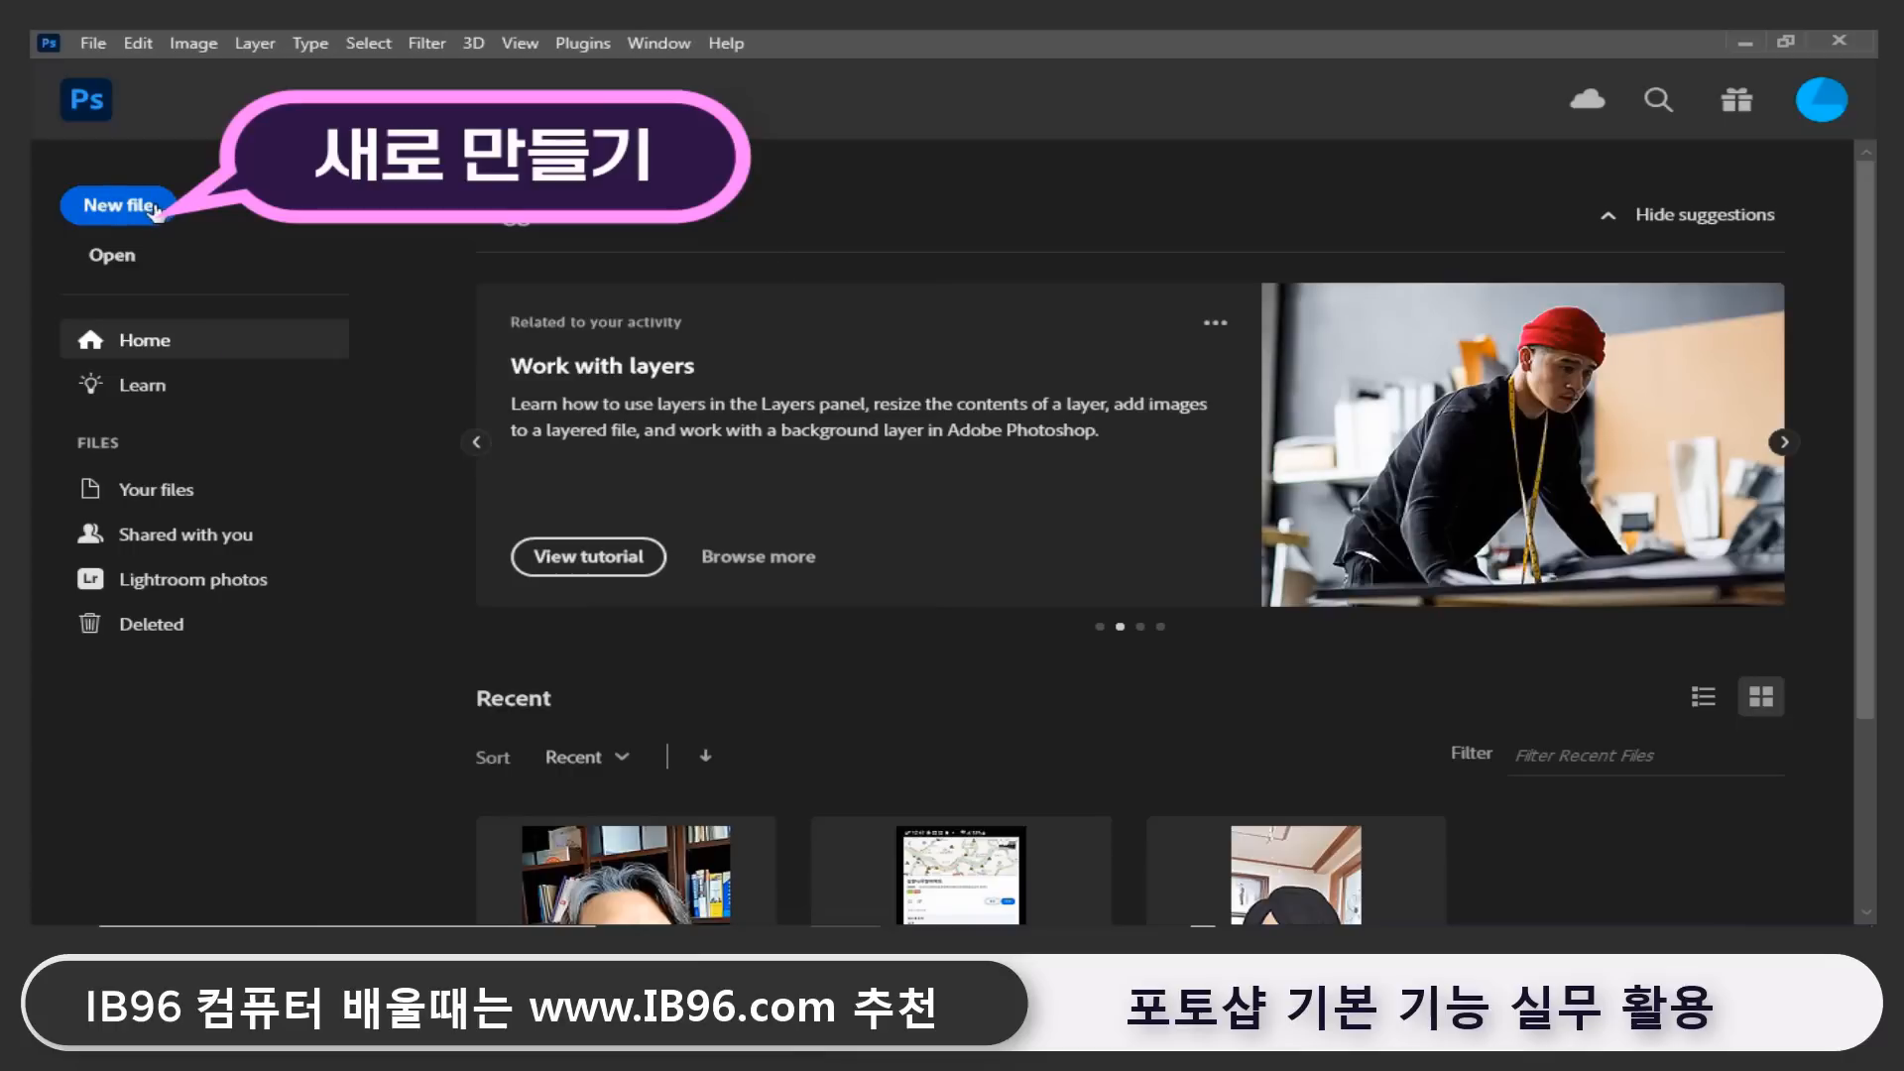
Create a new blank document from the Web Most Common preset, 1366 x 768 px at 72 ppi.
click(156, 208)
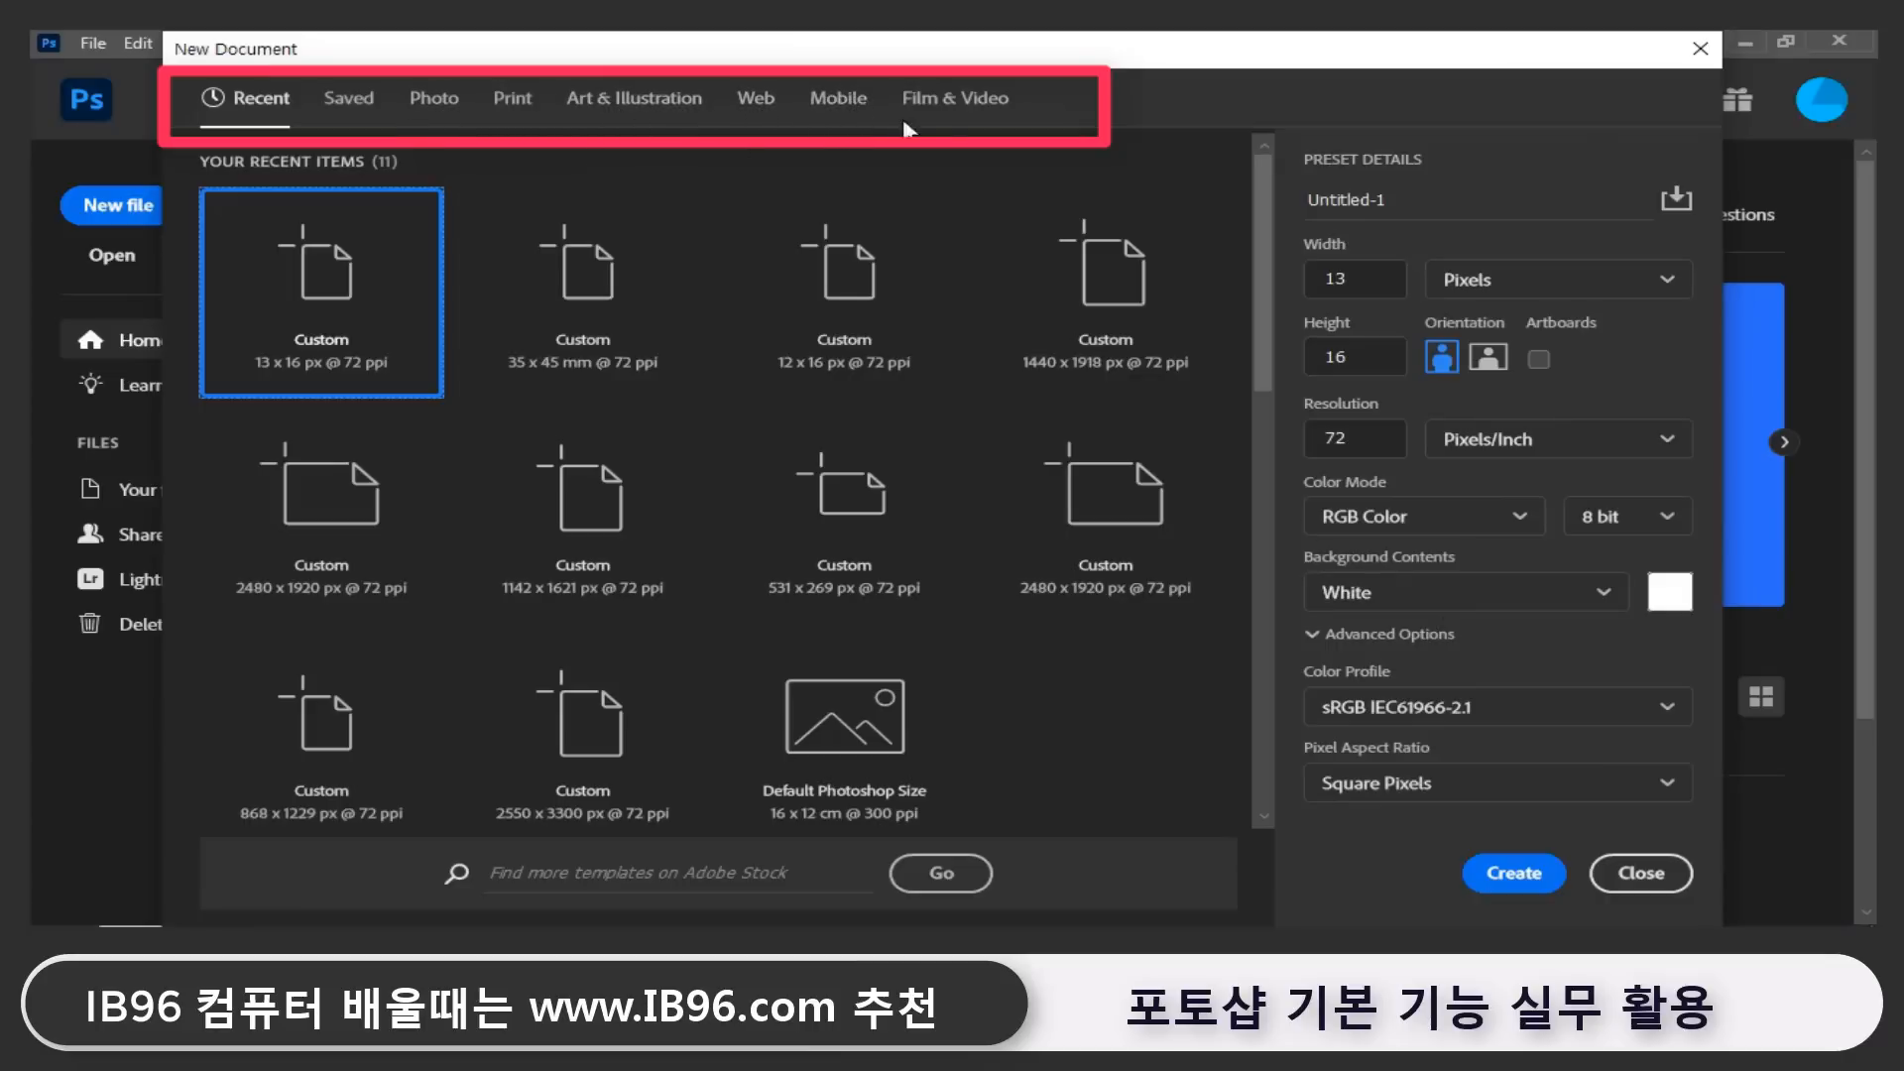
click(756, 97)
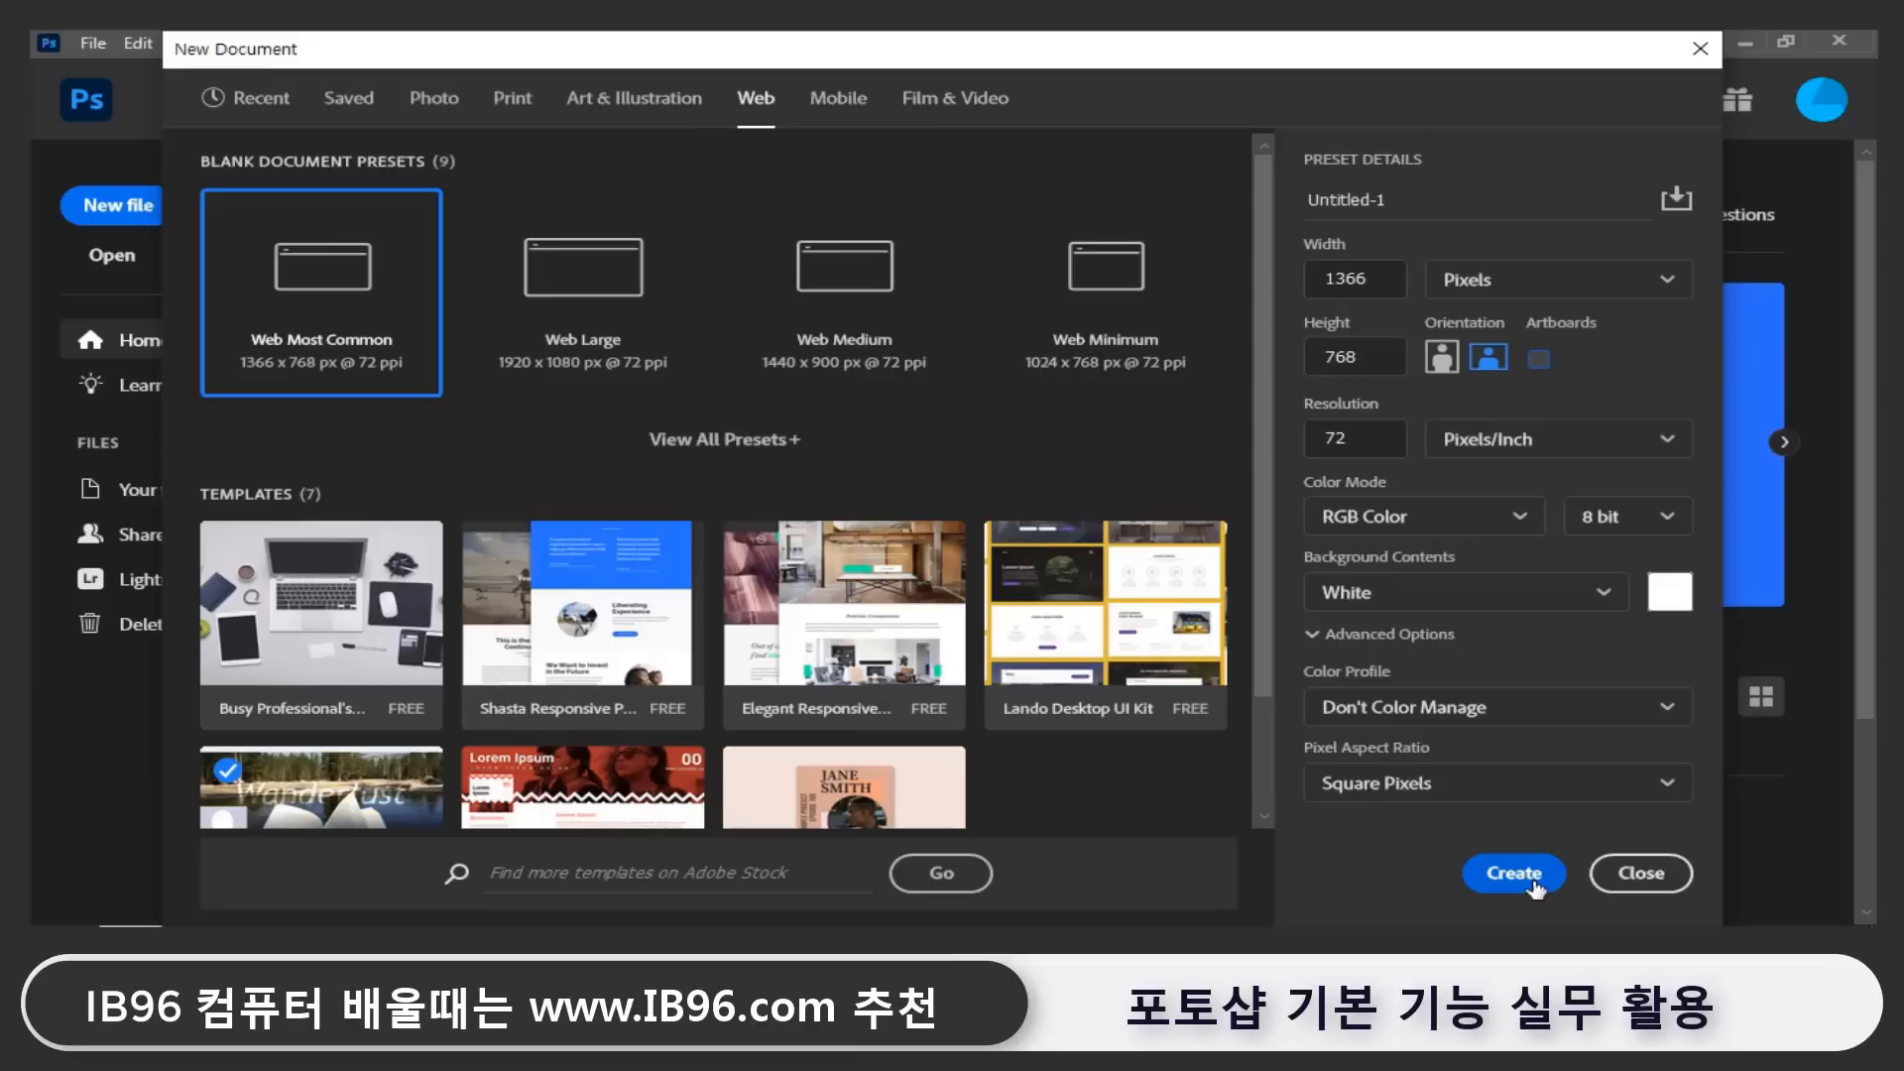
click(1514, 872)
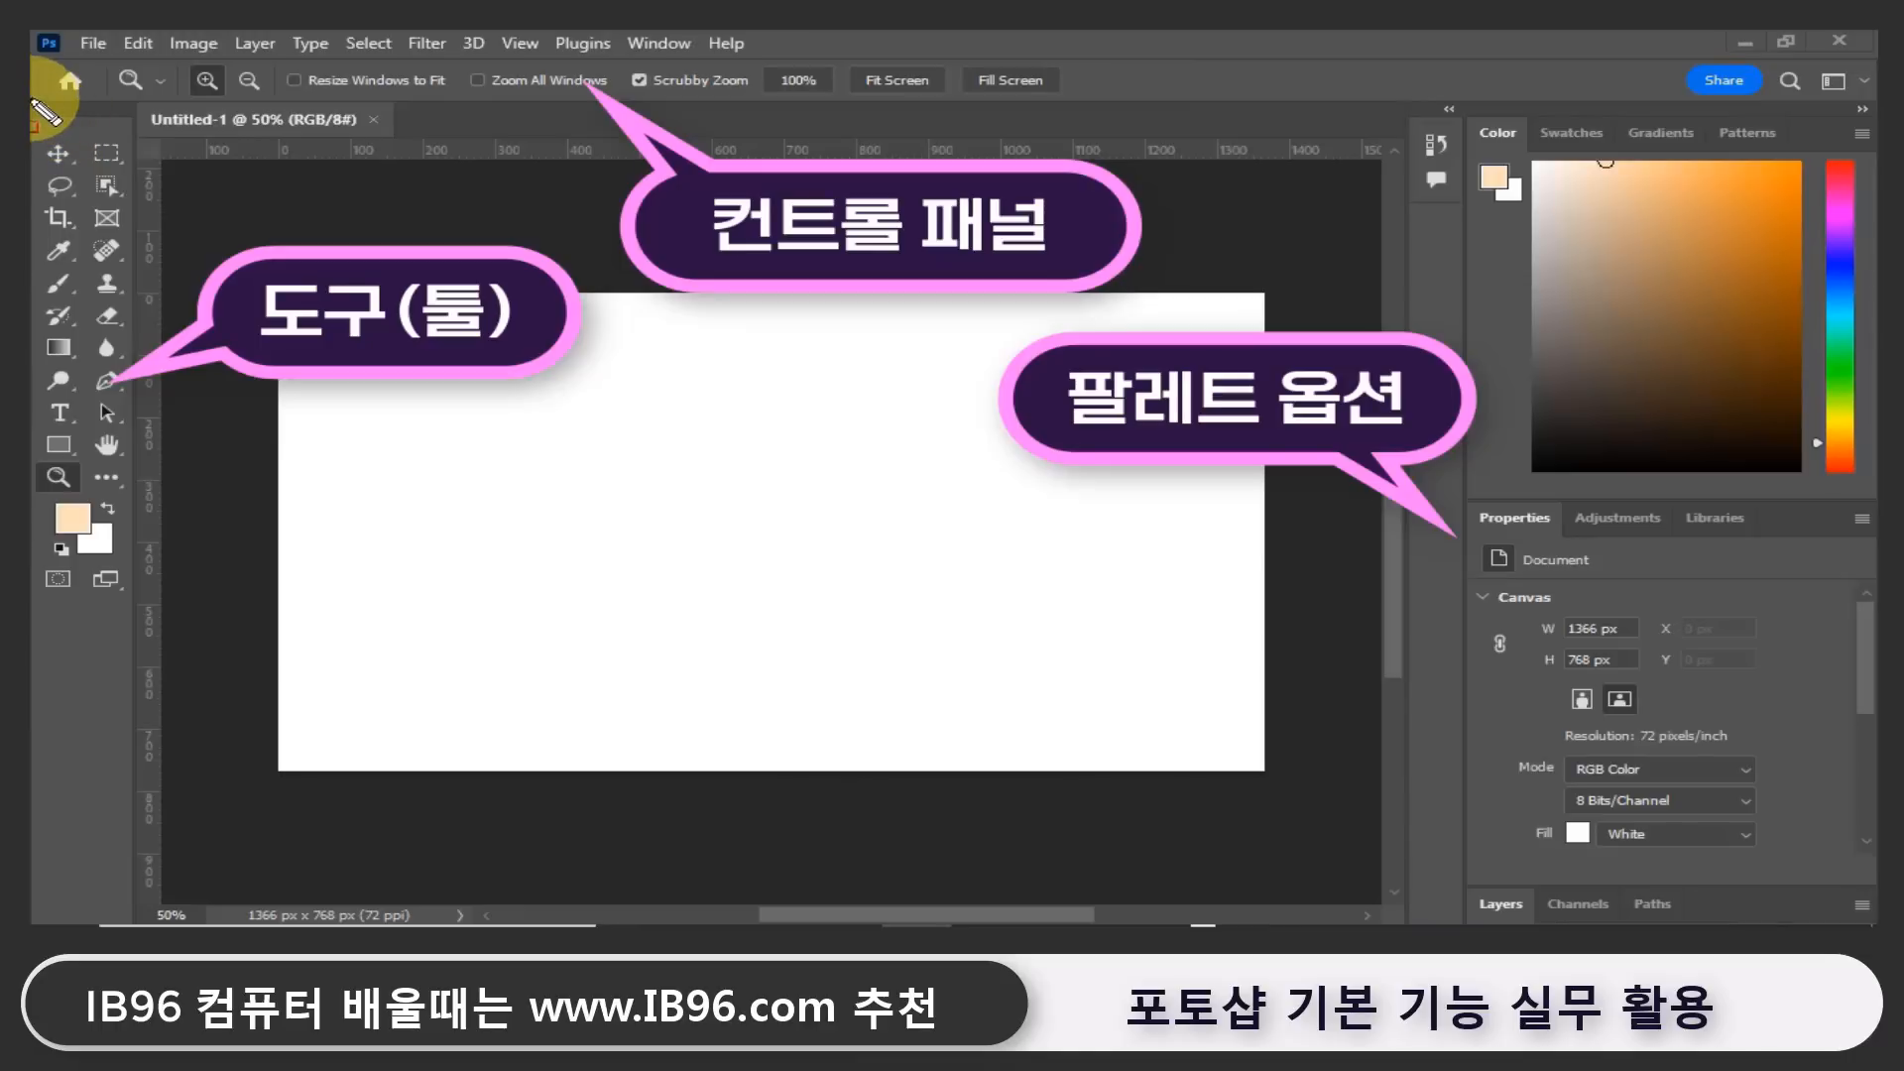
mouse_move(33, 99)
mouse_down()
mouse_move(136, 565)
mouse_move(134, 685)
mouse_up()
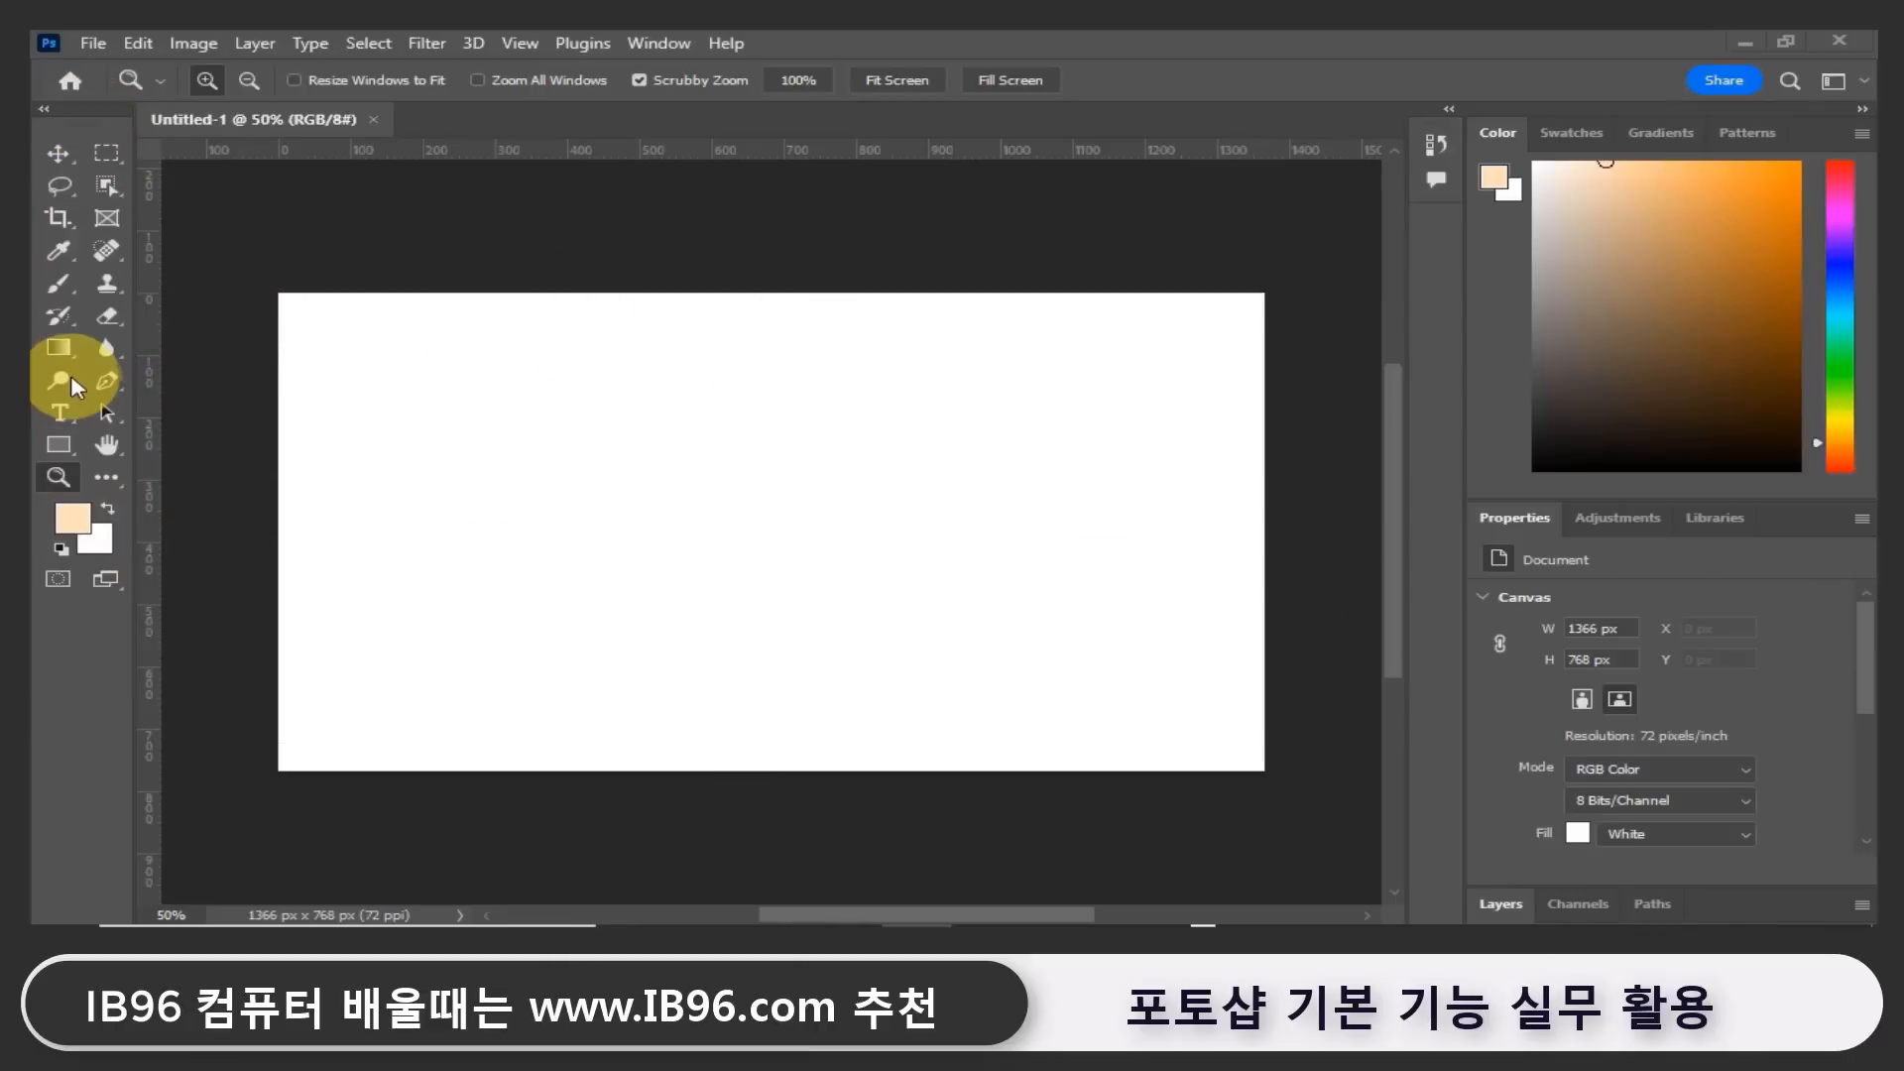
Open the photo orchid-gf50e2993c_1280.jpg from the source photo folder.
click(87, 47)
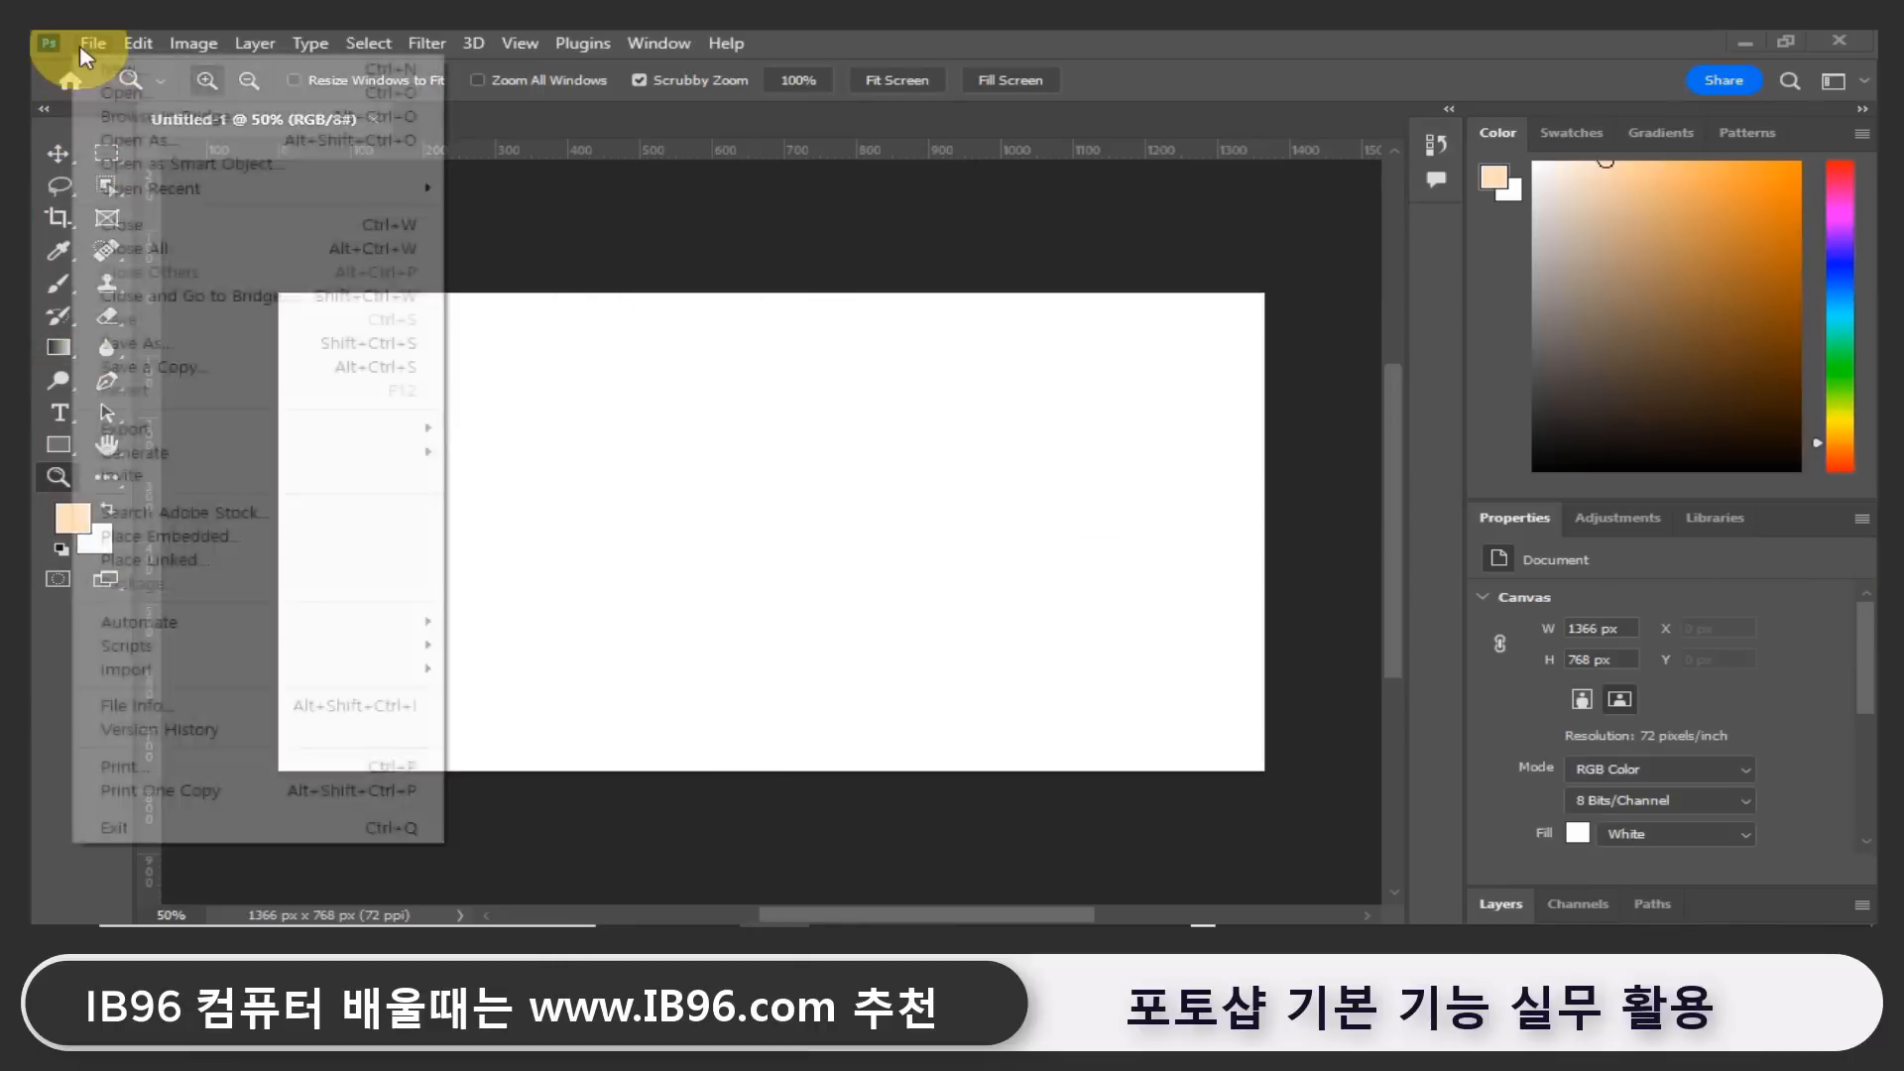
click(126, 94)
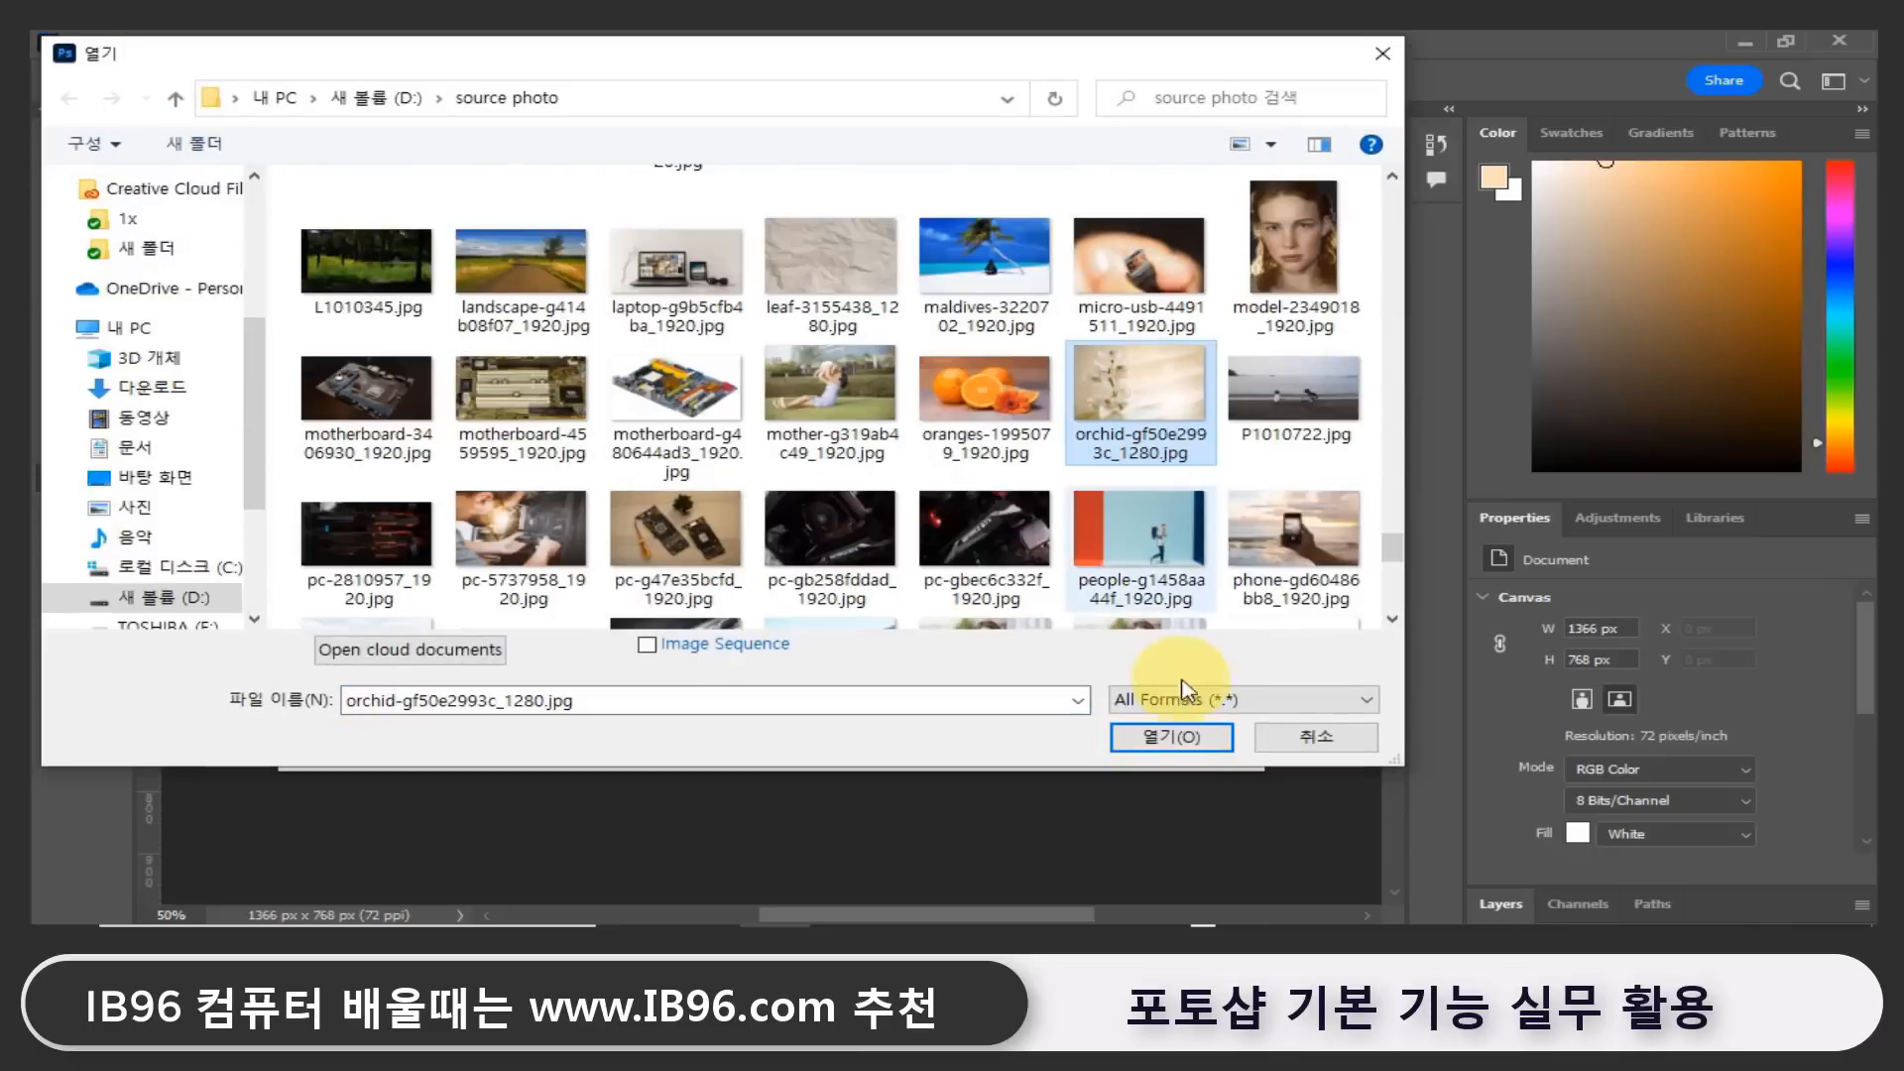
click(1193, 739)
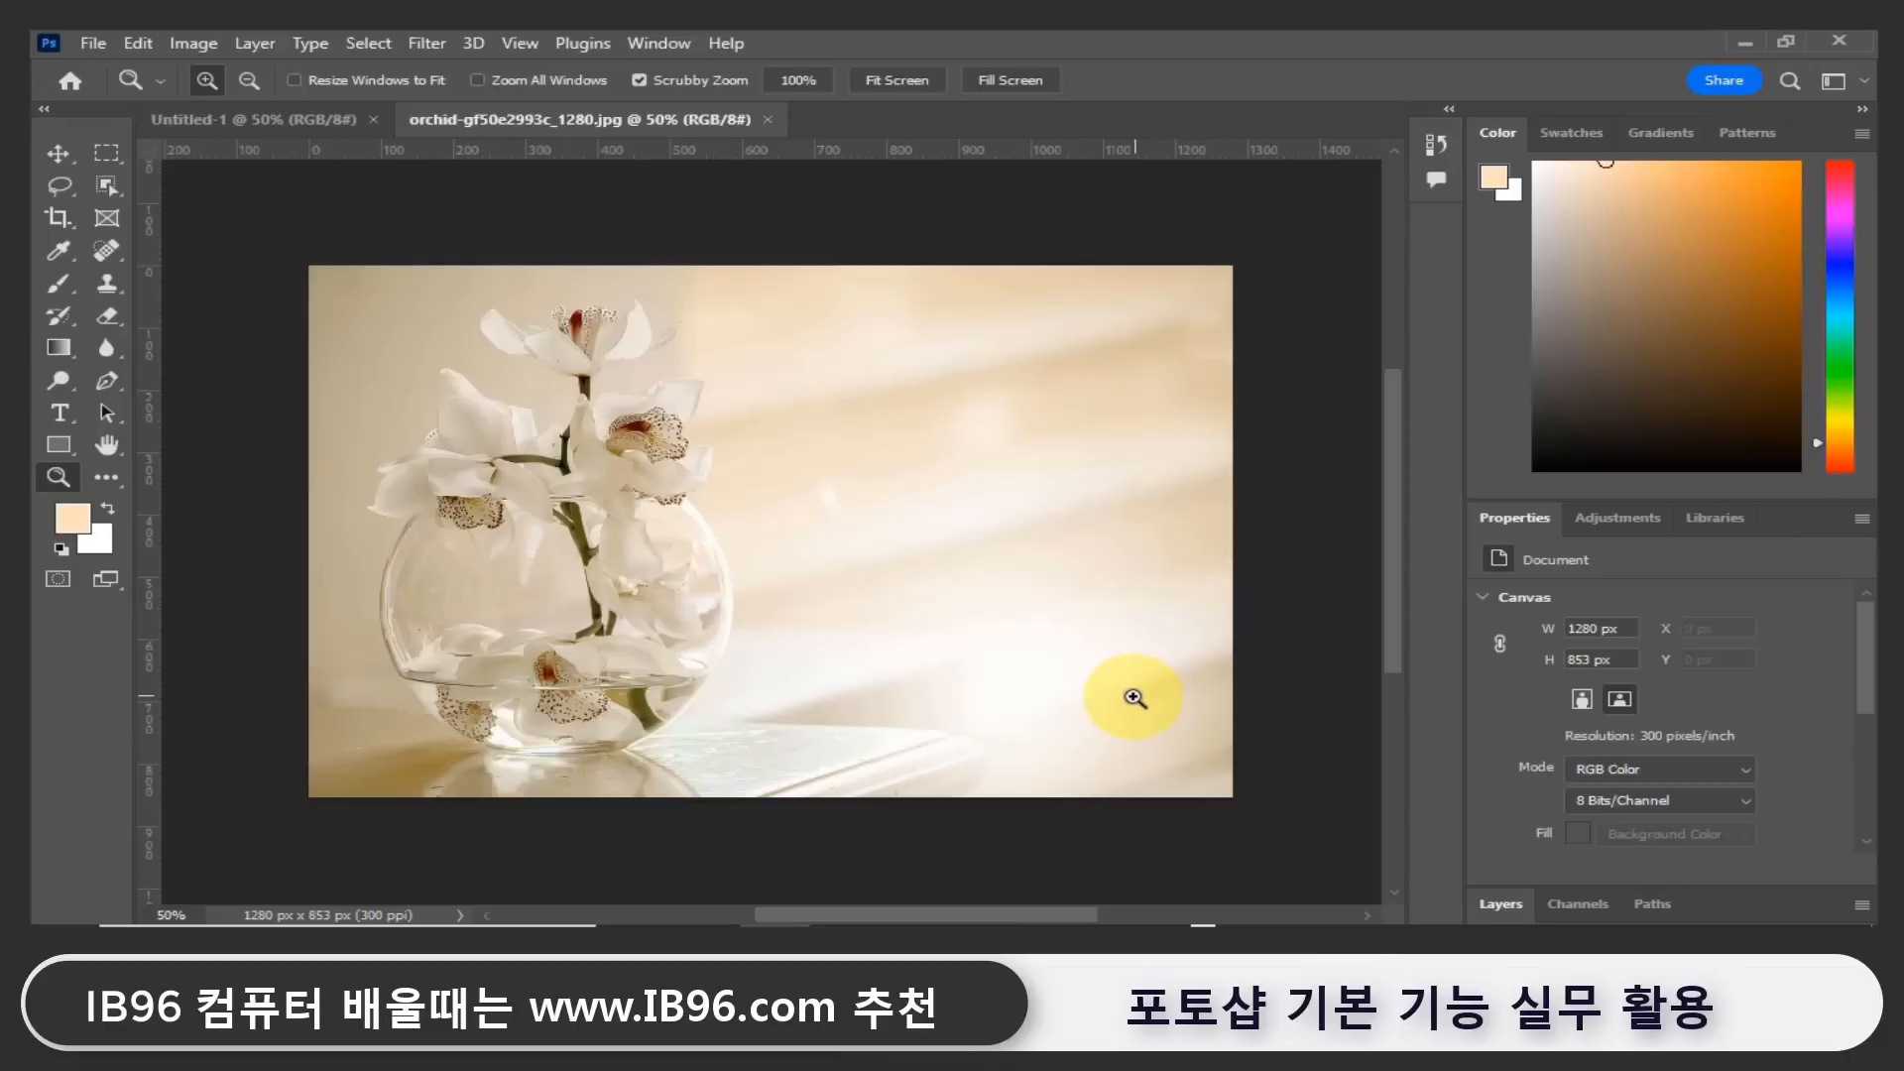
Select the orchid vase with a rectangular marquee and try moving the selected pixels toward the photo's empty right half, undoing each move.
click(104, 156)
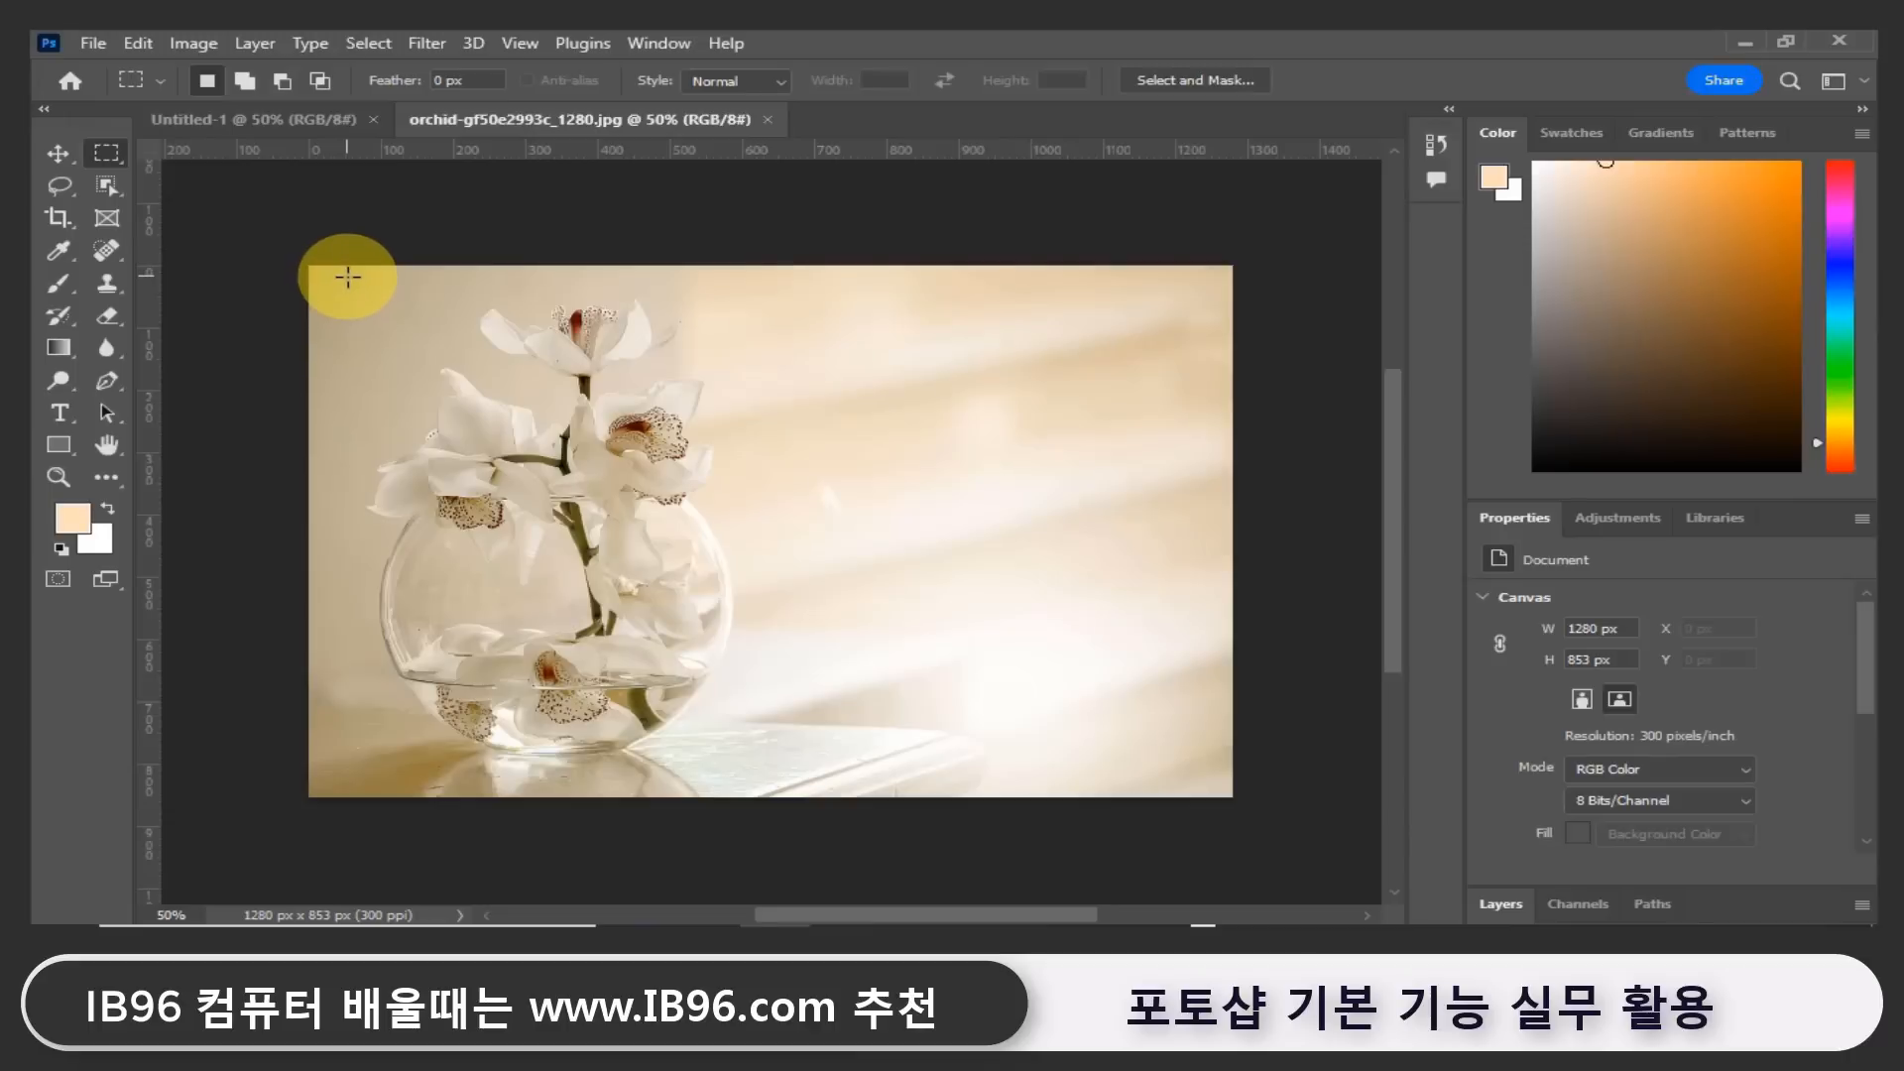
drag(348, 278, 751, 773)
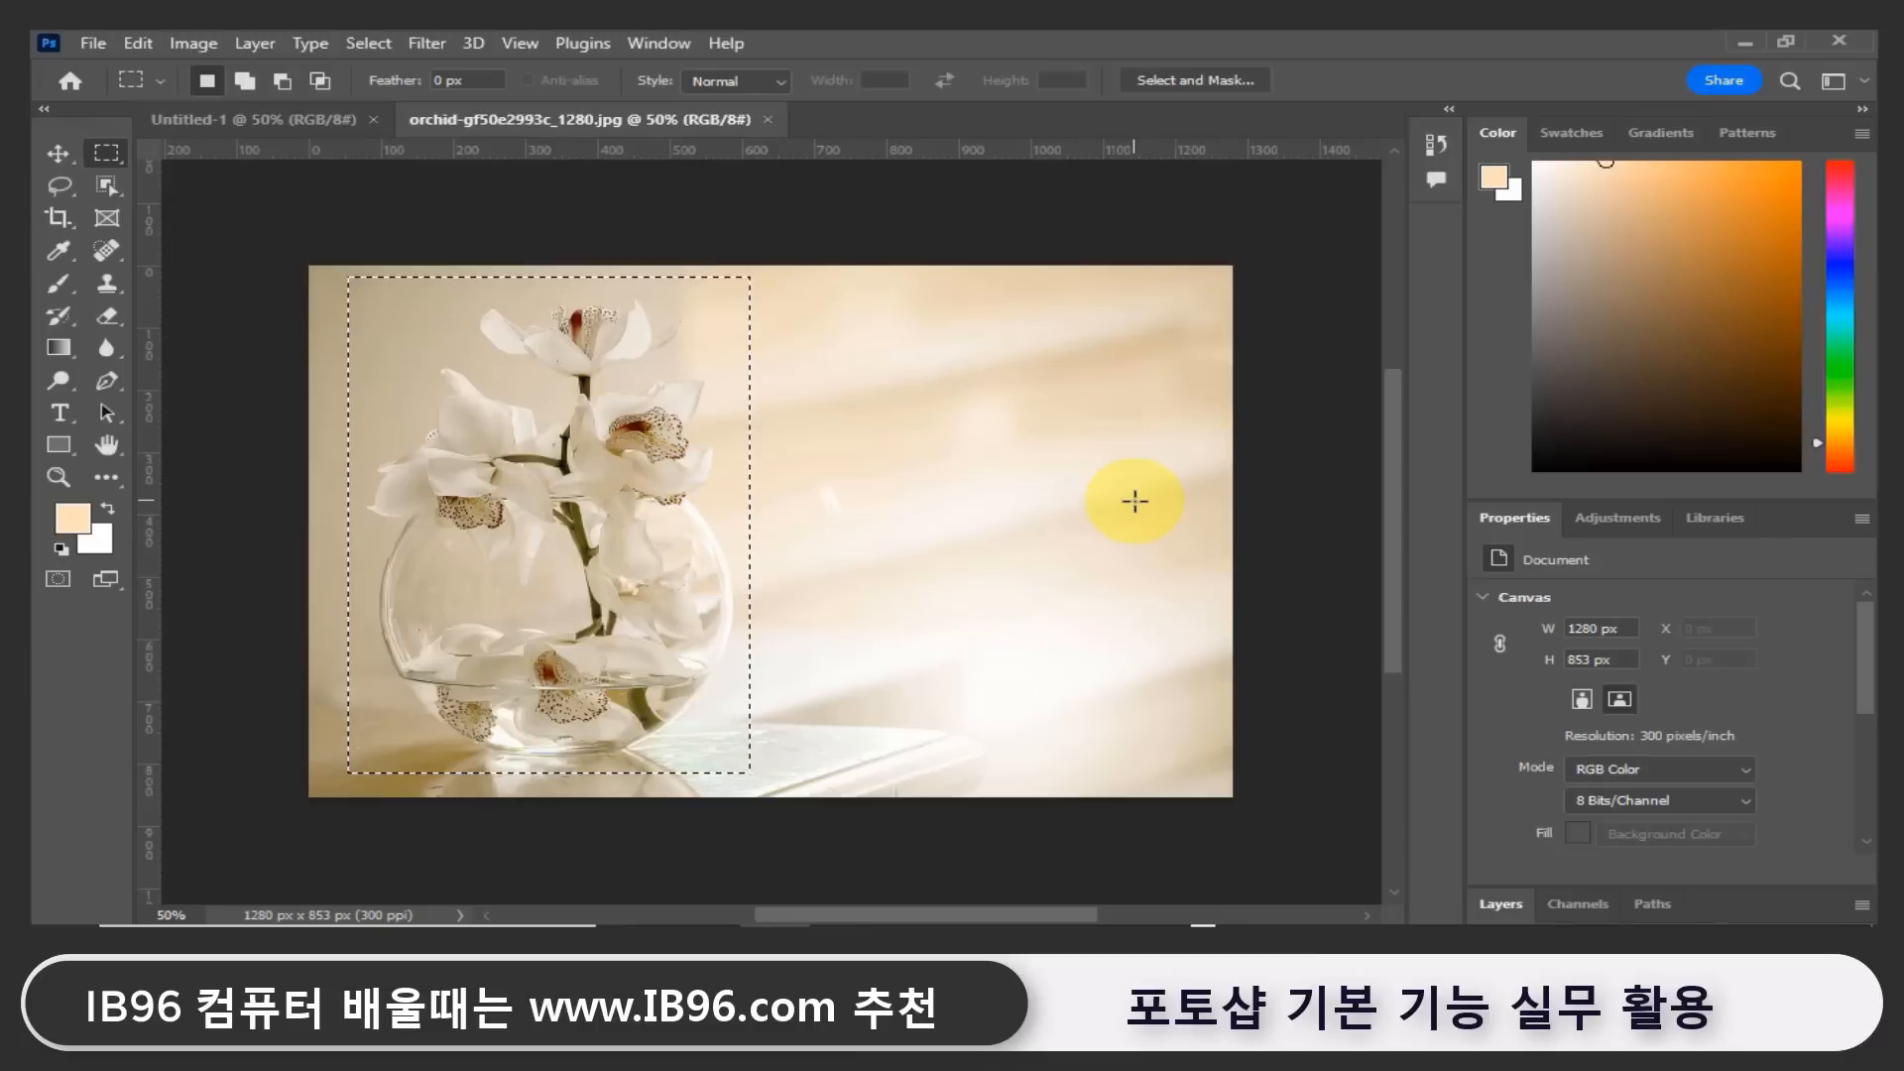
click(60, 159)
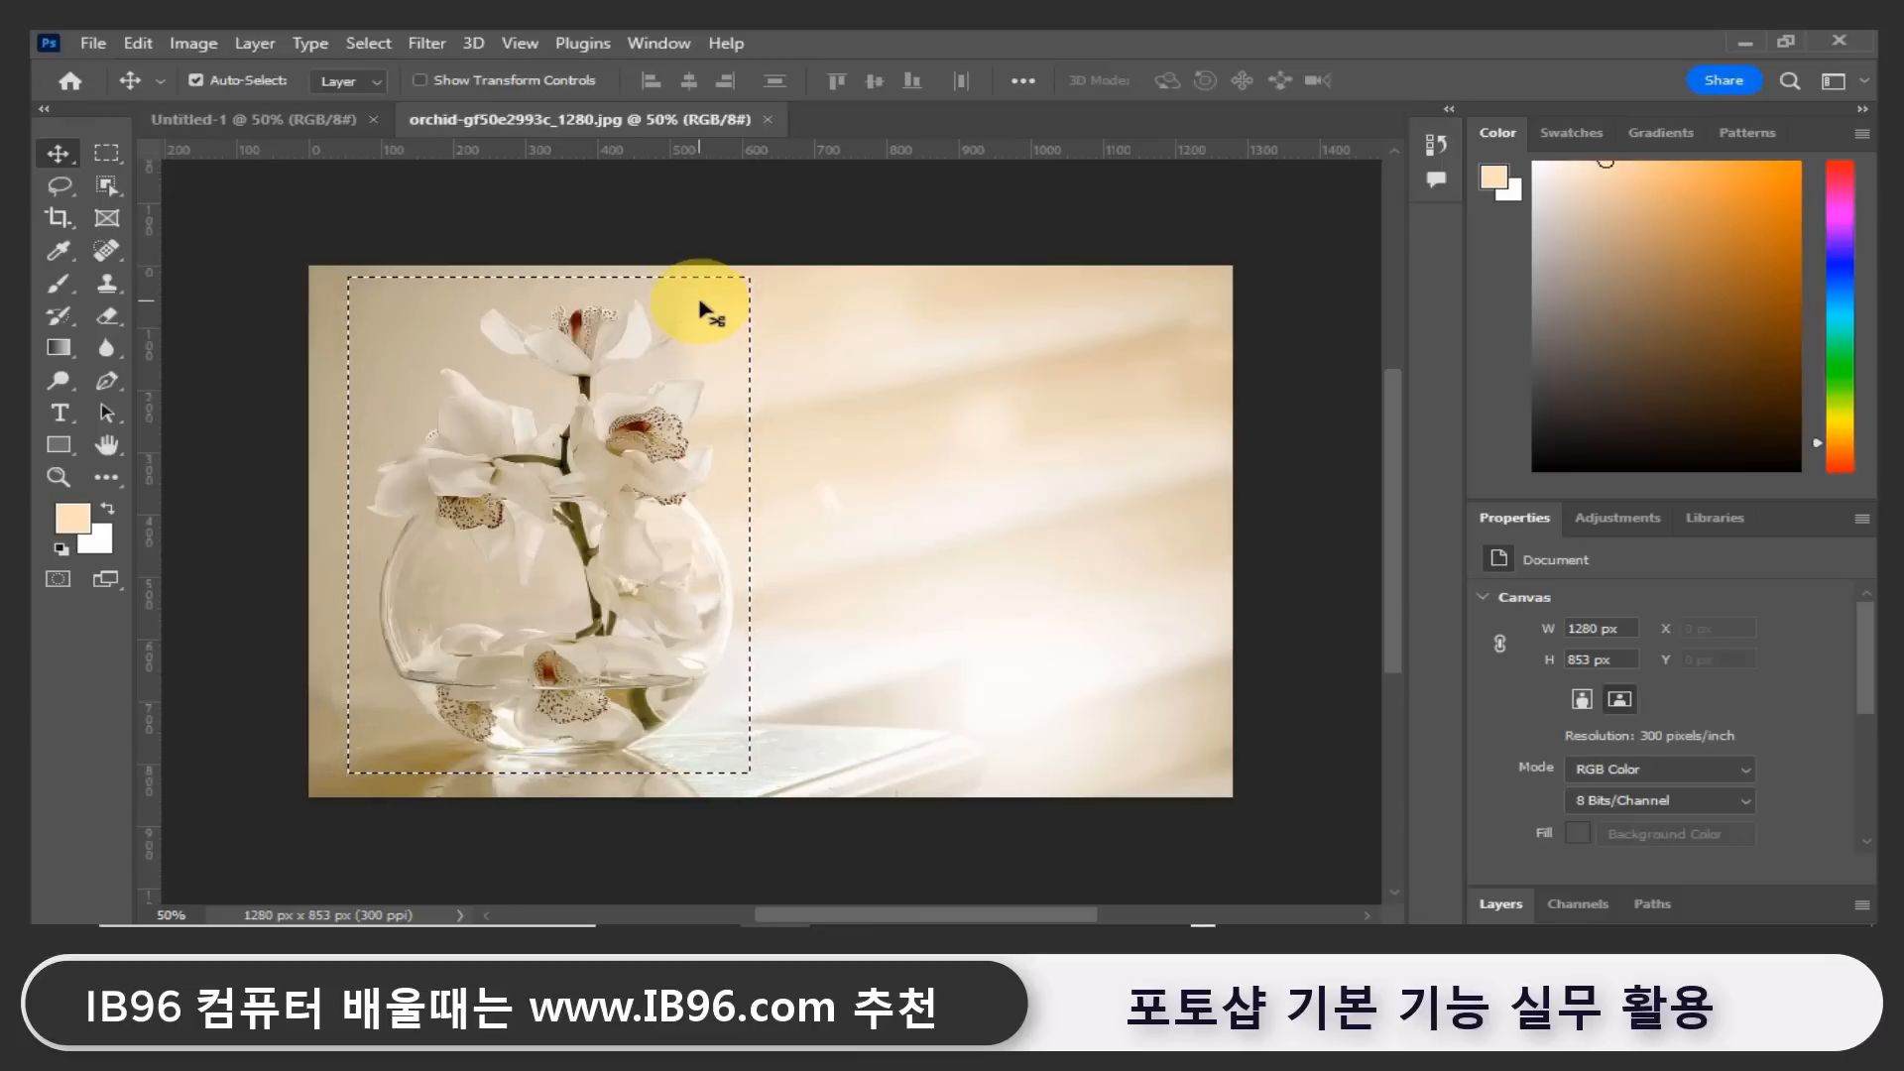
drag(700, 310, 1118, 308)
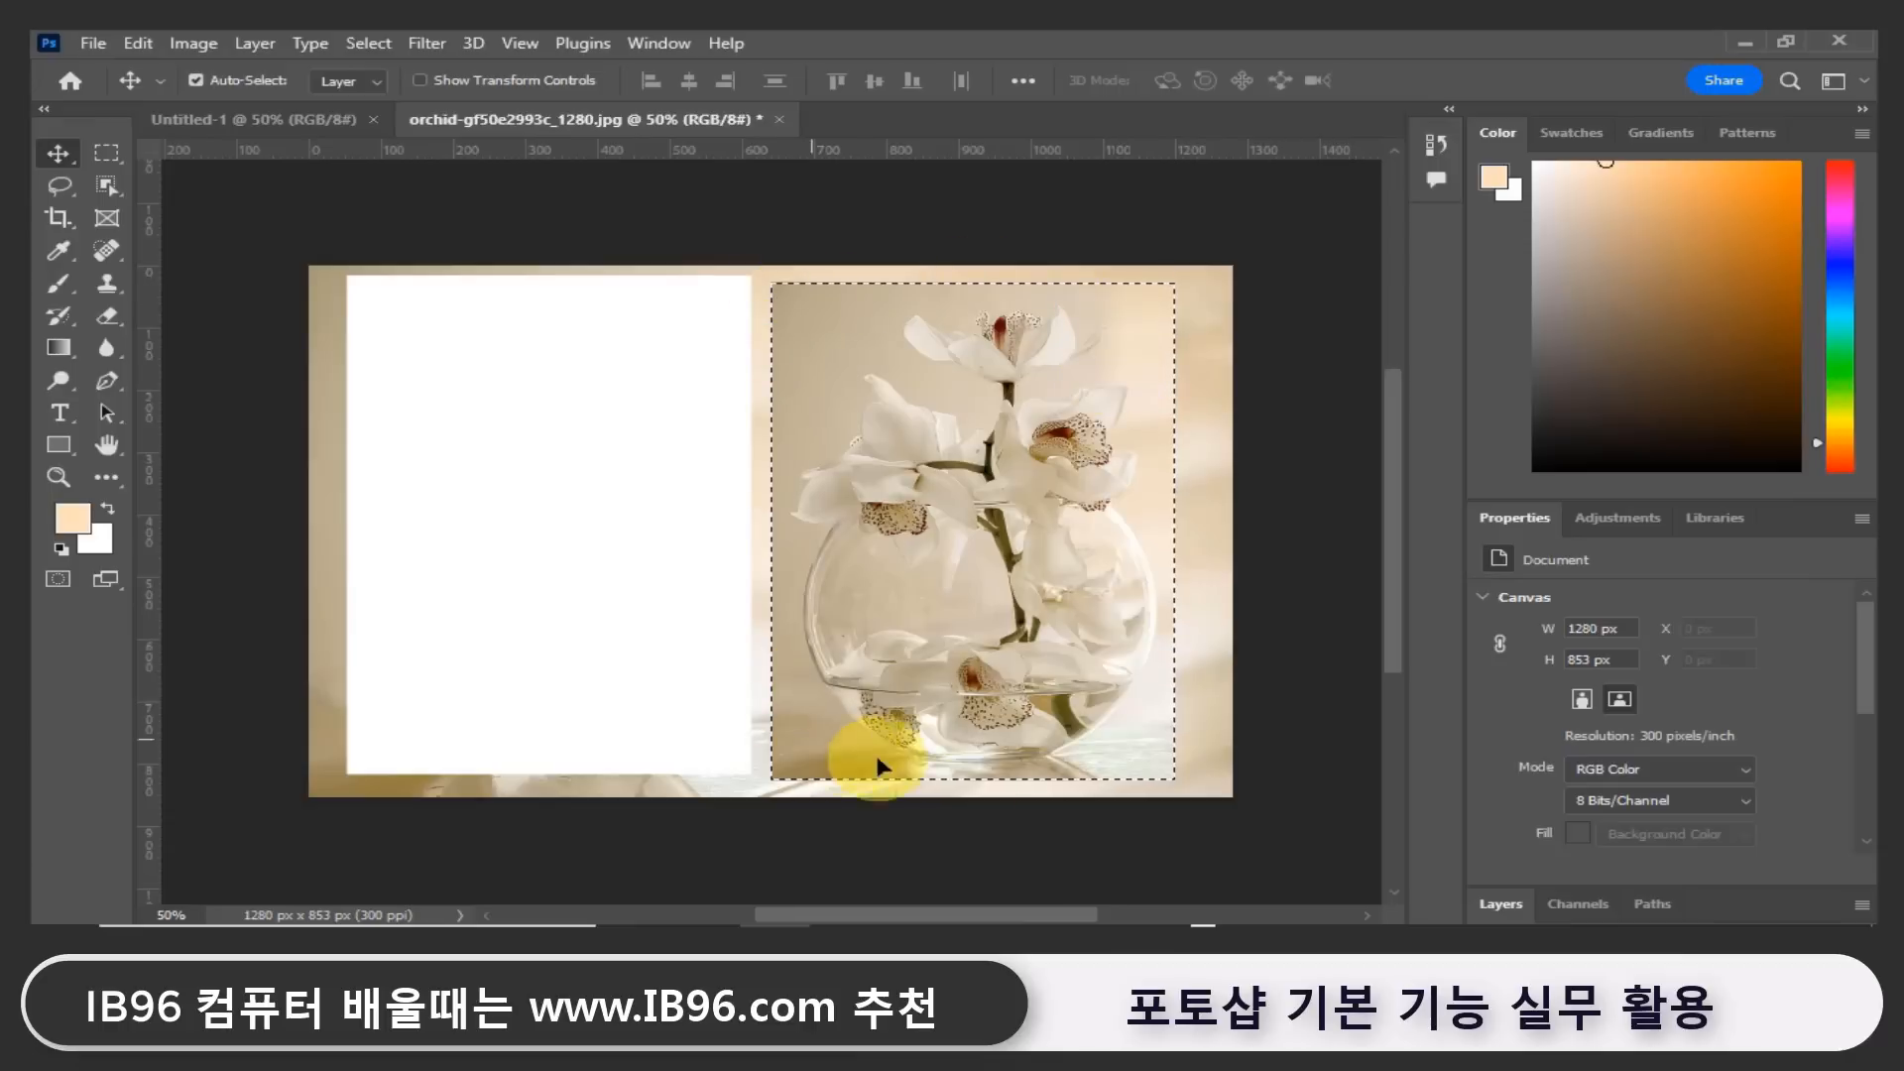
drag(1084, 349, 817, 401)
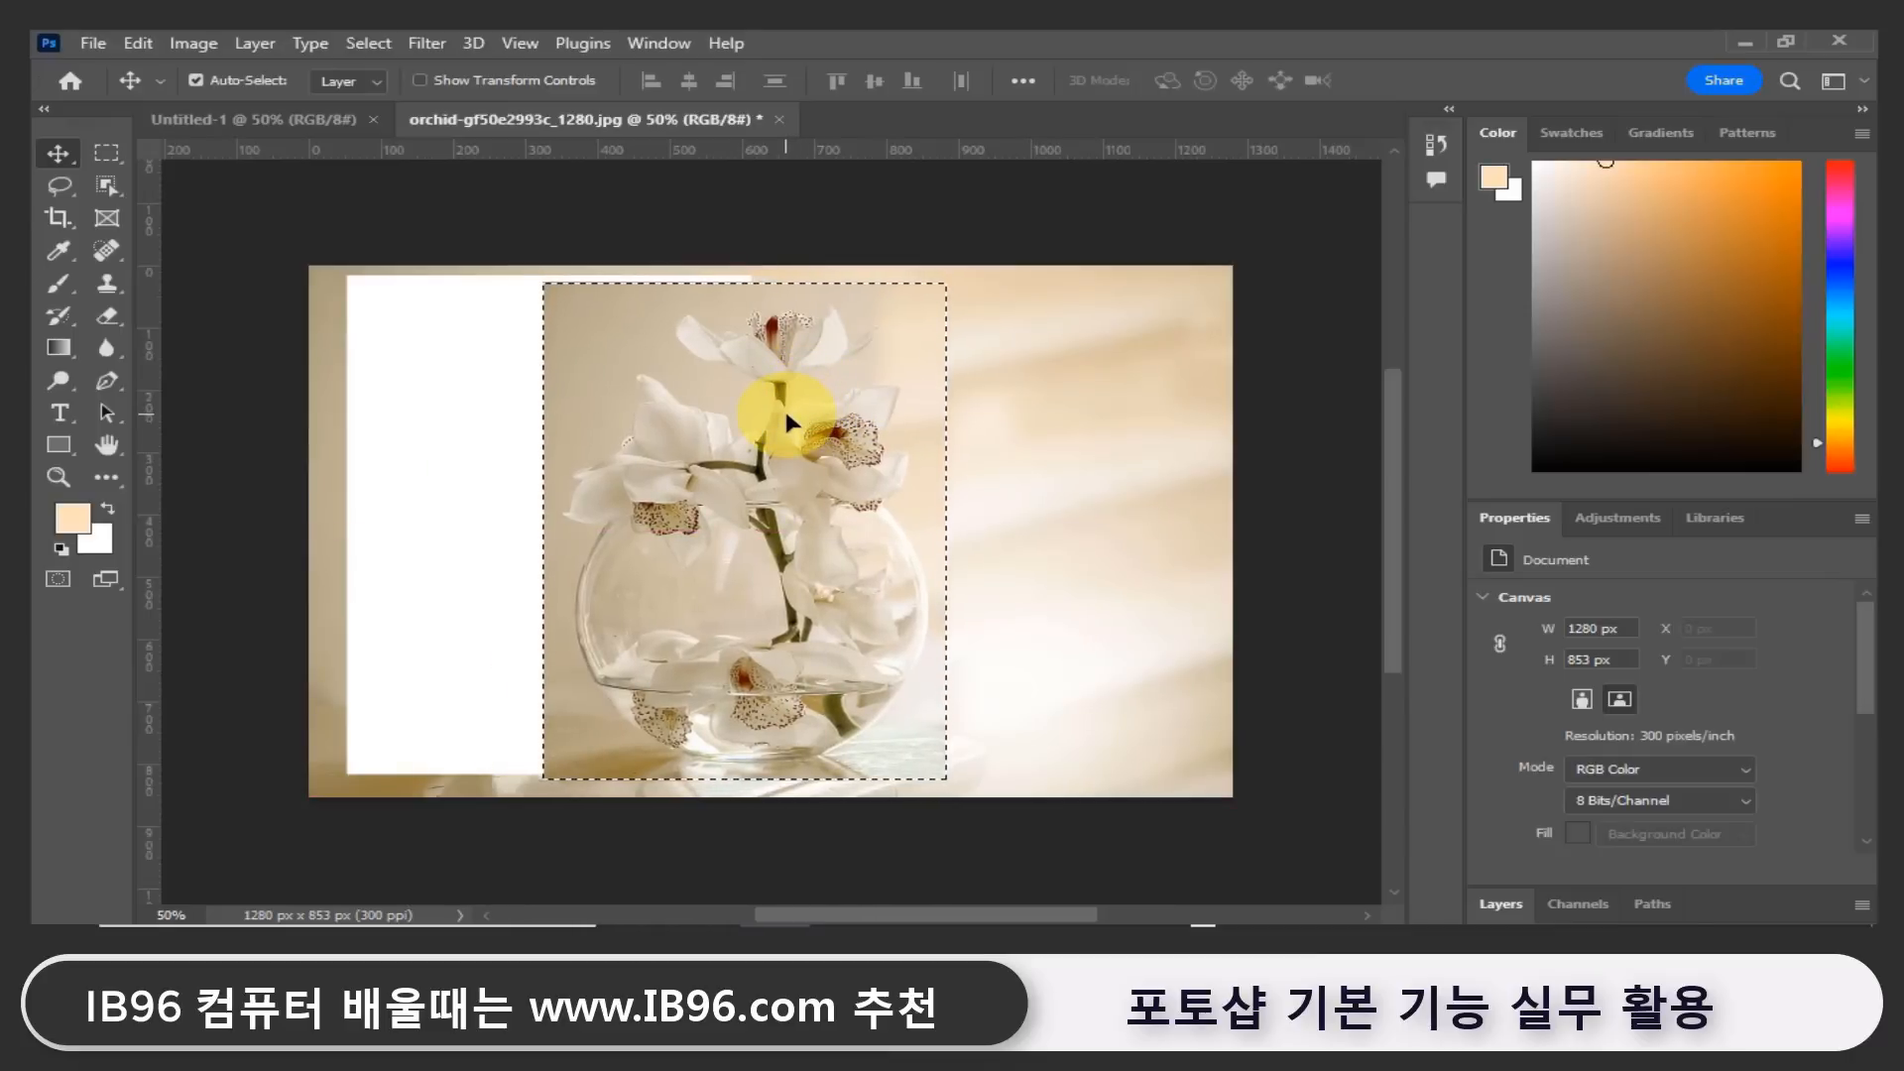
key(ctrl+z)
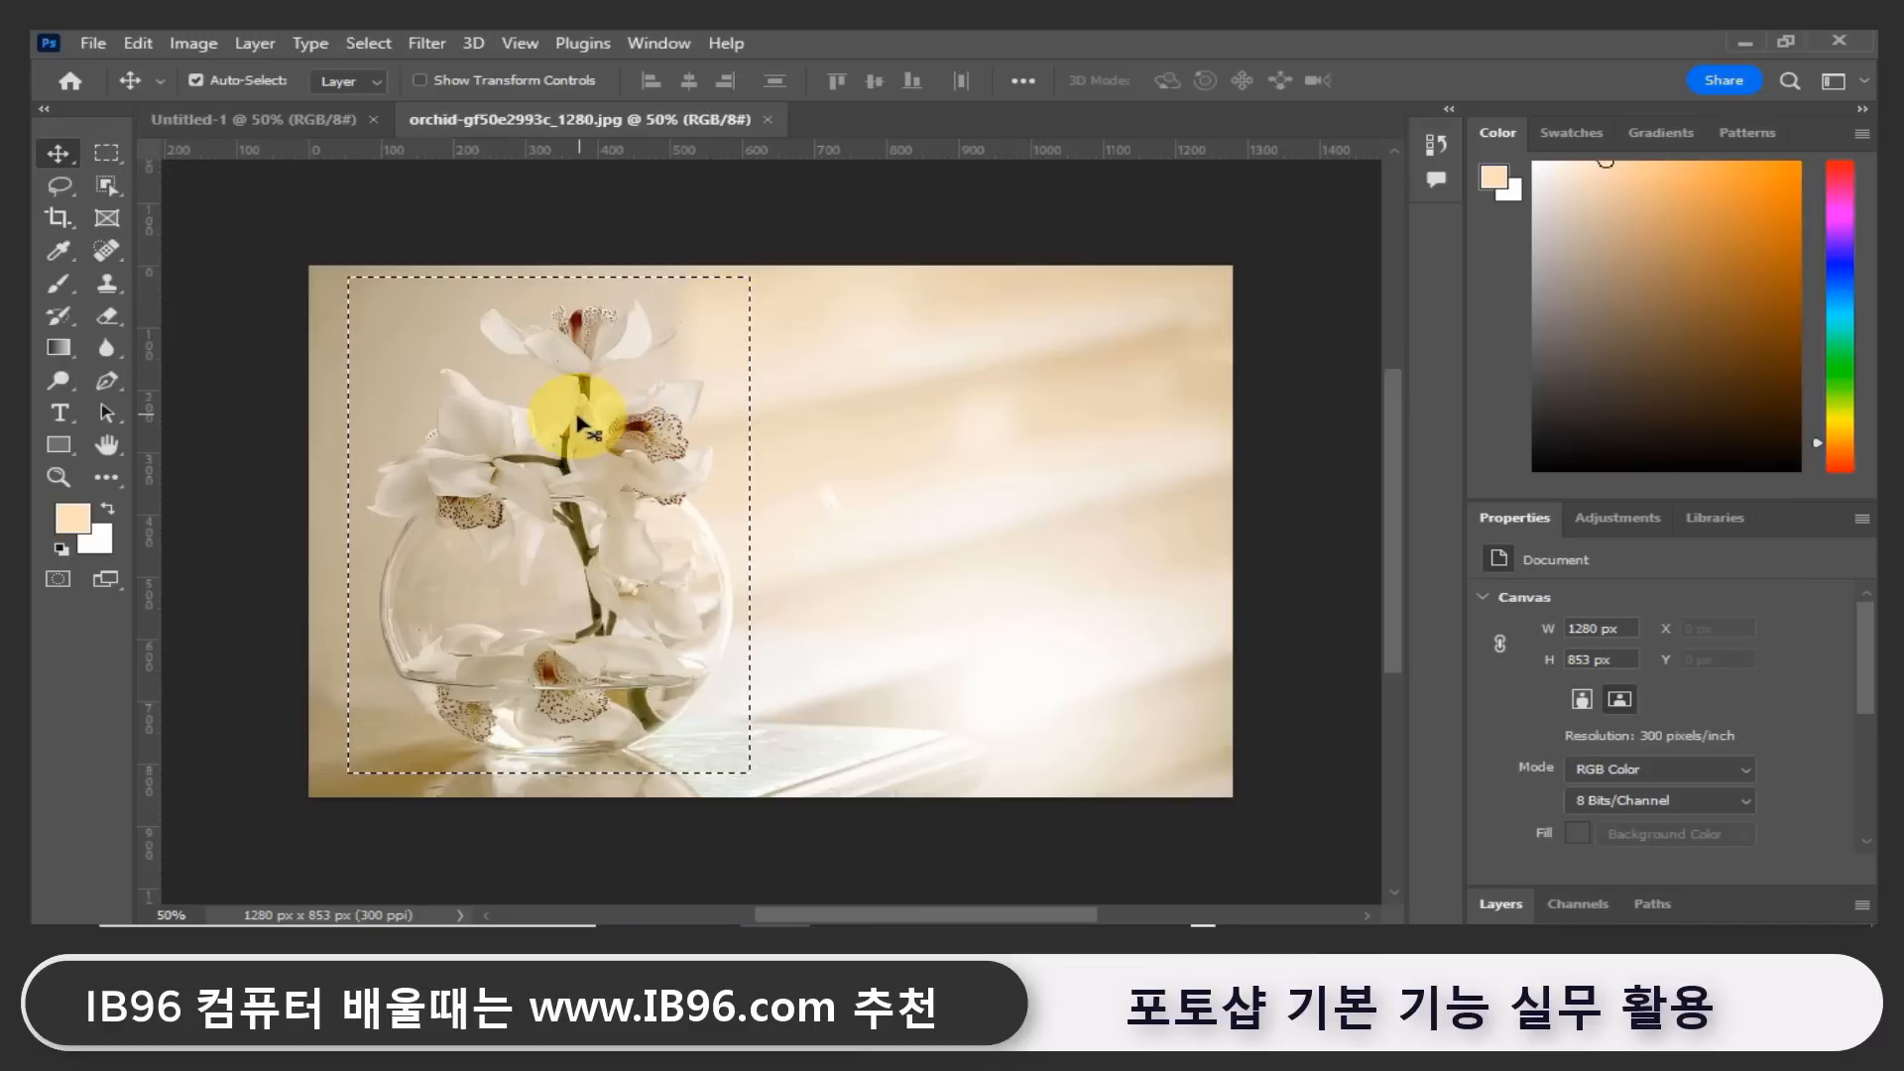
drag(585, 428, 1007, 417)
key(ctrl+z)
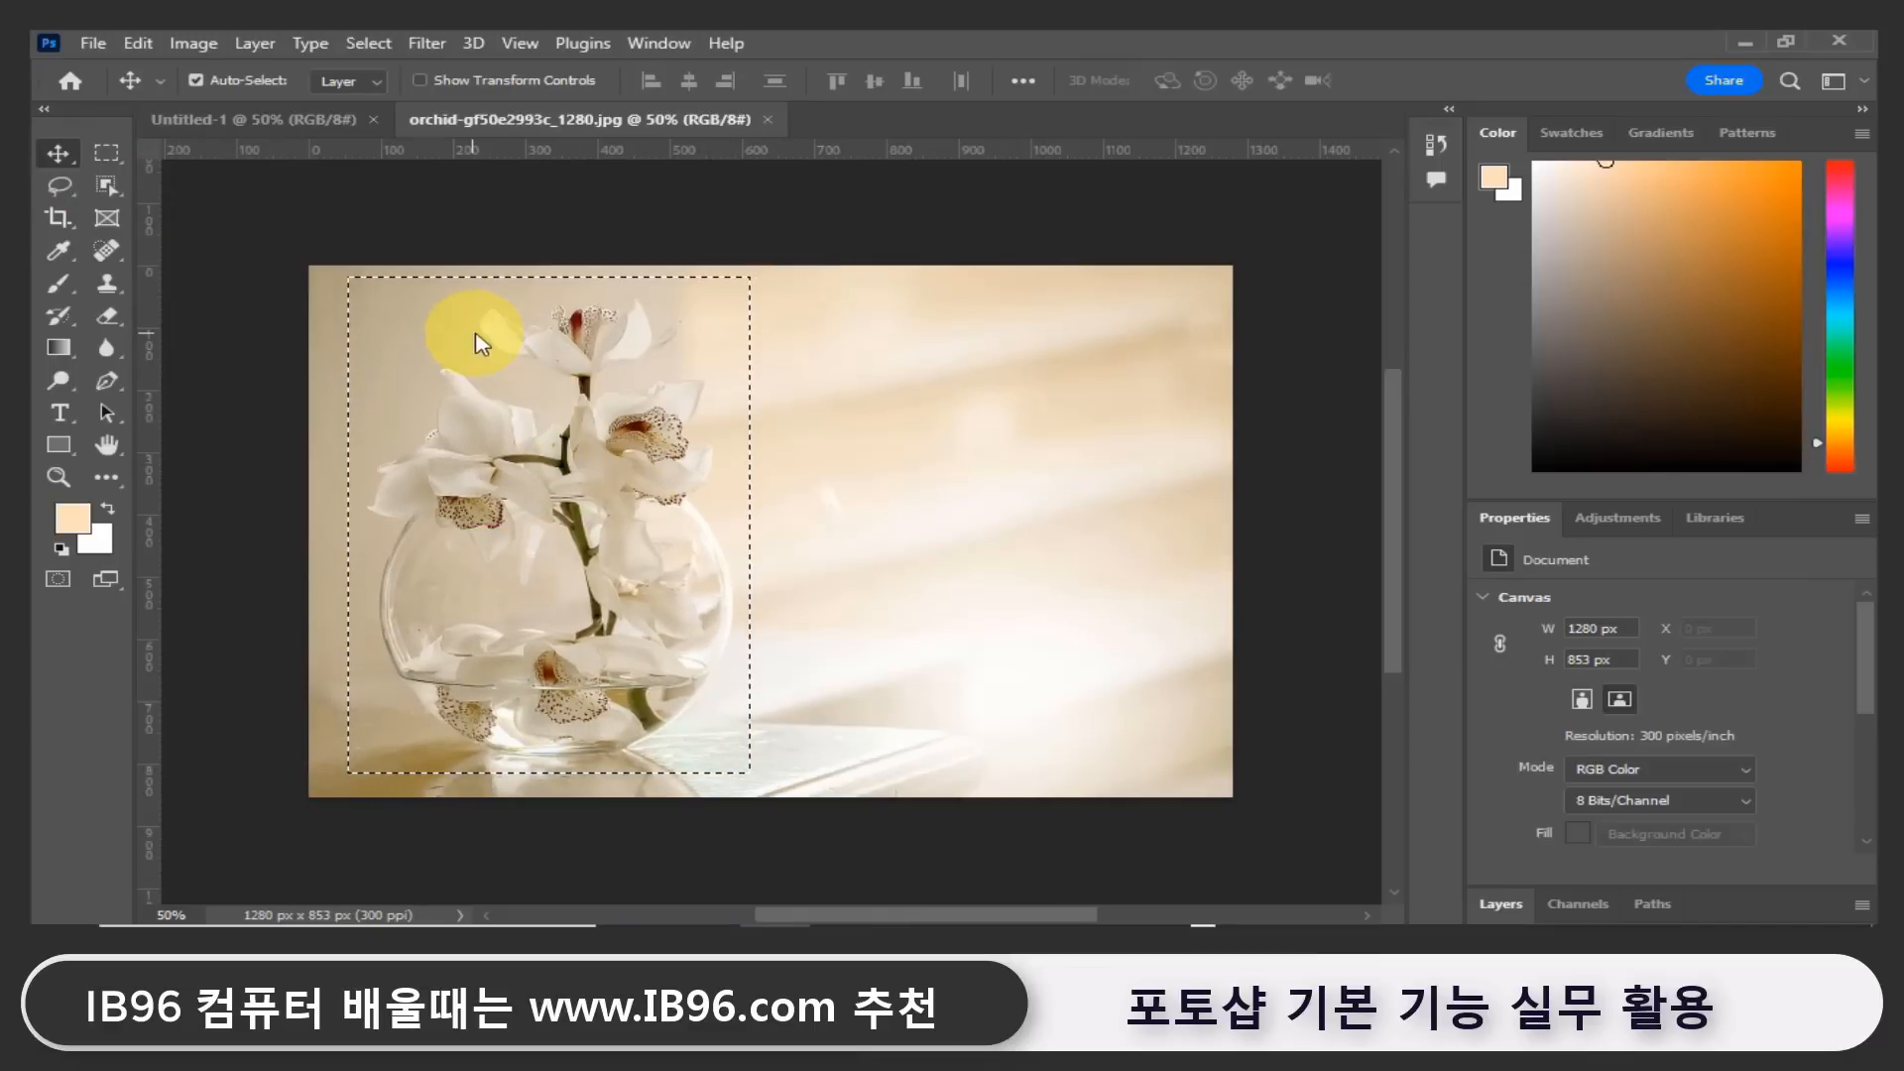
drag(479, 342, 962, 363)
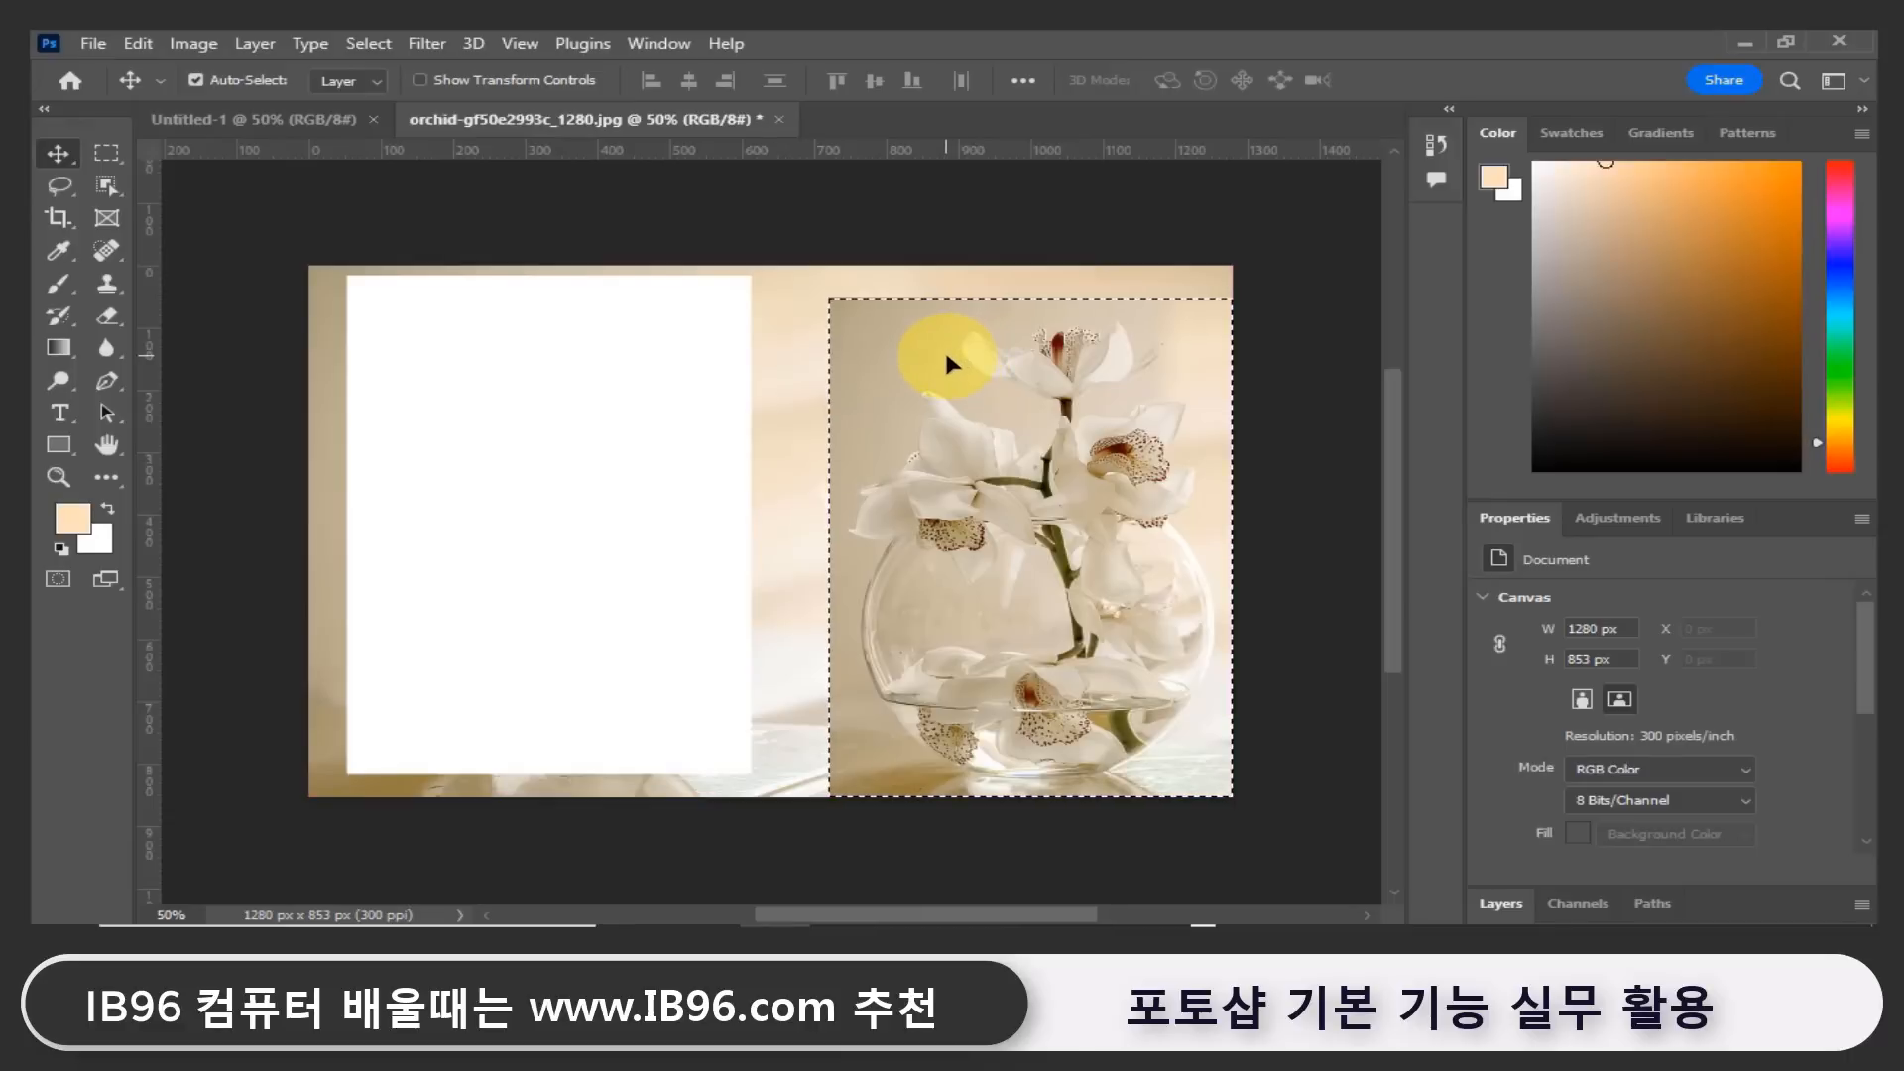
key(ctrl+z)
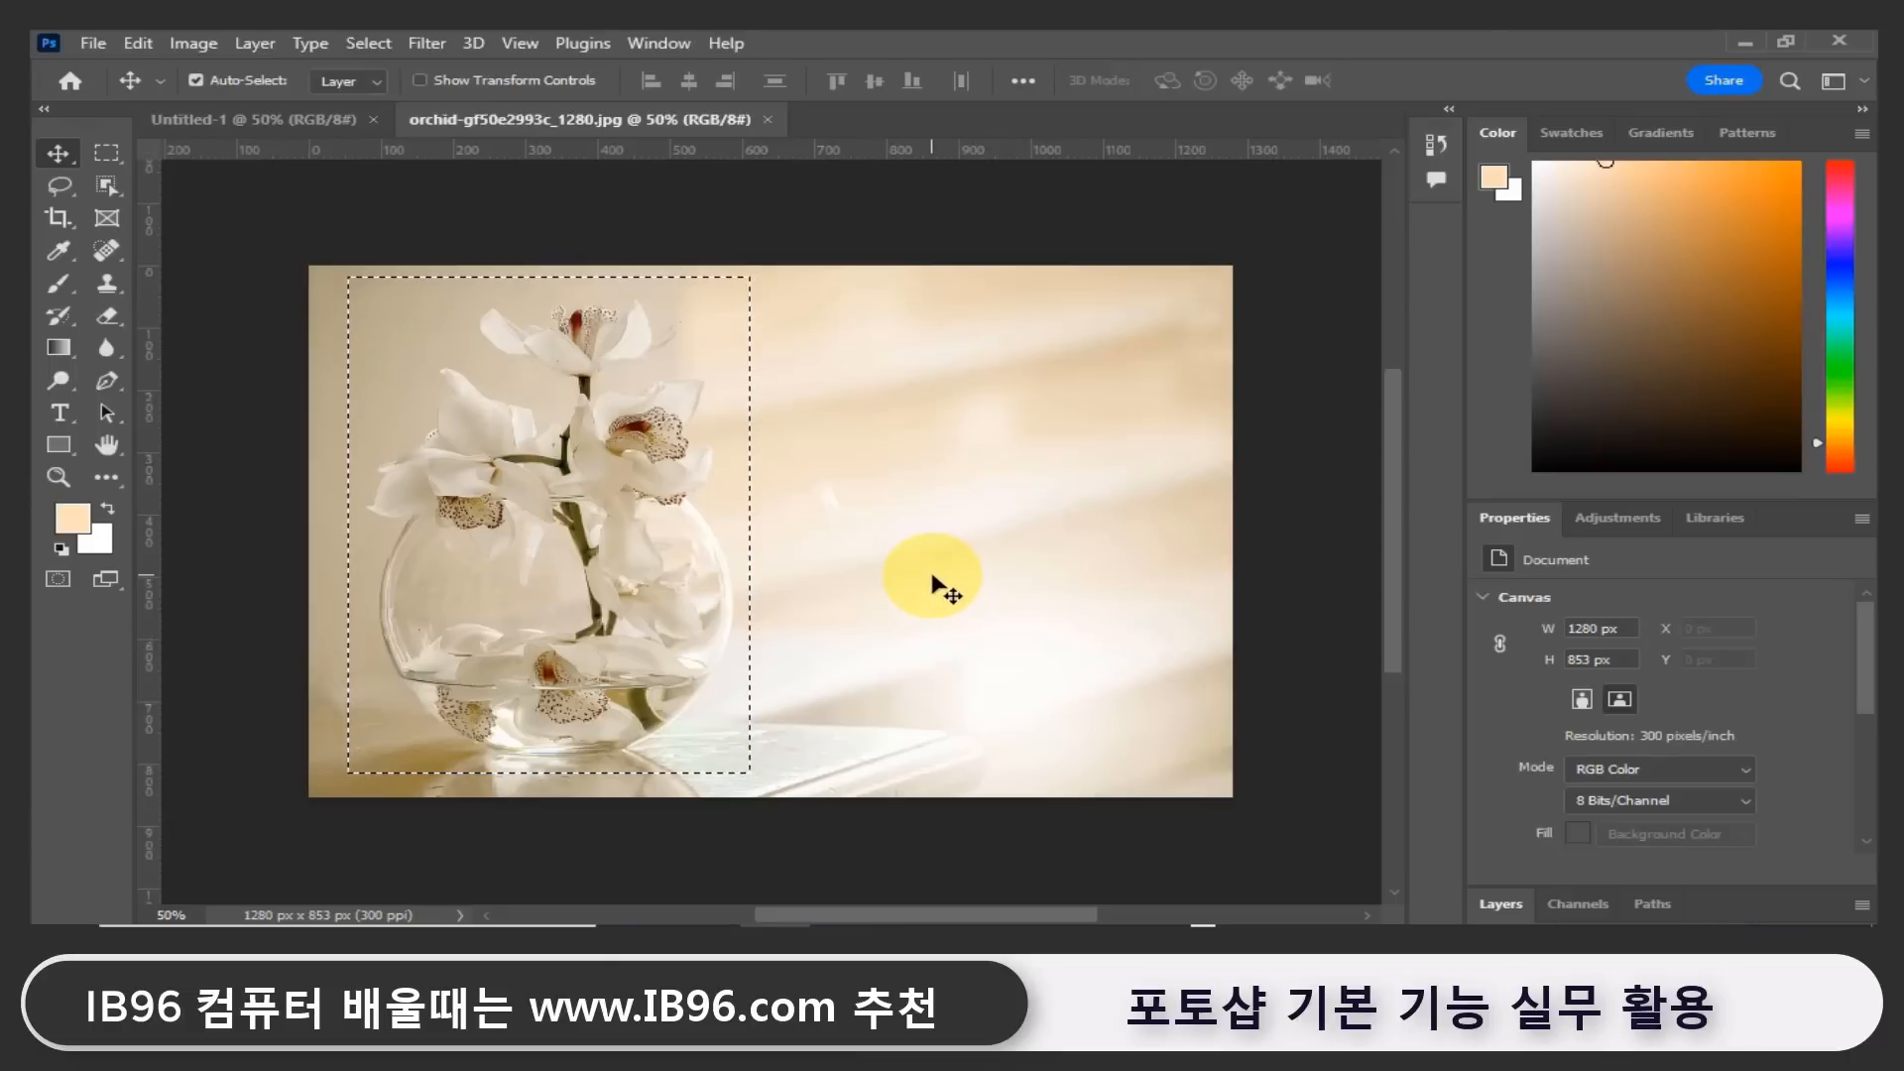
Duplicate the selected vase area about 620 px horizontally to the right and shift the copy slightly down.
key(alt)
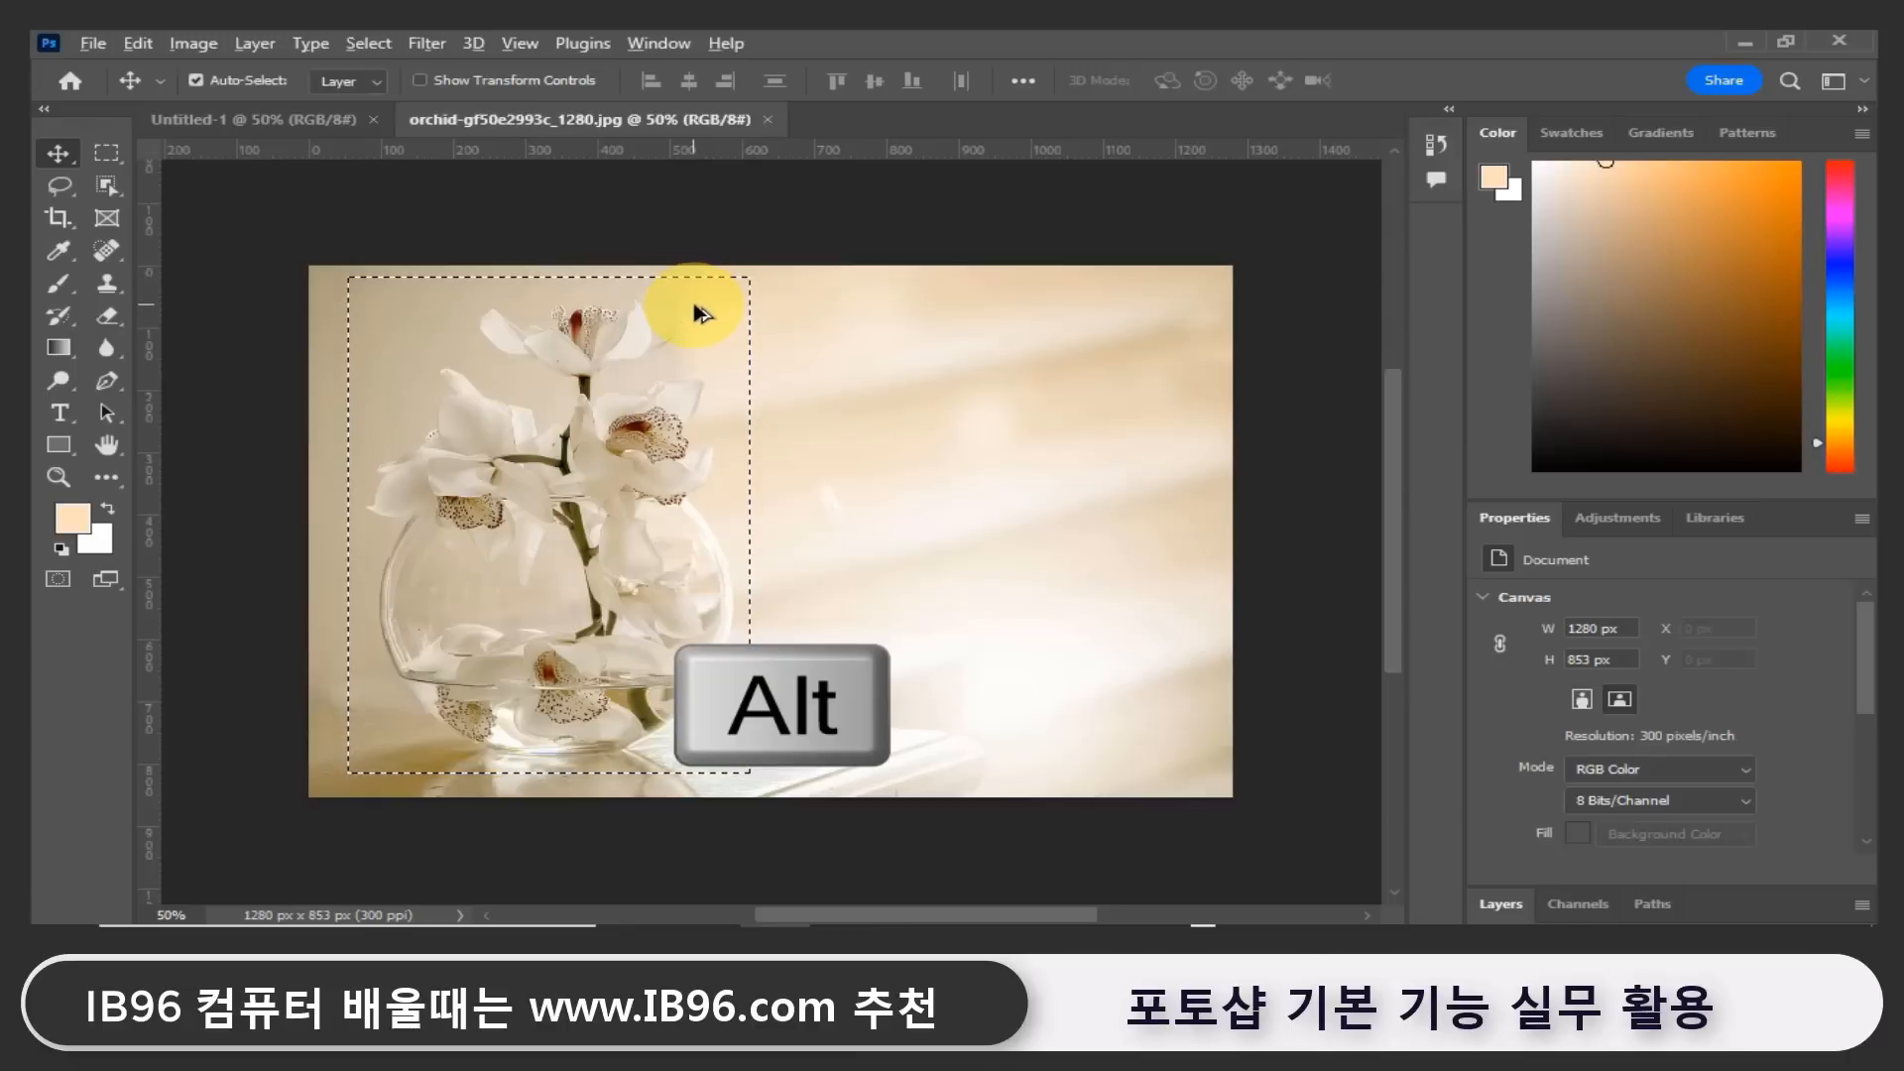
drag(697, 313, 1147, 336)
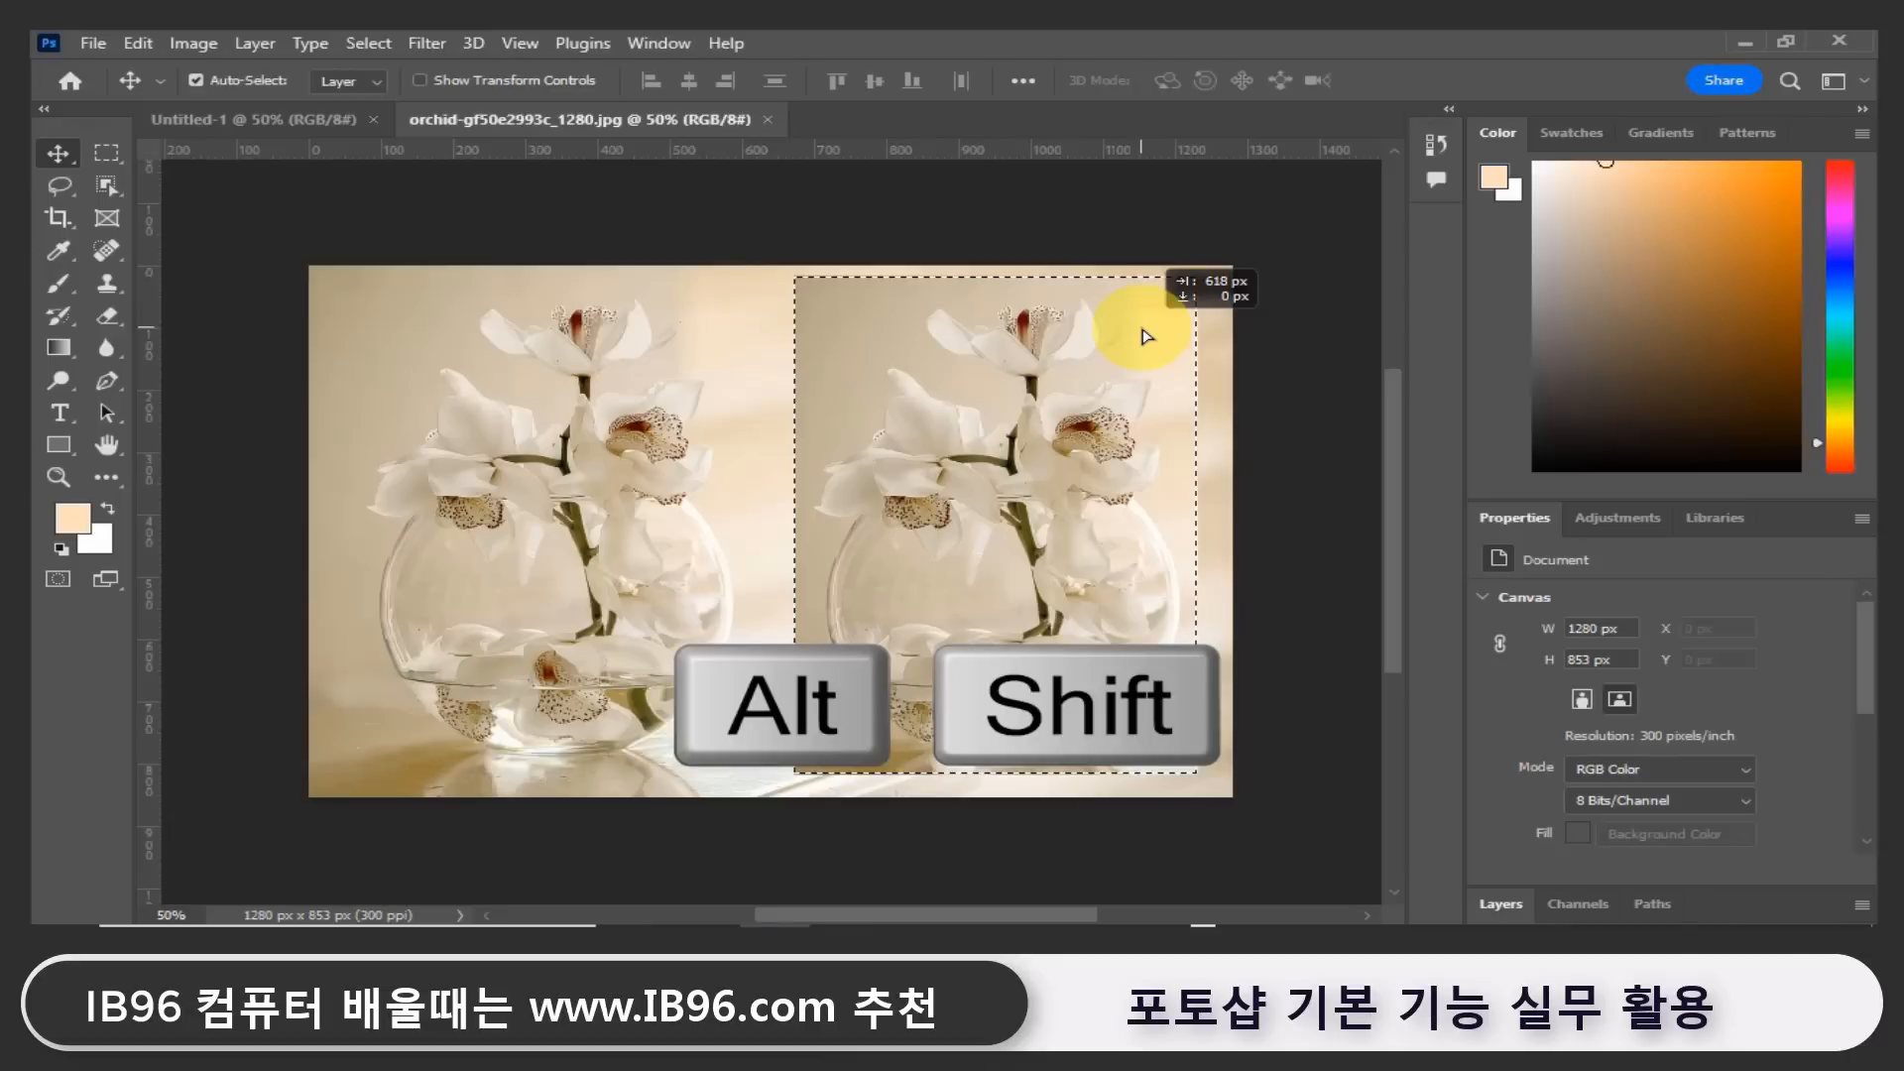
drag(1148, 337, 1149, 334)
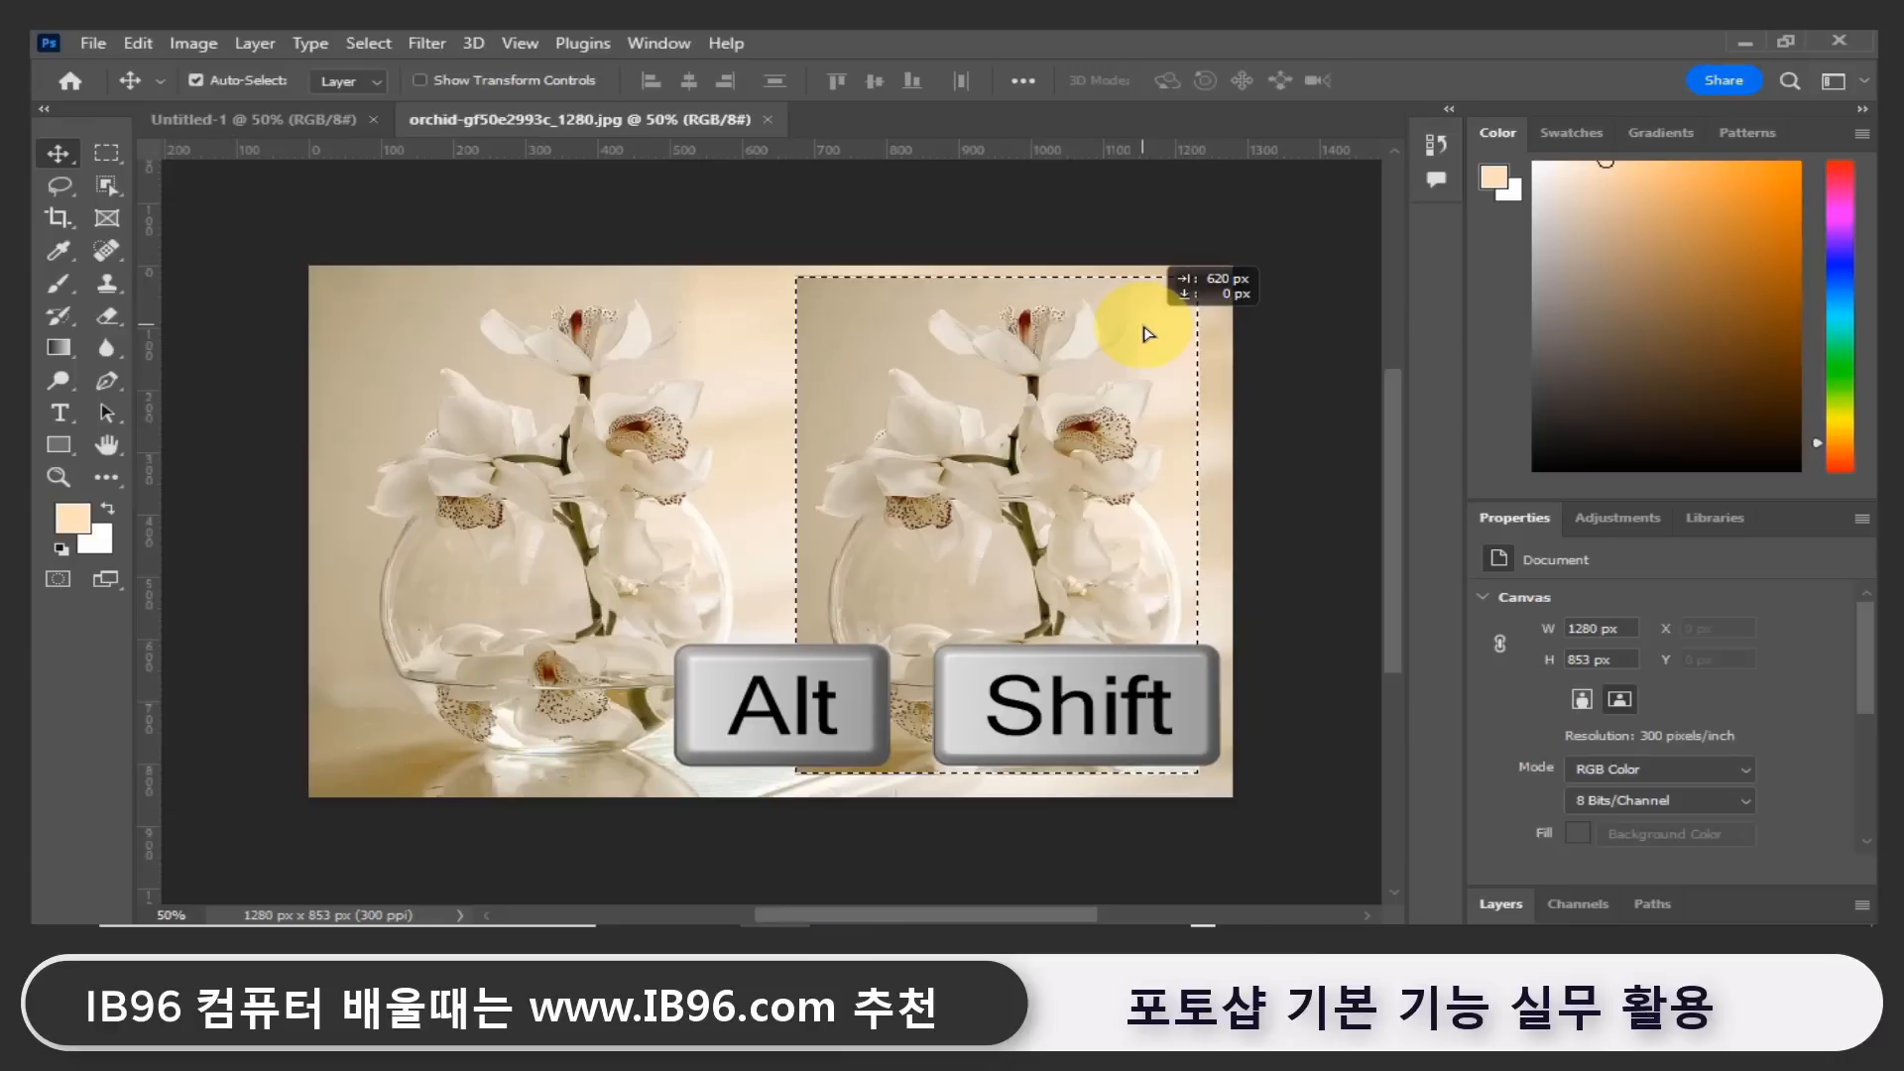
drag(1147, 335, 1148, 334)
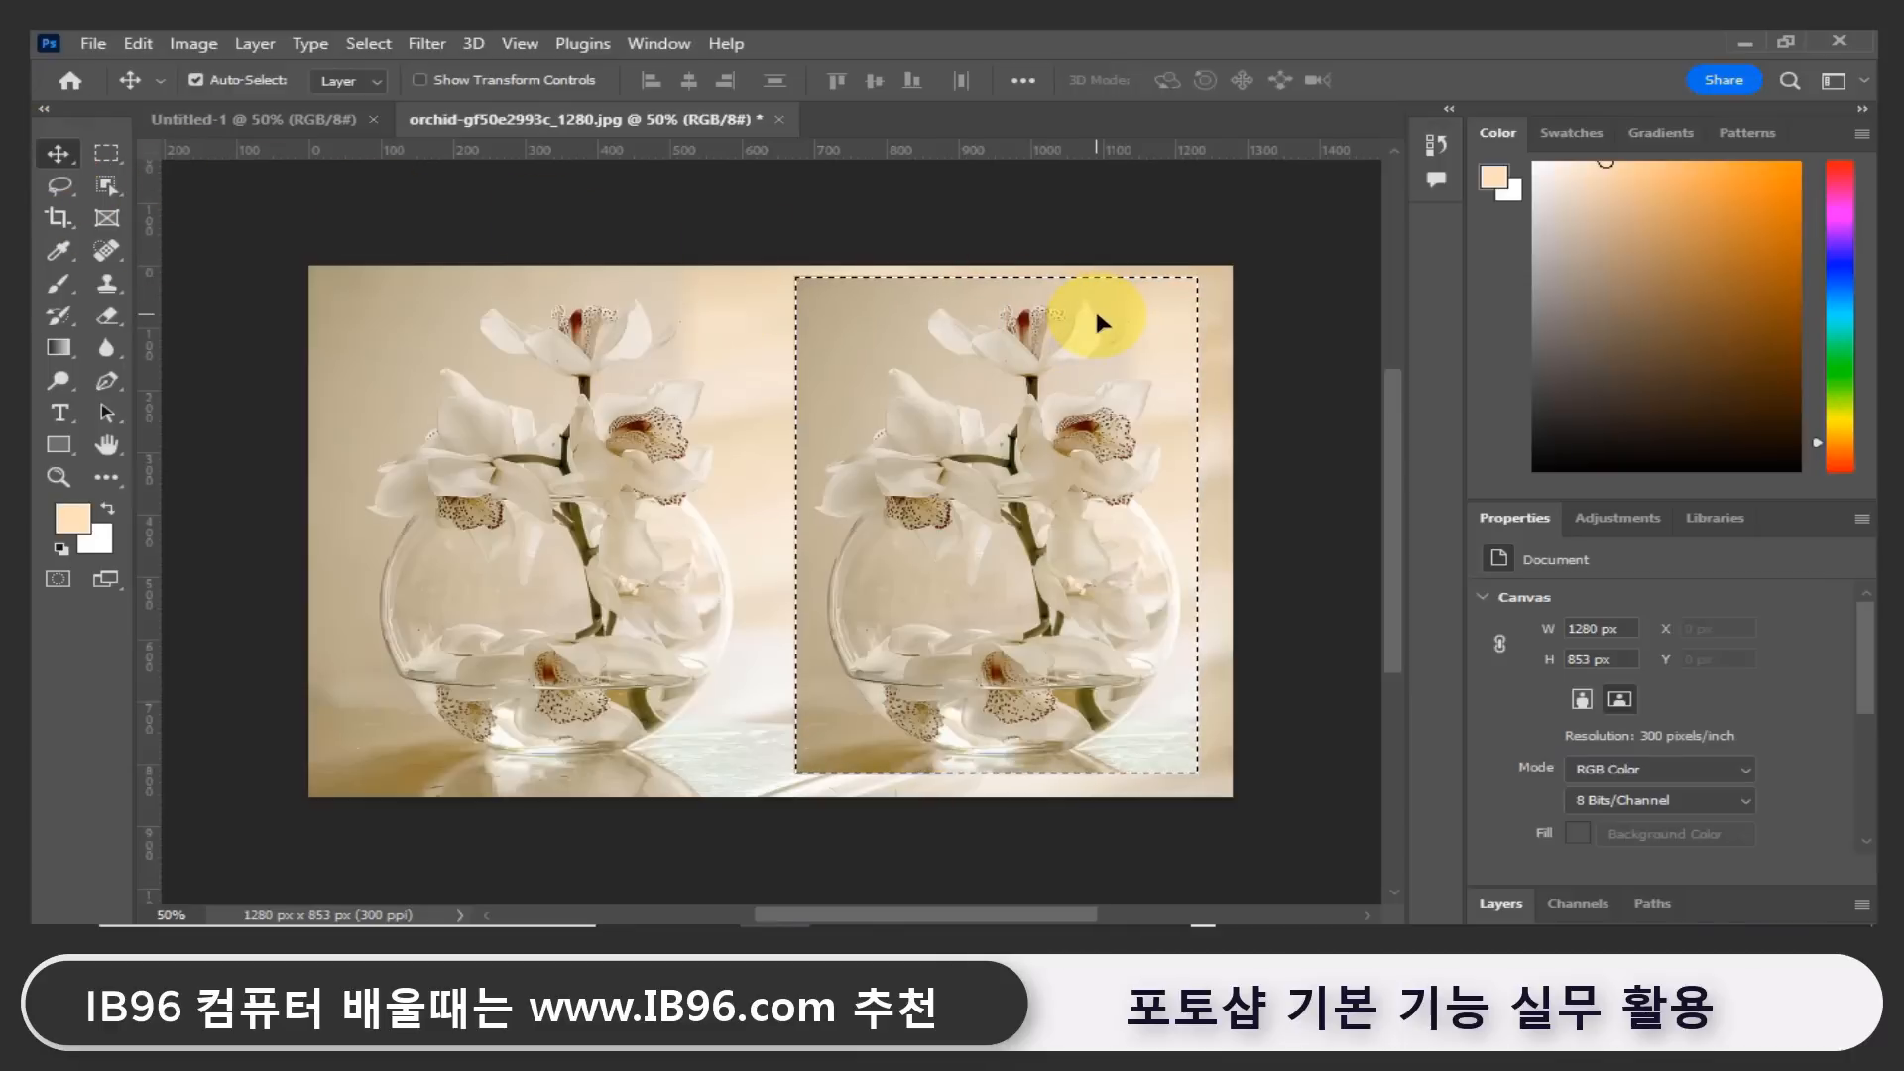
mouse_move(1098, 317)
mouse_down()
mouse_move(544, 449)
mouse_move(1202, 373)
mouse_move(748, 509)
mouse_move(747, 413)
mouse_move(1143, 340)
mouse_move(1113, 316)
mouse_move(1103, 332)
mouse_up()
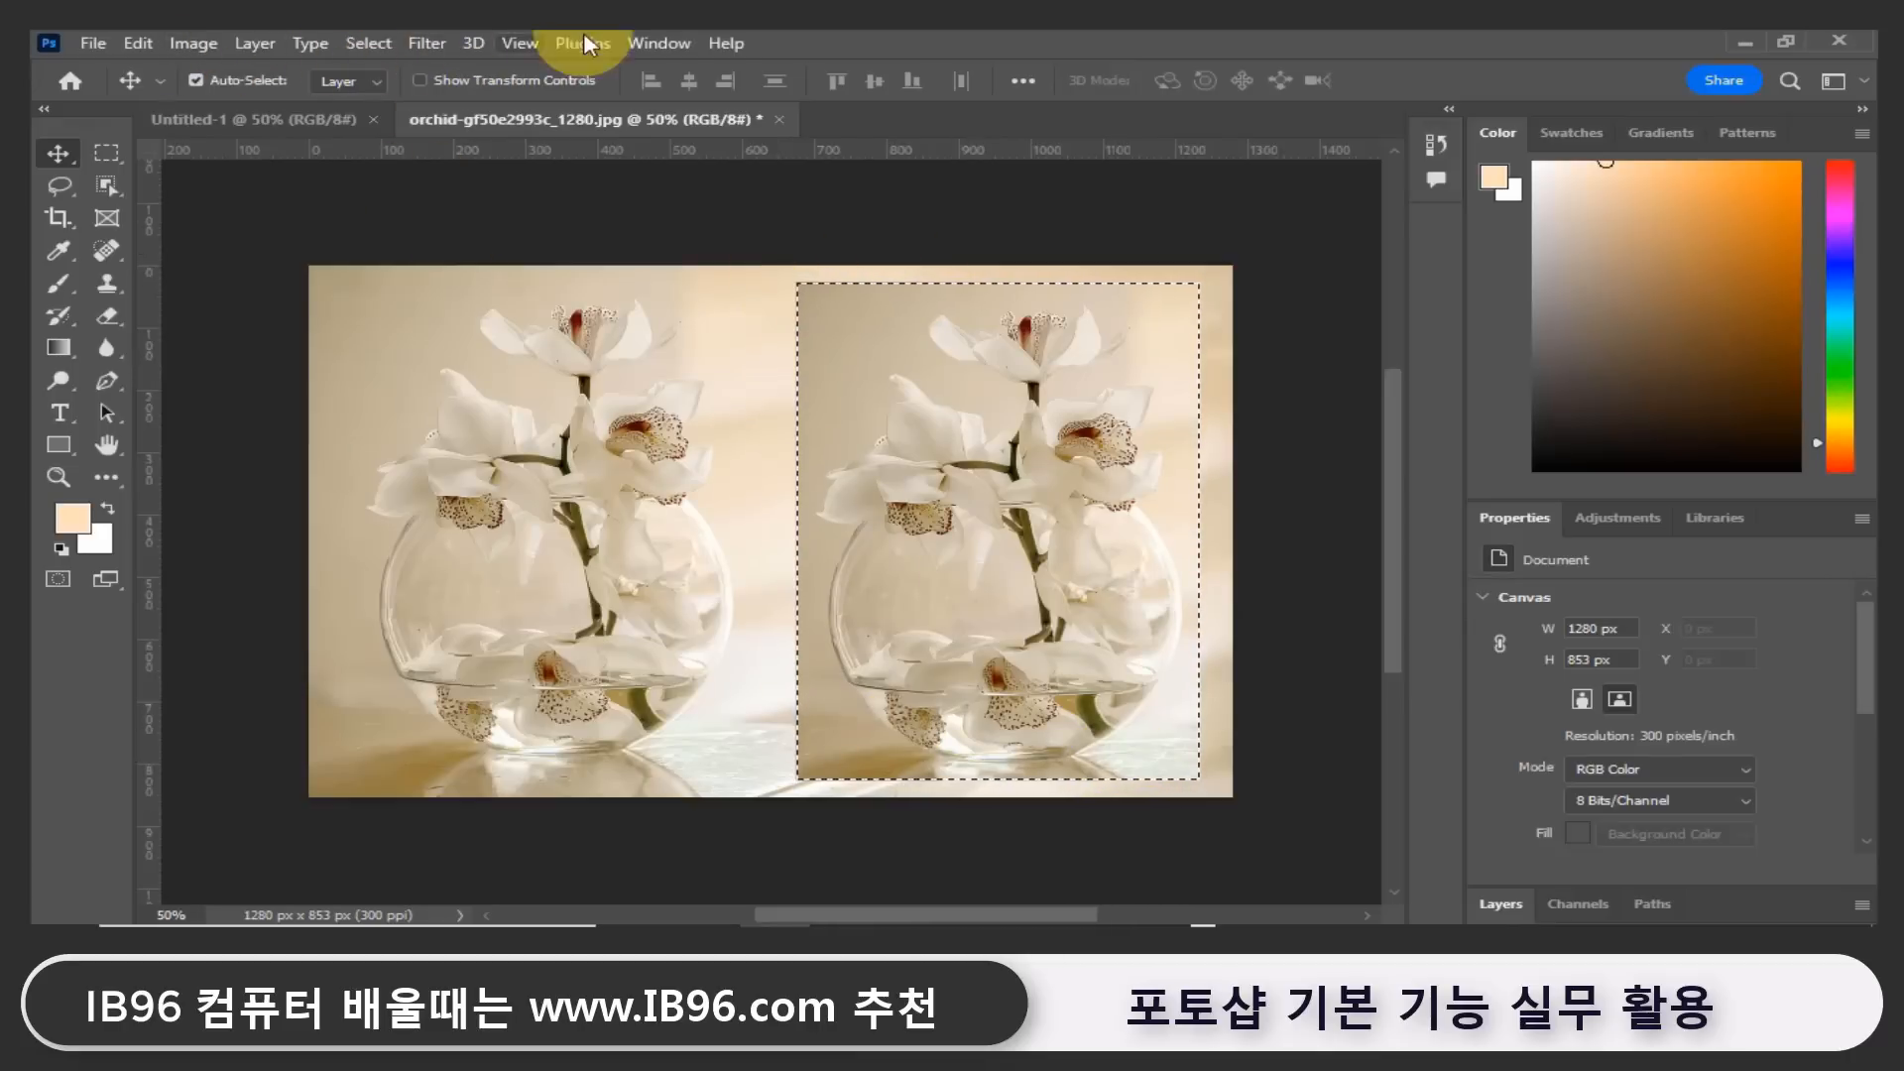
Deselect the duplicated area and try to move the vase copy, cancelling the conversion to a normal layer.
click(379, 43)
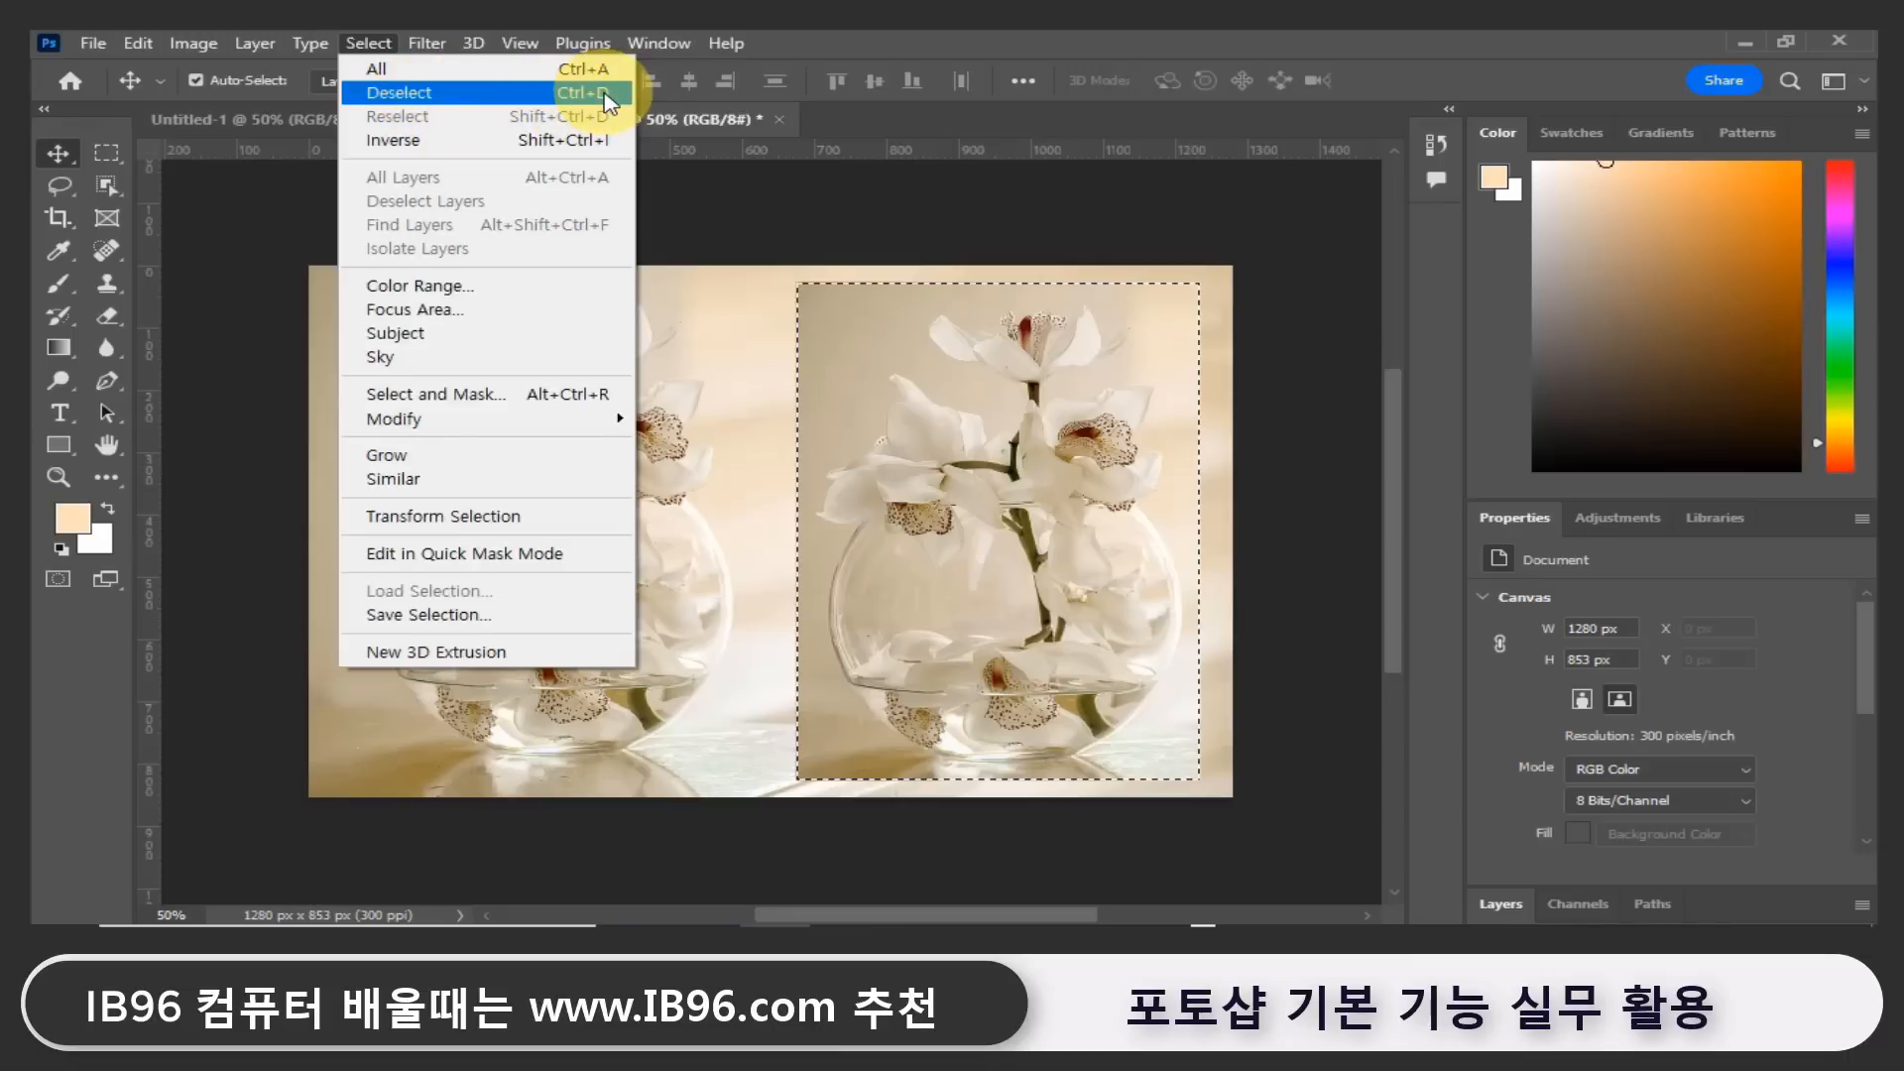
click(981, 33)
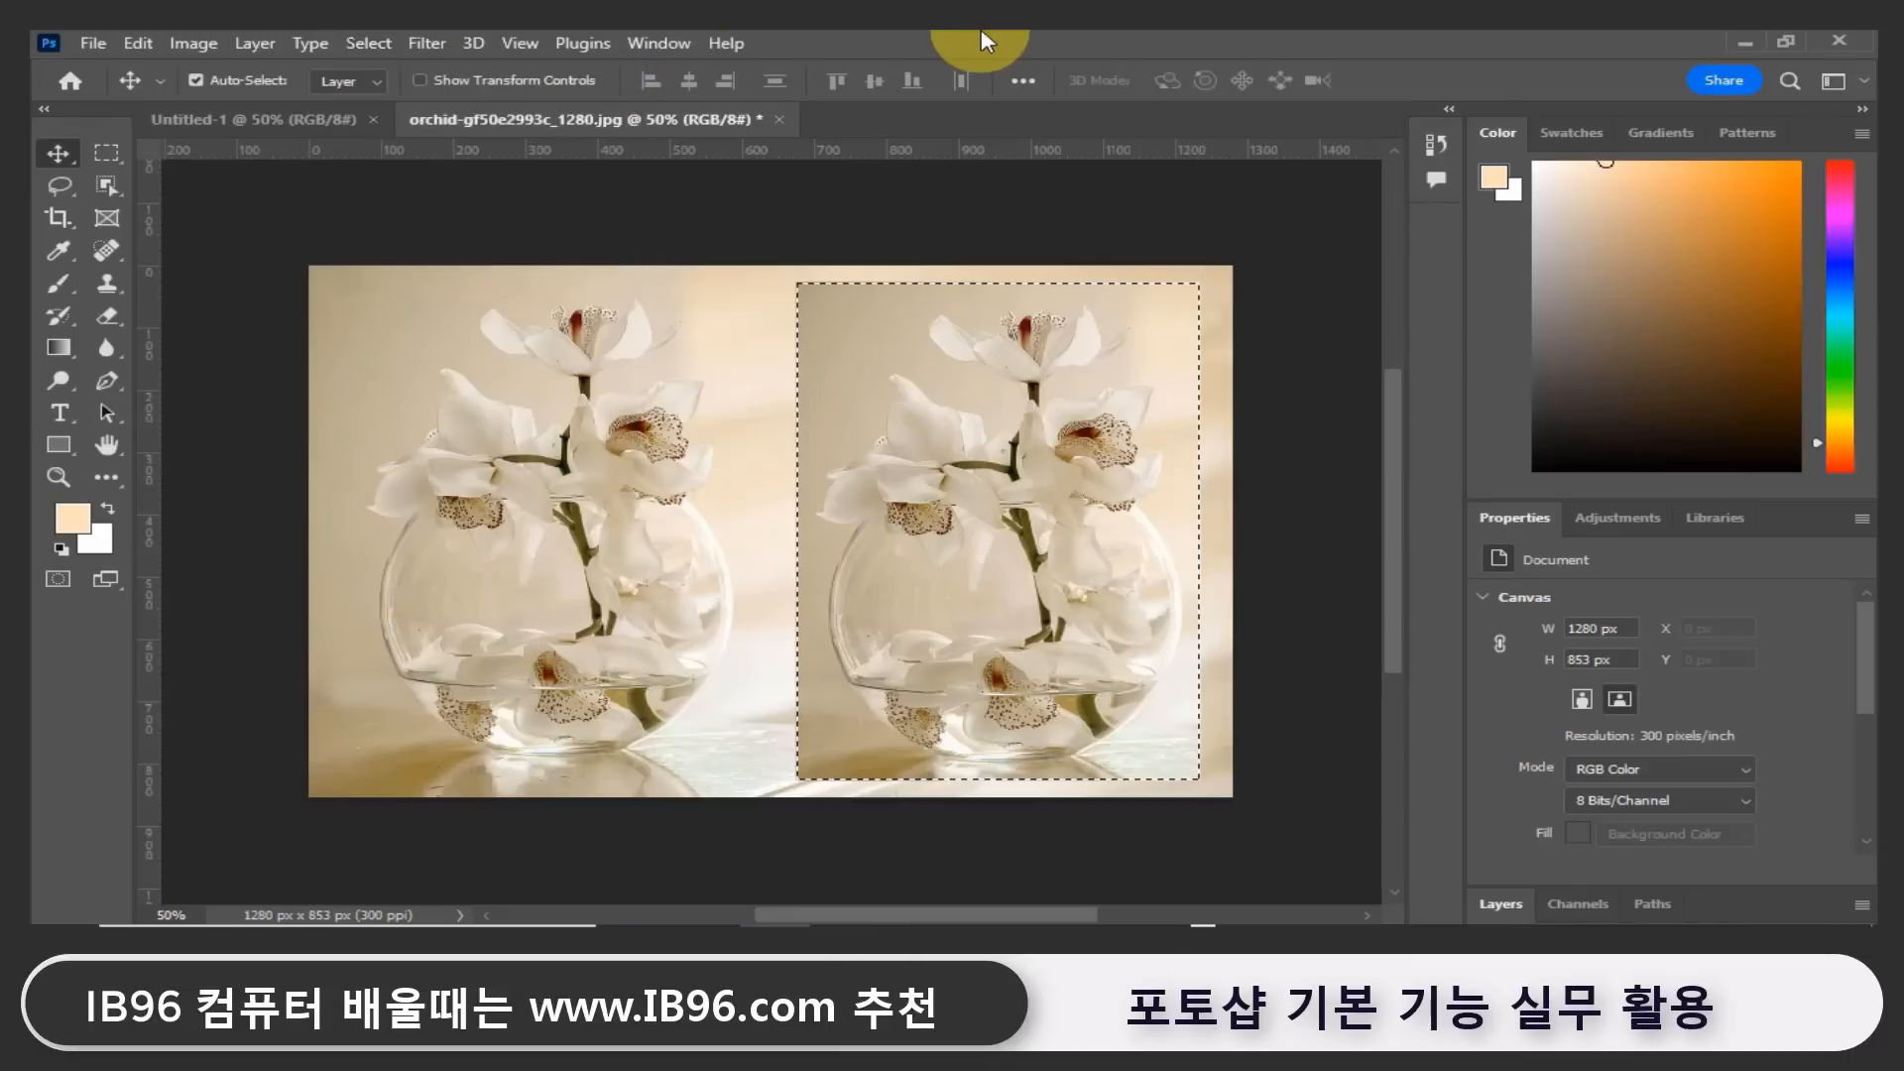
key(ctrl+d)
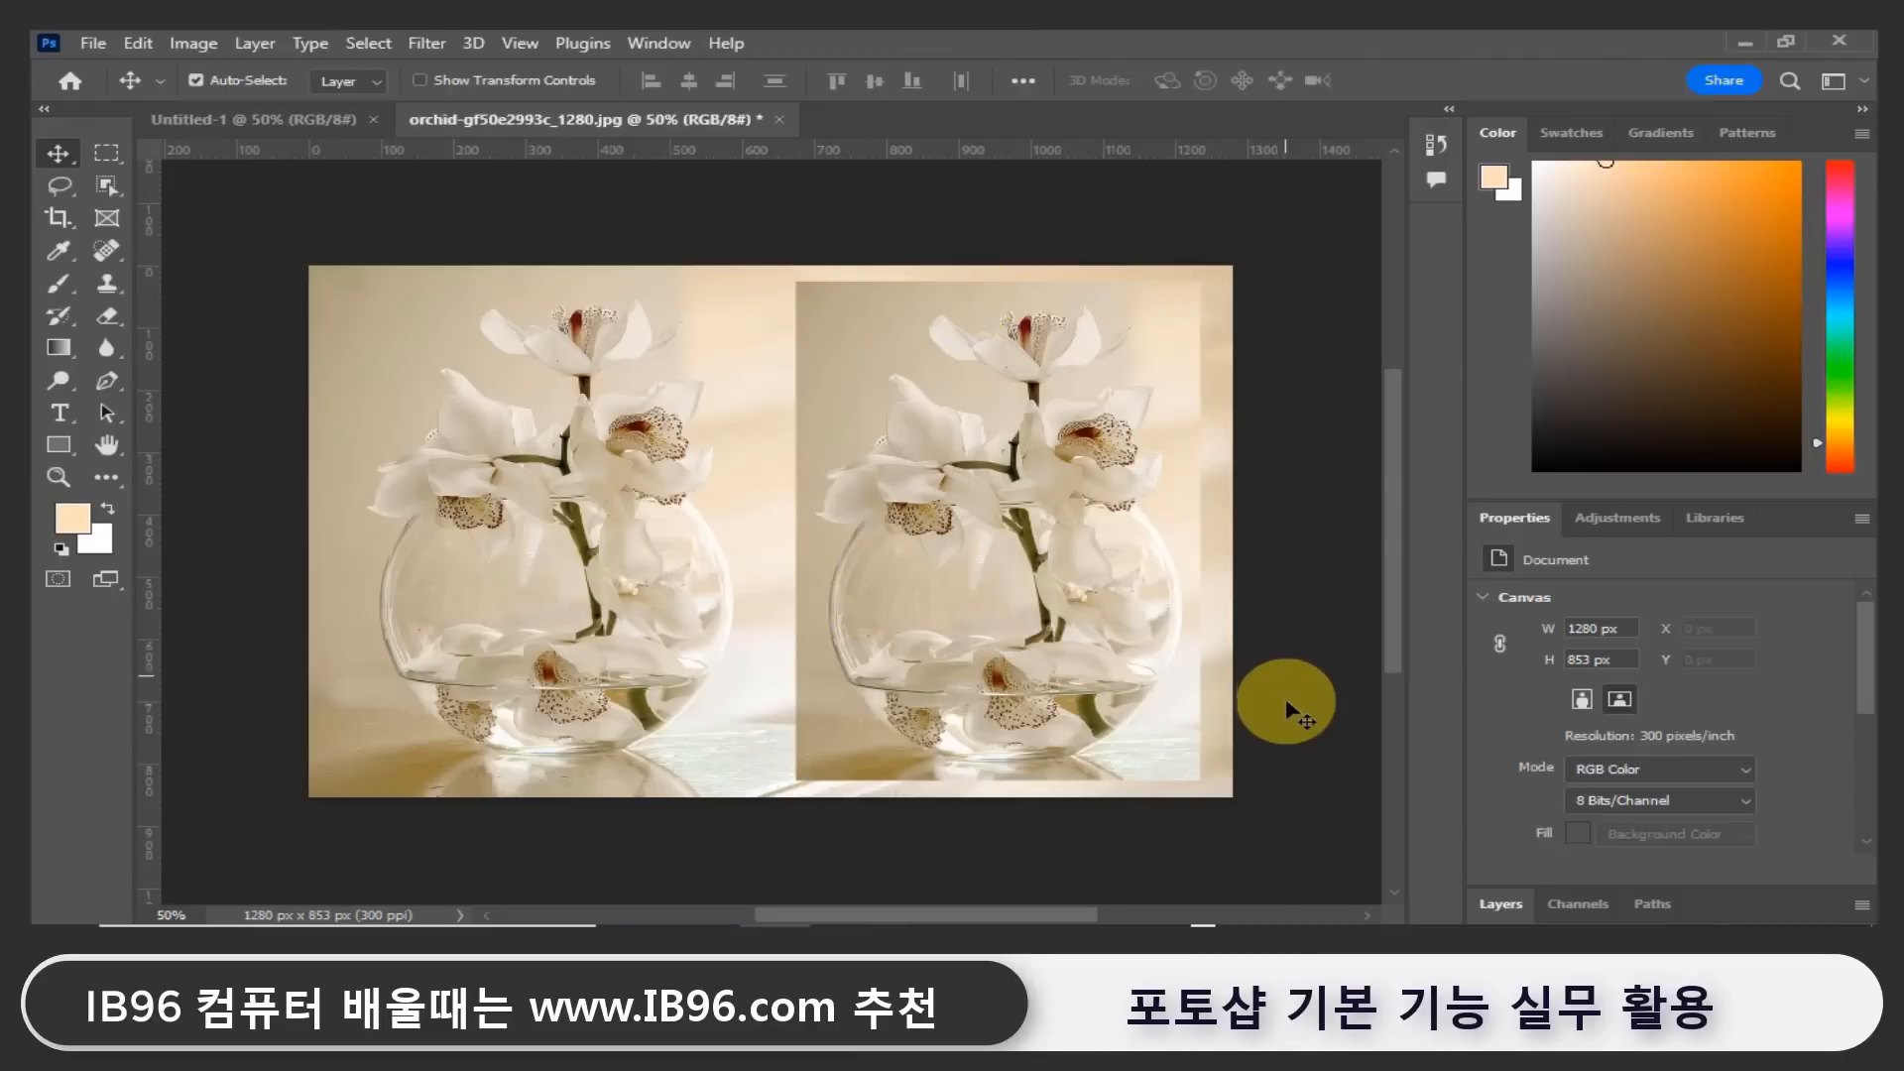
mouse_move(1048, 411)
mouse_down()
mouse_move(926, 353)
mouse_move(1039, 433)
mouse_up()
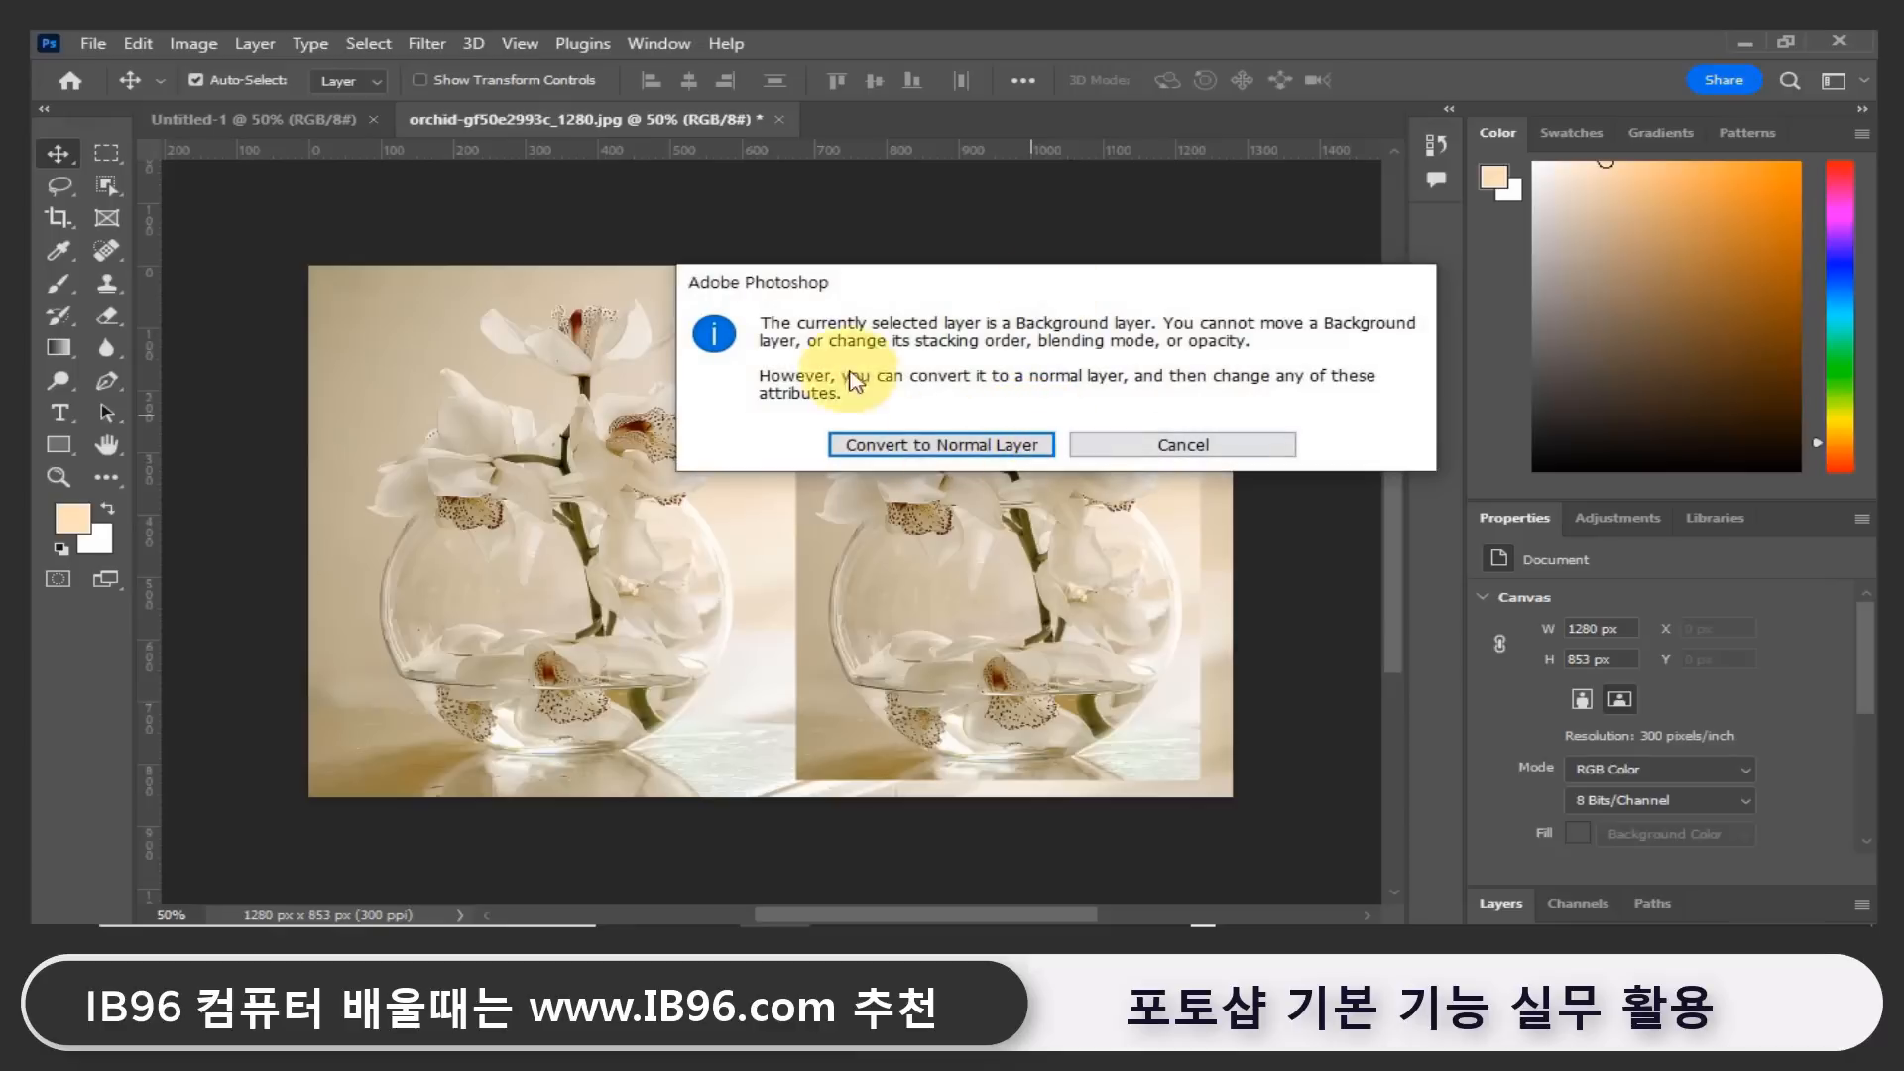
click(1170, 443)
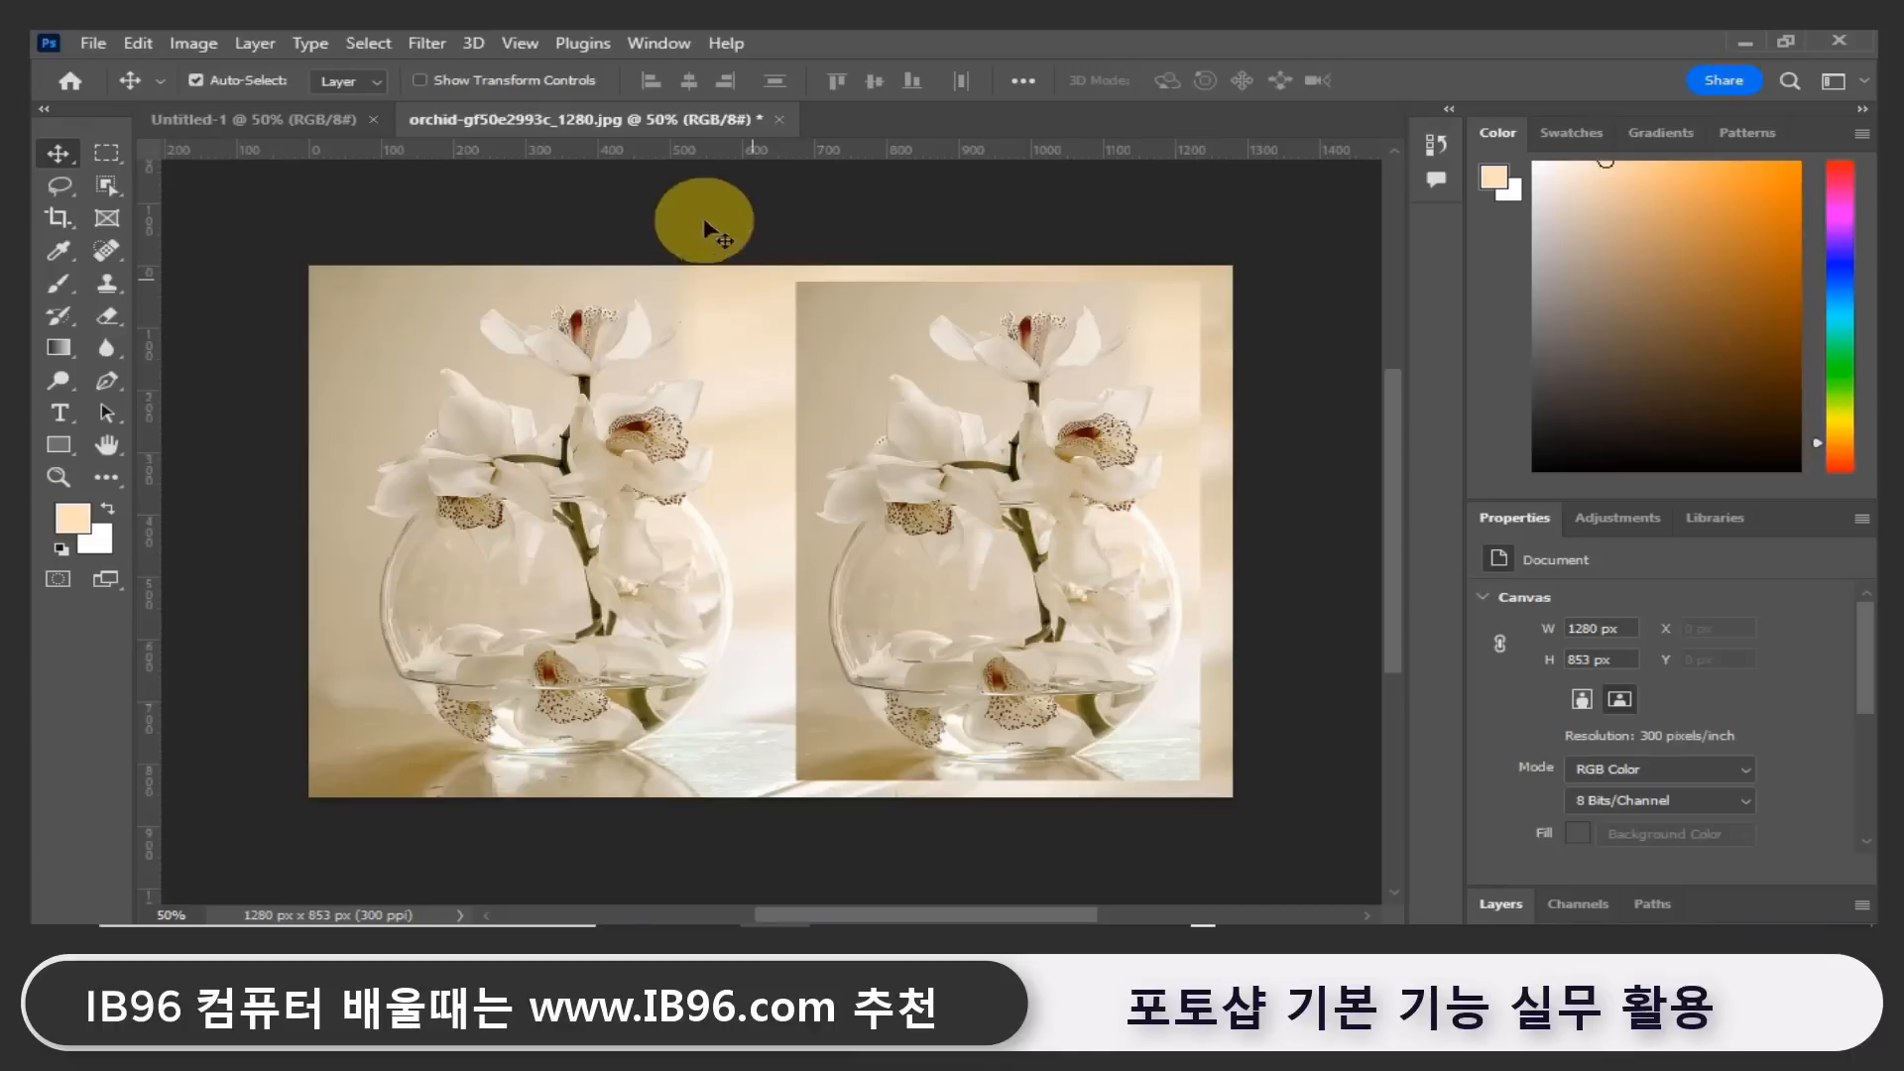
Show the Layers panel and undo the deselection, the vase duplication and the original marquee selection.
click(656, 44)
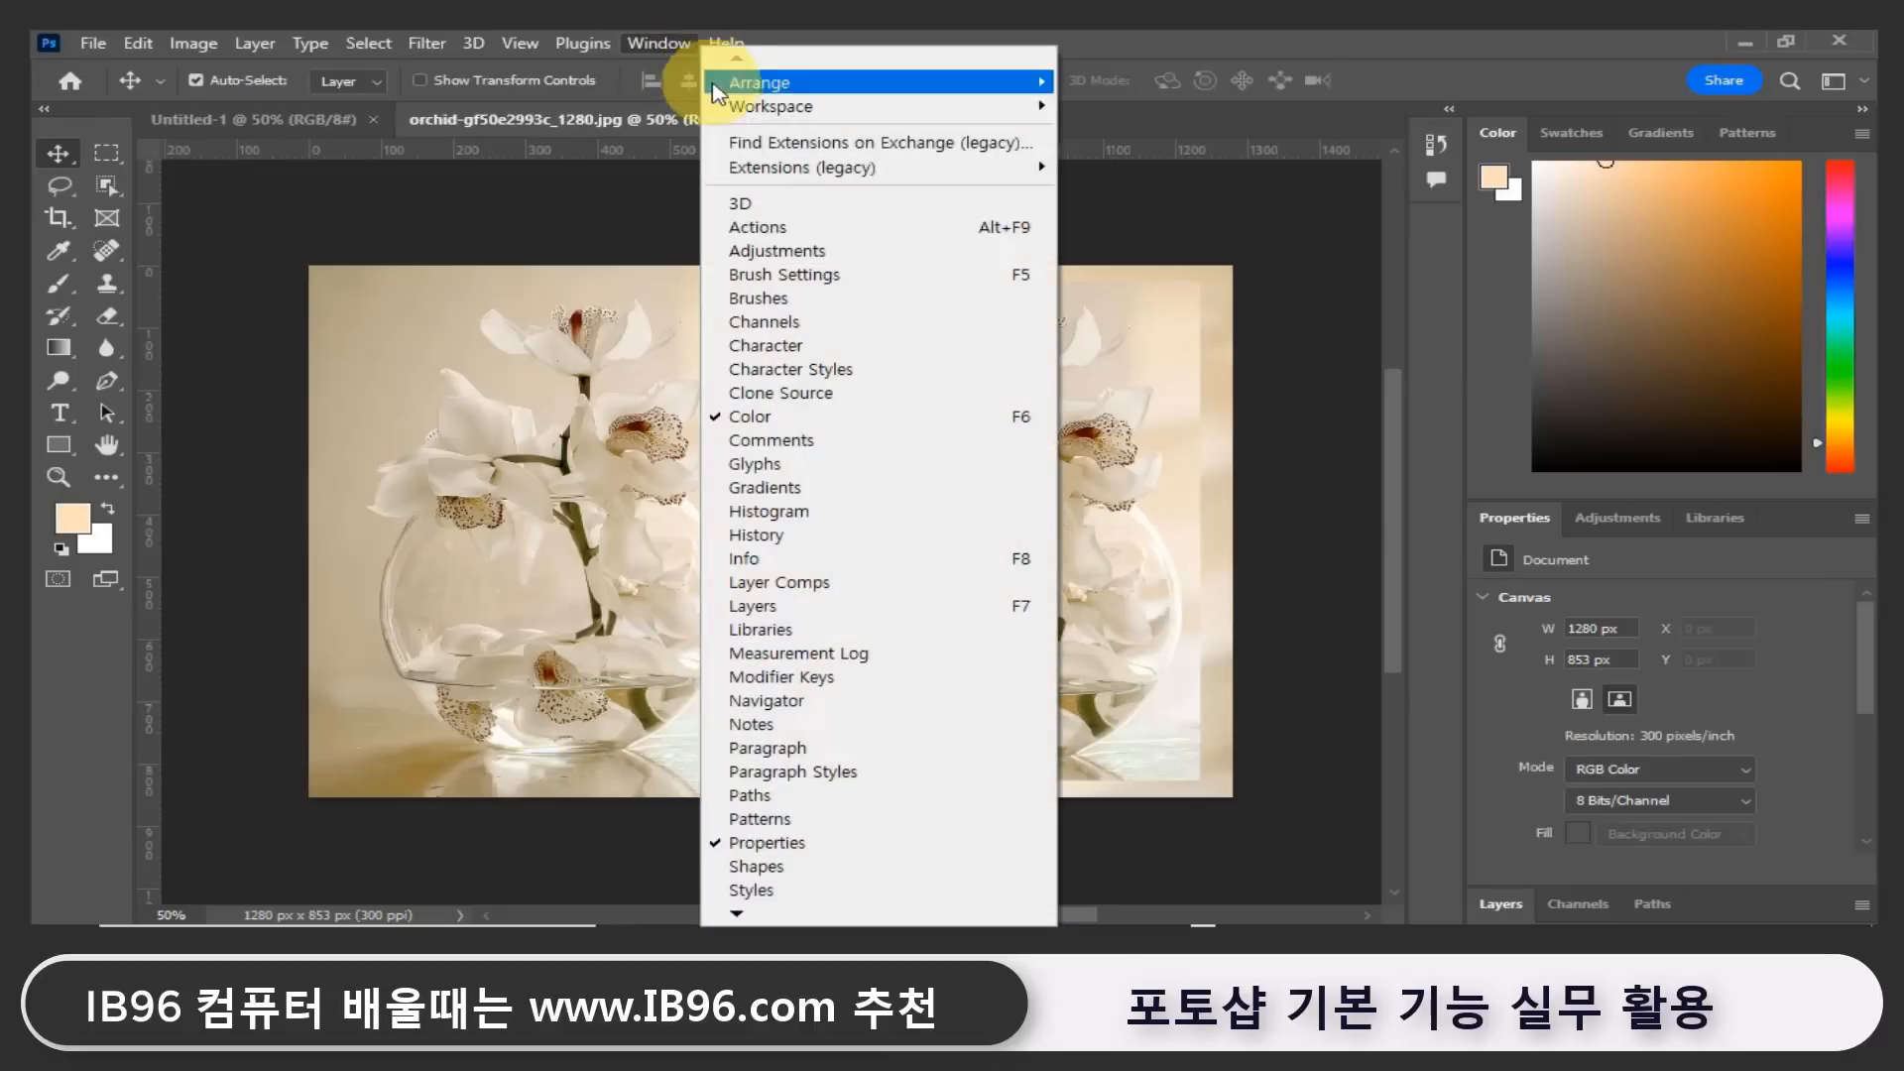
click(841, 617)
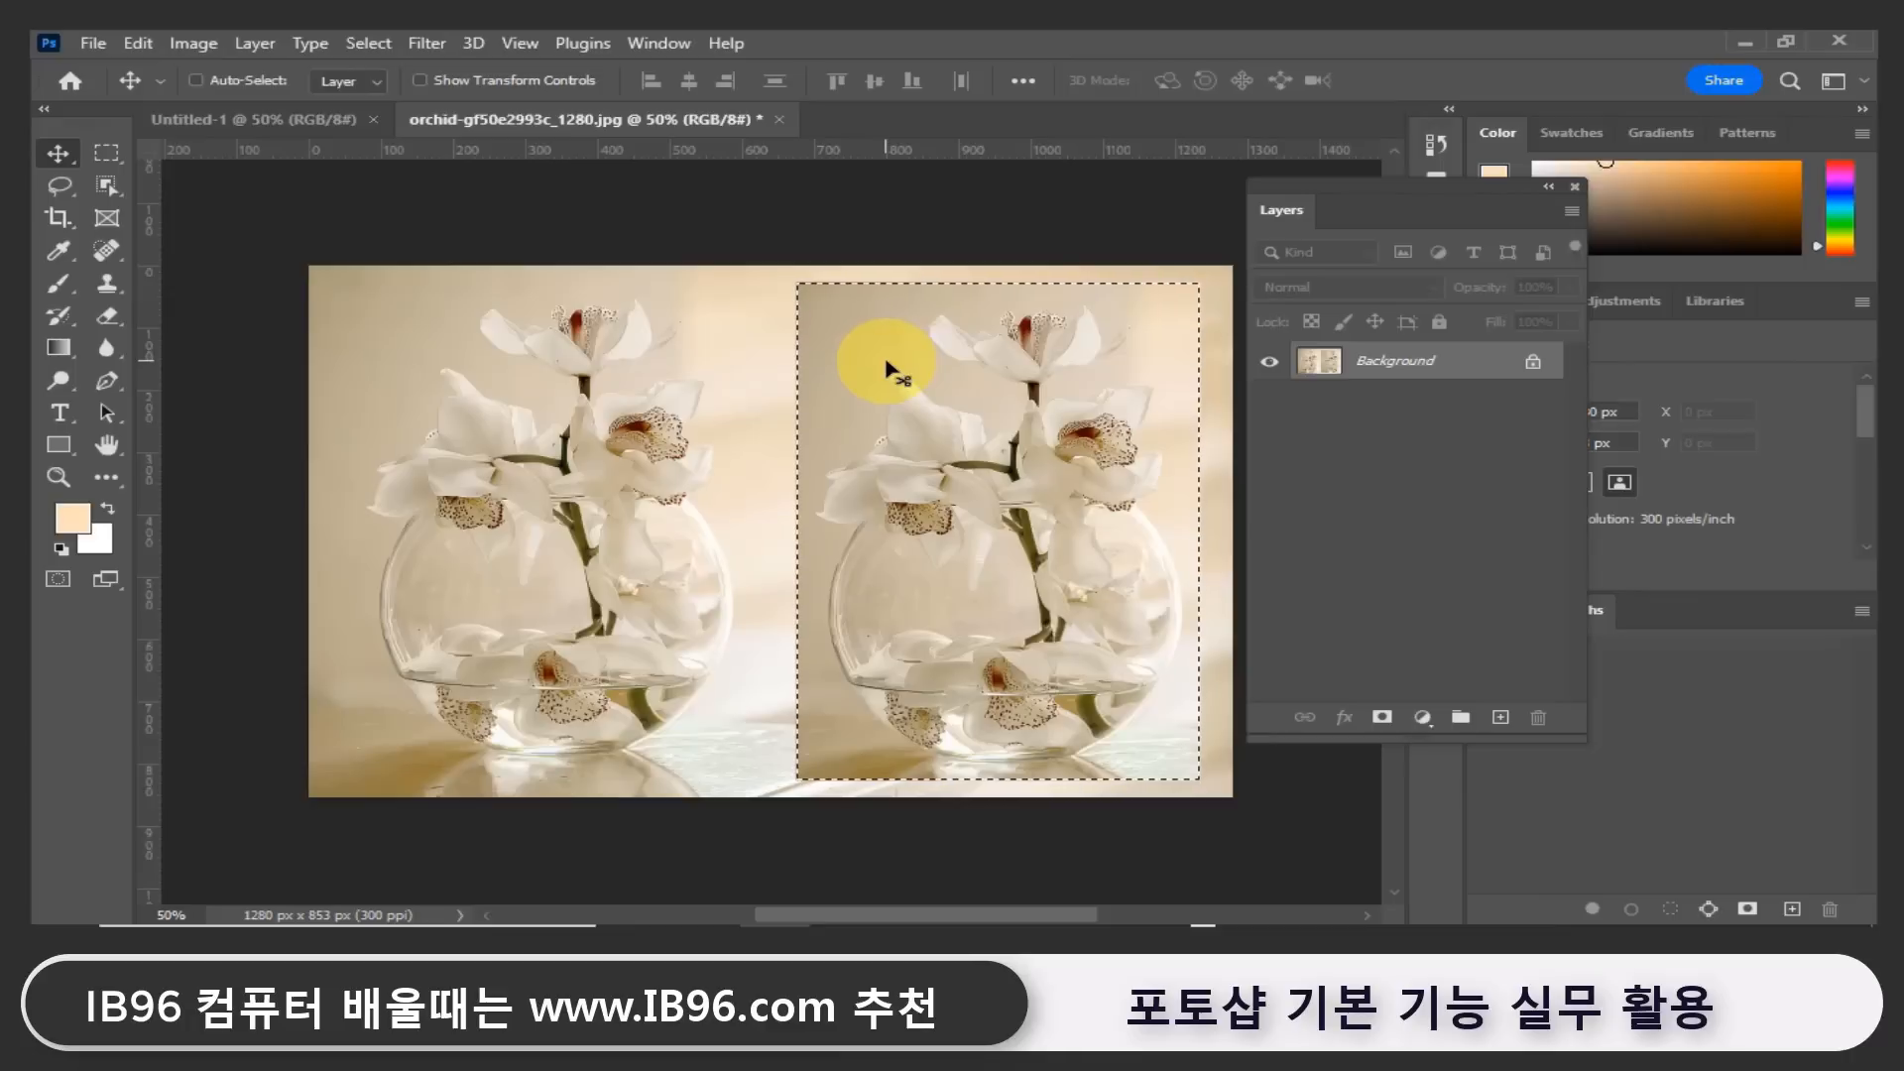
key(ctrl+z)
key(ctrl+d)
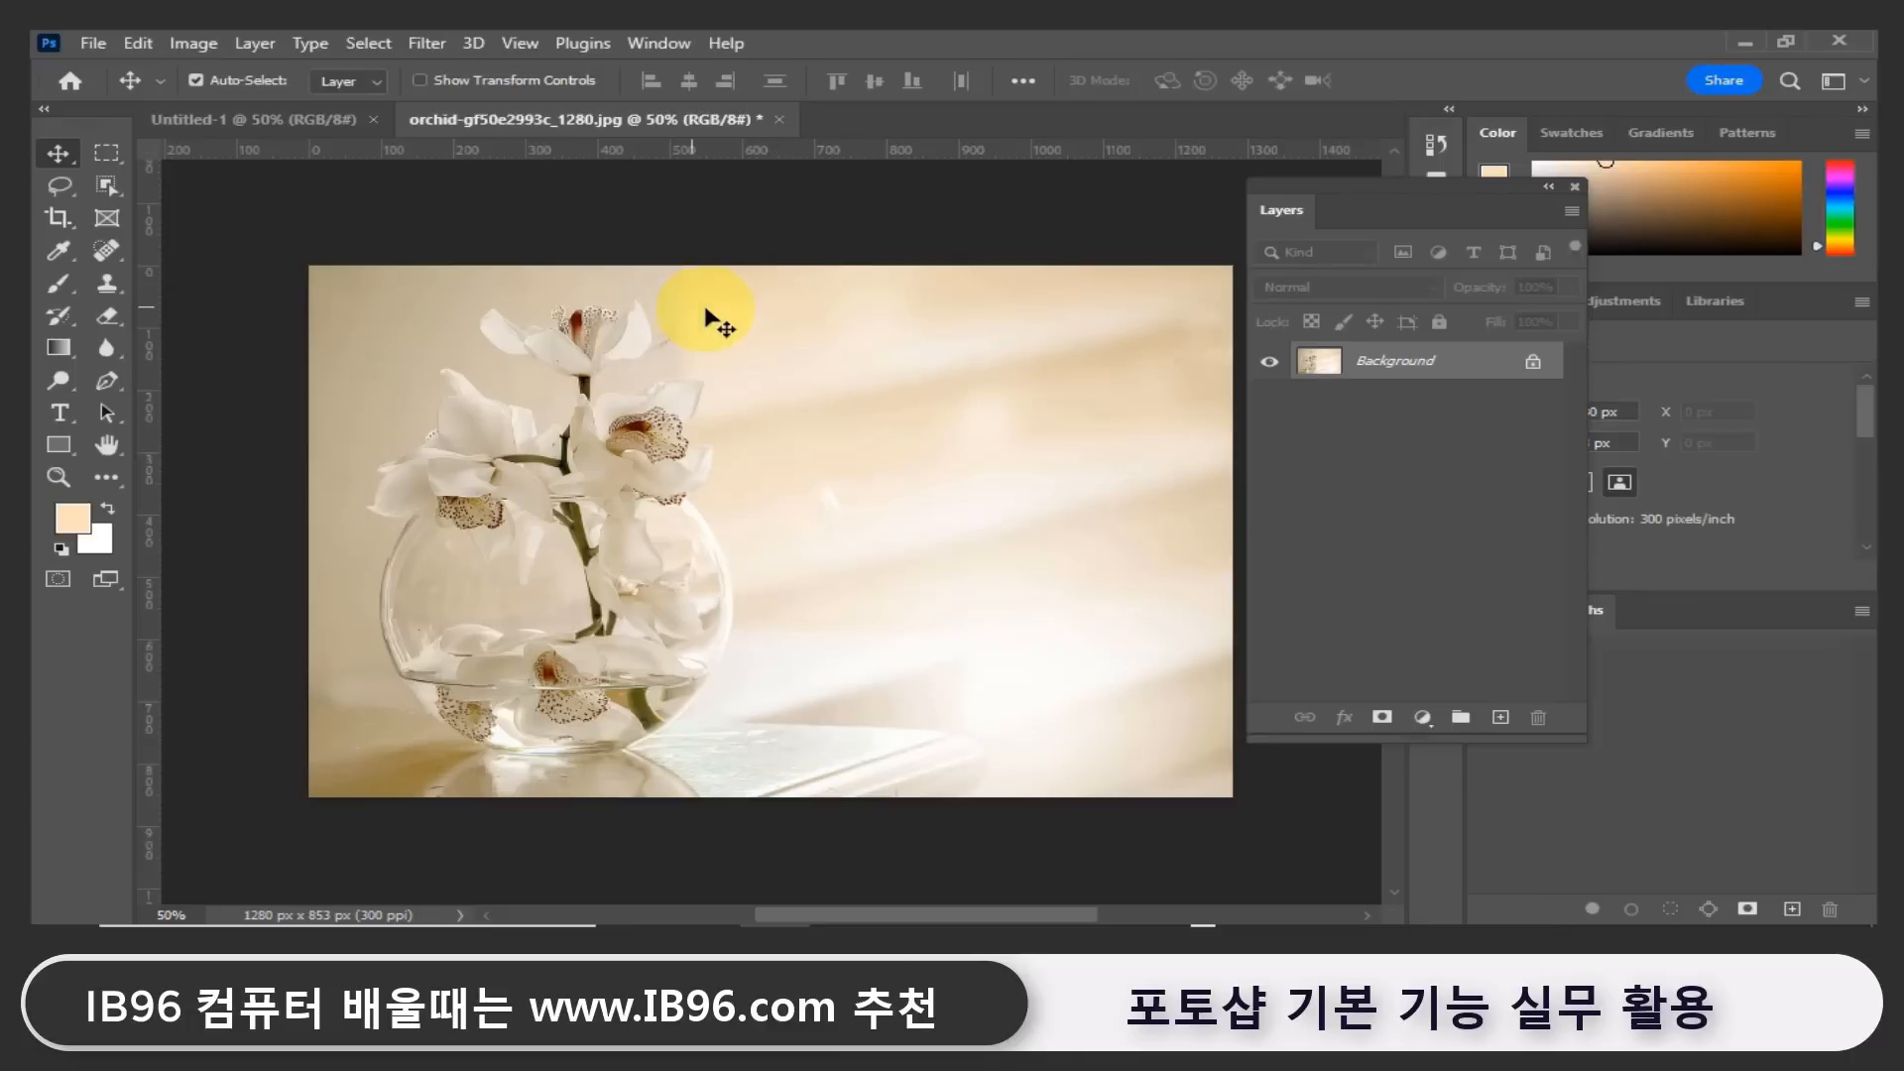
click(138, 43)
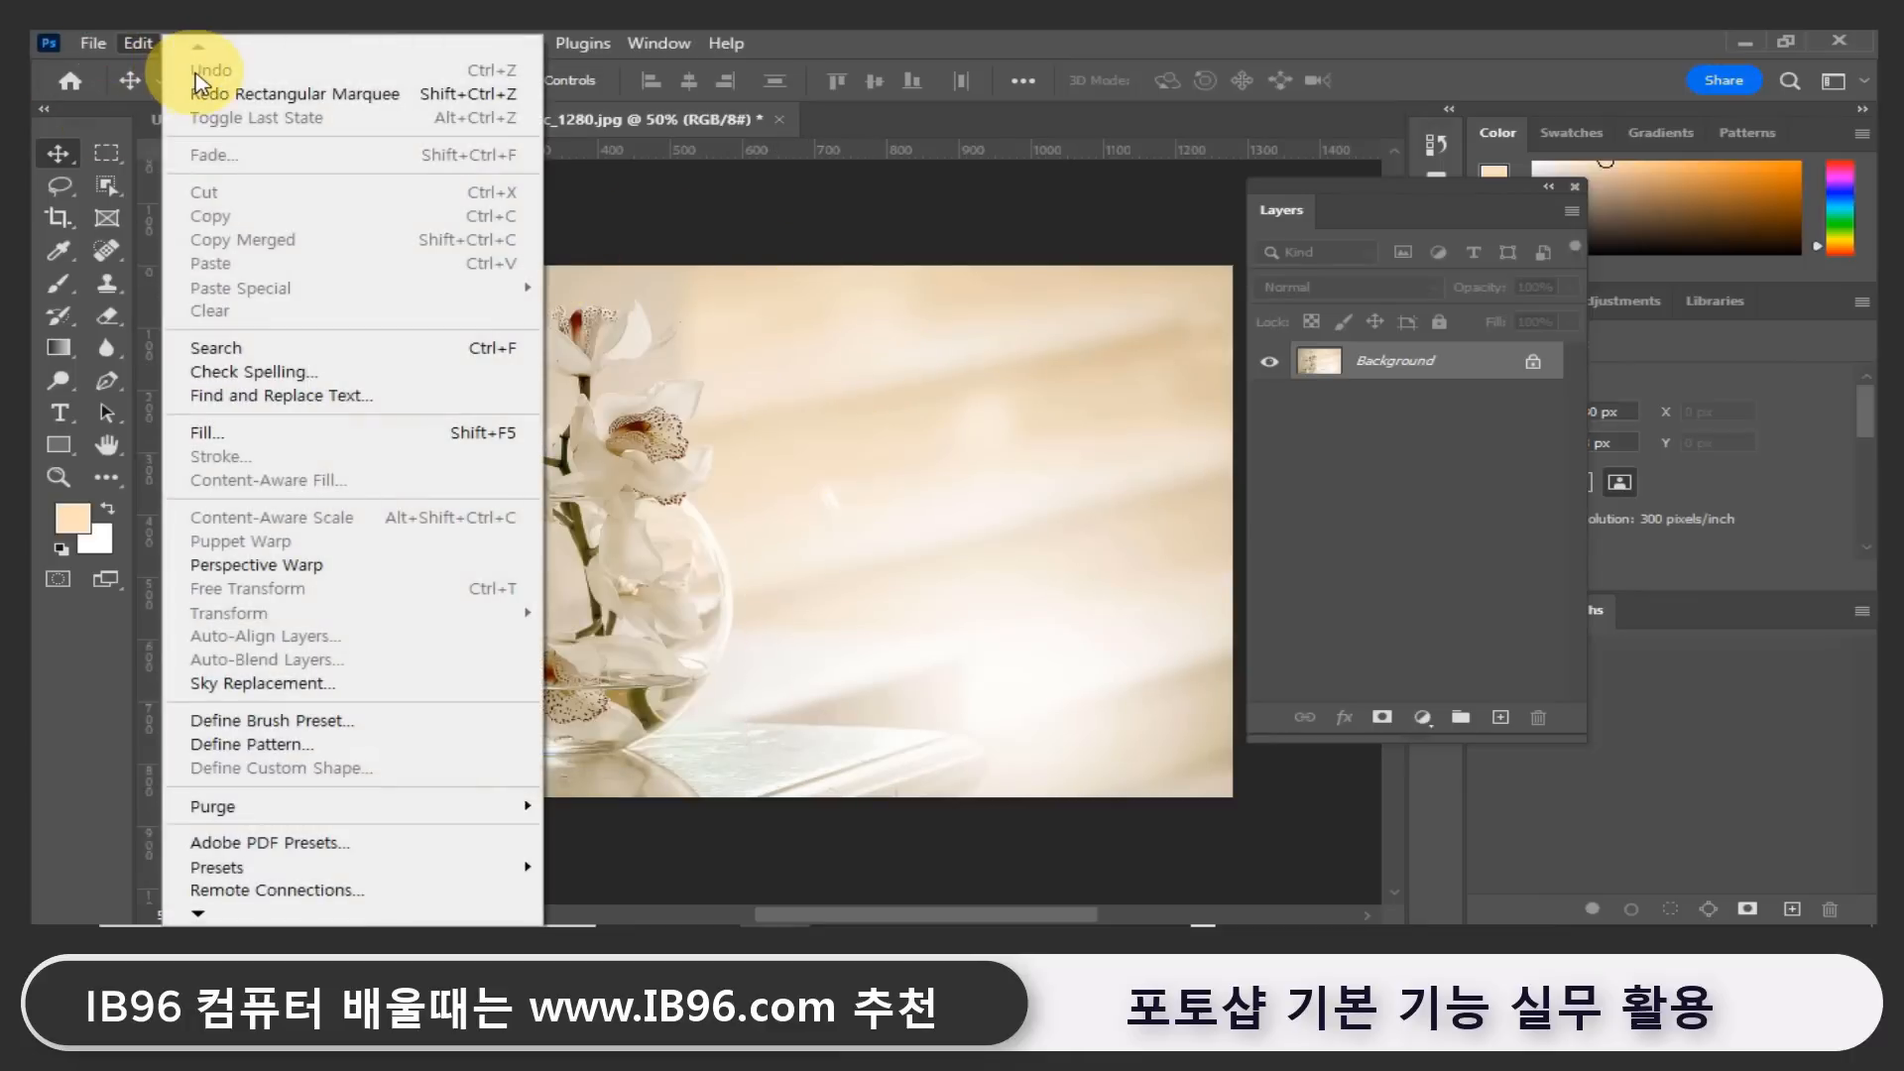
click(138, 42)
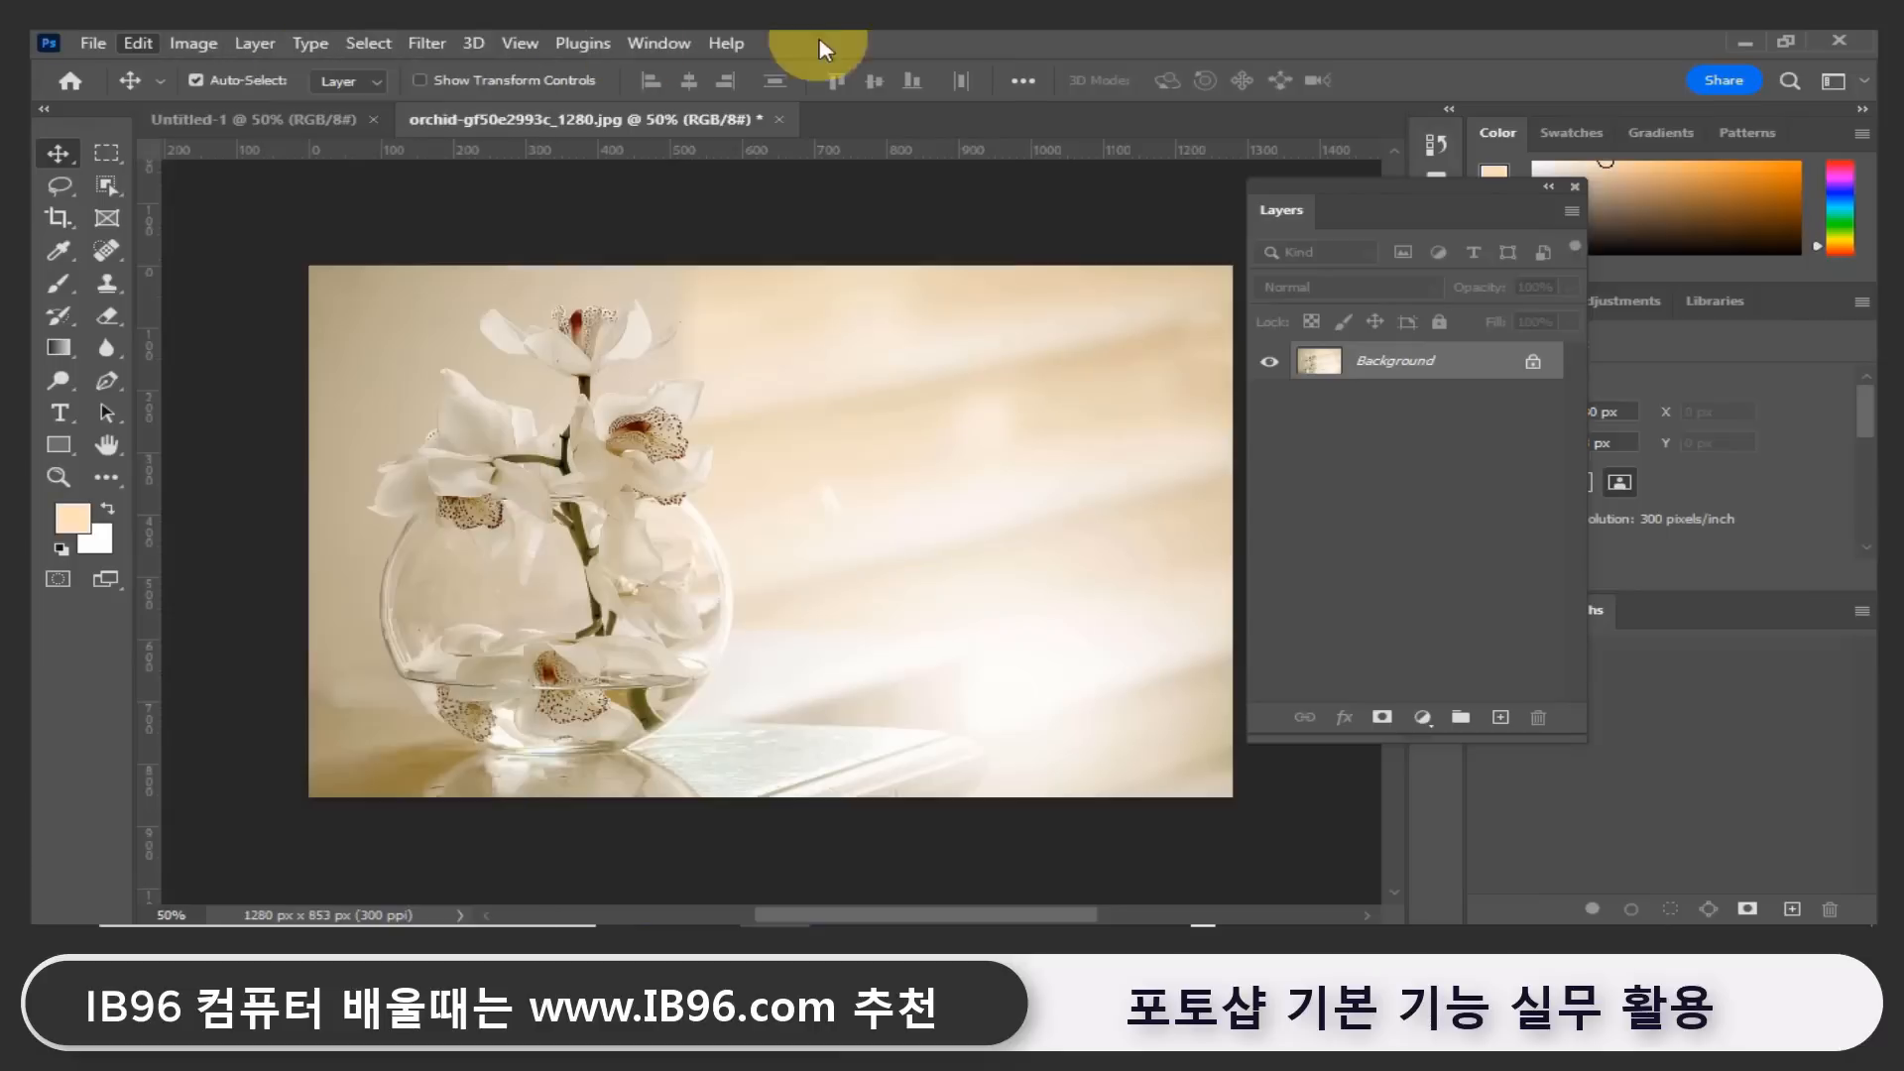
Select the orchid vase with a rectangular marquee, copy it to a new layer and make that layer active.
click(107, 152)
drag(352, 280, 768, 780)
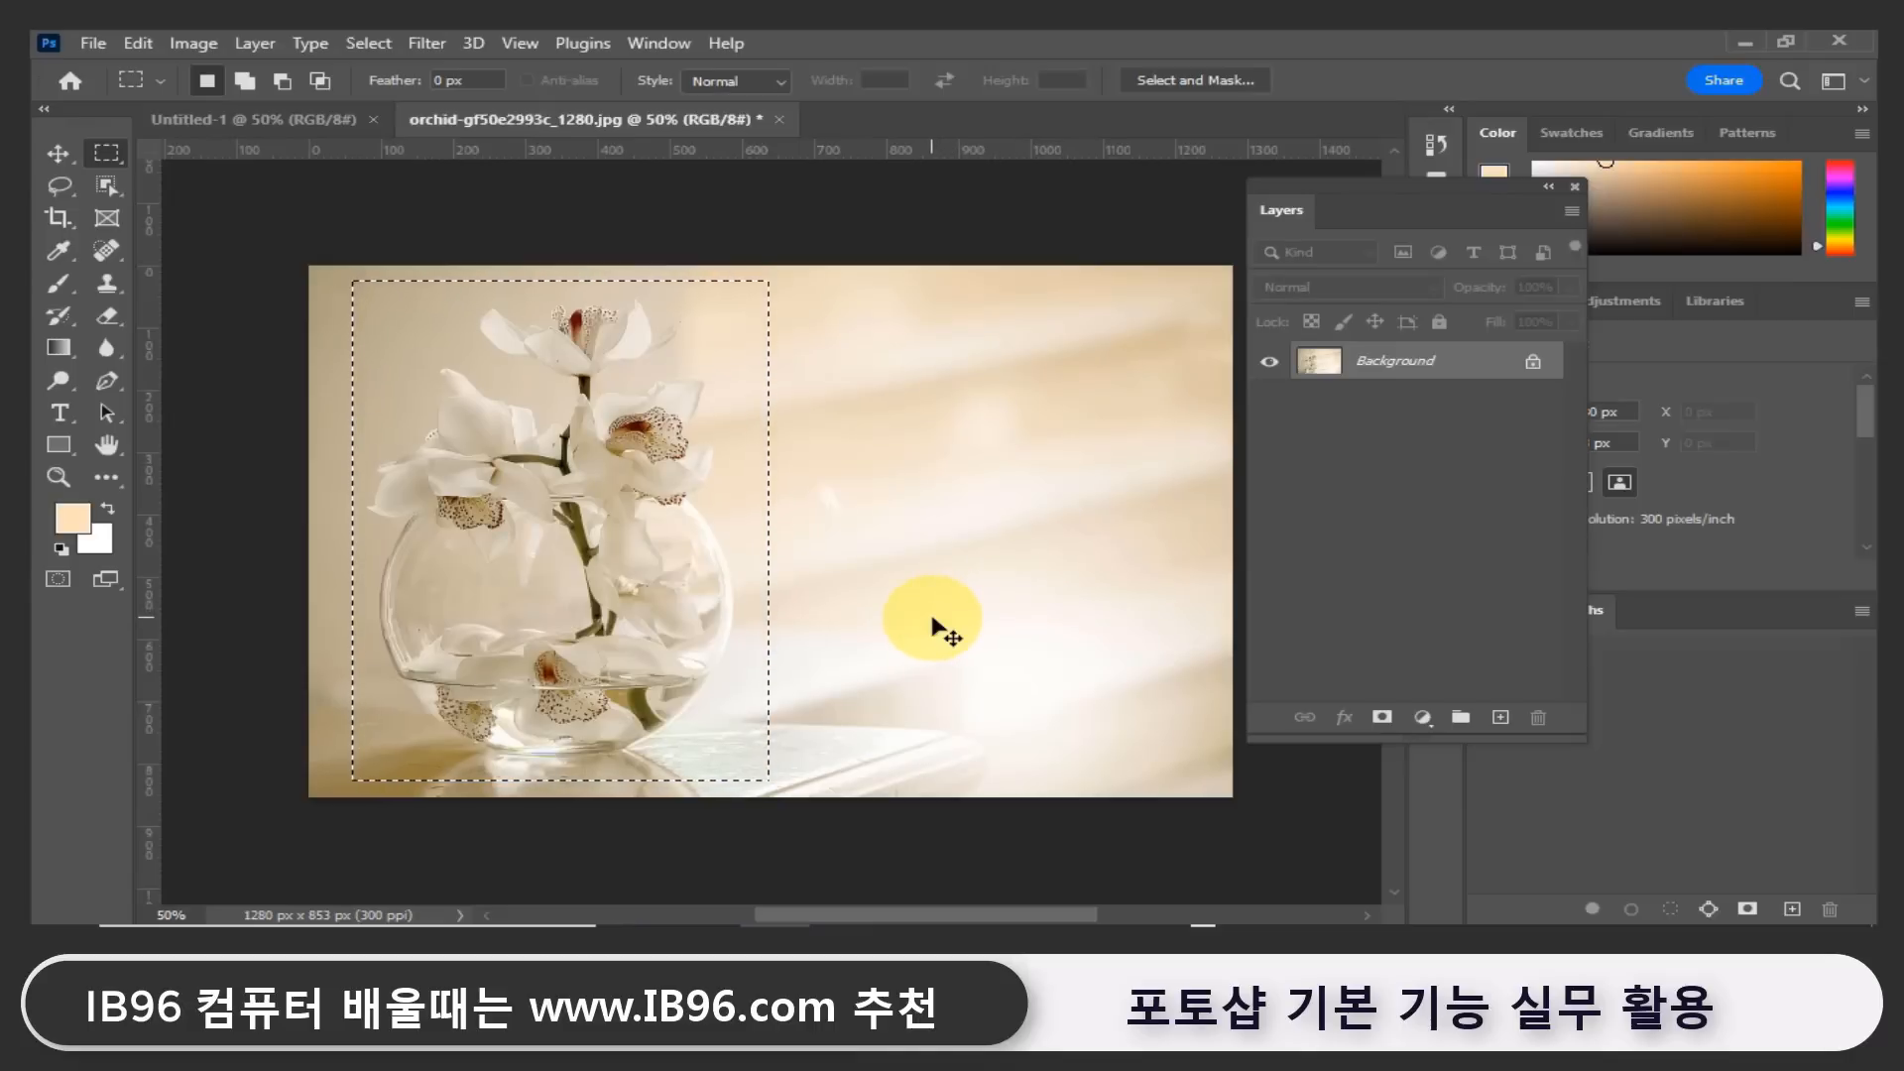
key(ctrl+j)
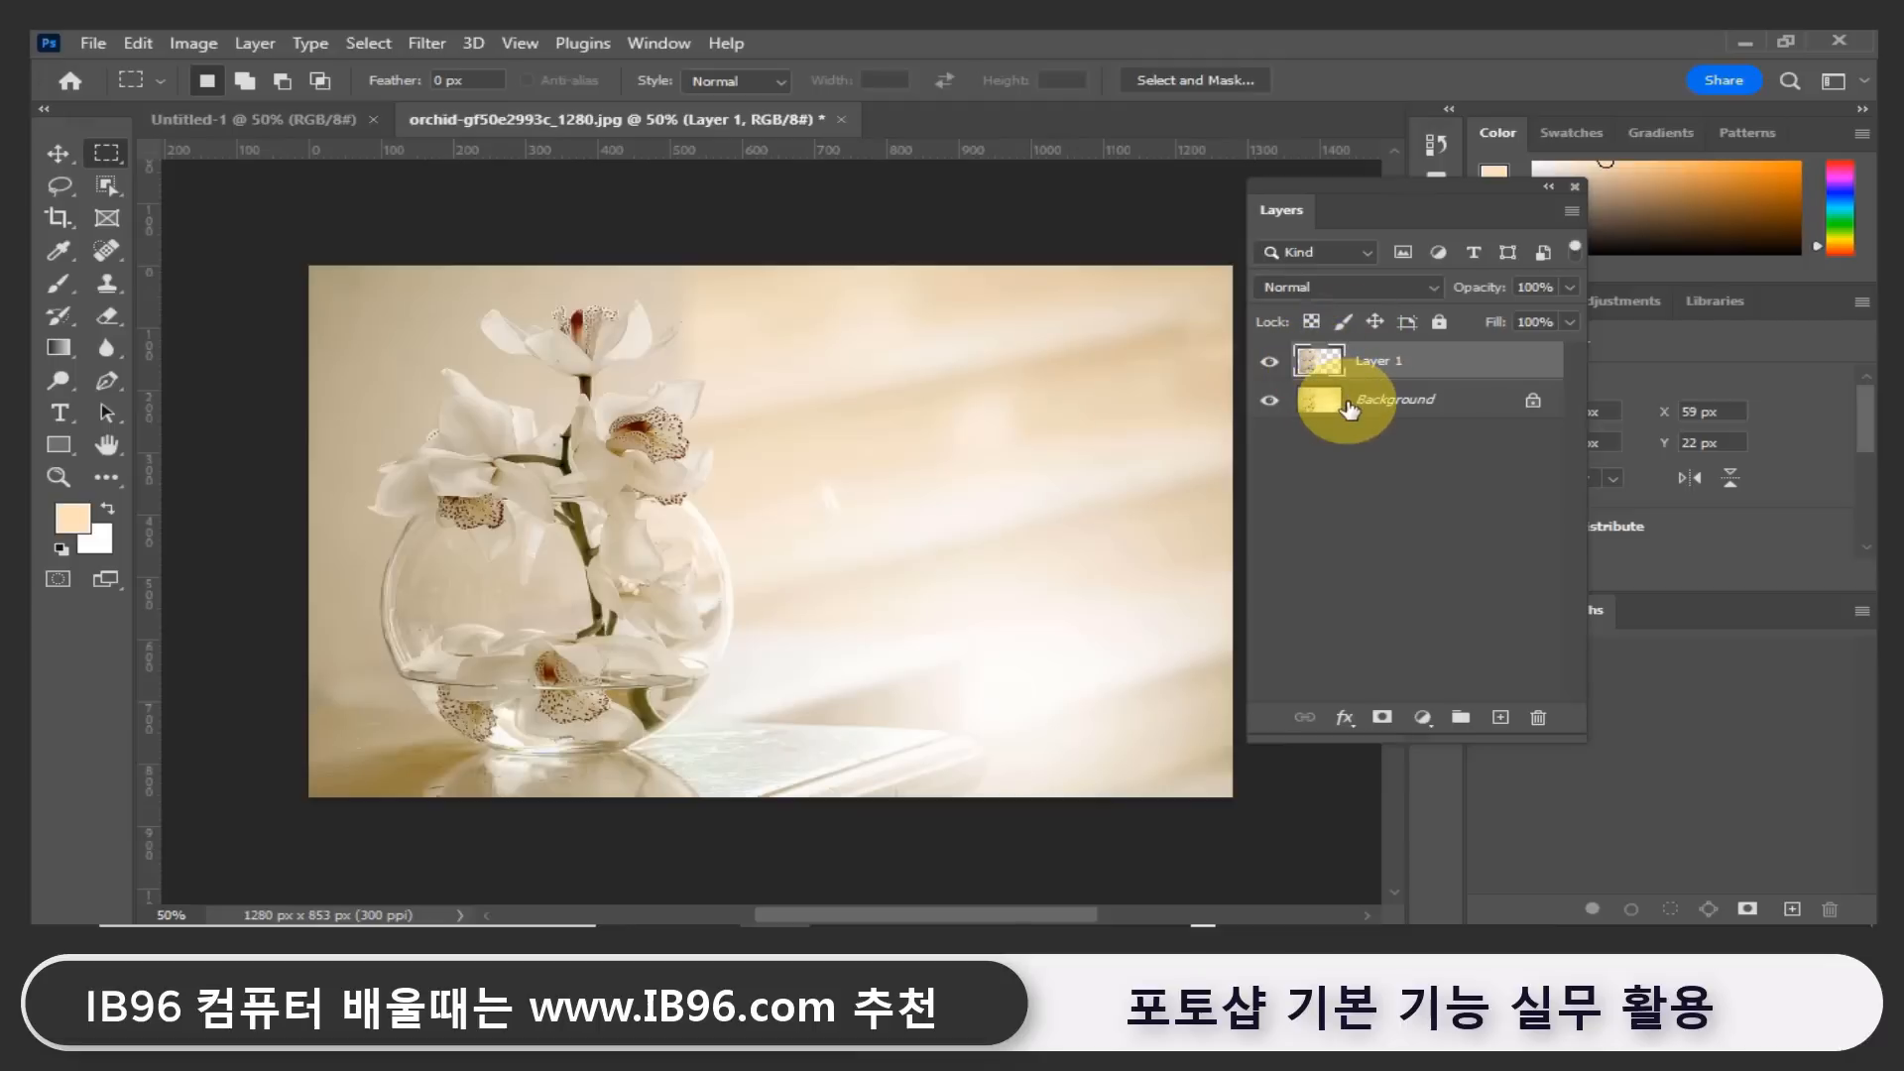
click(1349, 407)
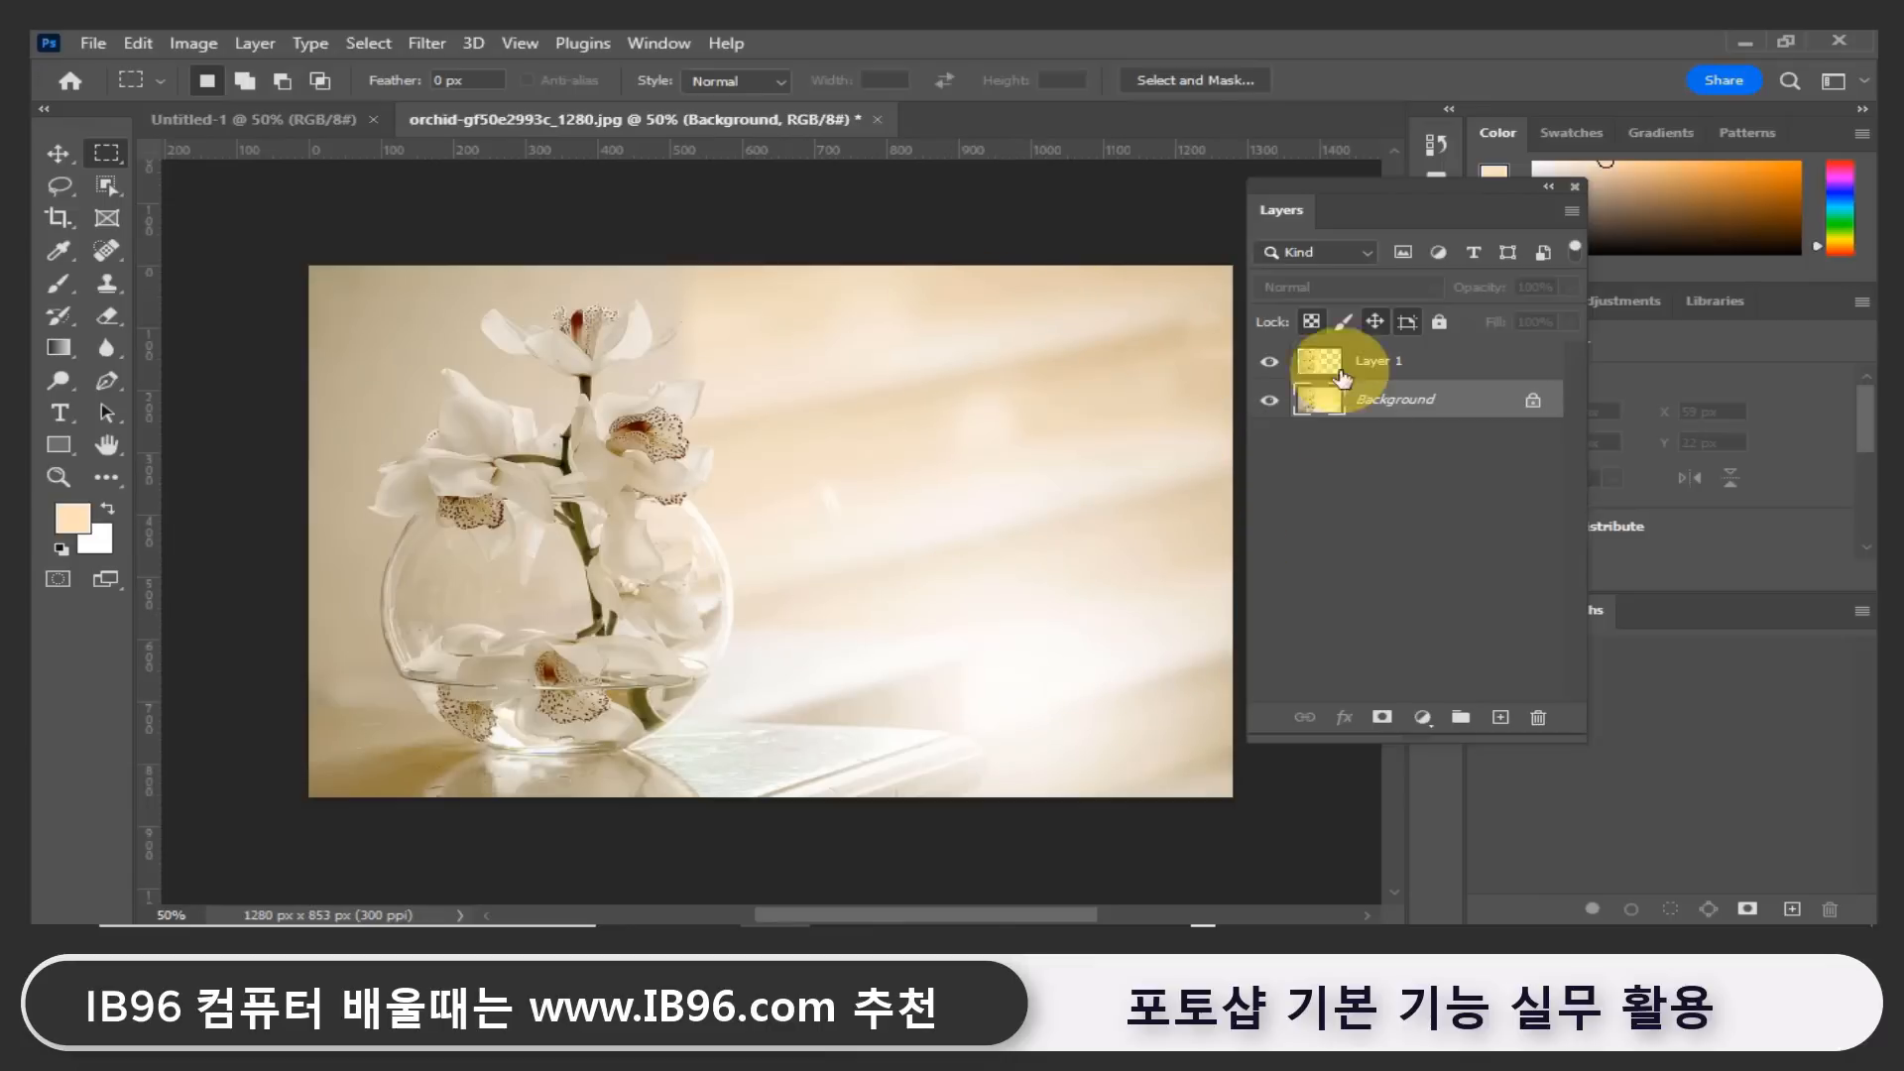
click(1329, 363)
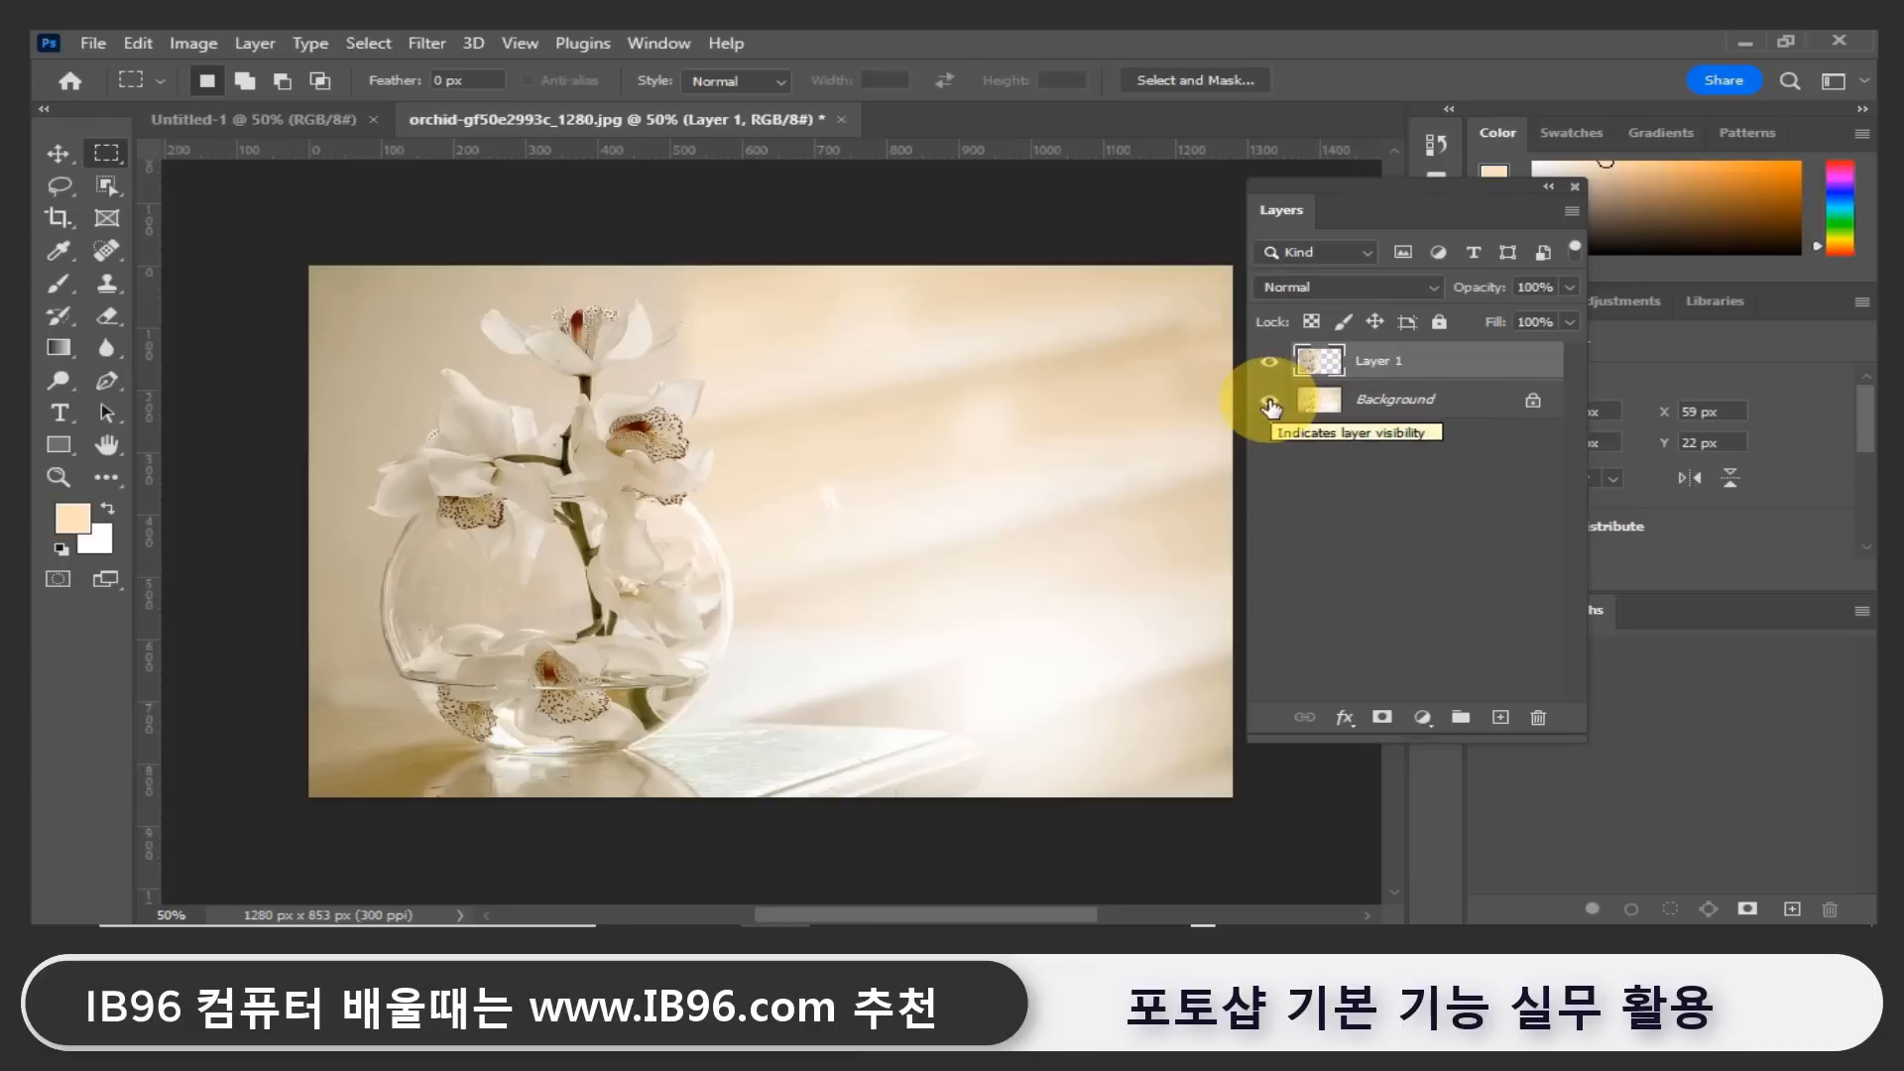
Hide and show the Background layer to inspect the vase copy, and switch the active layer to Background and back to Layer 1.
click(1269, 403)
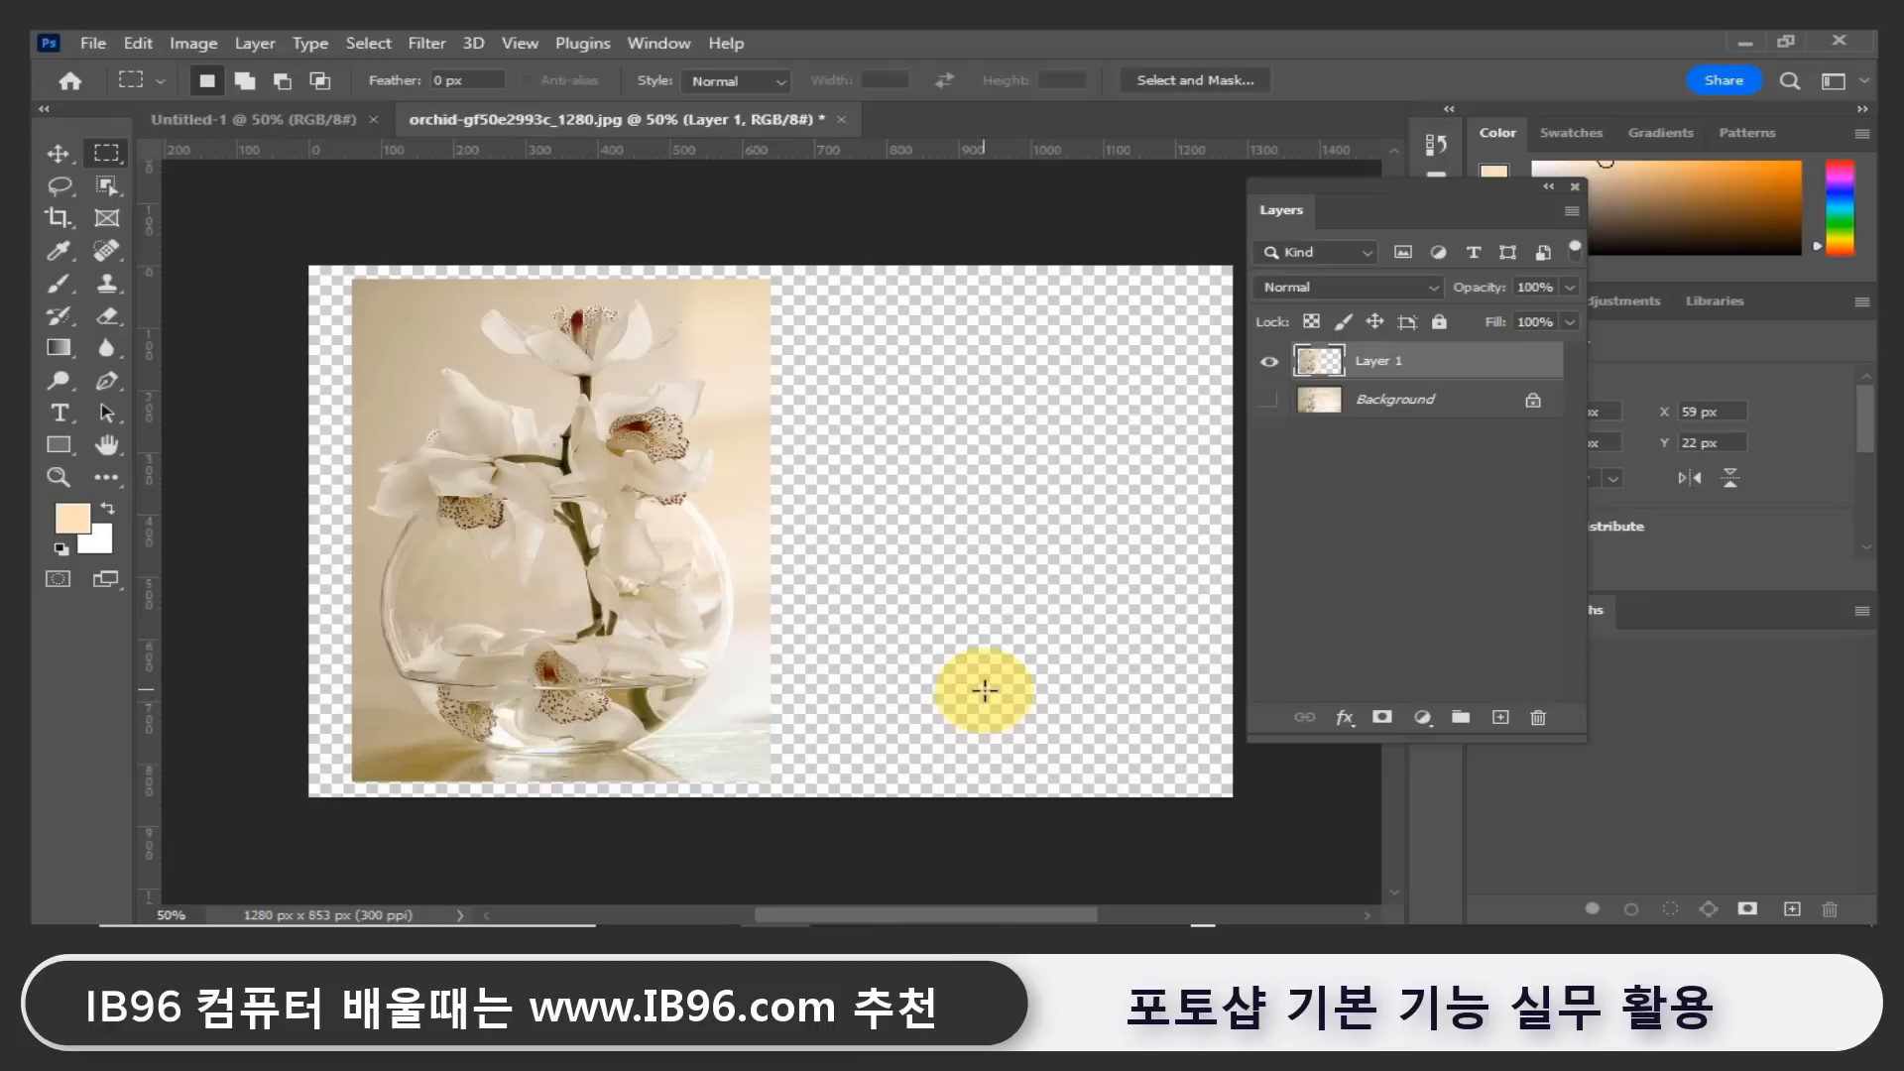
click(1269, 400)
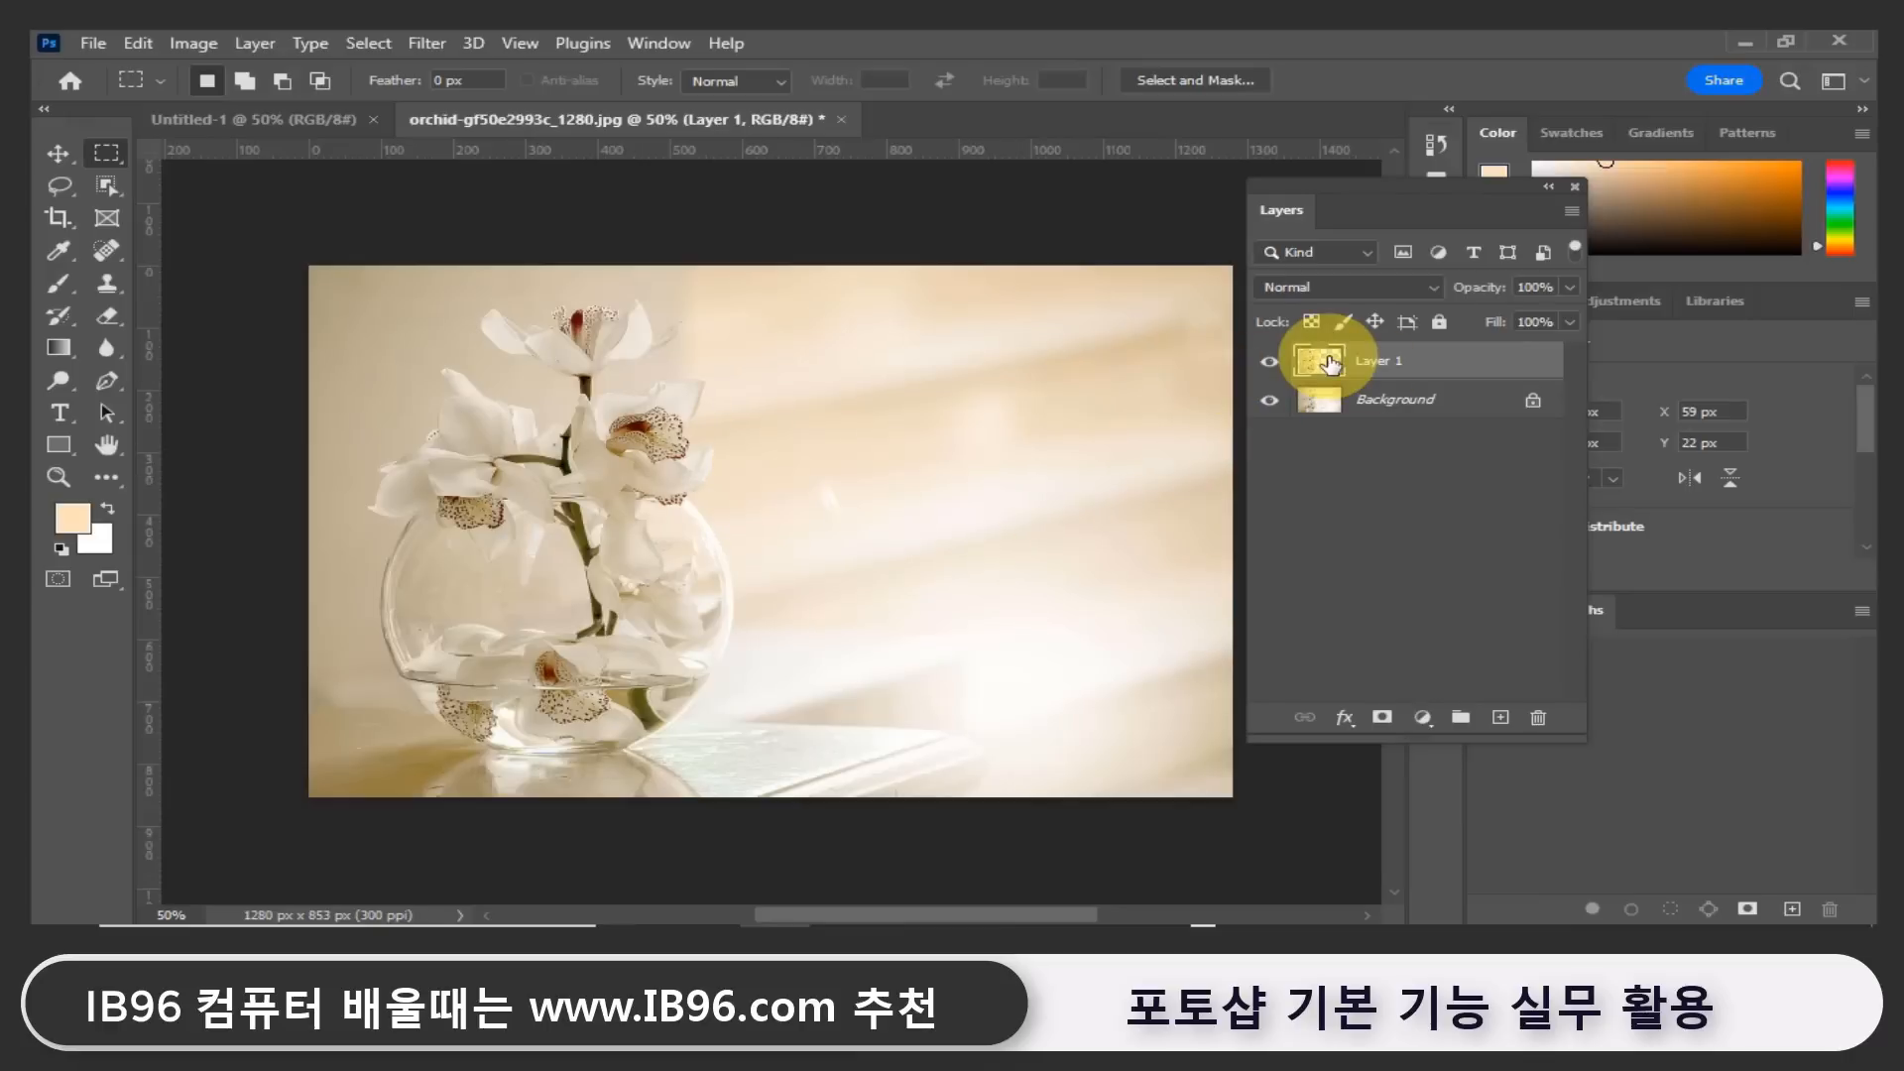
click(1373, 399)
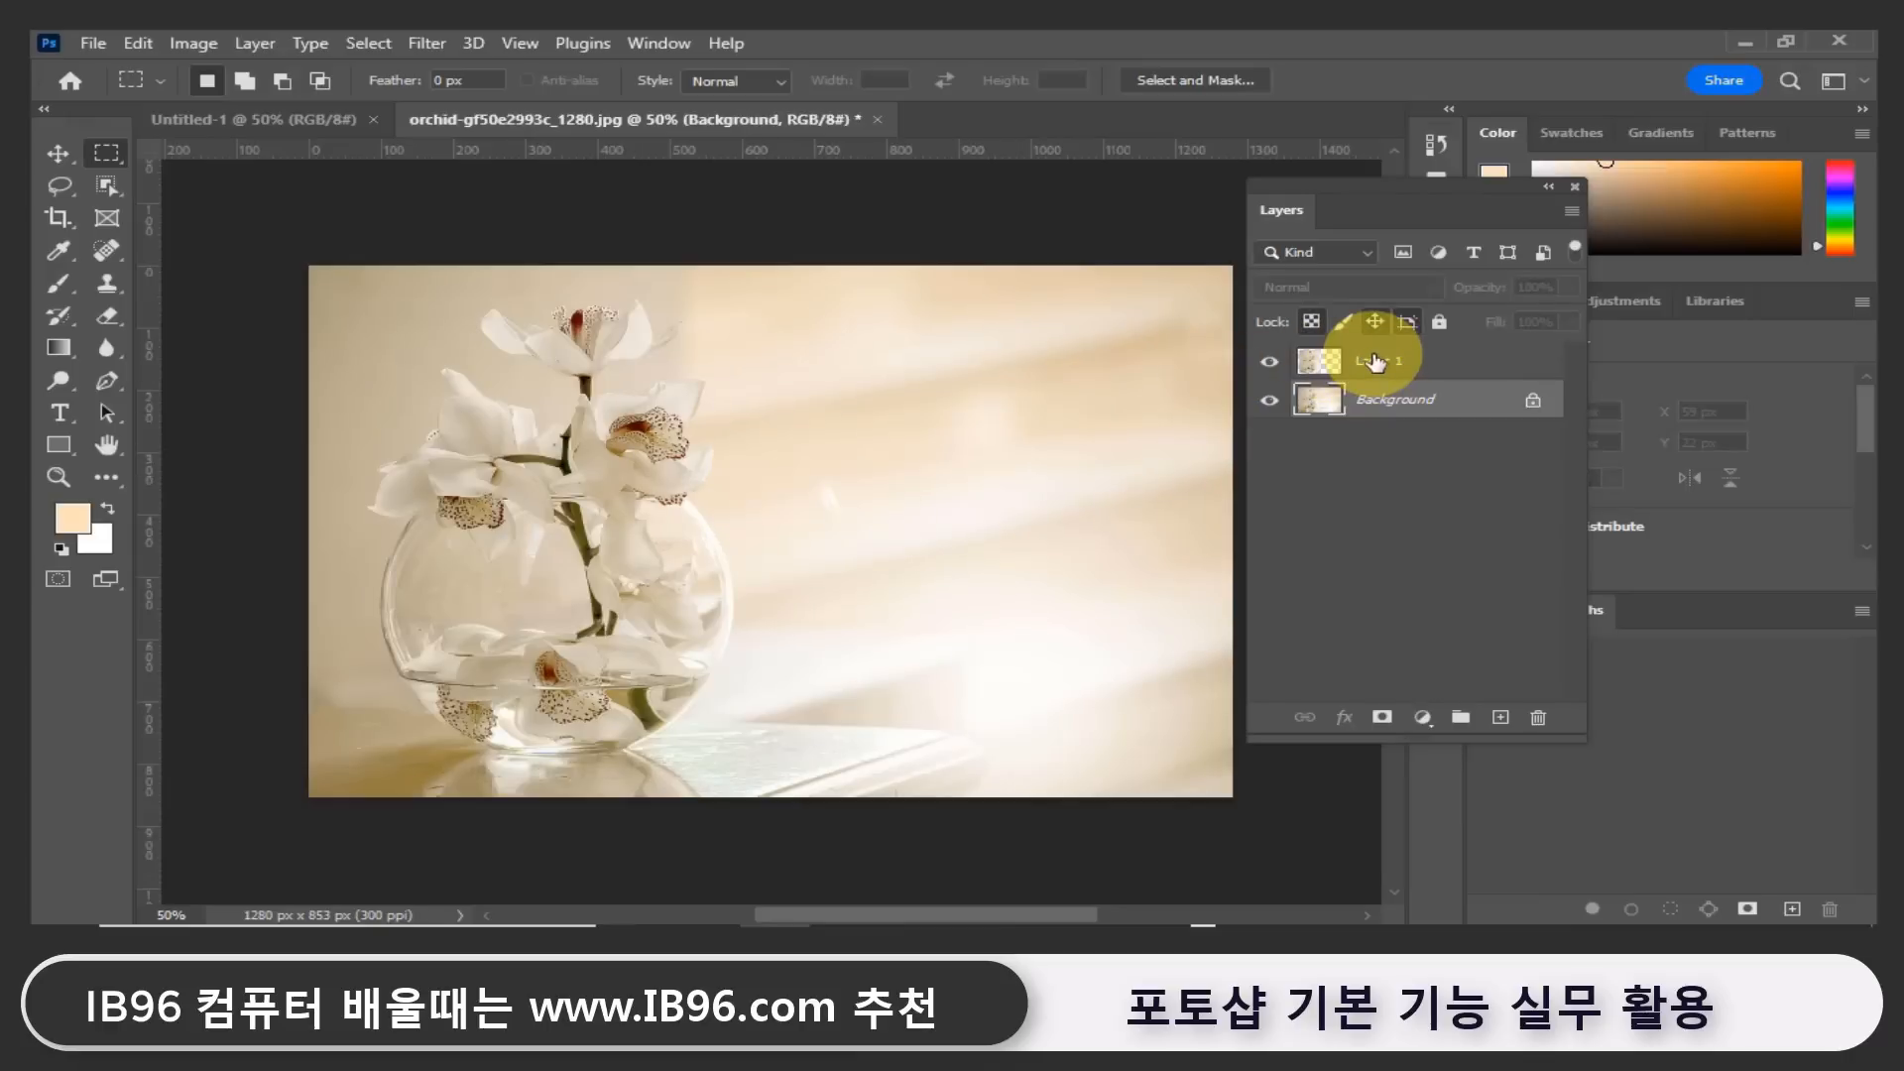
click(1373, 361)
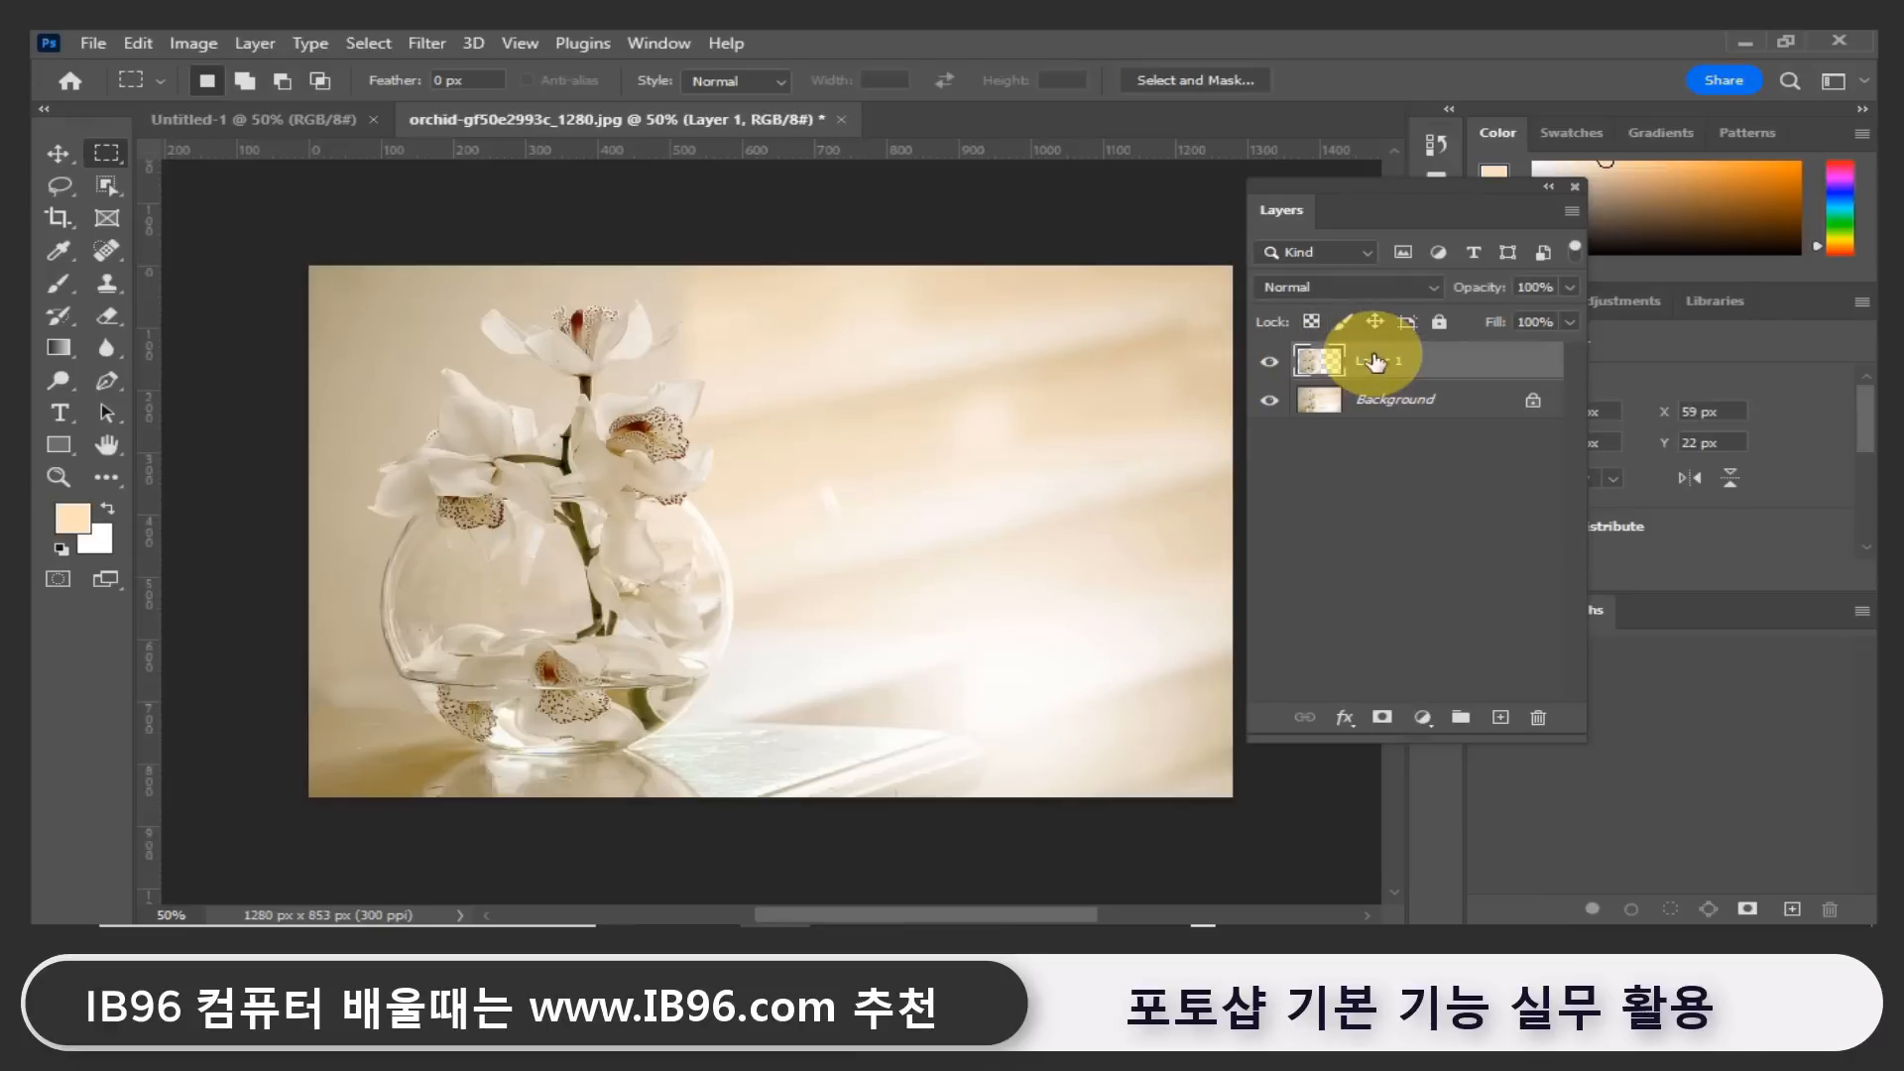
Move the vase copy on Layer 1 about 620 px to the right, to about X 679 px and Y 23 px.
click(59, 153)
drag(691, 496, 1004, 494)
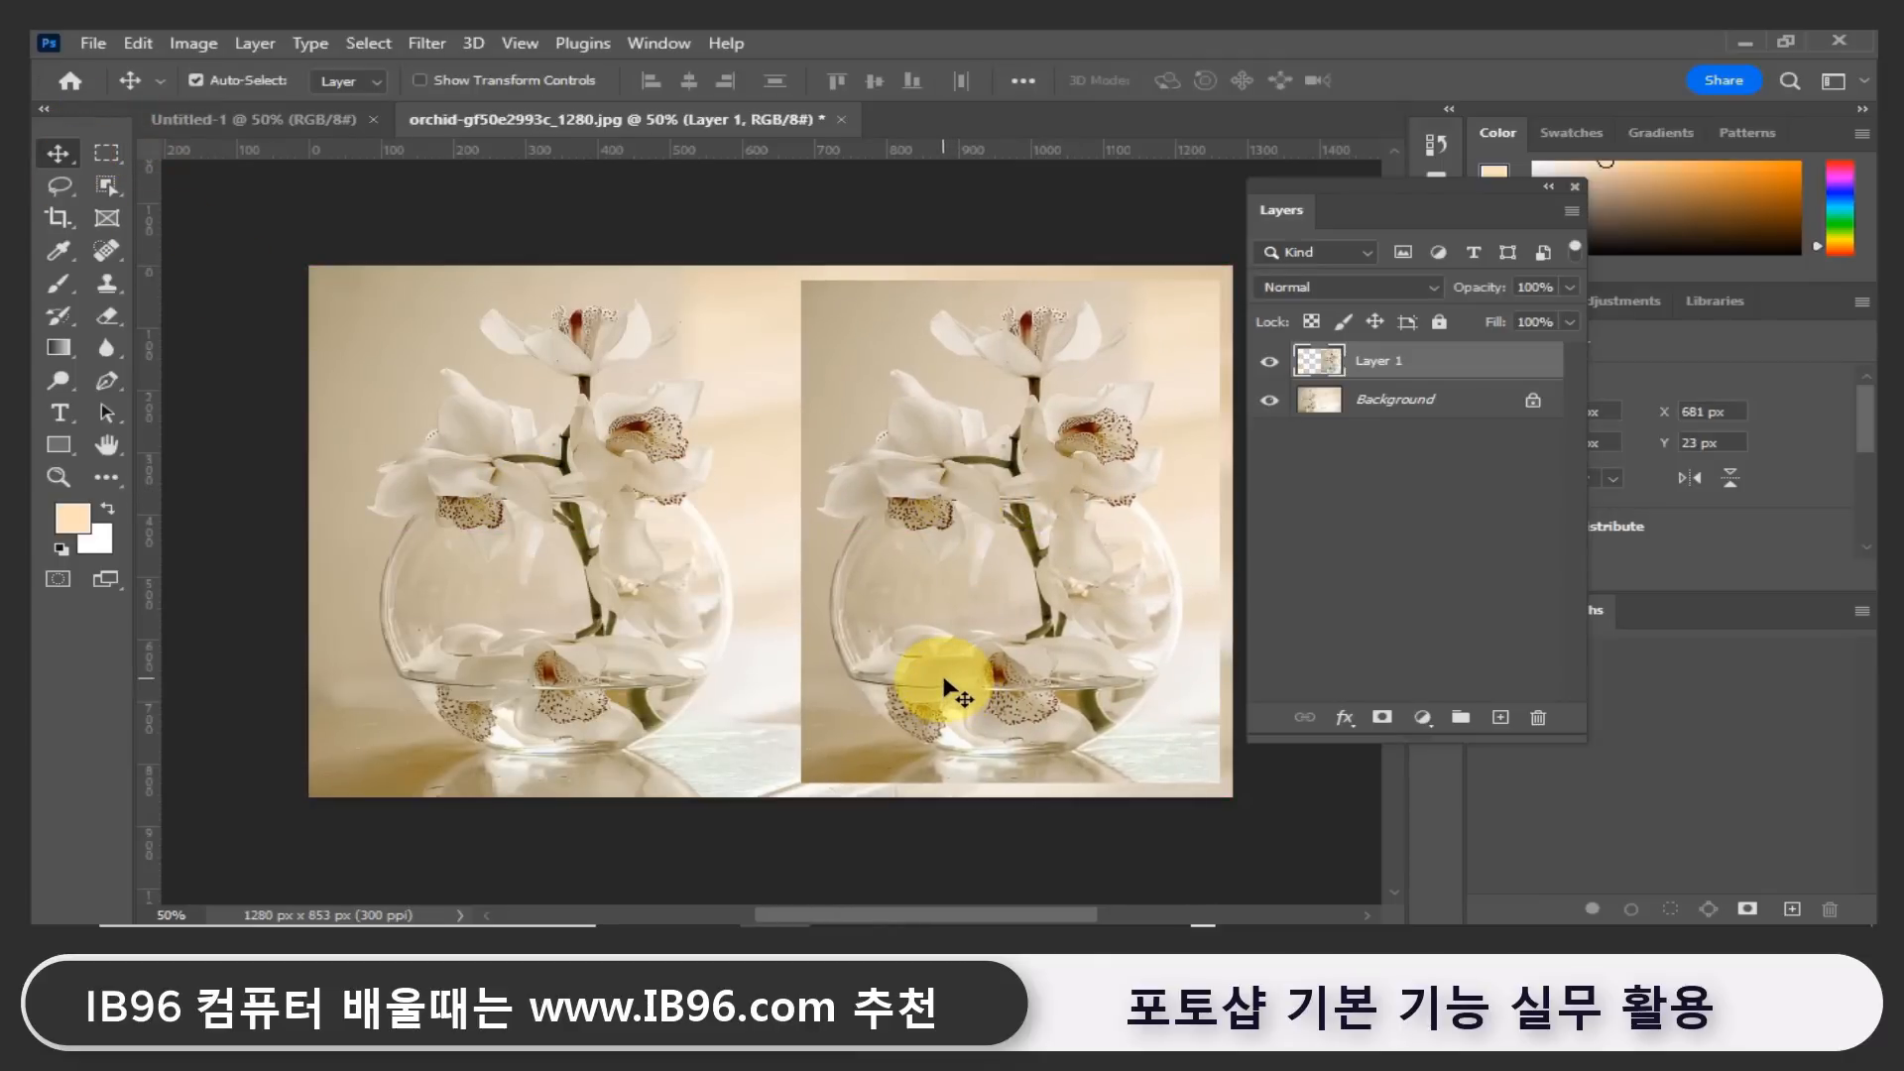
drag(1007, 553, 942, 555)
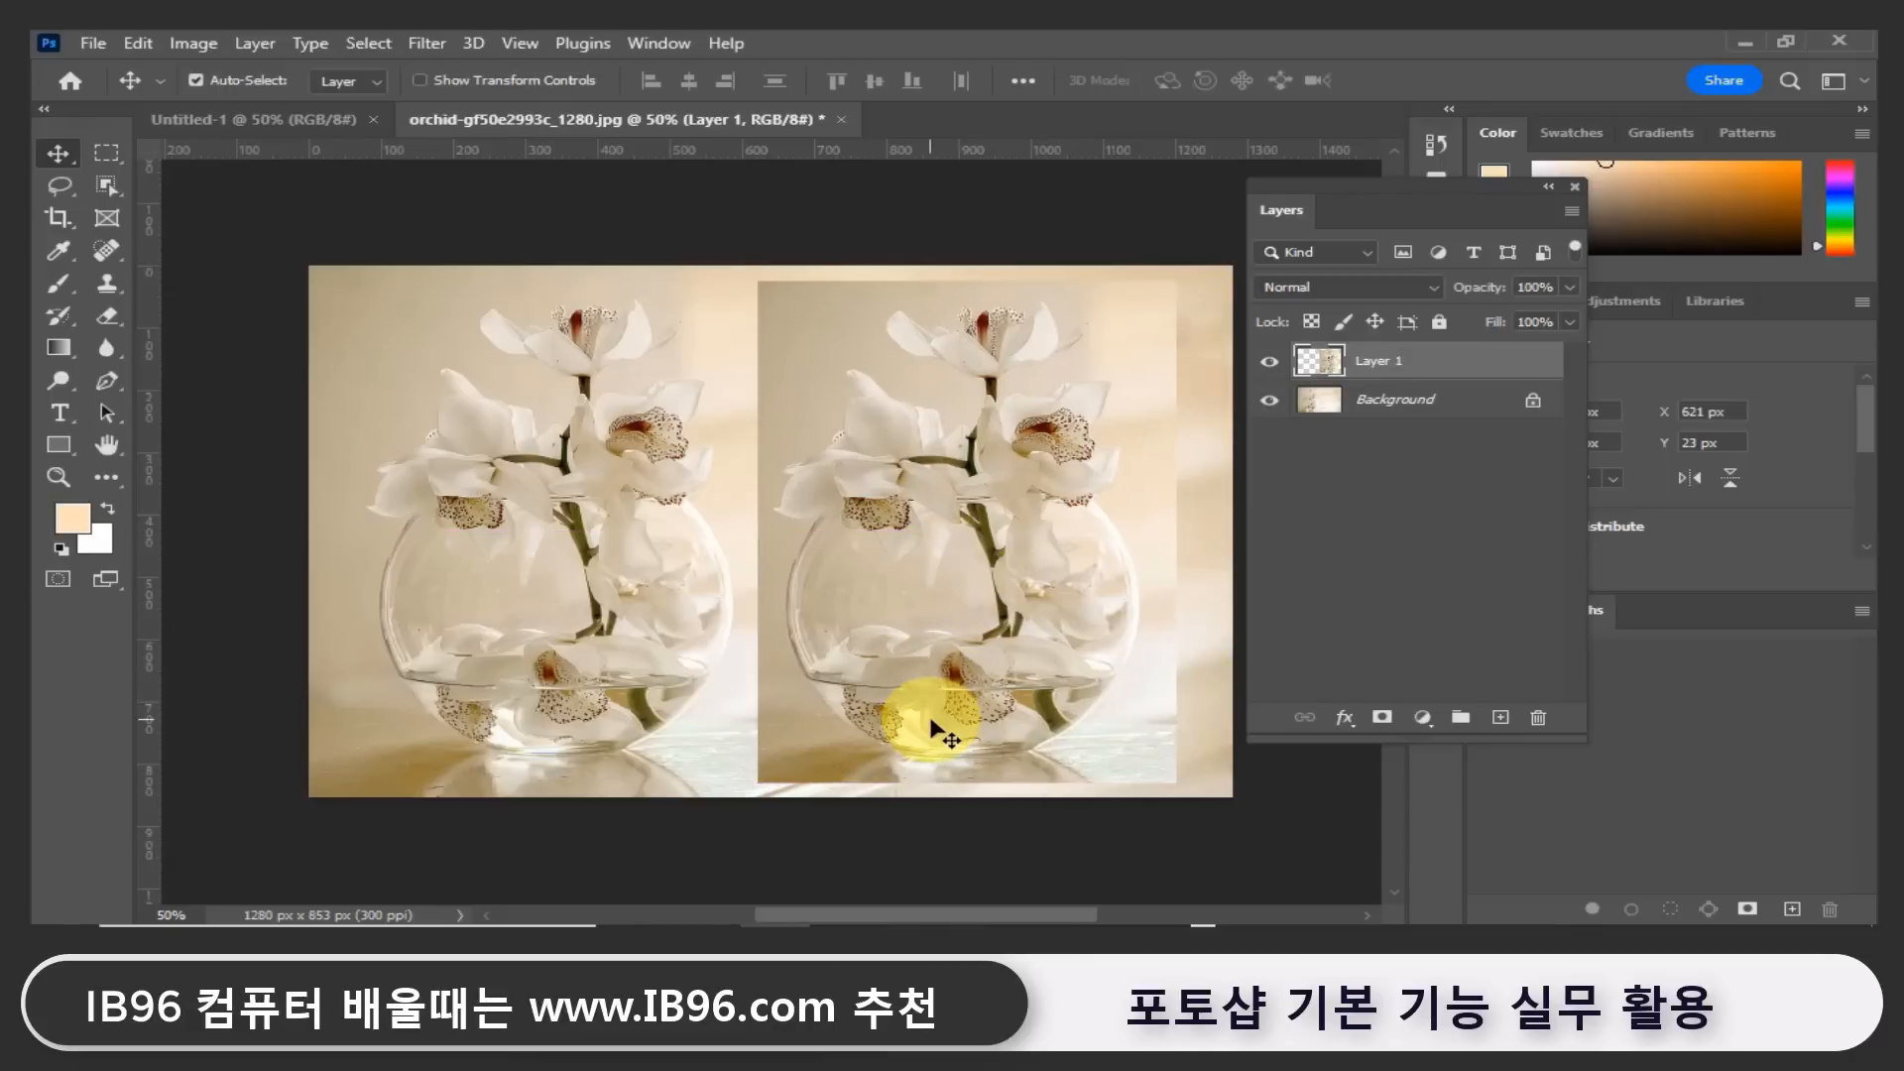
drag(881, 627, 924, 632)
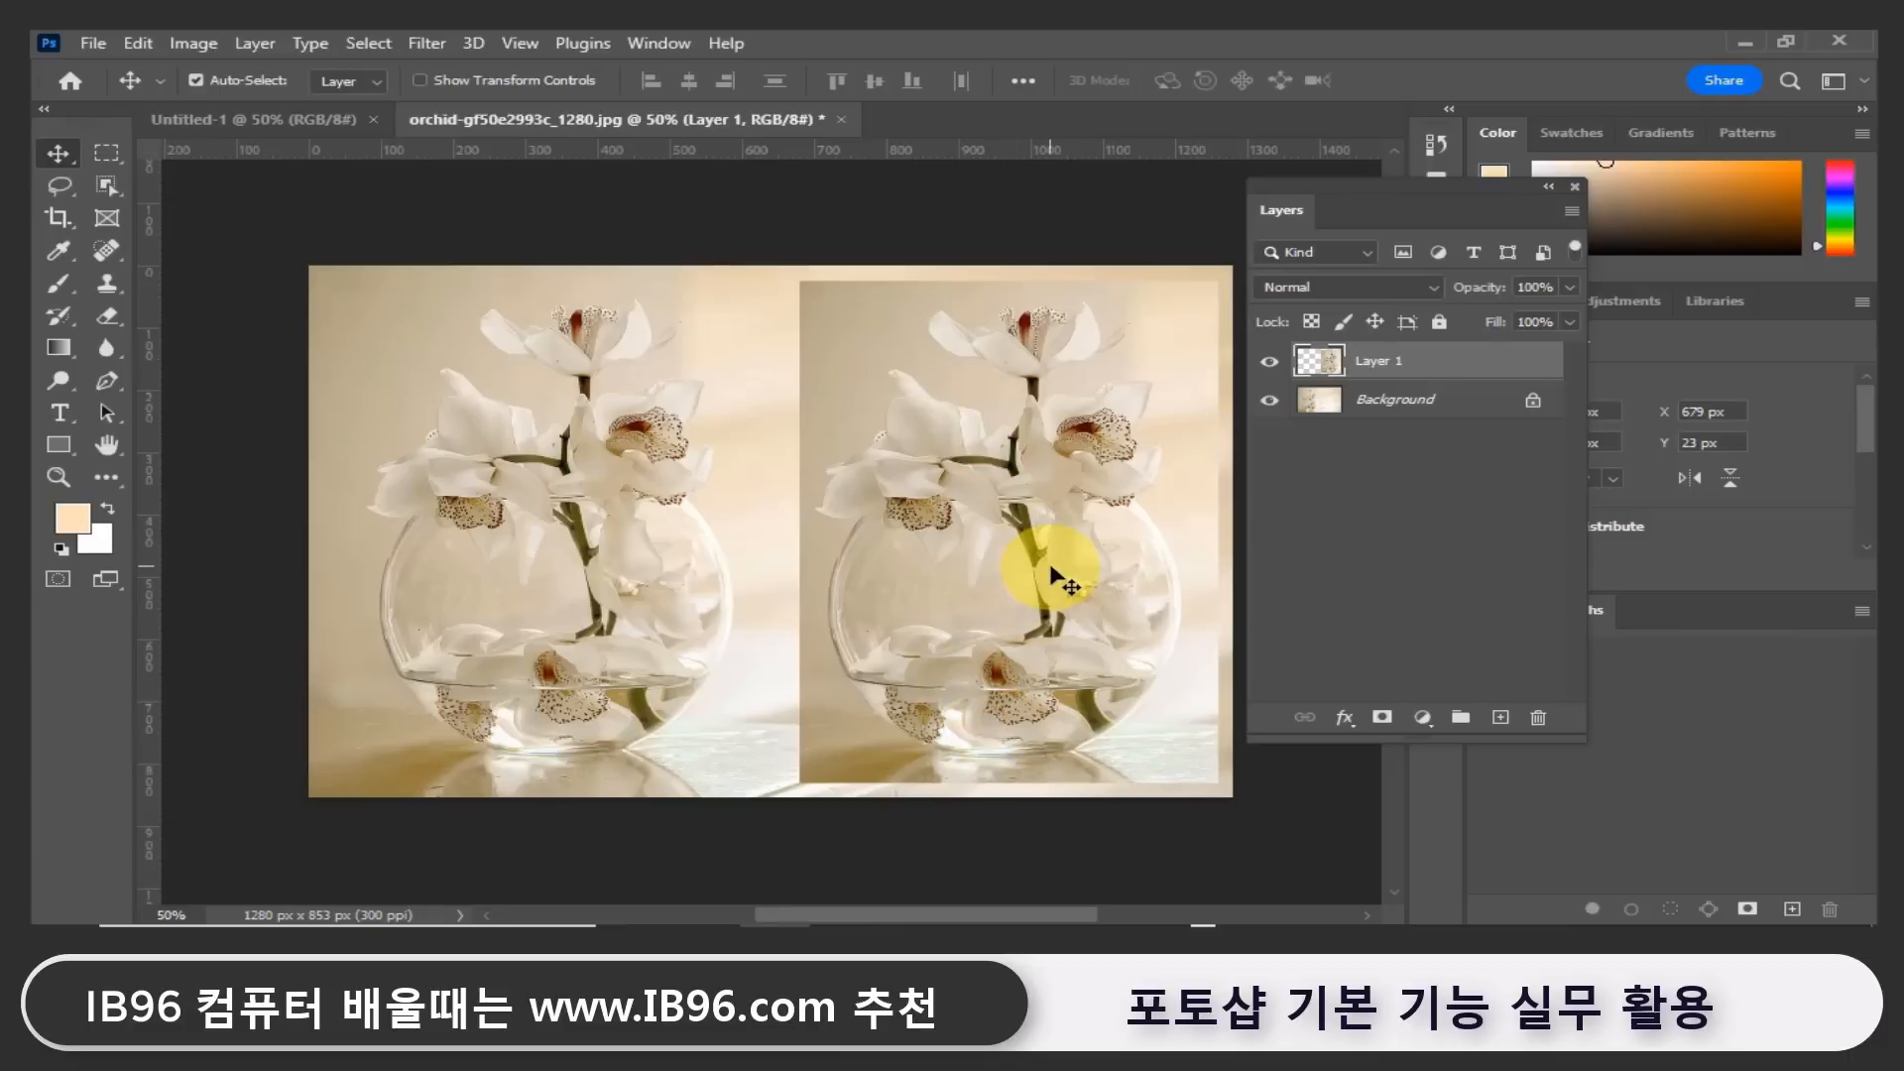
Hide Layer 1, make the Background layer active and select the orchid vase with a rectangular marquee.
click(1269, 363)
click(1307, 406)
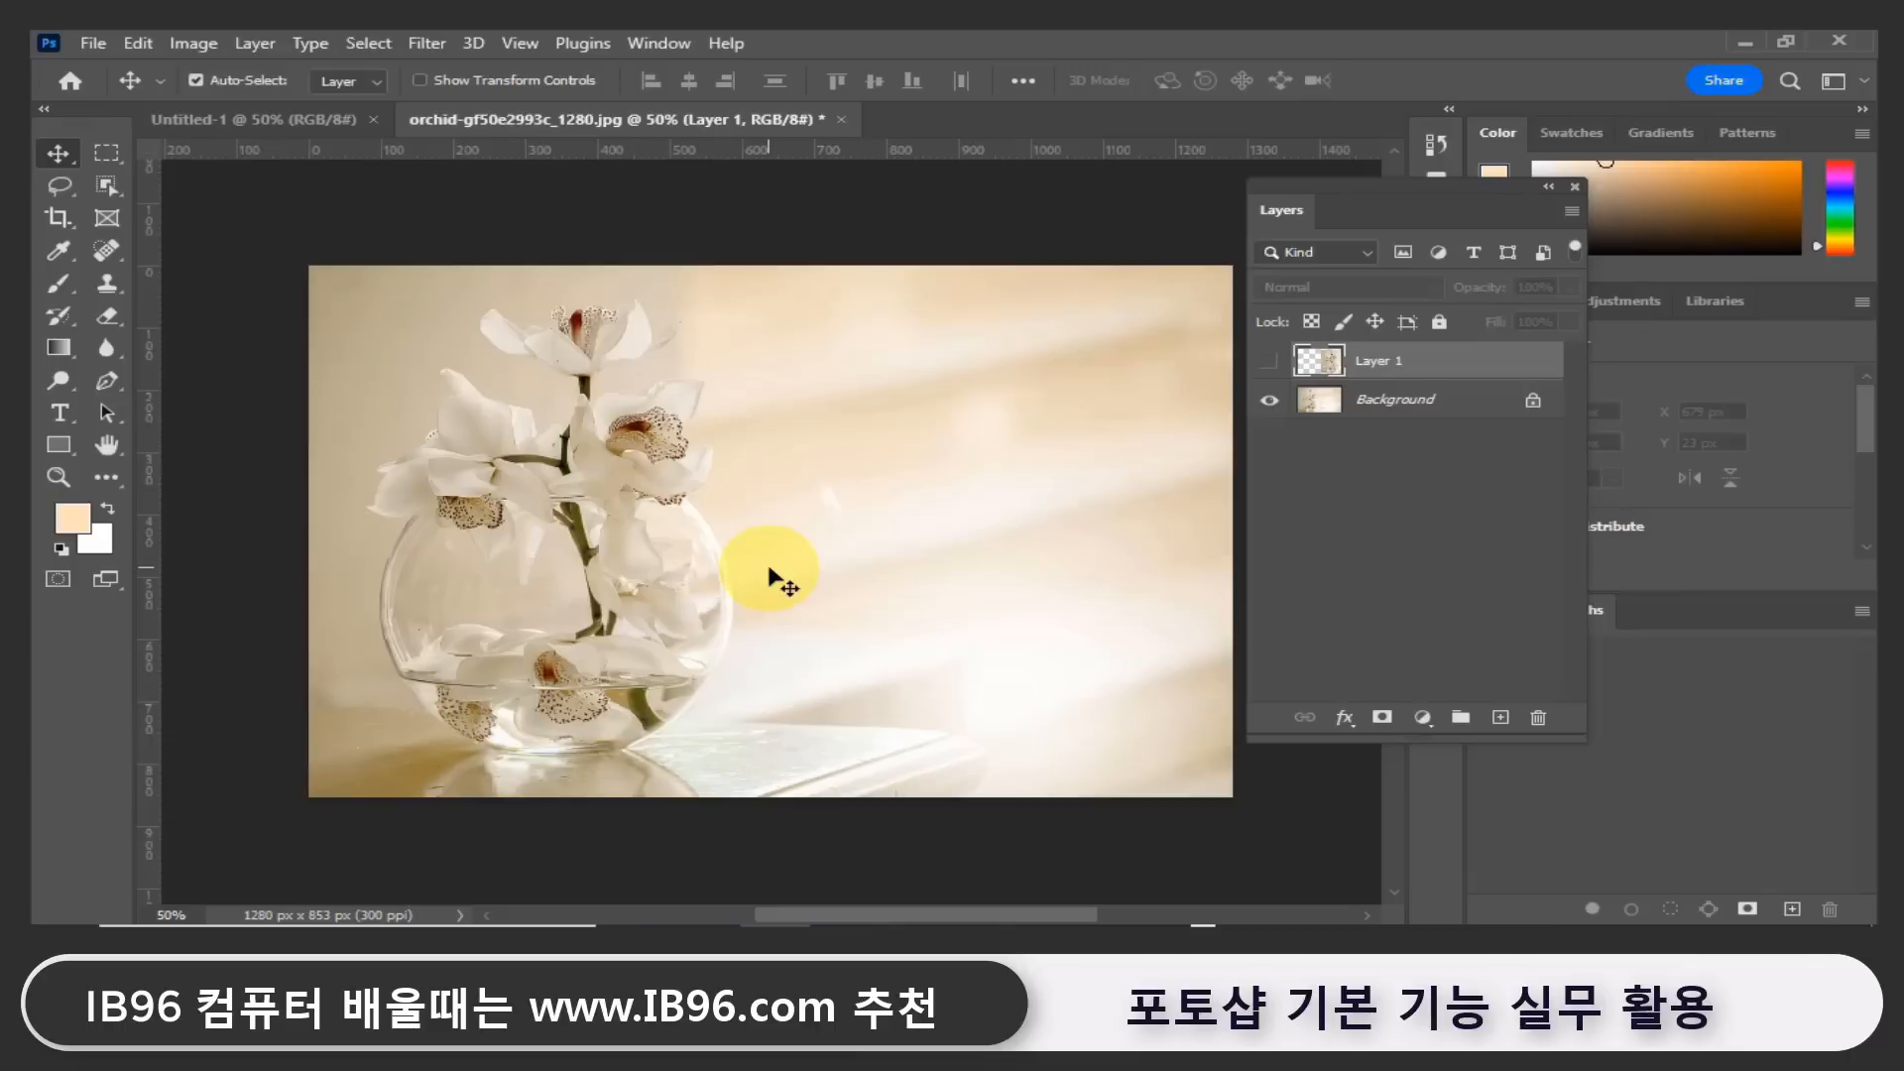
click(1438, 407)
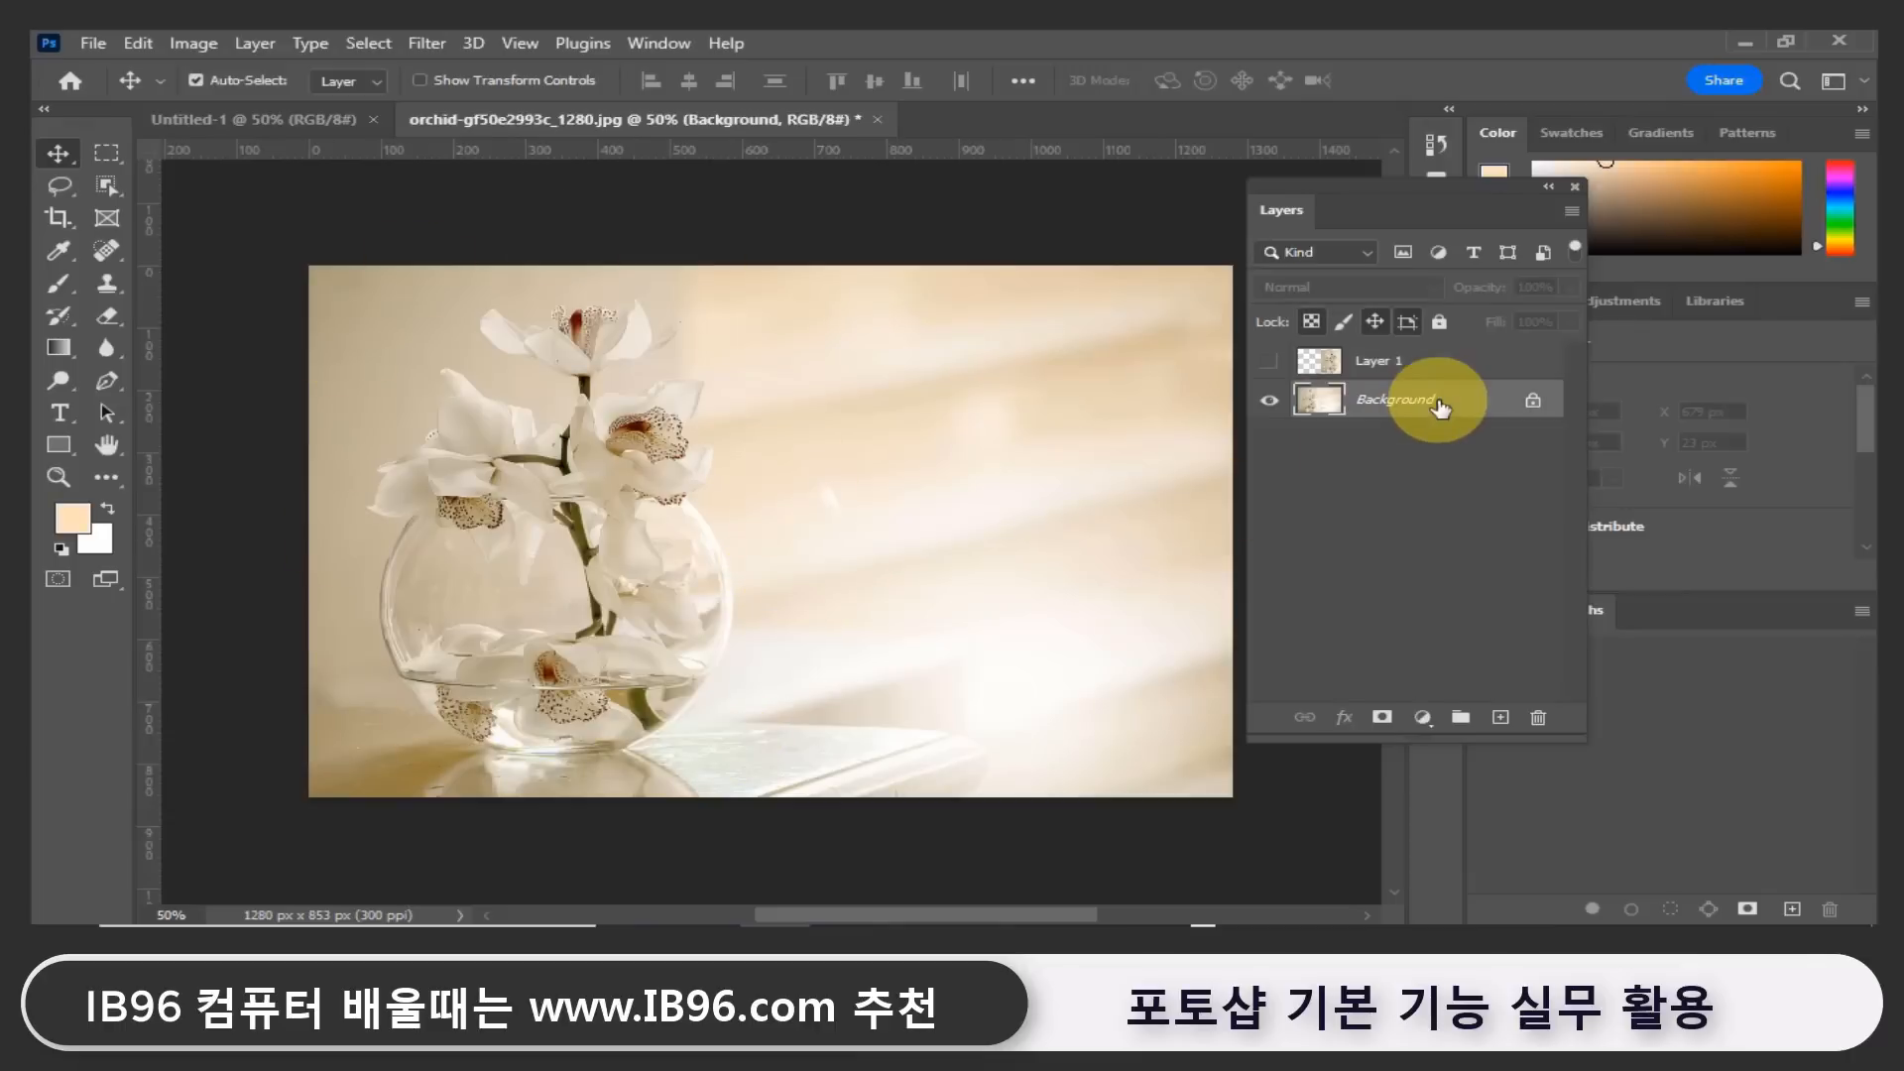
click(109, 153)
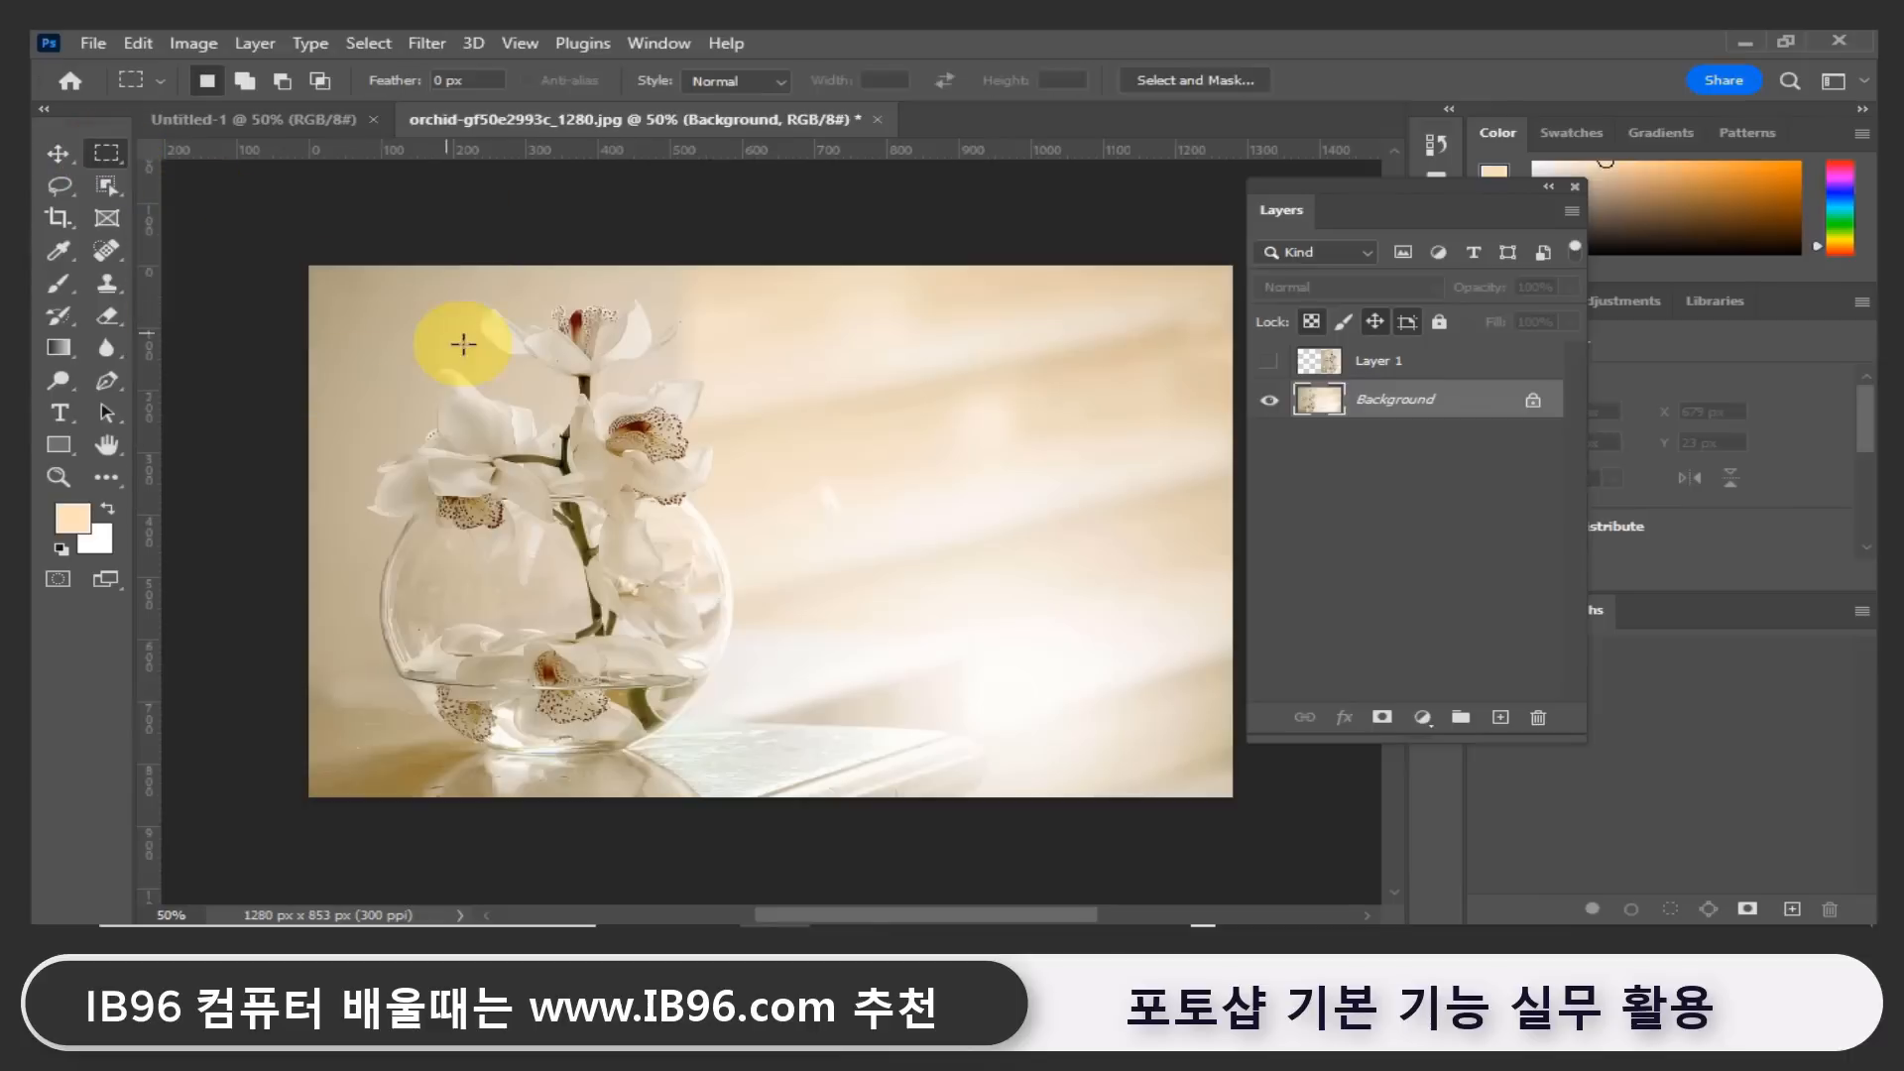
drag(346, 288, 766, 780)
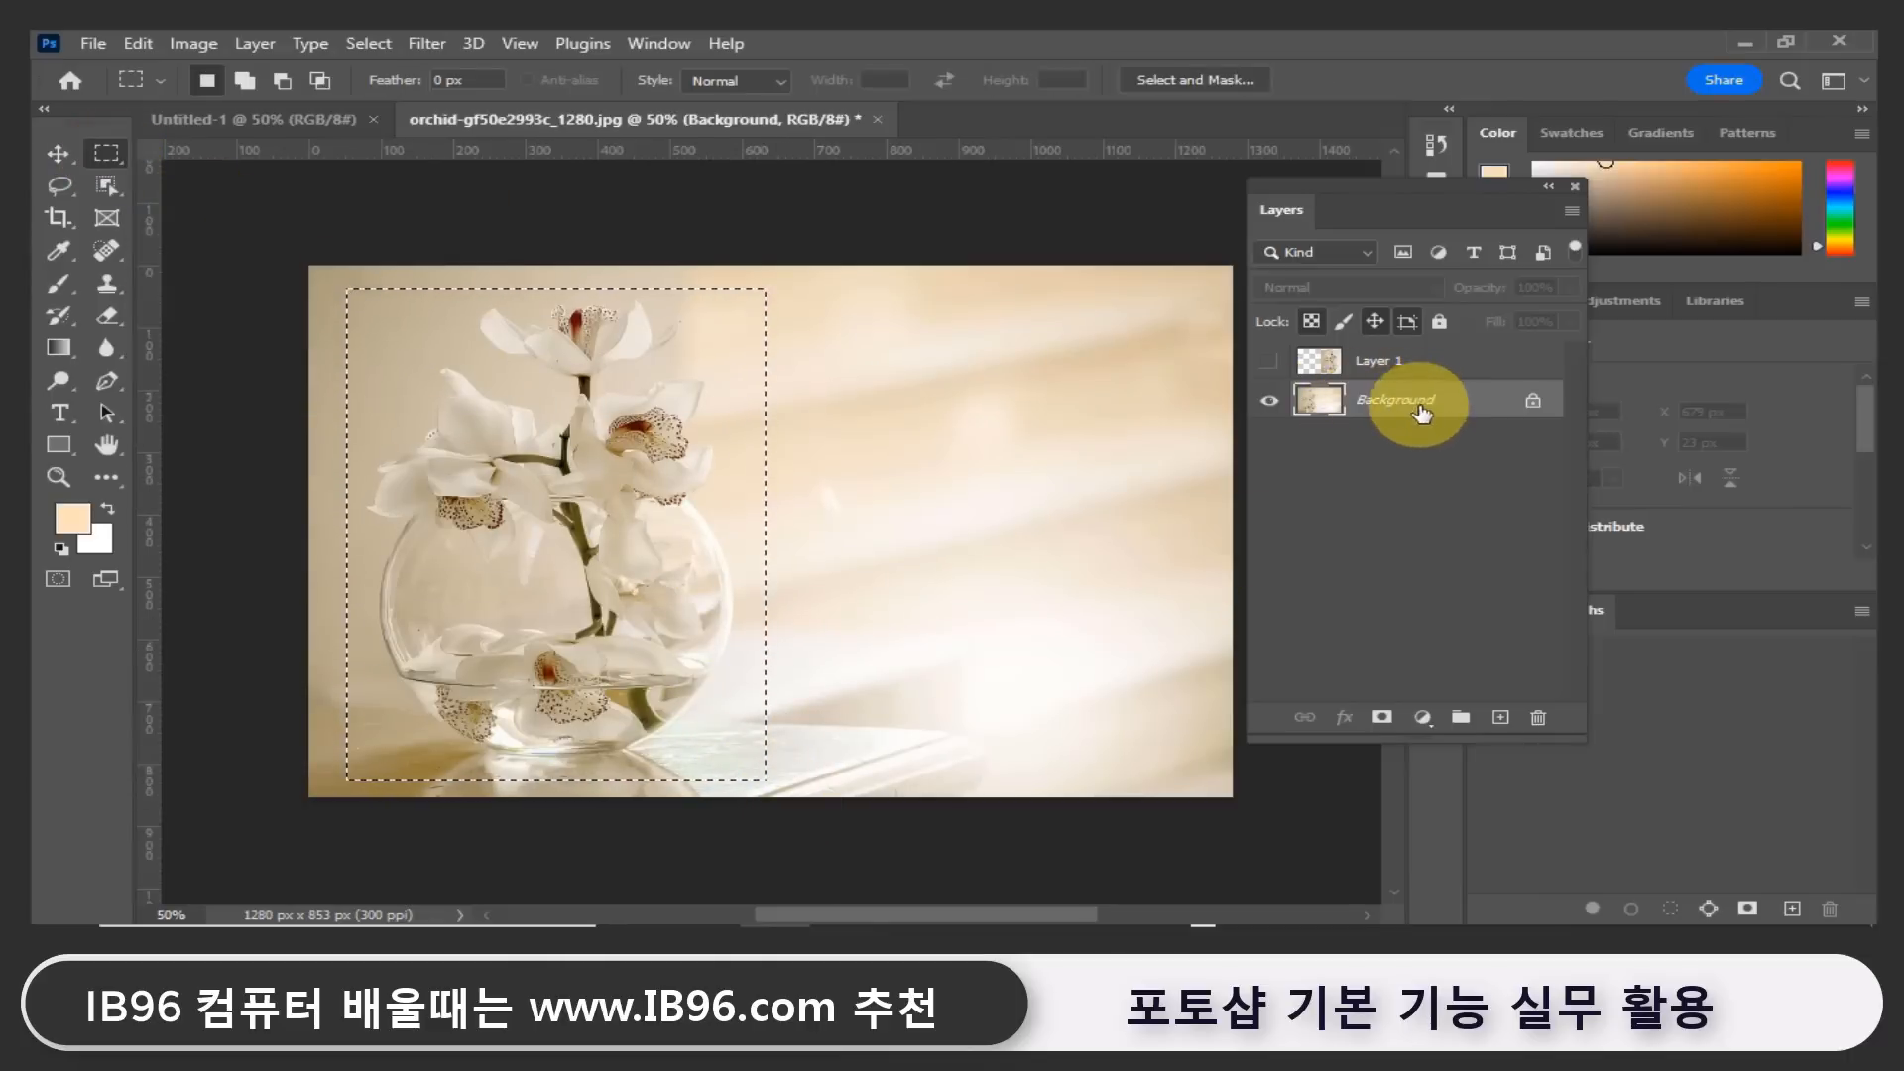
Duplicate the selected vase area within the Background layer about 590 px to the right using the Move tool.
click(56, 153)
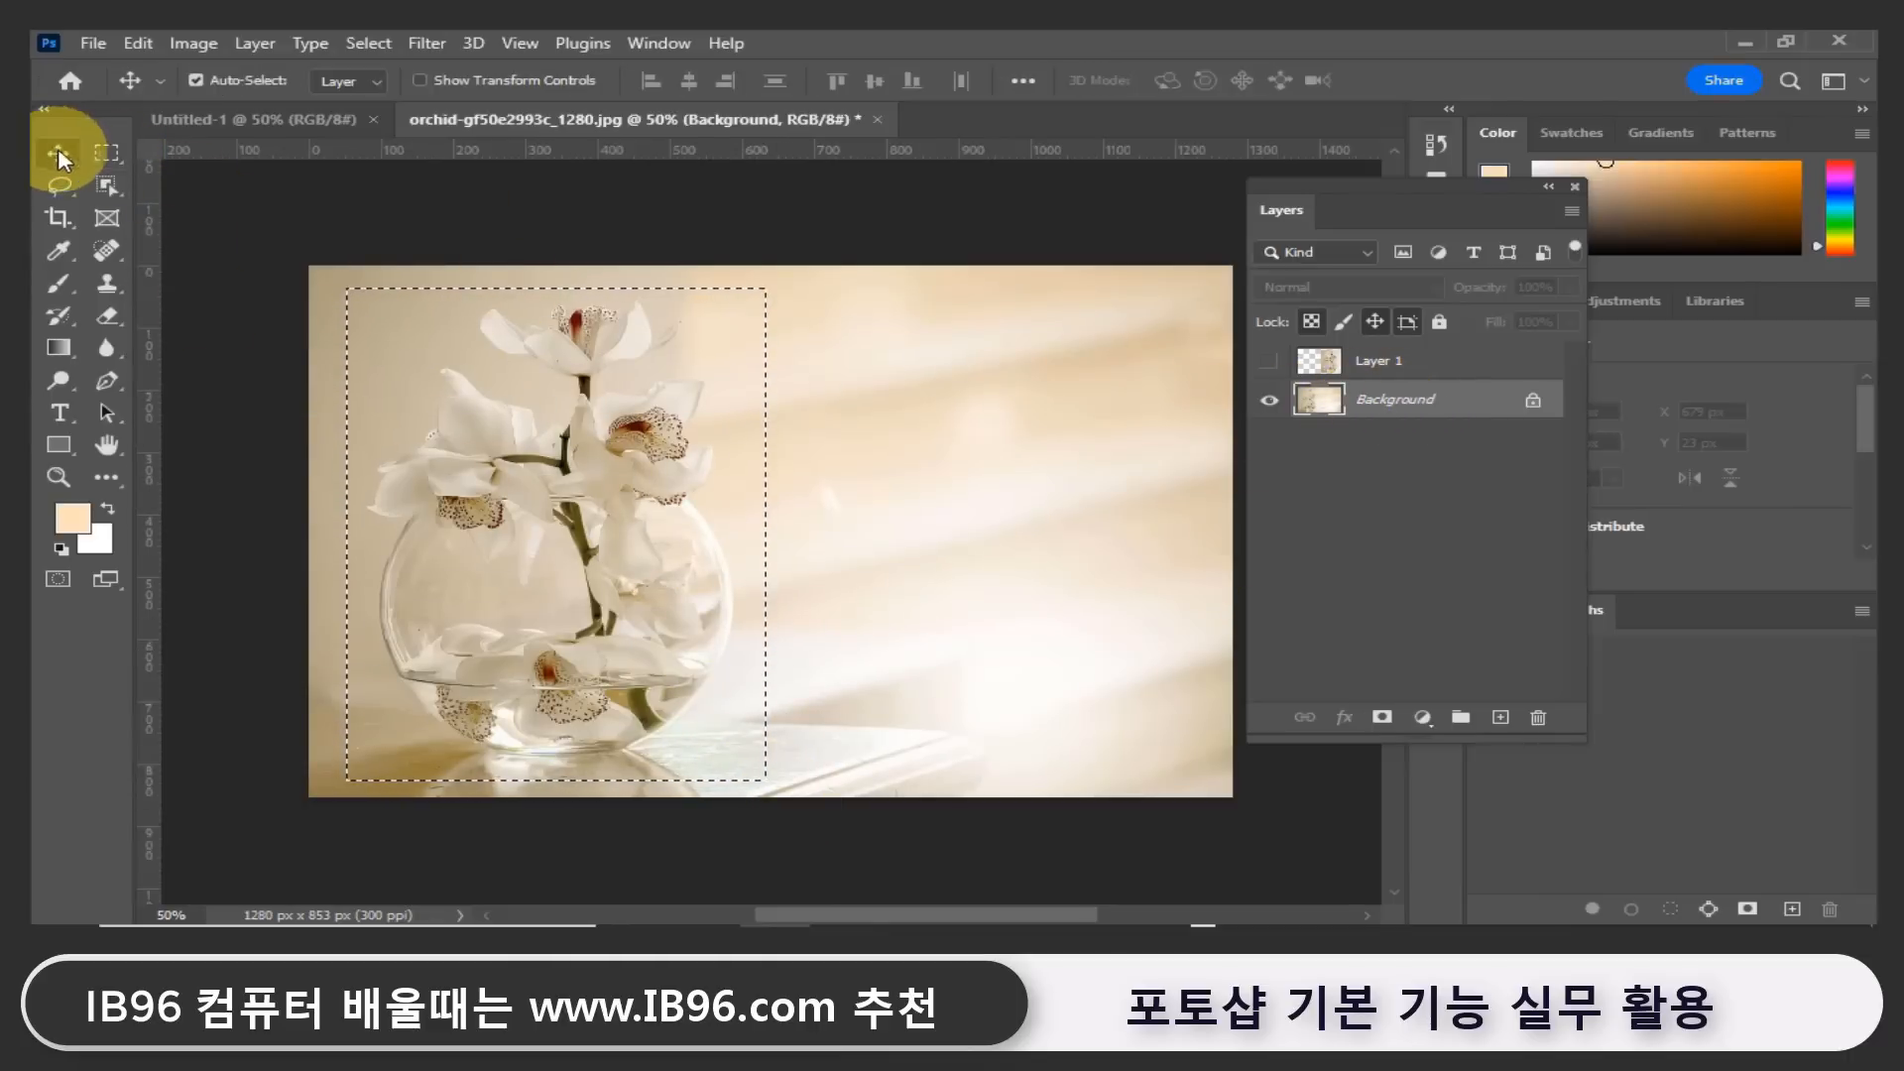
key(m)
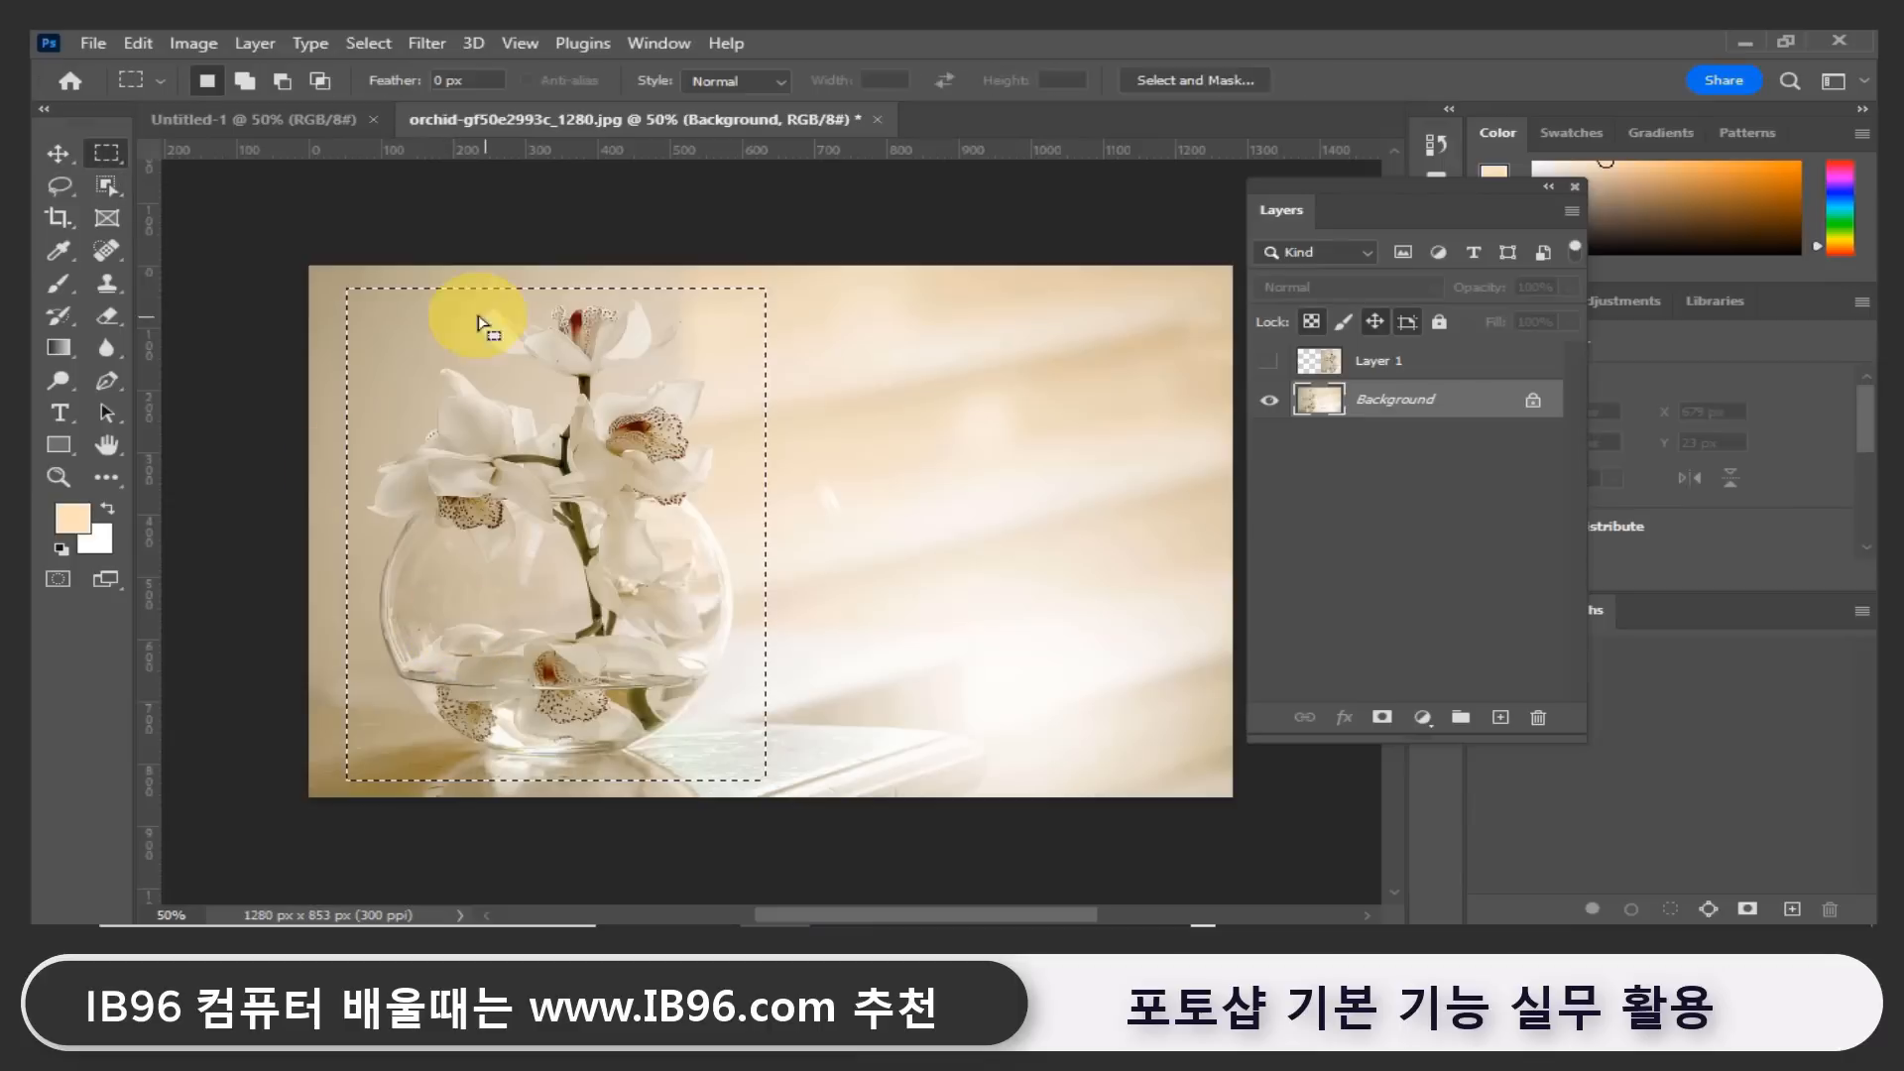
click(57, 153)
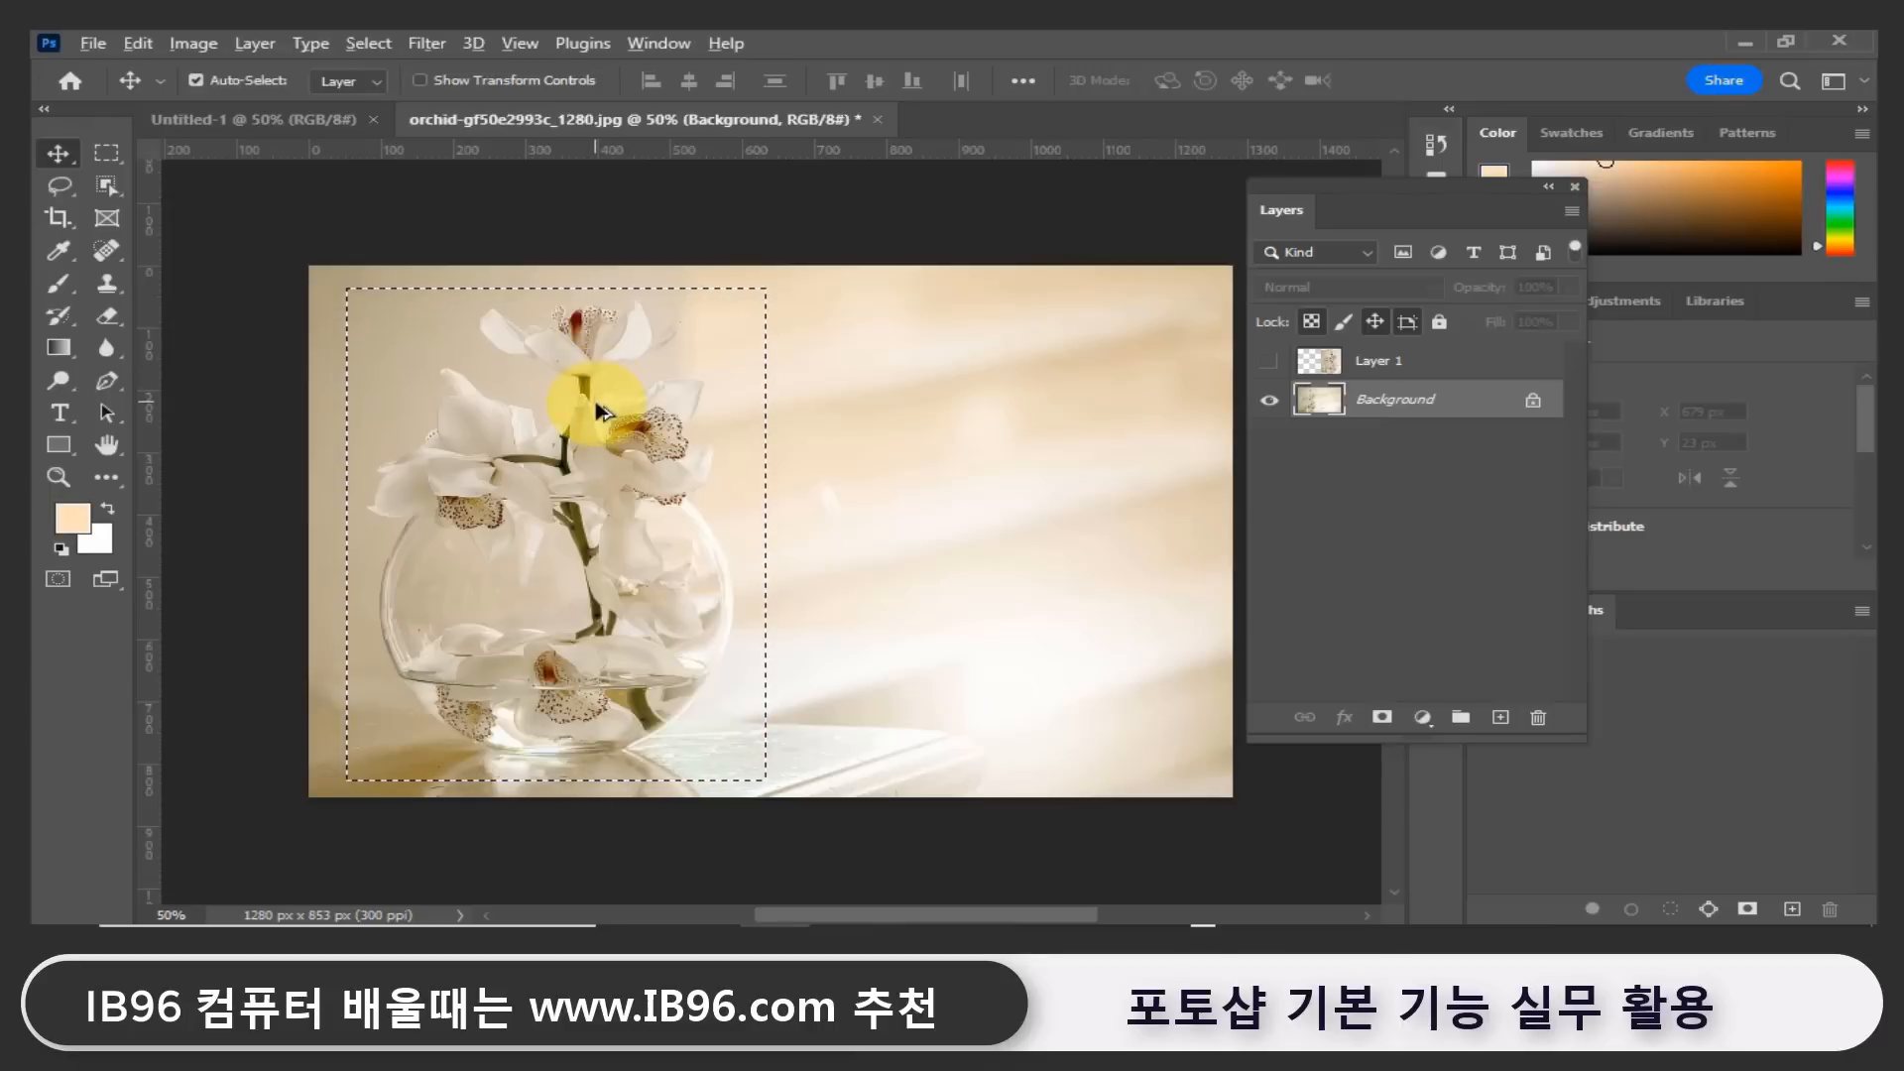
drag(603, 442, 1029, 447)
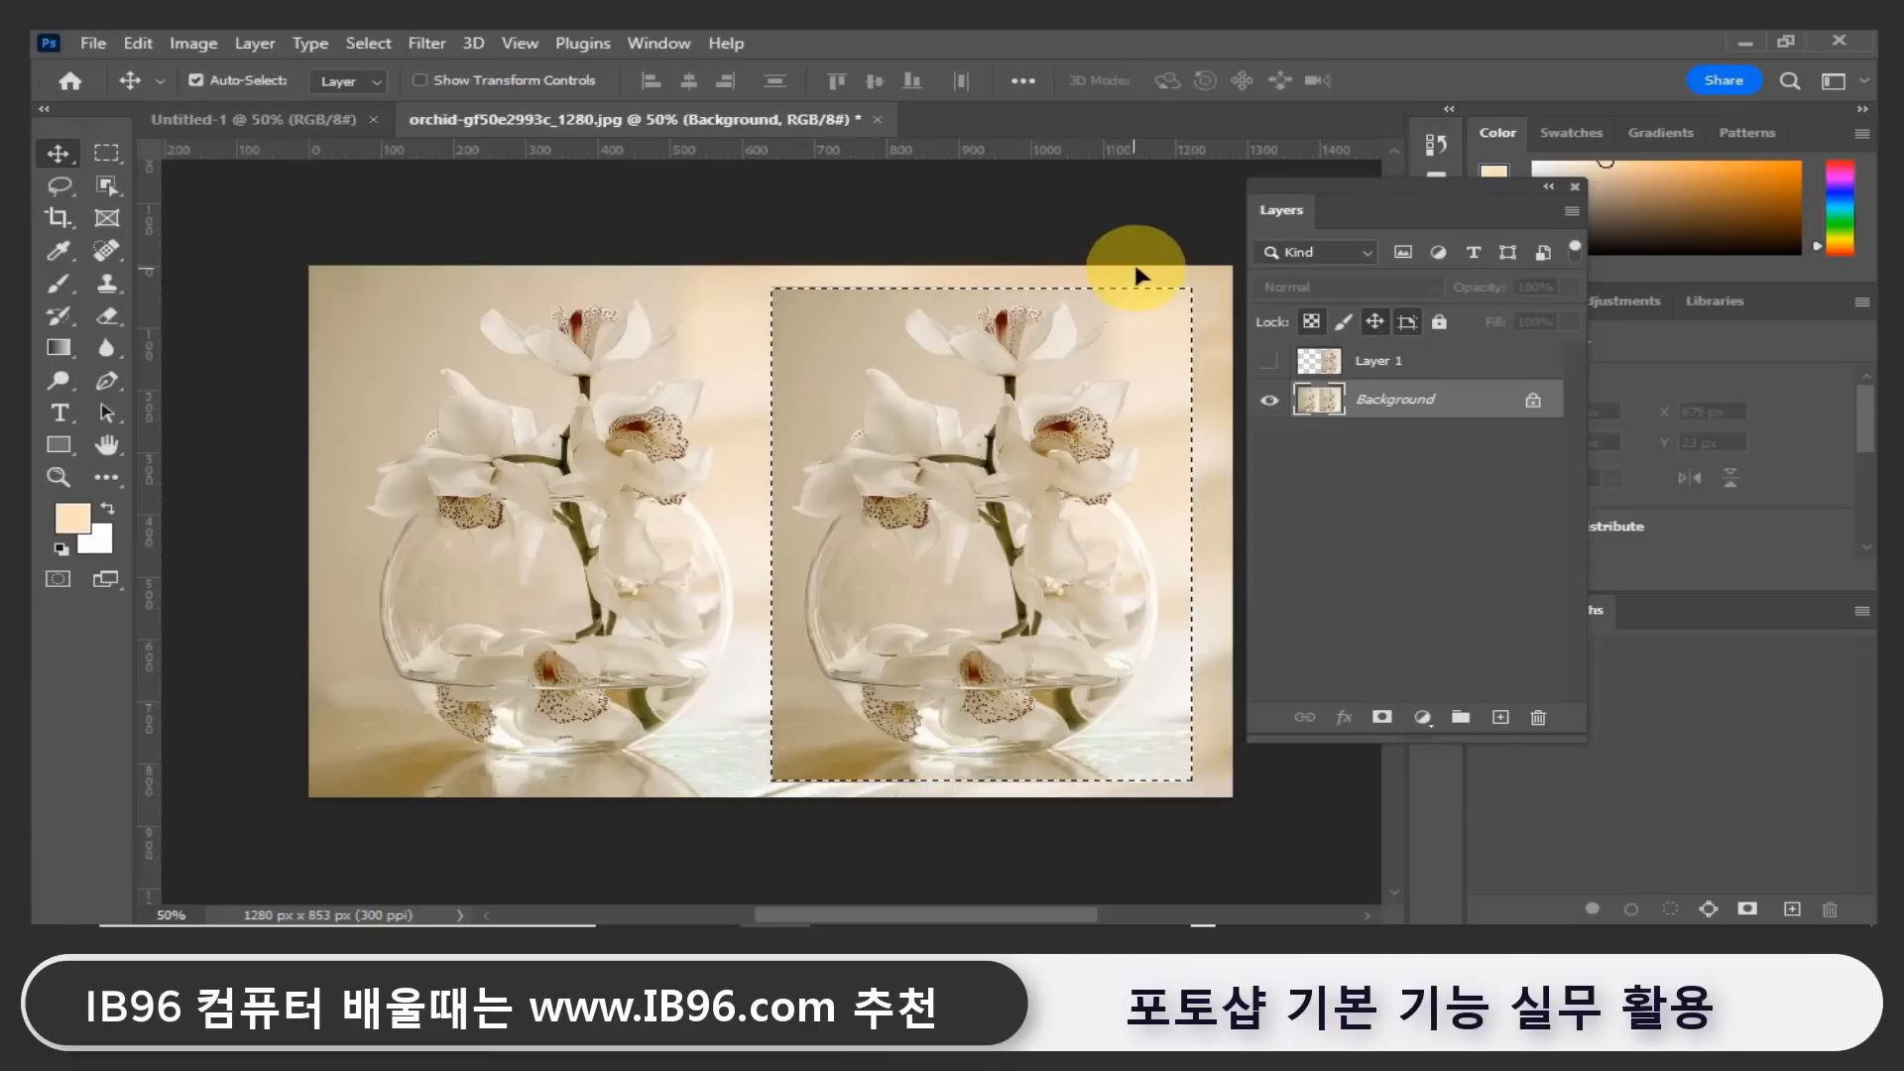
Make the hidden Layer 1 active and try to move the selected vase area on it.
click(1351, 363)
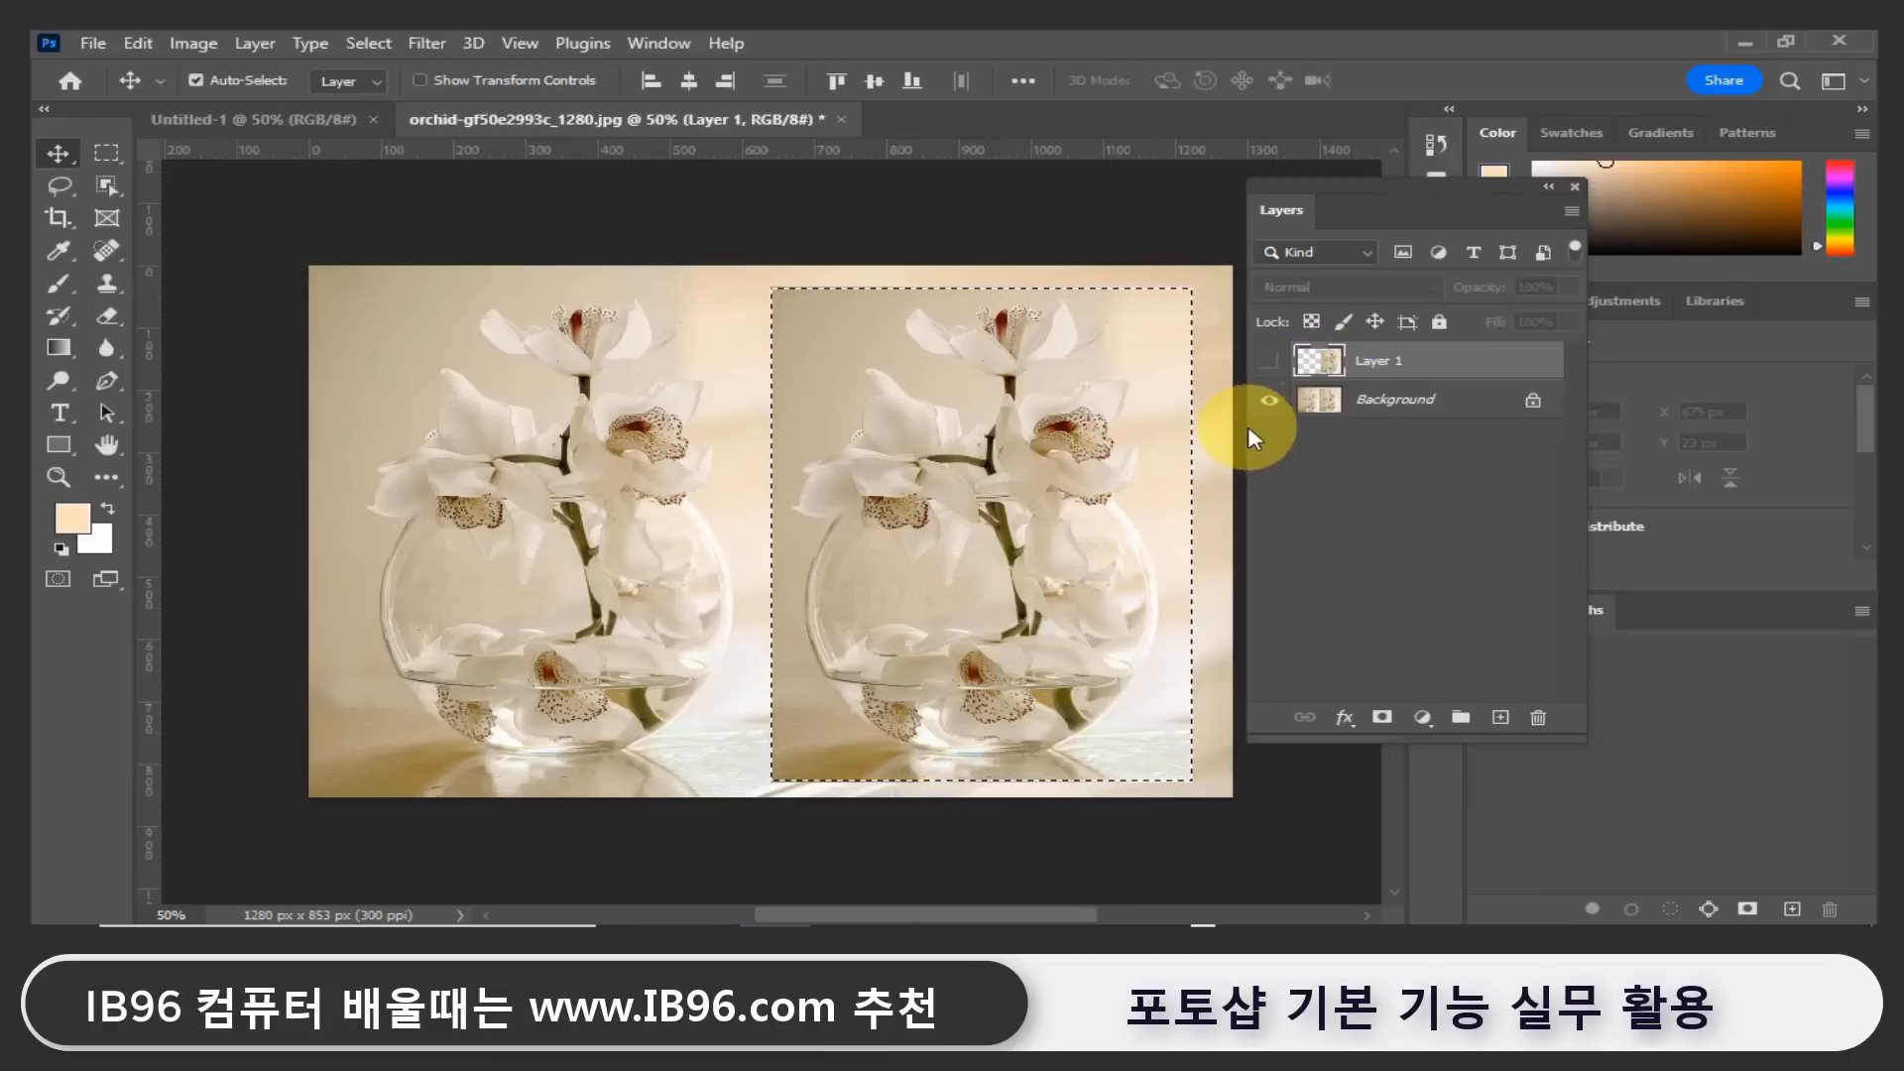
click(1130, 390)
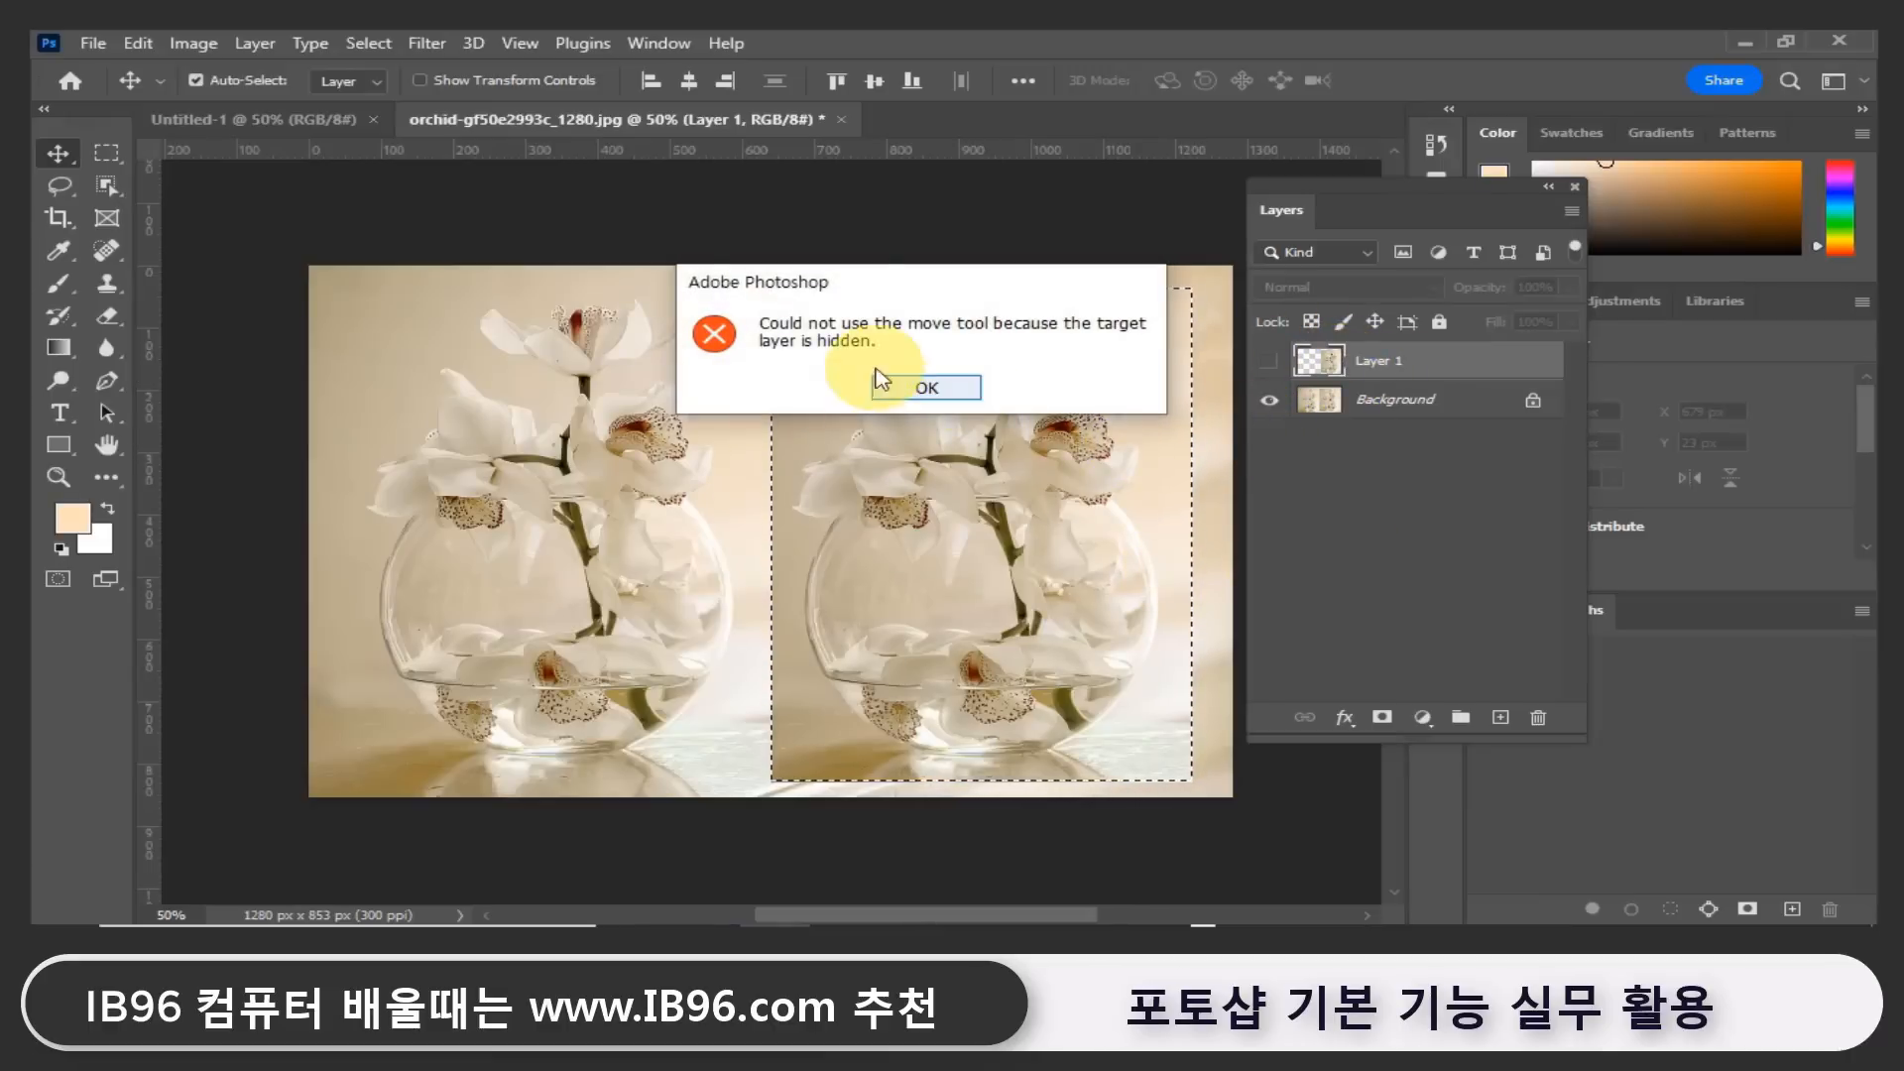
click(968, 390)
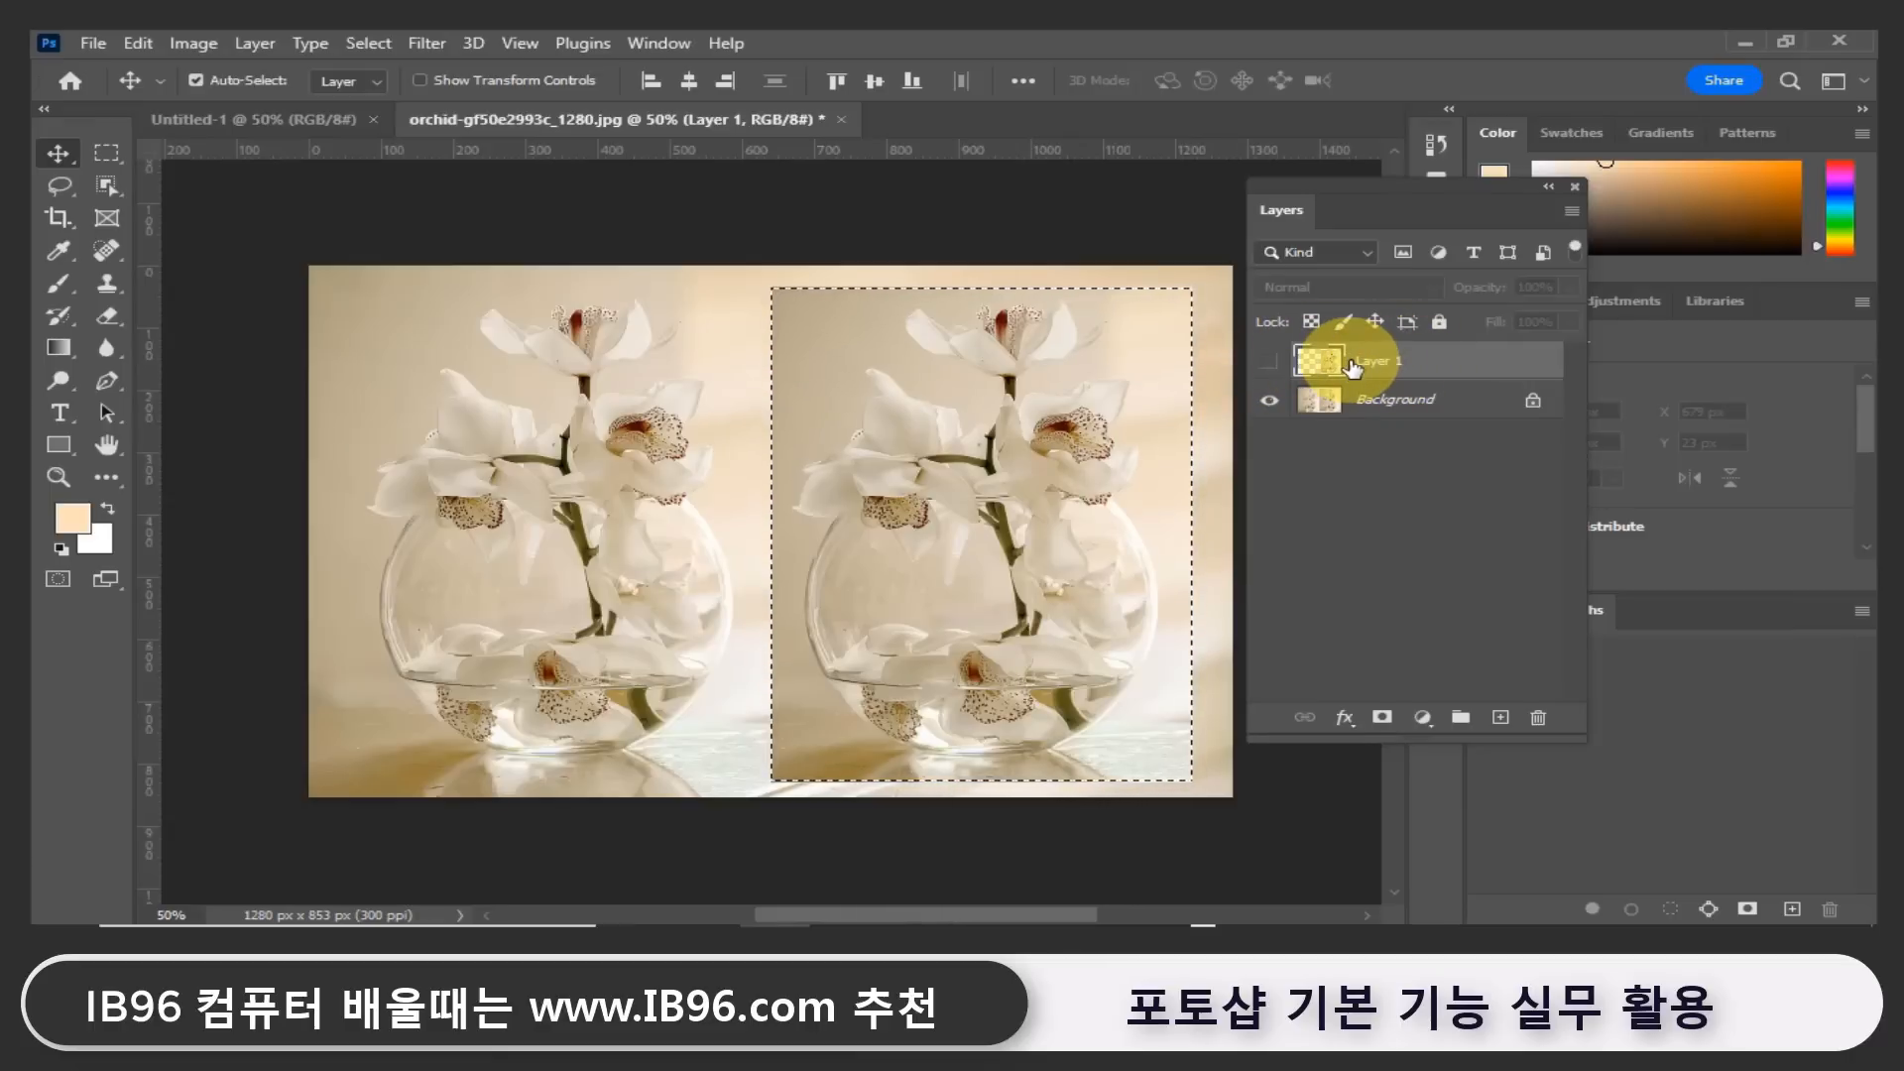
Try moving the duplicated vase area on the Background layer back over the original, and undo the moves and the duplication.
click(1366, 410)
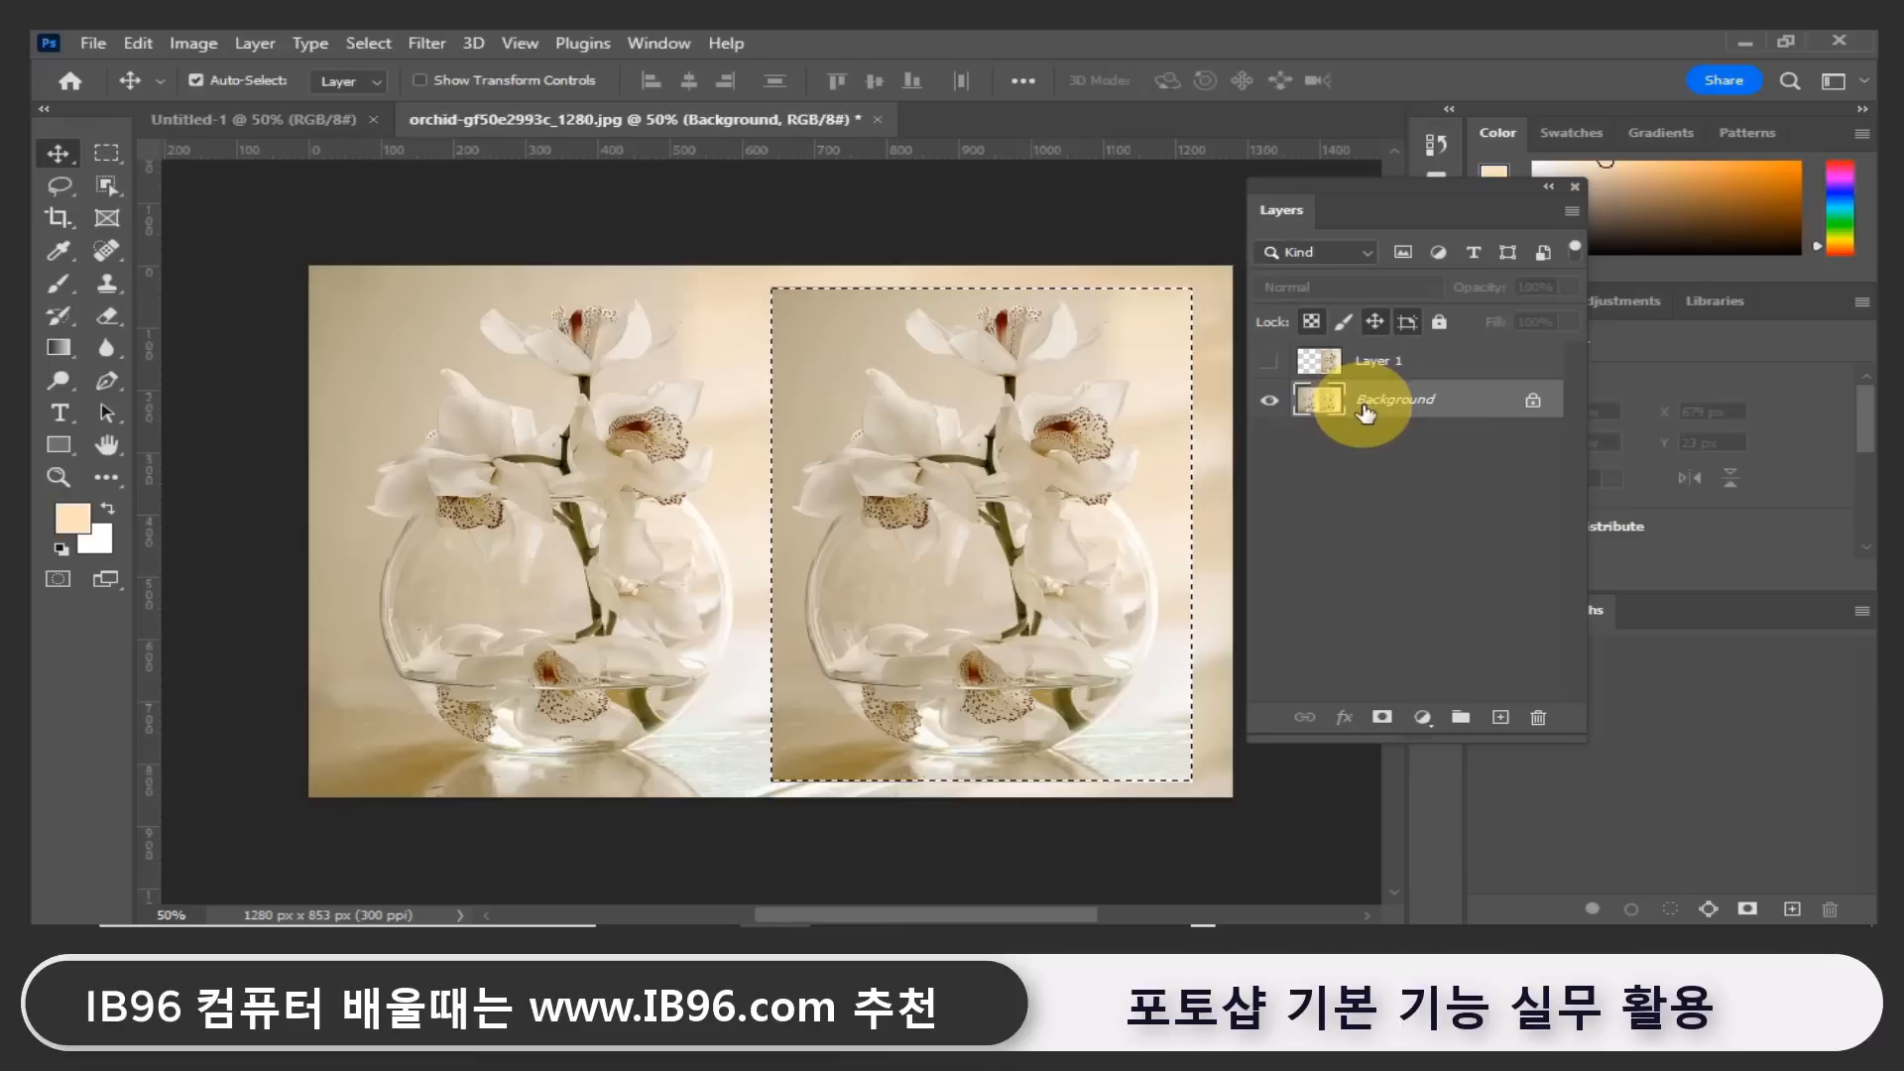
drag(1117, 448, 680, 444)
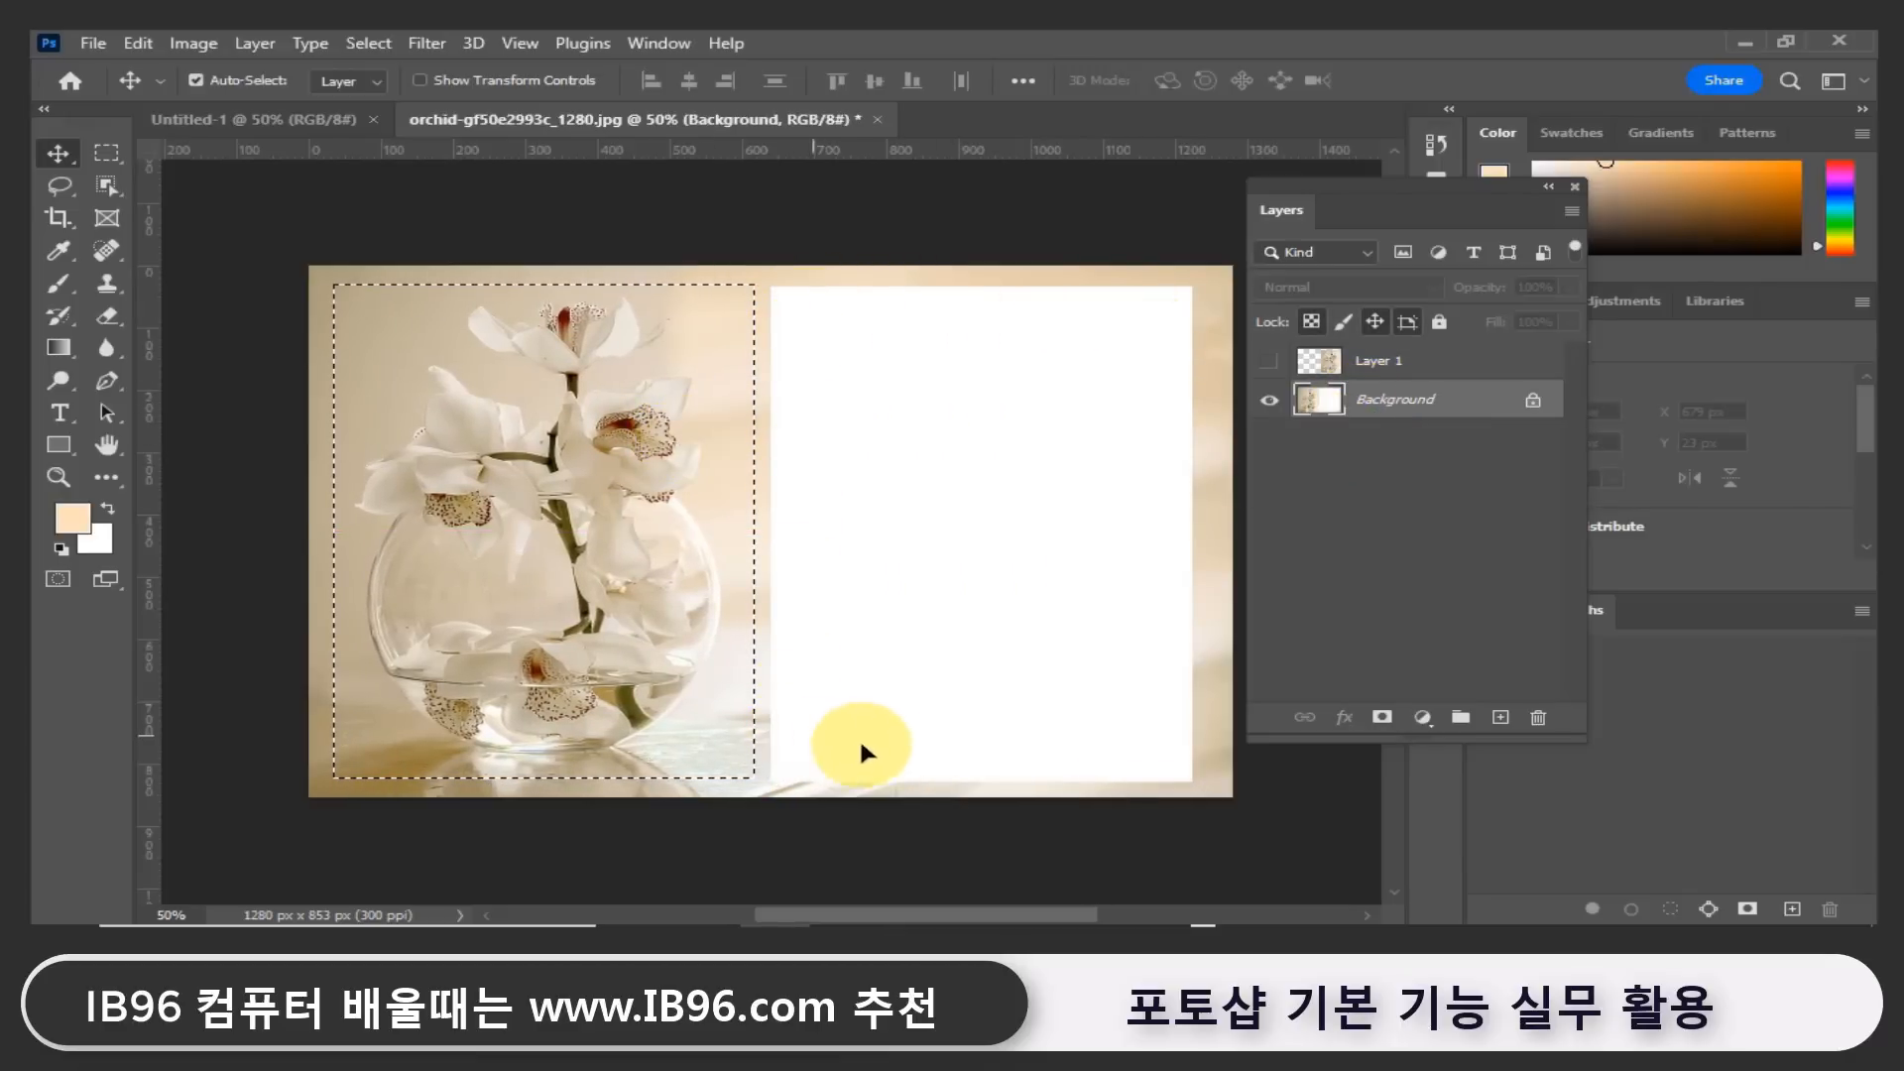
key(ctrl+z)
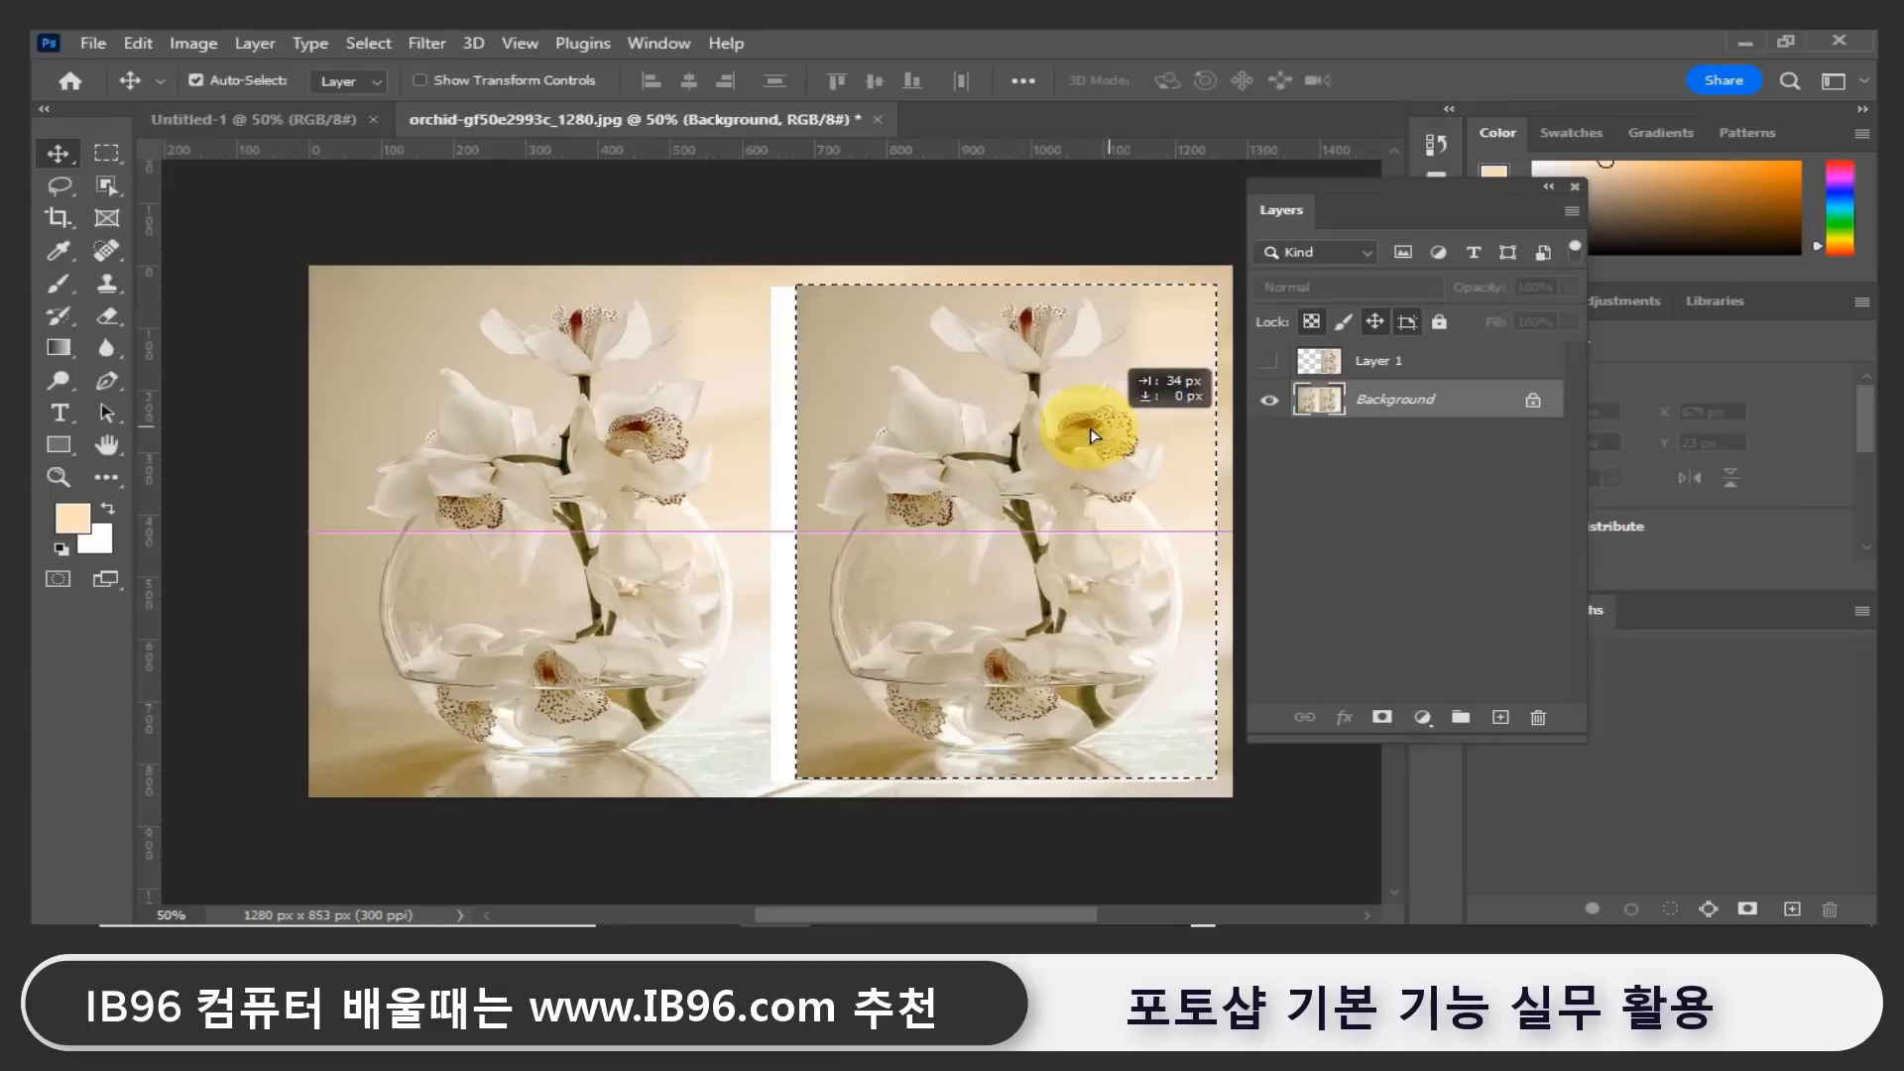
key(ctrl+shift+z)
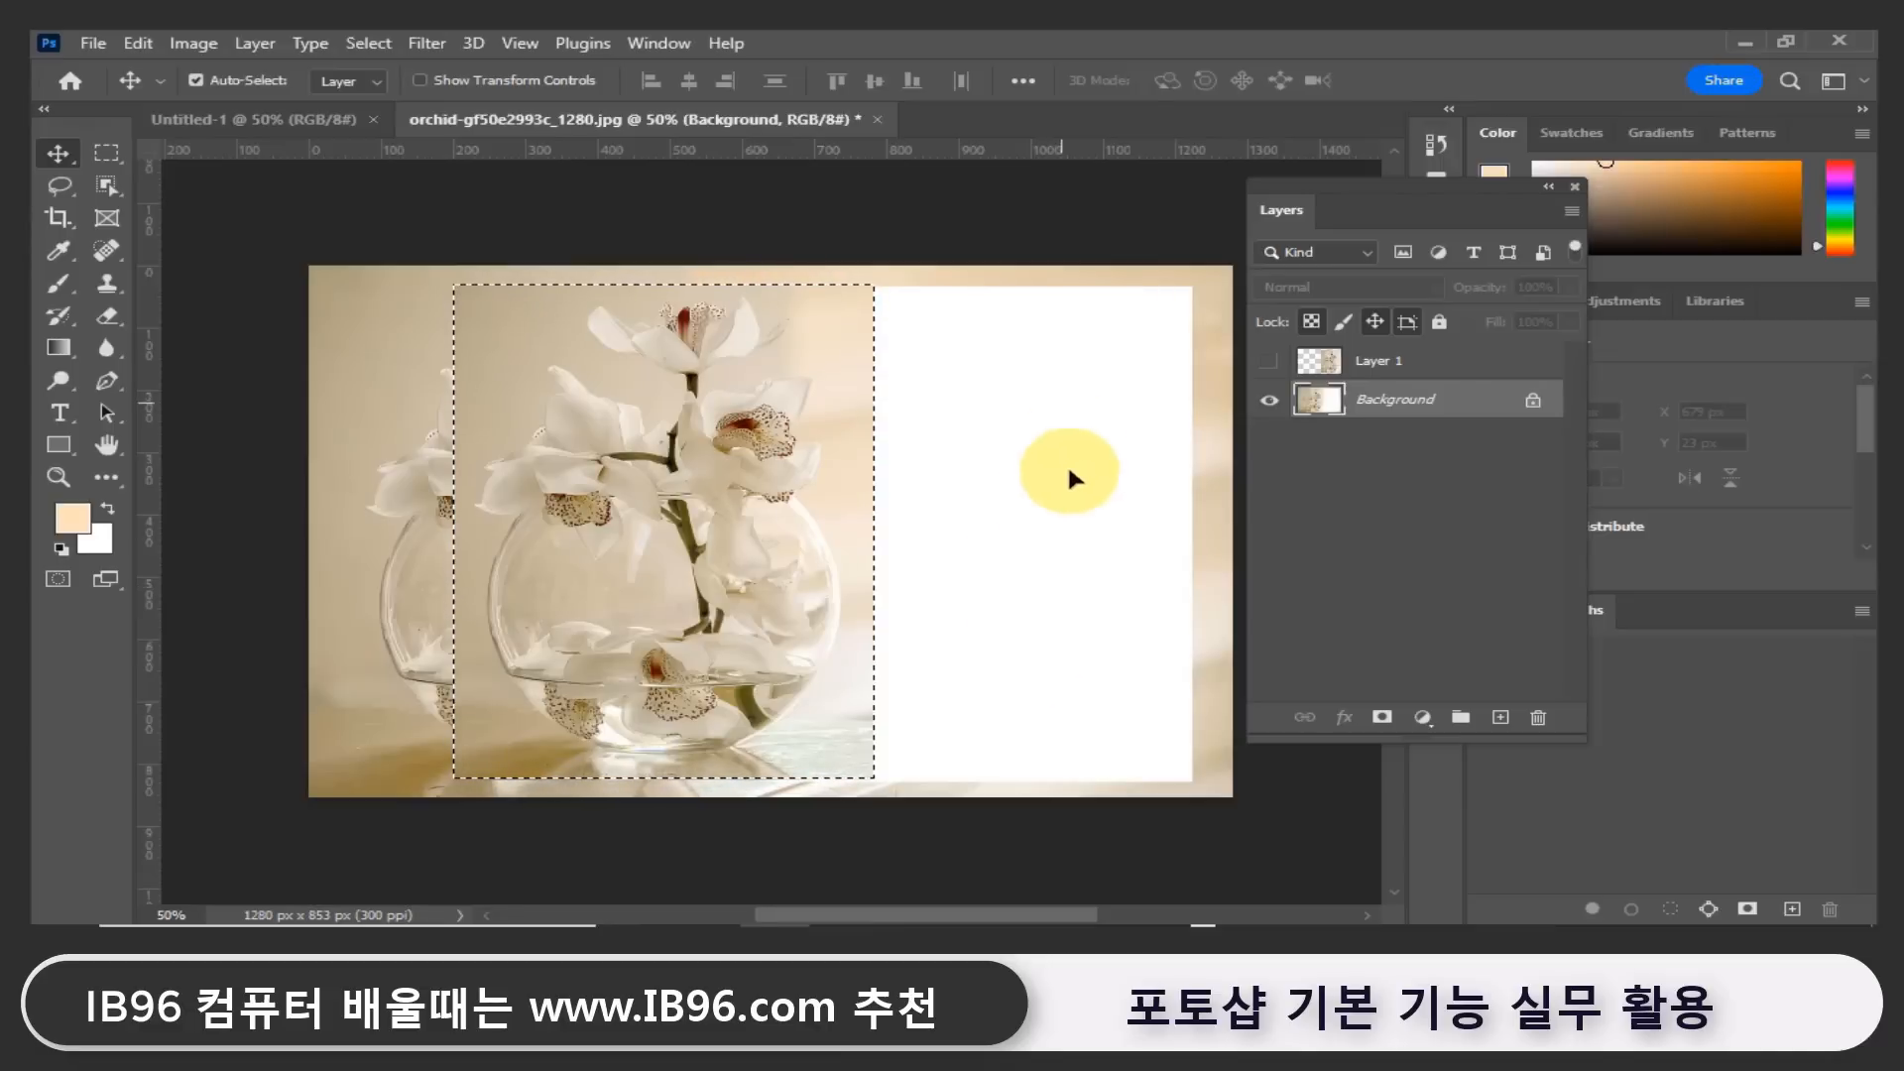
drag(776, 432, 1024, 438)
key(ctrl+z)
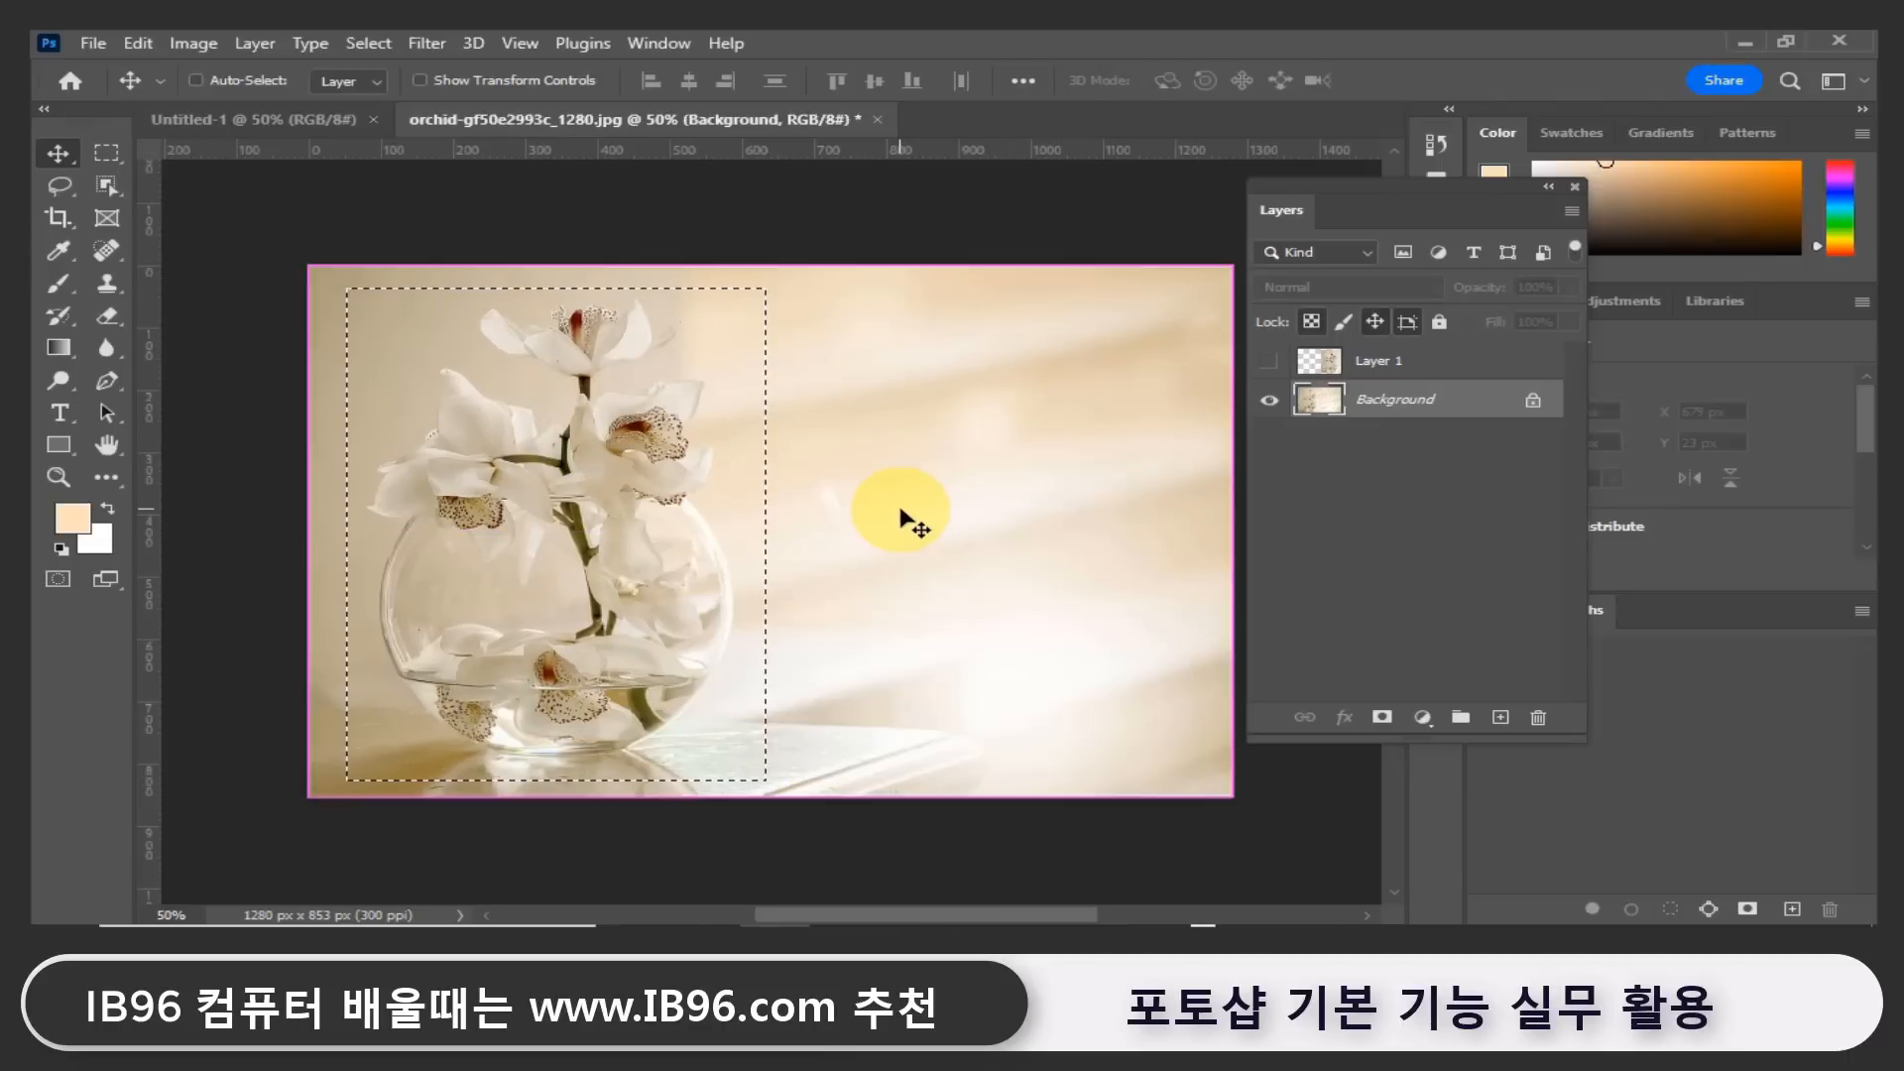
Deselect the vase area, make Layer 1 active and show it again.
key(ctrl+d)
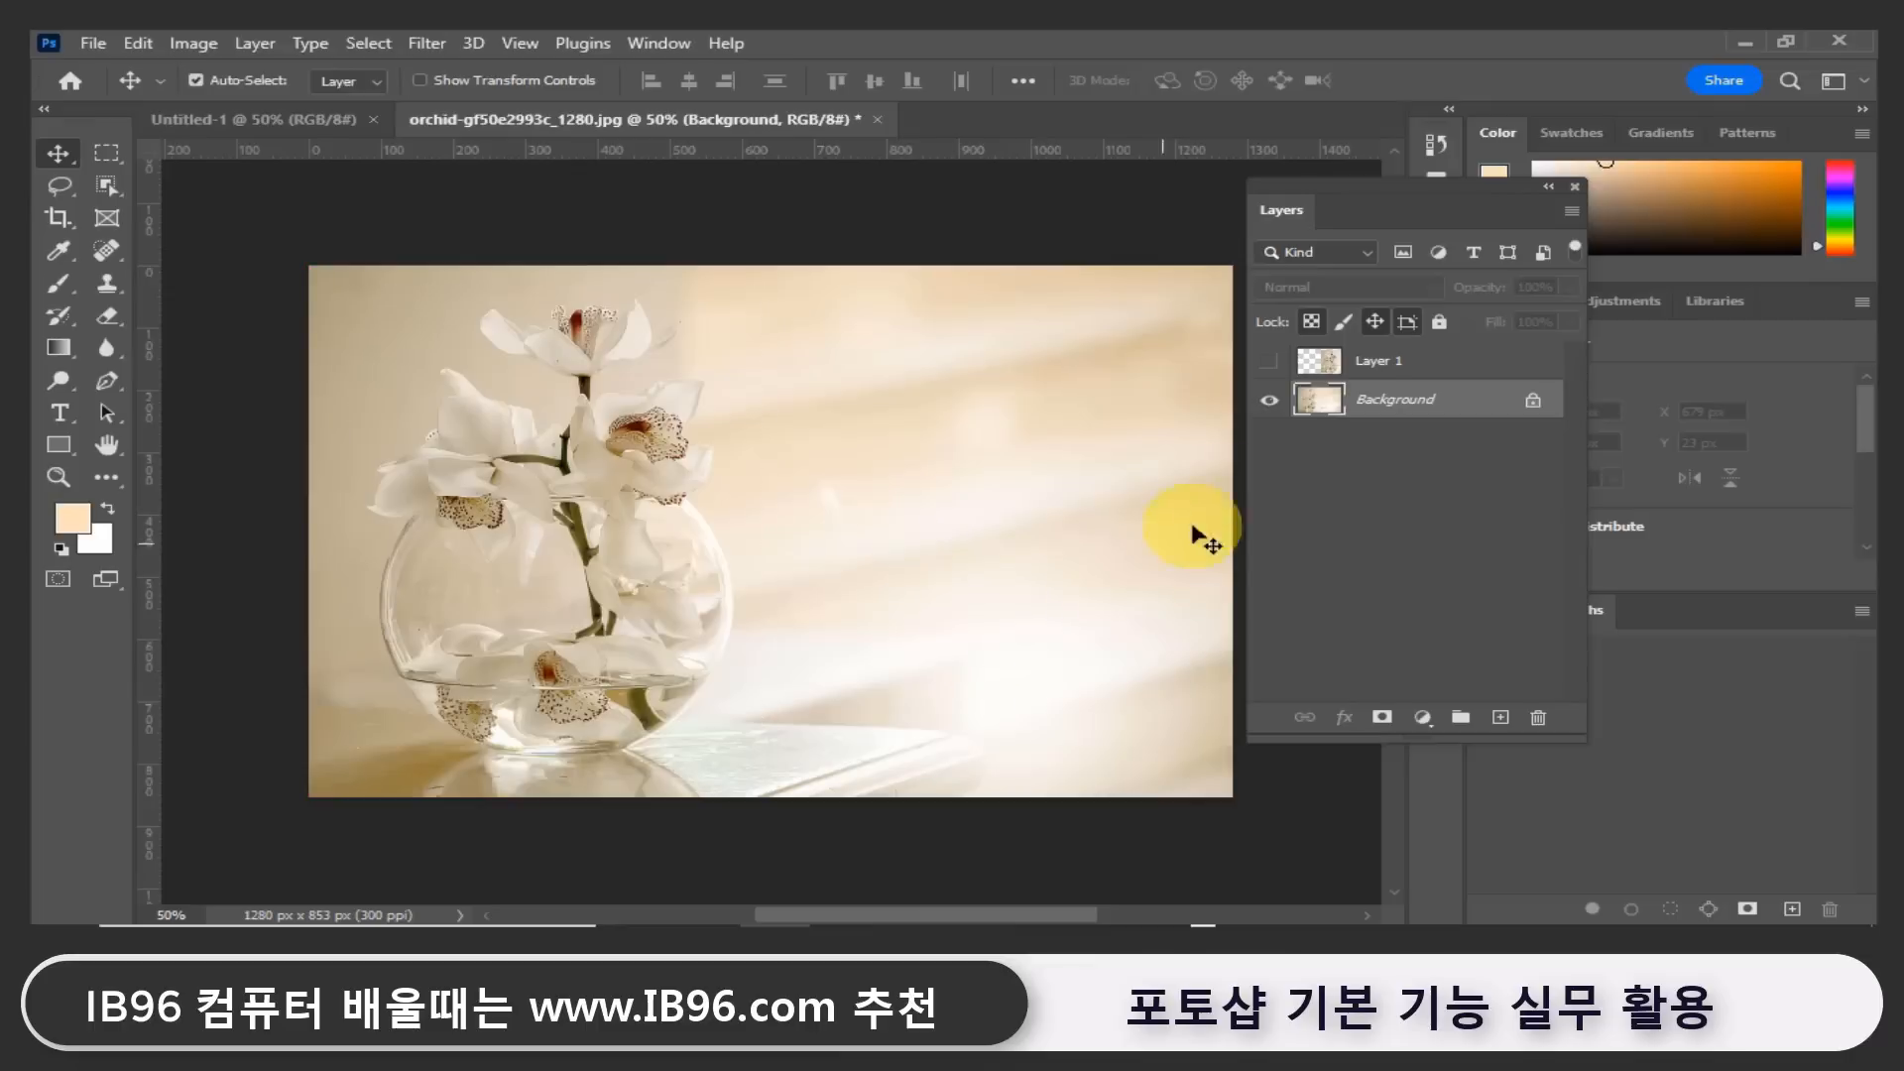
click(1332, 367)
click(1268, 361)
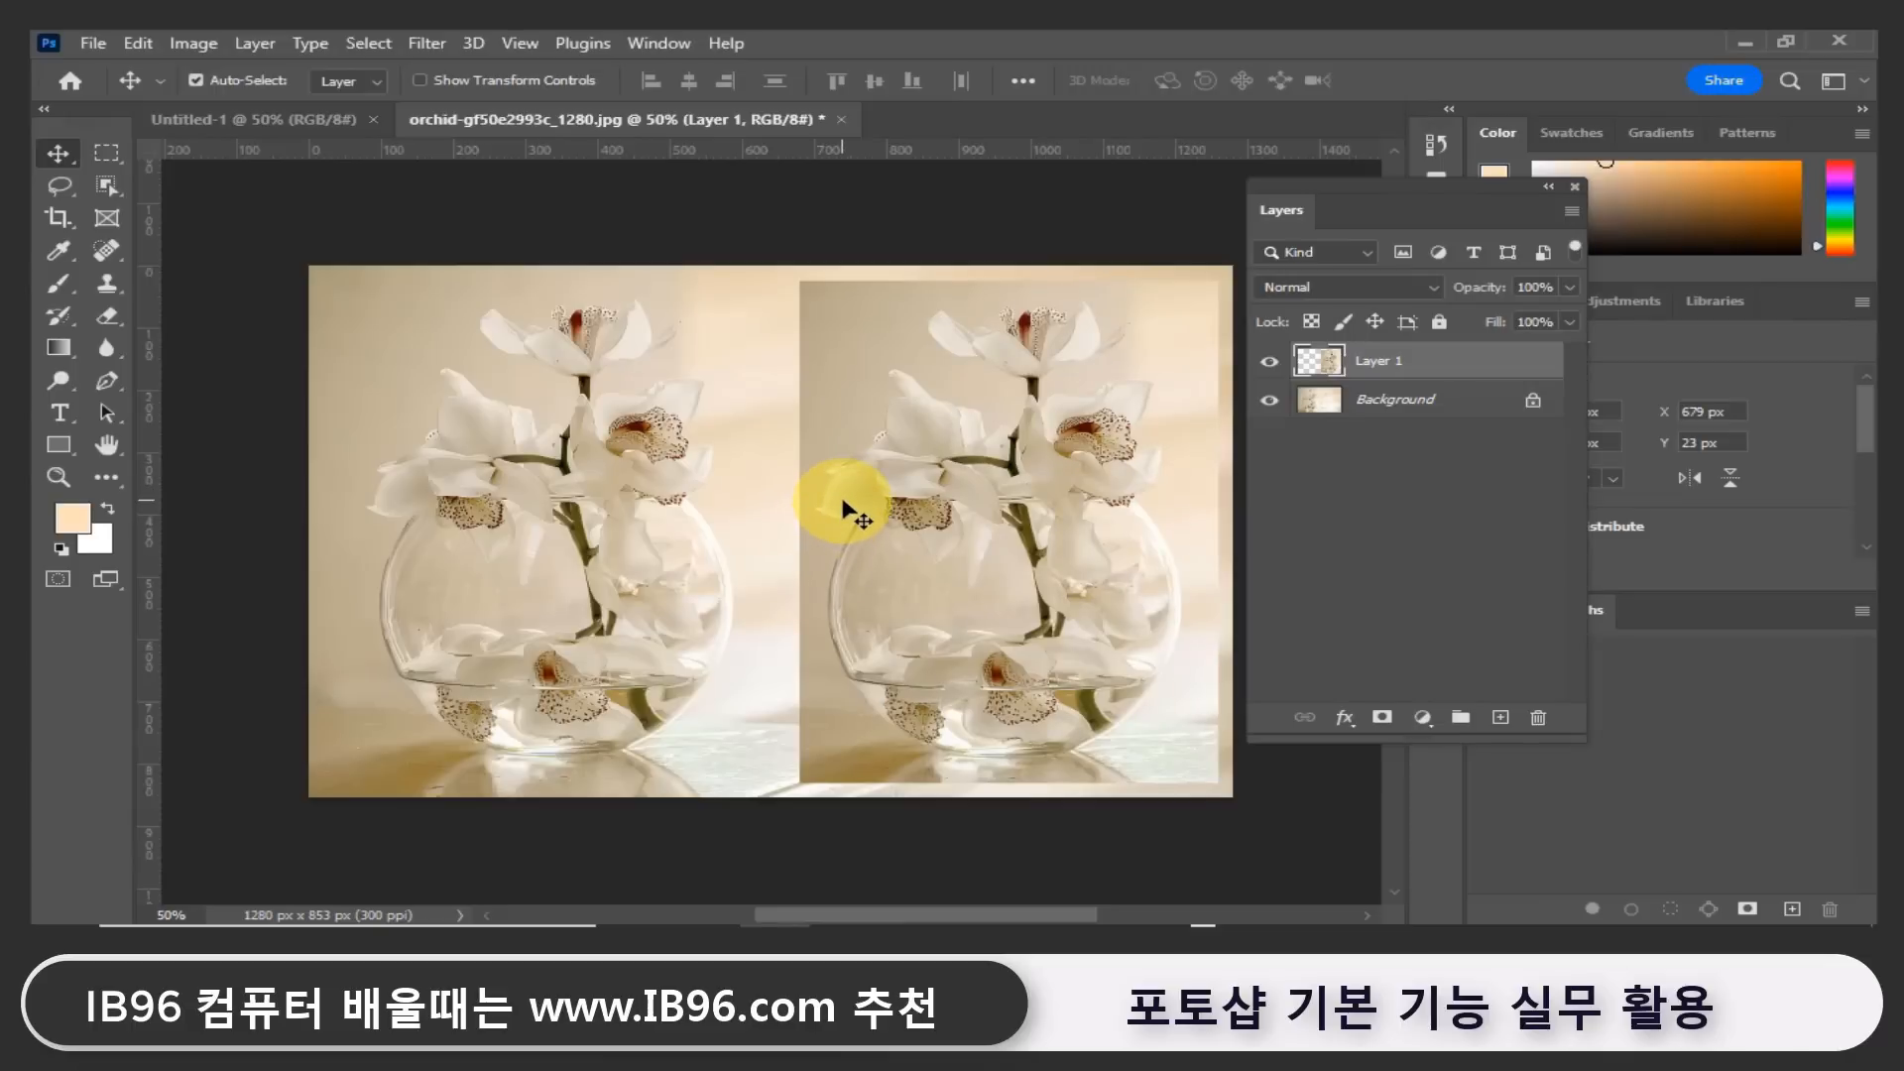
View the blank Untitled-1 document and return to the orchid photo.
click(302, 119)
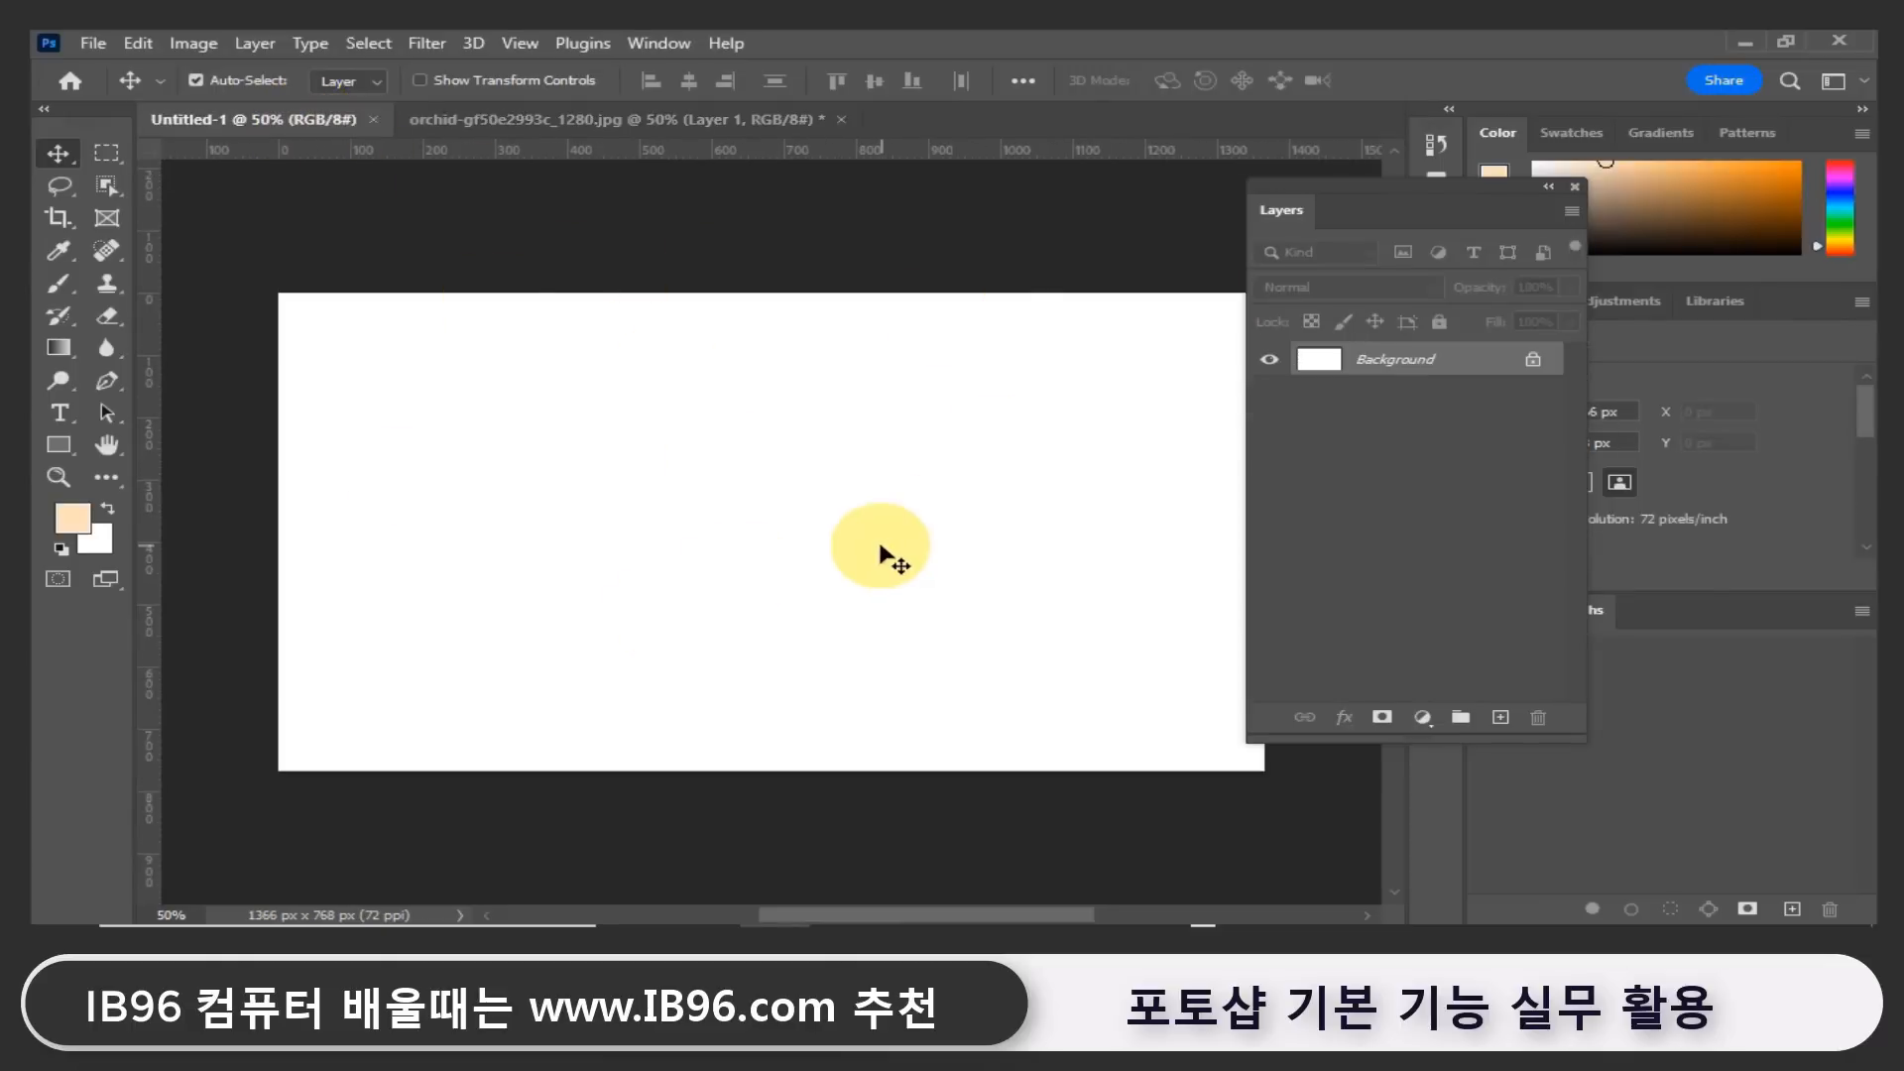
click(700, 117)
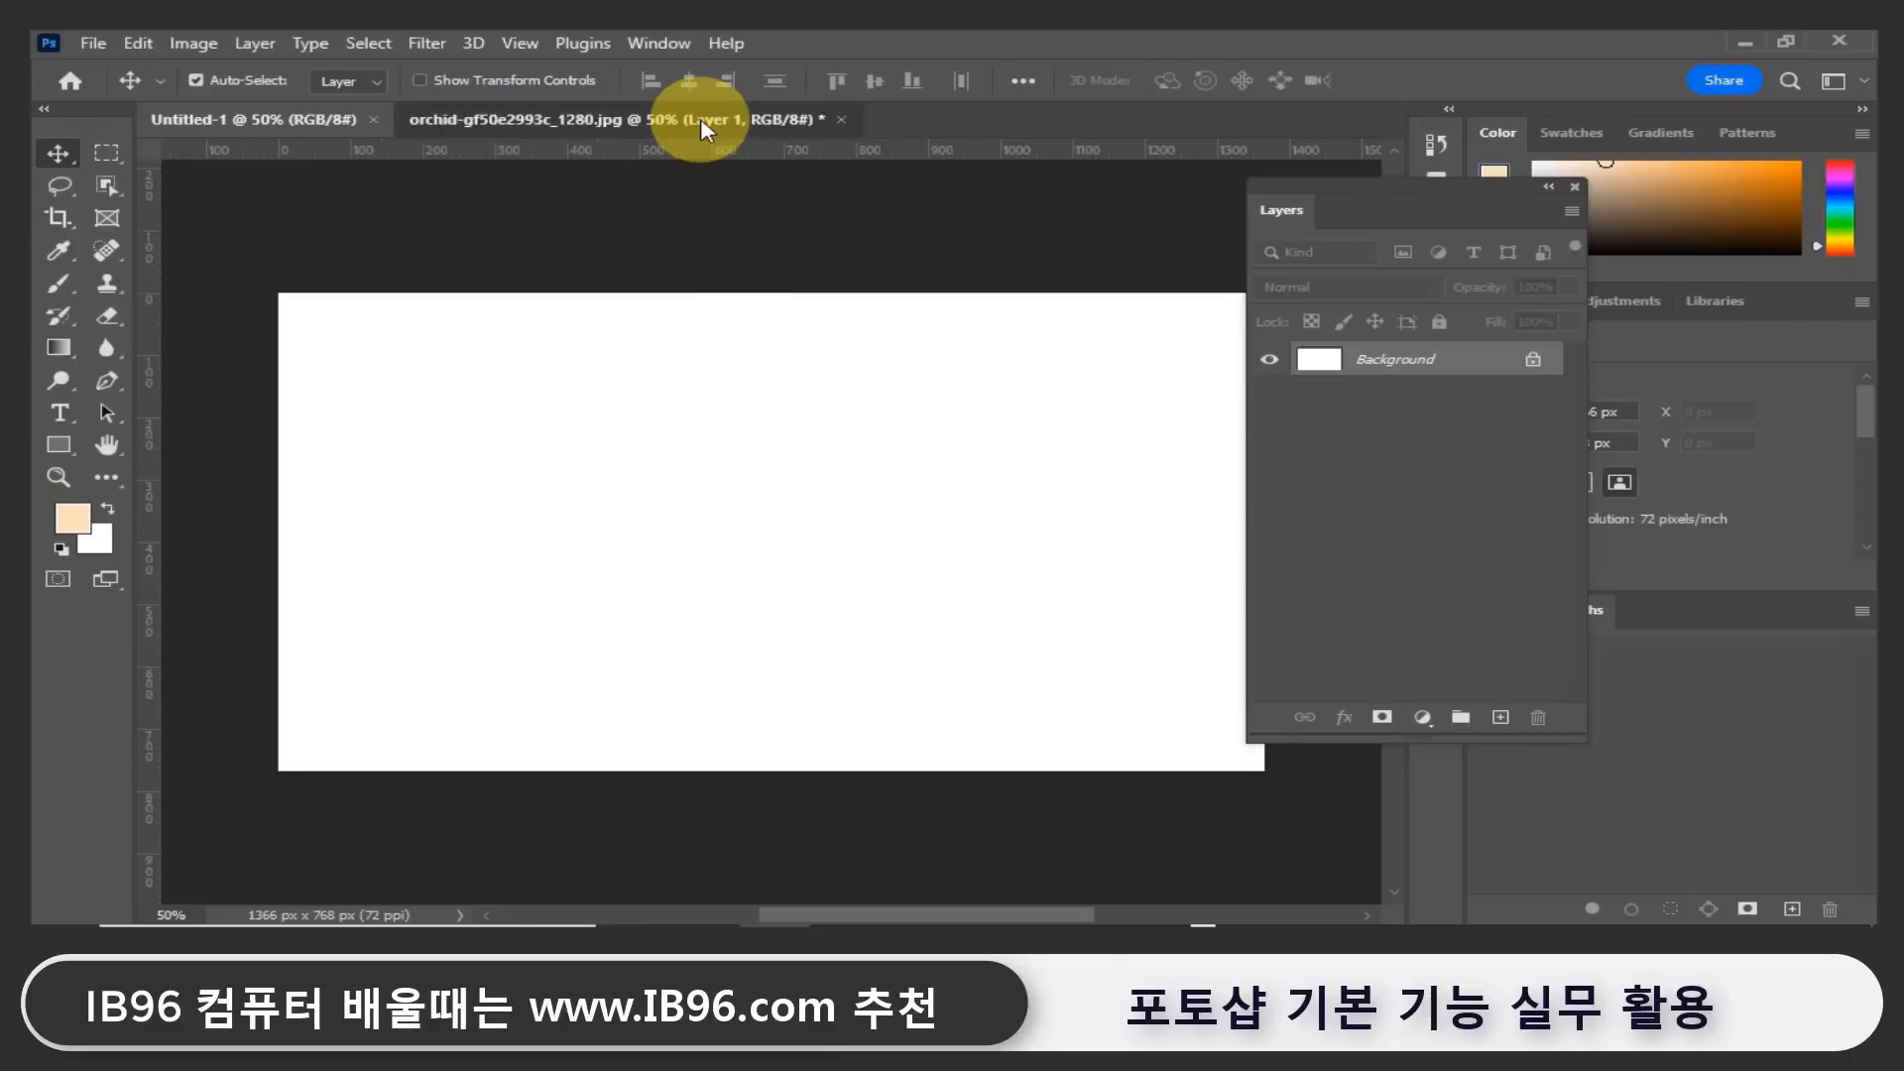
click(238, 119)
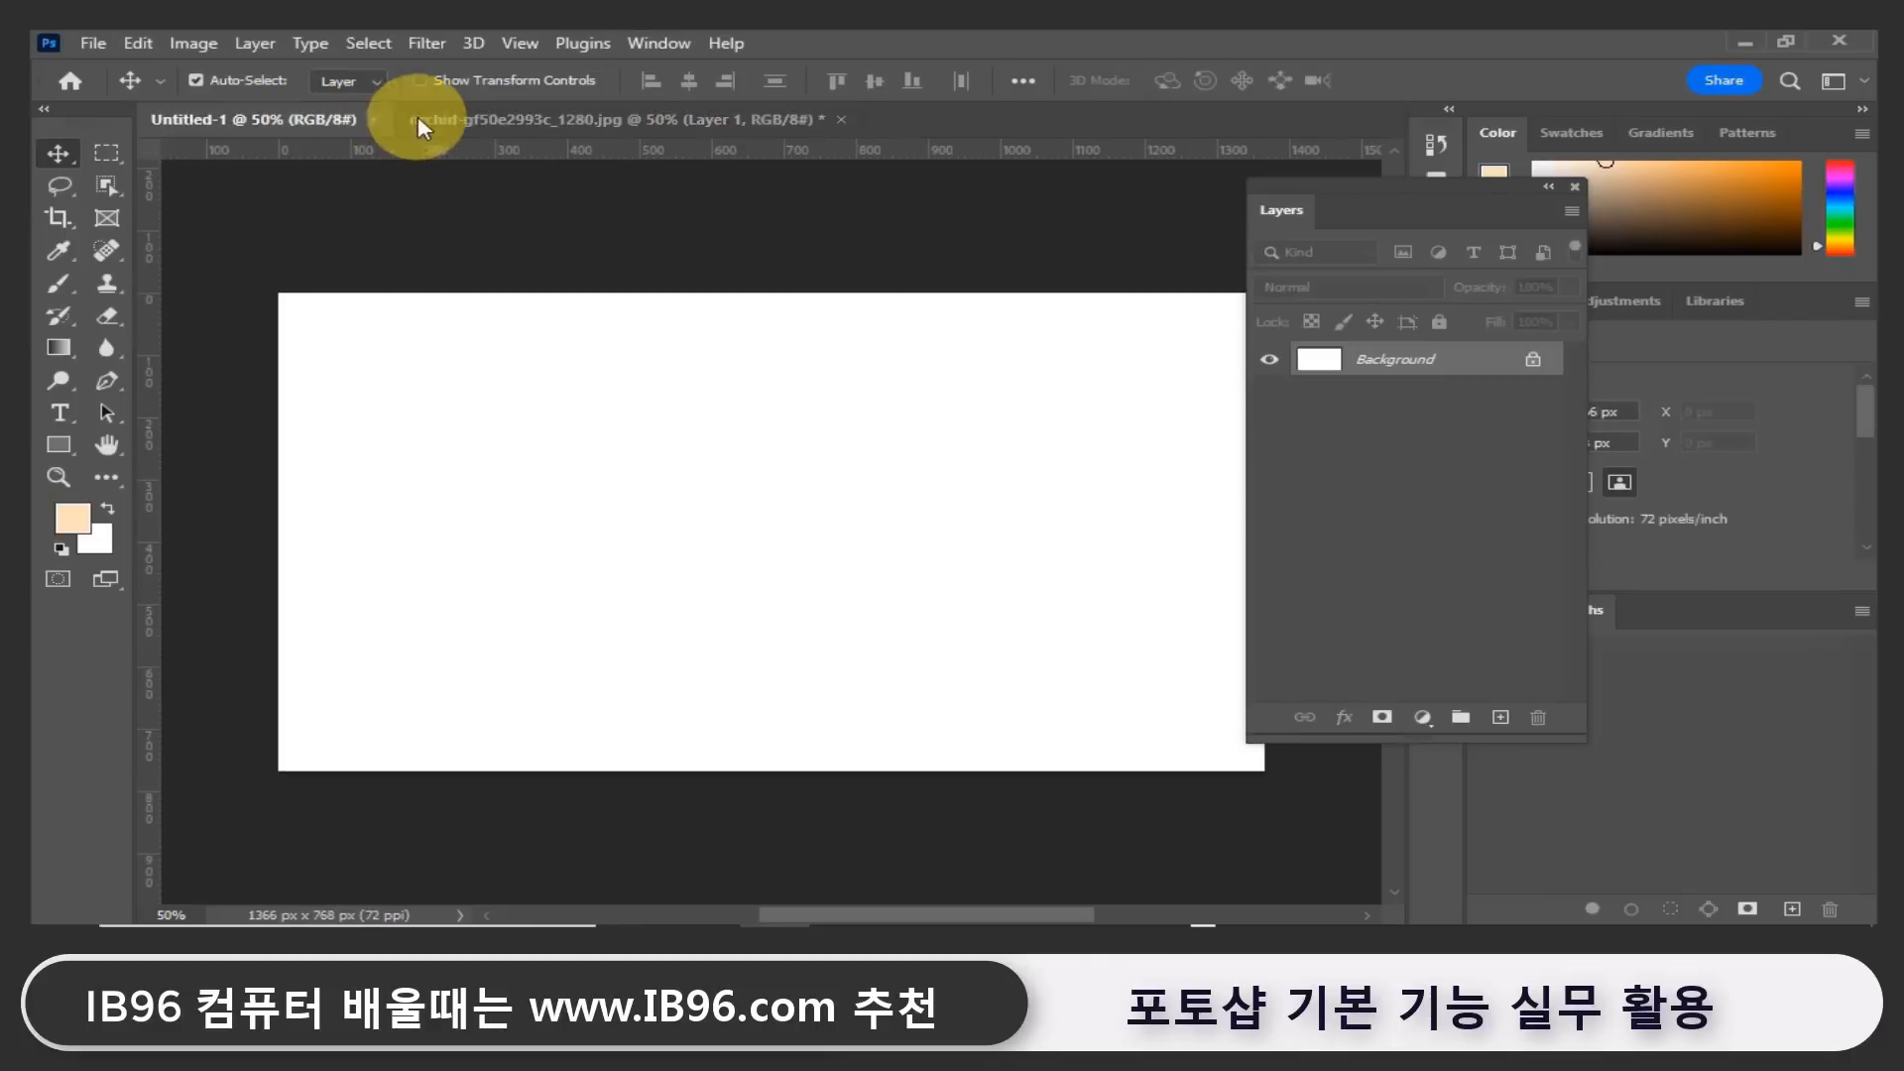
click(484, 115)
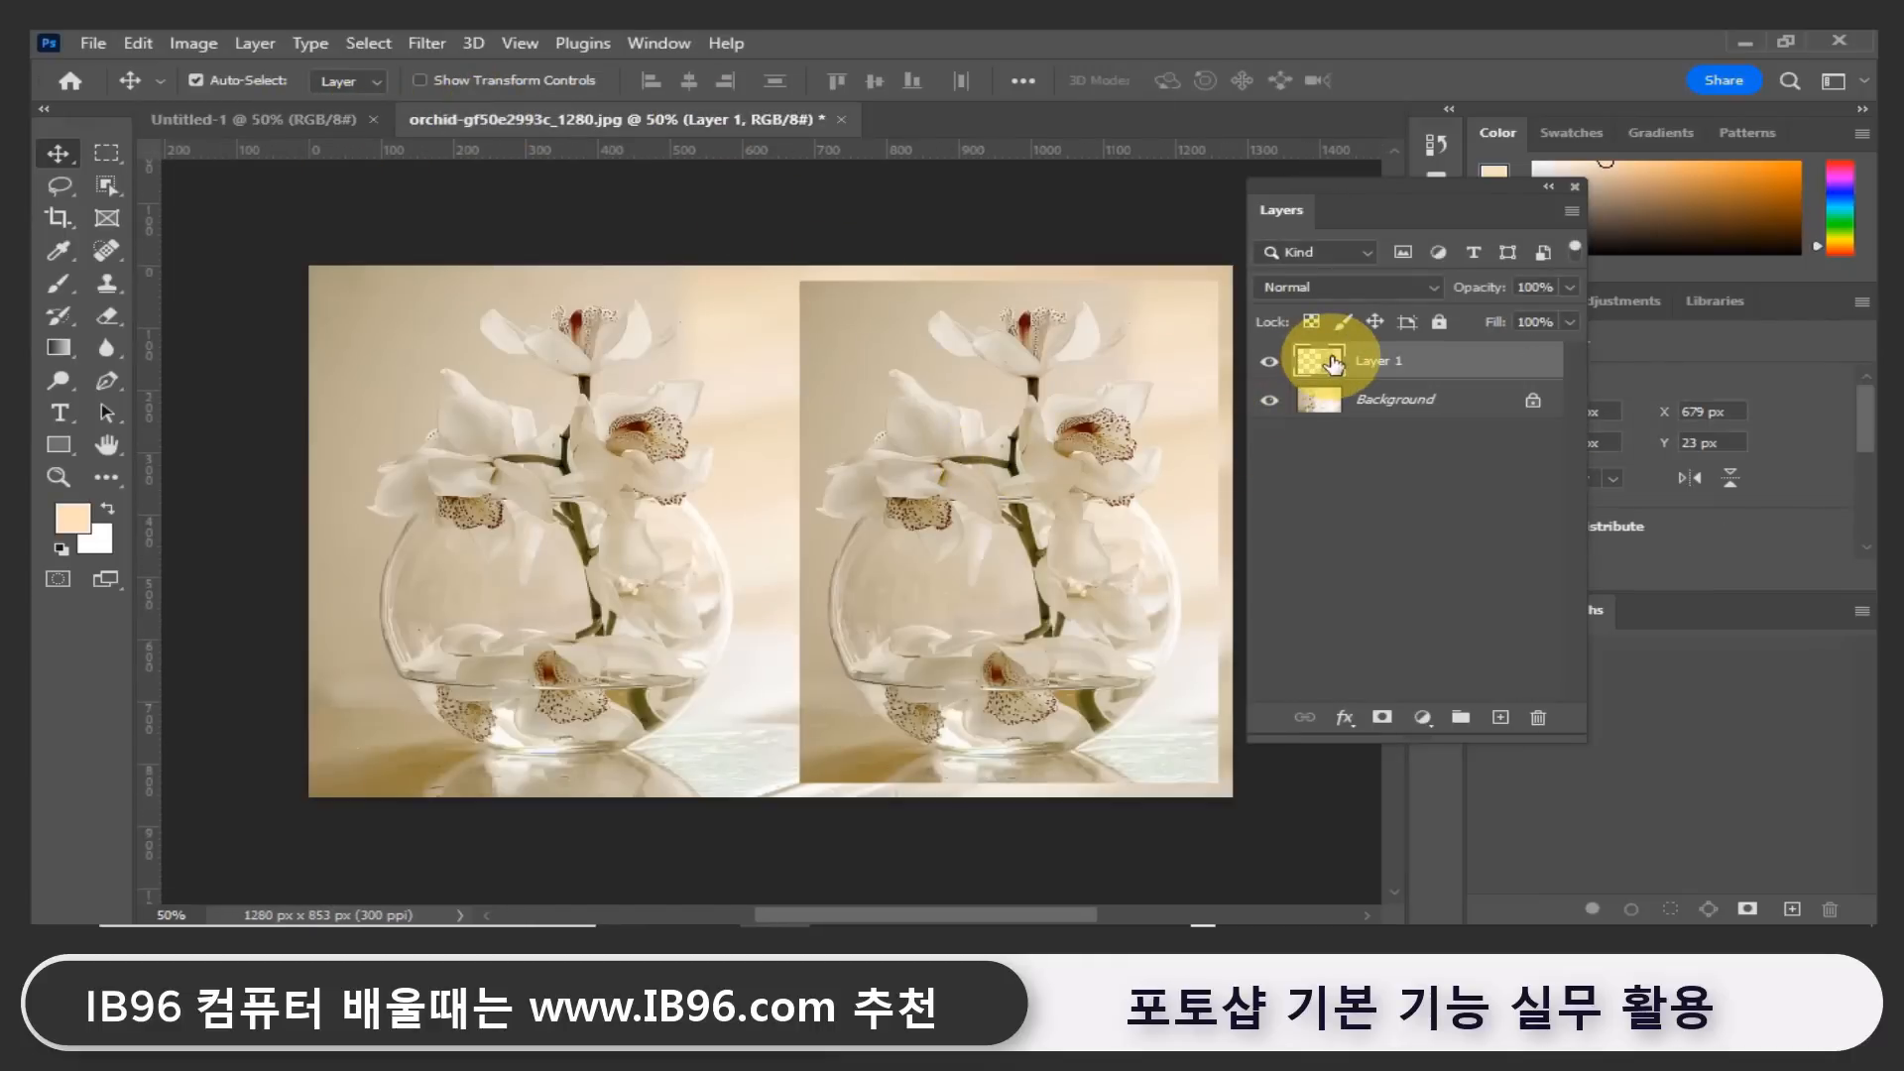
Try to transfer Layer 1 from the orchid photo into the Untitled-1 document, and return to the orchid photo.
drag(1332, 364, 1006, 407)
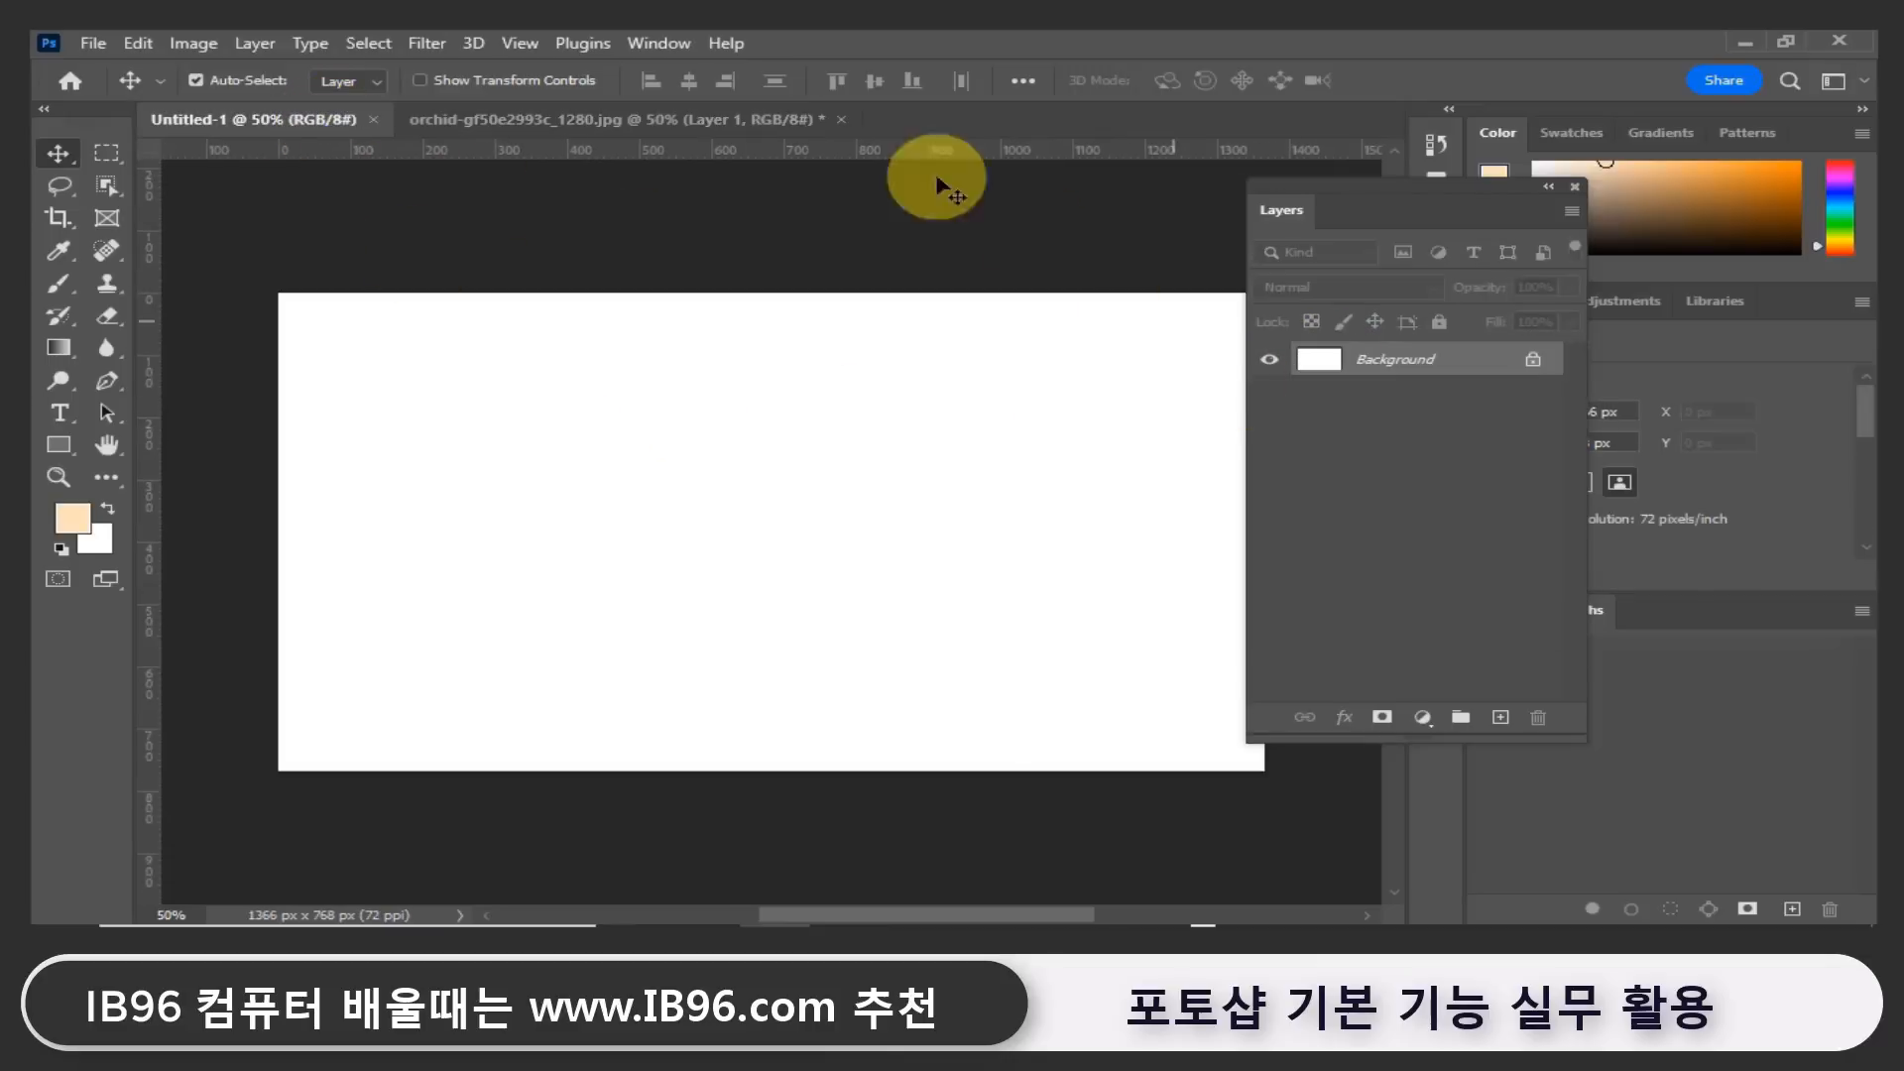
click(637, 115)
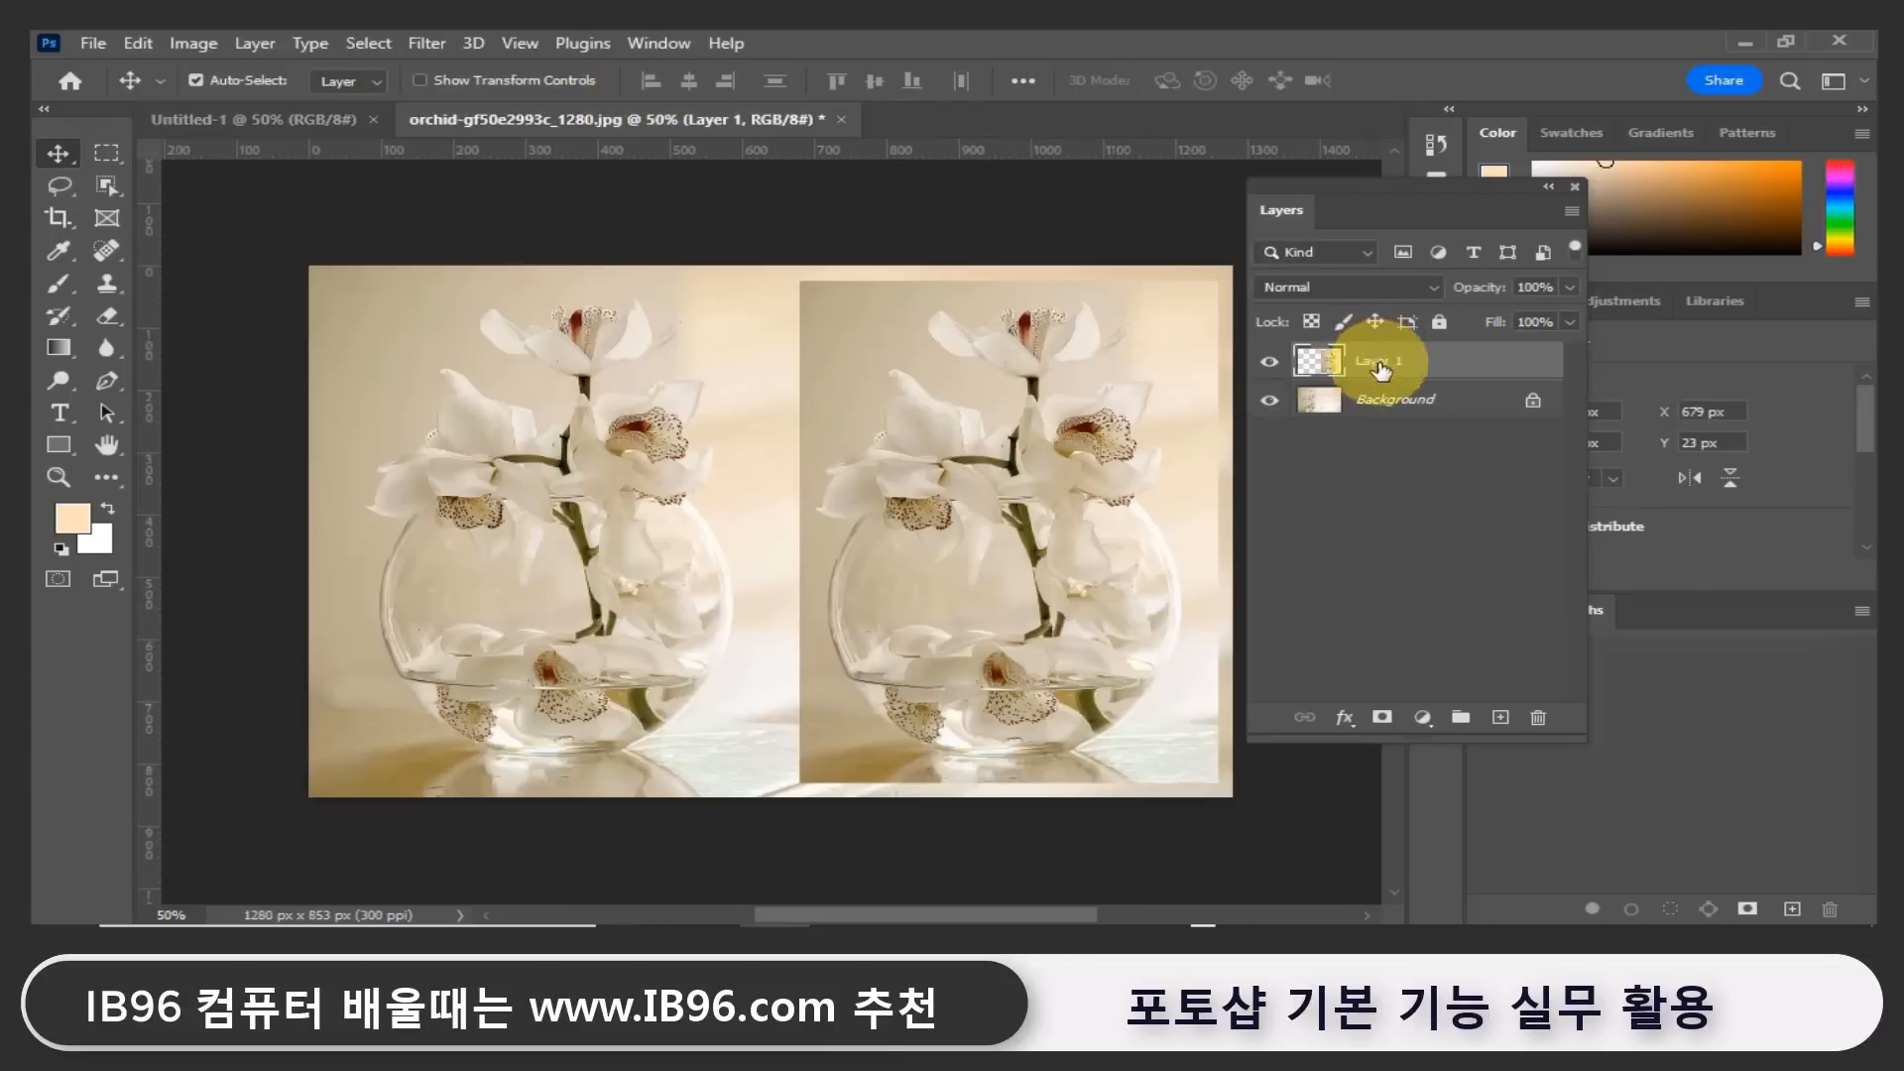
drag(1381, 365, 337, 121)
click(600, 115)
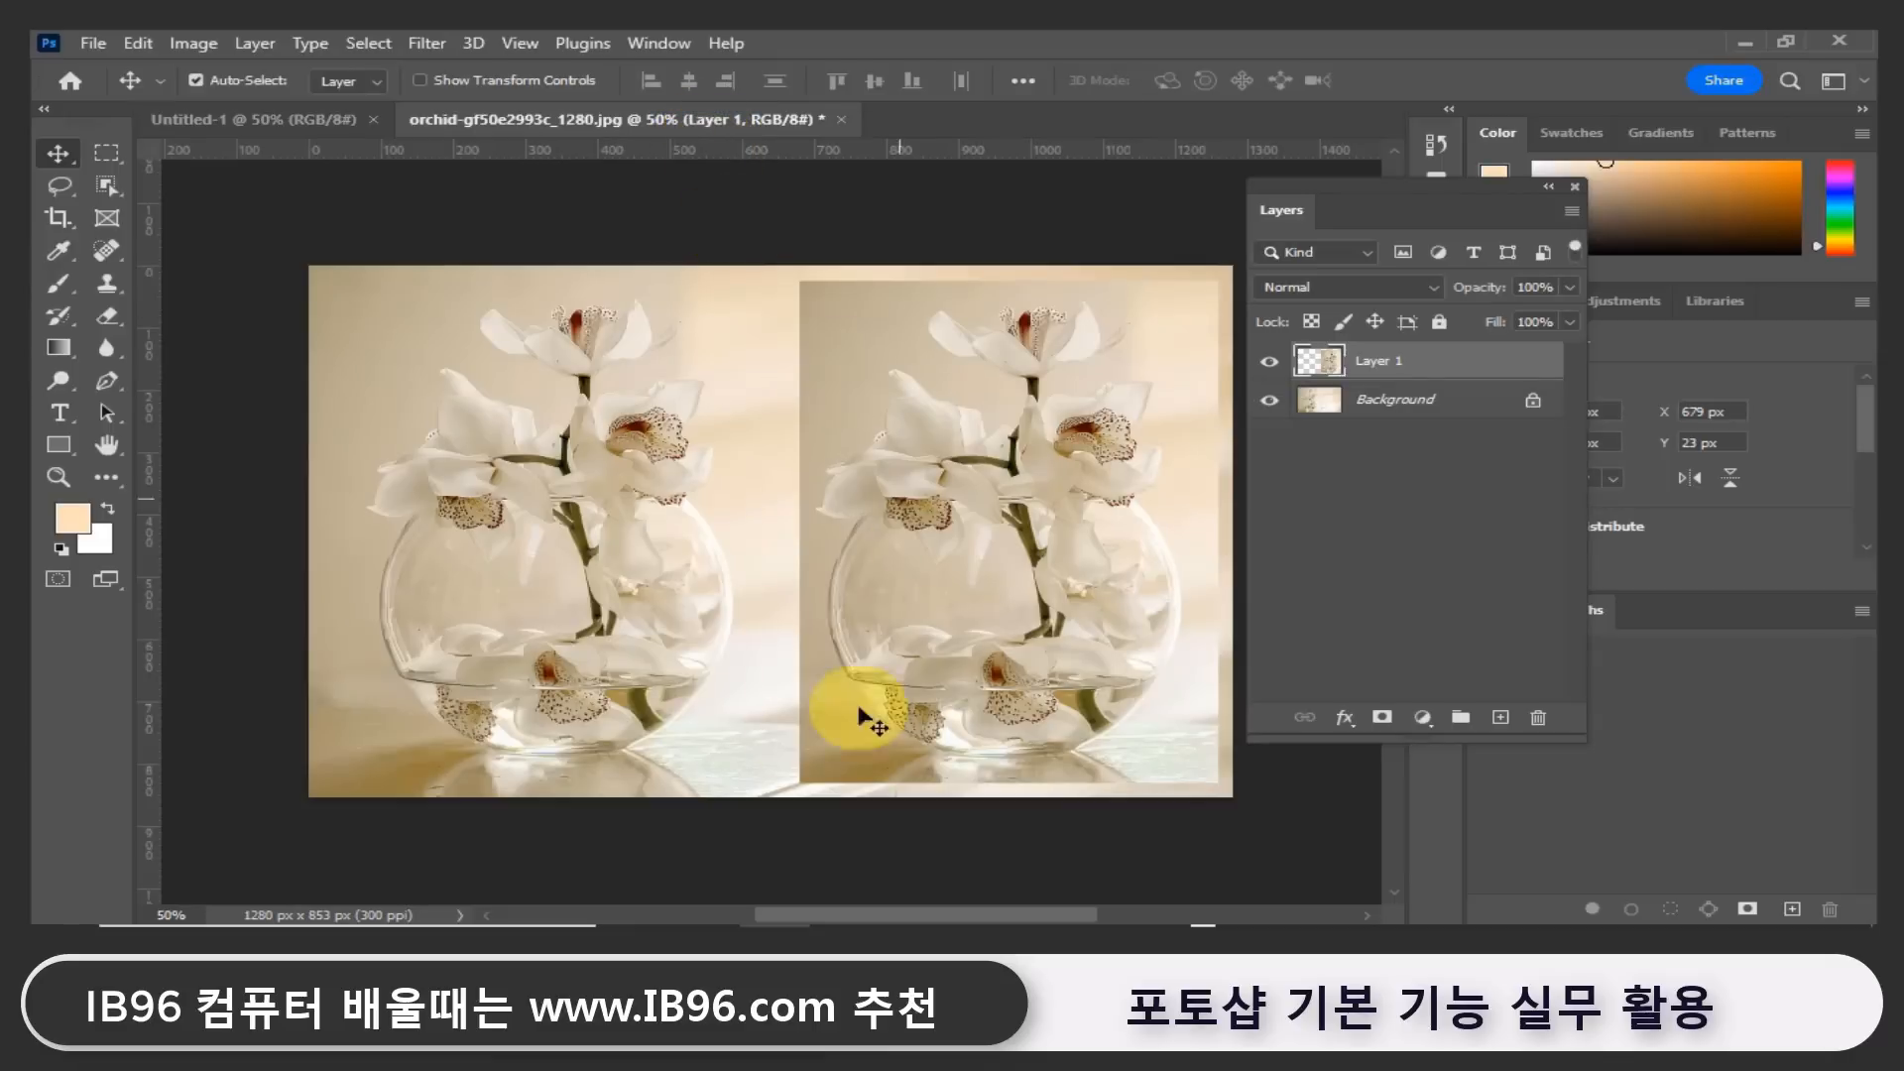
Compare the orchid photo with the blank document and leave Untitled-1 as the active document.
click(282, 115)
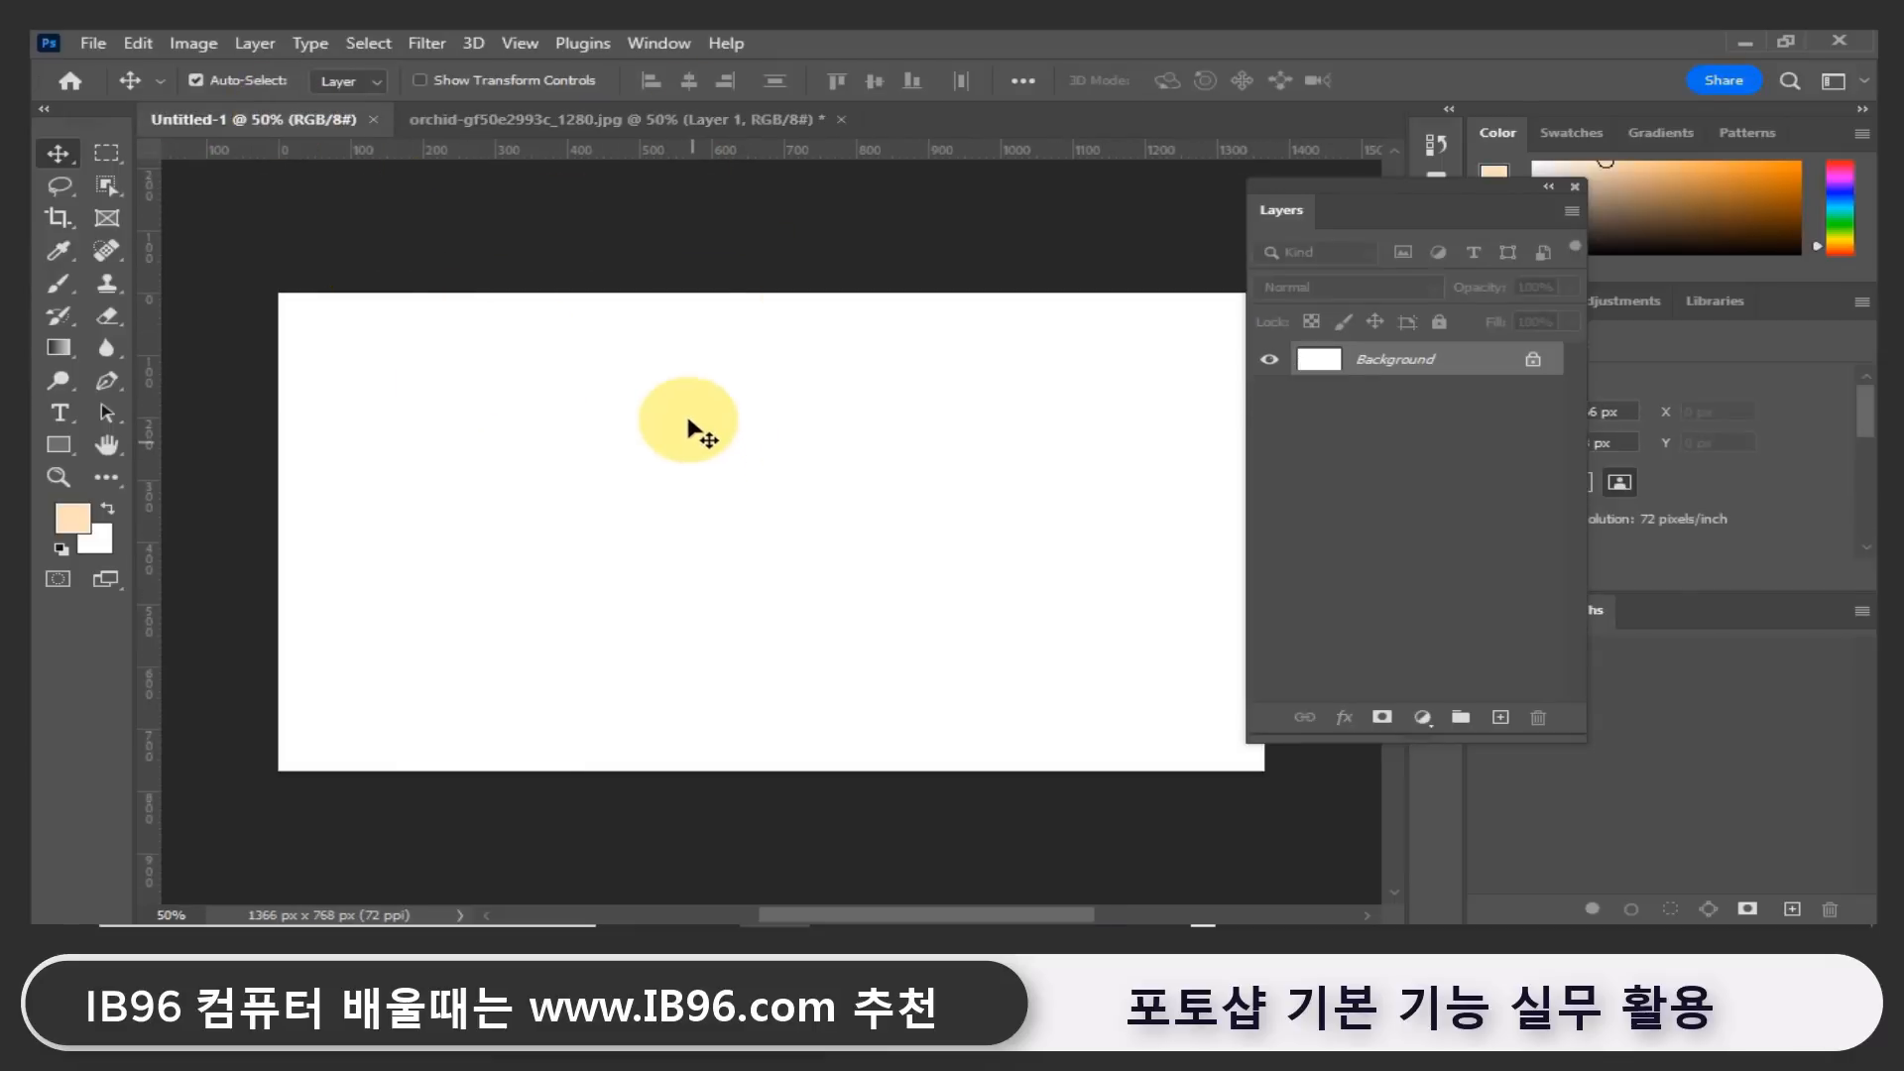
click(669, 115)
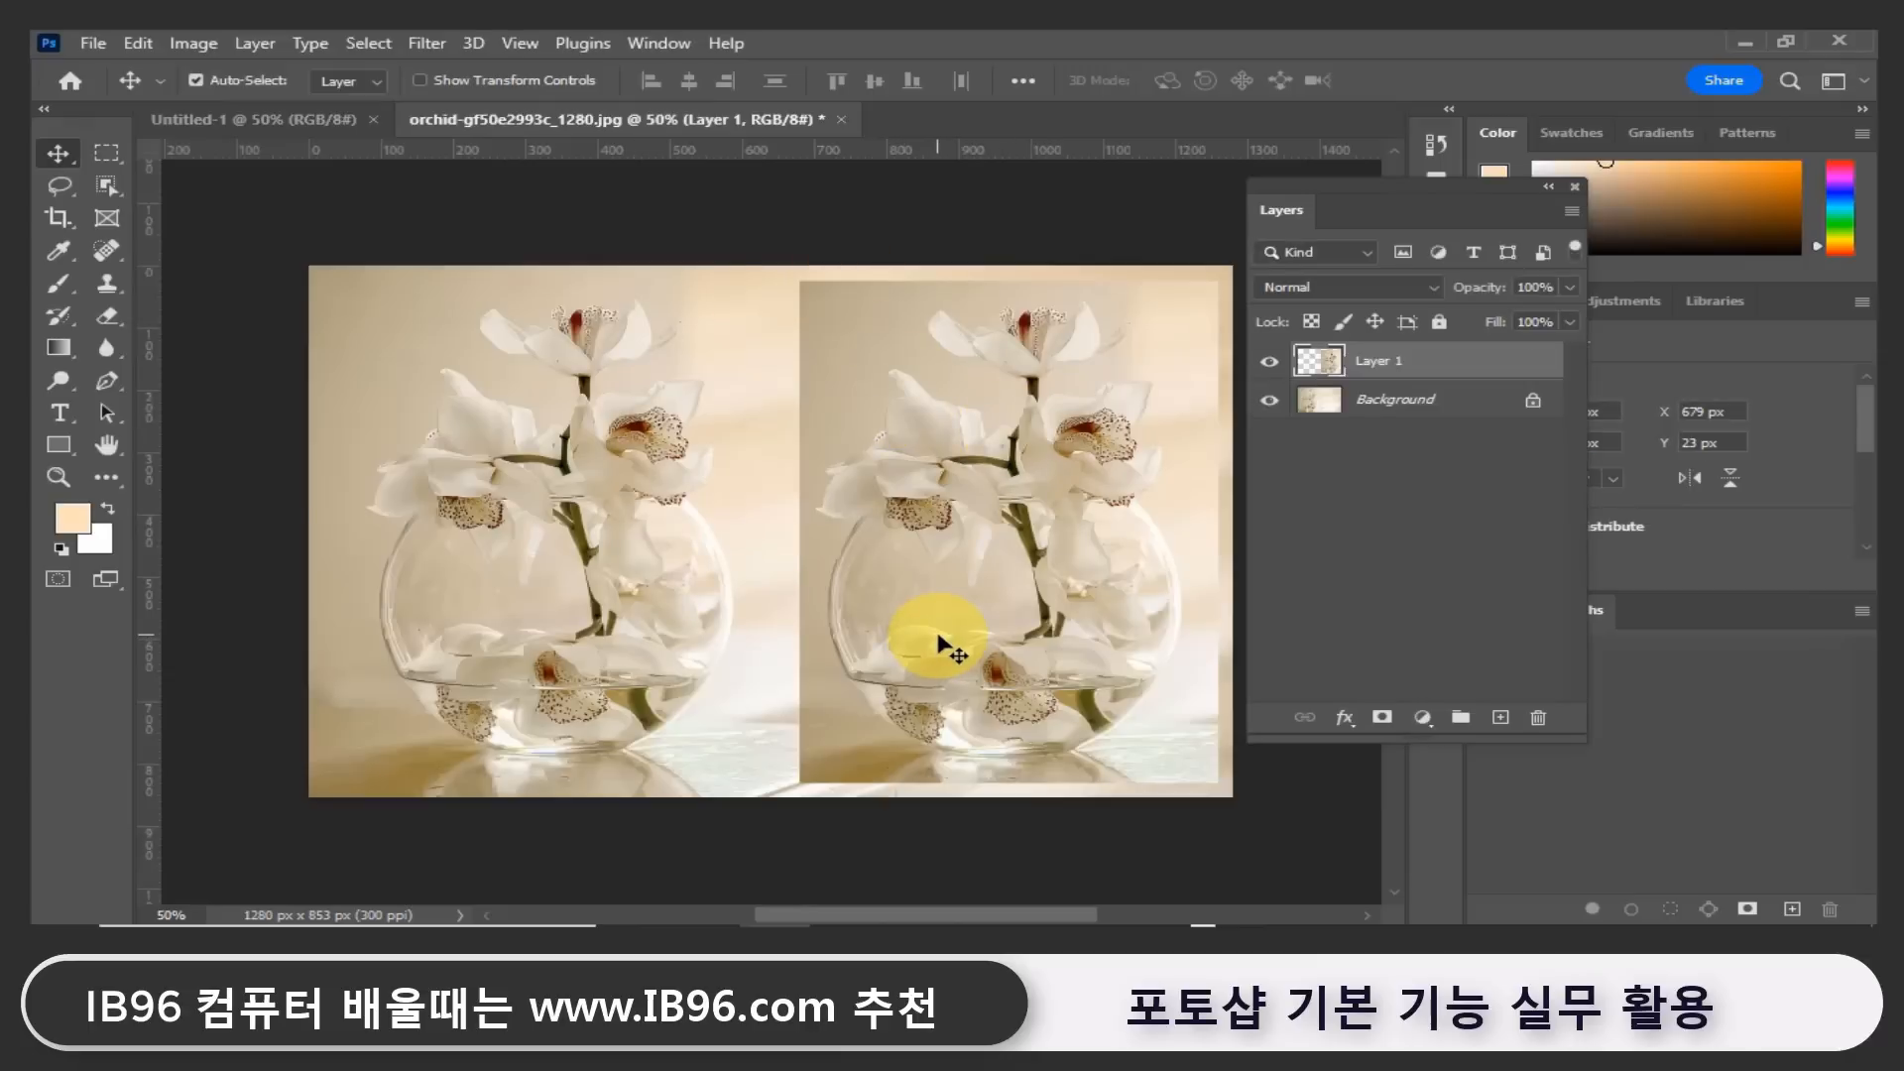
click(298, 121)
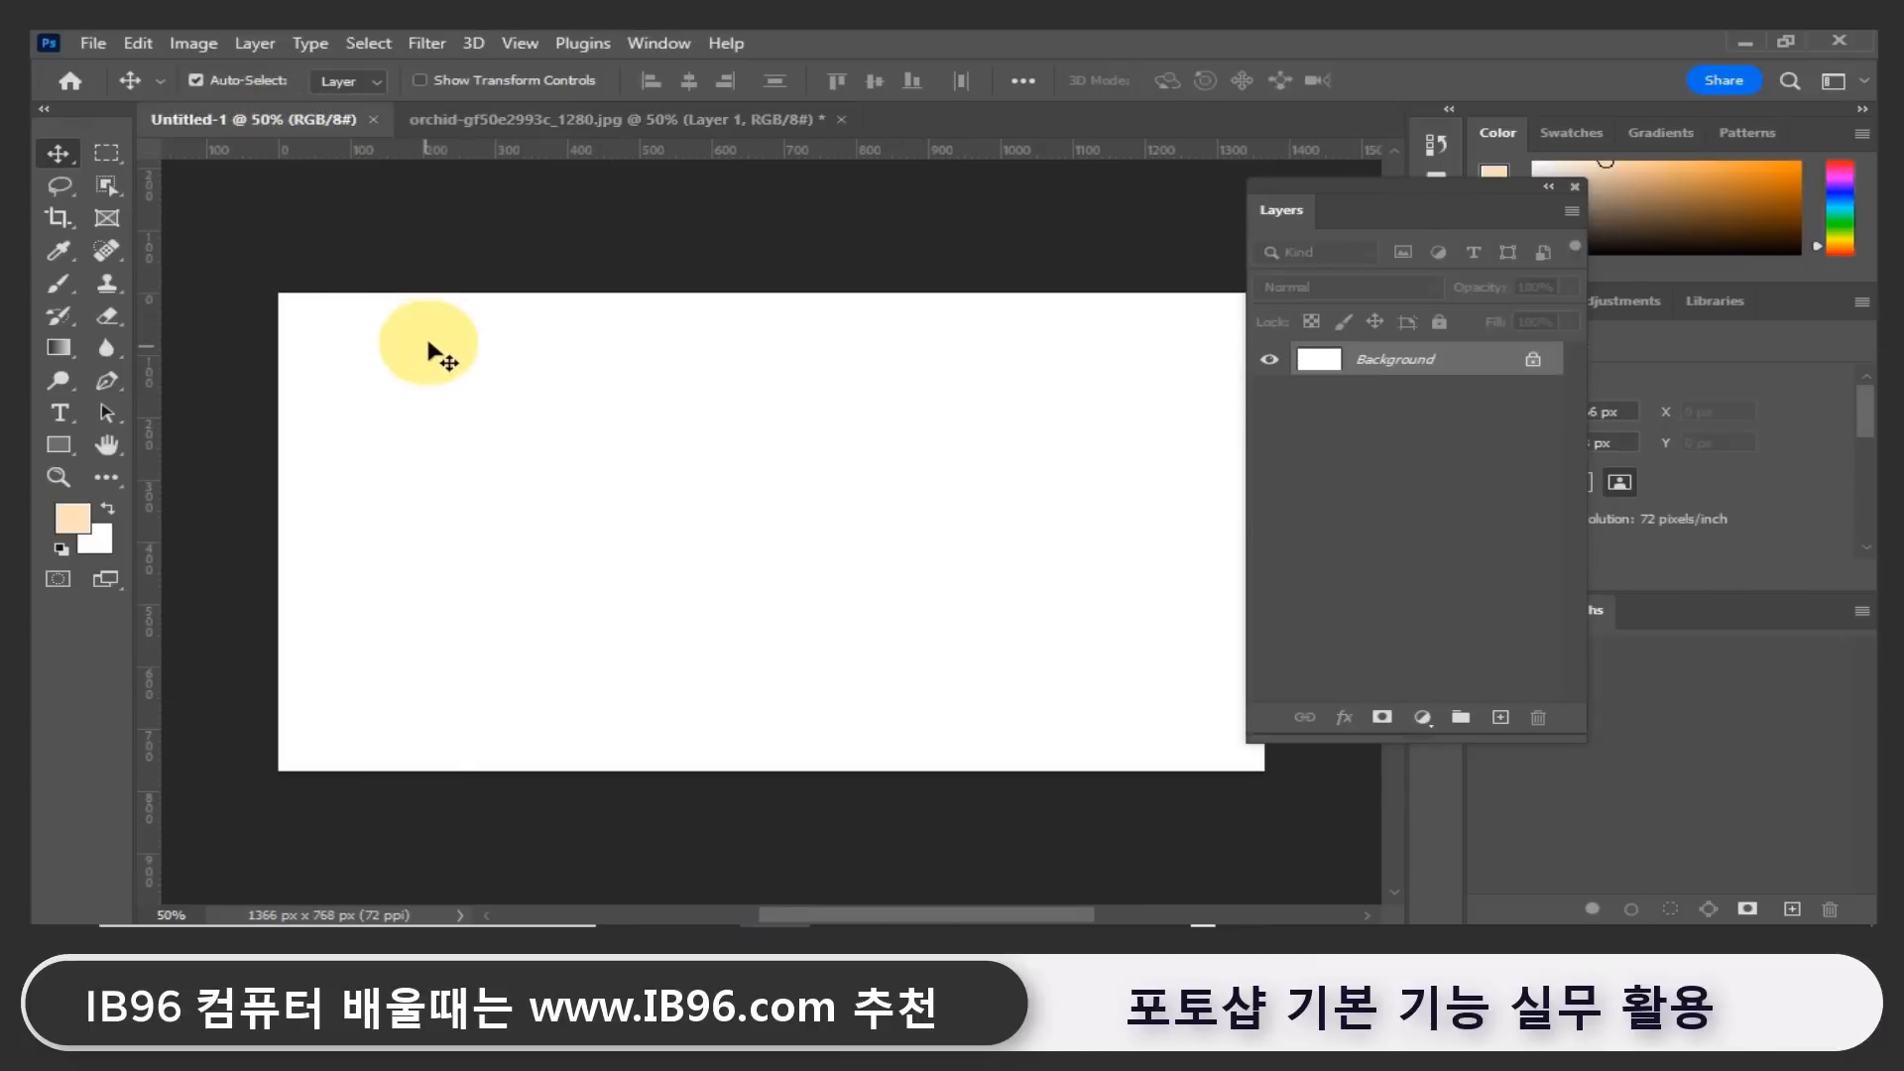
Copy Layer 1 from the orchid photo into the Untitled-1 document.
click(631, 117)
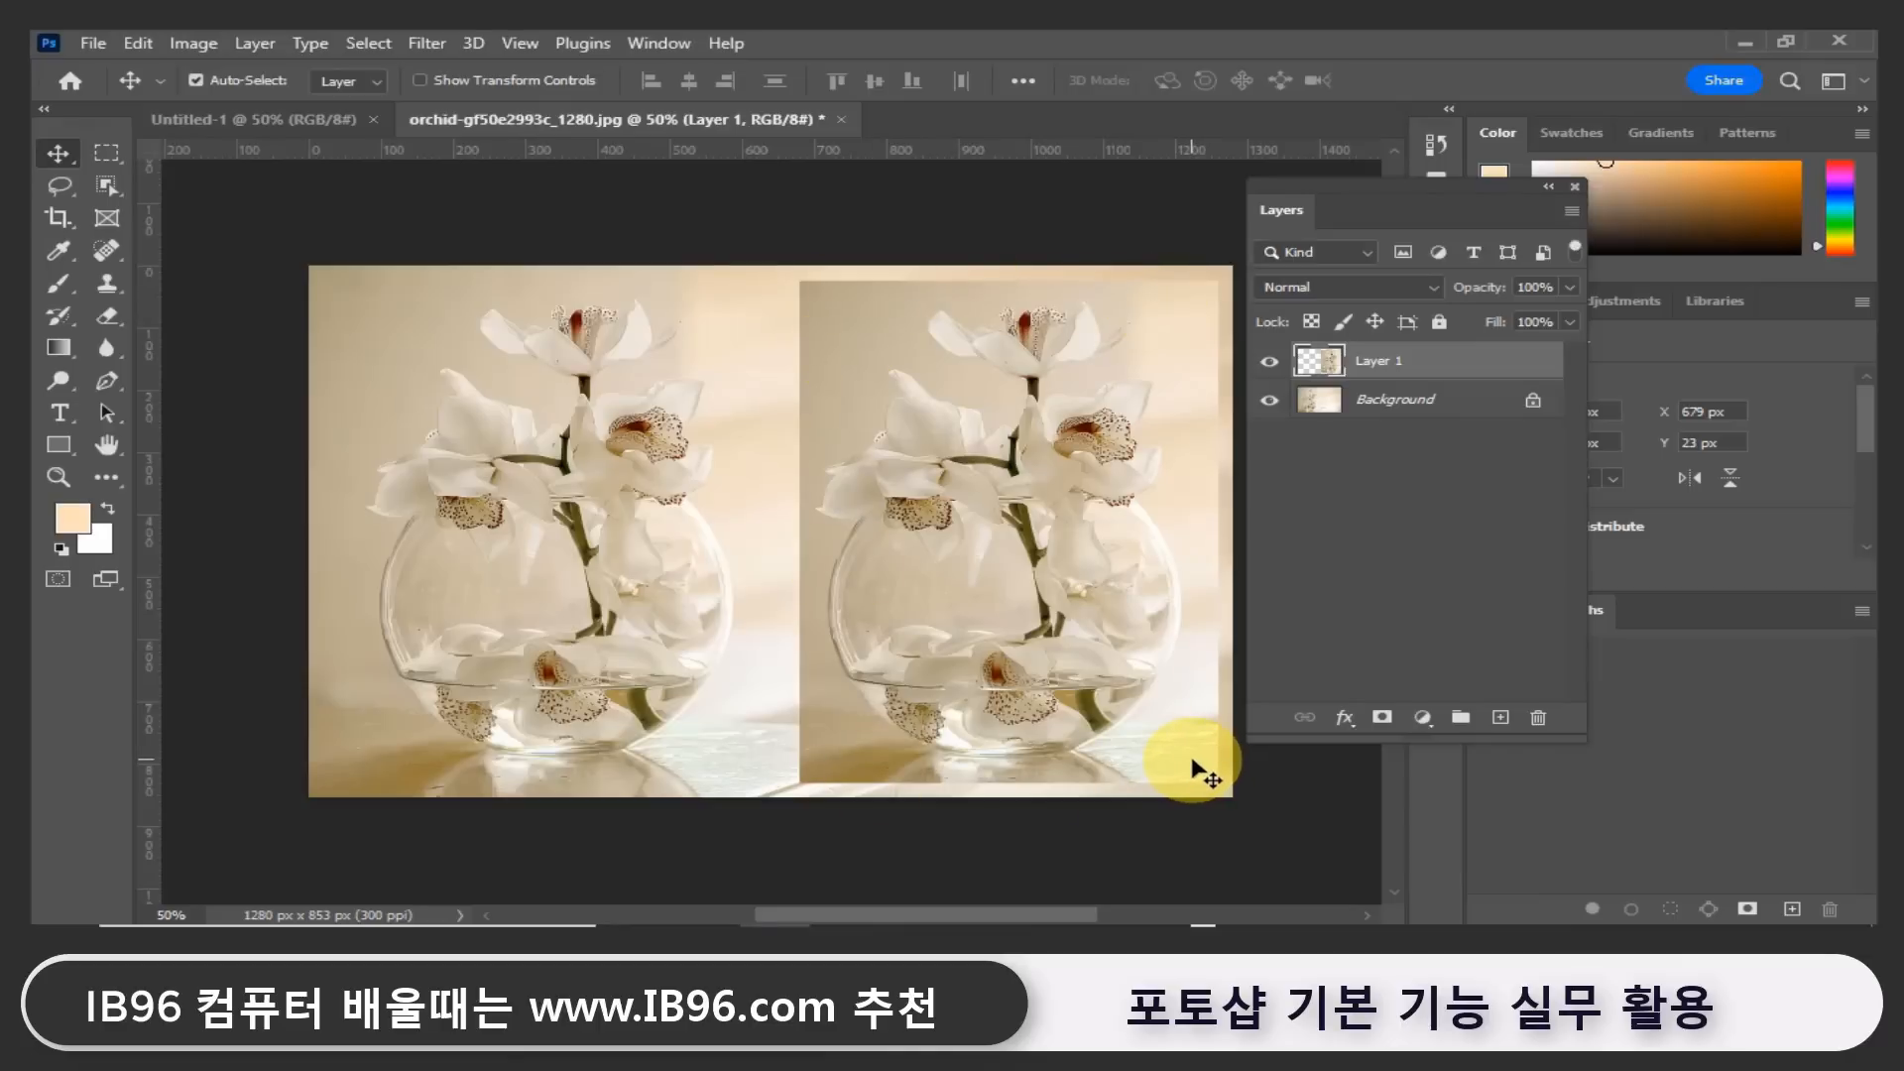
click(260, 117)
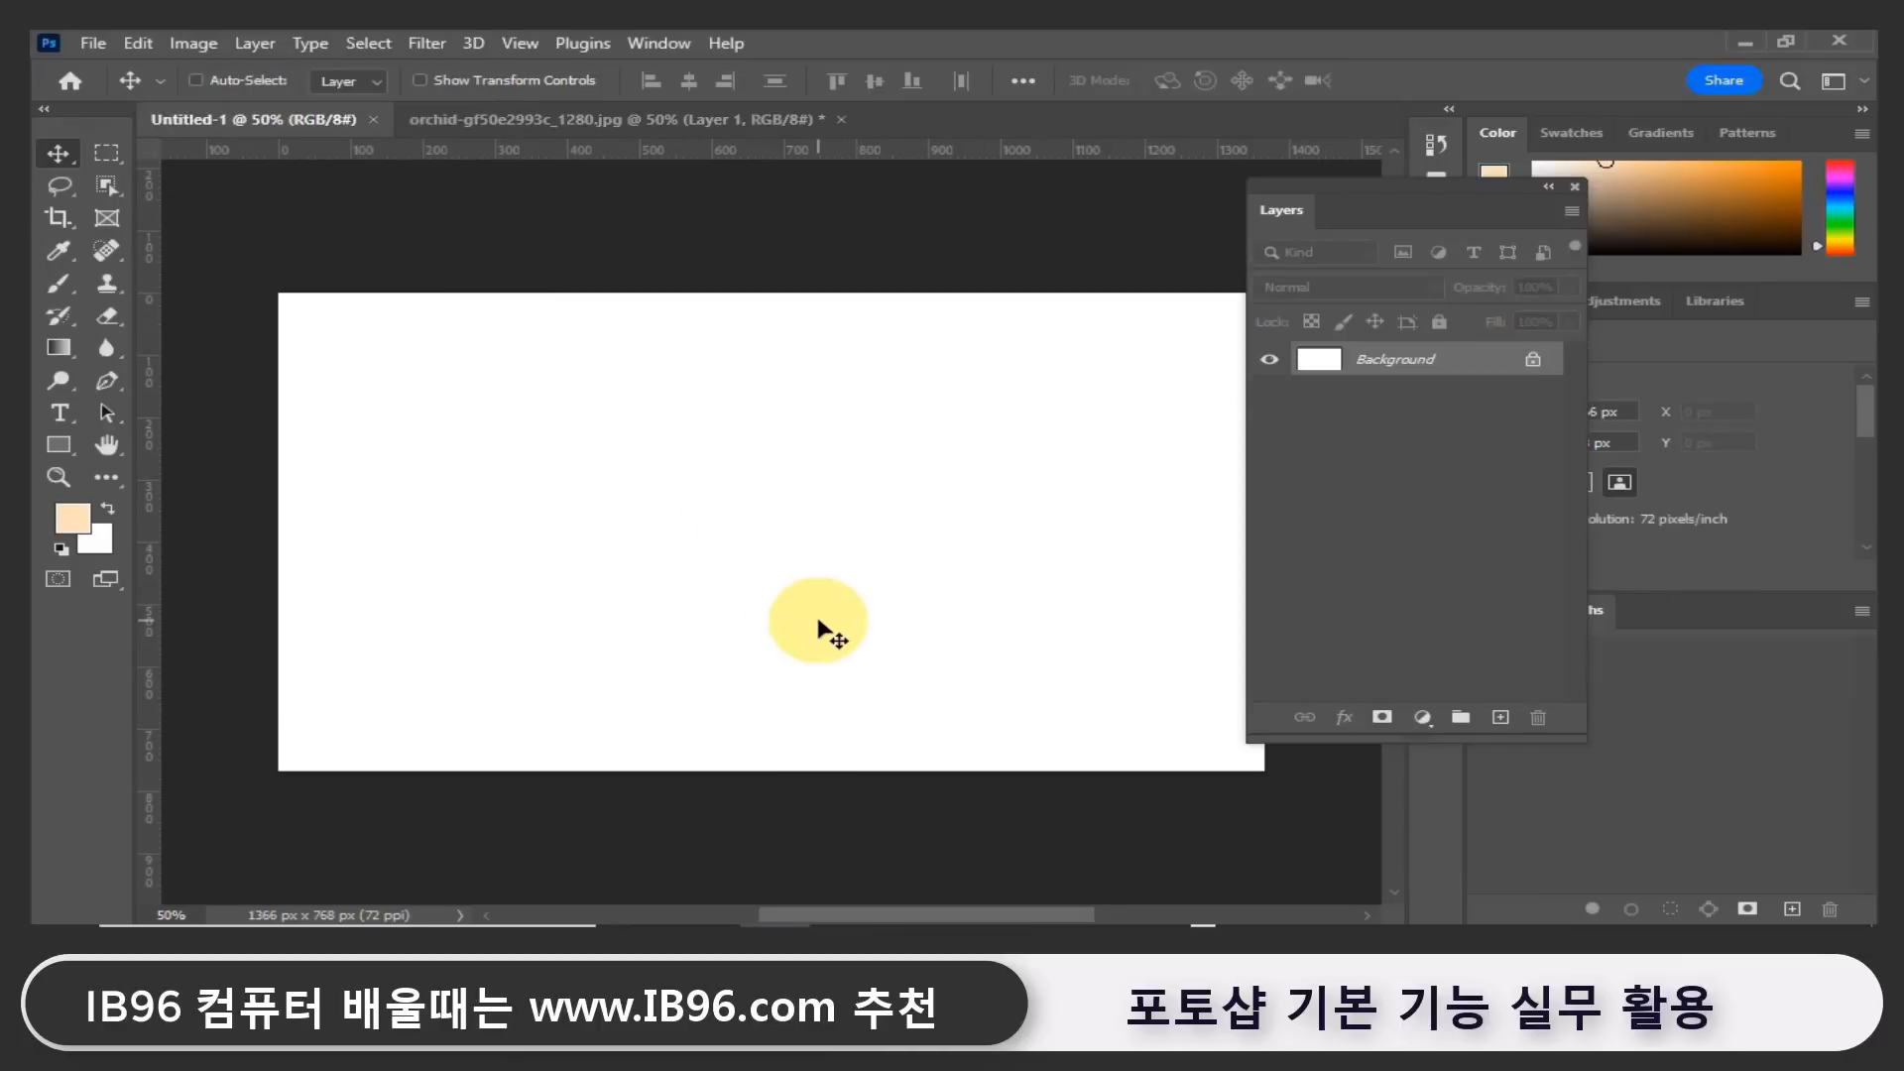
drag(818, 629, 825, 632)
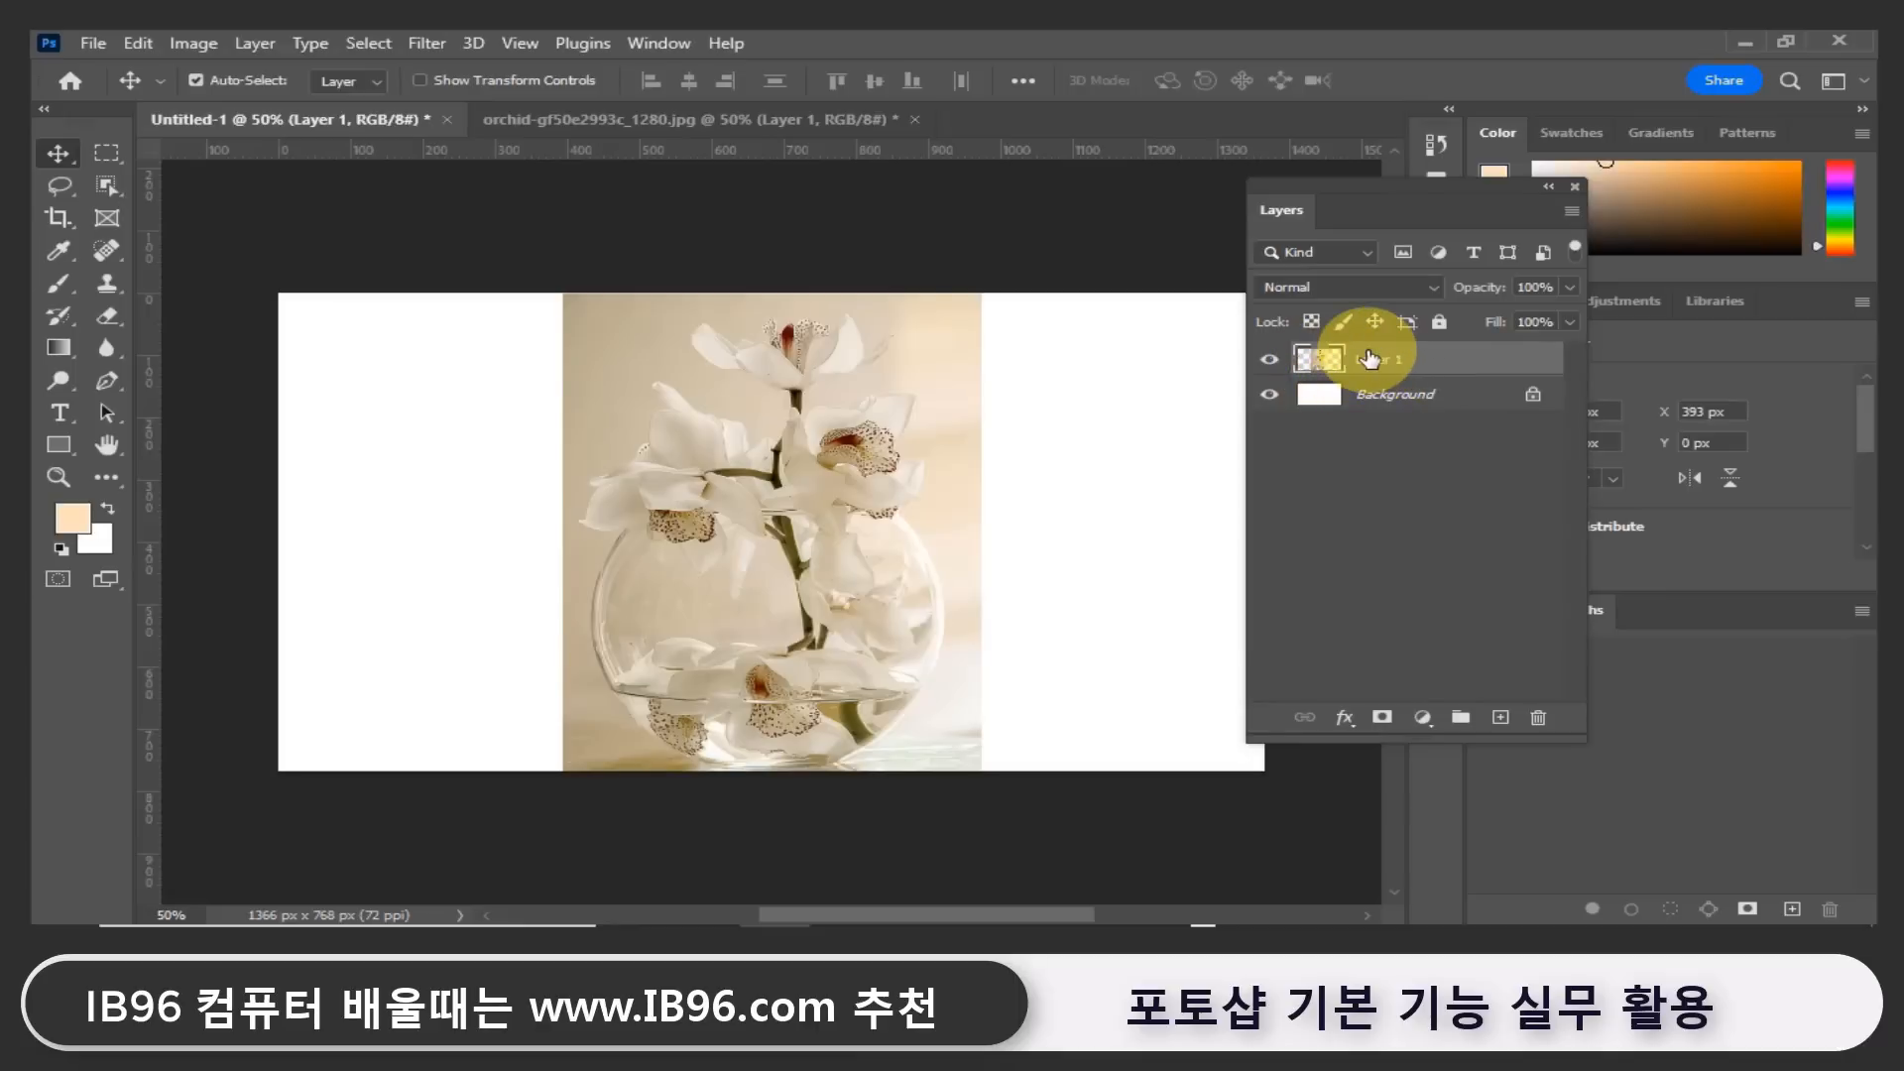
Check Layer 1 in the orchid photo against its copy in Untitled-1, ending on Untitled-1.
drag(1373, 357, 805, 484)
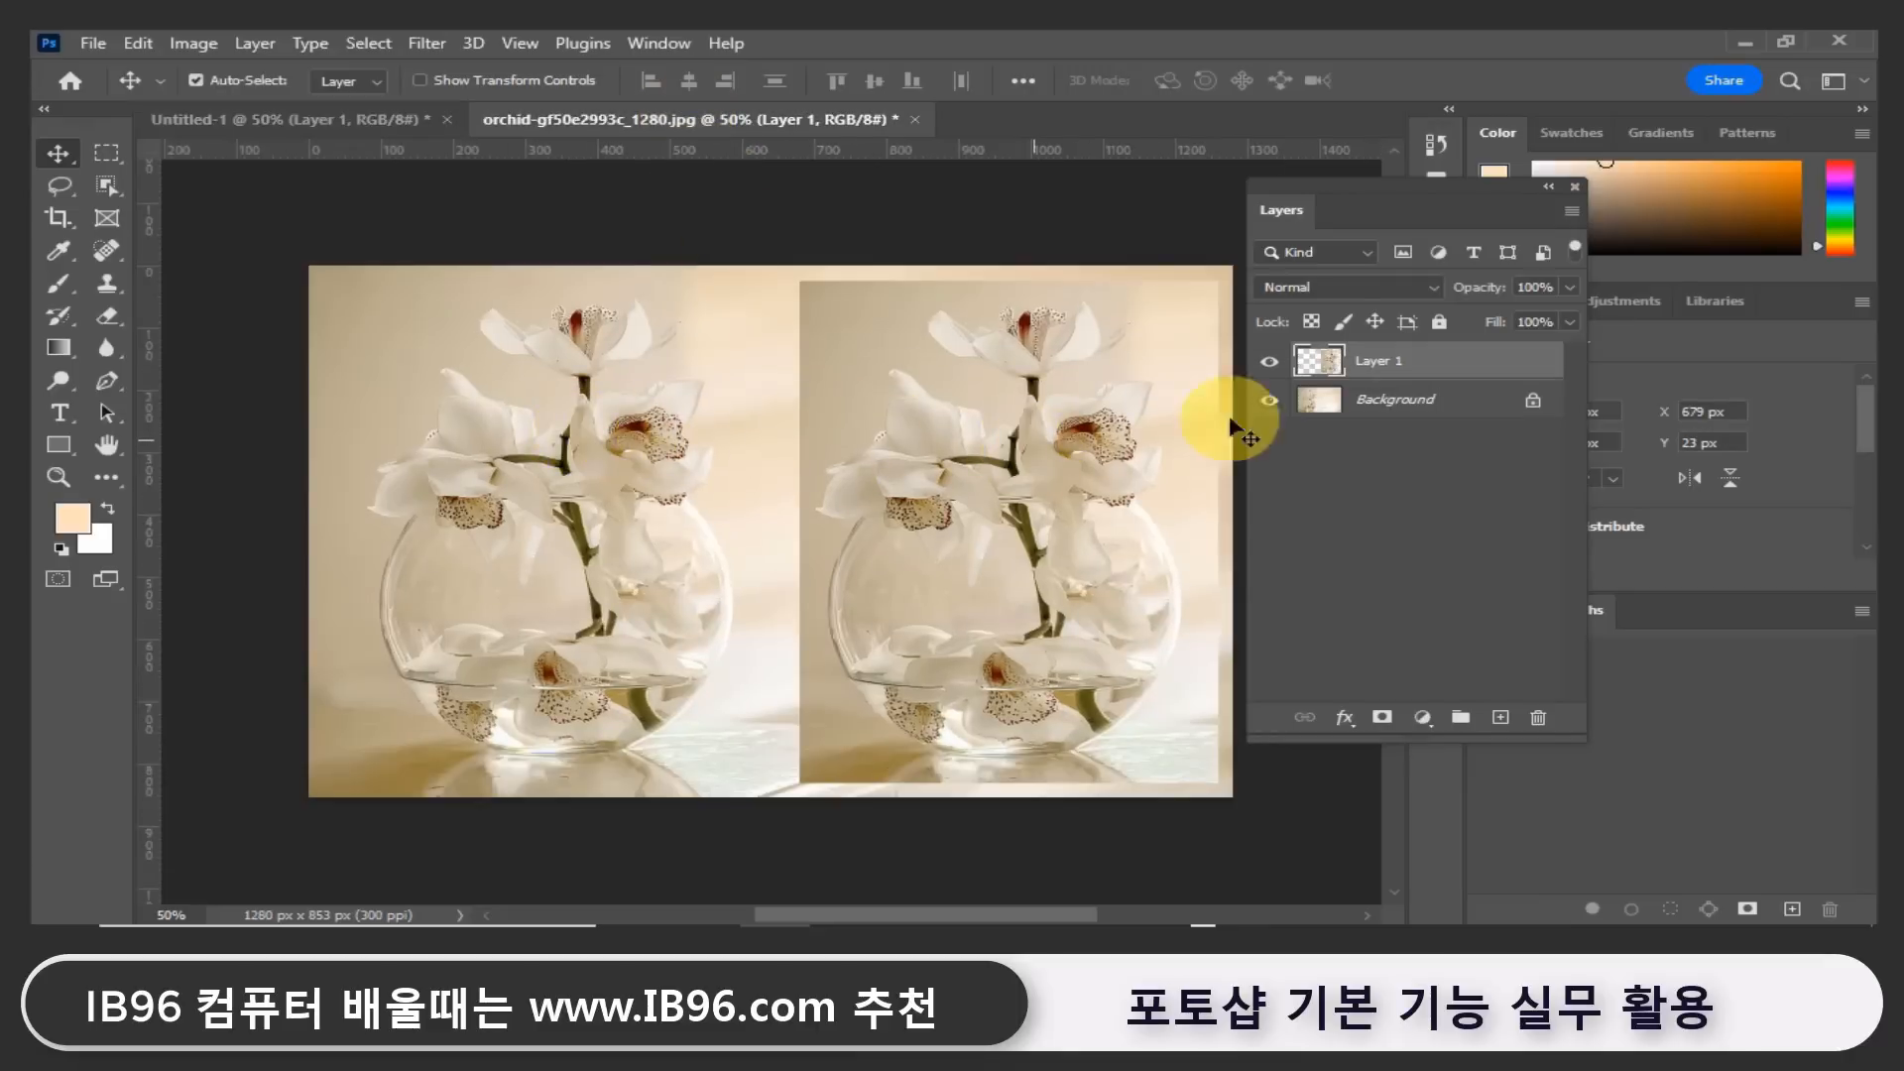
drag(1348, 363, 1356, 382)
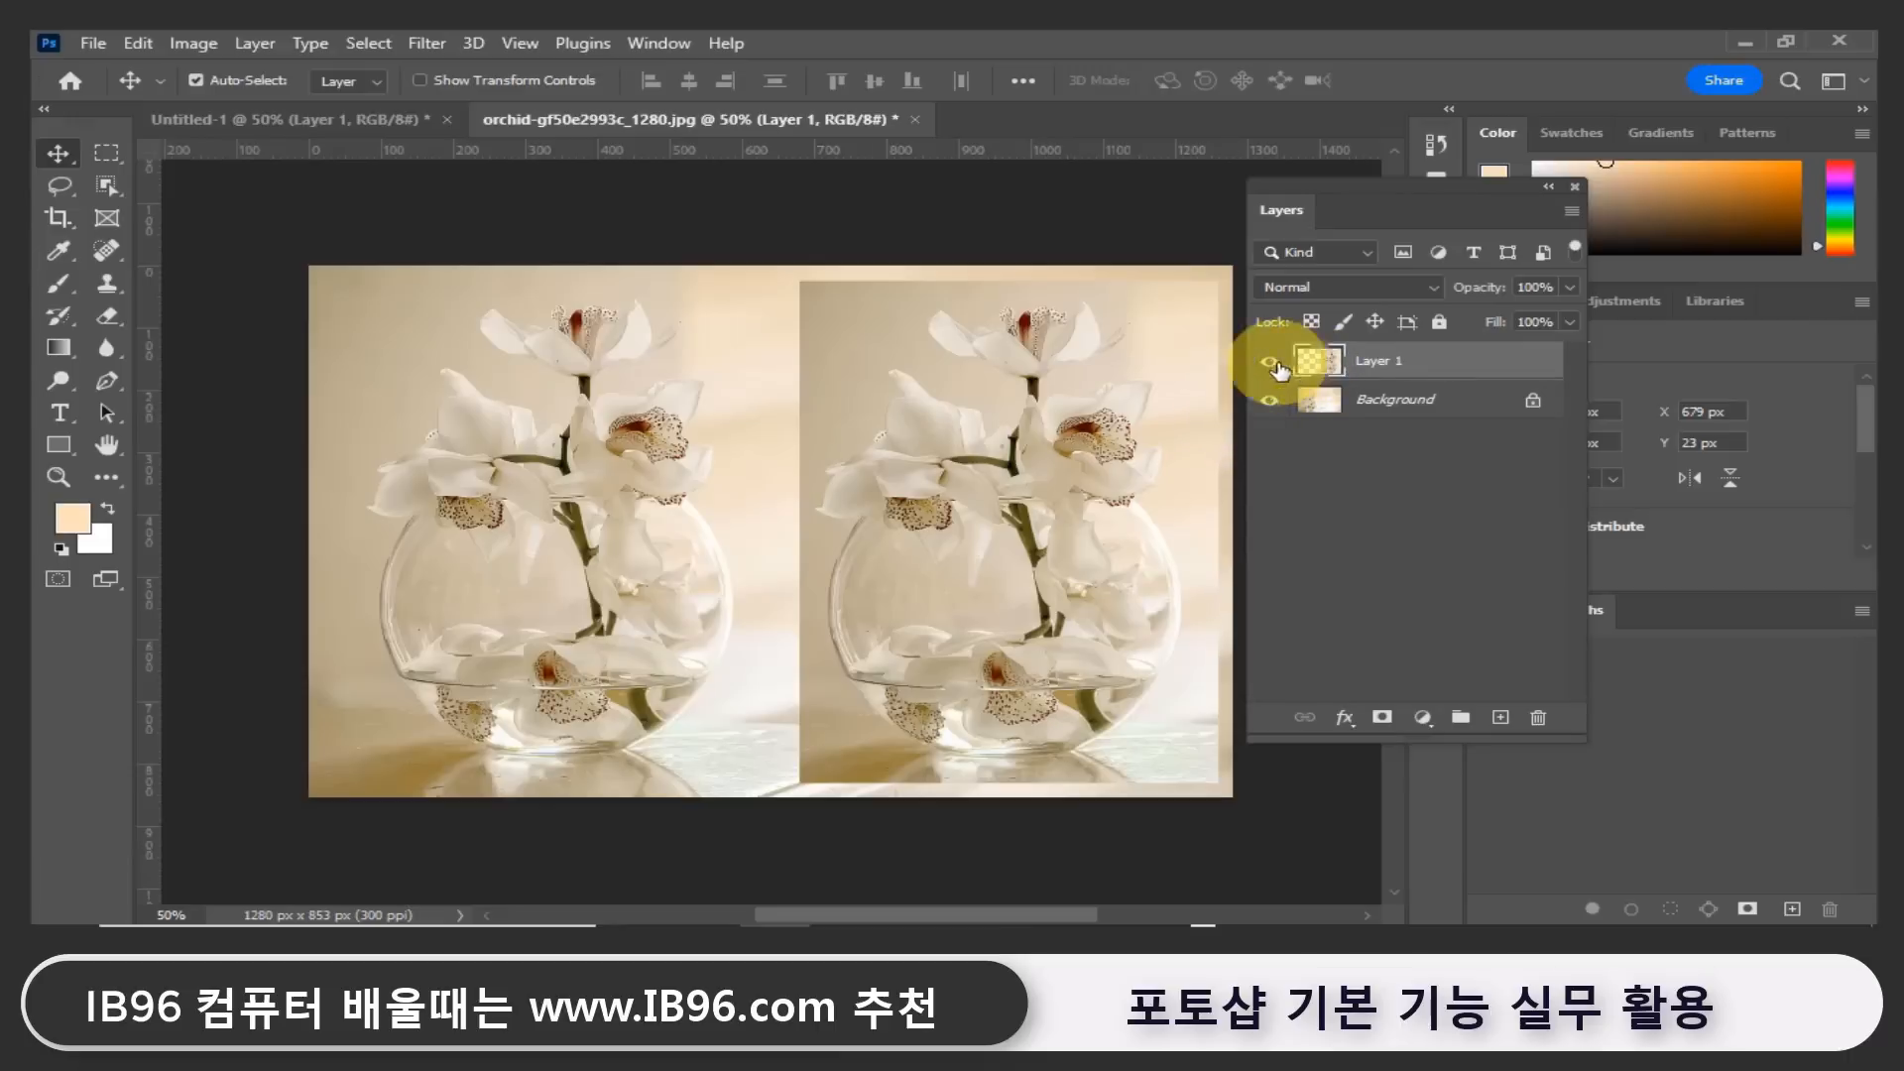
click(403, 116)
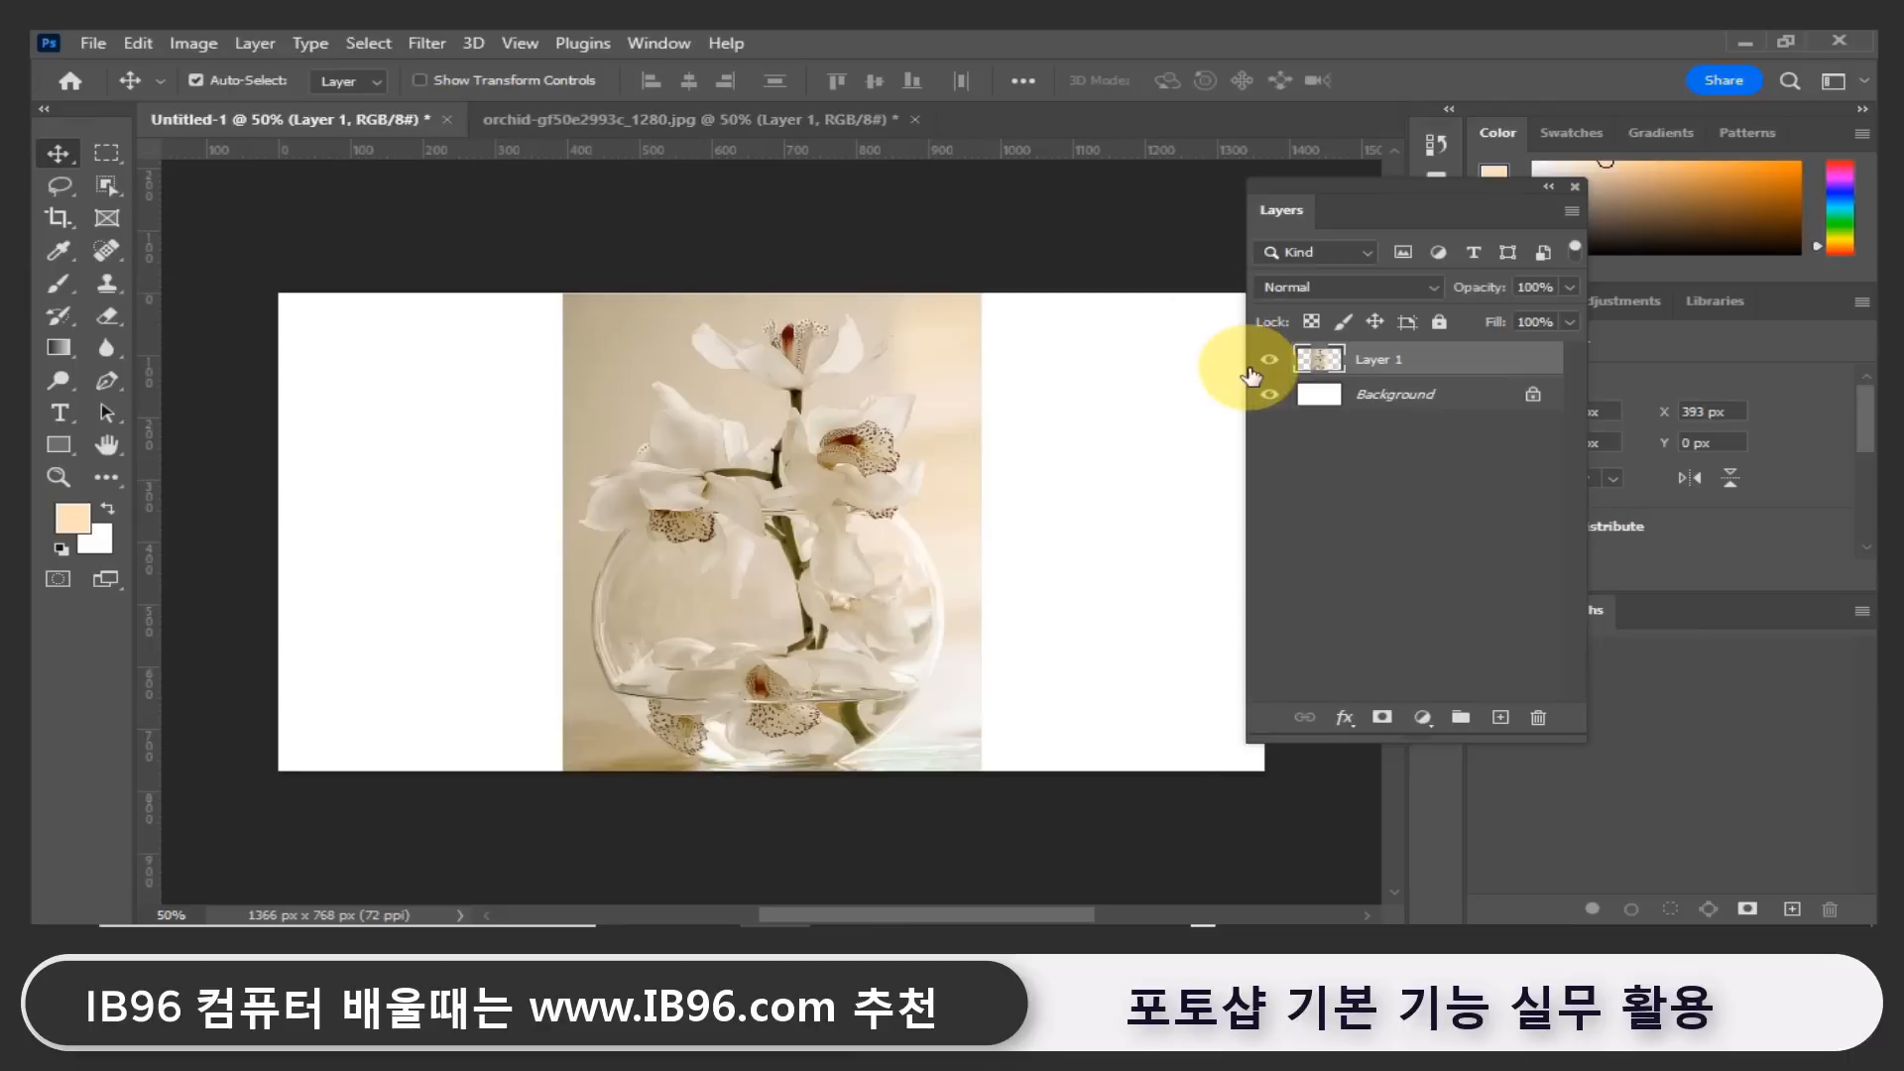
Move the copied vase layer toward the right of the Untitled-1 canvas, to about X 627 px, Y 18 px.
drag(769, 387, 1027, 413)
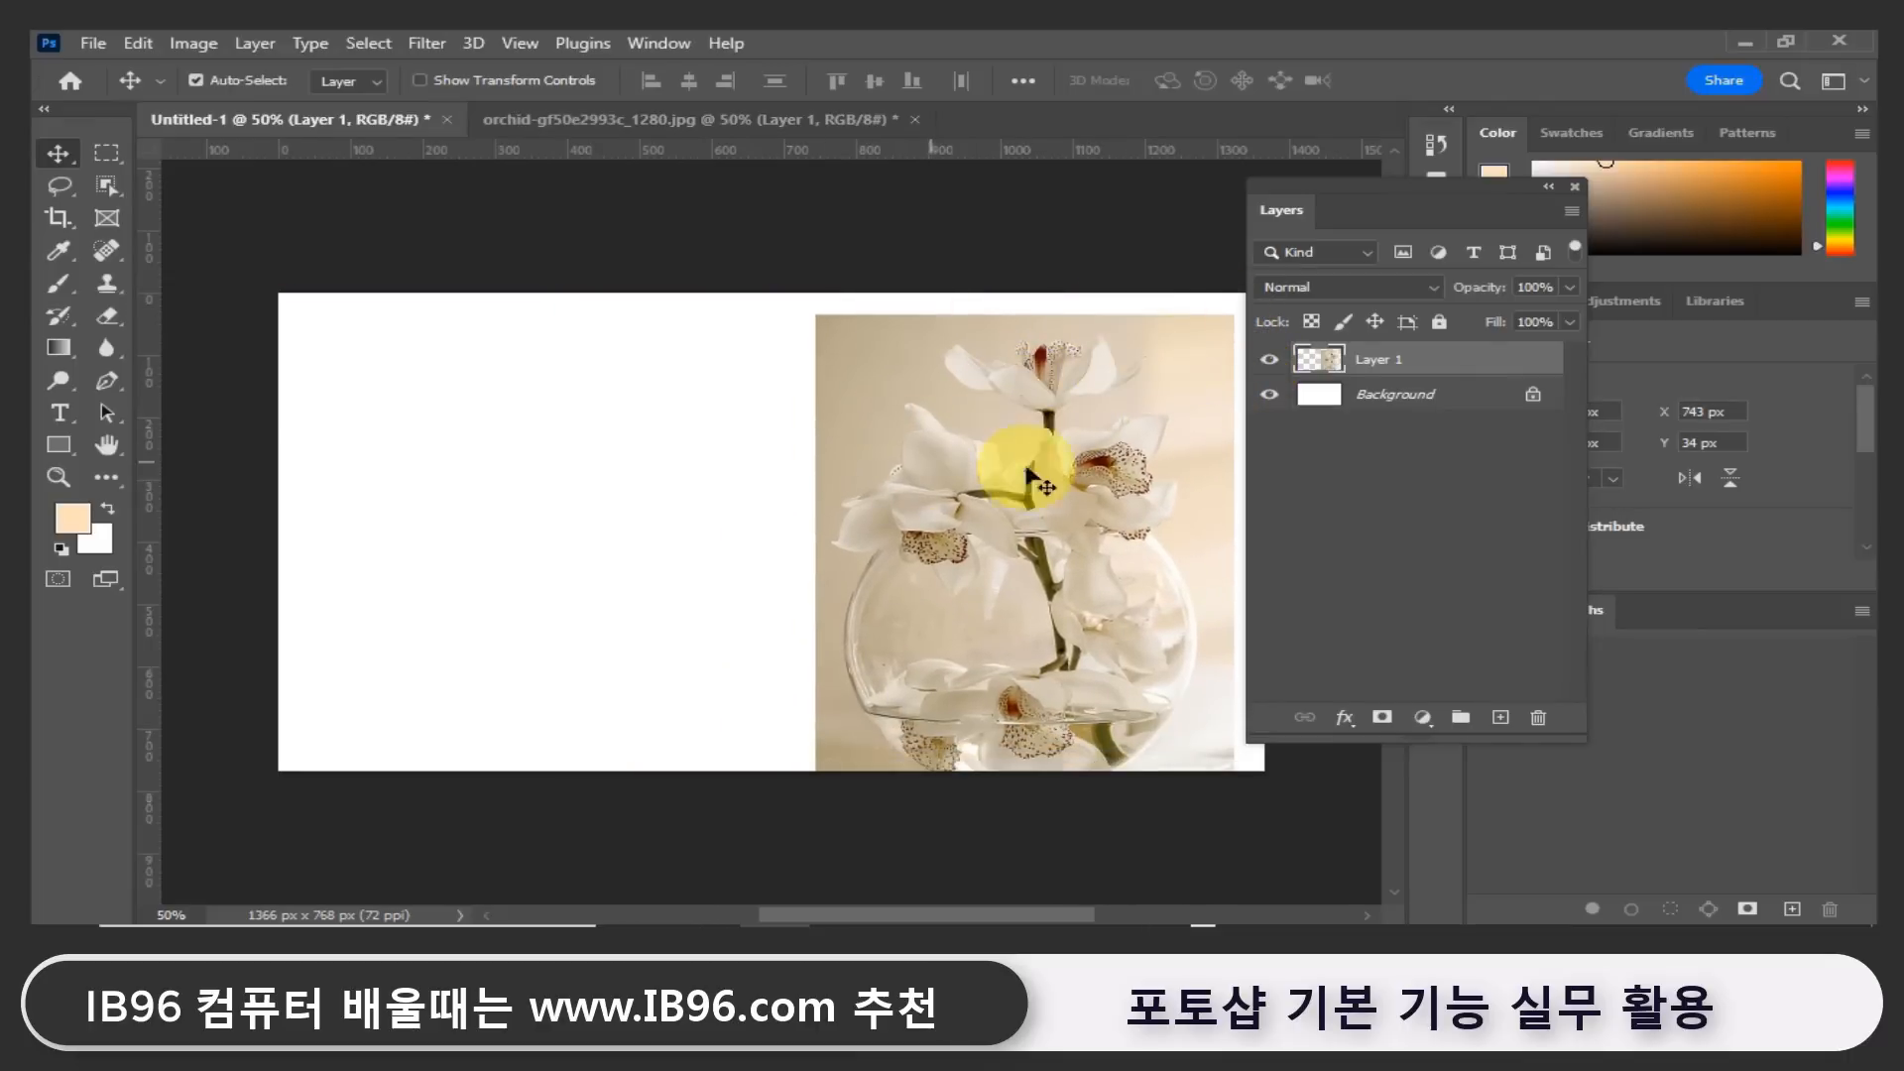
mouse_move(1095, 532)
mouse_down()
mouse_move(977, 555)
mouse_move(761, 520)
mouse_move(1087, 536)
mouse_up()
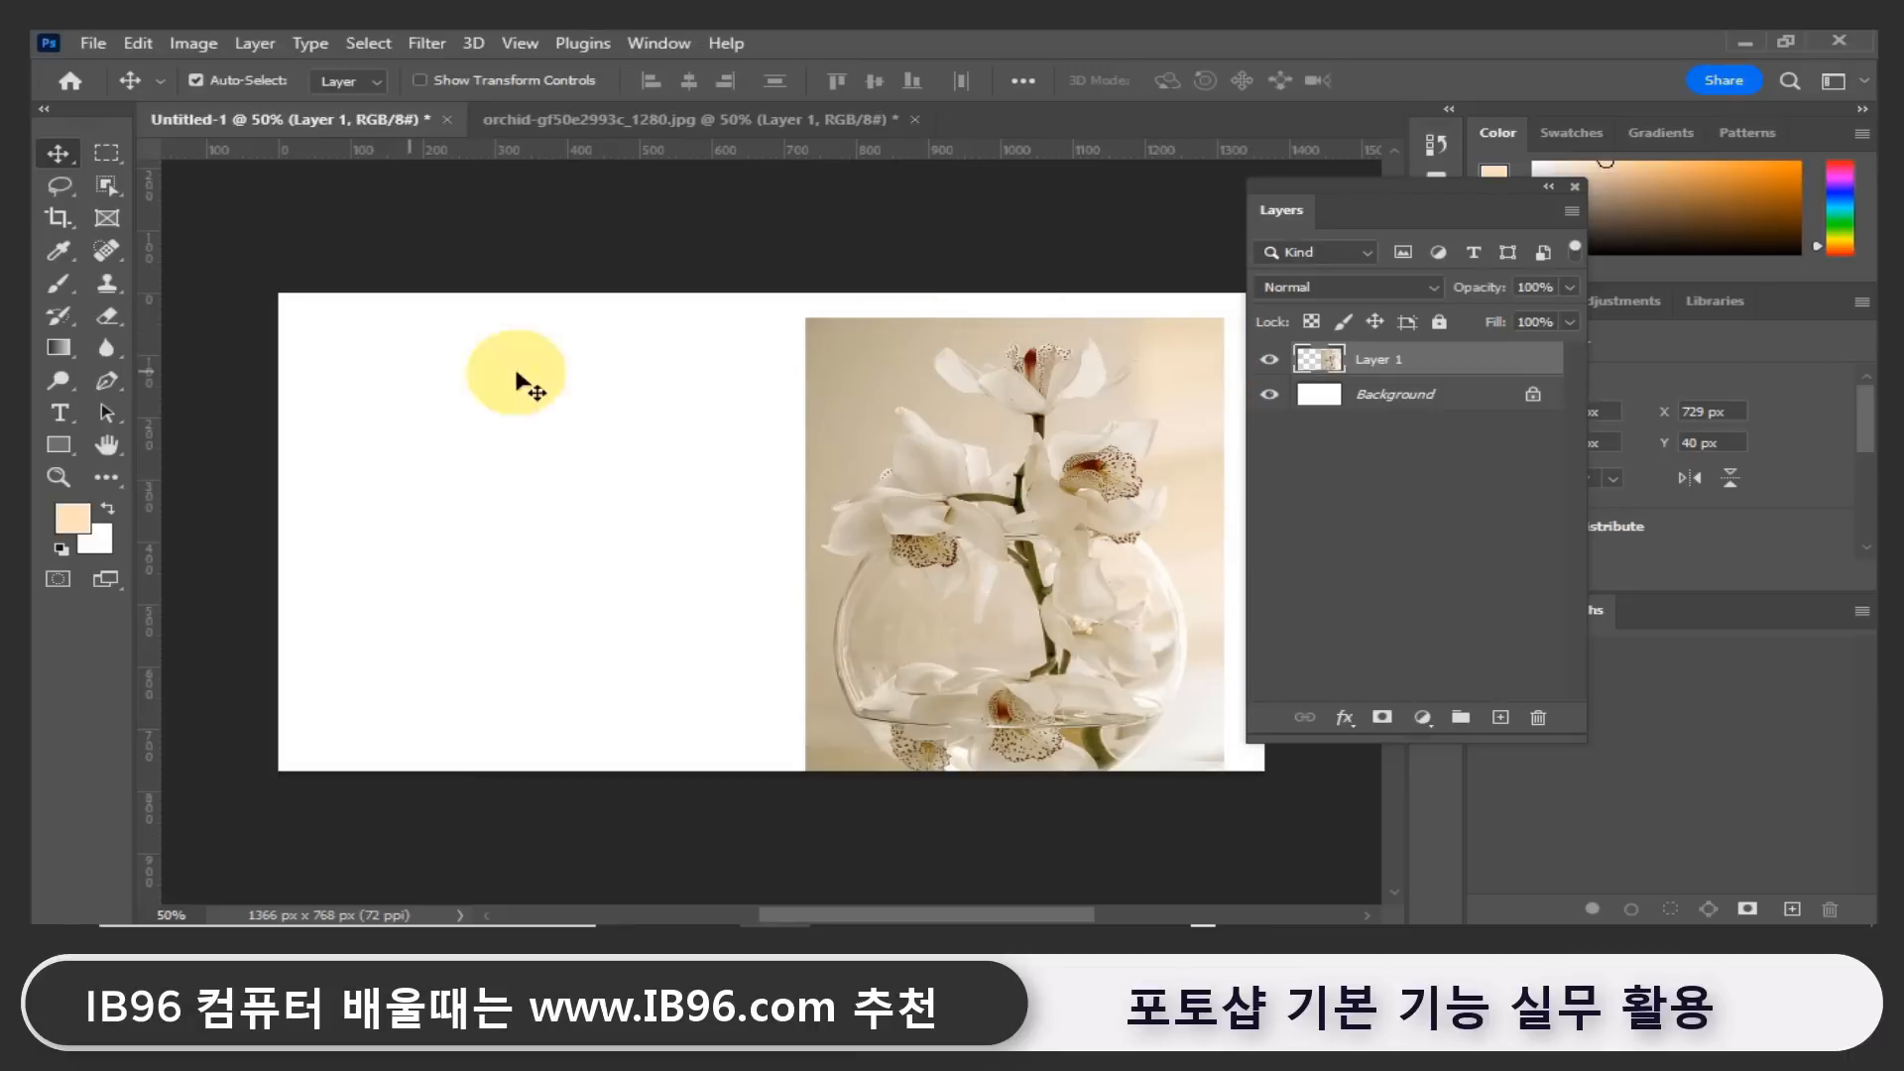
drag(967, 436, 899, 434)
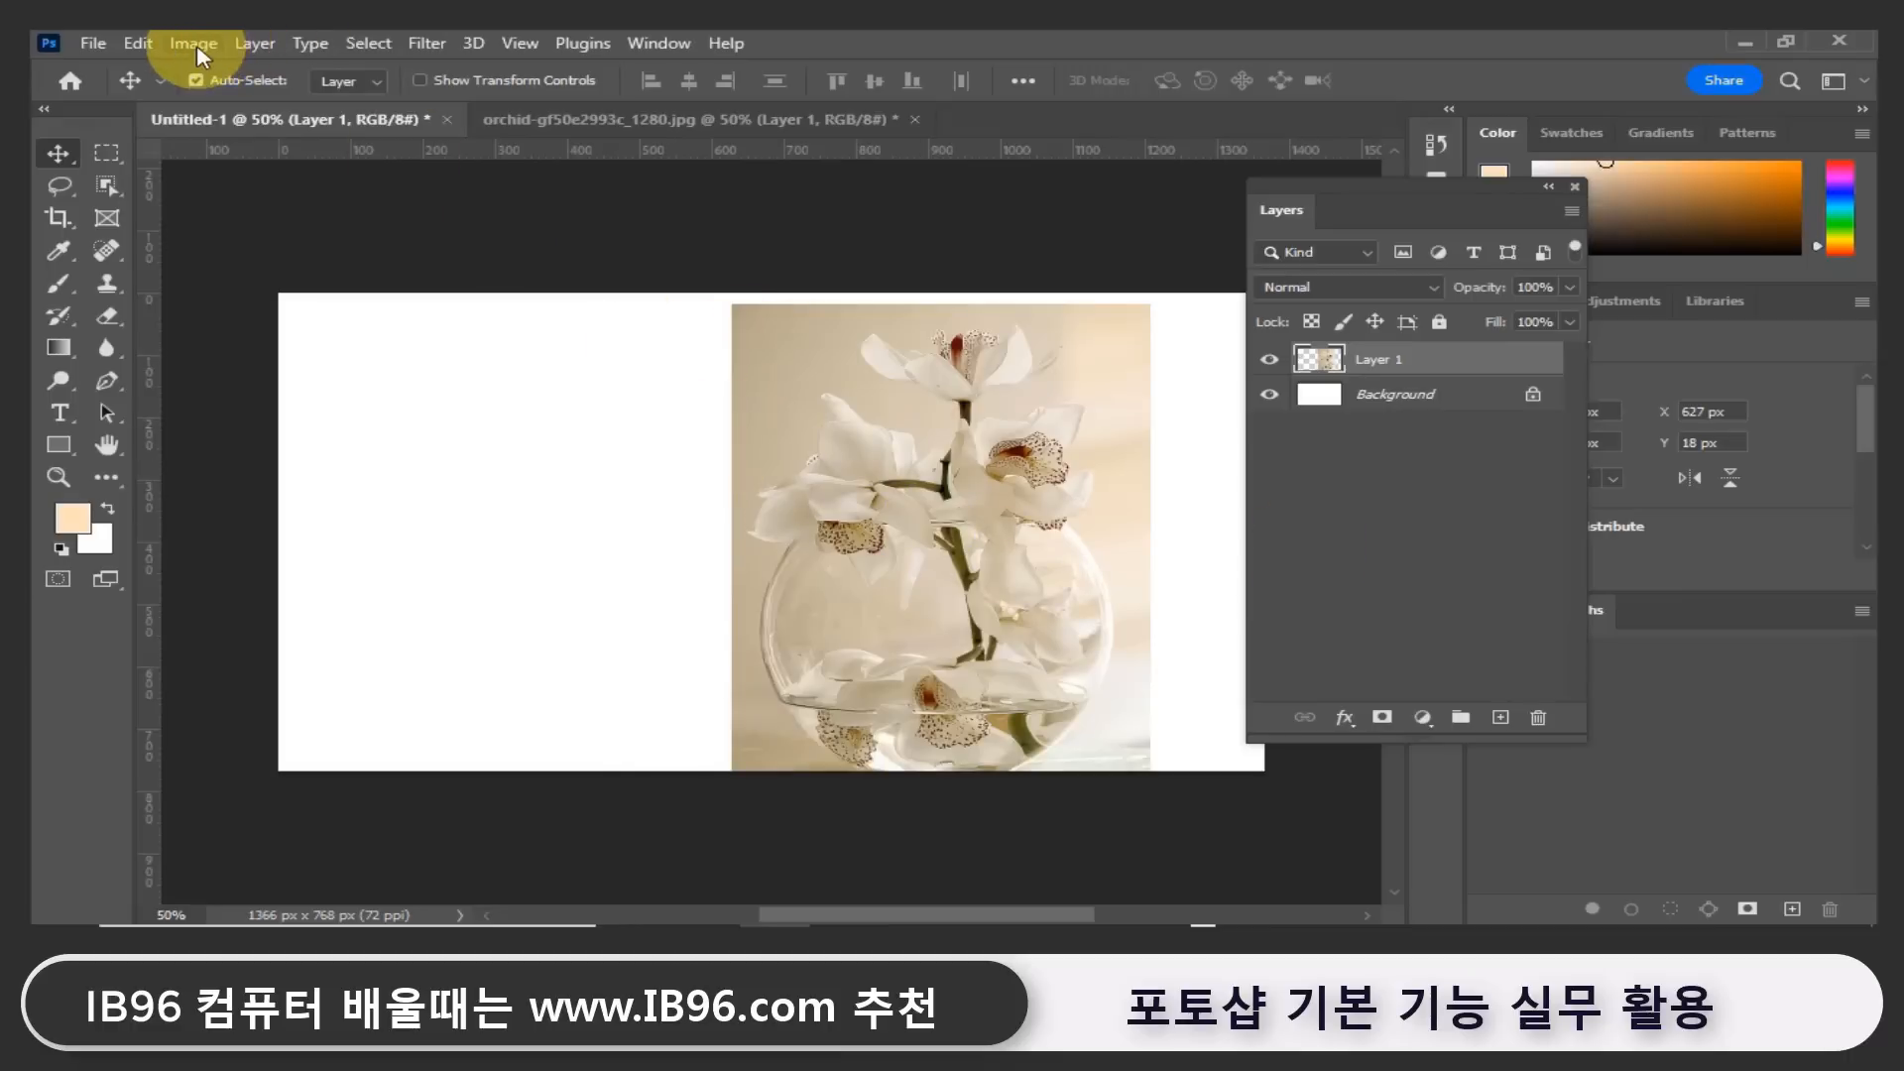
Free Transform Layer 1 proportionally to about 74% and place it fully inside the canvas, centred at about X 1073 px, Y 384 px.
click(239, 46)
click(239, 47)
click(138, 43)
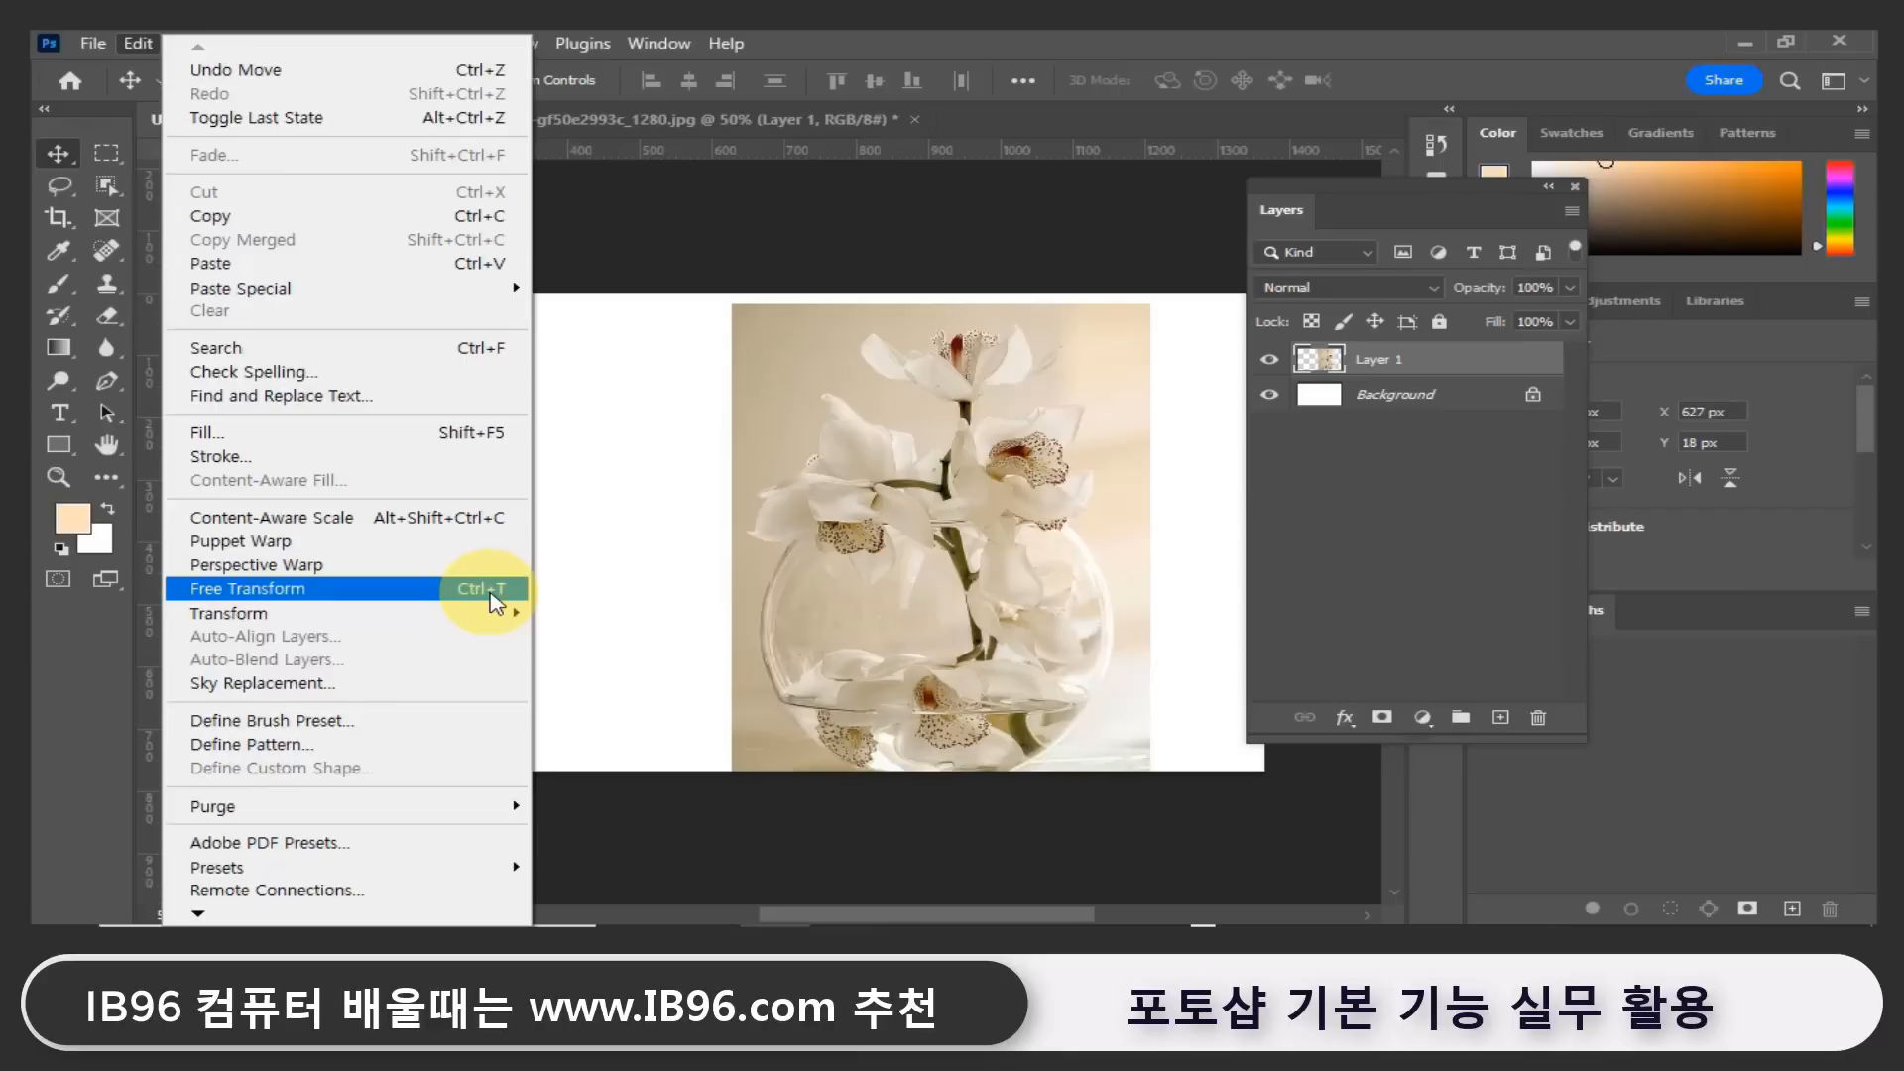
click(993, 29)
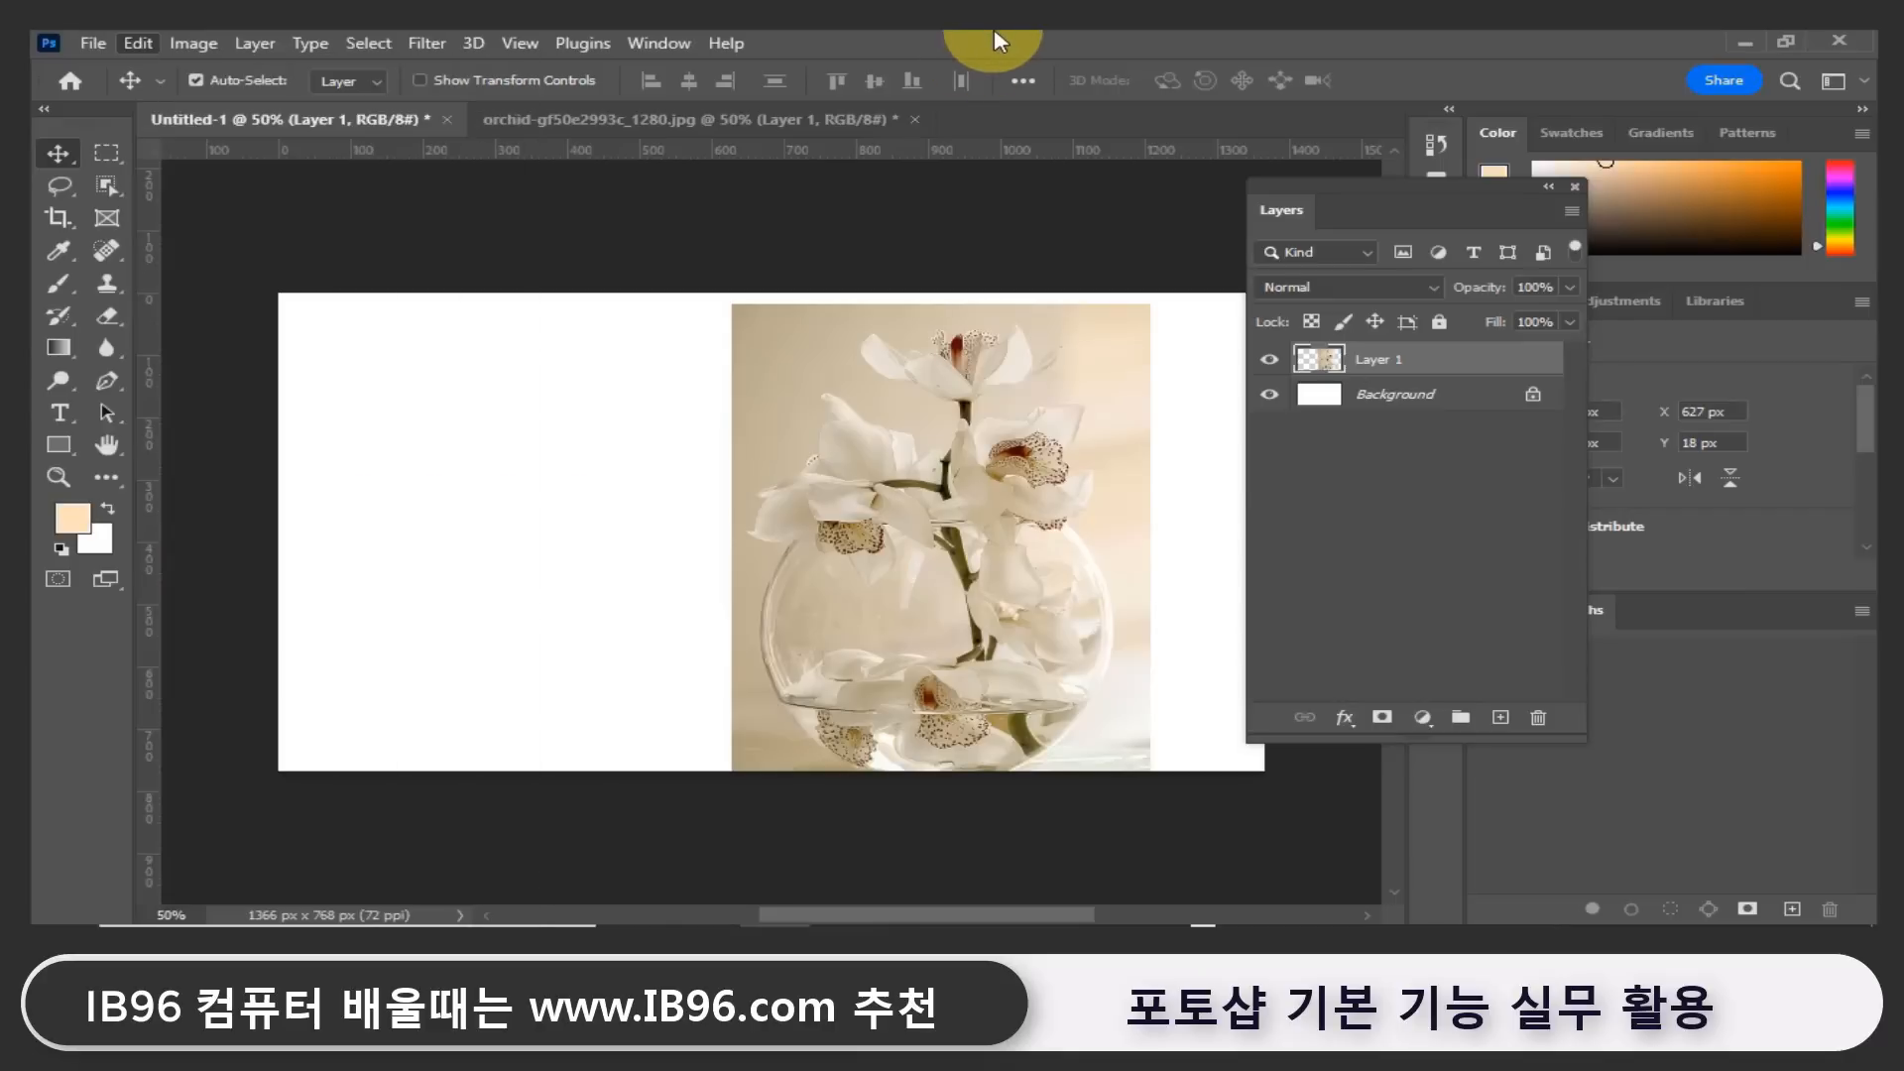
key(ctrl)
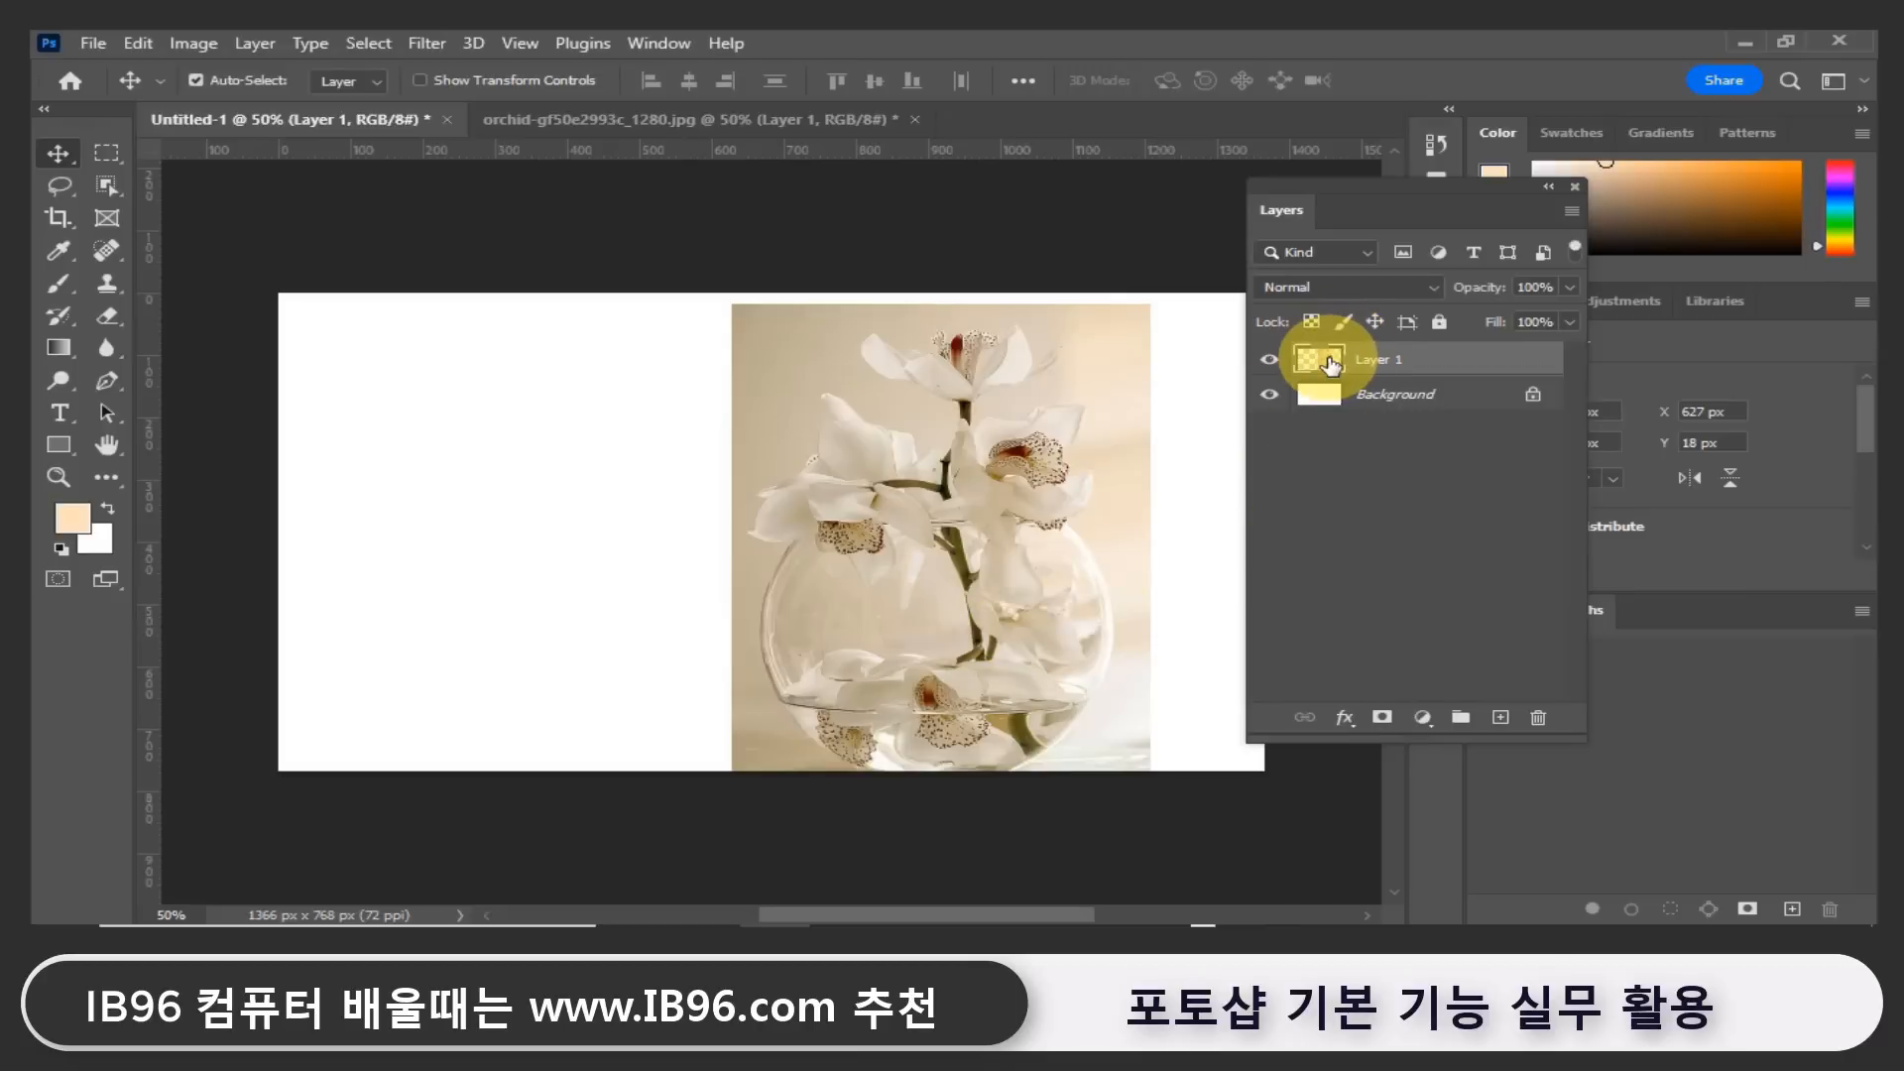
key(ctrl+t)
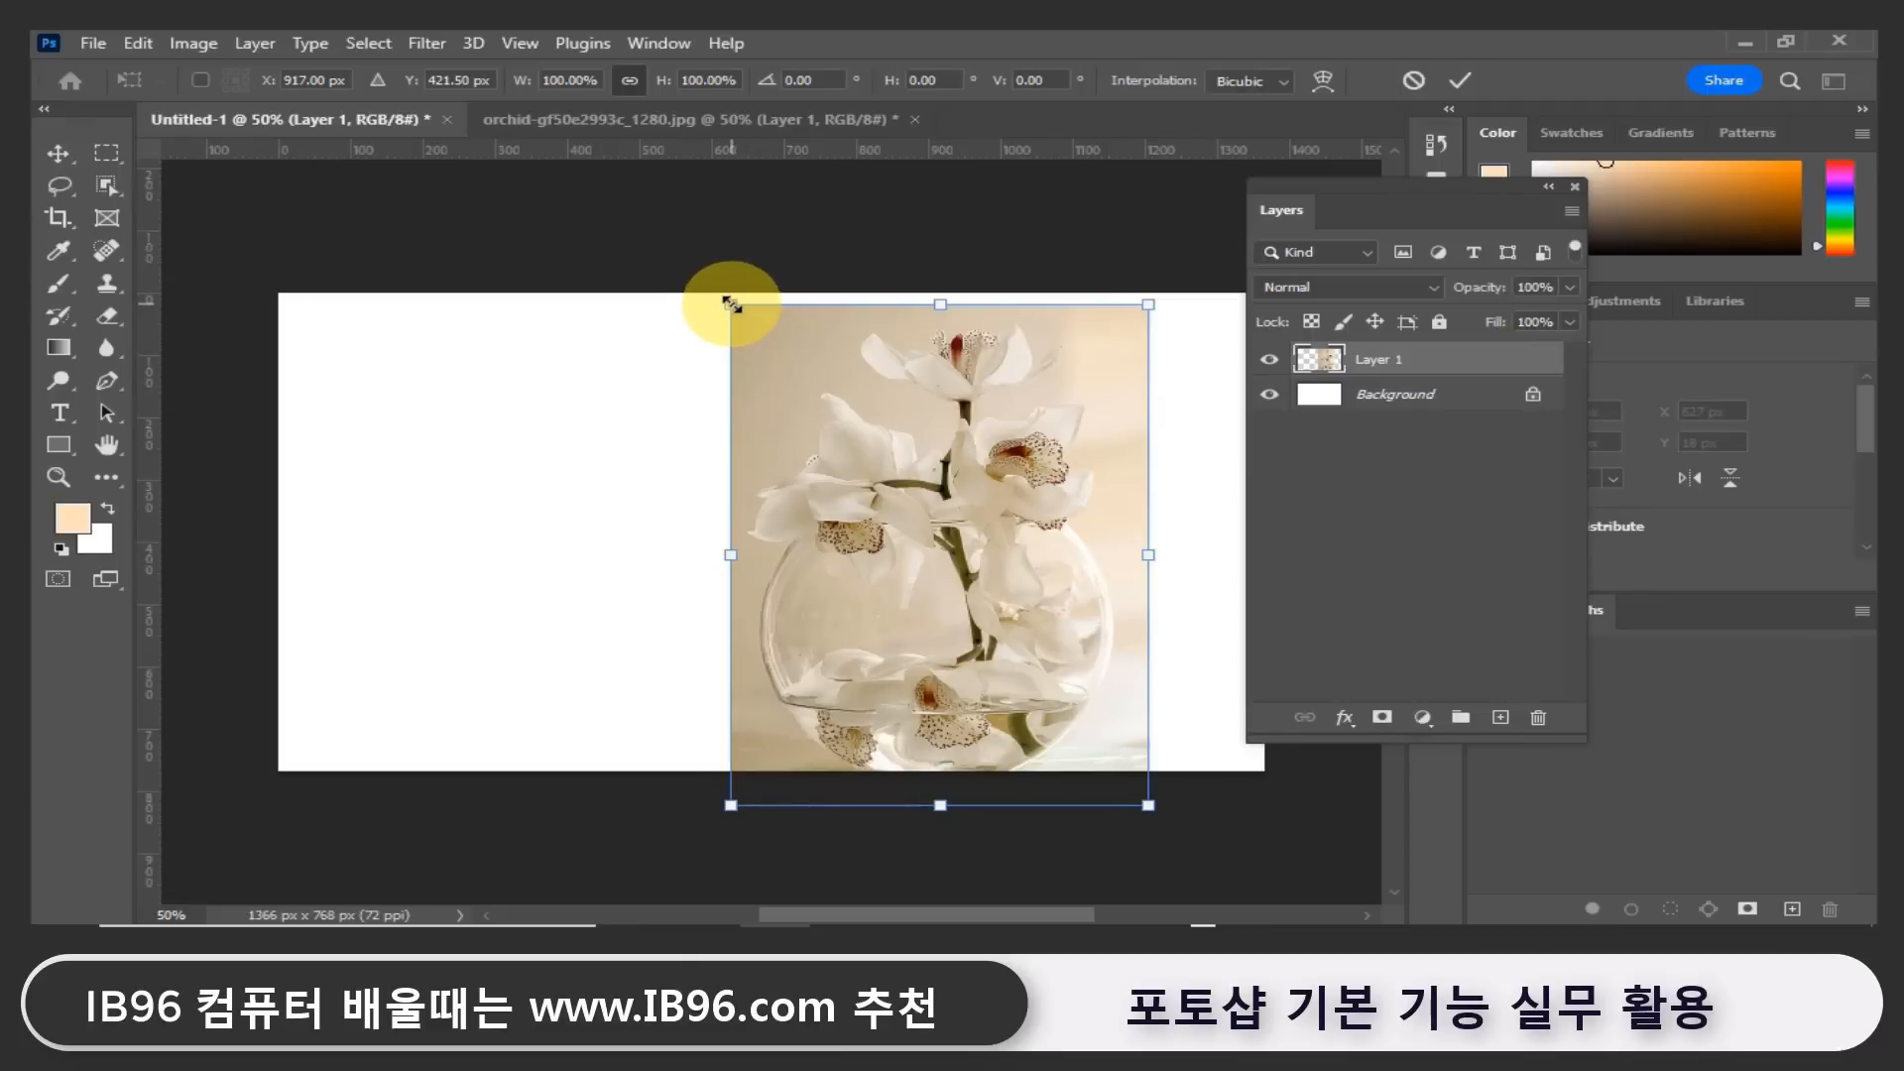
drag(731, 304, 780, 483)
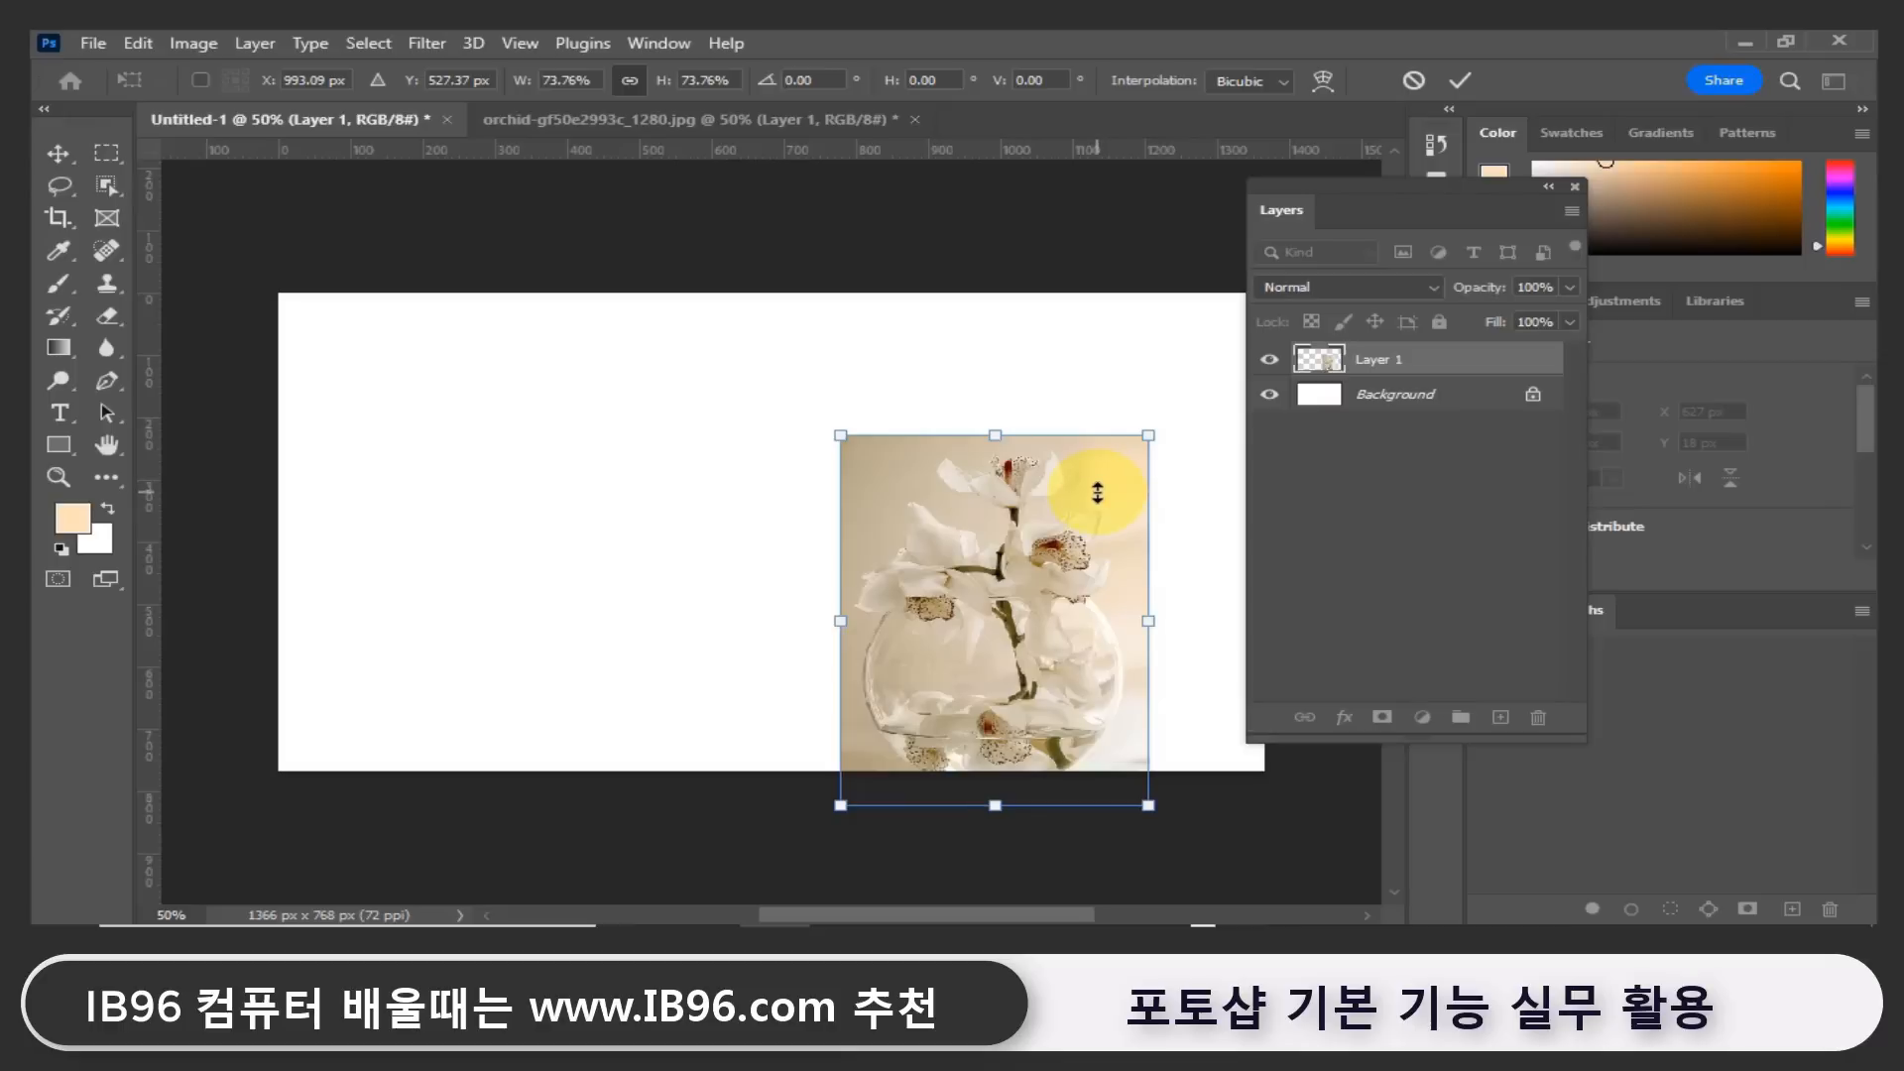
drag(1096, 493, 1155, 400)
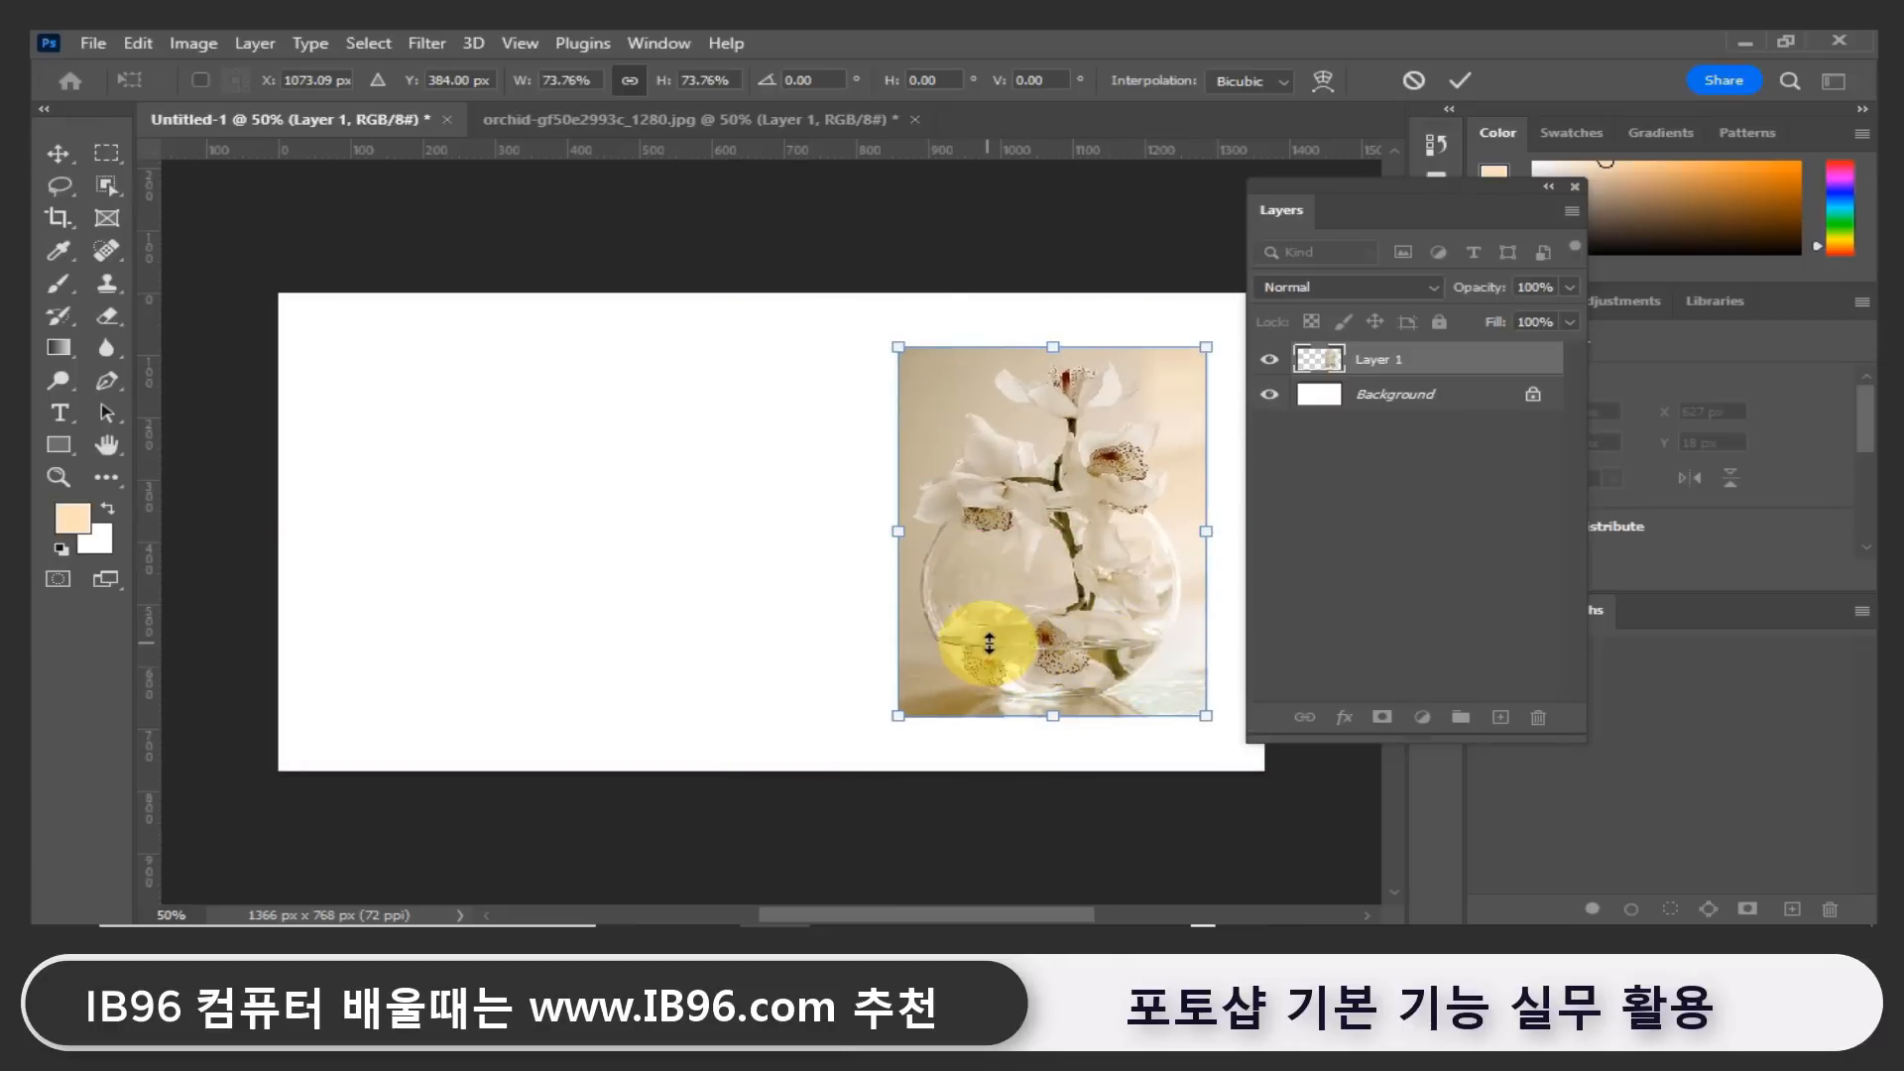
key(Return)
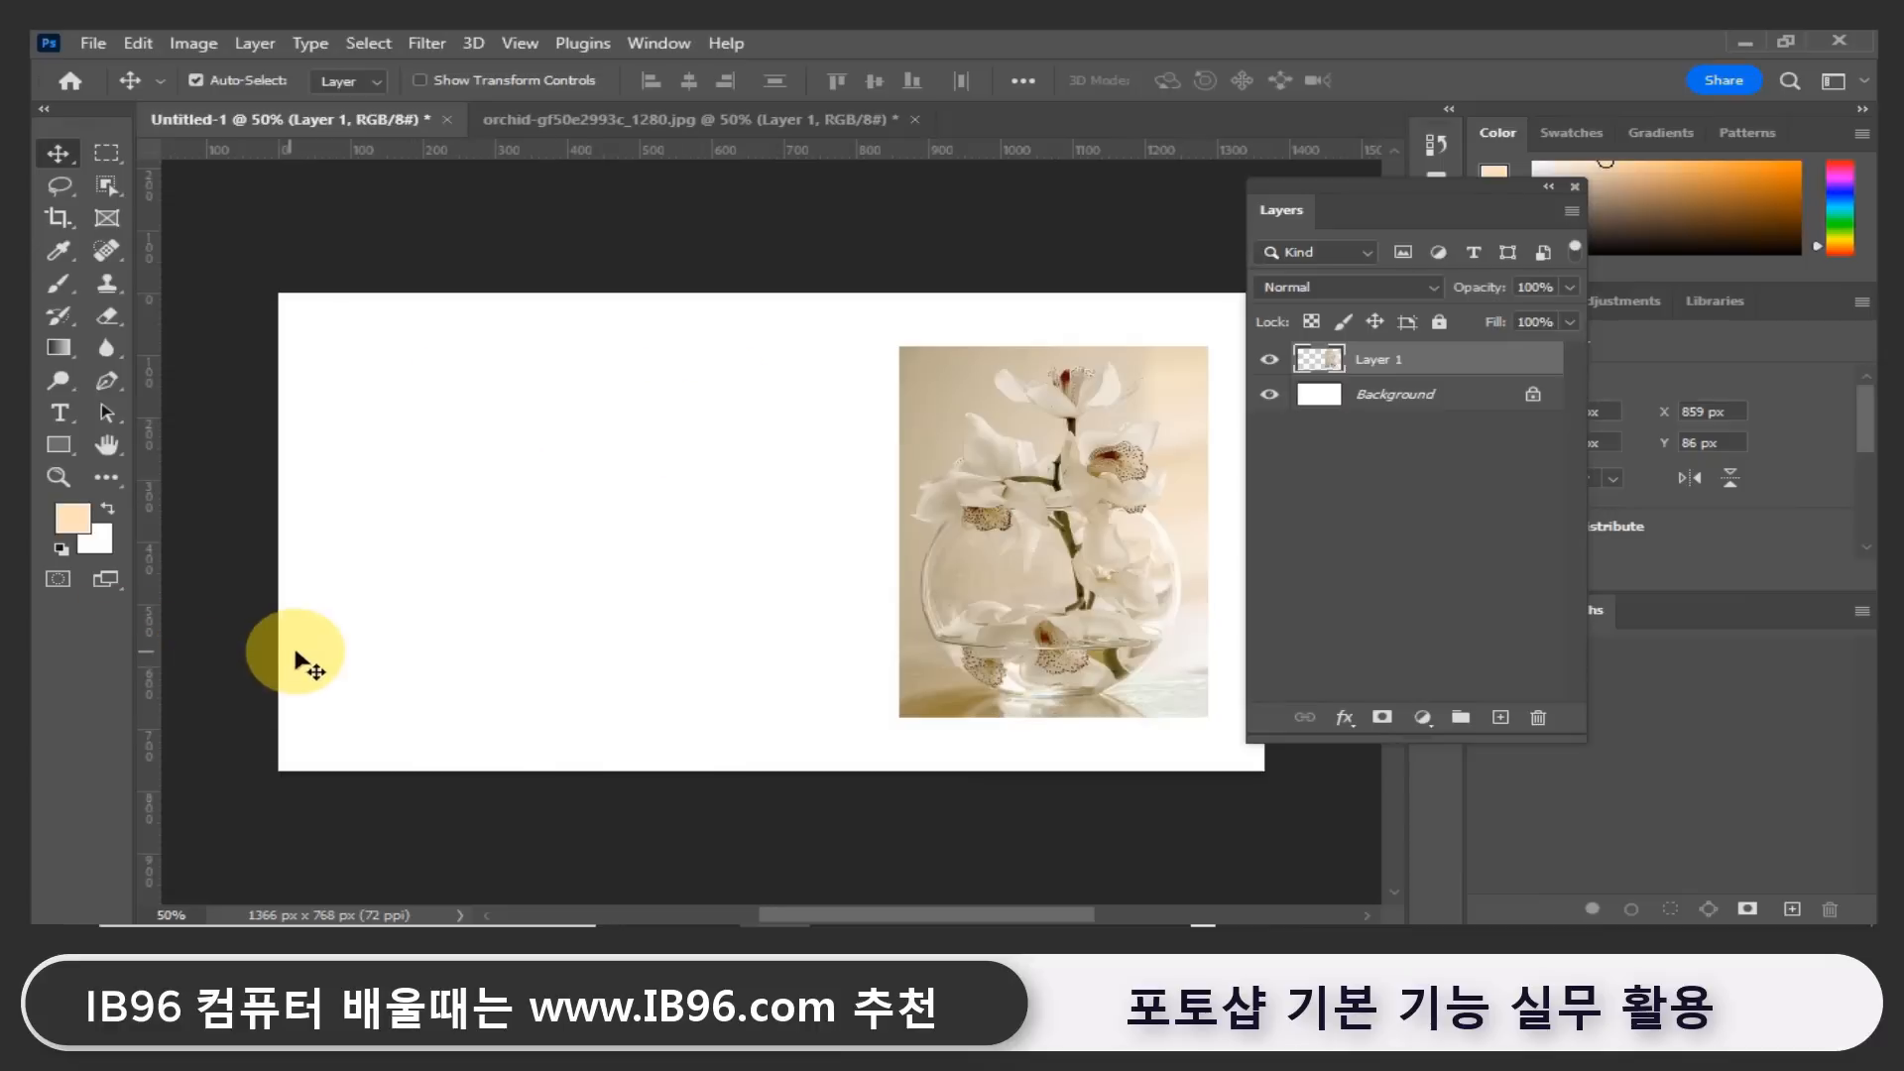
Add a horizontal text line reading "안녕하세요? 반갑습니다." in the blank area left of the vase image.
click(58, 415)
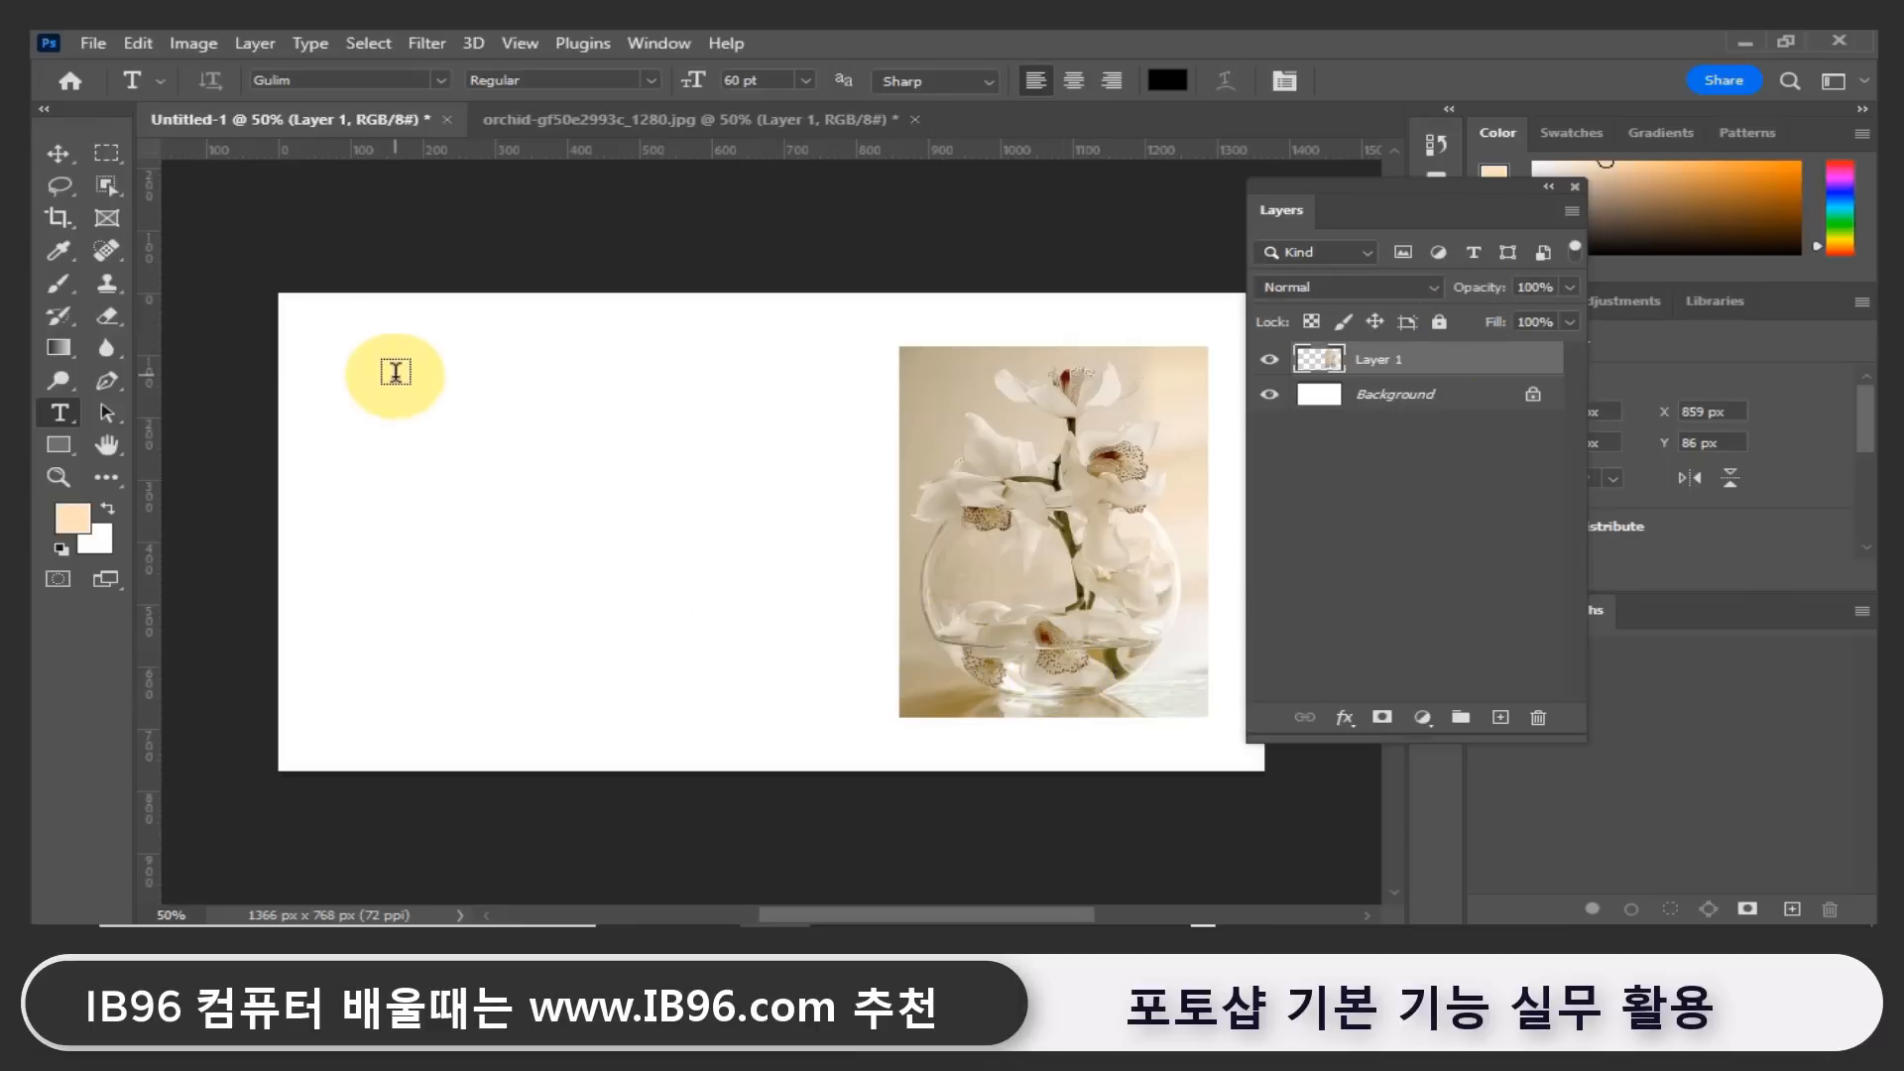
click(394, 409)
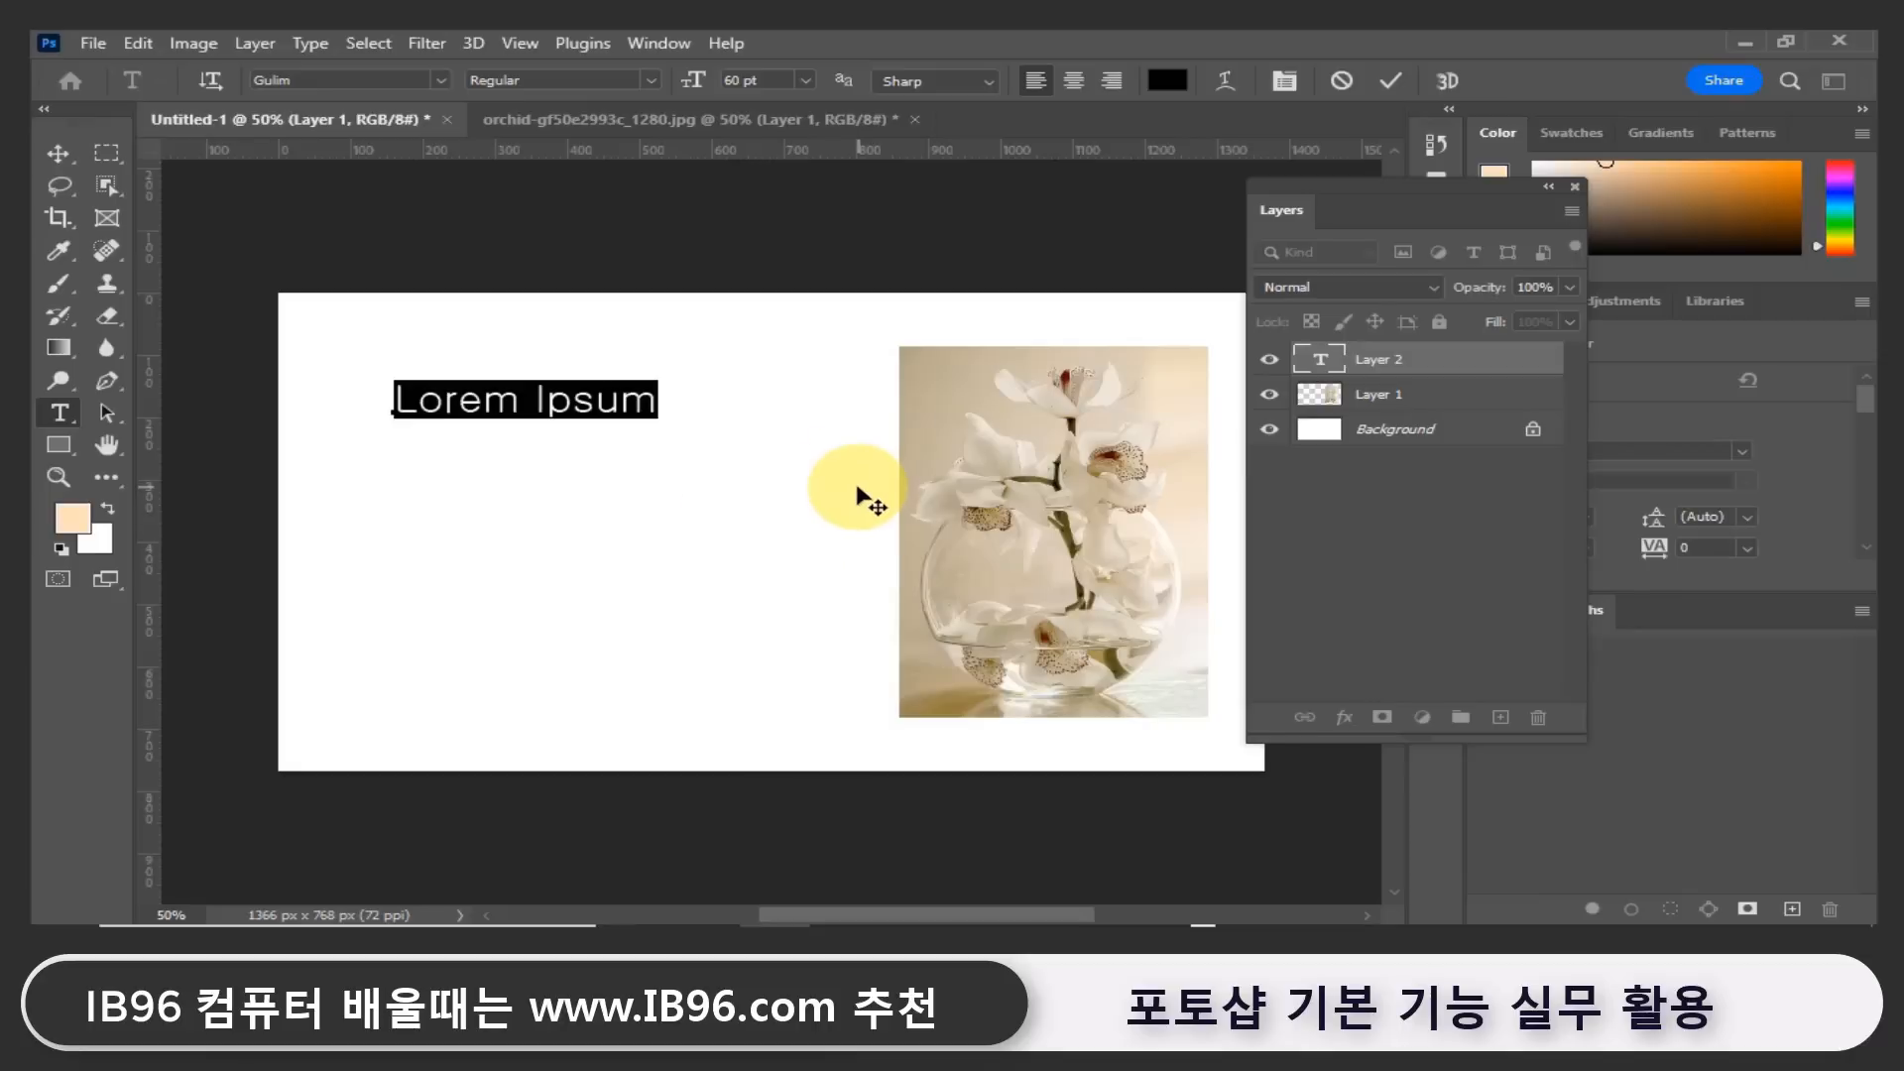
click(394, 399)
drag(394, 399, 657, 399)
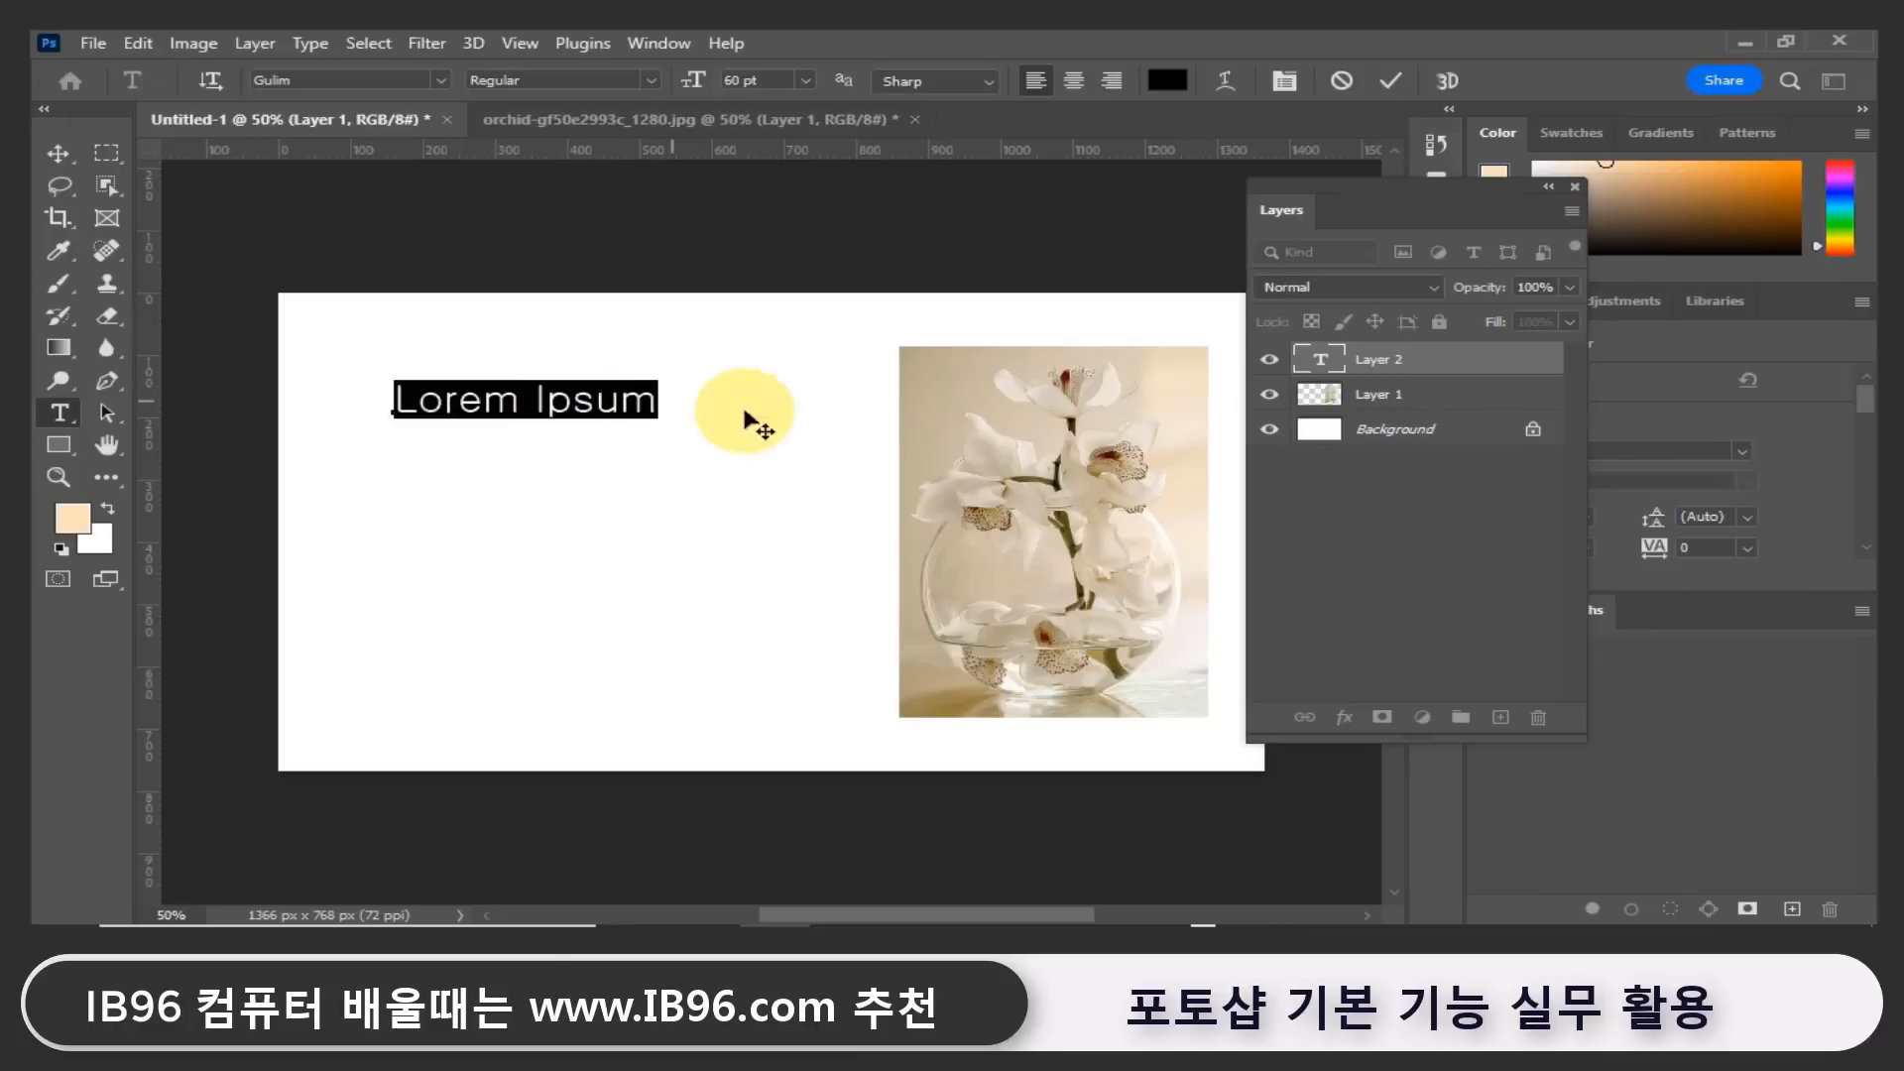
text(안녕하세요? 반갑습니다.)
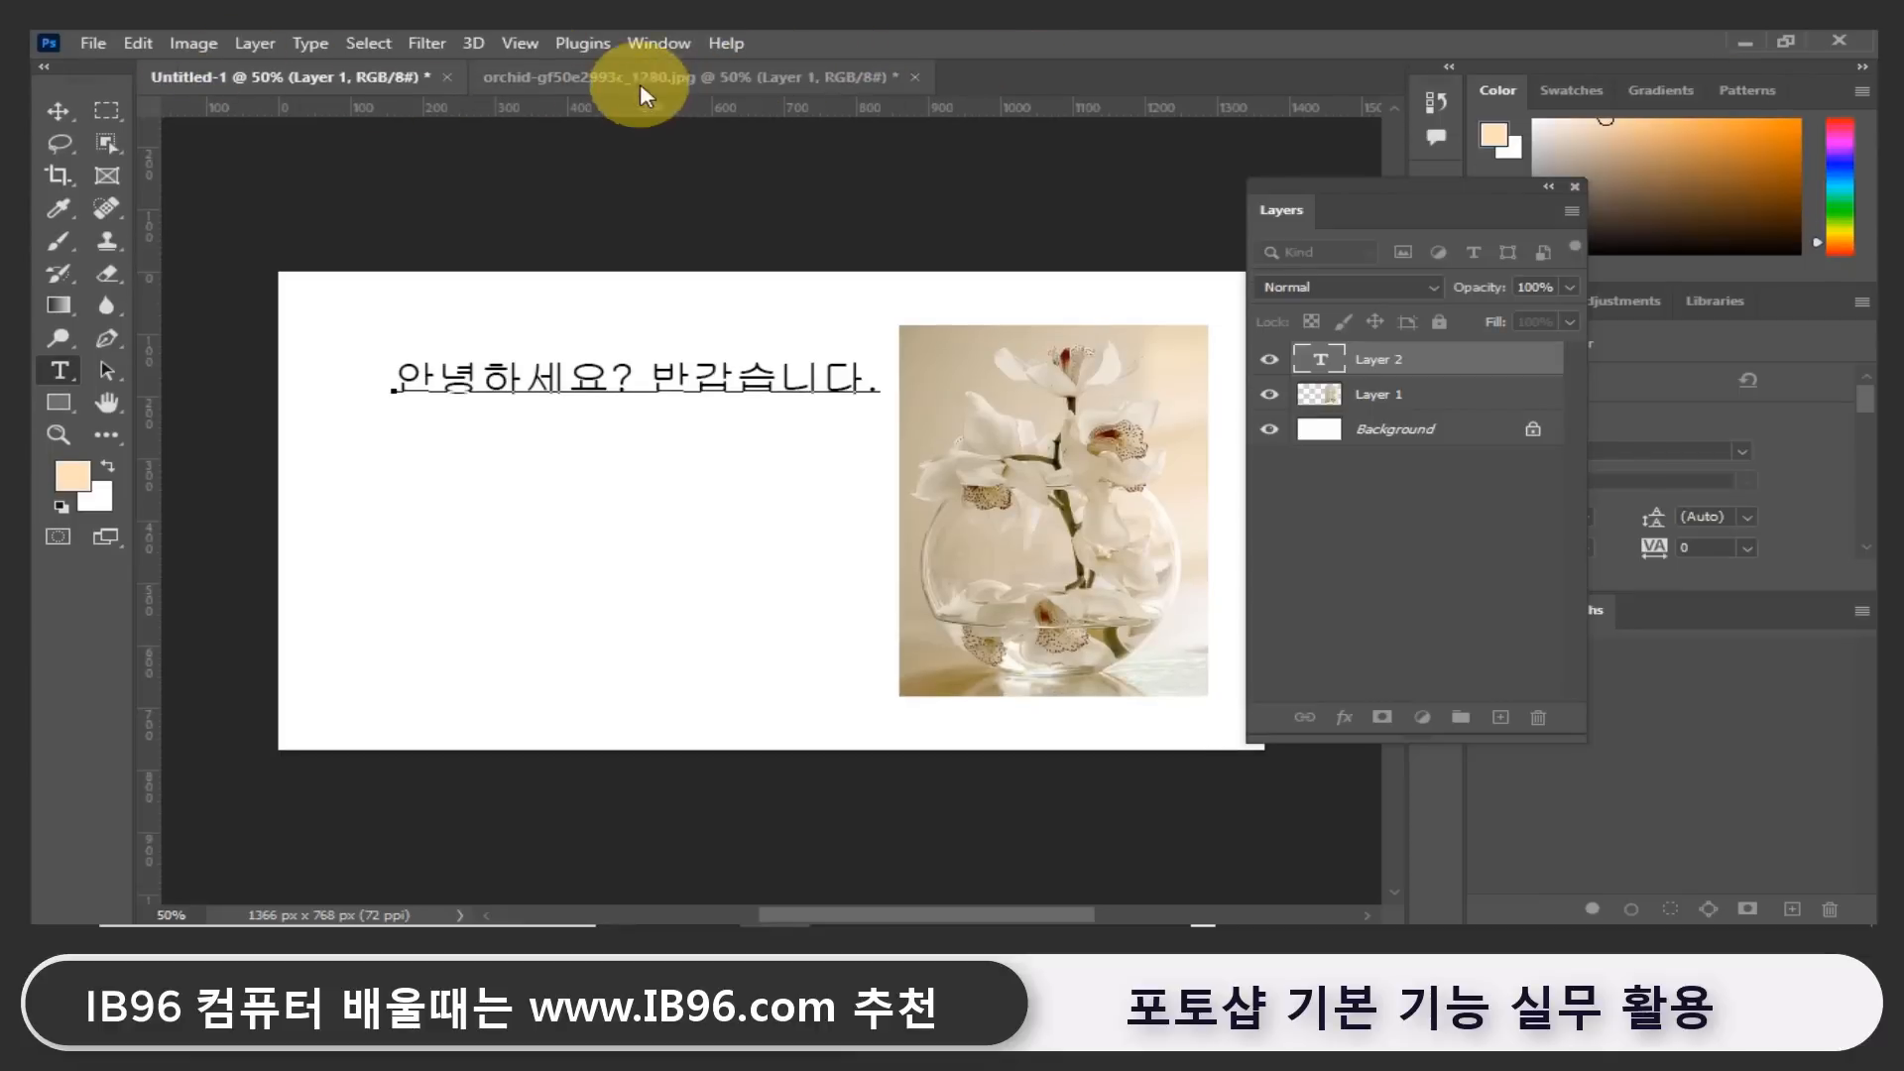
Show the hidden Options bar again.
click(656, 41)
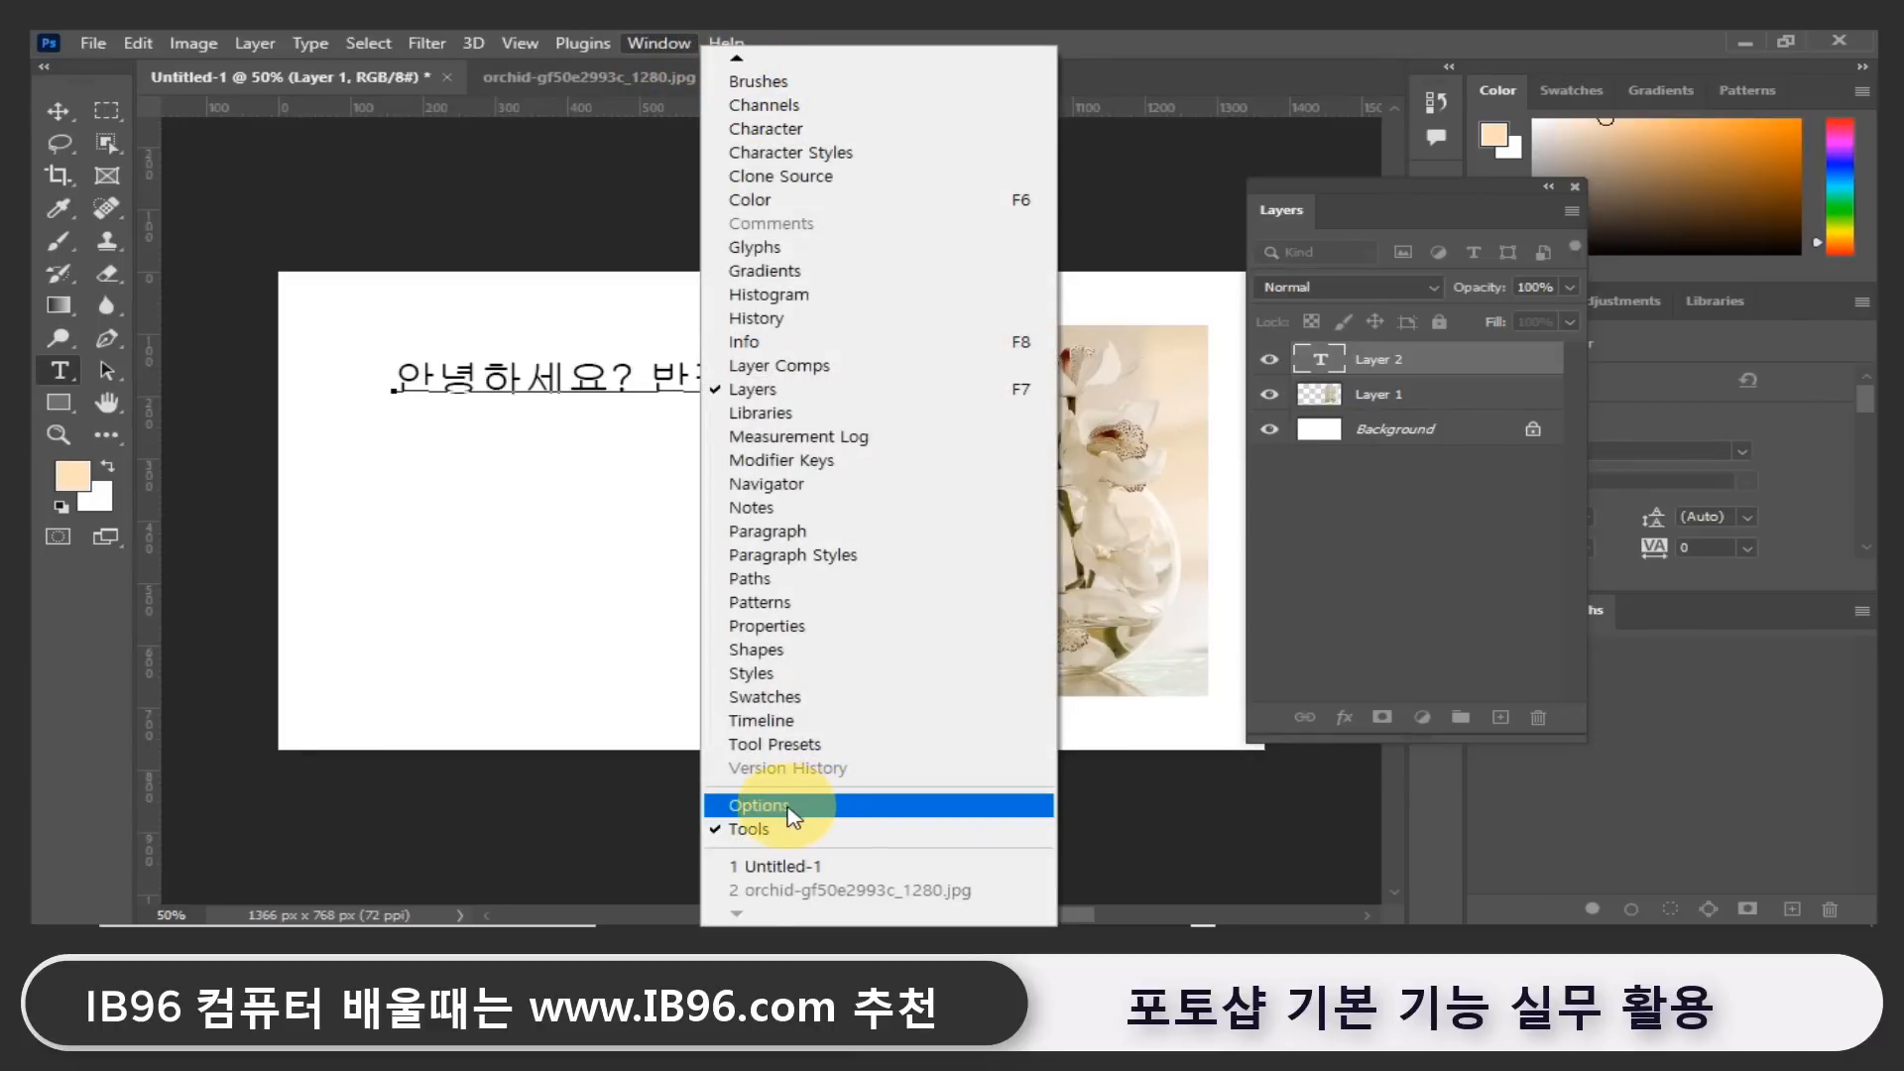
click(788, 809)
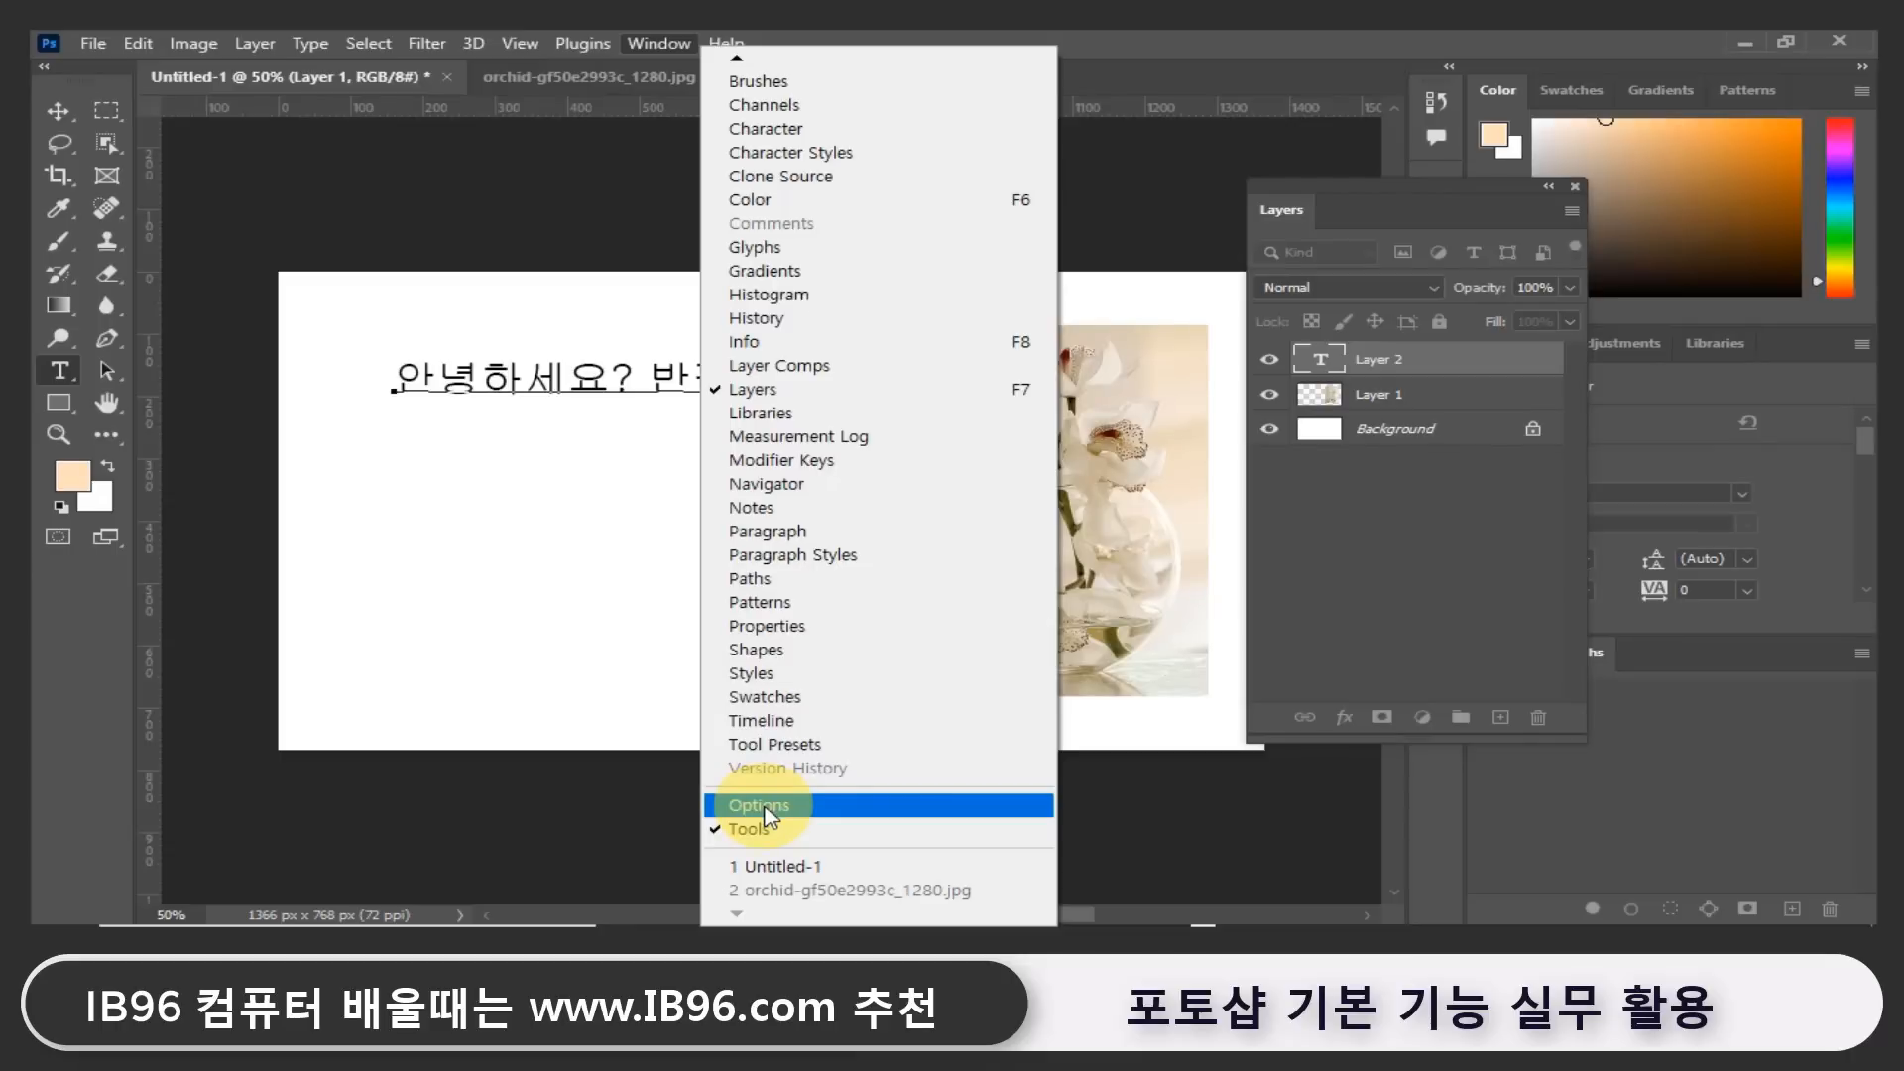
click(766, 811)
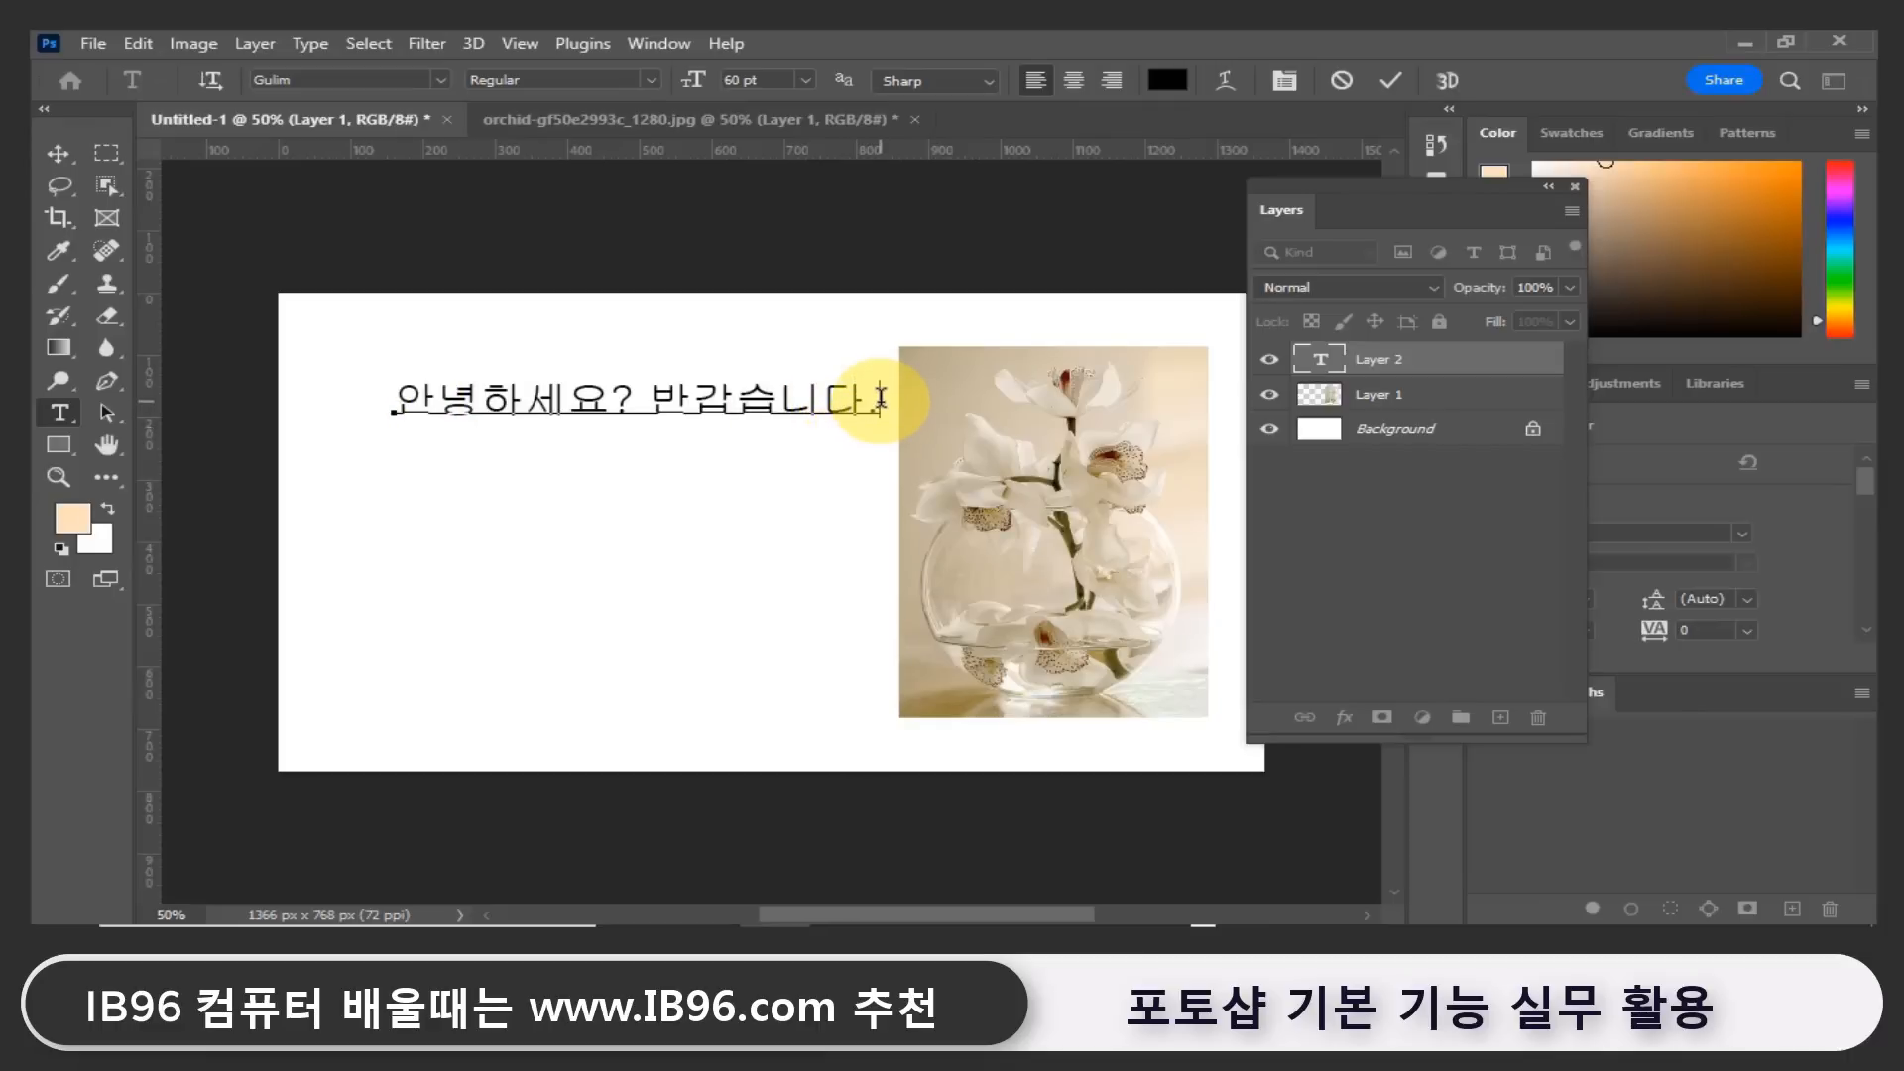
Select the whole greeting text and change its font to Ami R.
drag(880, 399, 391, 401)
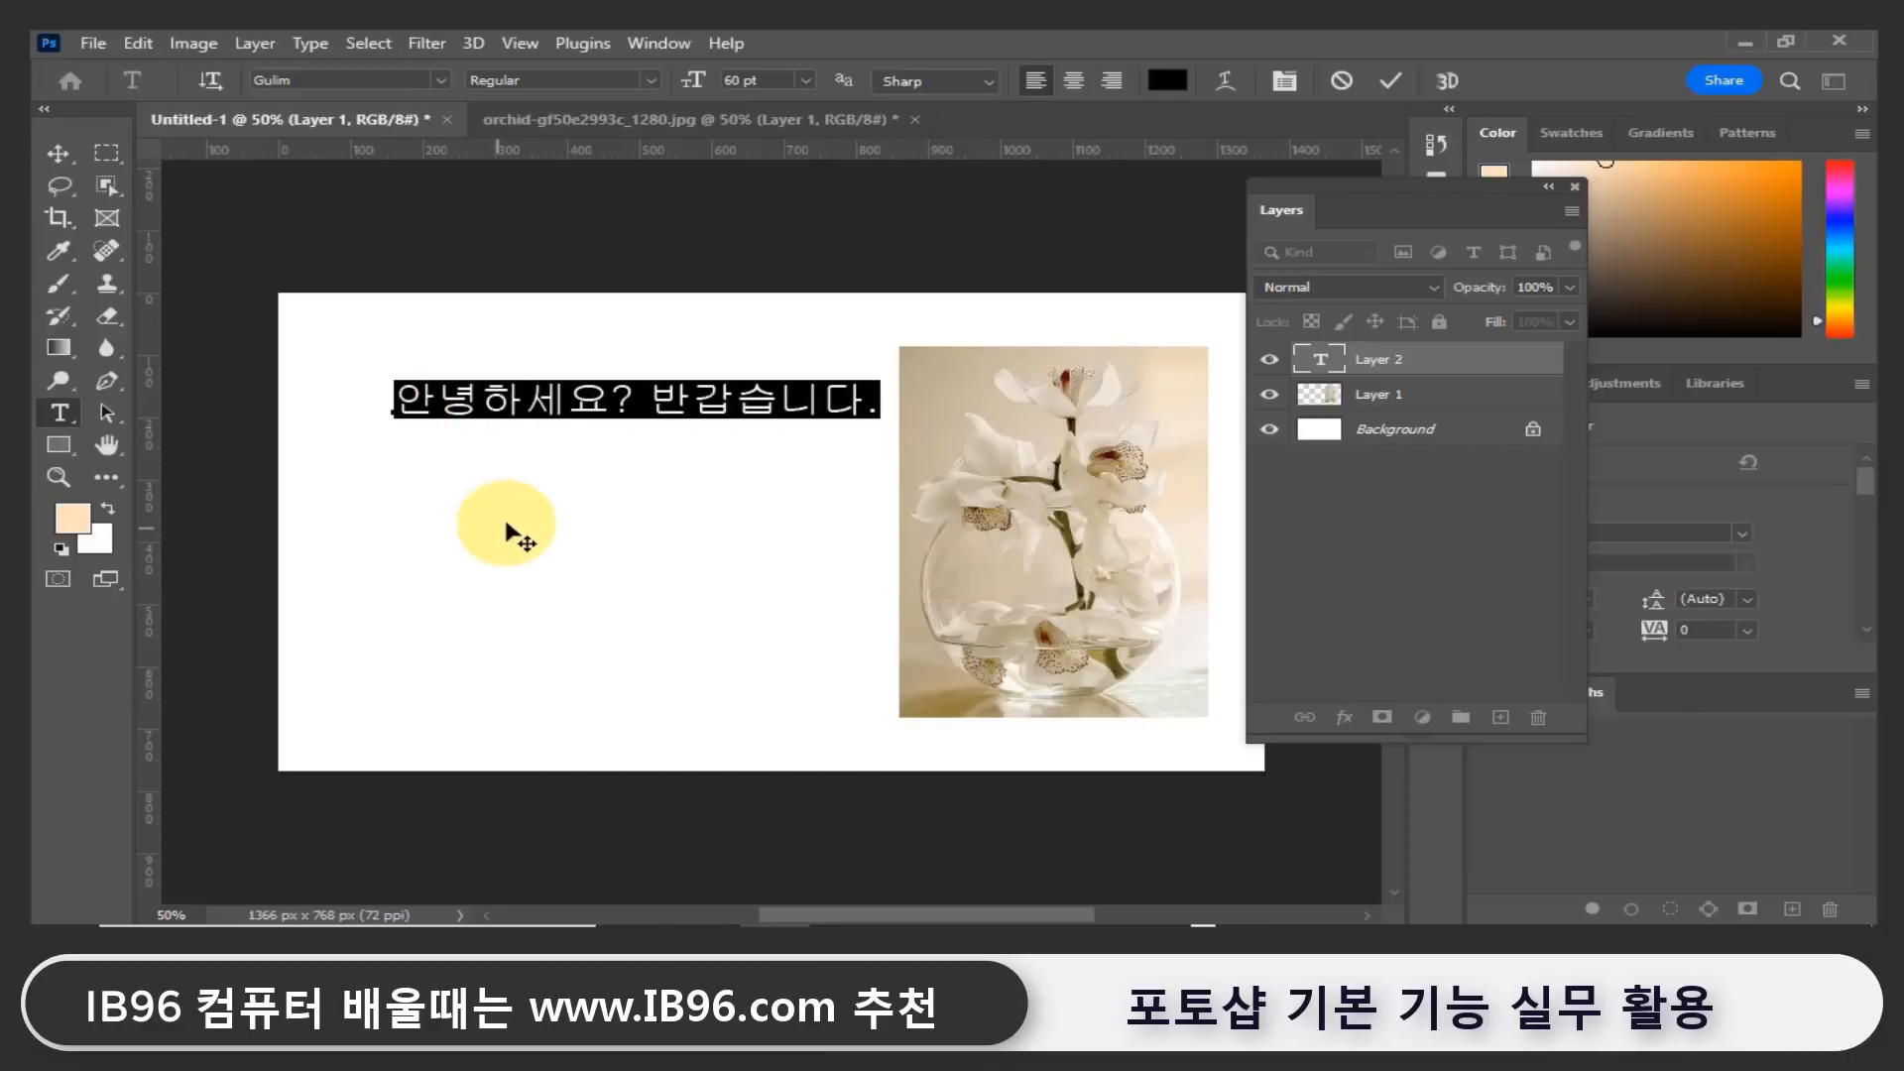
click(566, 397)
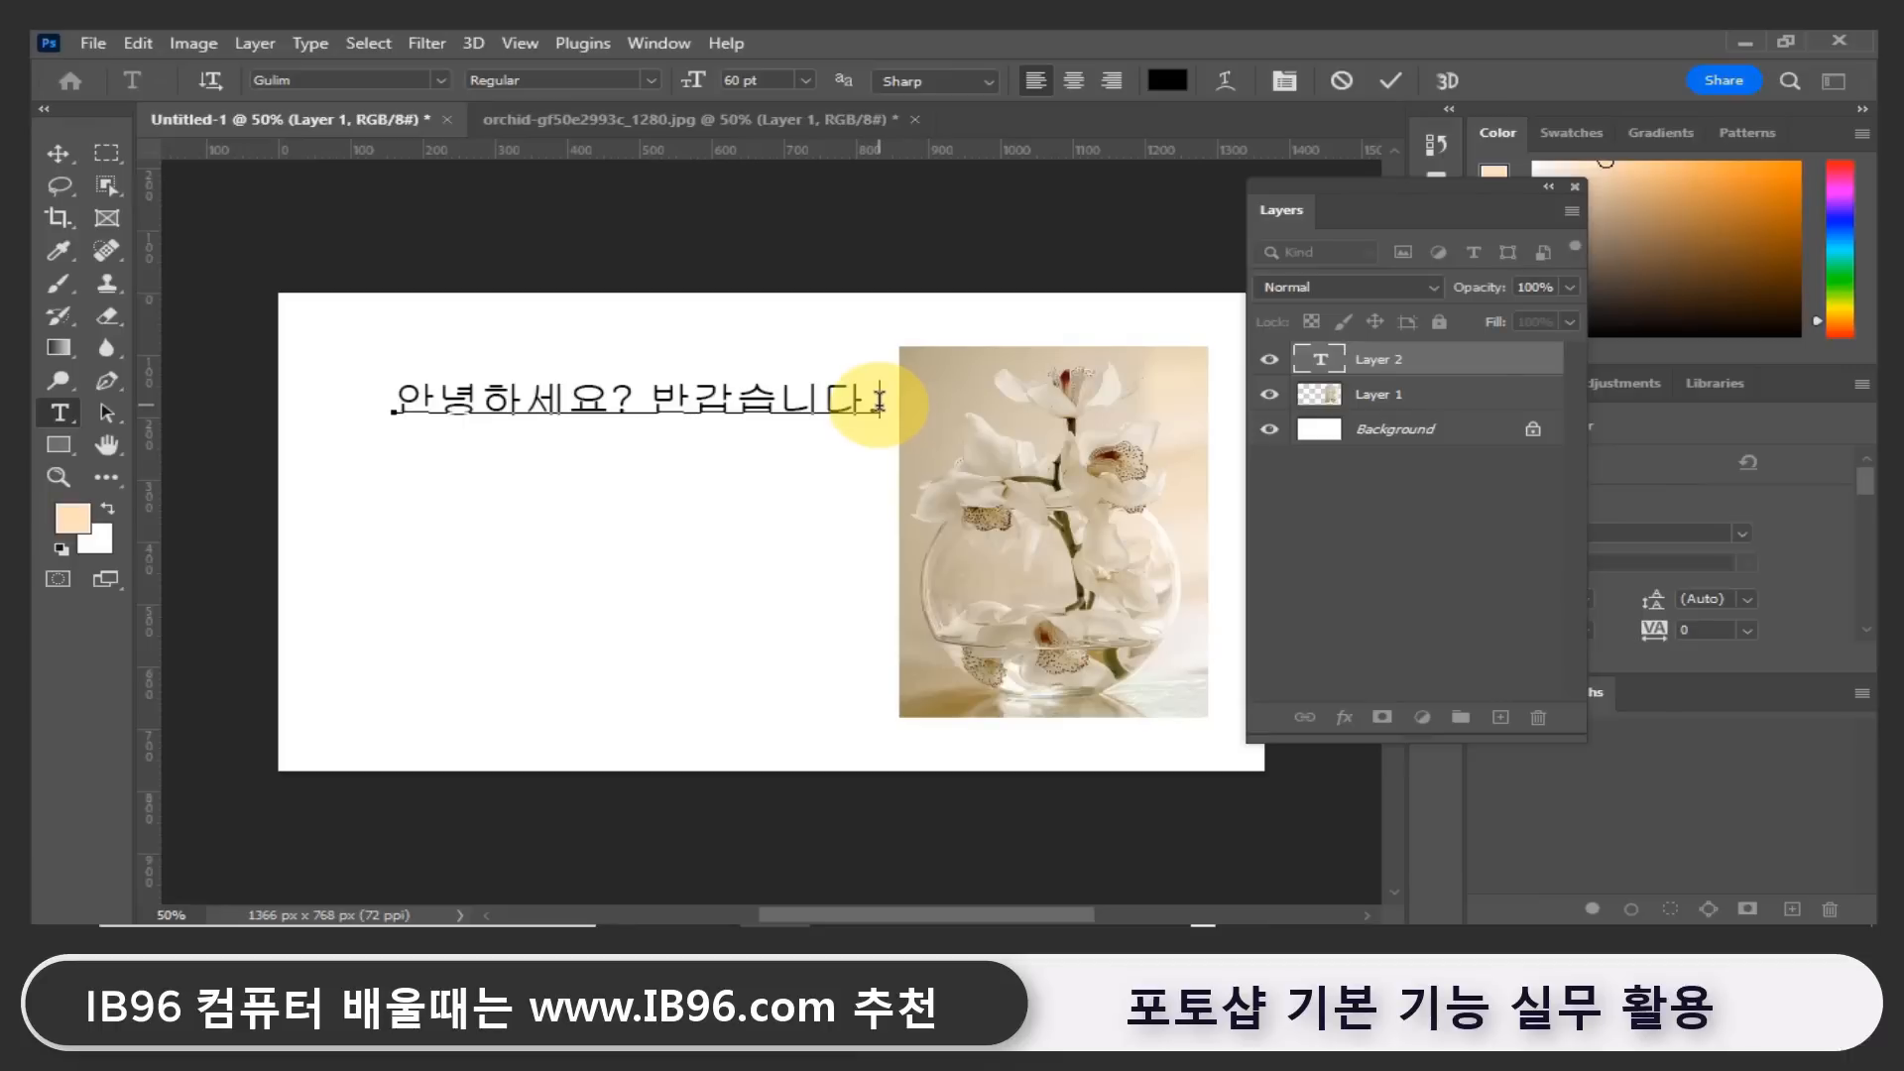
drag(877, 401, 395, 405)
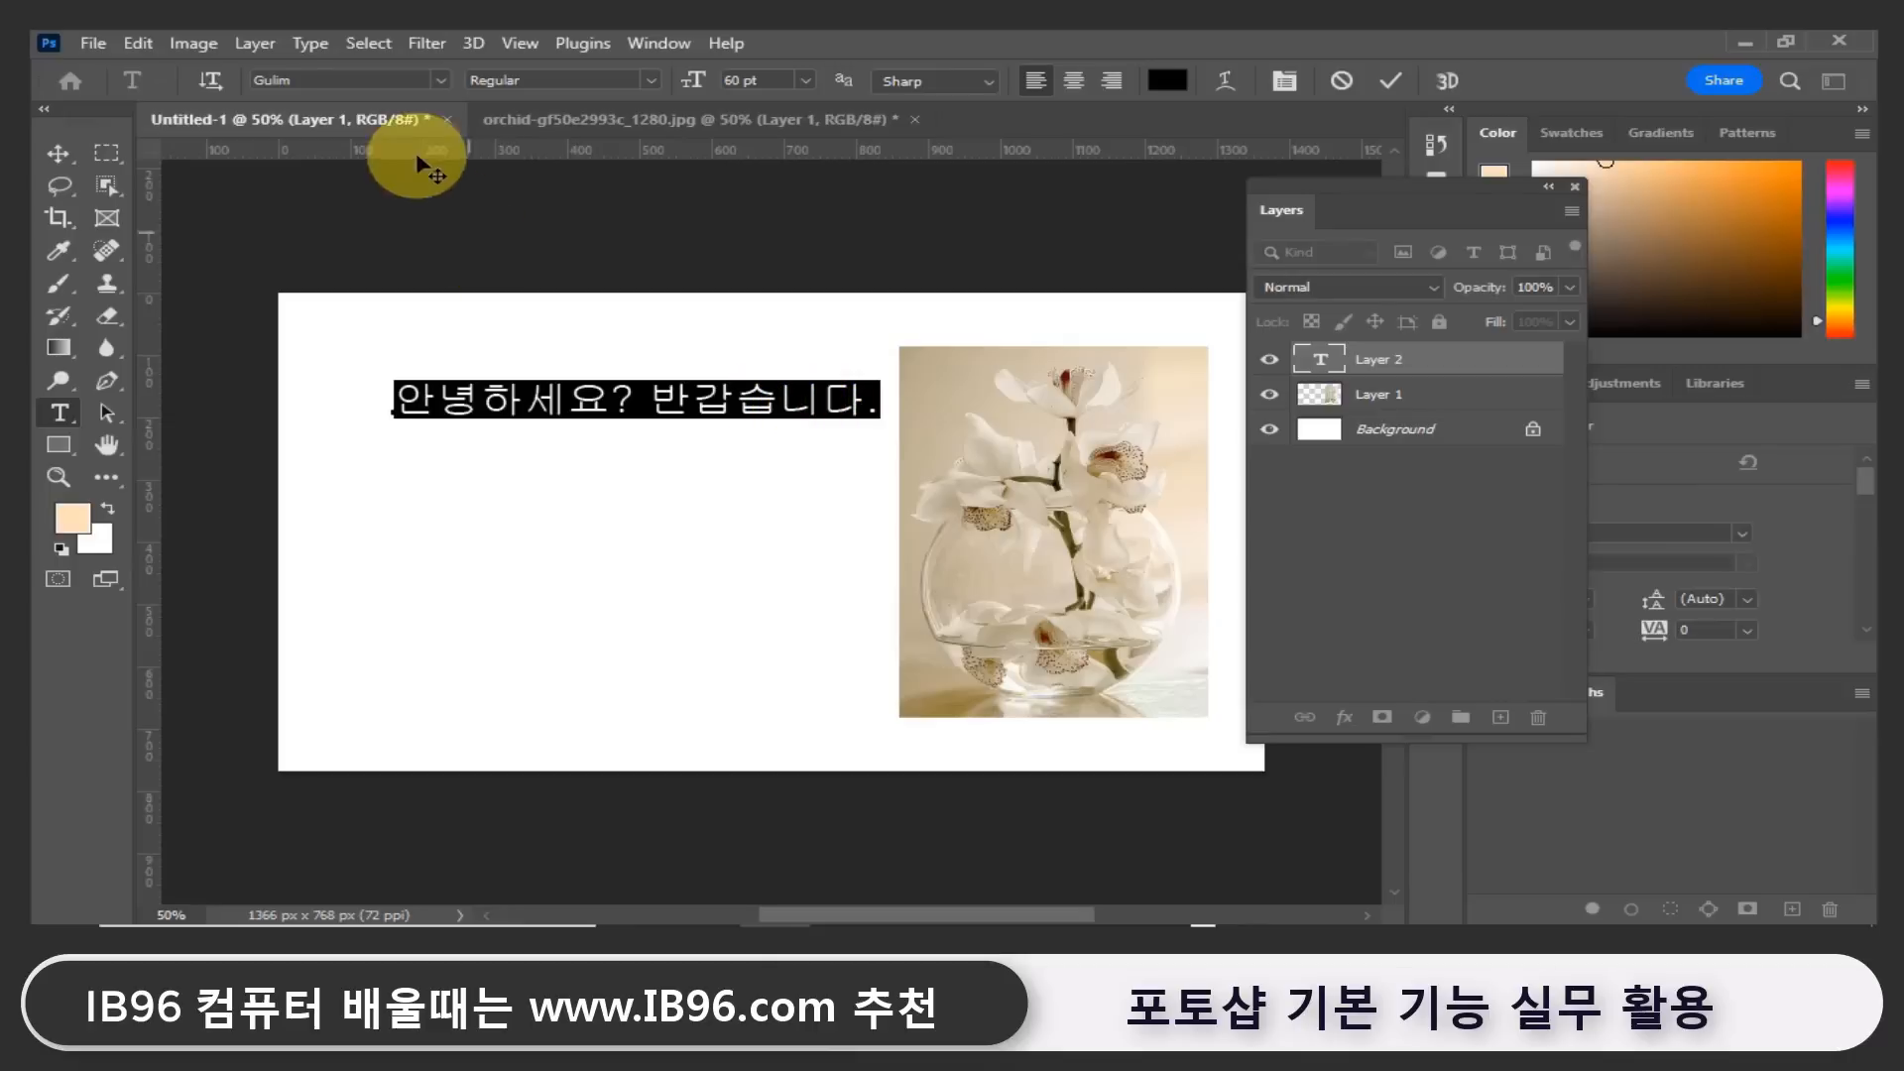
click(440, 77)
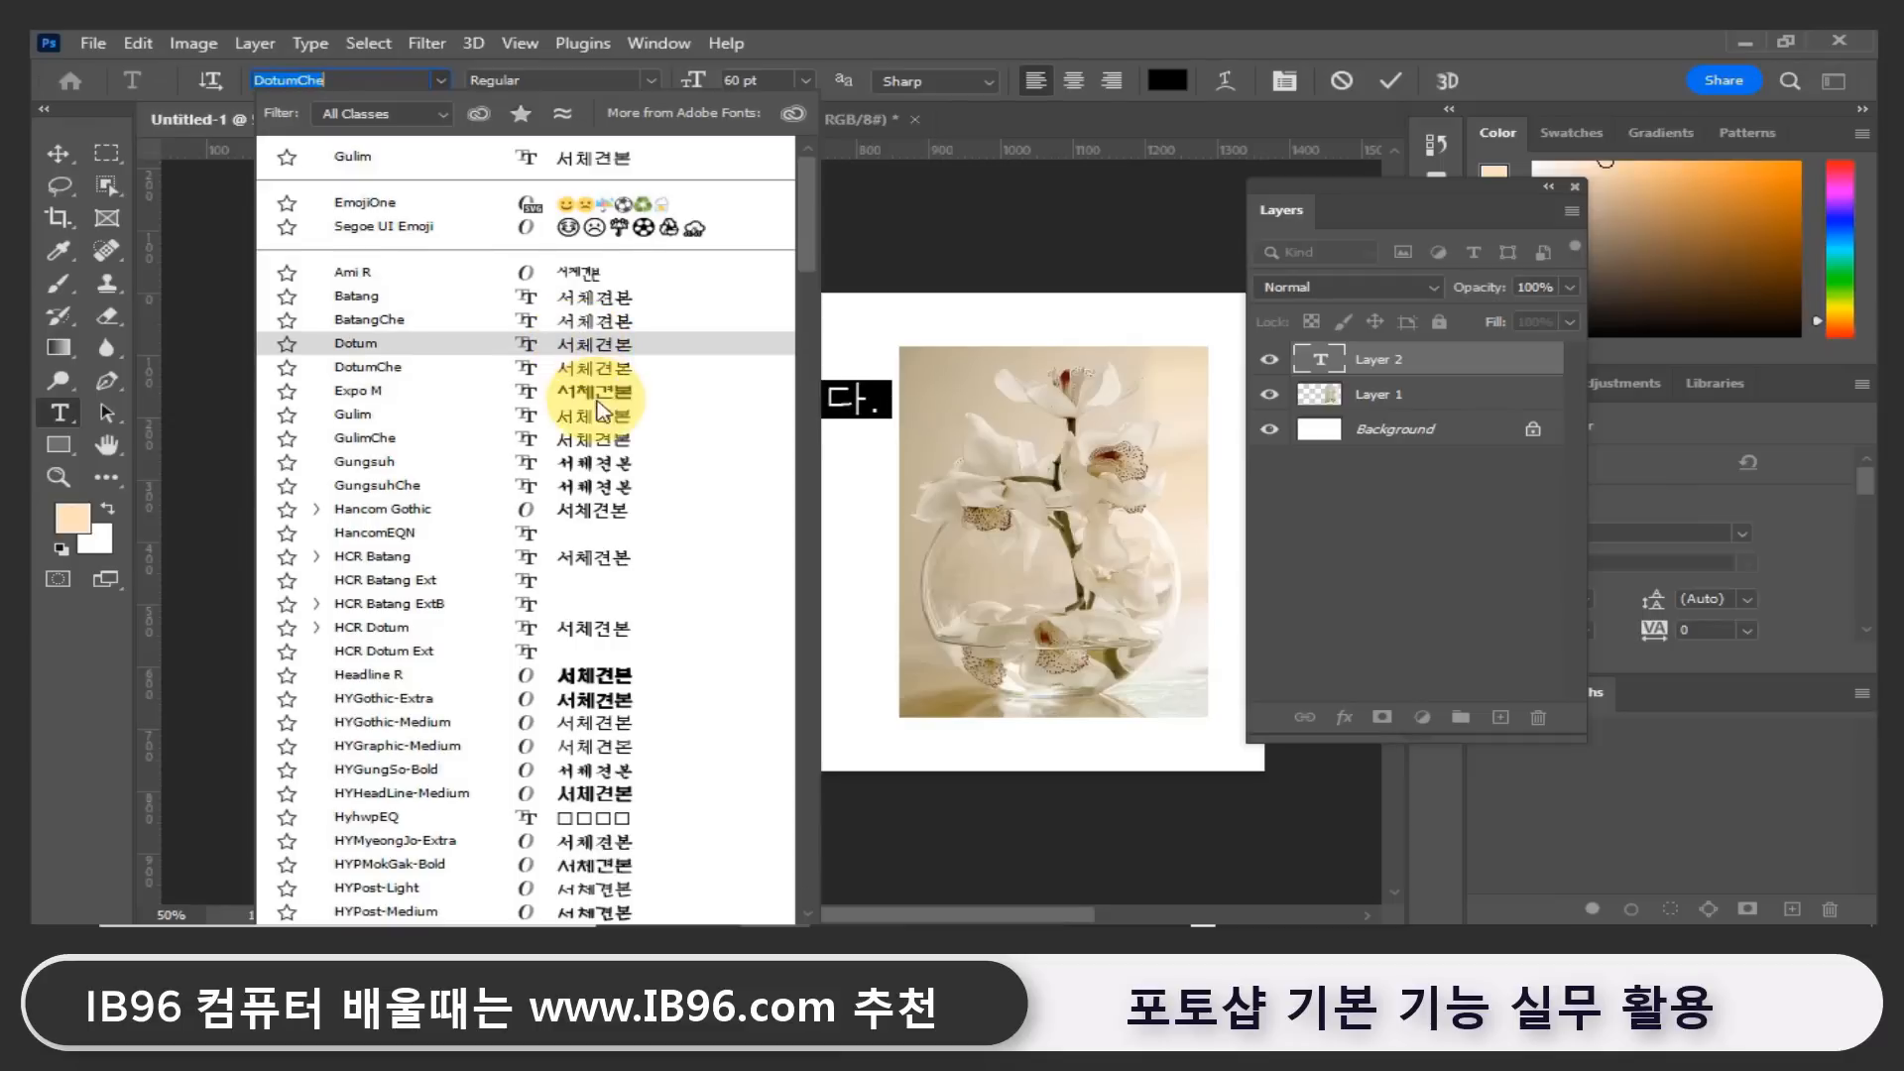
scroll(575, 422, down, 1)
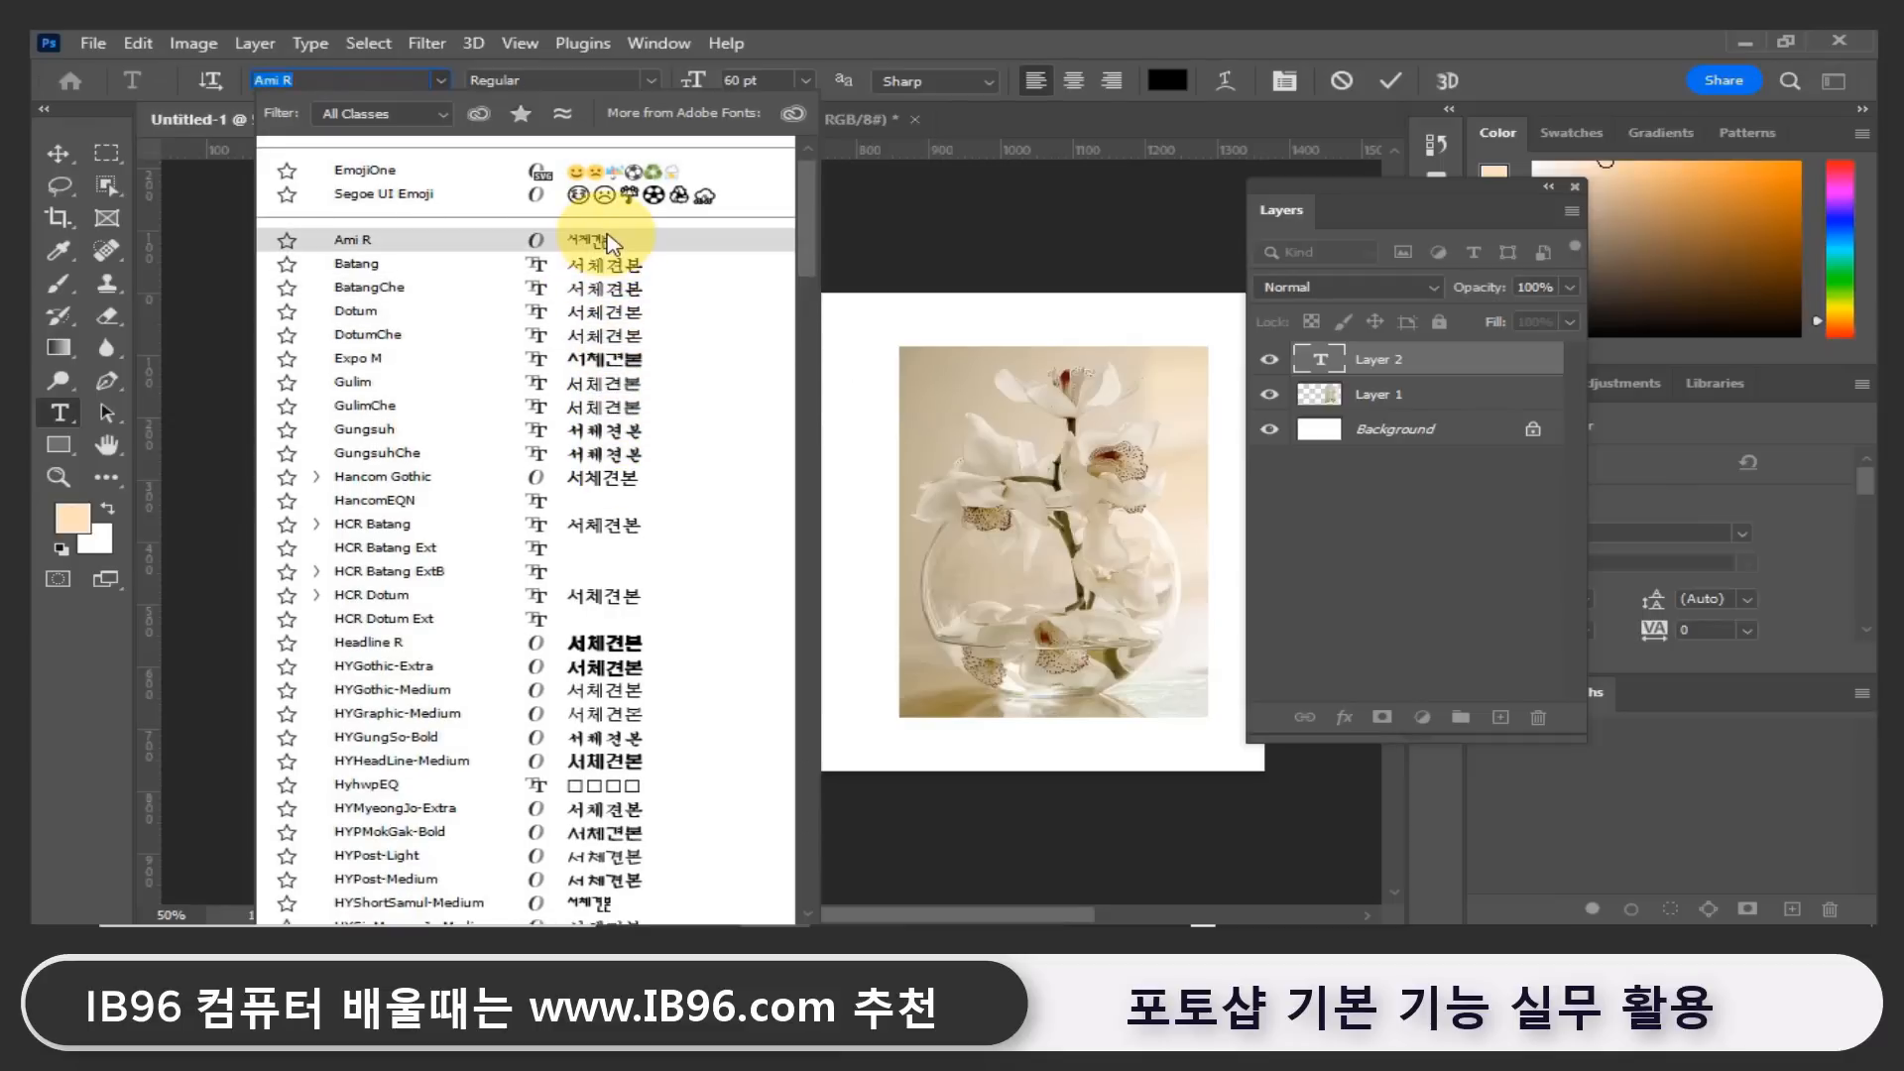
click(610, 243)
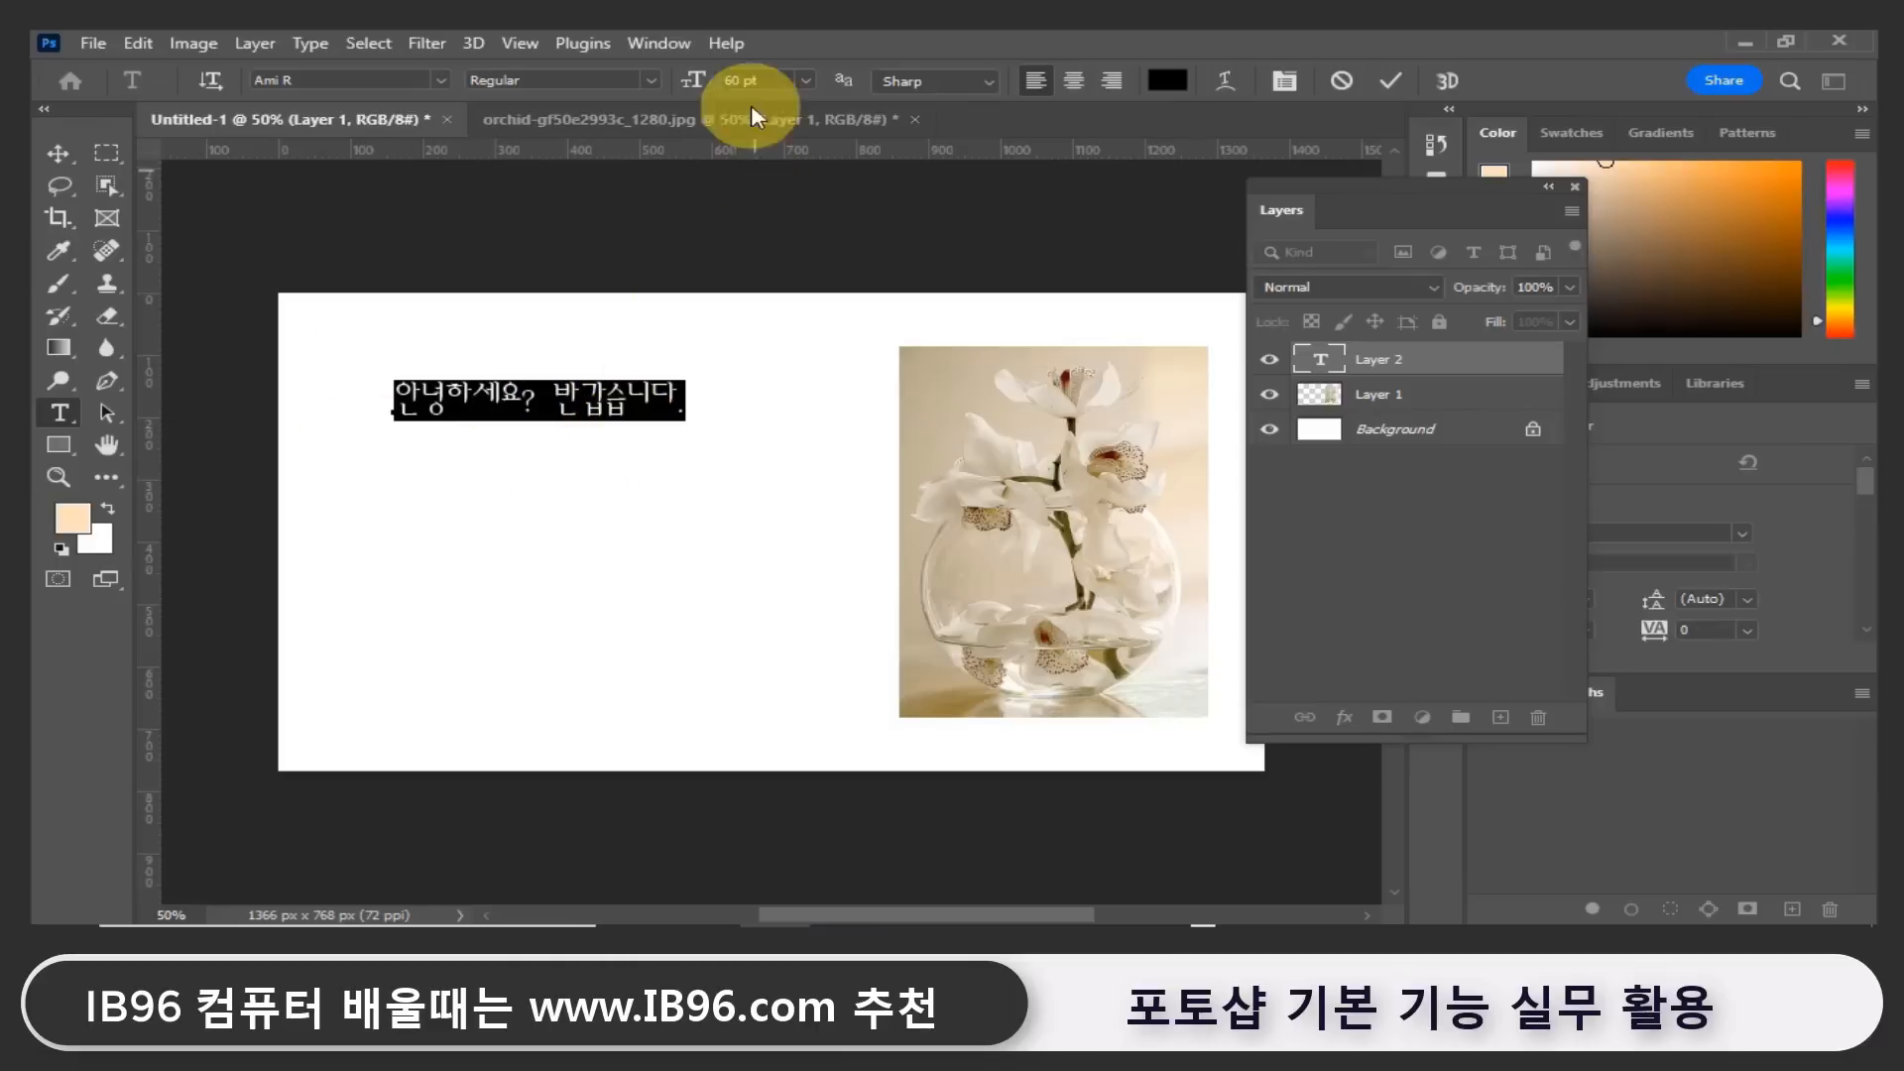
Set the selected greeting text's font size to 100 pt and commit the text edit.
click(809, 86)
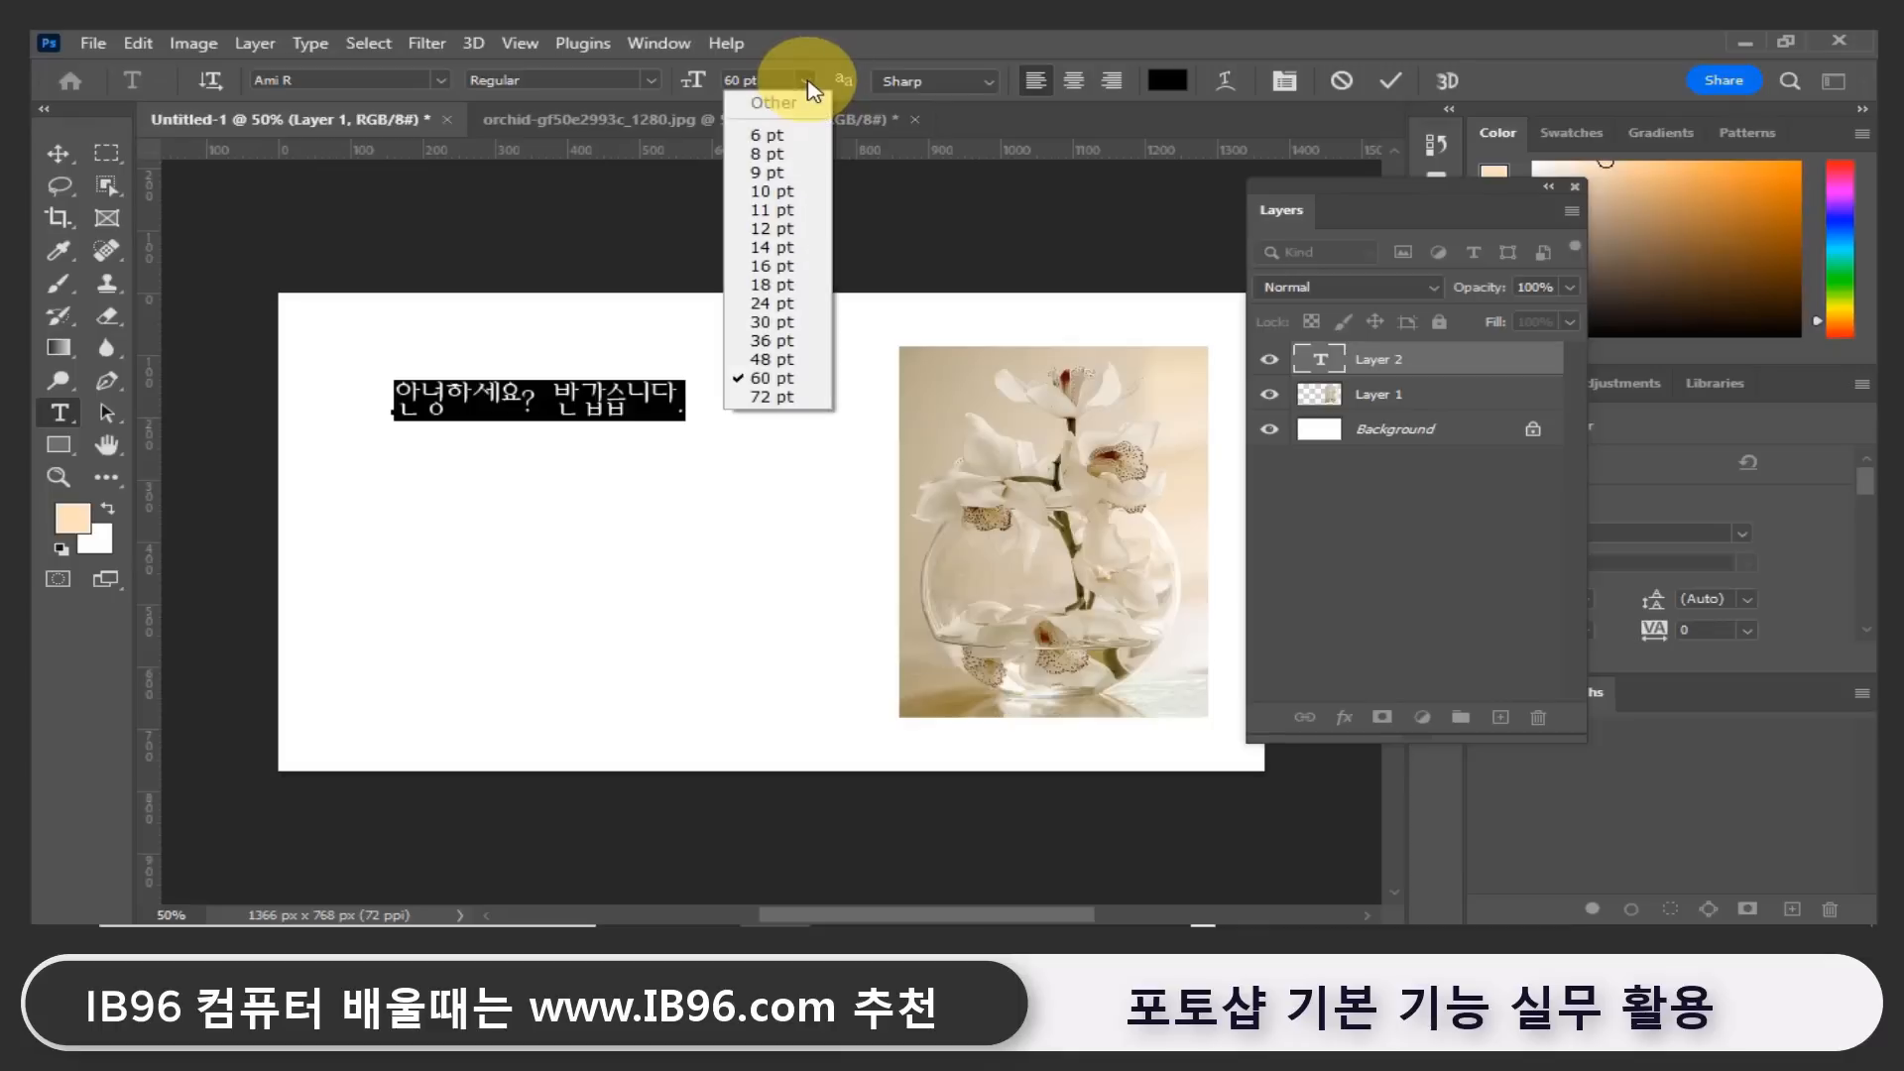
click(771, 397)
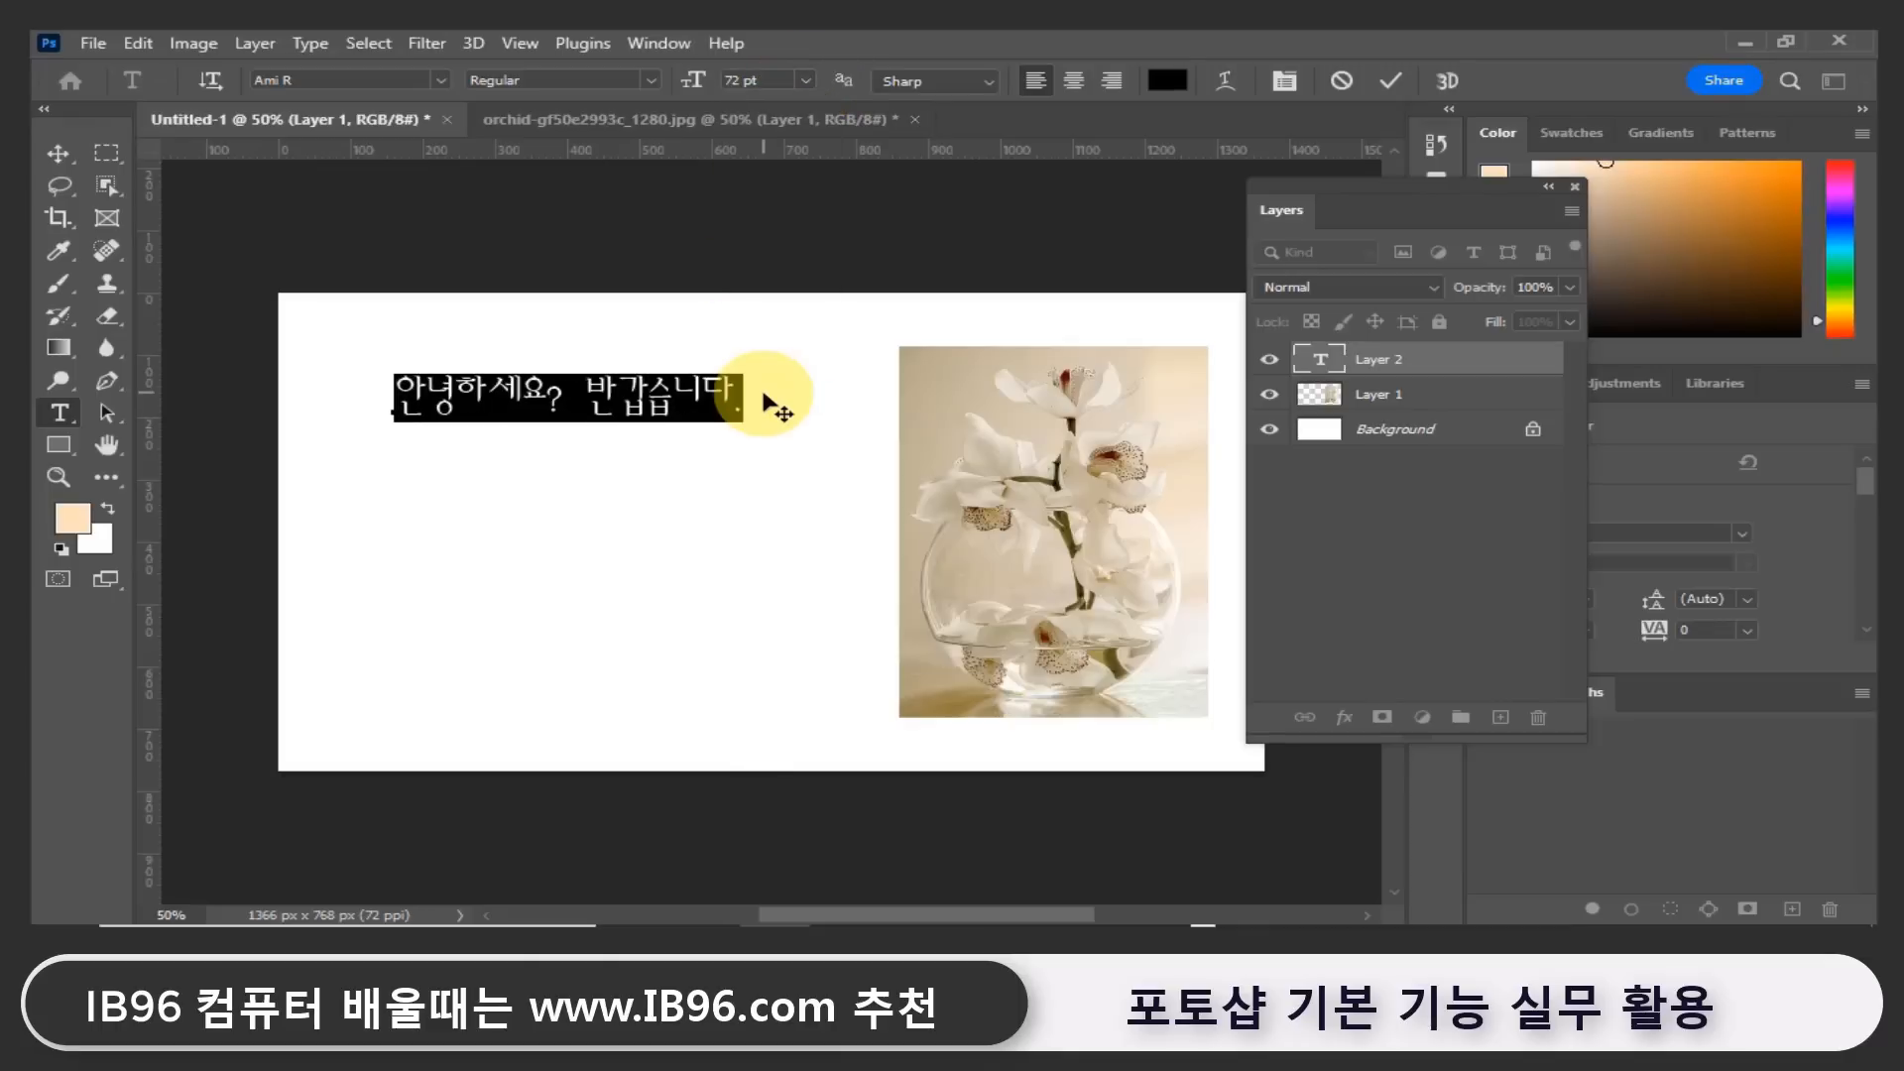
click(805, 80)
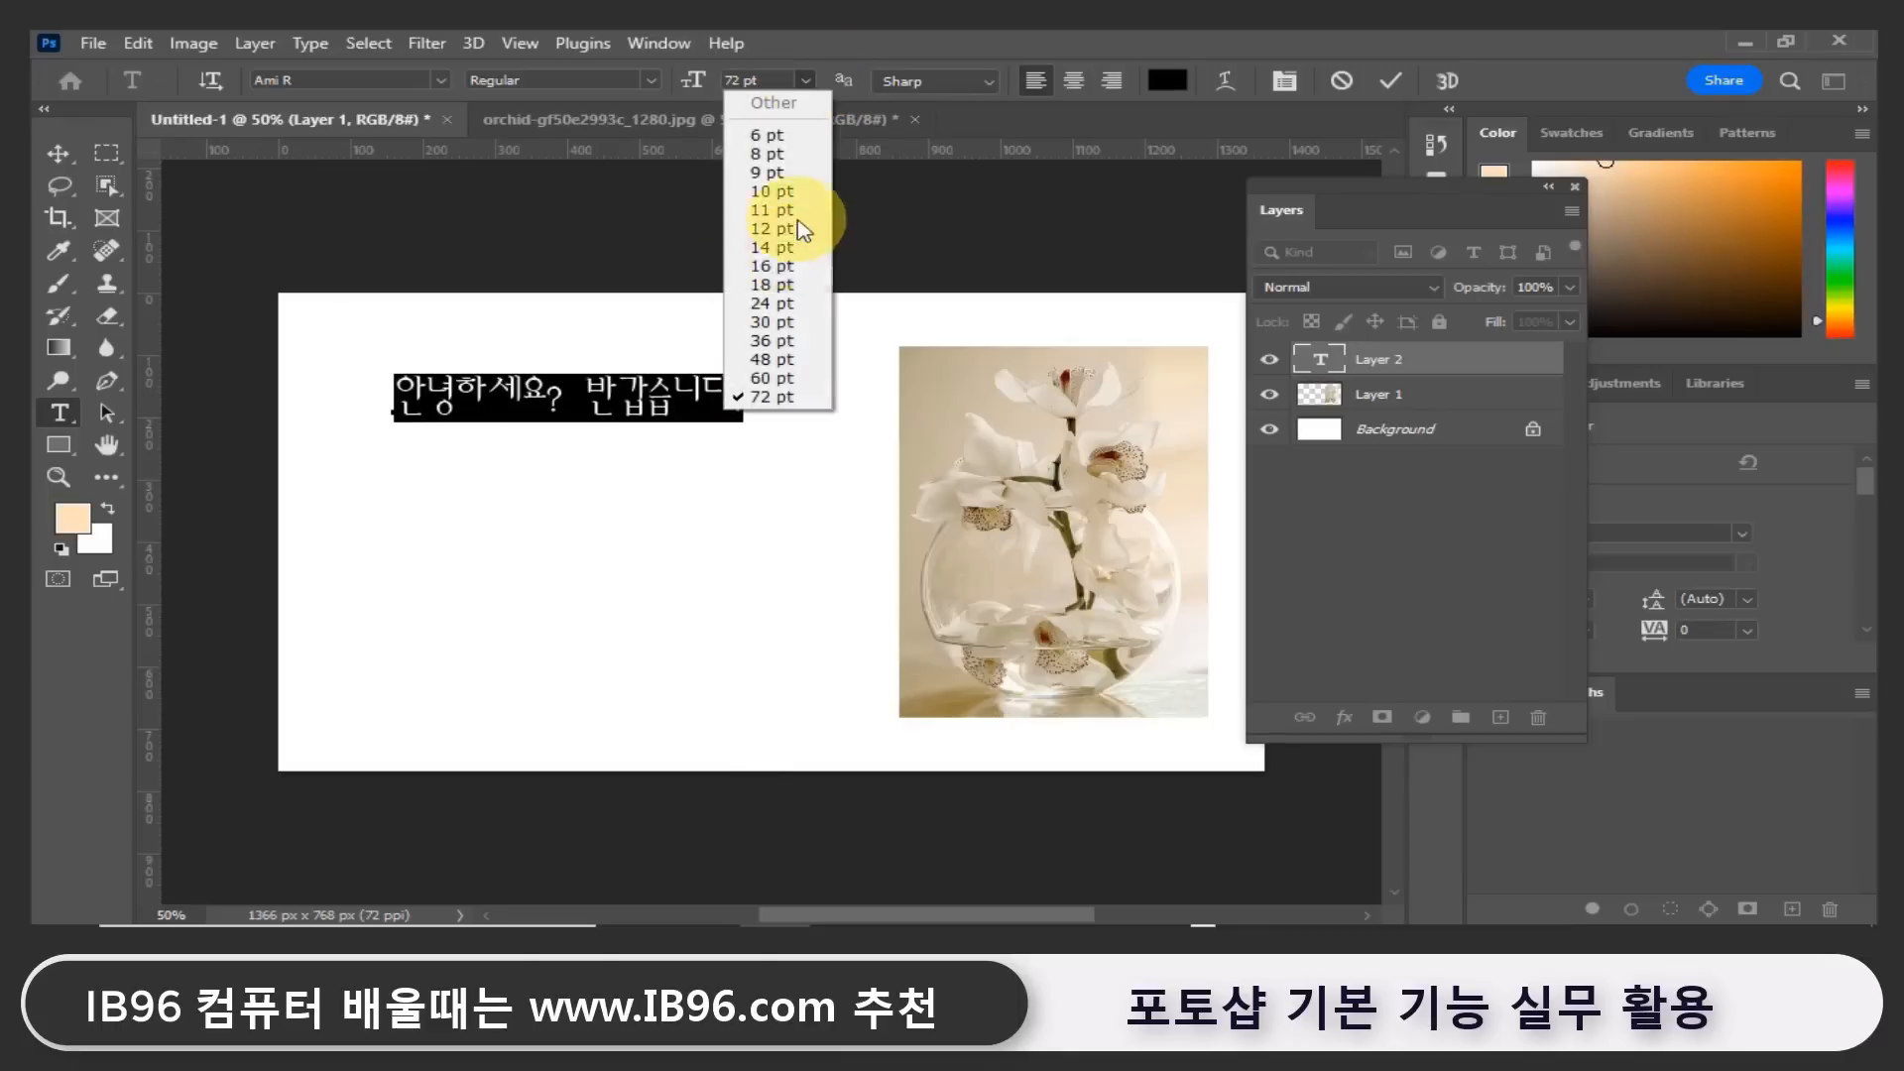
click(787, 88)
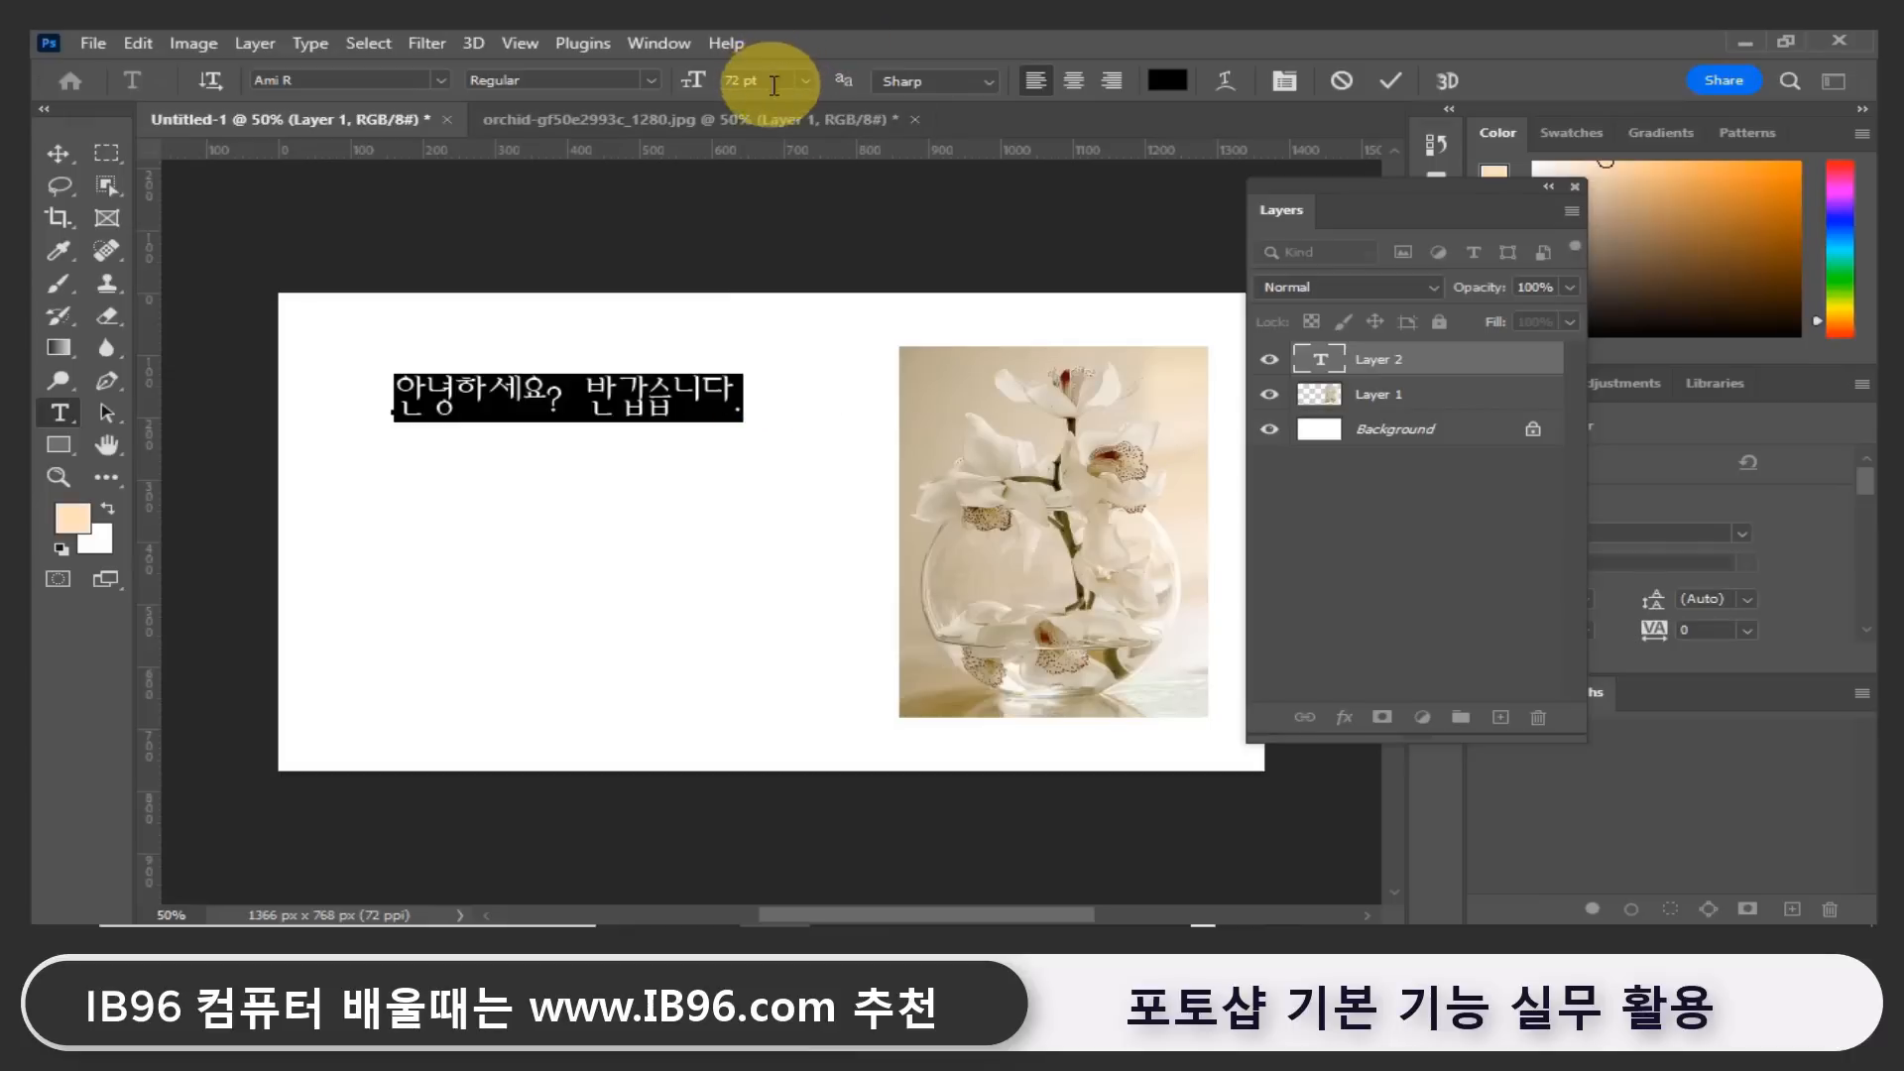
click(770, 80)
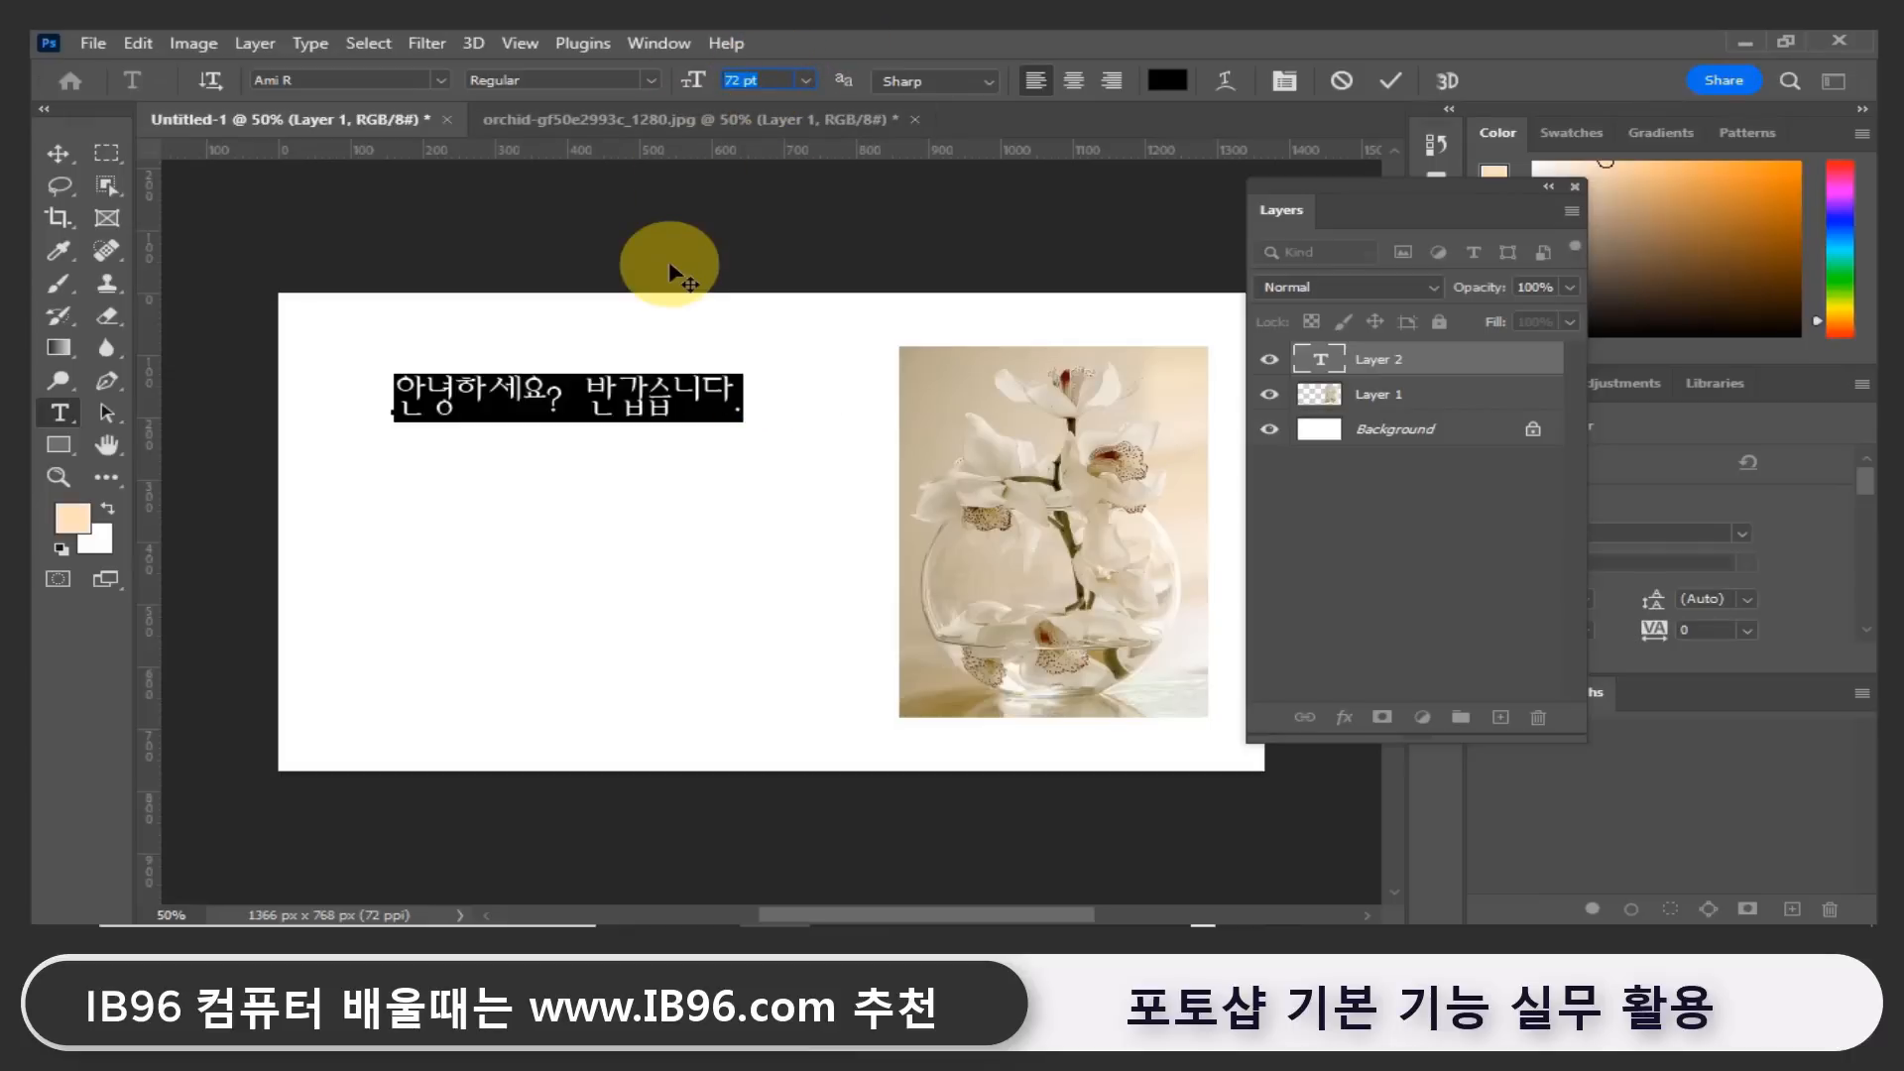
text(100)
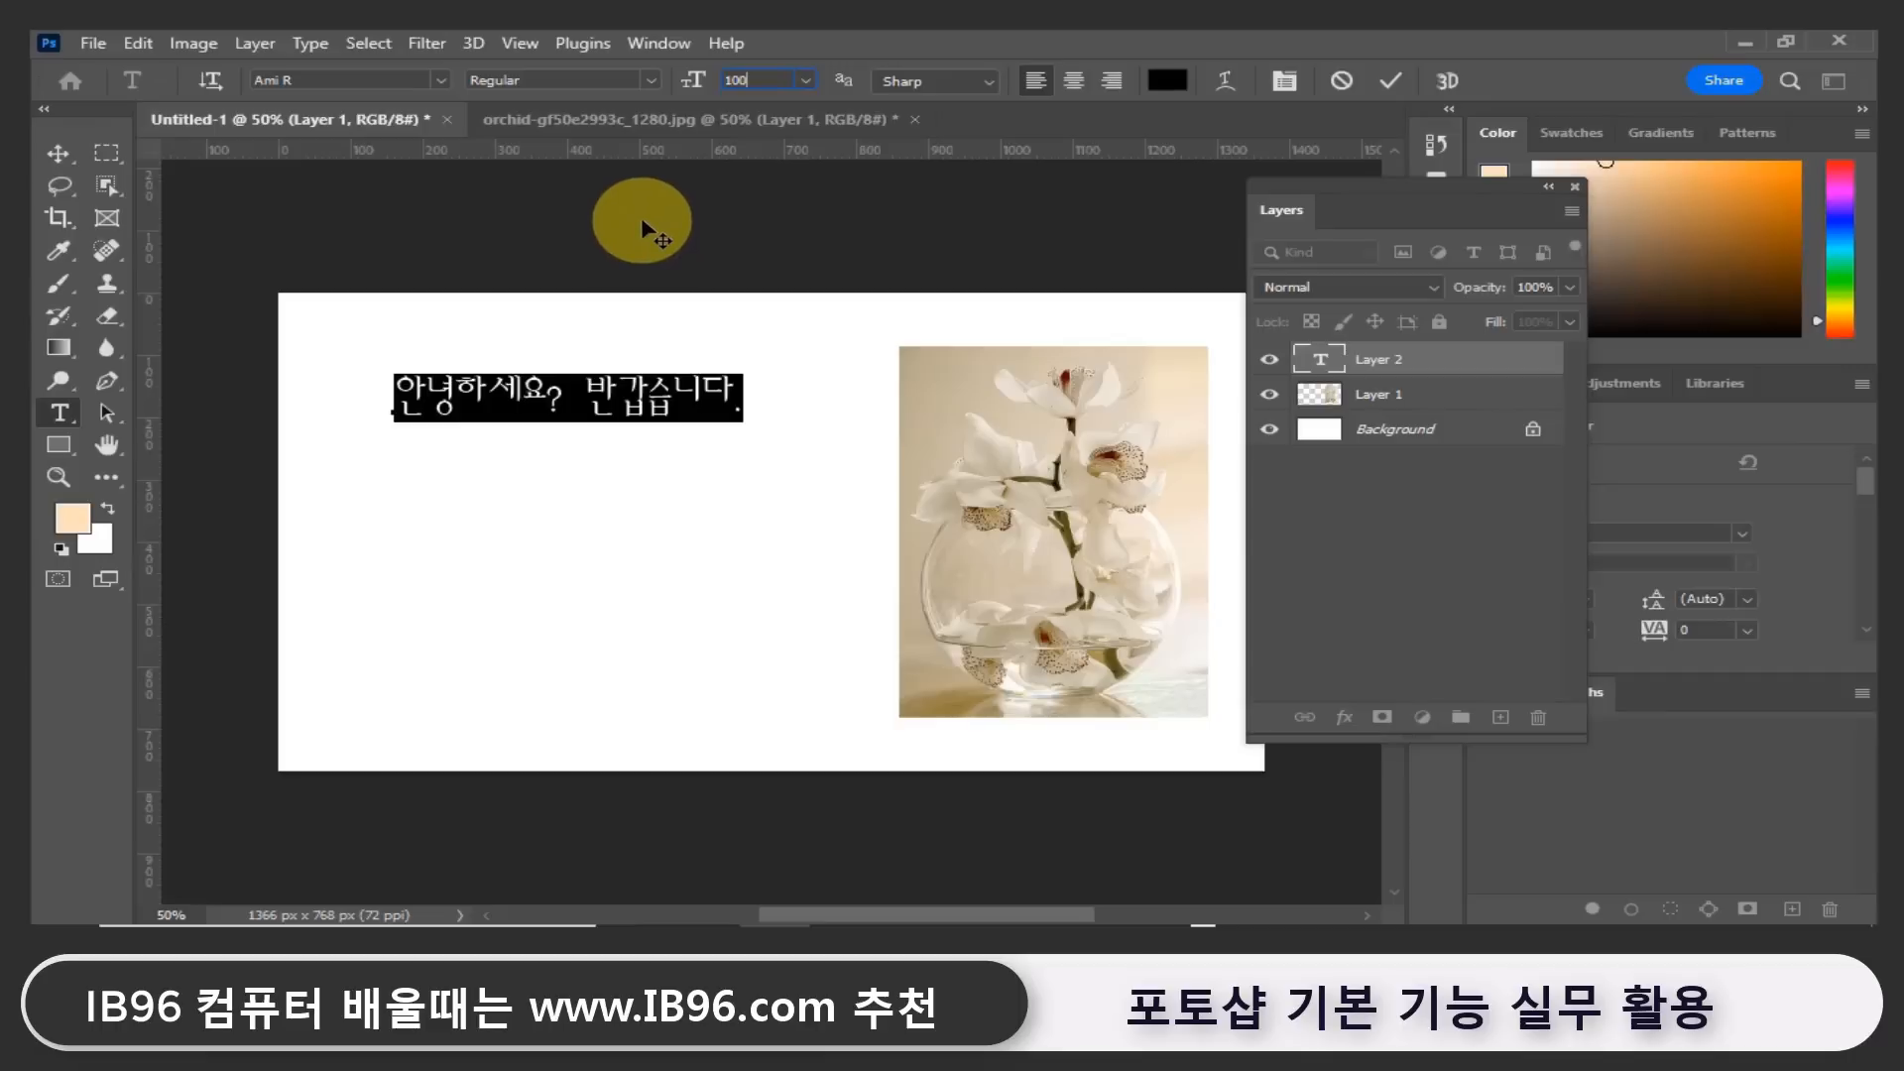
key(Return)
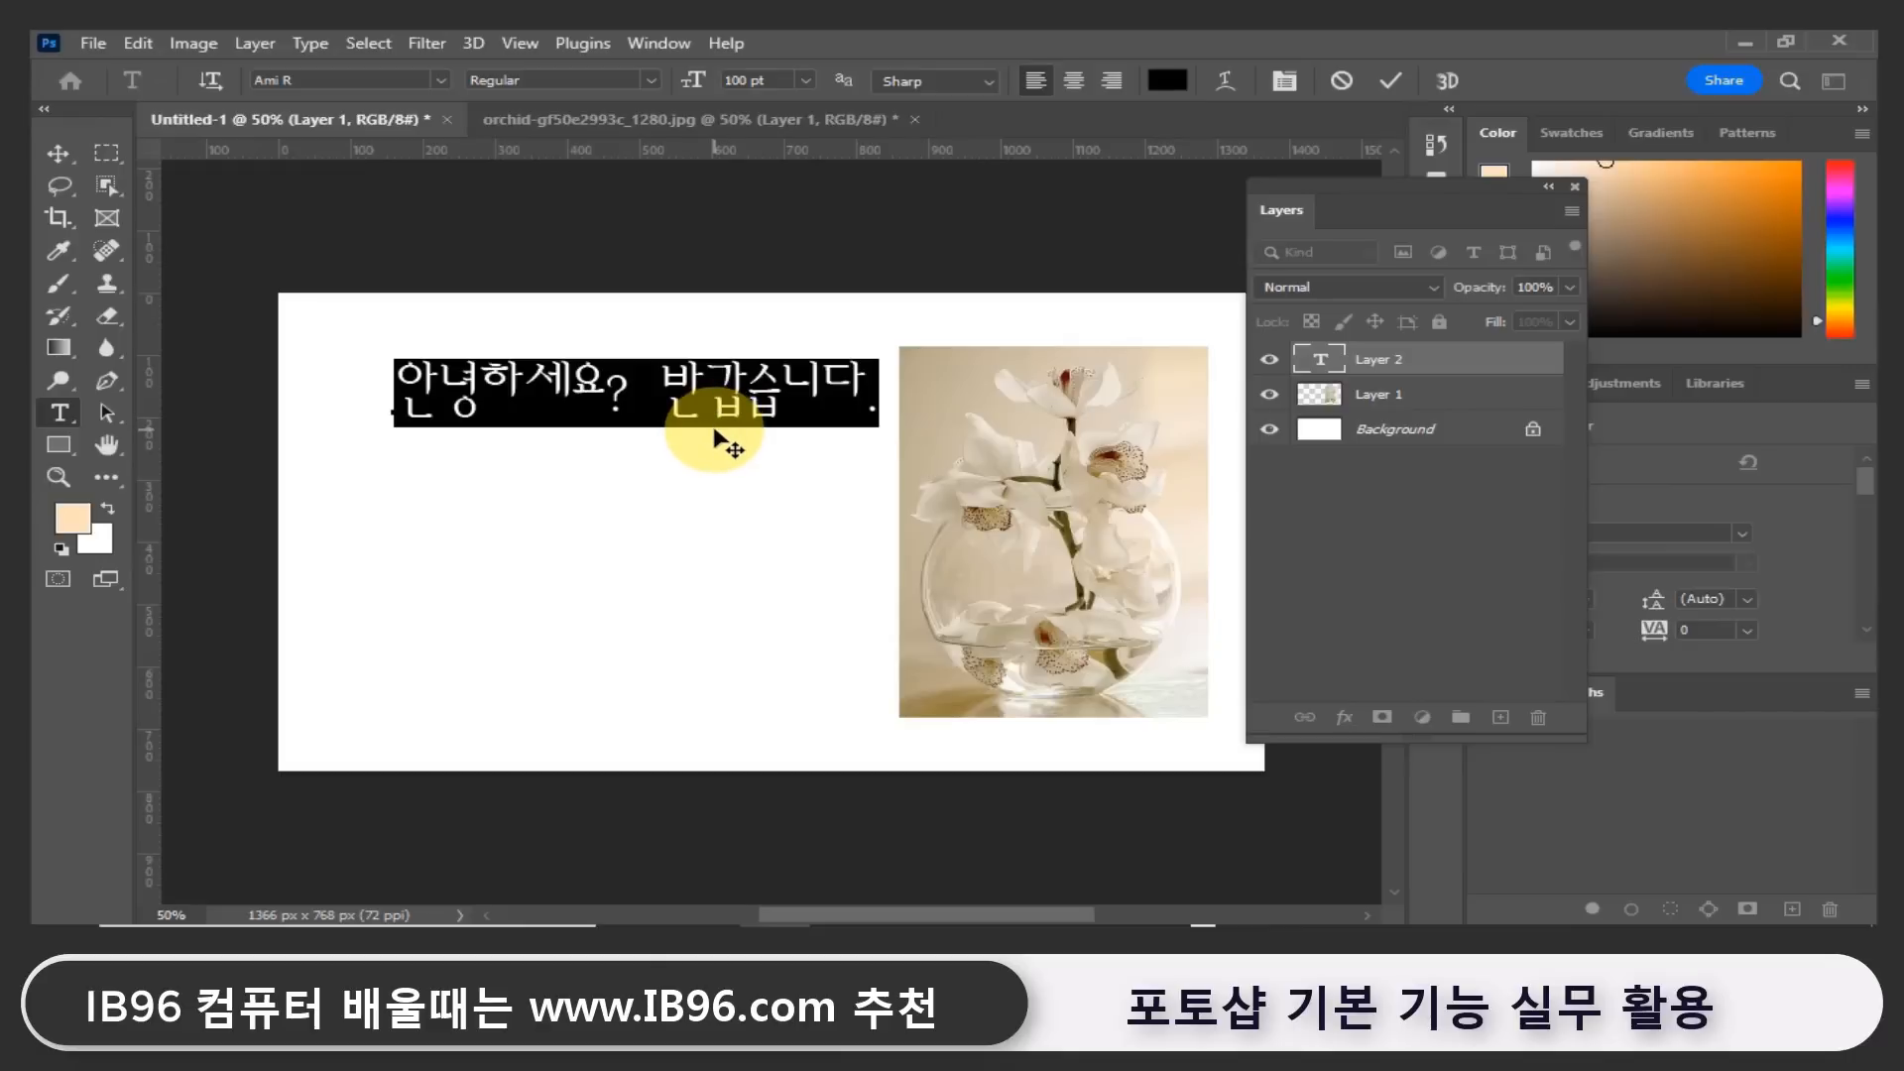
click(58, 154)
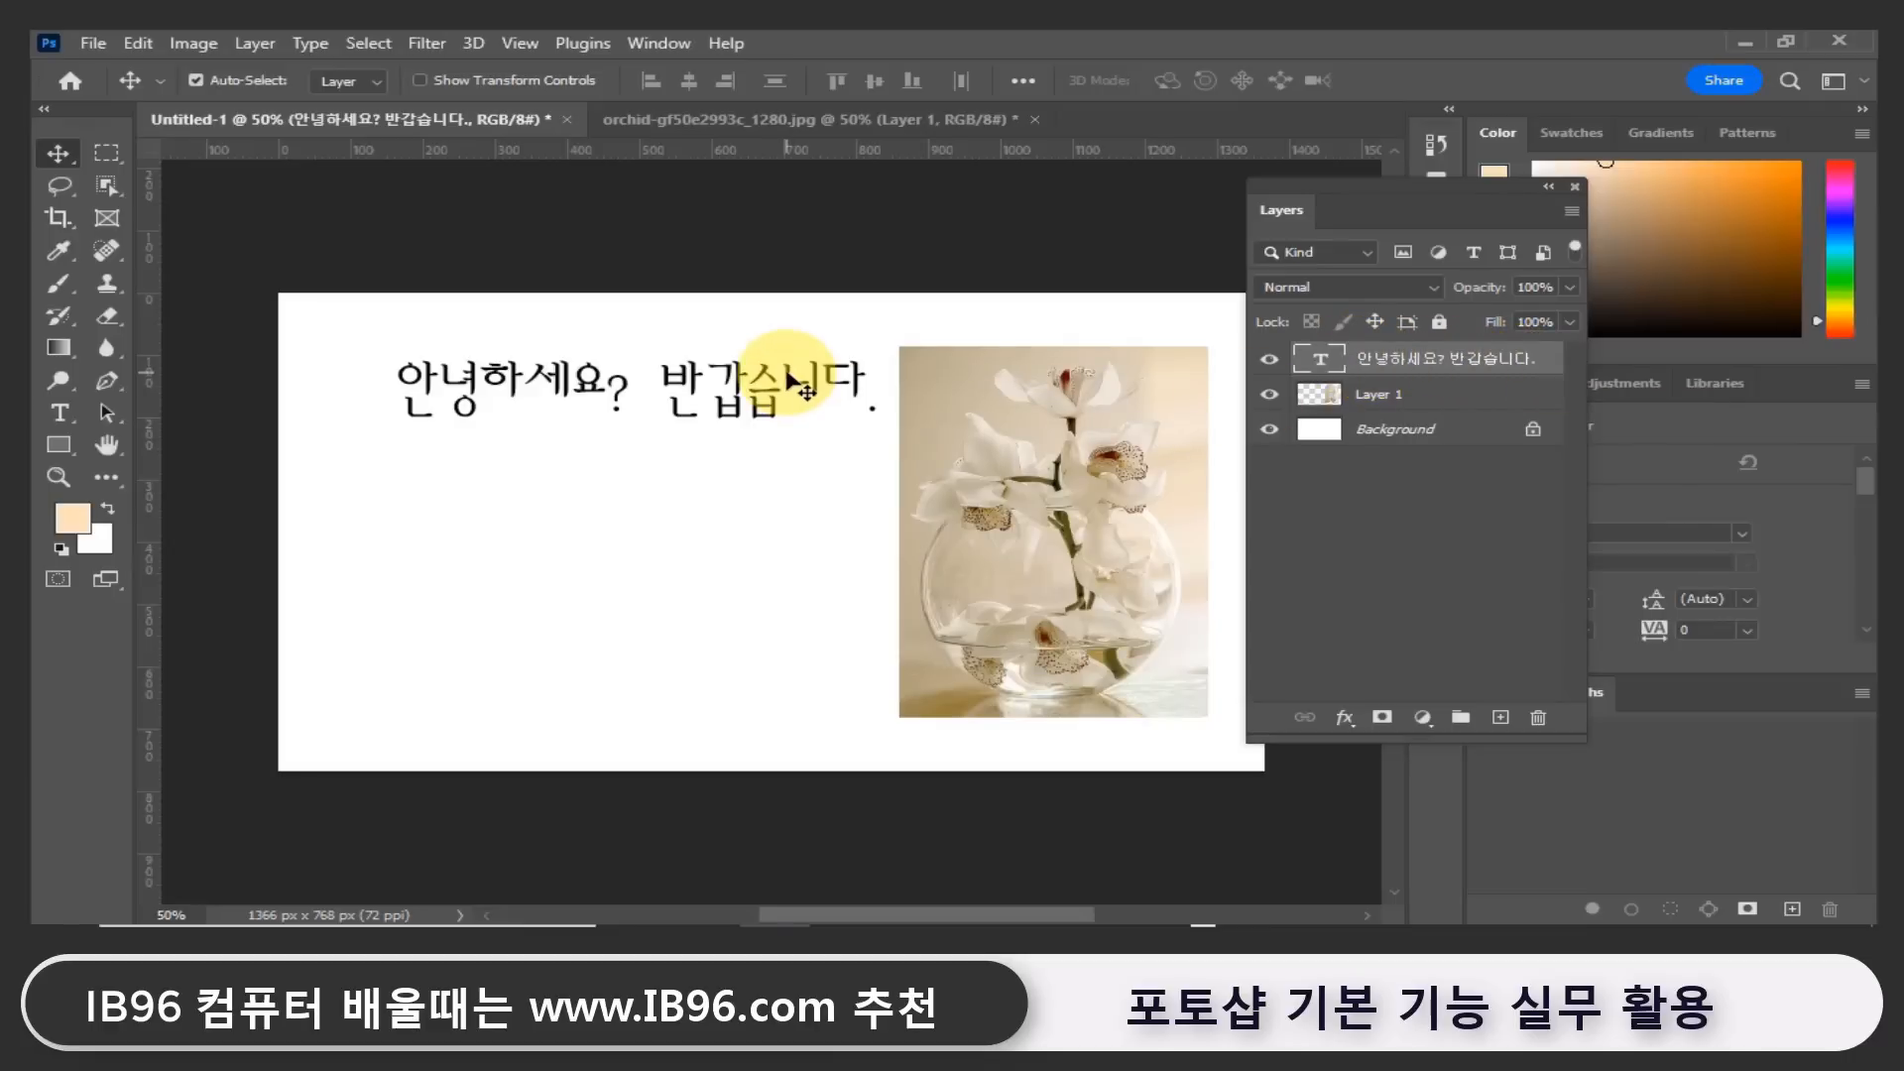
Move the greeting text down so it overlaps the lower part of the vase image, and select Layer 1.
drag(793, 384, 1140, 727)
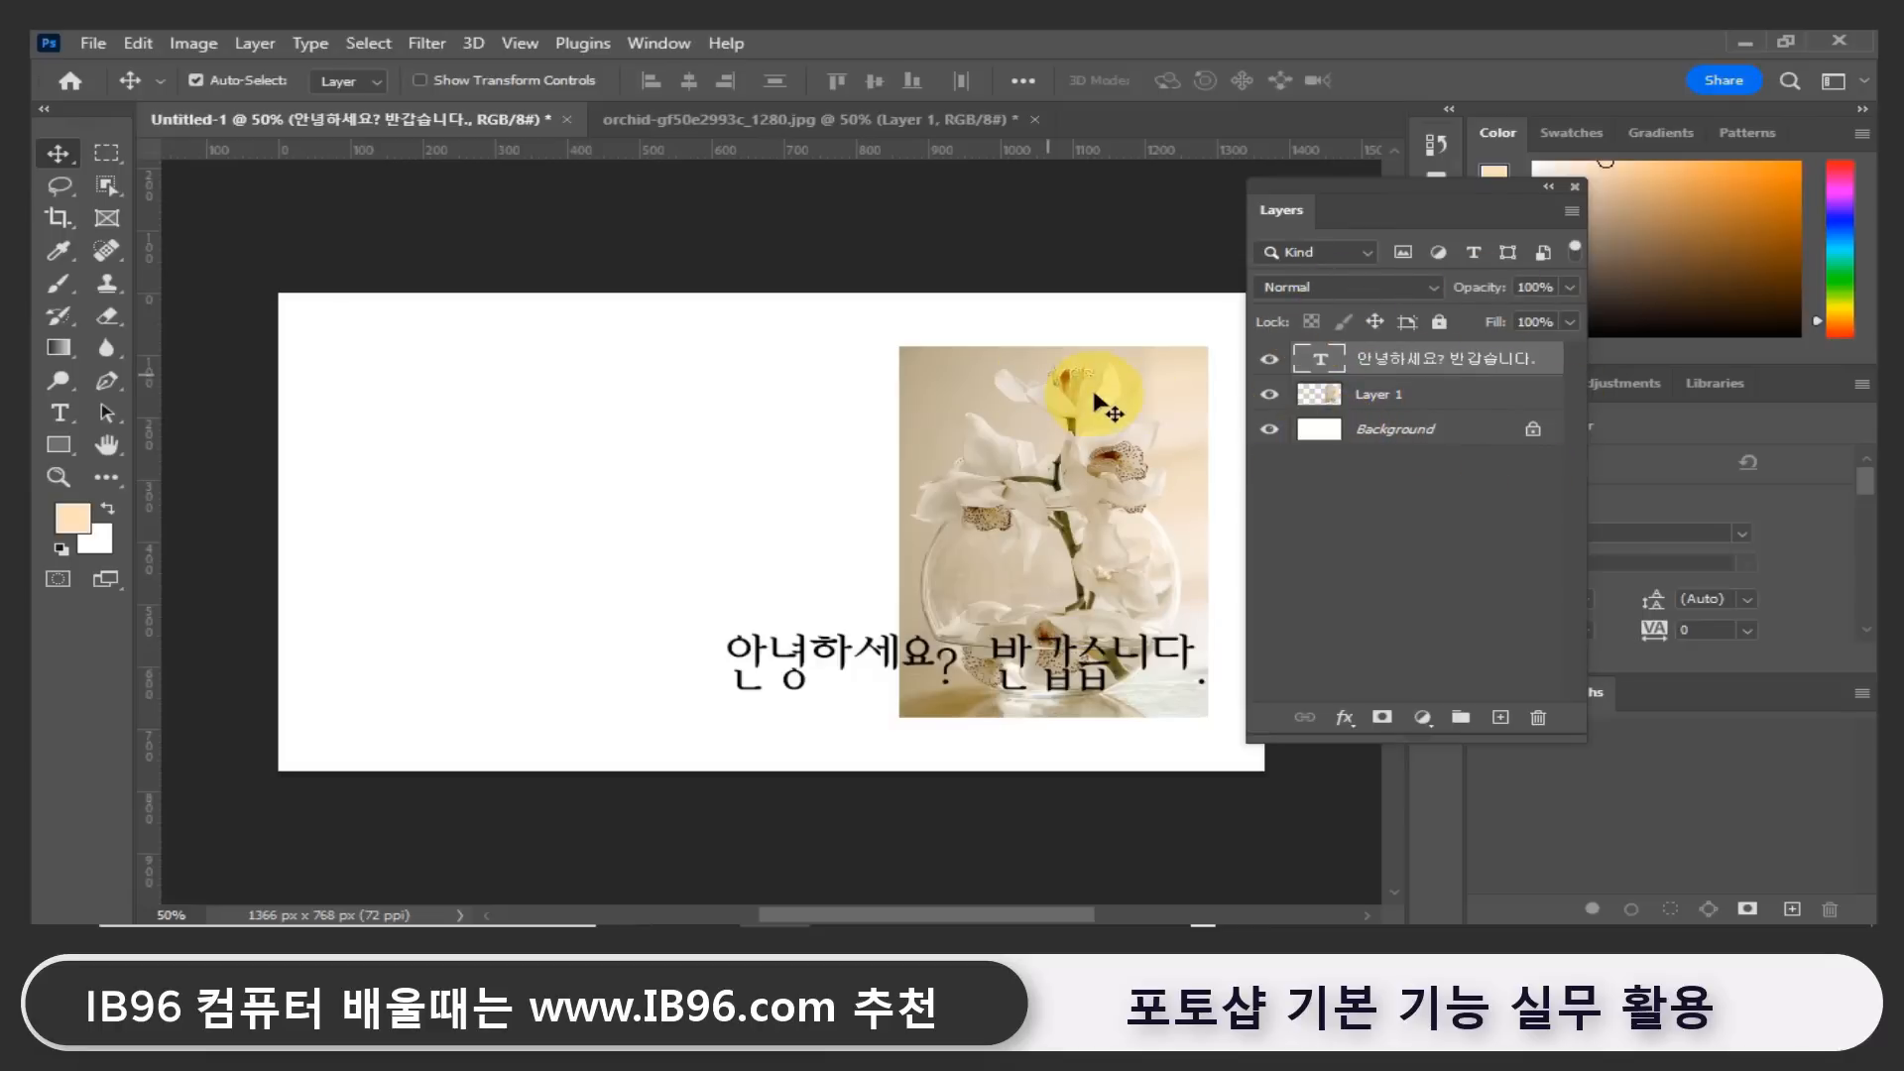
click(1359, 401)
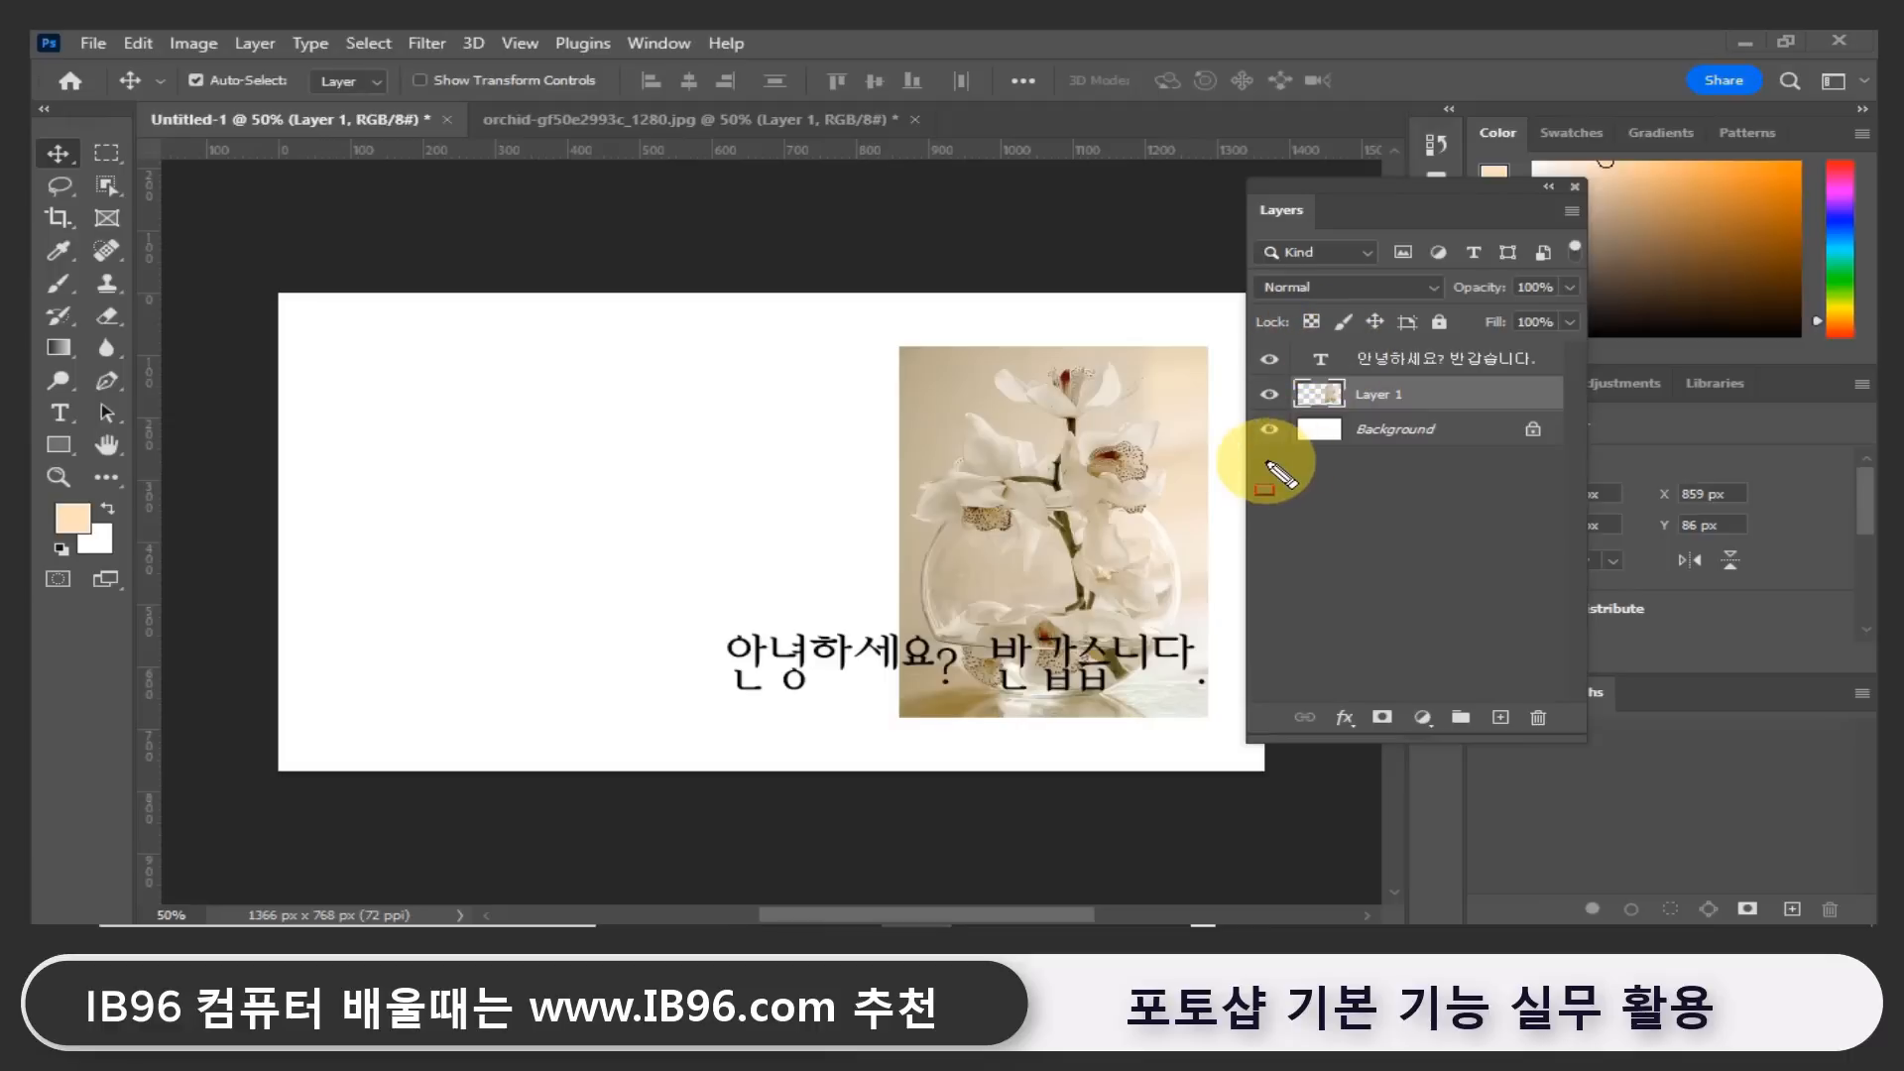
drag(1265, 461, 1548, 615)
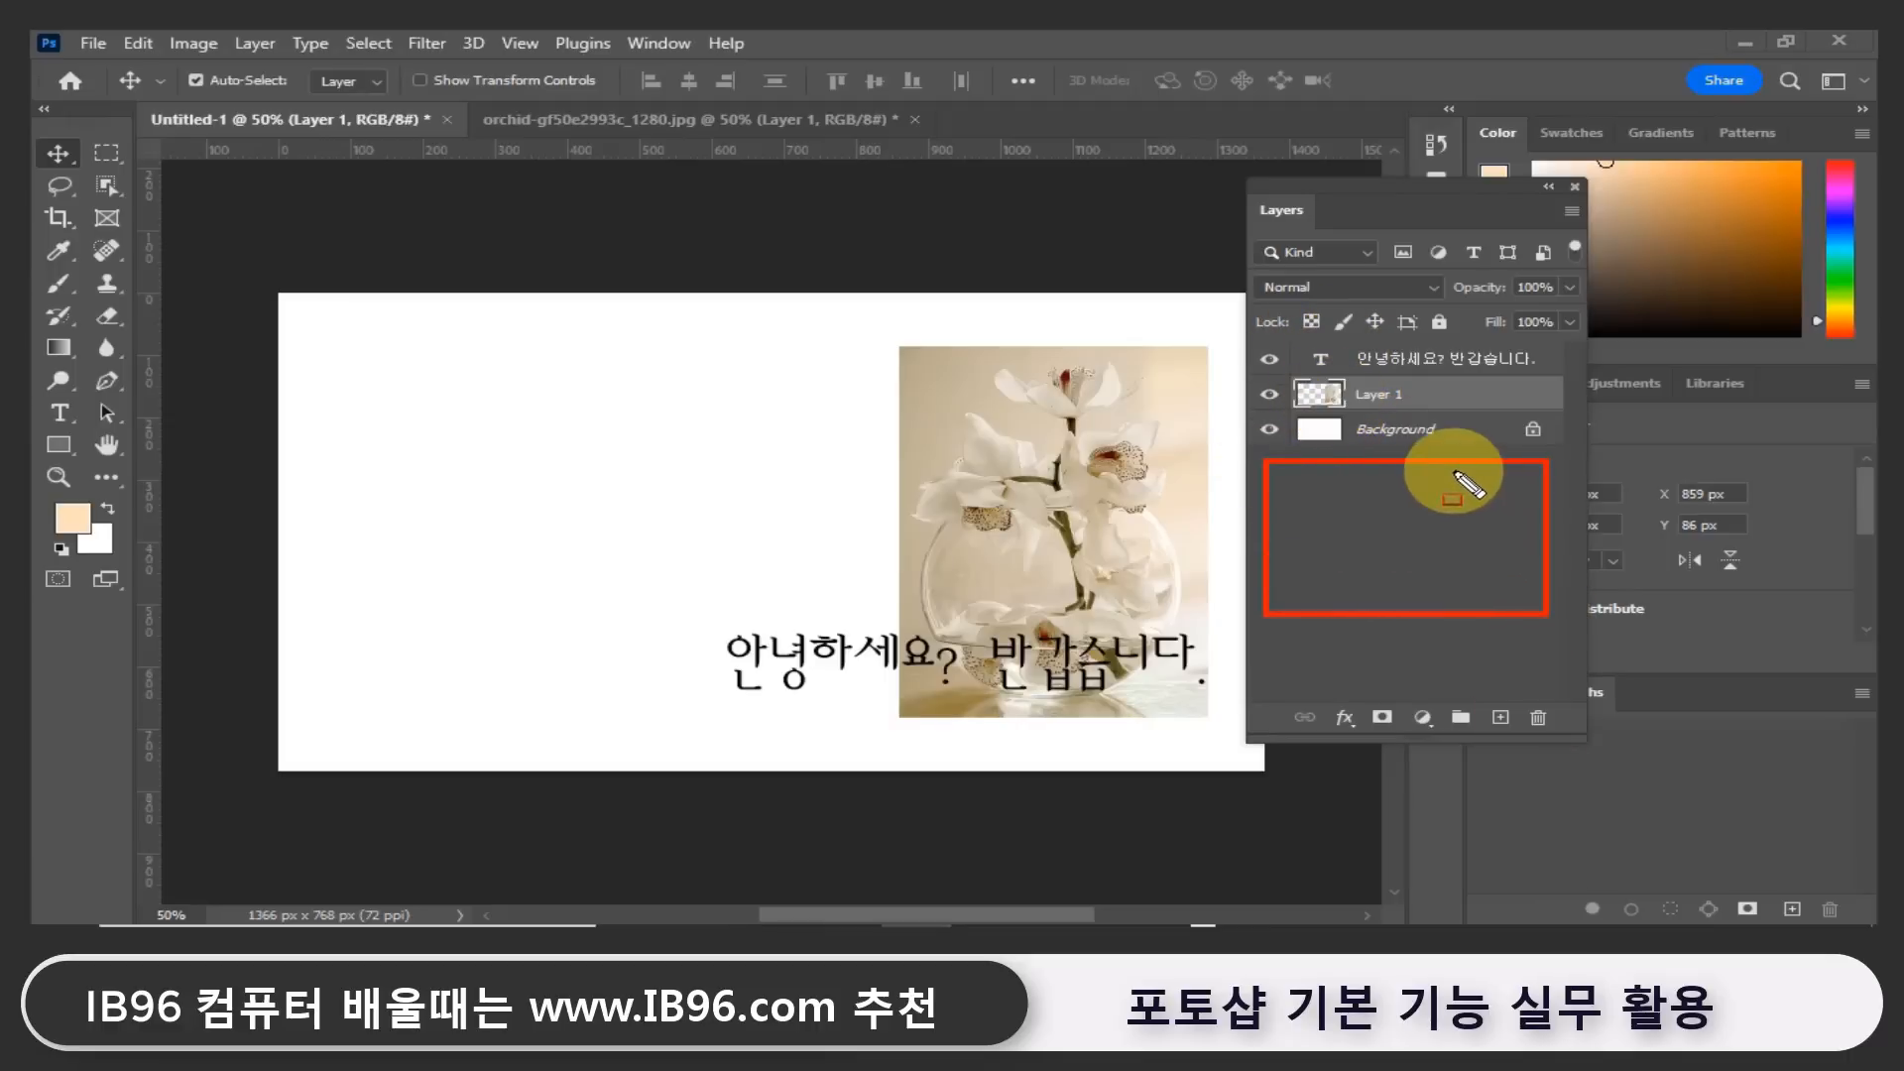
drag(1433, 472, 1529, 600)
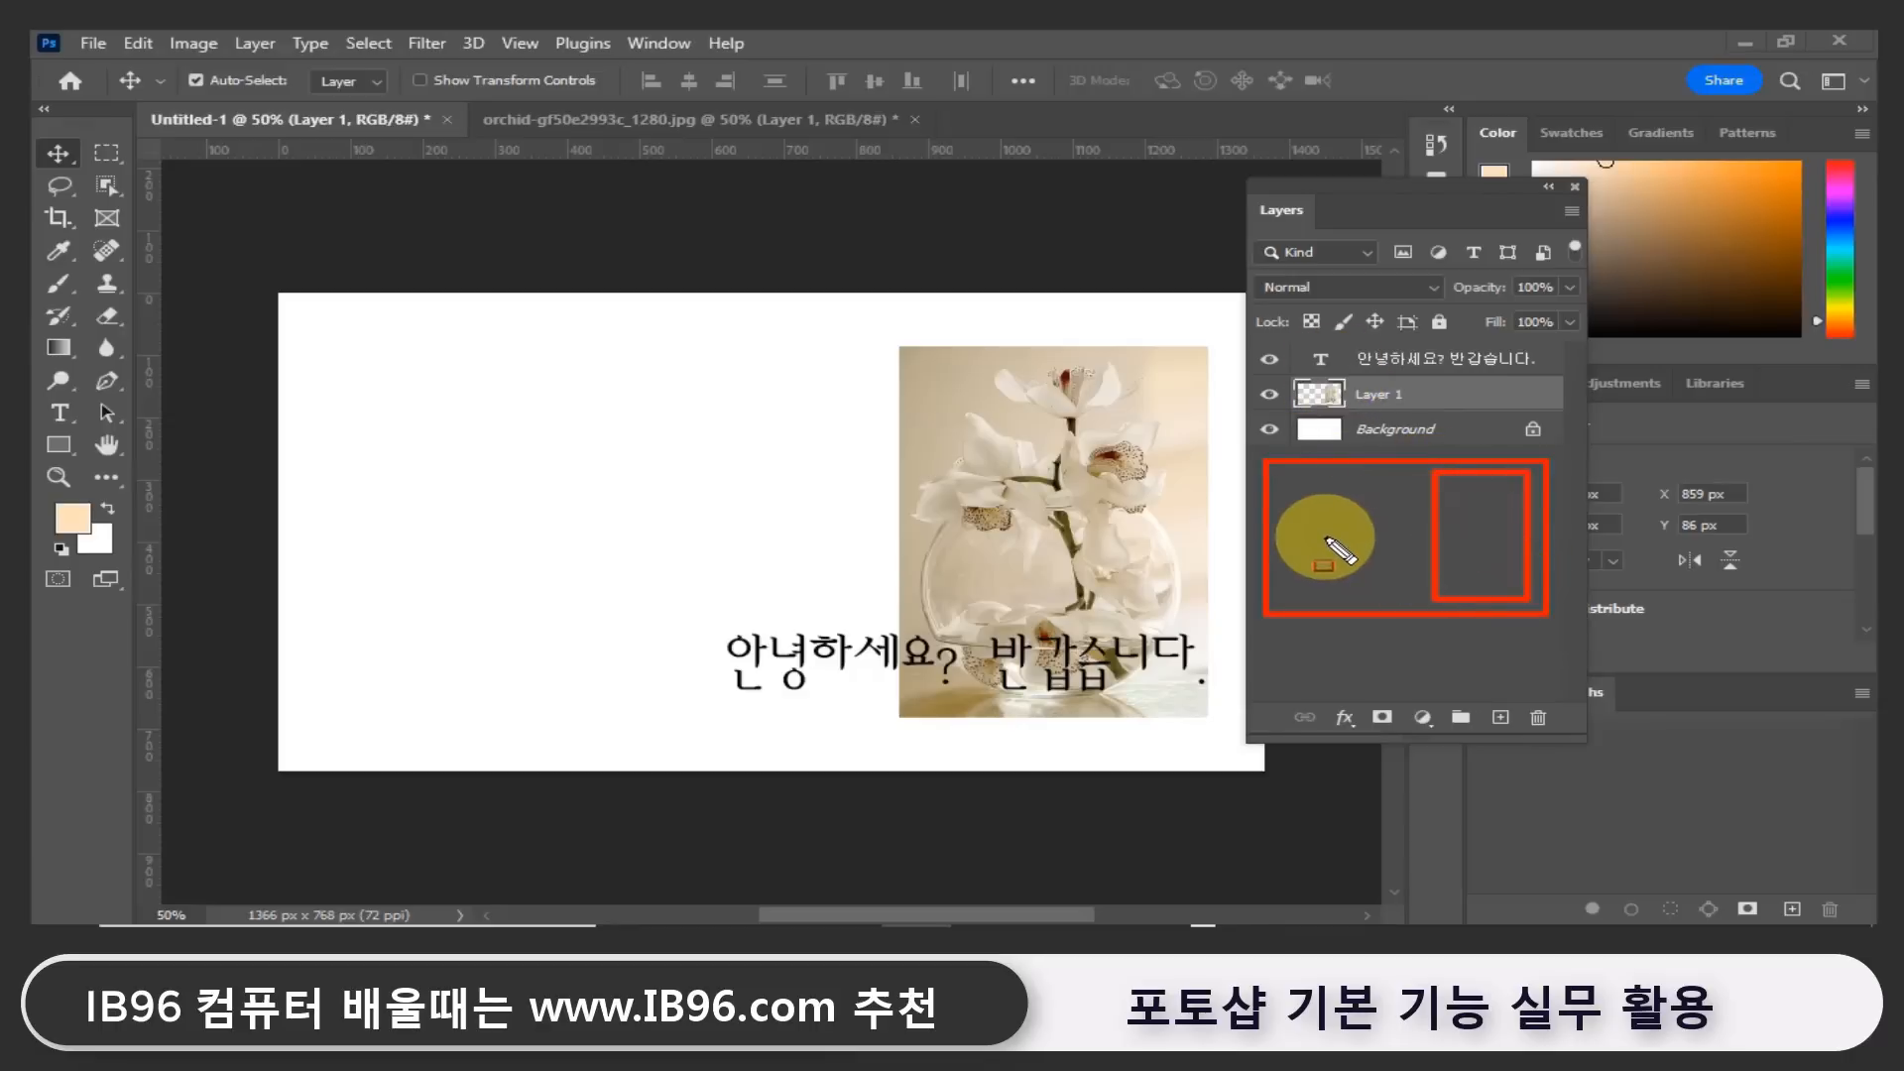
drag(1319, 536, 1480, 580)
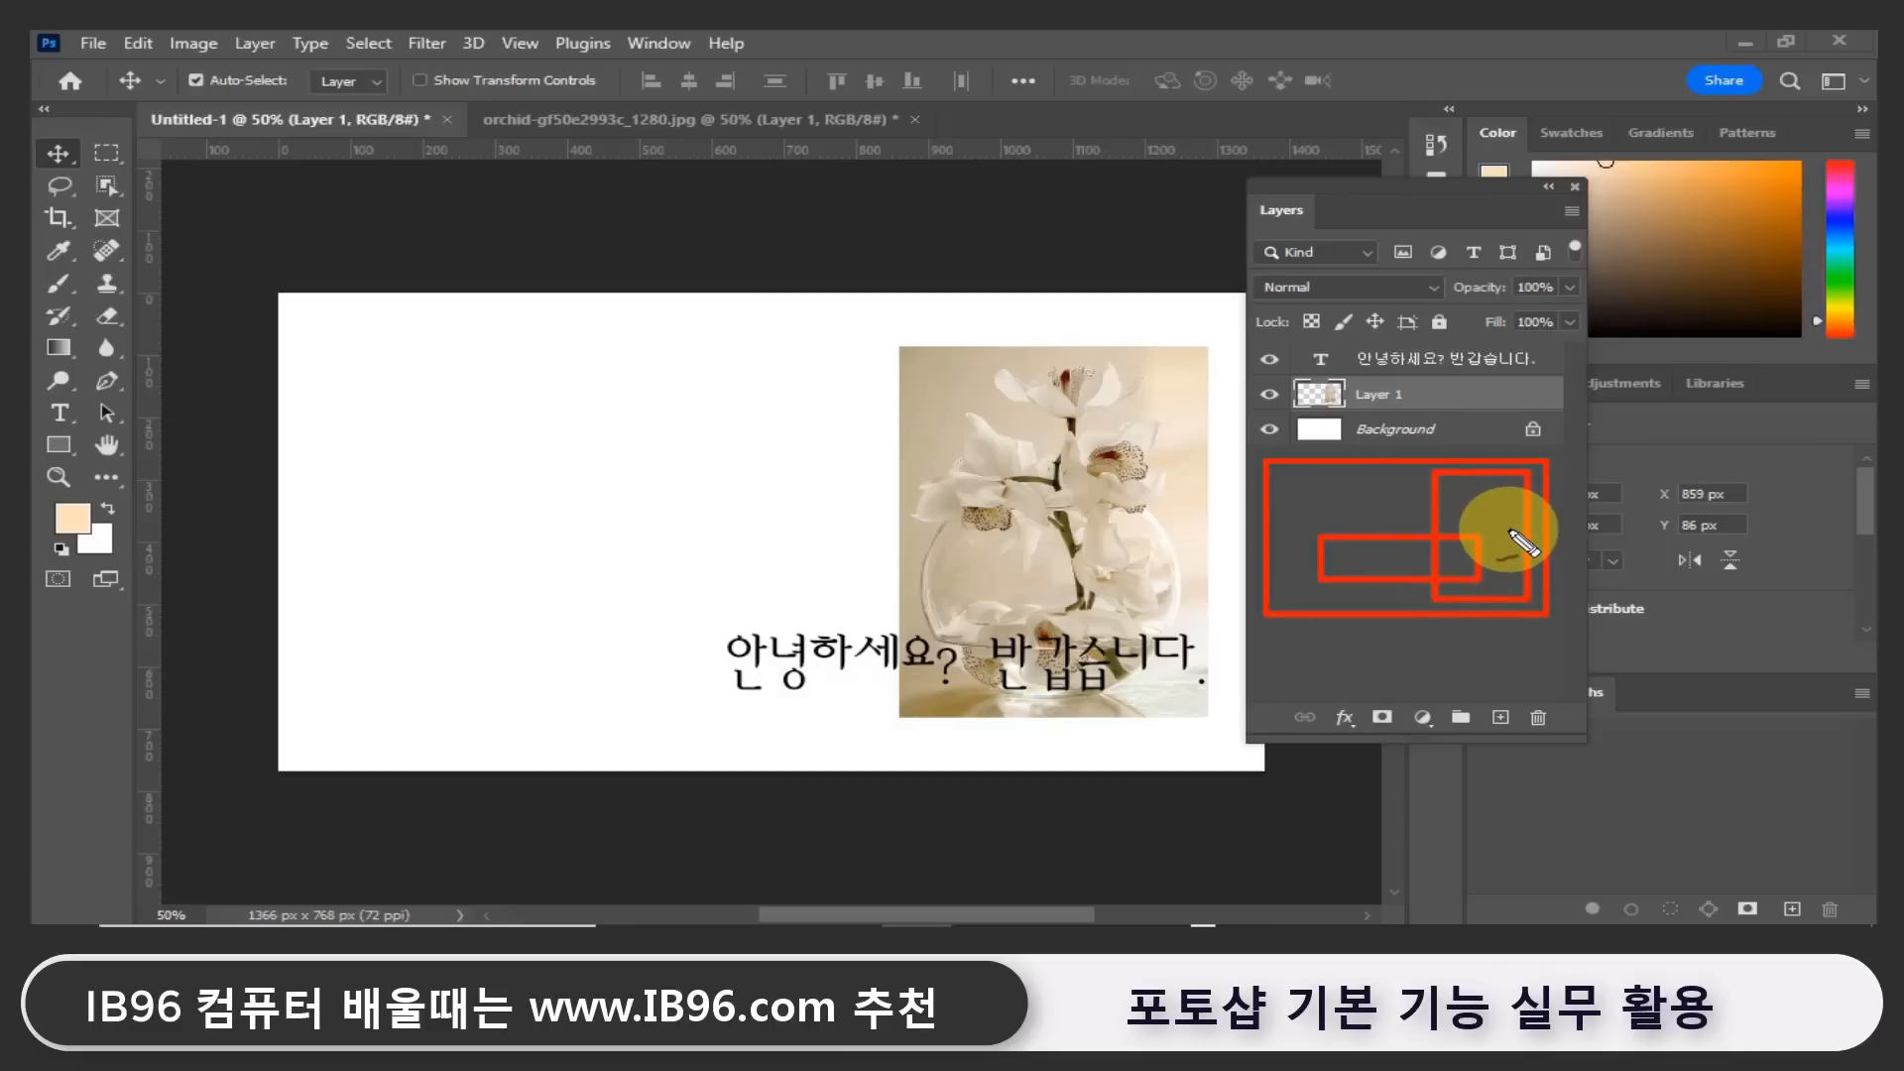
mouse_move(1402, 242)
mouse_down()
mouse_move(1434, 347)
mouse_move(1421, 325)
mouse_move(1480, 287)
mouse_up()
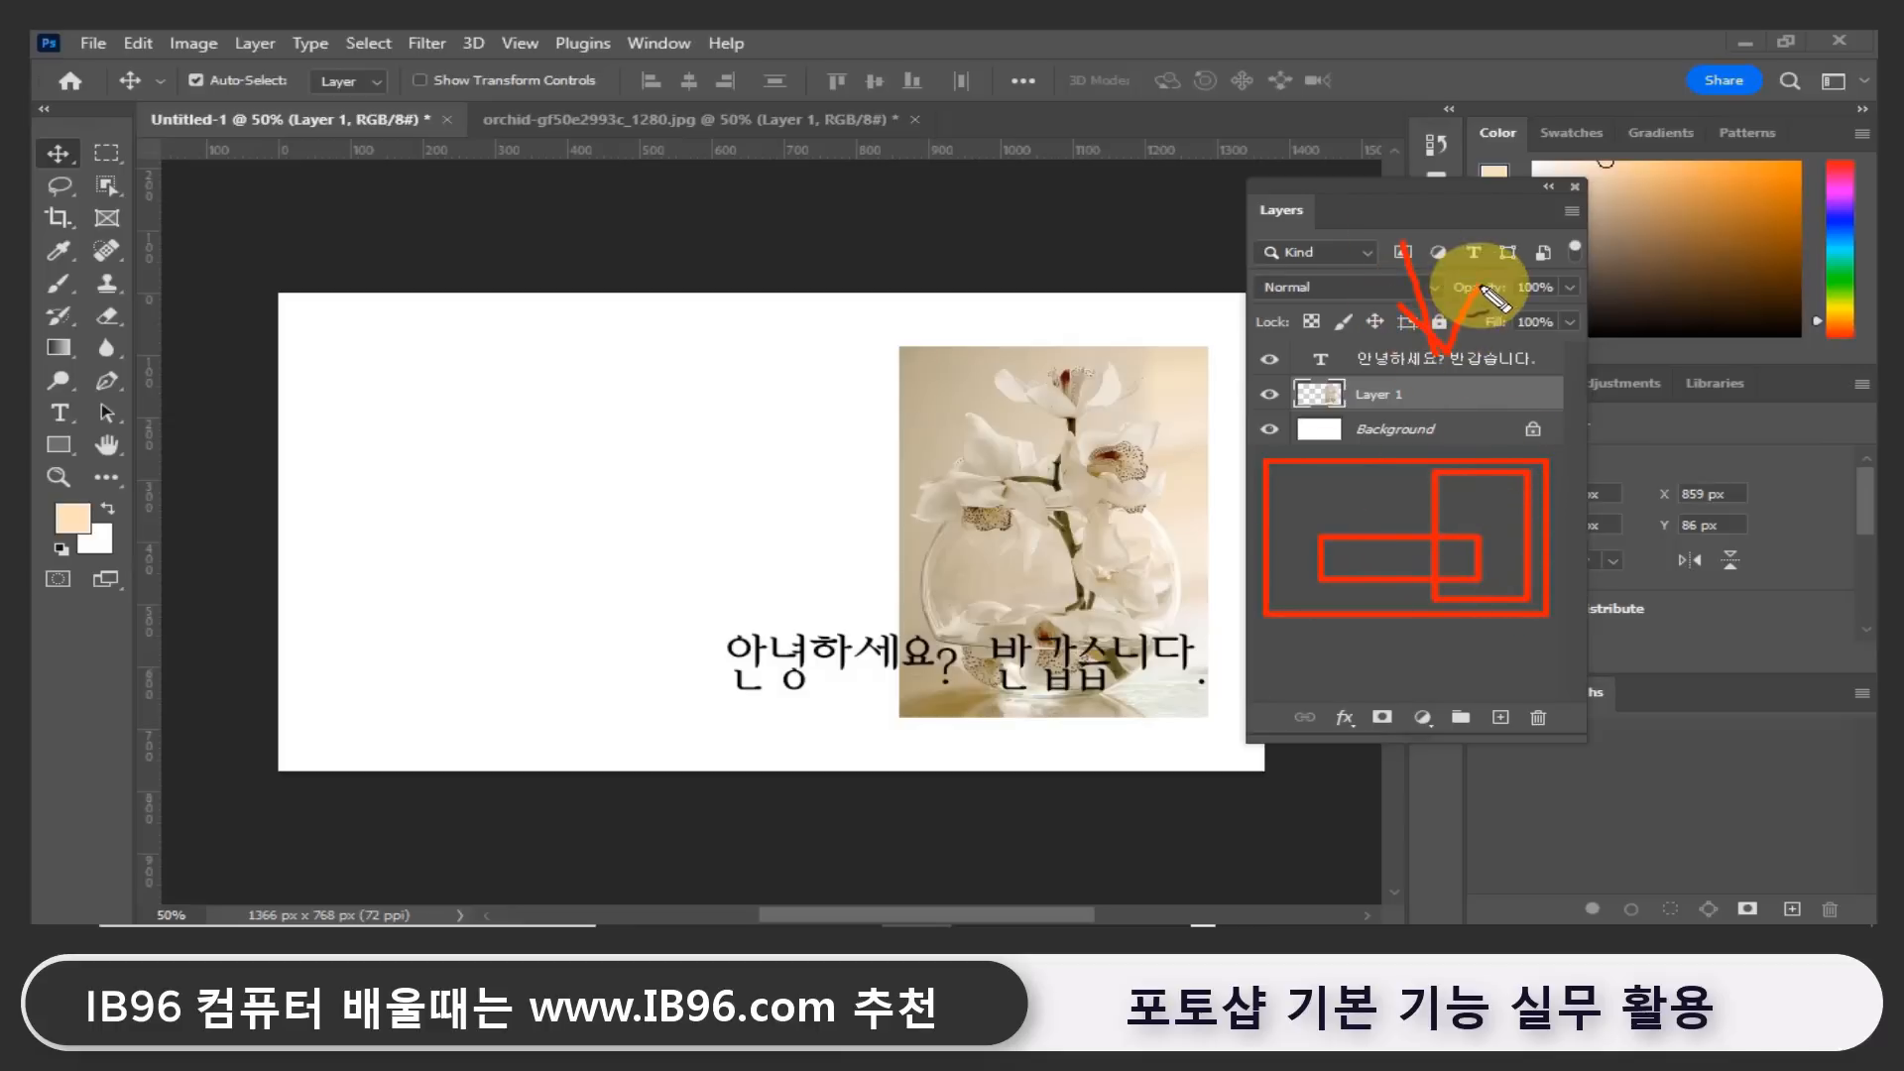
mouse_move(1387, 680)
mouse_down()
mouse_move(1397, 630)
mouse_move(1375, 650)
mouse_move(1396, 630)
mouse_move(1430, 654)
mouse_up()
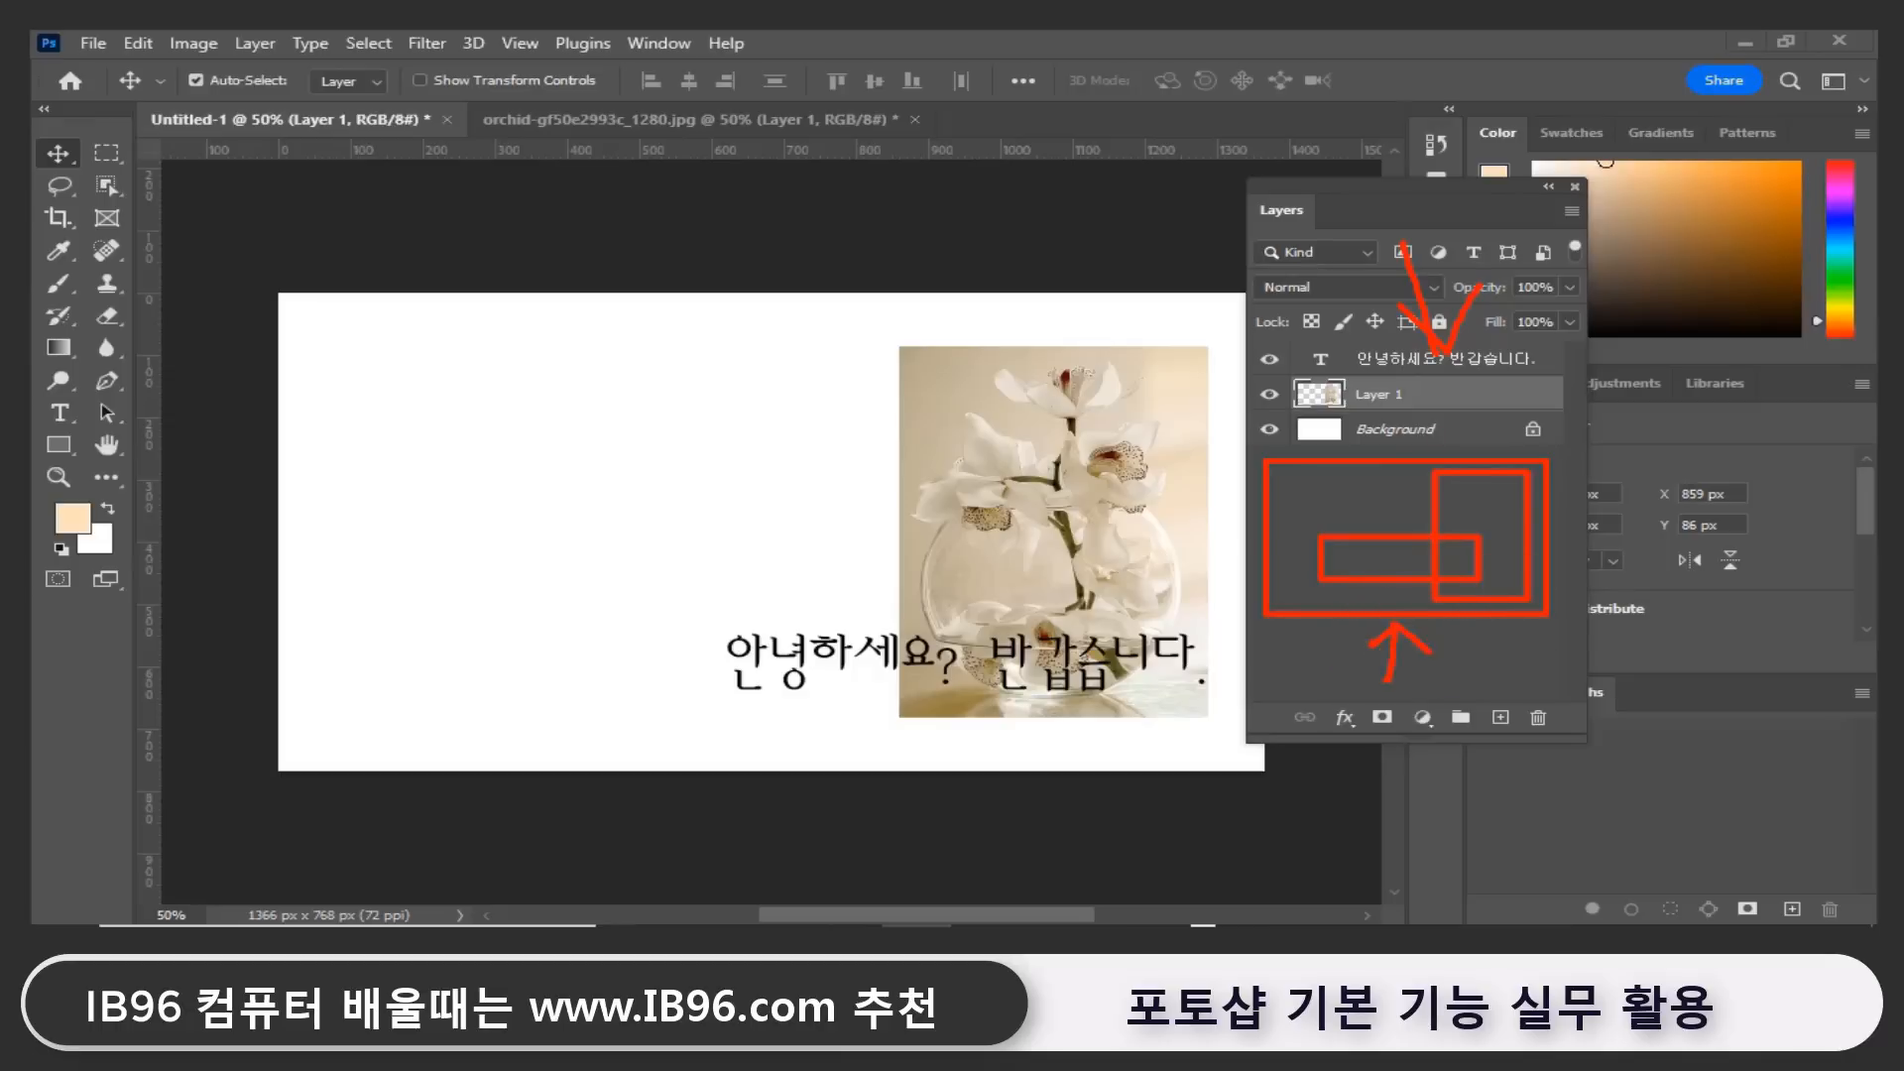
key(Escape)
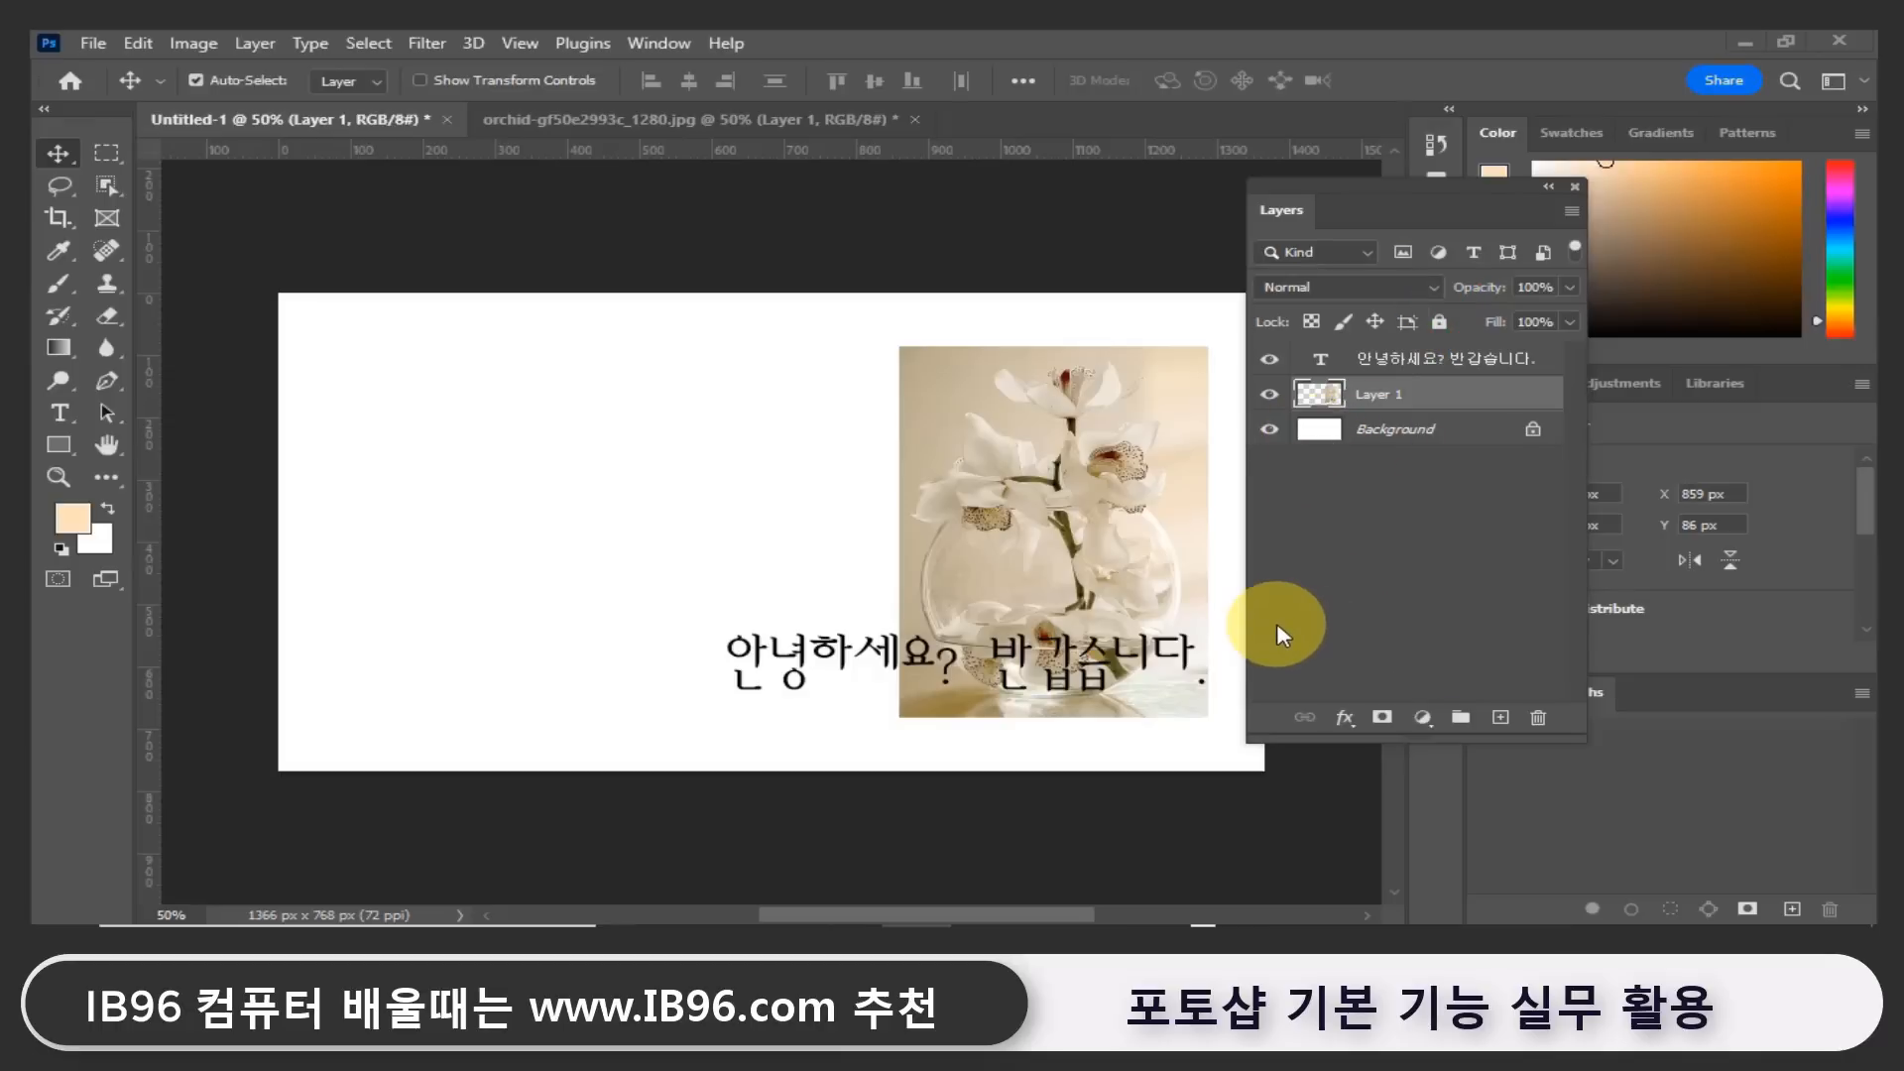
drag(1276, 623, 1537, 635)
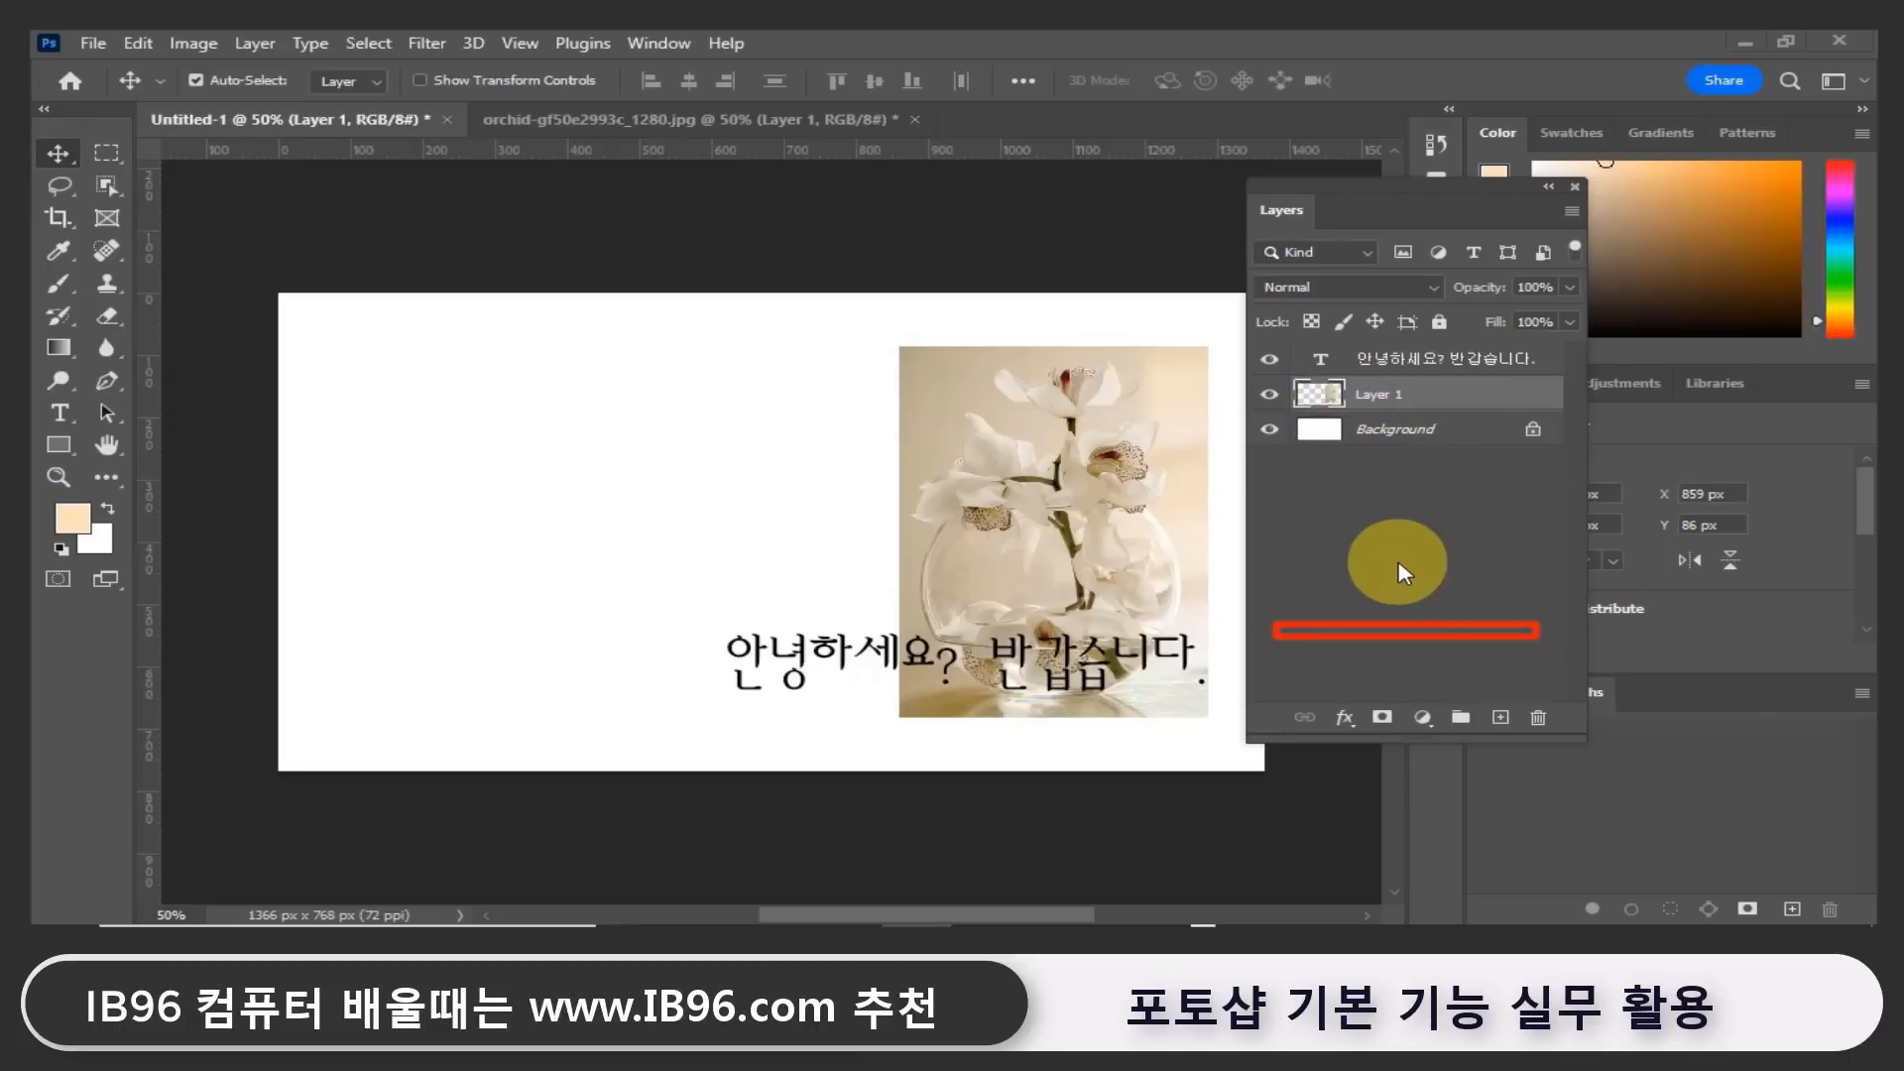
mouse_move(1418, 558)
mouse_down()
mouse_move(1515, 579)
mouse_move(1525, 563)
mouse_up()
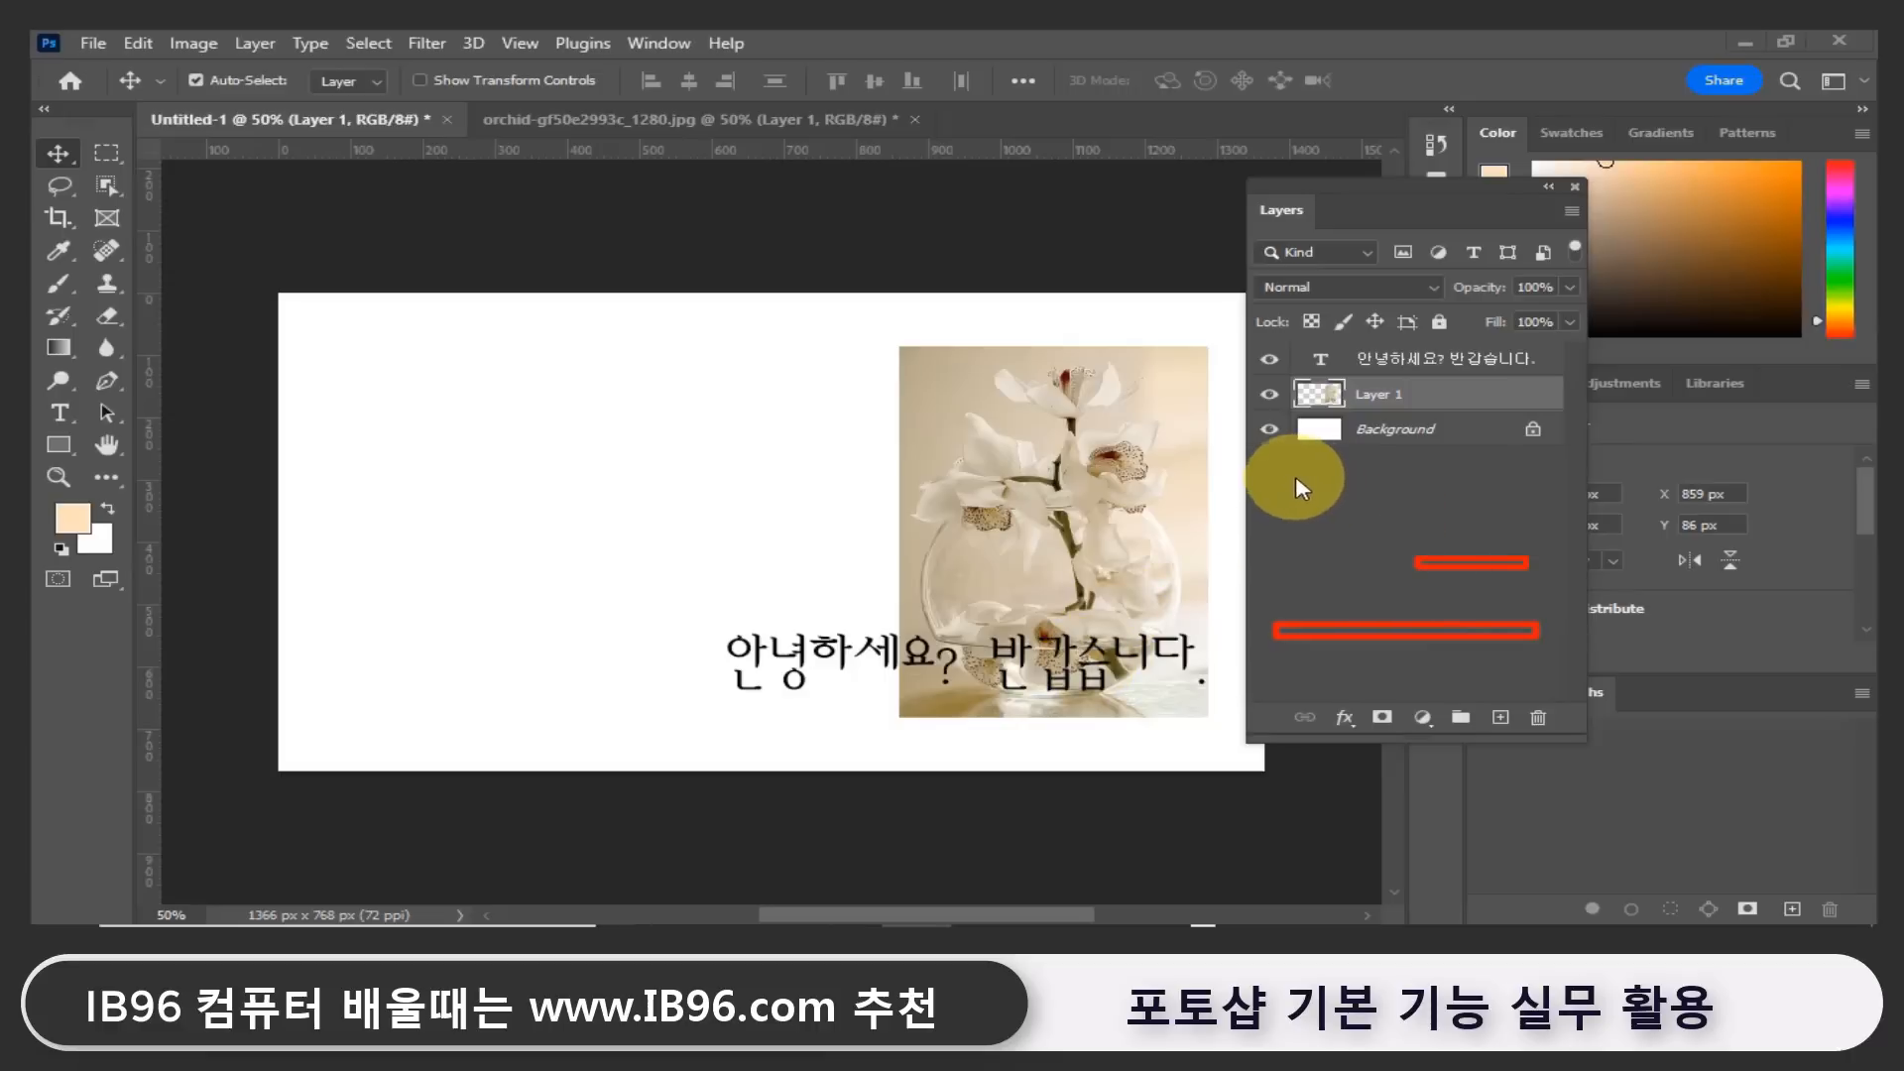
drag(1349, 484, 1489, 491)
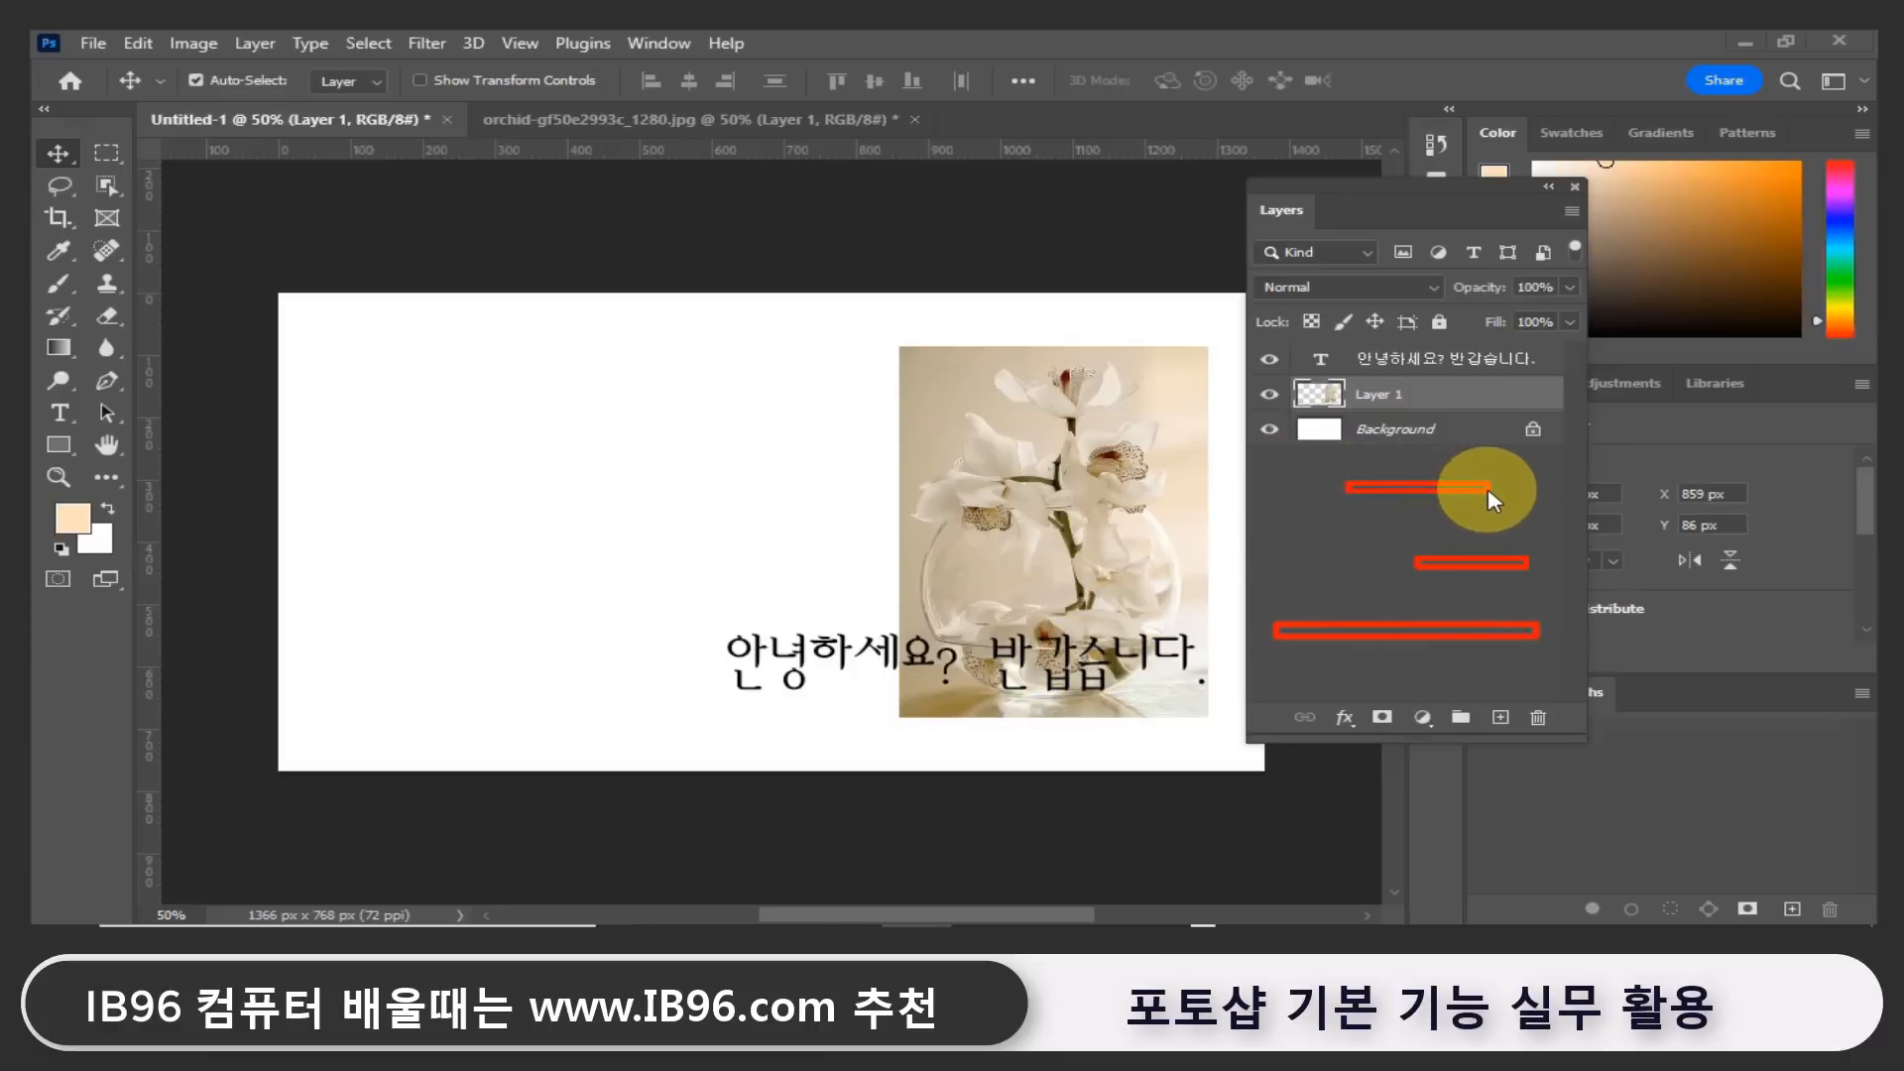
mouse_move(1318, 502)
mouse_down()
mouse_move(1305, 438)
mouse_move(1304, 508)
mouse_up()
mouse_move(1367, 586)
mouse_down()
mouse_move(1290, 573)
mouse_move(1395, 554)
mouse_move(1351, 570)
mouse_up()
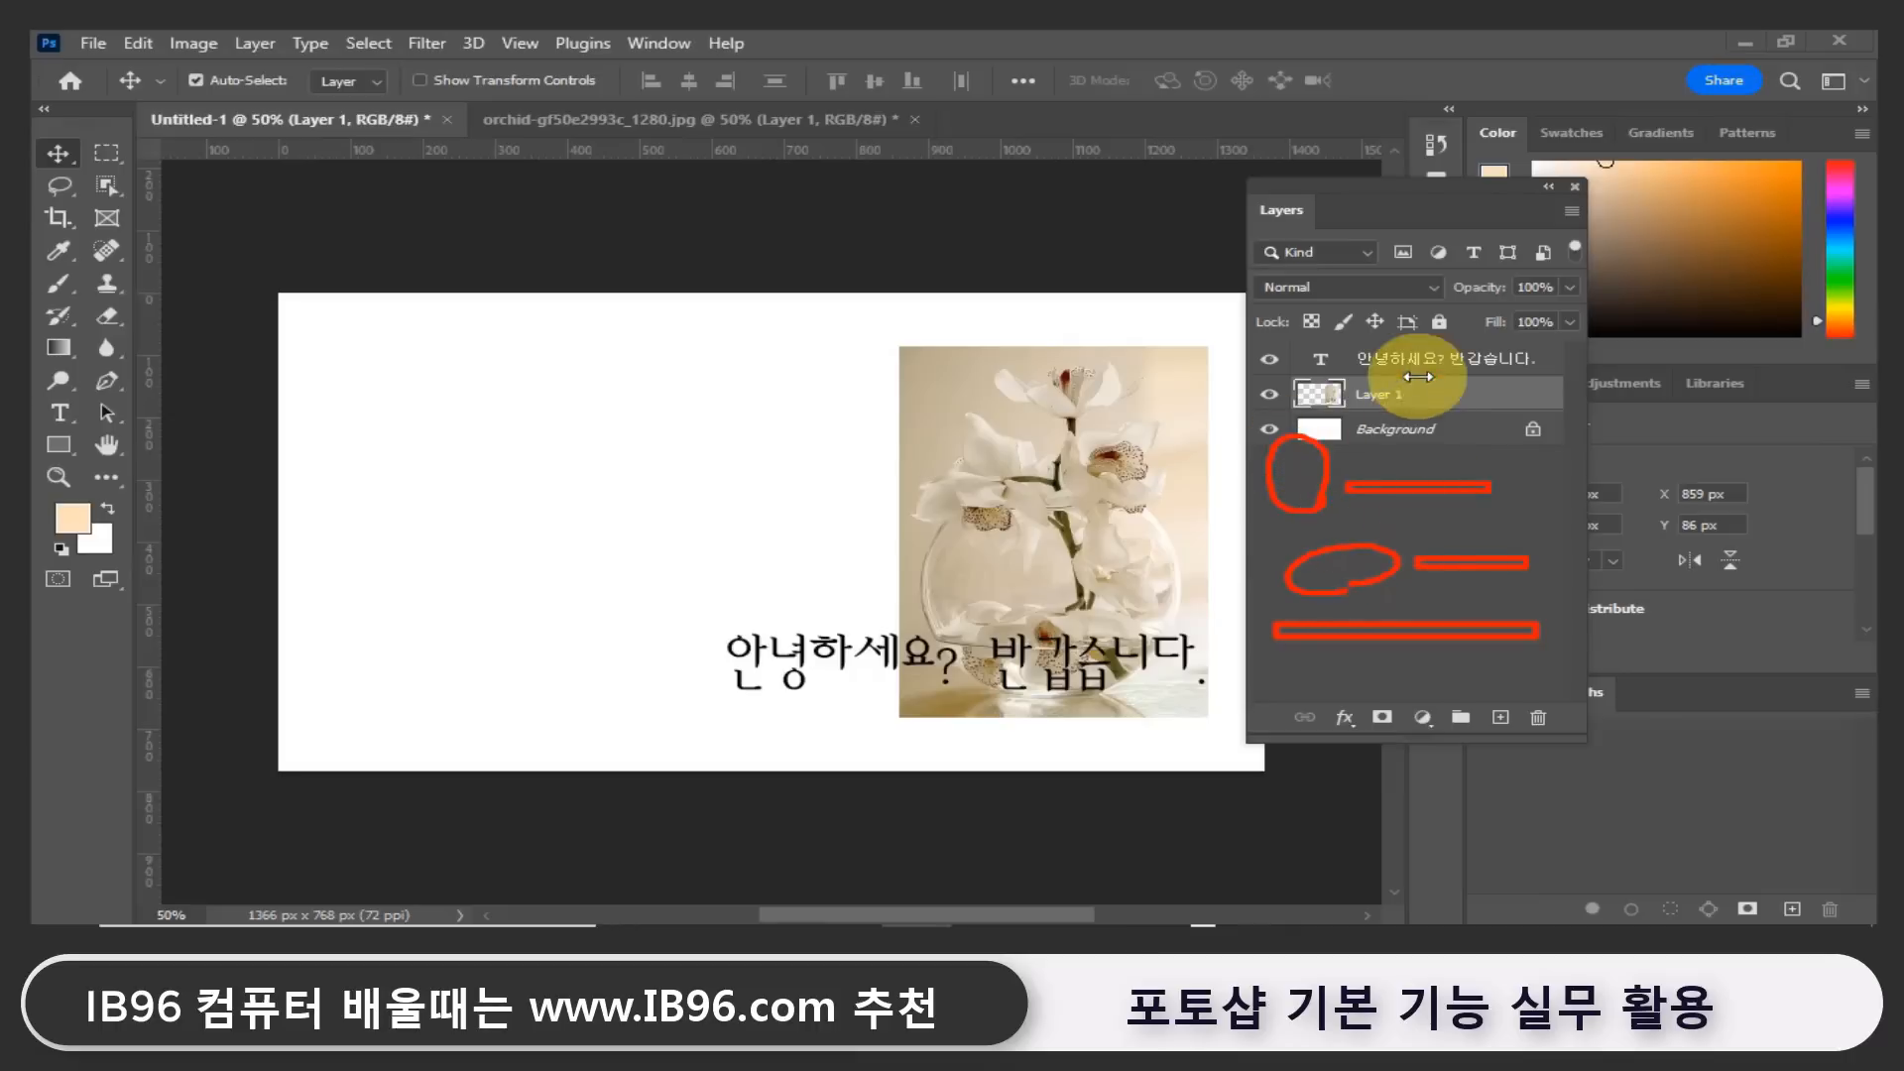
drag(1412, 351, 1425, 462)
drag(1413, 457, 1459, 409)
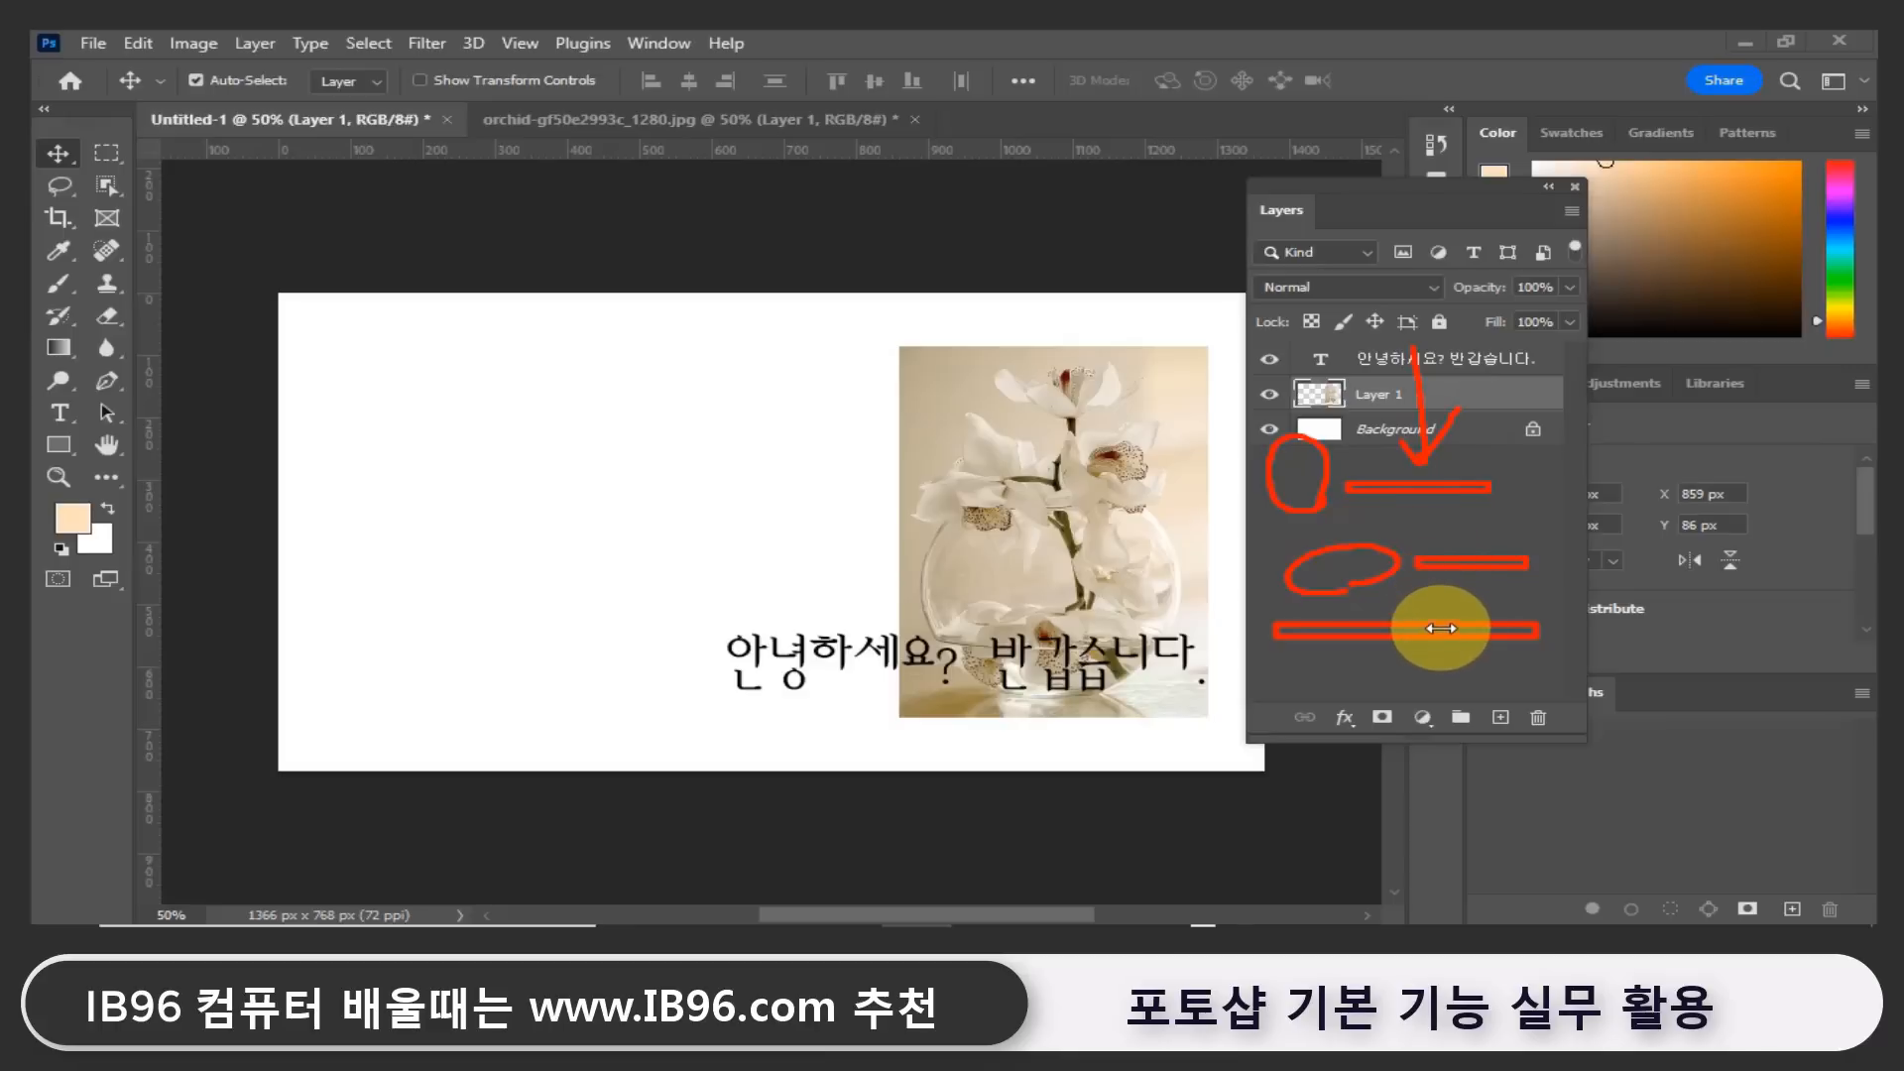
mouse_move(1160, 746)
mouse_down()
mouse_move(1013, 762)
mouse_move(845, 472)
mouse_move(1137, 406)
mouse_move(1228, 579)
mouse_move(1113, 744)
mouse_up()
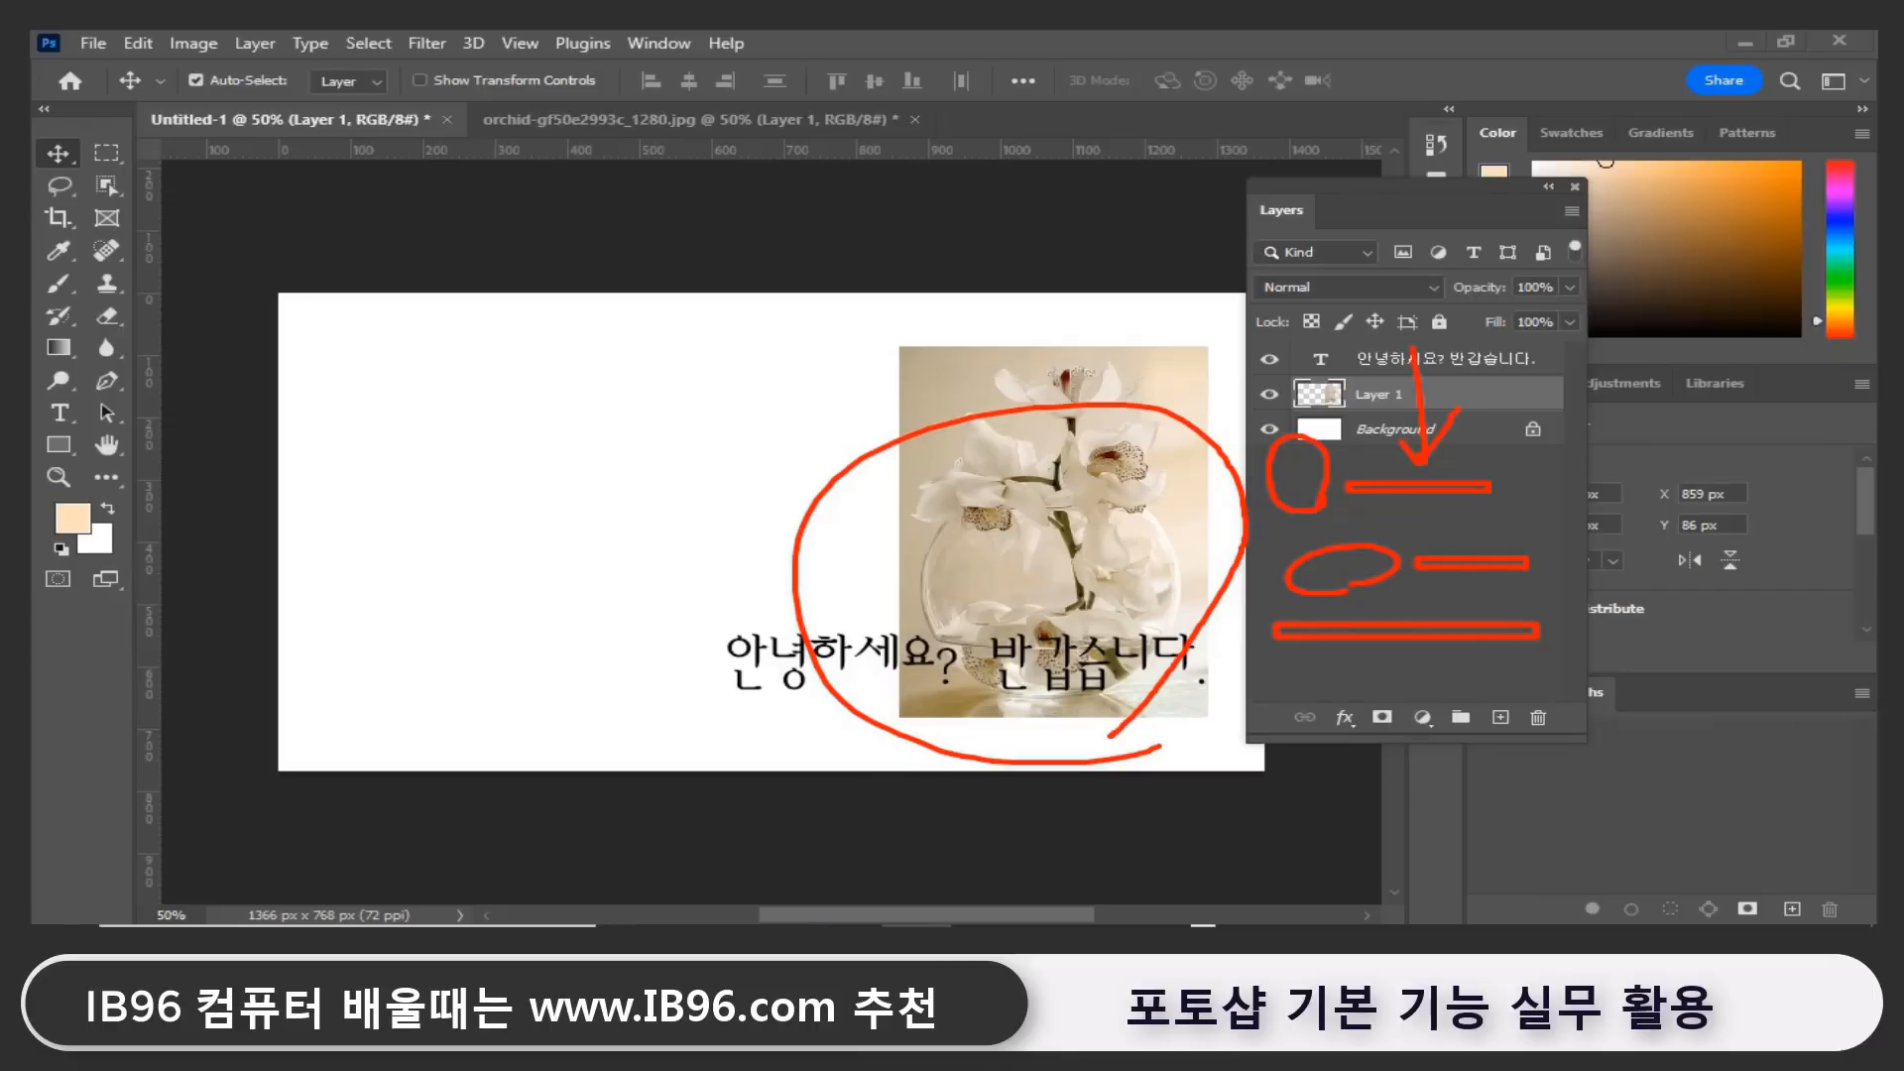
key(Escape)
Move the greeting text off the vase image into the upper part of the blank area left of it.
mouse_move(853, 660)
mouse_down()
mouse_move(525, 500)
mouse_move(477, 407)
mouse_up()
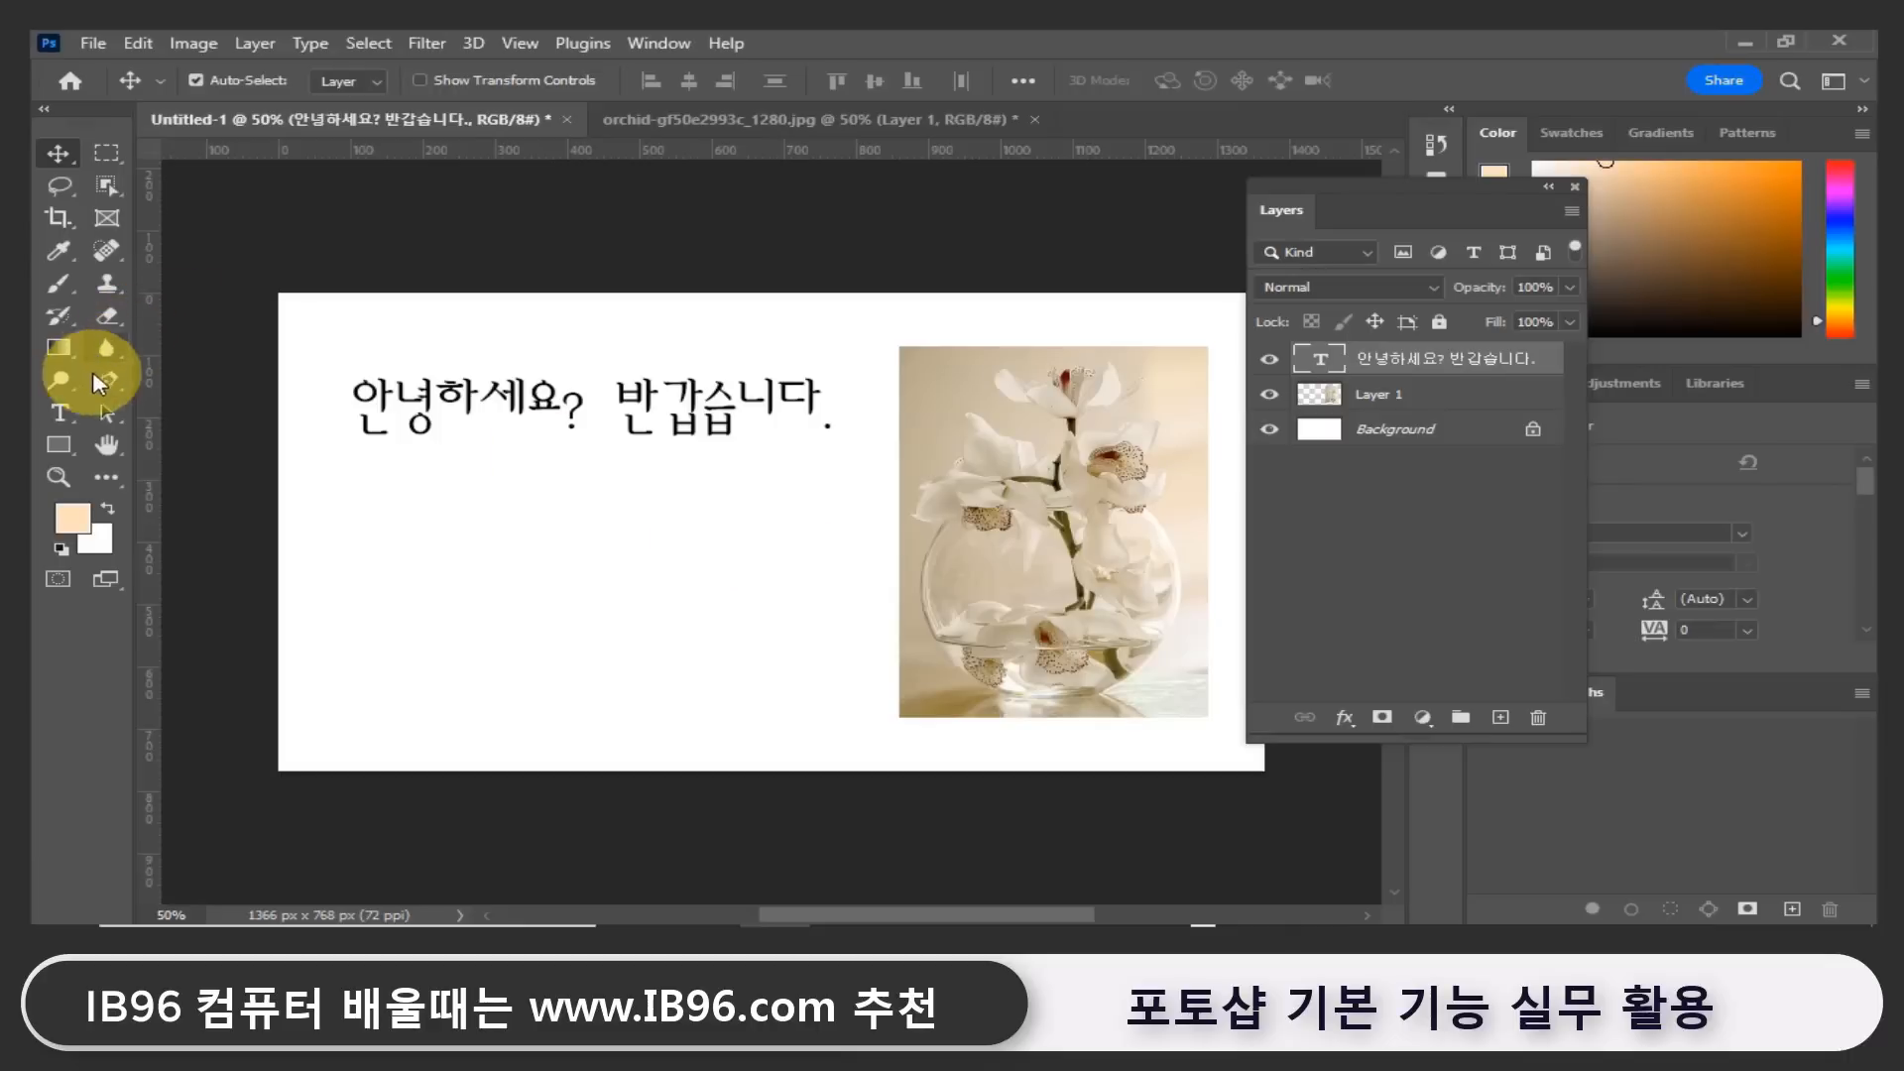
click(61, 416)
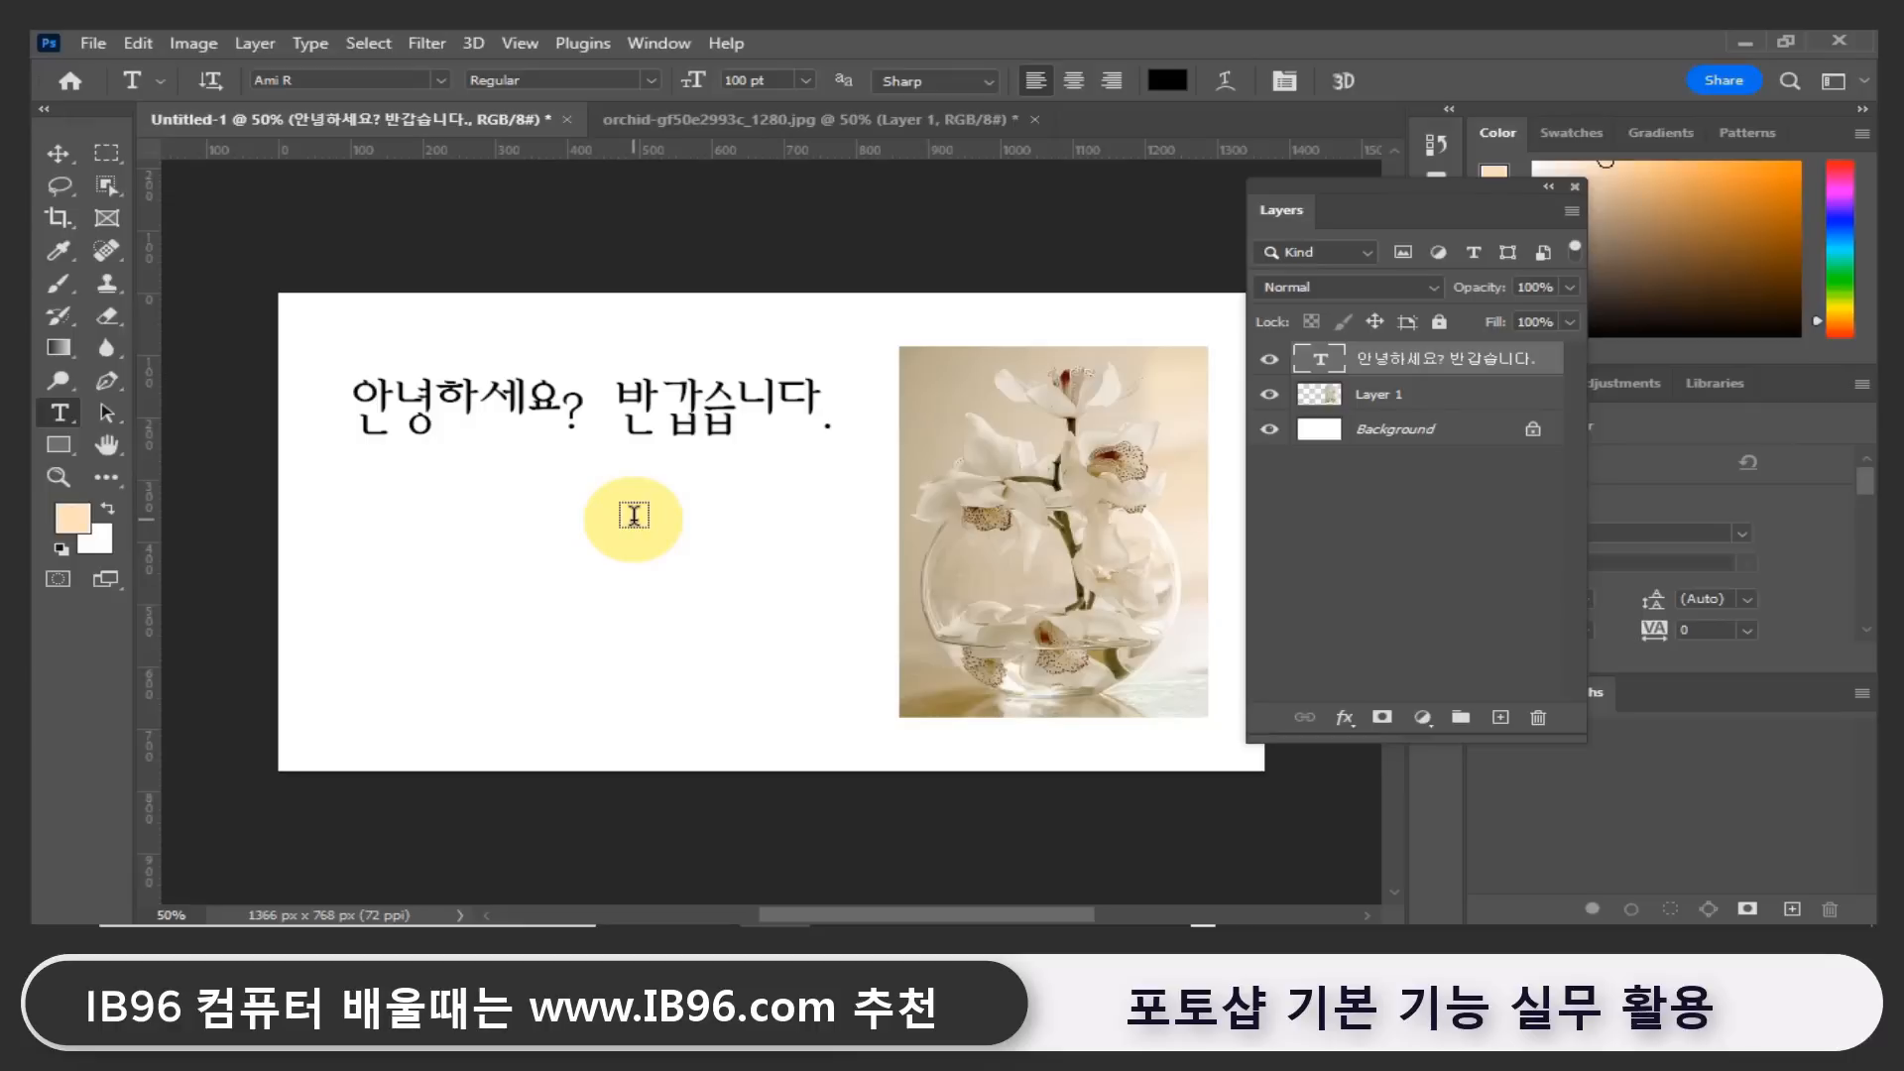
click(626, 570)
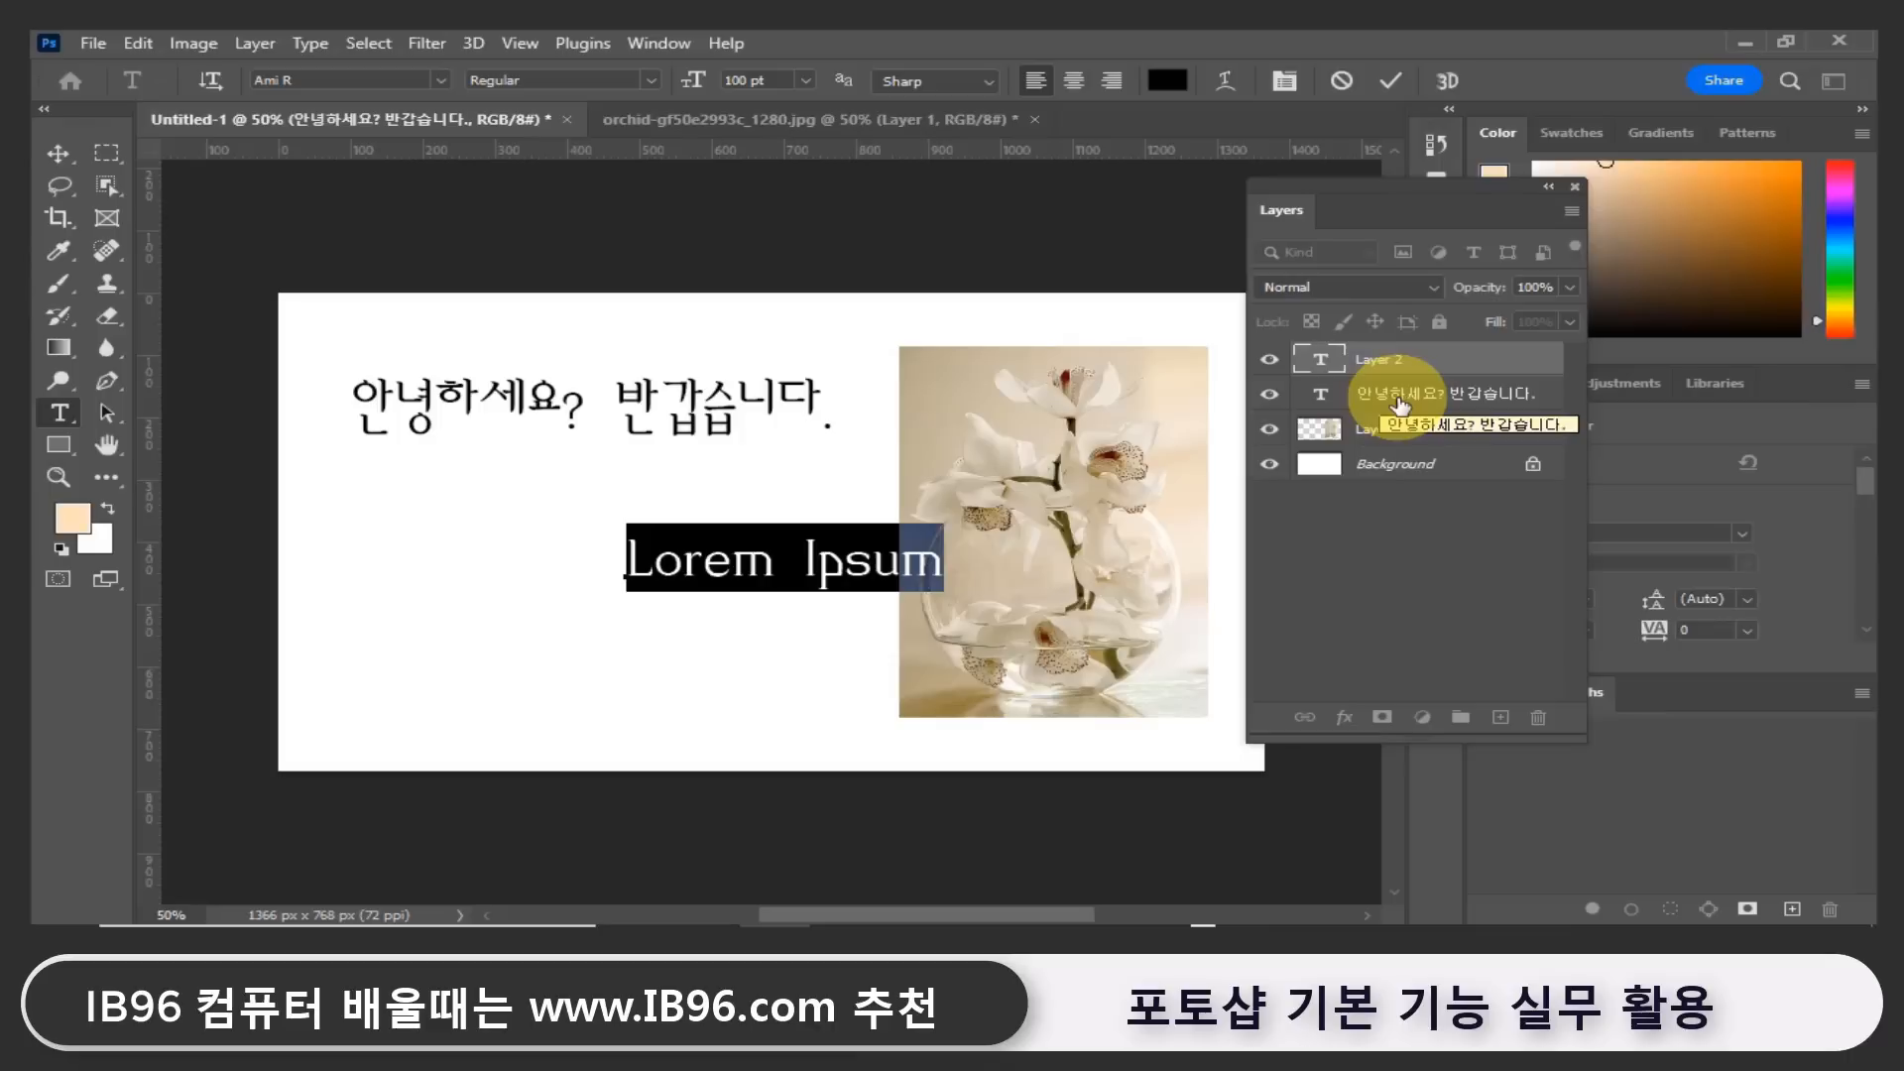
click(1398, 401)
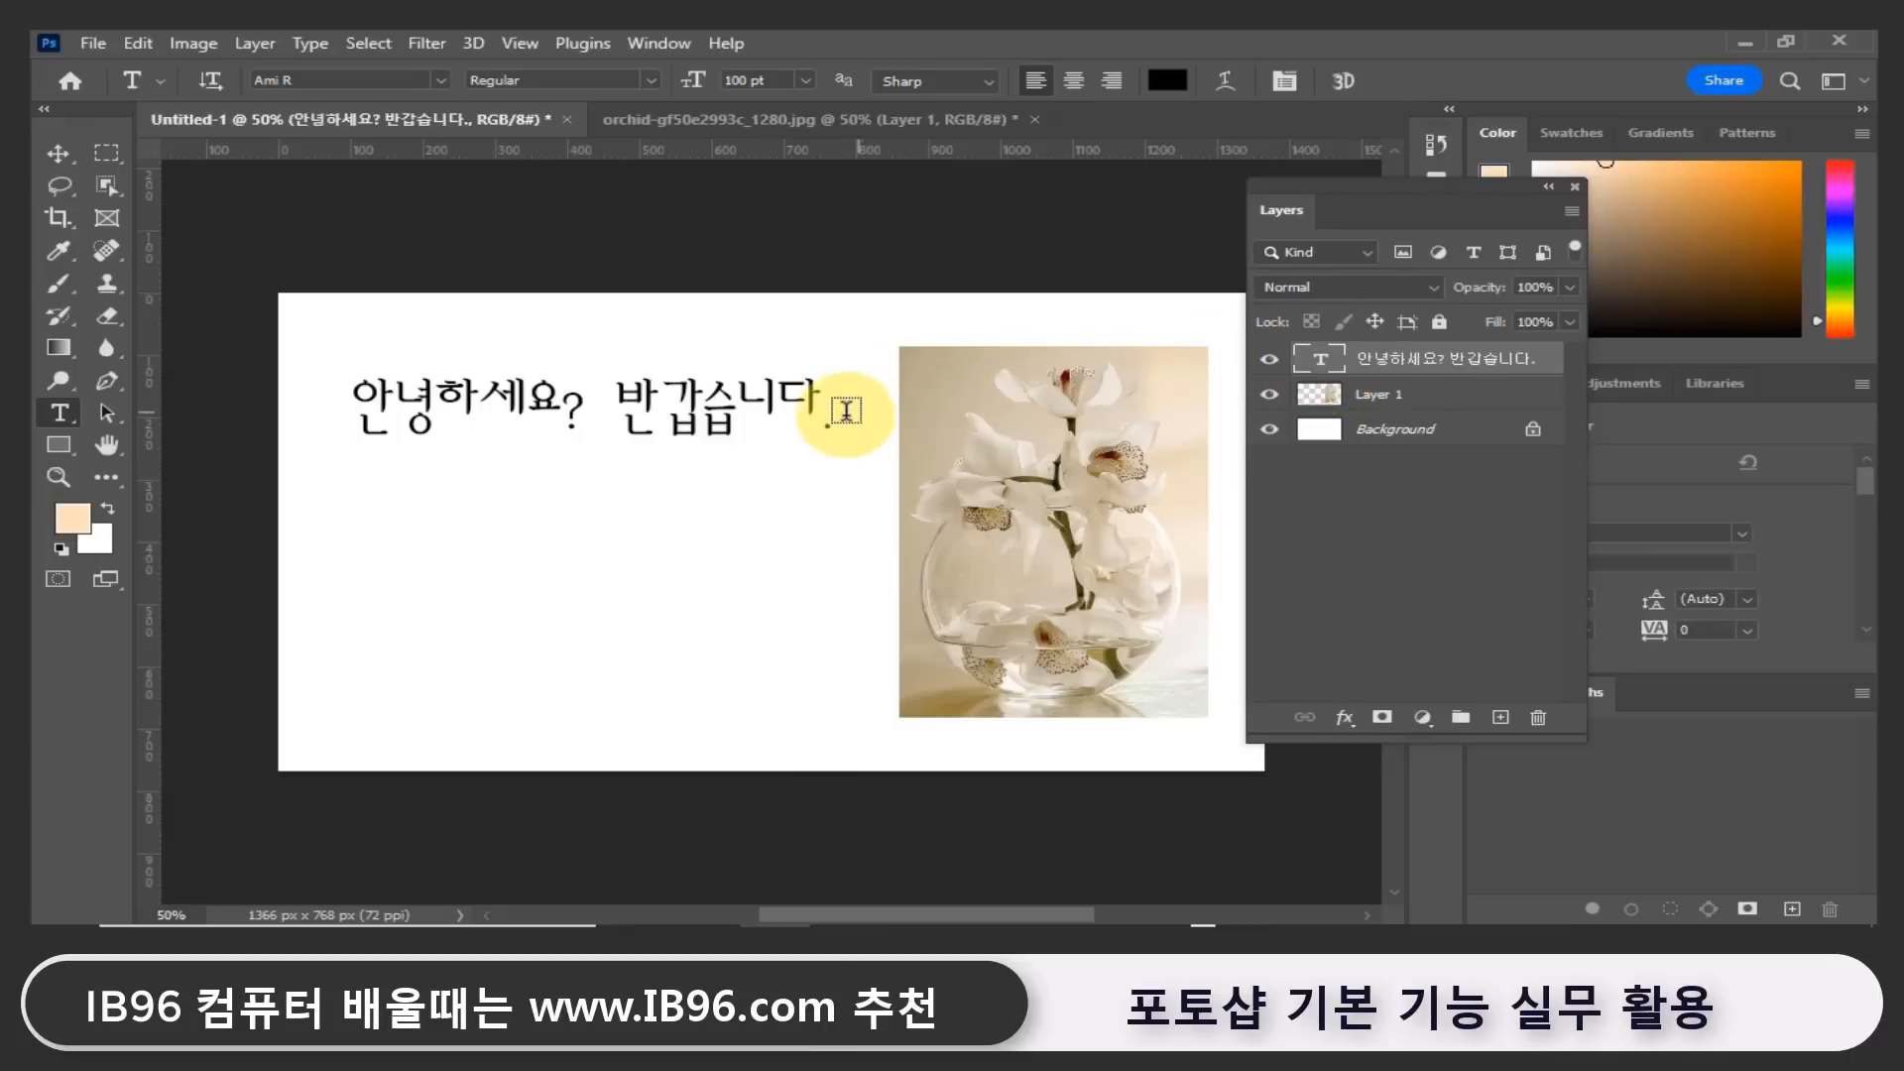
Extend the greeting text with "30분안에 포토샵의 기초를 졸업하세요!" on two new lines and move the text block slightly down and left.
click(831, 415)
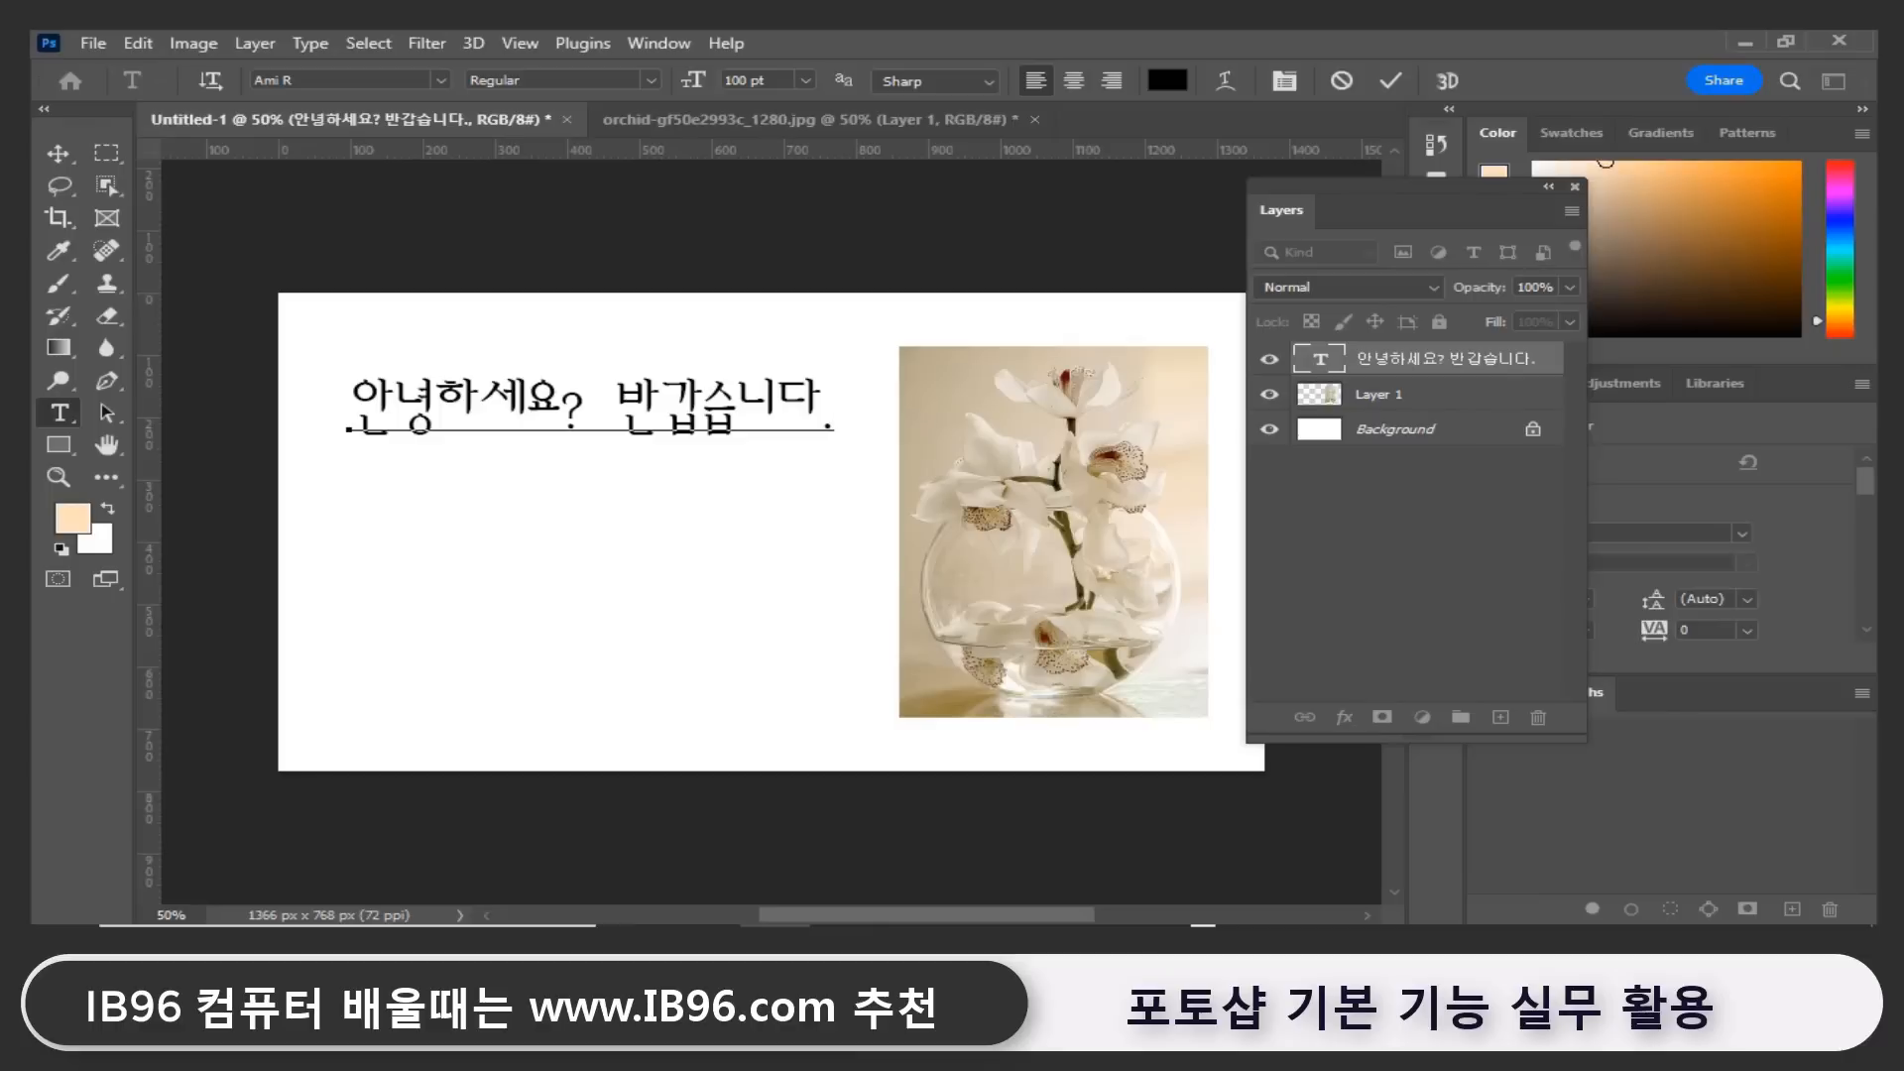
text(30분안에 포토샵의 기초를 졸업하세요!)
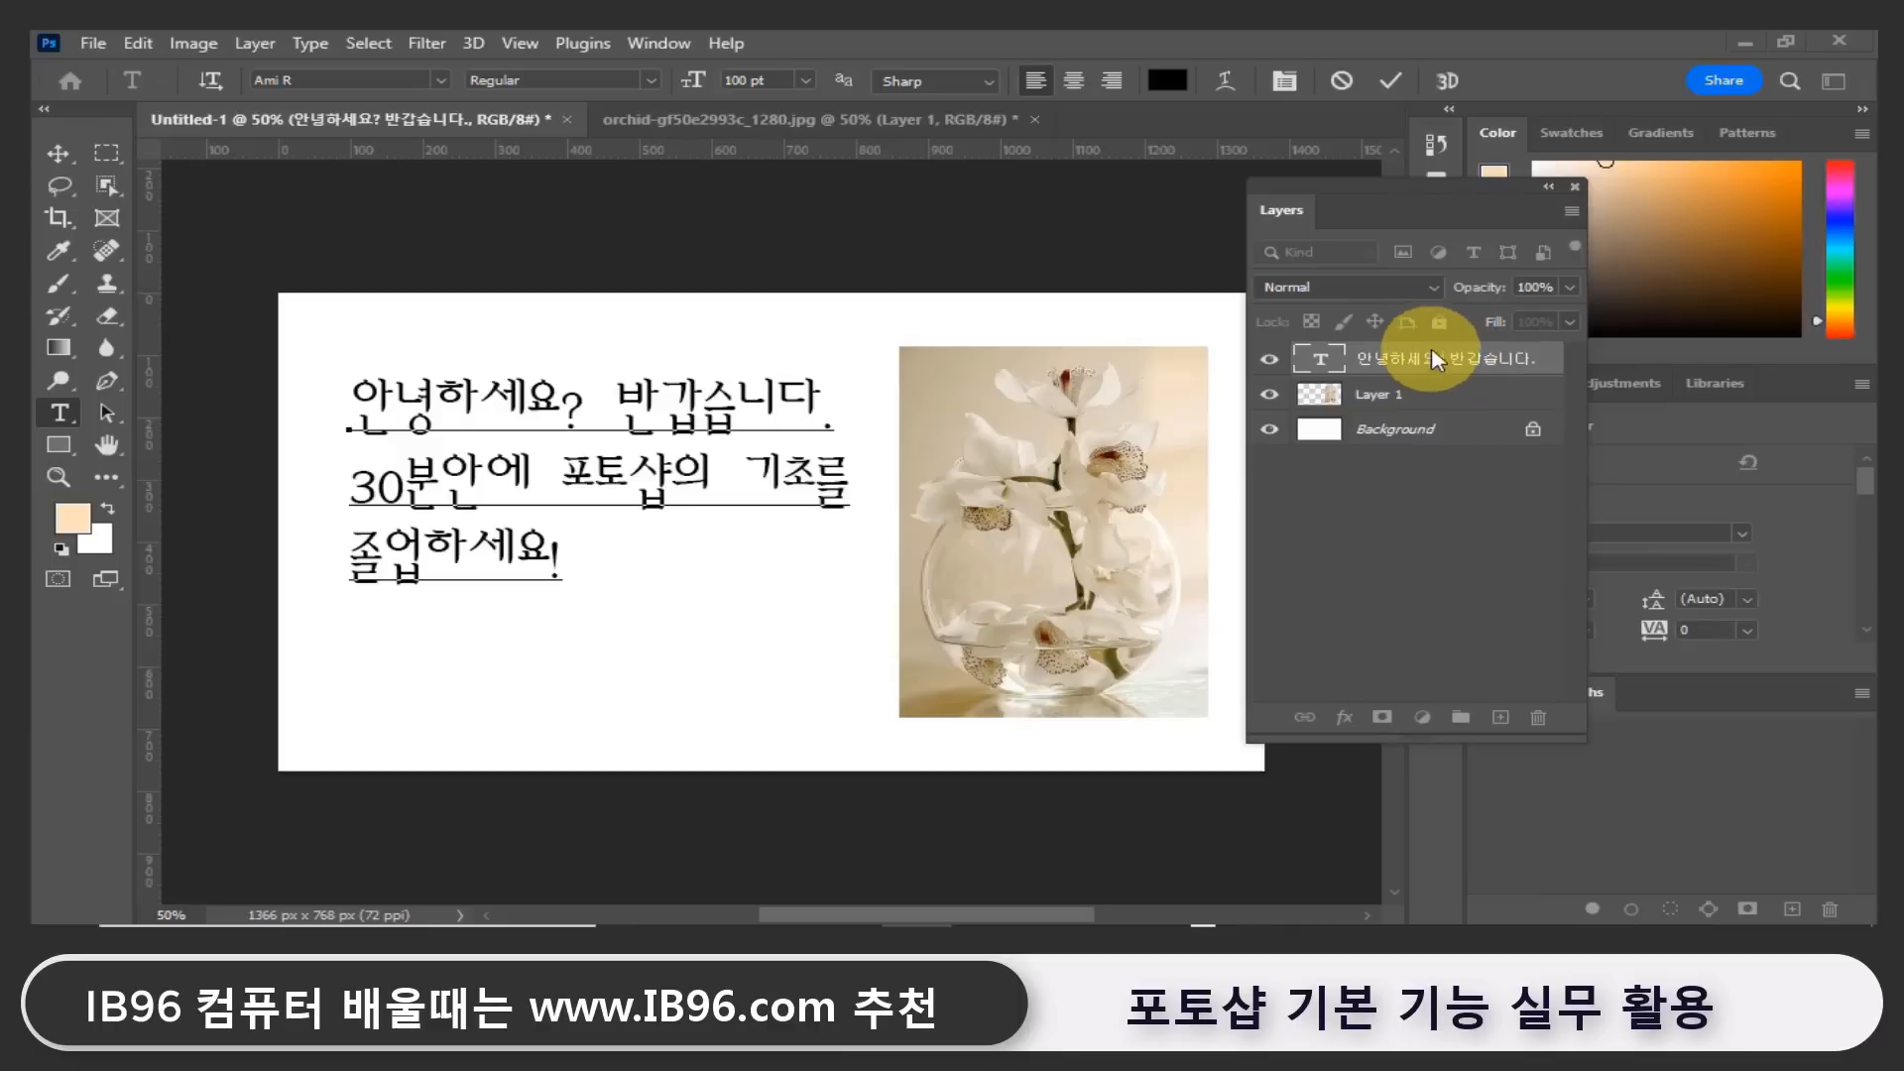
click(58, 153)
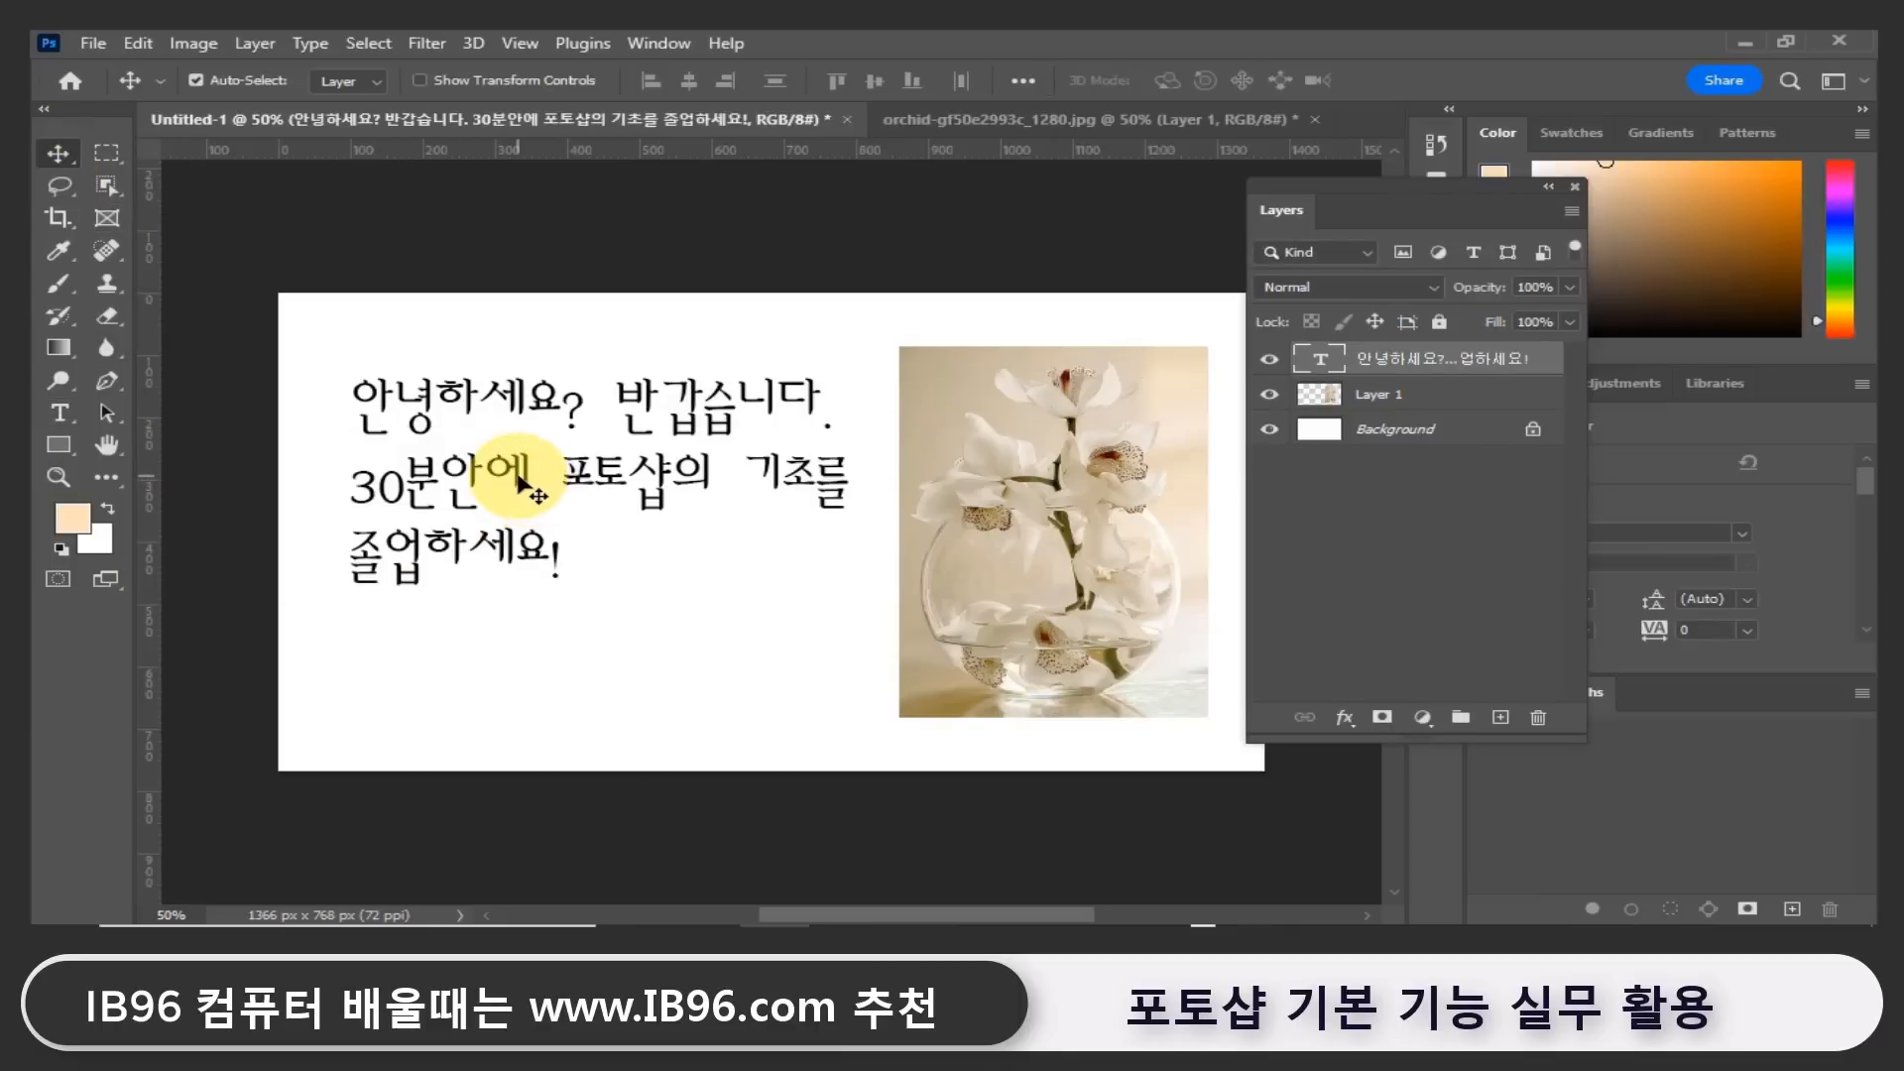
mouse_move(527, 509)
mouse_down()
mouse_move(546, 580)
mouse_move(501, 550)
mouse_move(504, 519)
mouse_up()
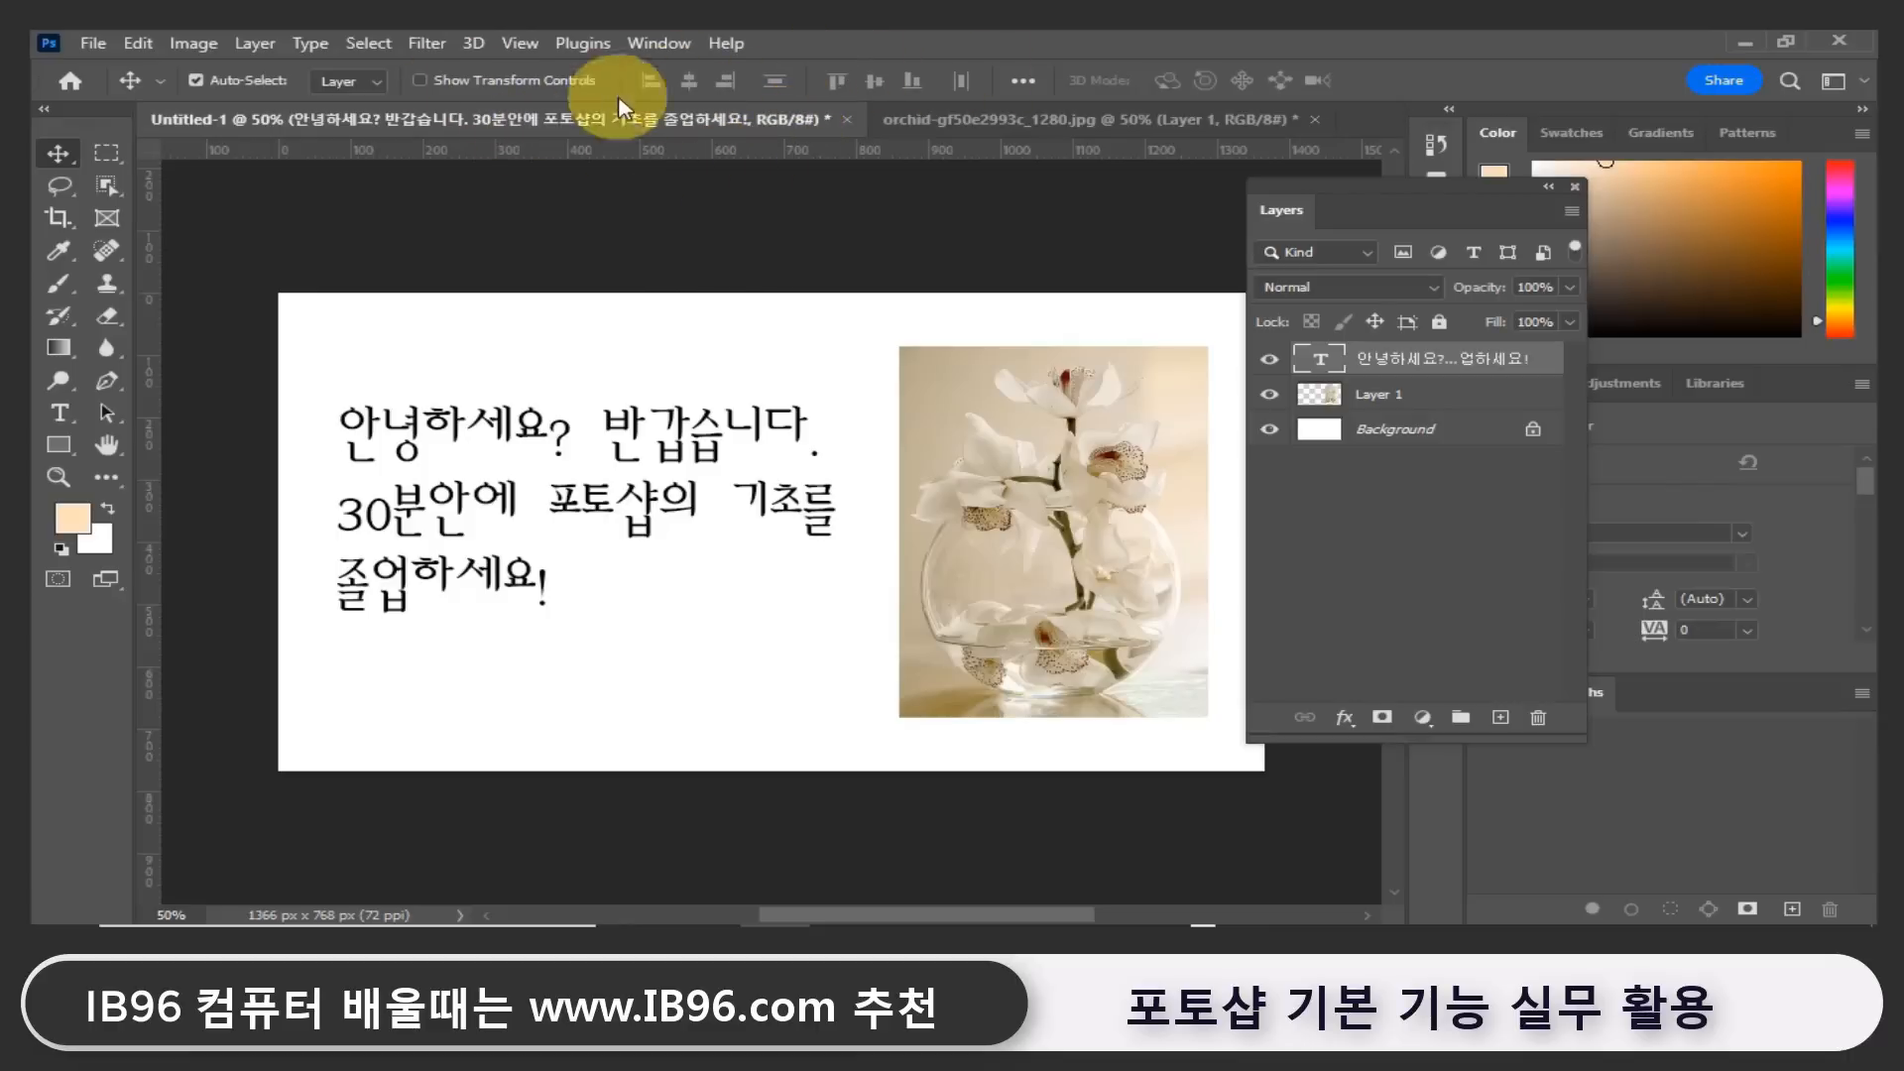
click(106, 156)
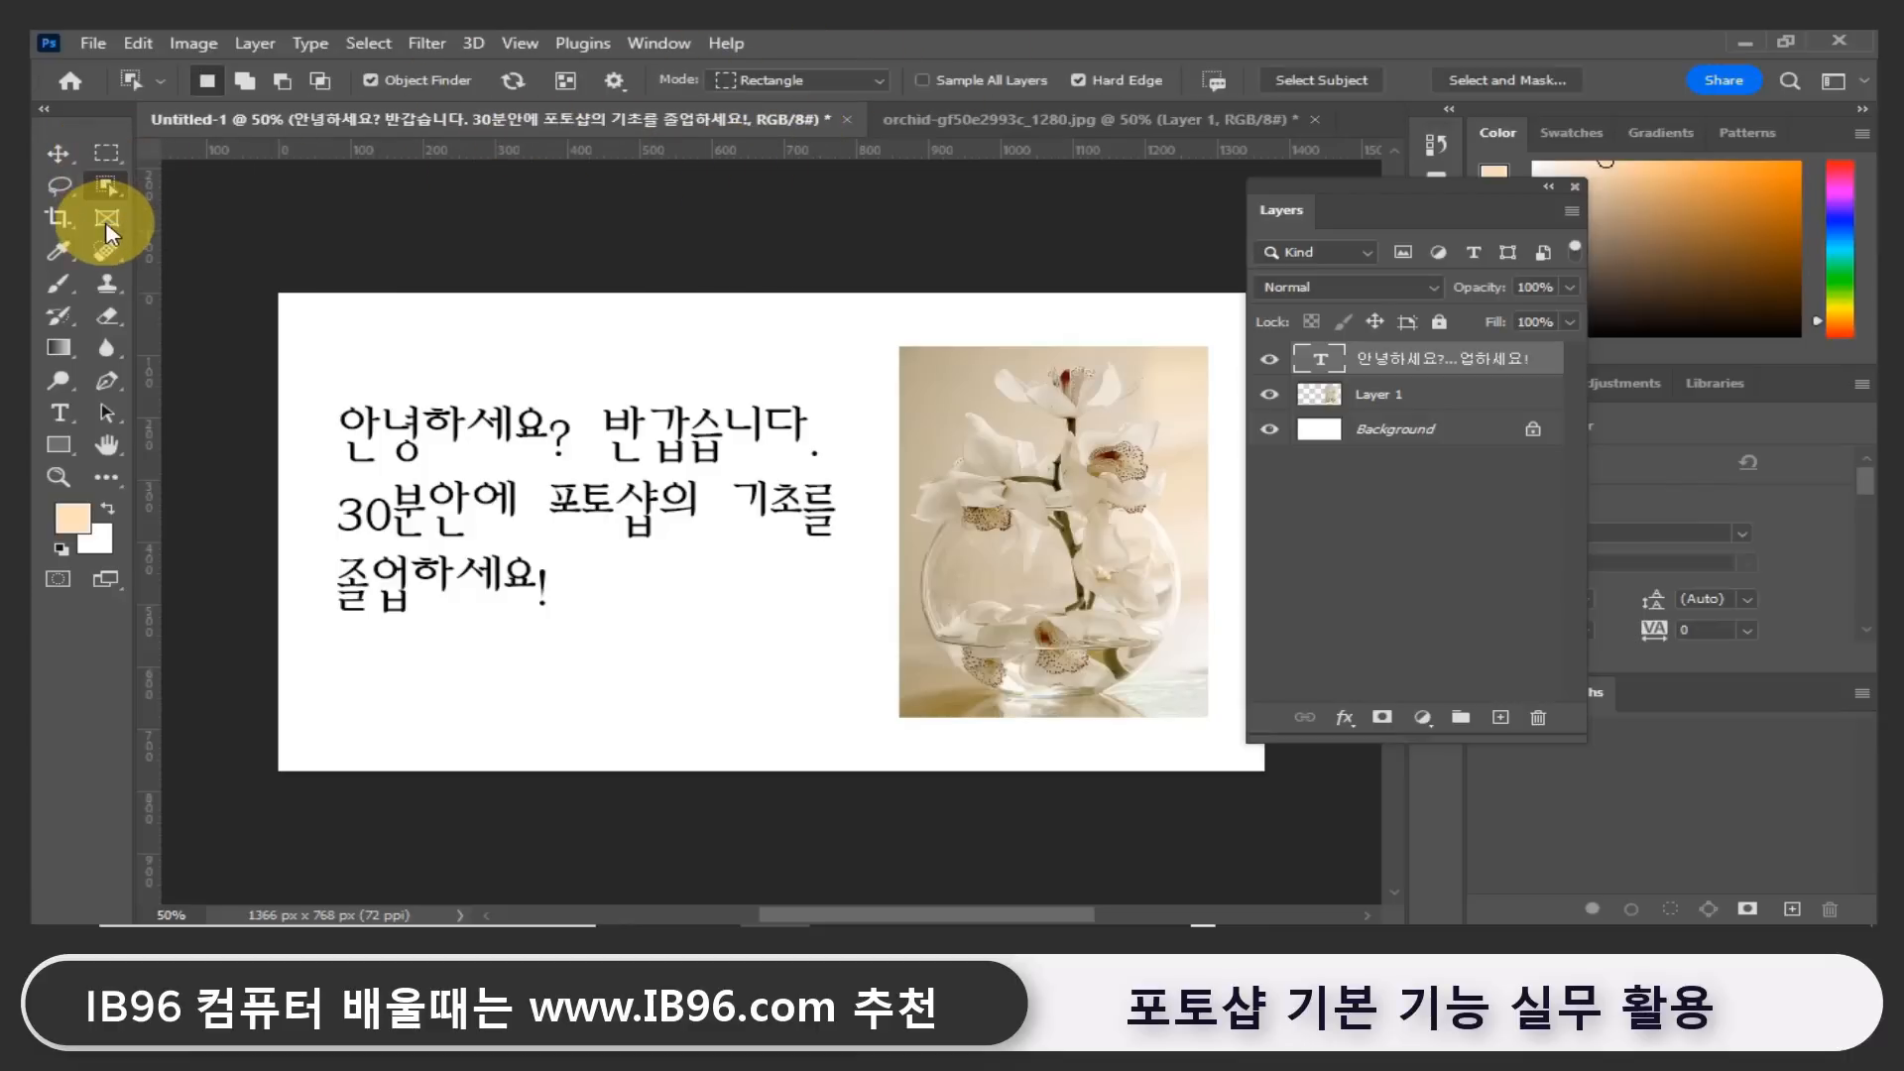
click(106, 218)
click(58, 154)
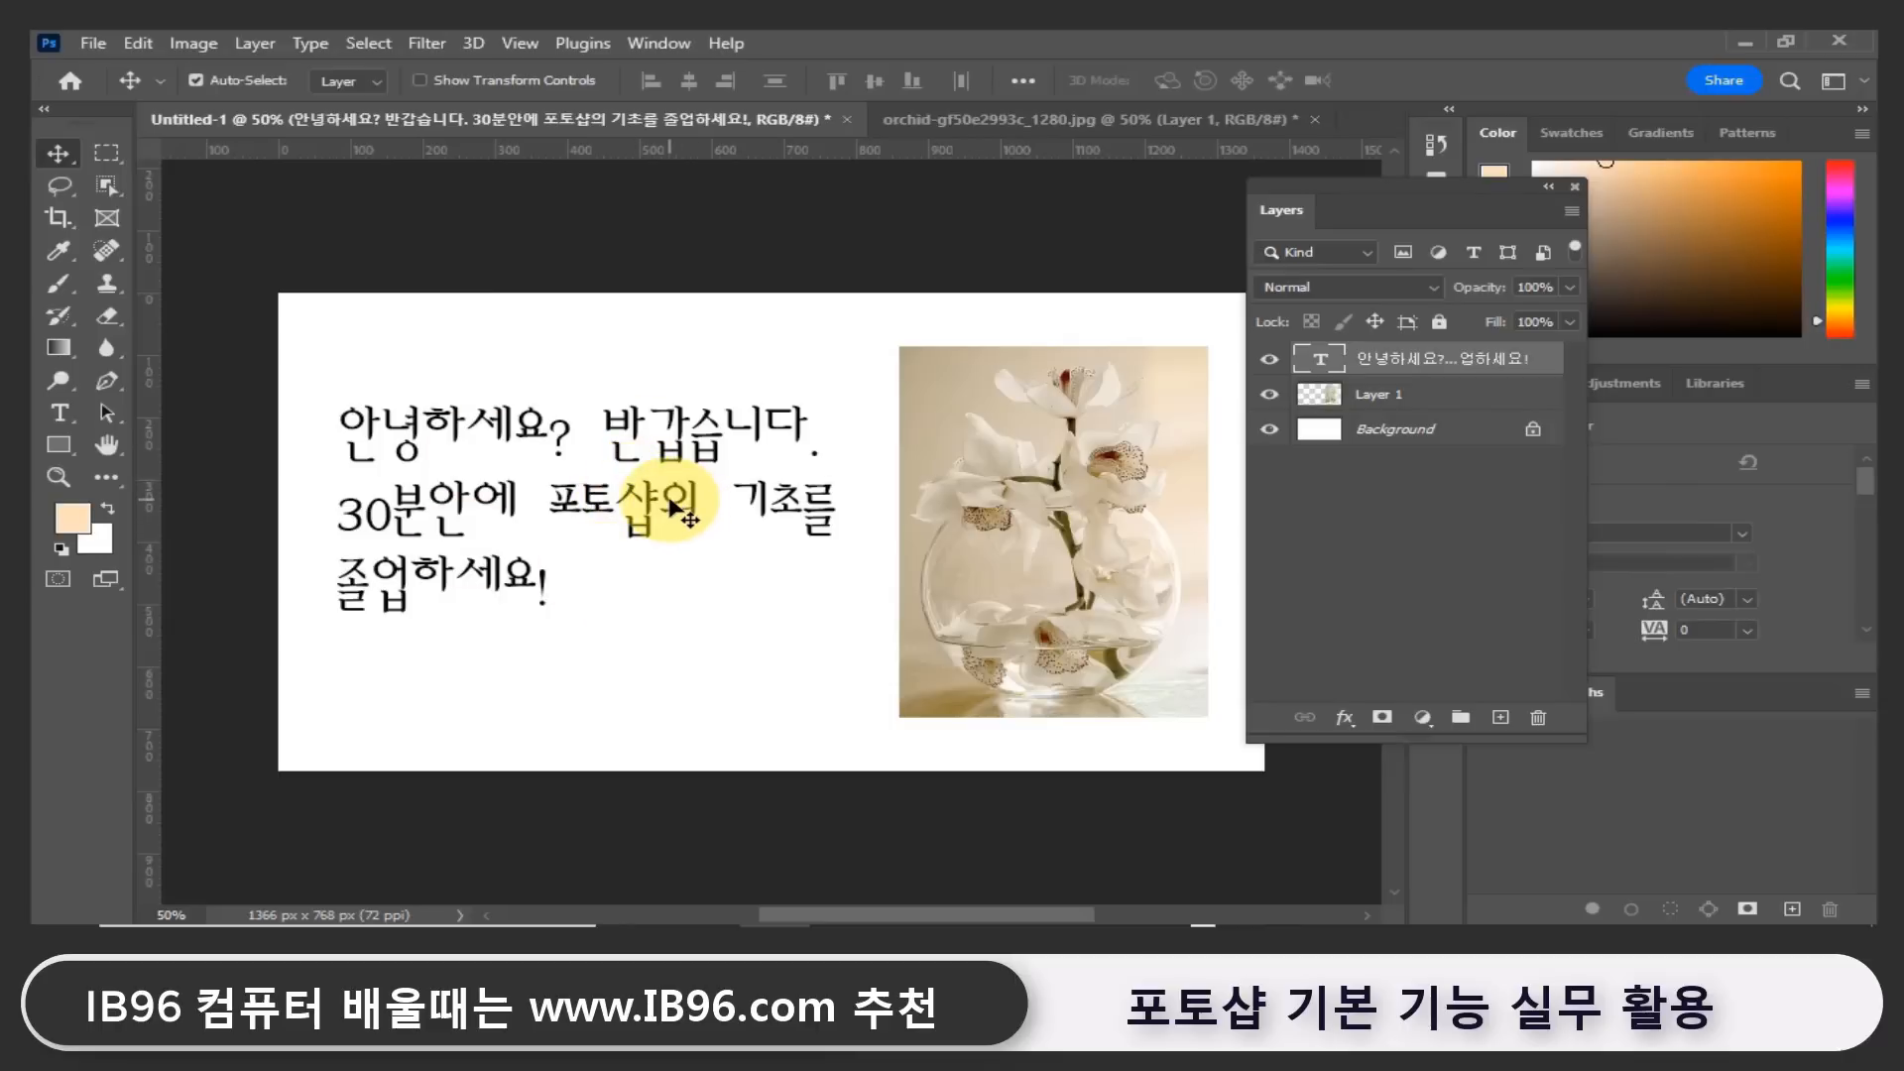
Select all three lines of the greeting text and open its text colour for editing.
click(60, 412)
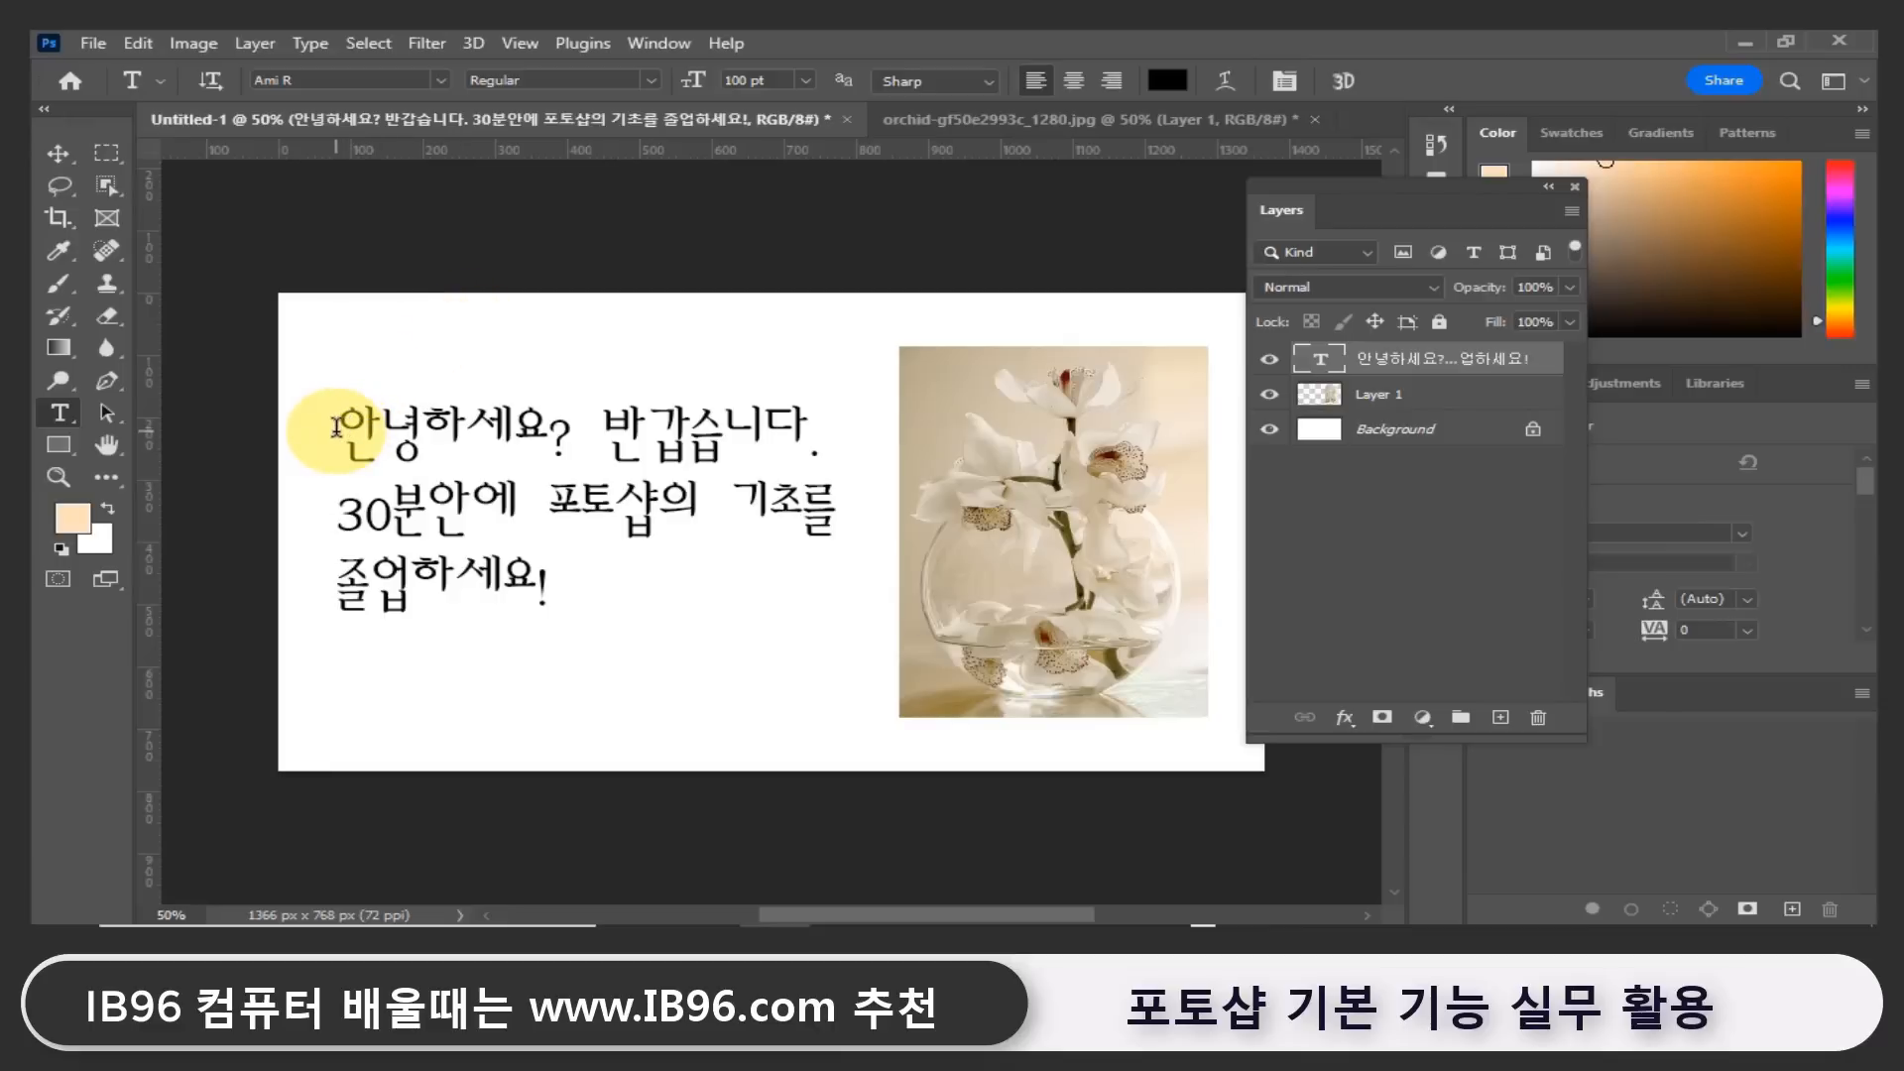
click(337, 428)
drag(337, 427, 570, 610)
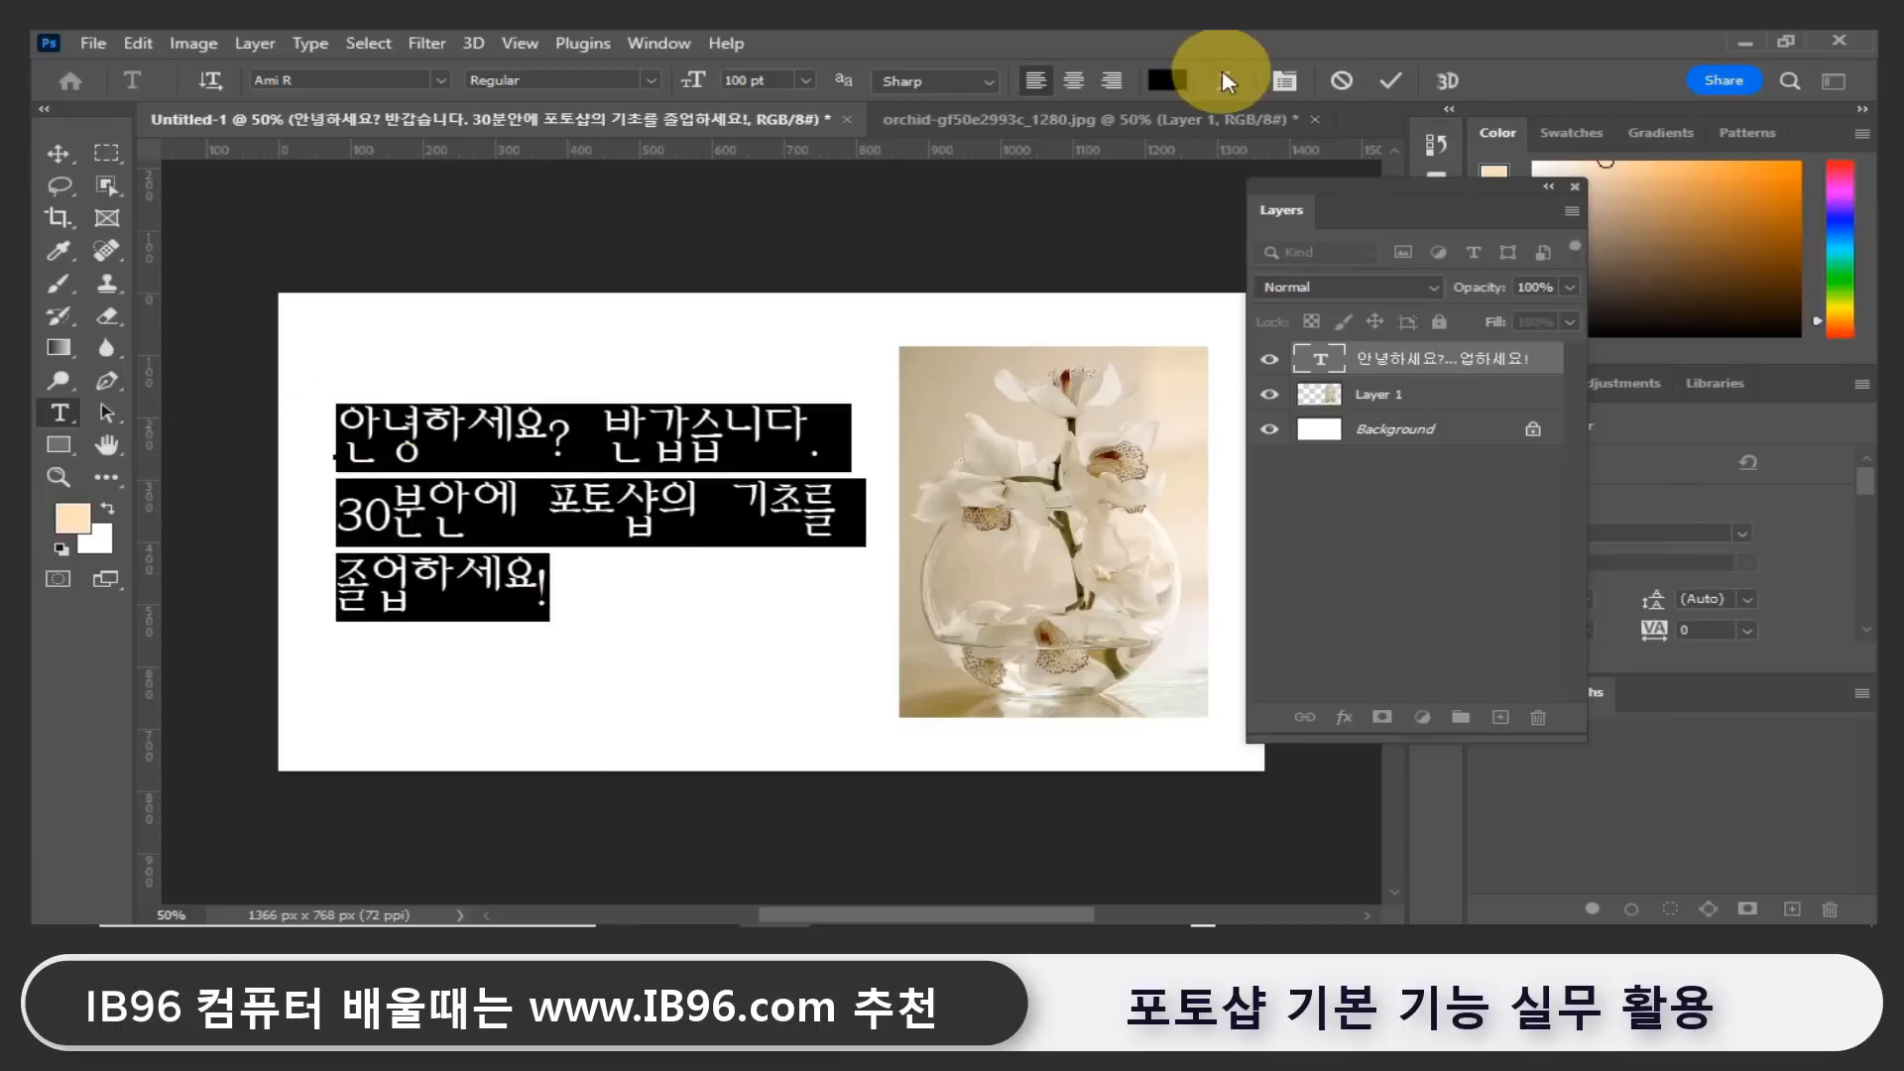
click(1166, 85)
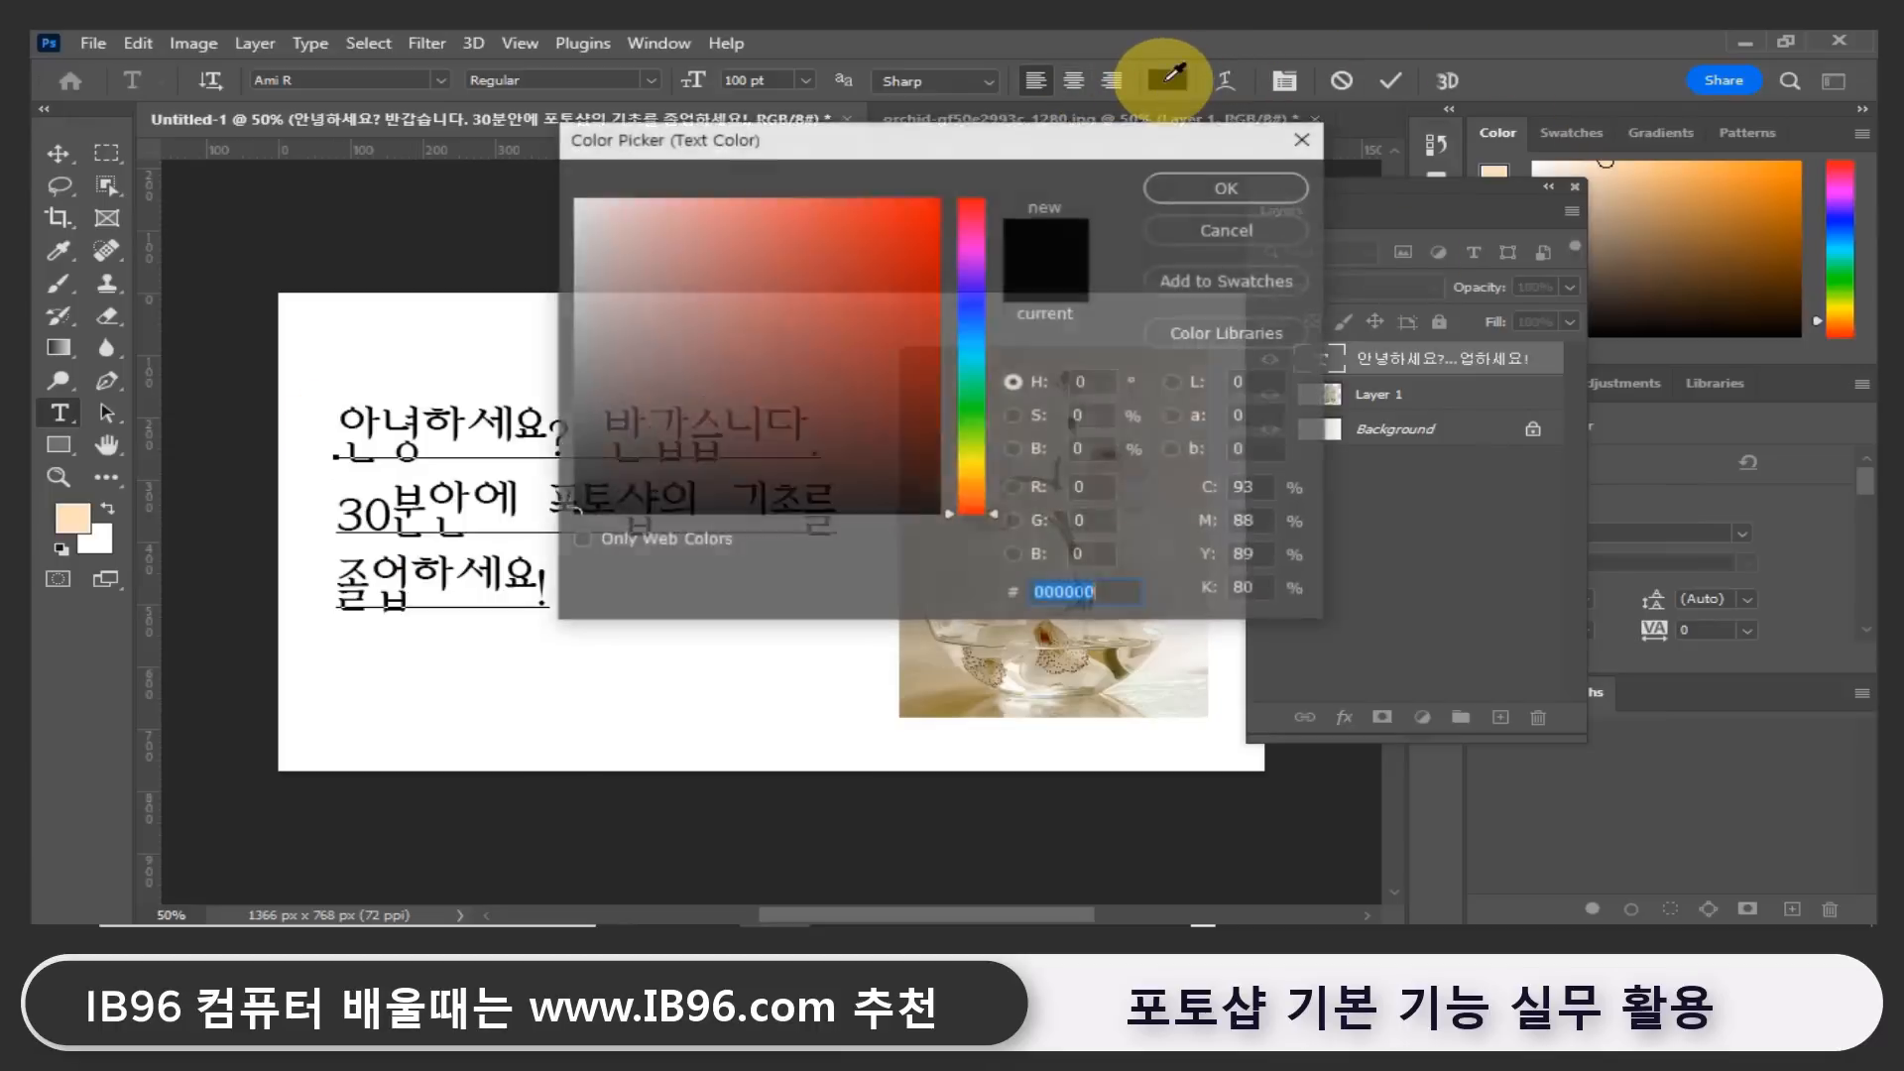
Try white, red and blue as the colour of the selected greeting text.
mouse_move(993, 514)
mouse_down()
mouse_move(1009, 177)
mouse_move(993, 524)
mouse_up()
mouse_move(910, 434)
mouse_down()
mouse_move(882, 251)
mouse_move(900, 198)
mouse_move(952, 179)
mouse_move(969, 519)
mouse_move(943, 242)
mouse_move(914, 187)
mouse_move(563, 189)
mouse_move(941, 198)
mouse_move(749, 287)
mouse_move(732, 317)
mouse_move(858, 309)
mouse_move(809, 391)
mouse_move(922, 191)
mouse_move(663, 428)
mouse_move(501, 524)
mouse_move(539, 534)
mouse_up()
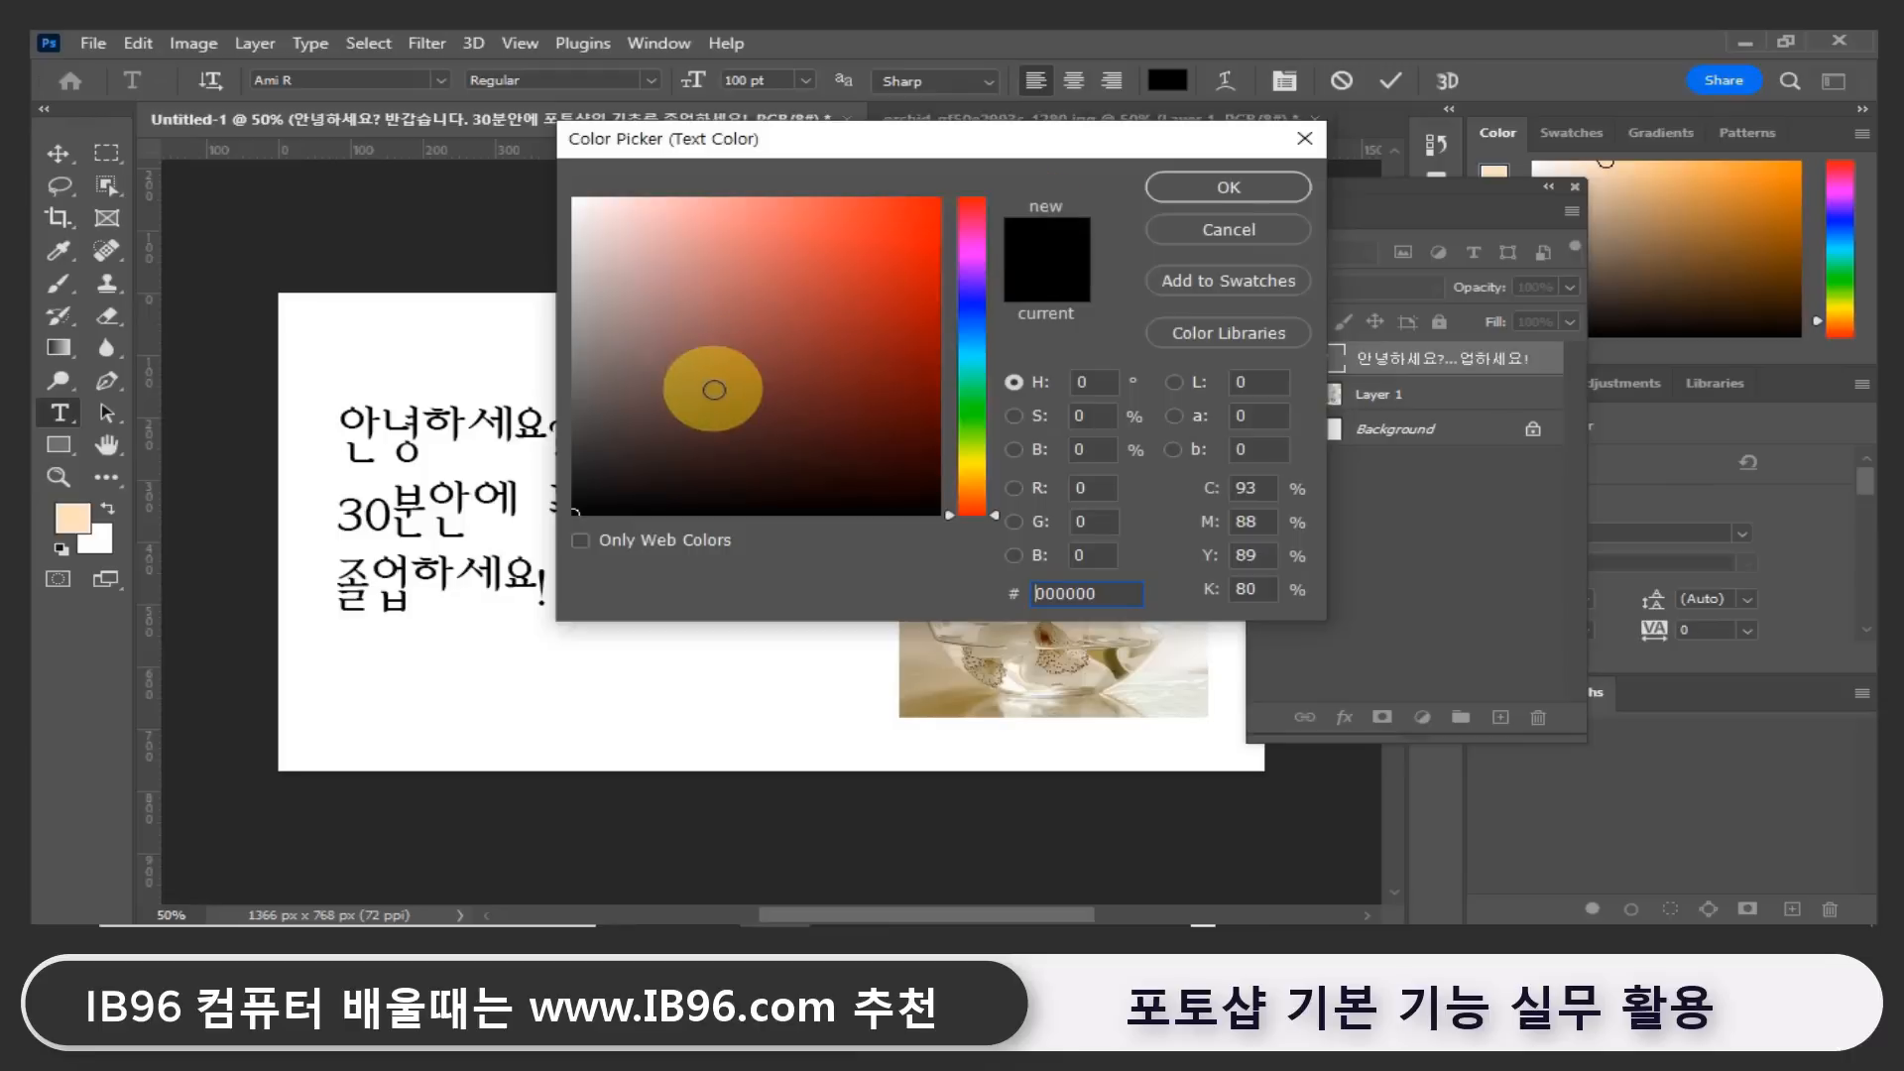
click(679, 394)
drag(624, 372, 552, 171)
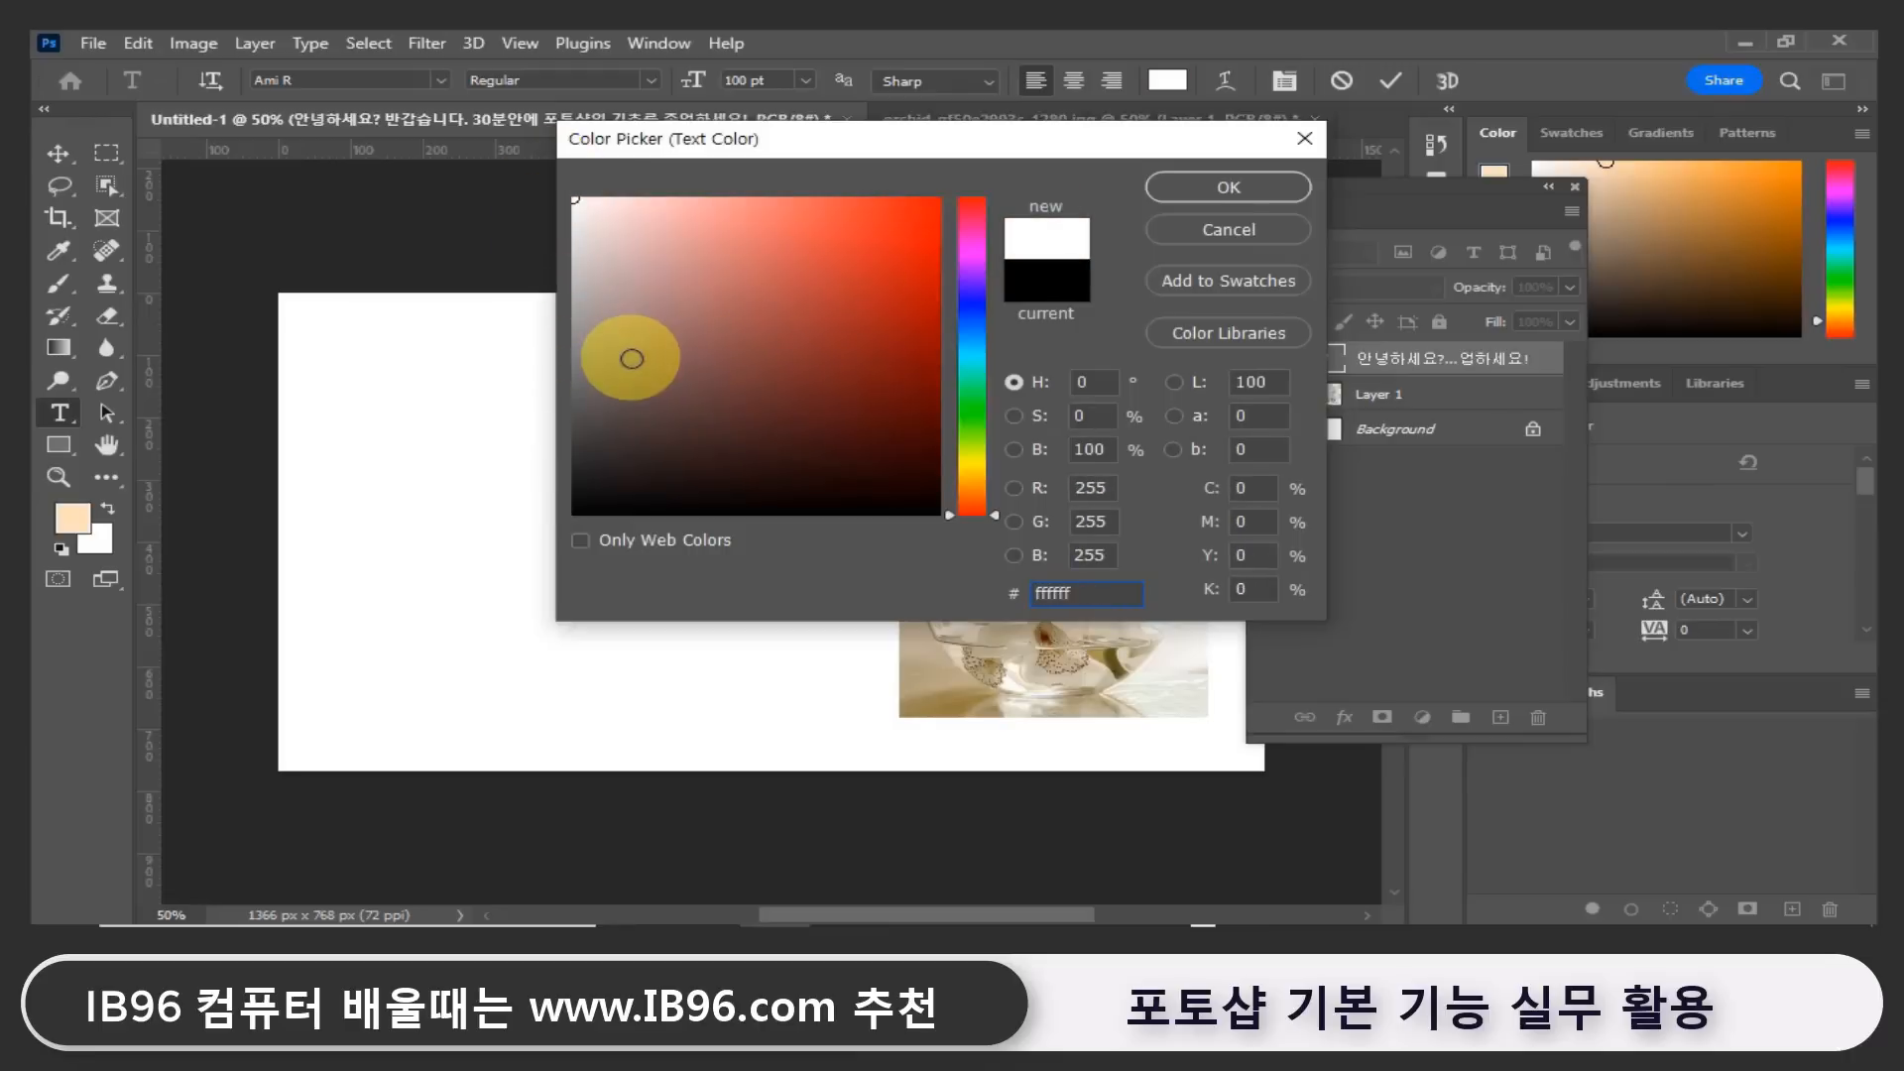
mouse_move(650, 327)
mouse_down()
mouse_move(842, 212)
mouse_move(972, 170)
mouse_move(974, 209)
mouse_up()
click(979, 297)
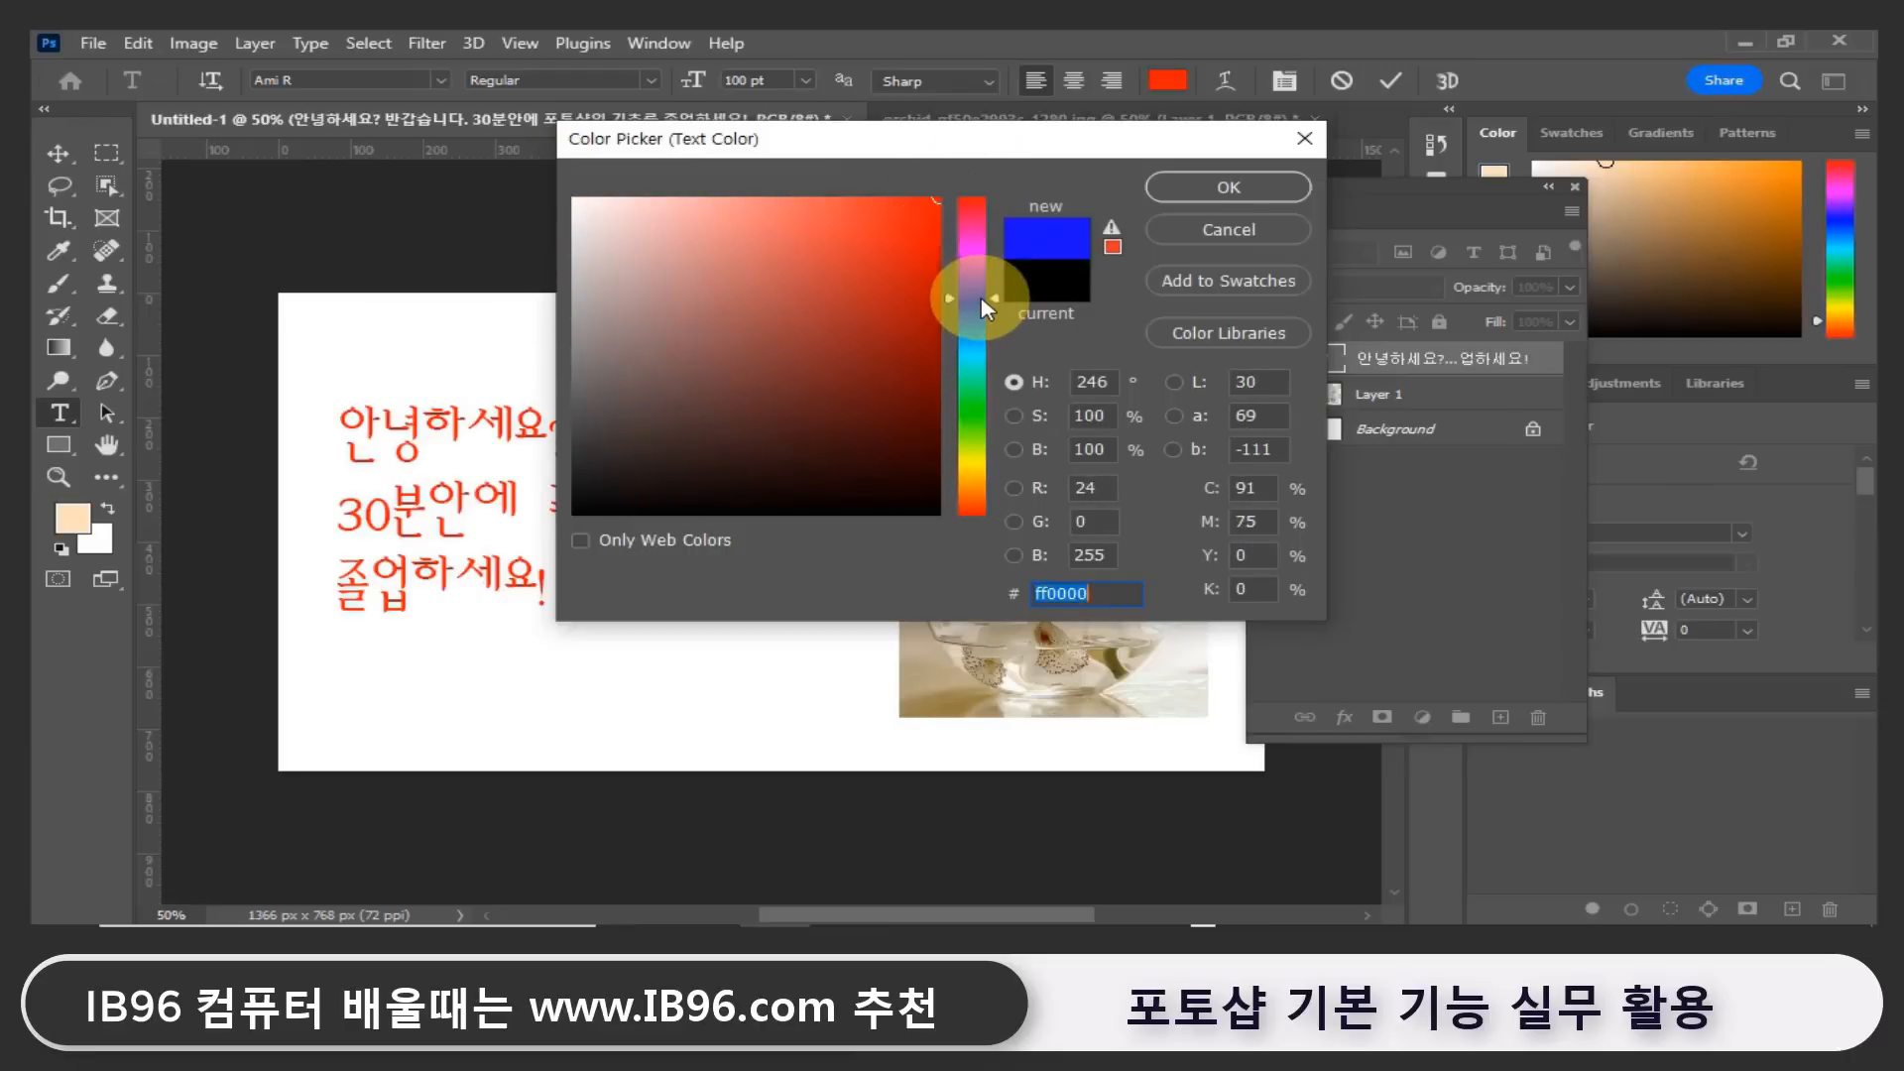
drag(955, 140, 1055, 140)
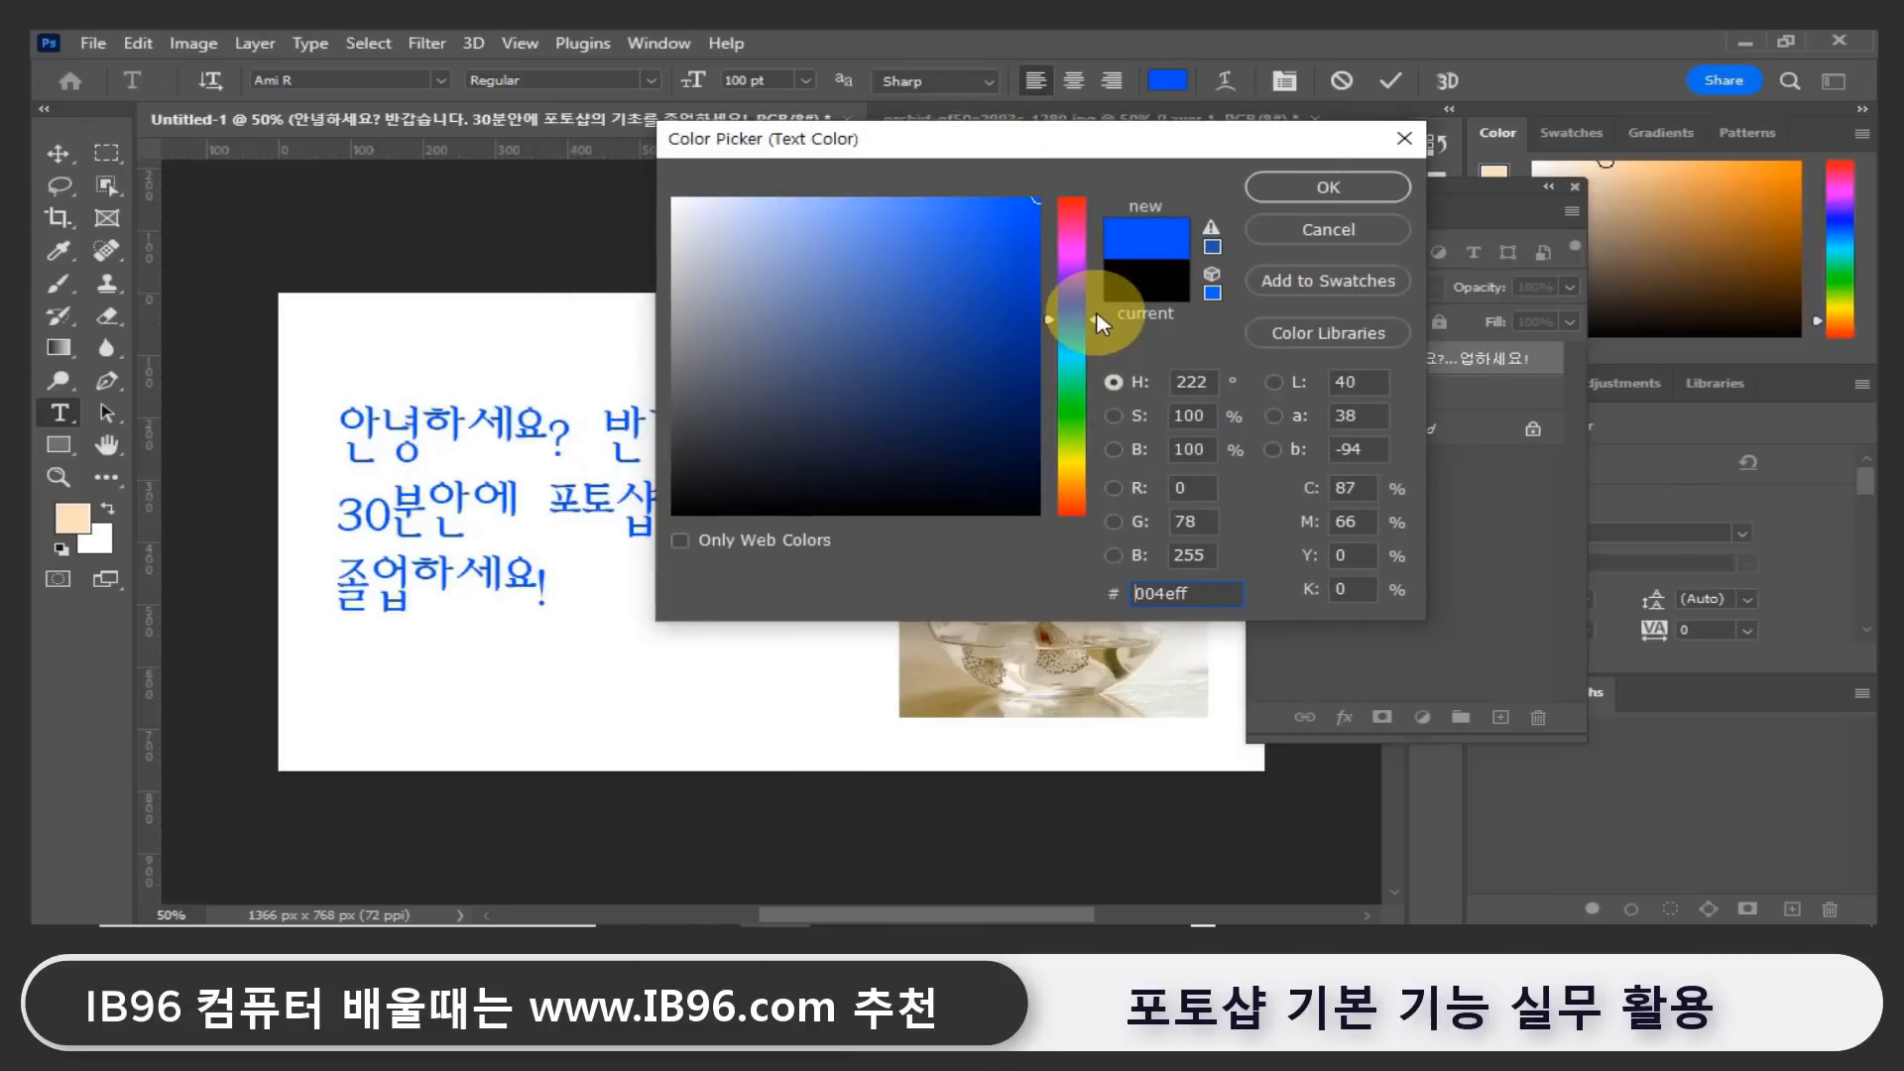
Set the selected greeting text's colour to dark green #0f6b00 and commit the text edit.
drag(1075, 226, 1074, 416)
drag(994, 322, 1042, 401)
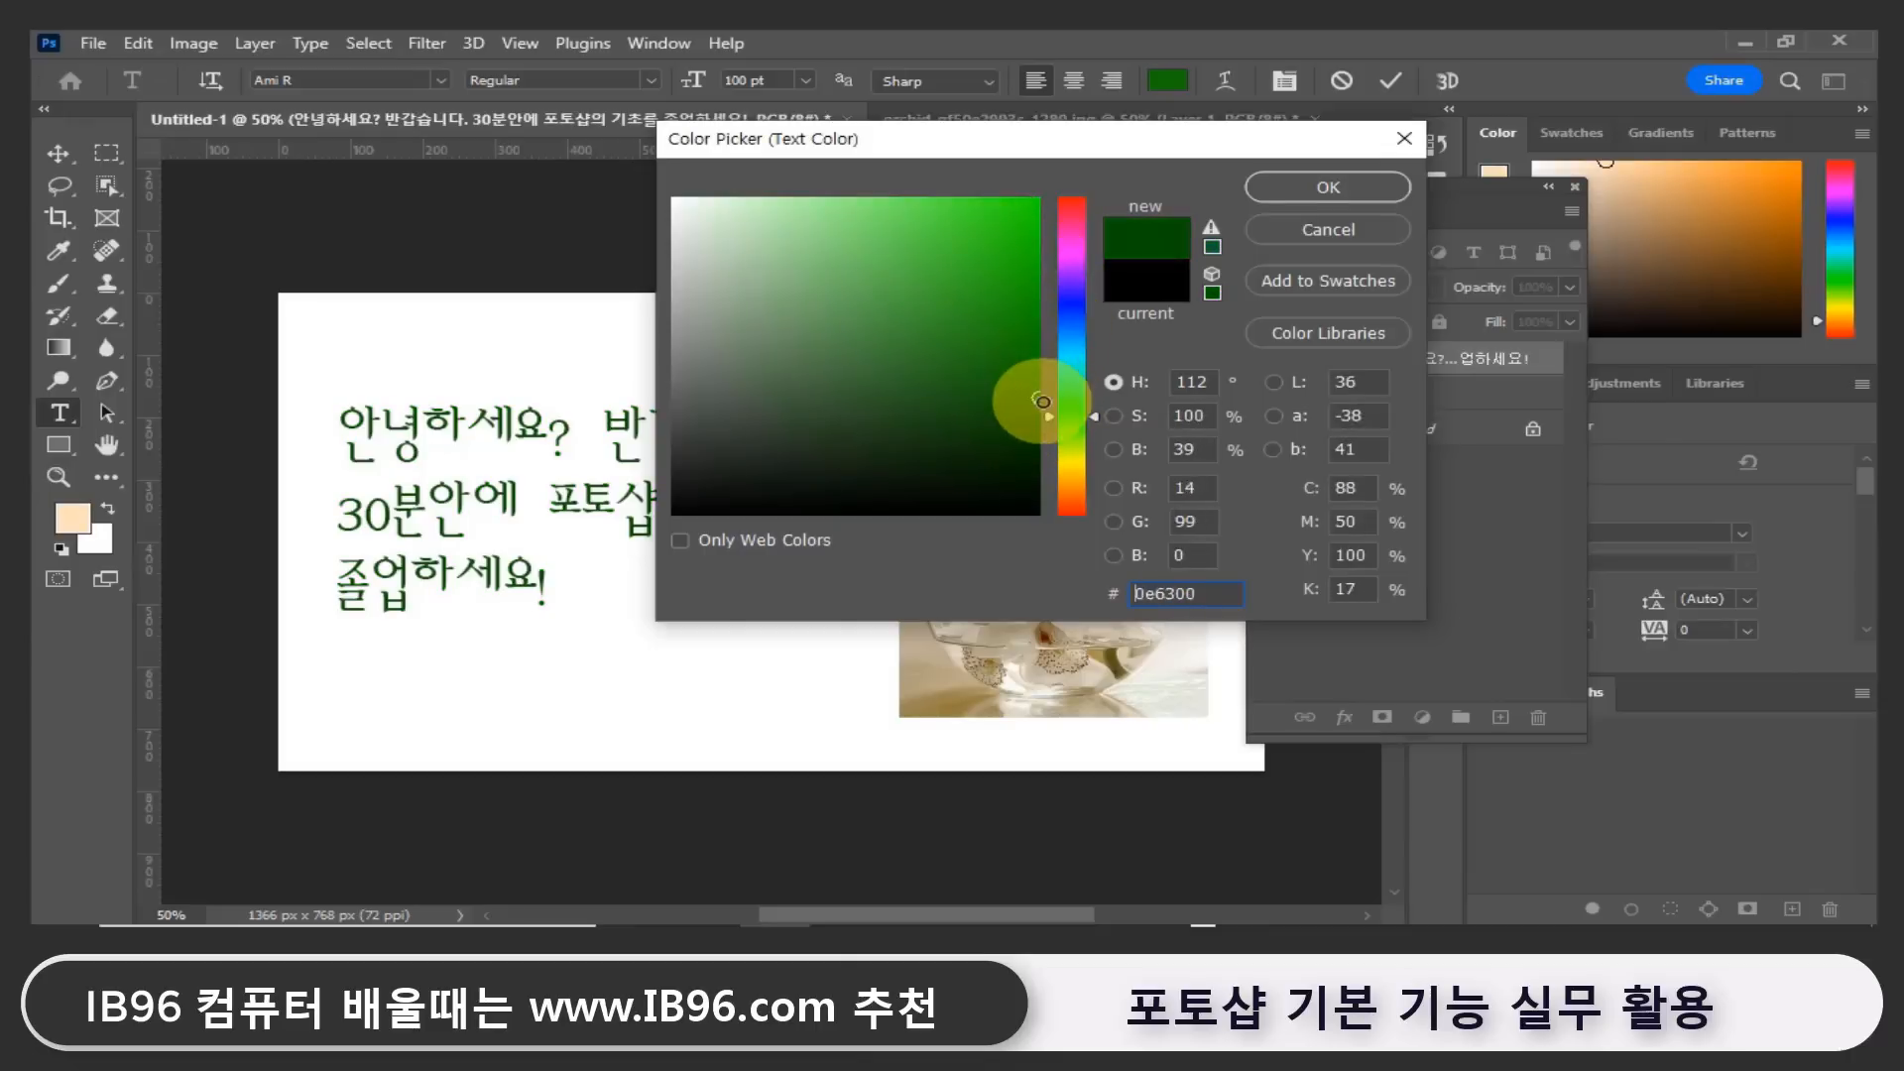
click(570, 486)
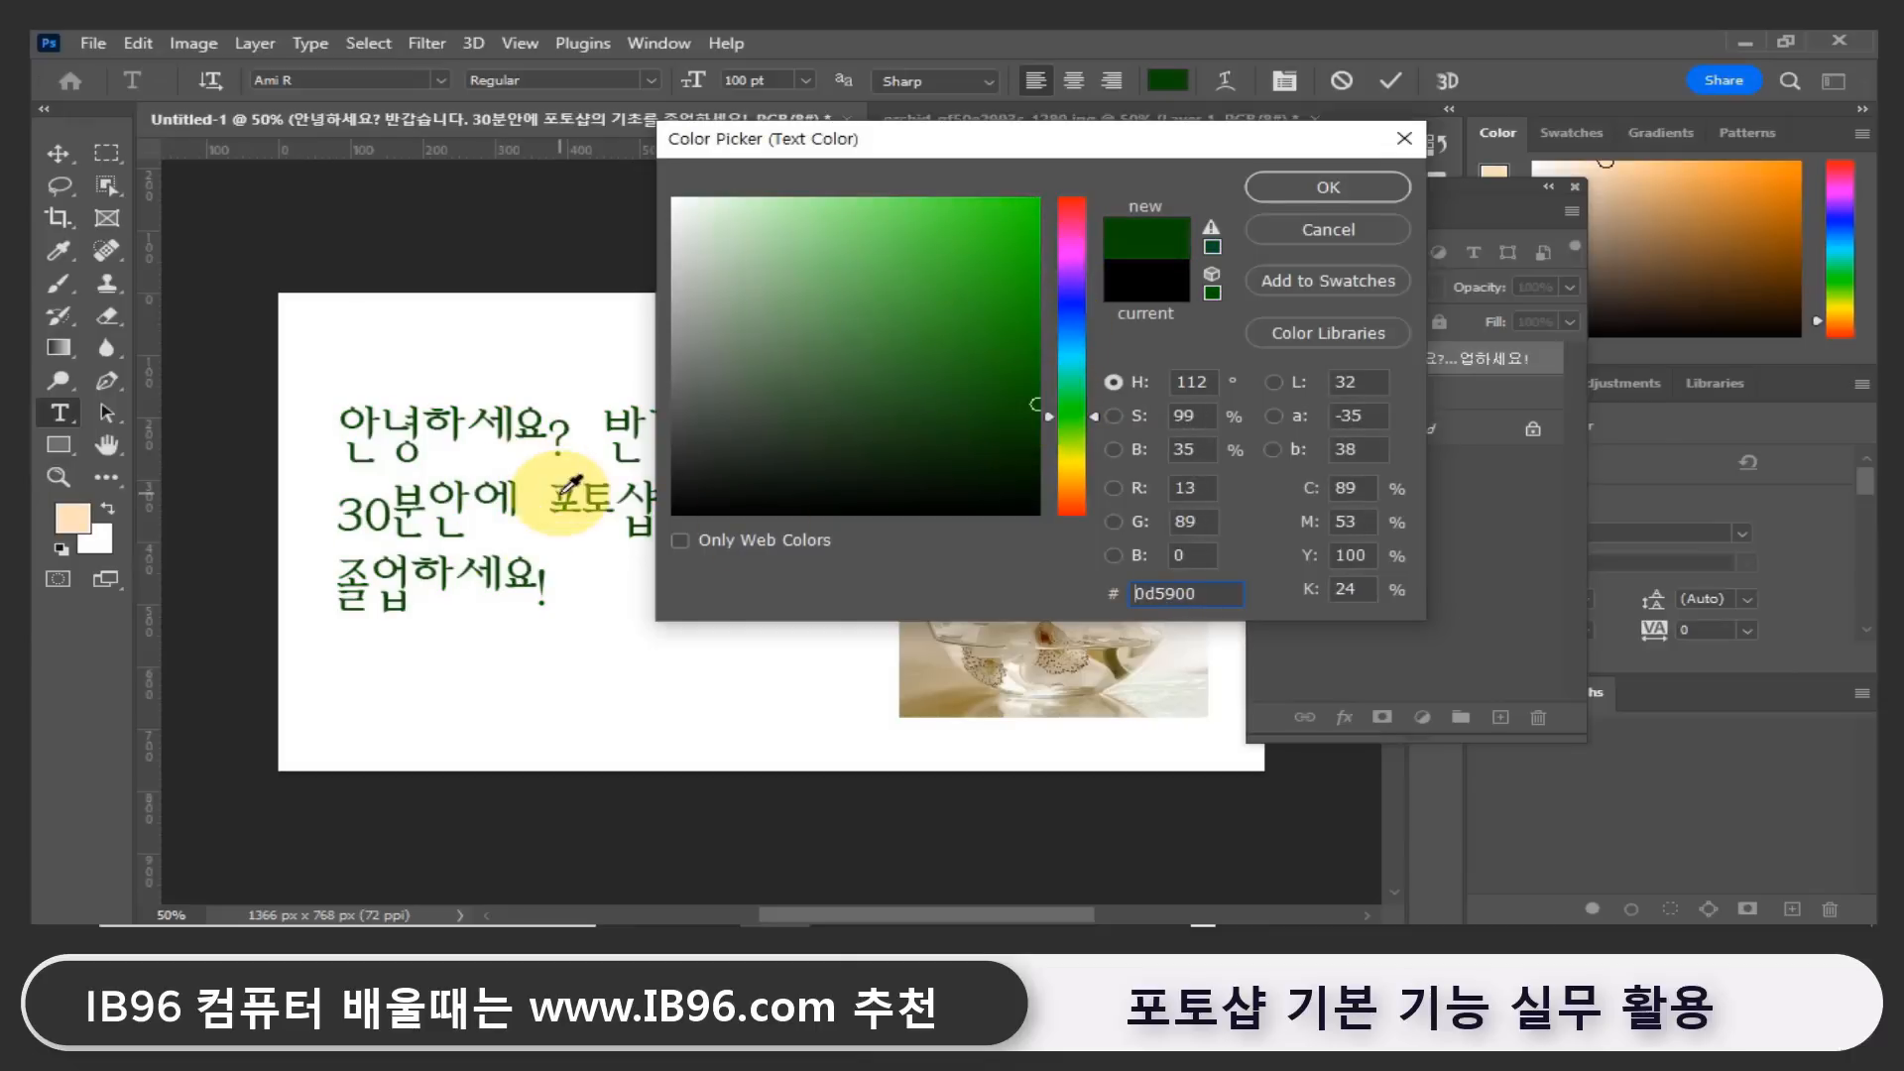
drag(1037, 392, 1045, 382)
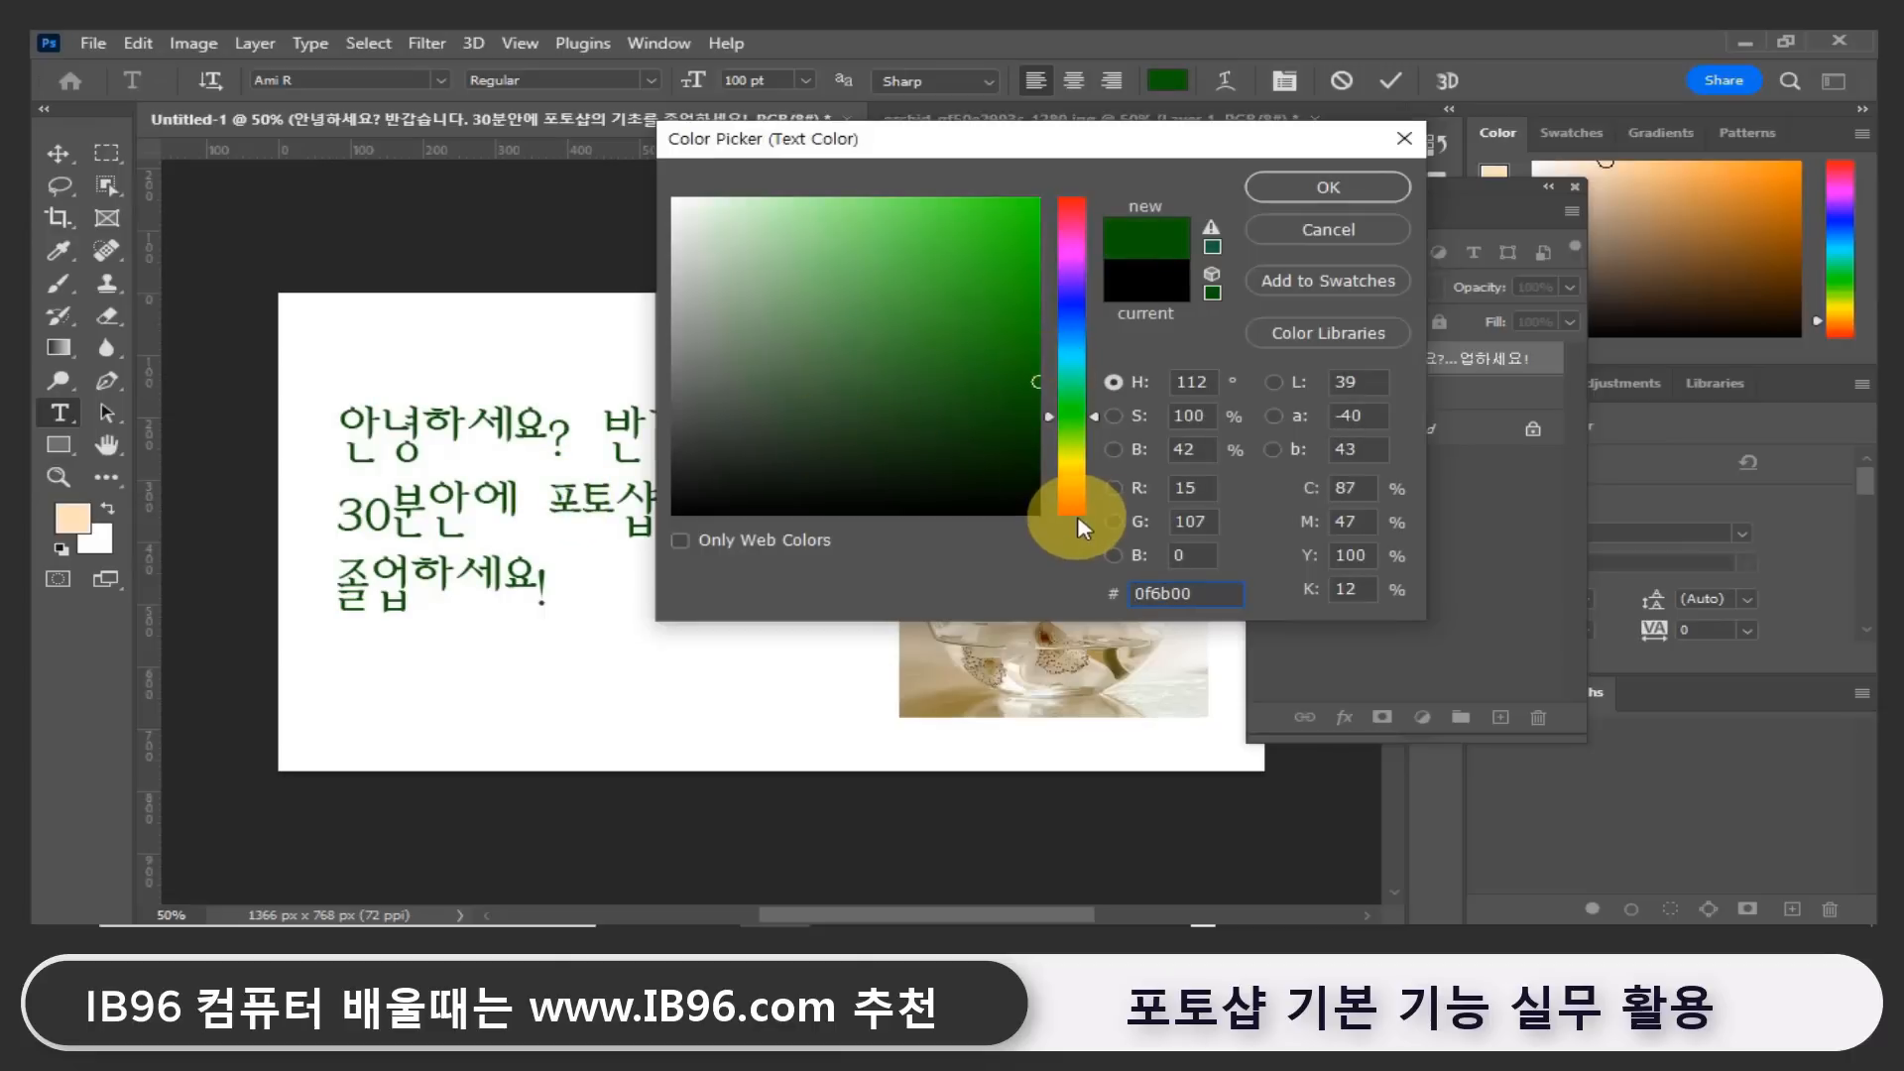
click(1333, 189)
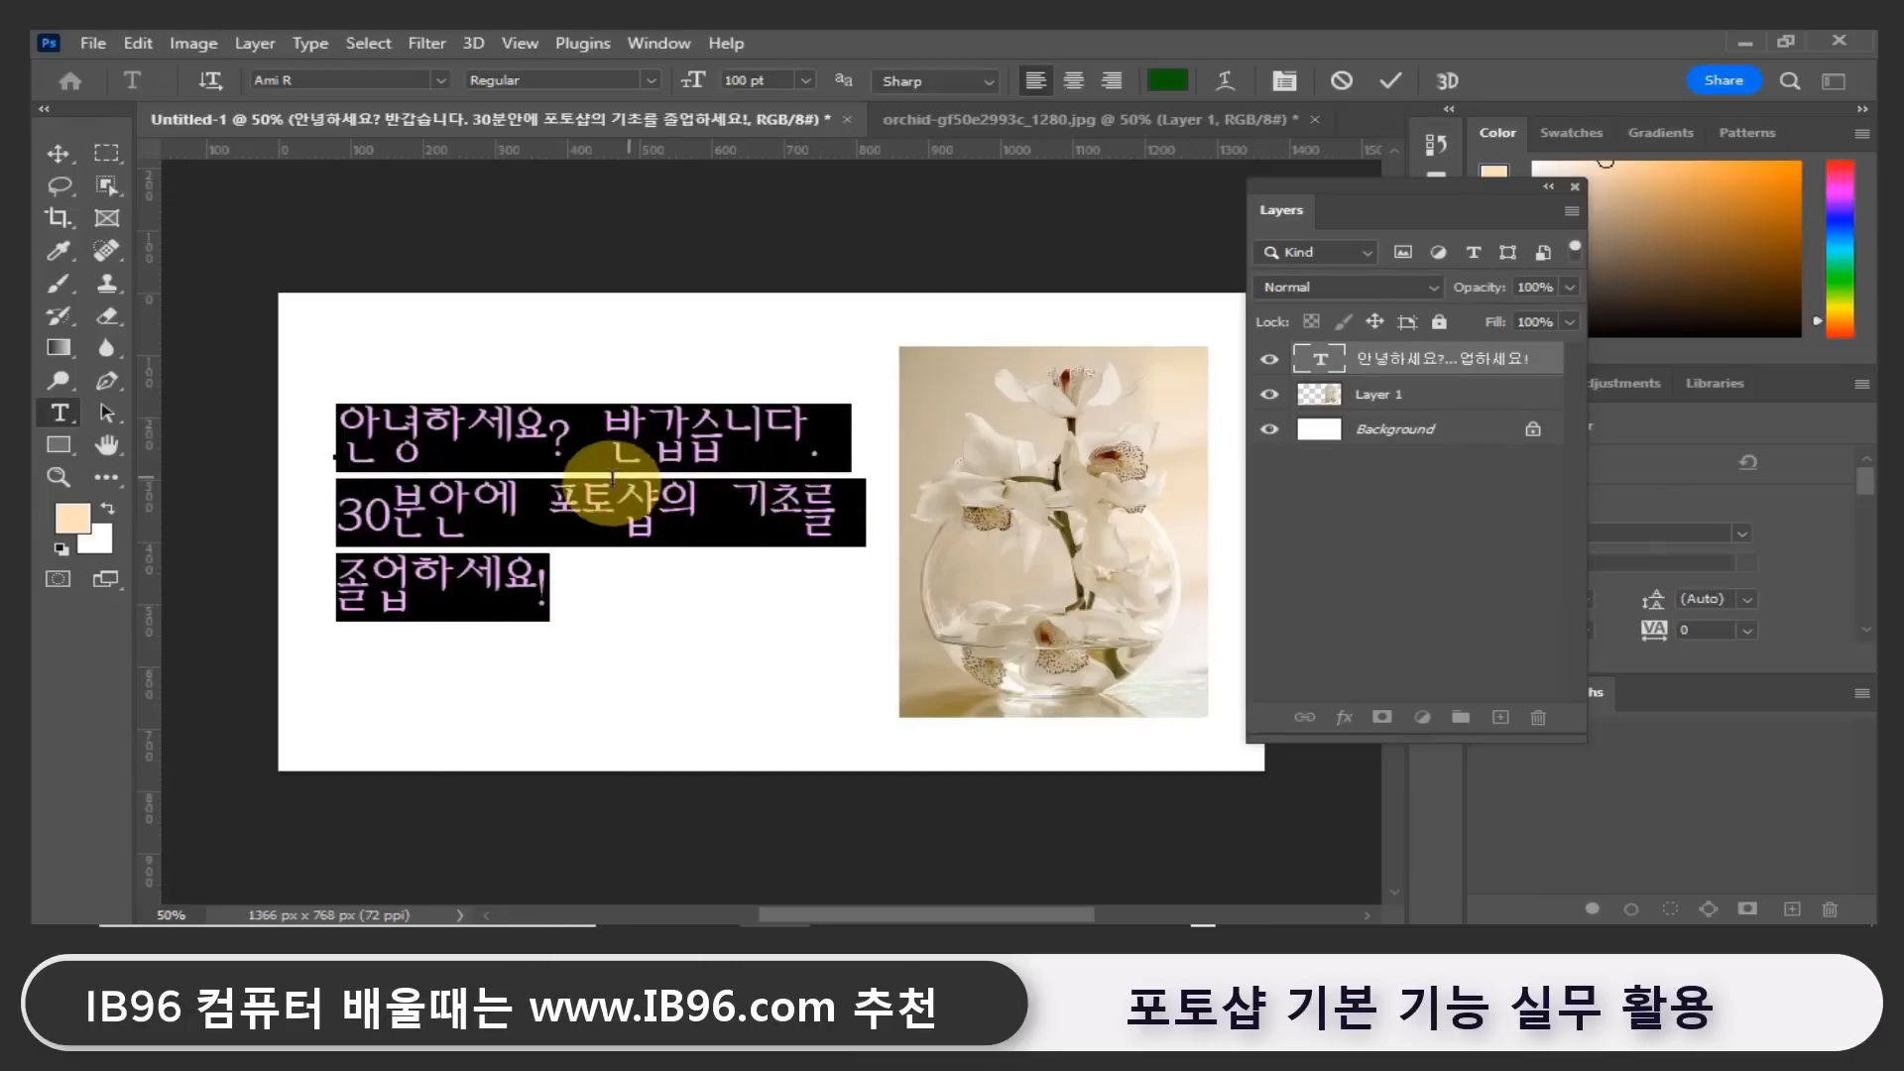
click(58, 153)
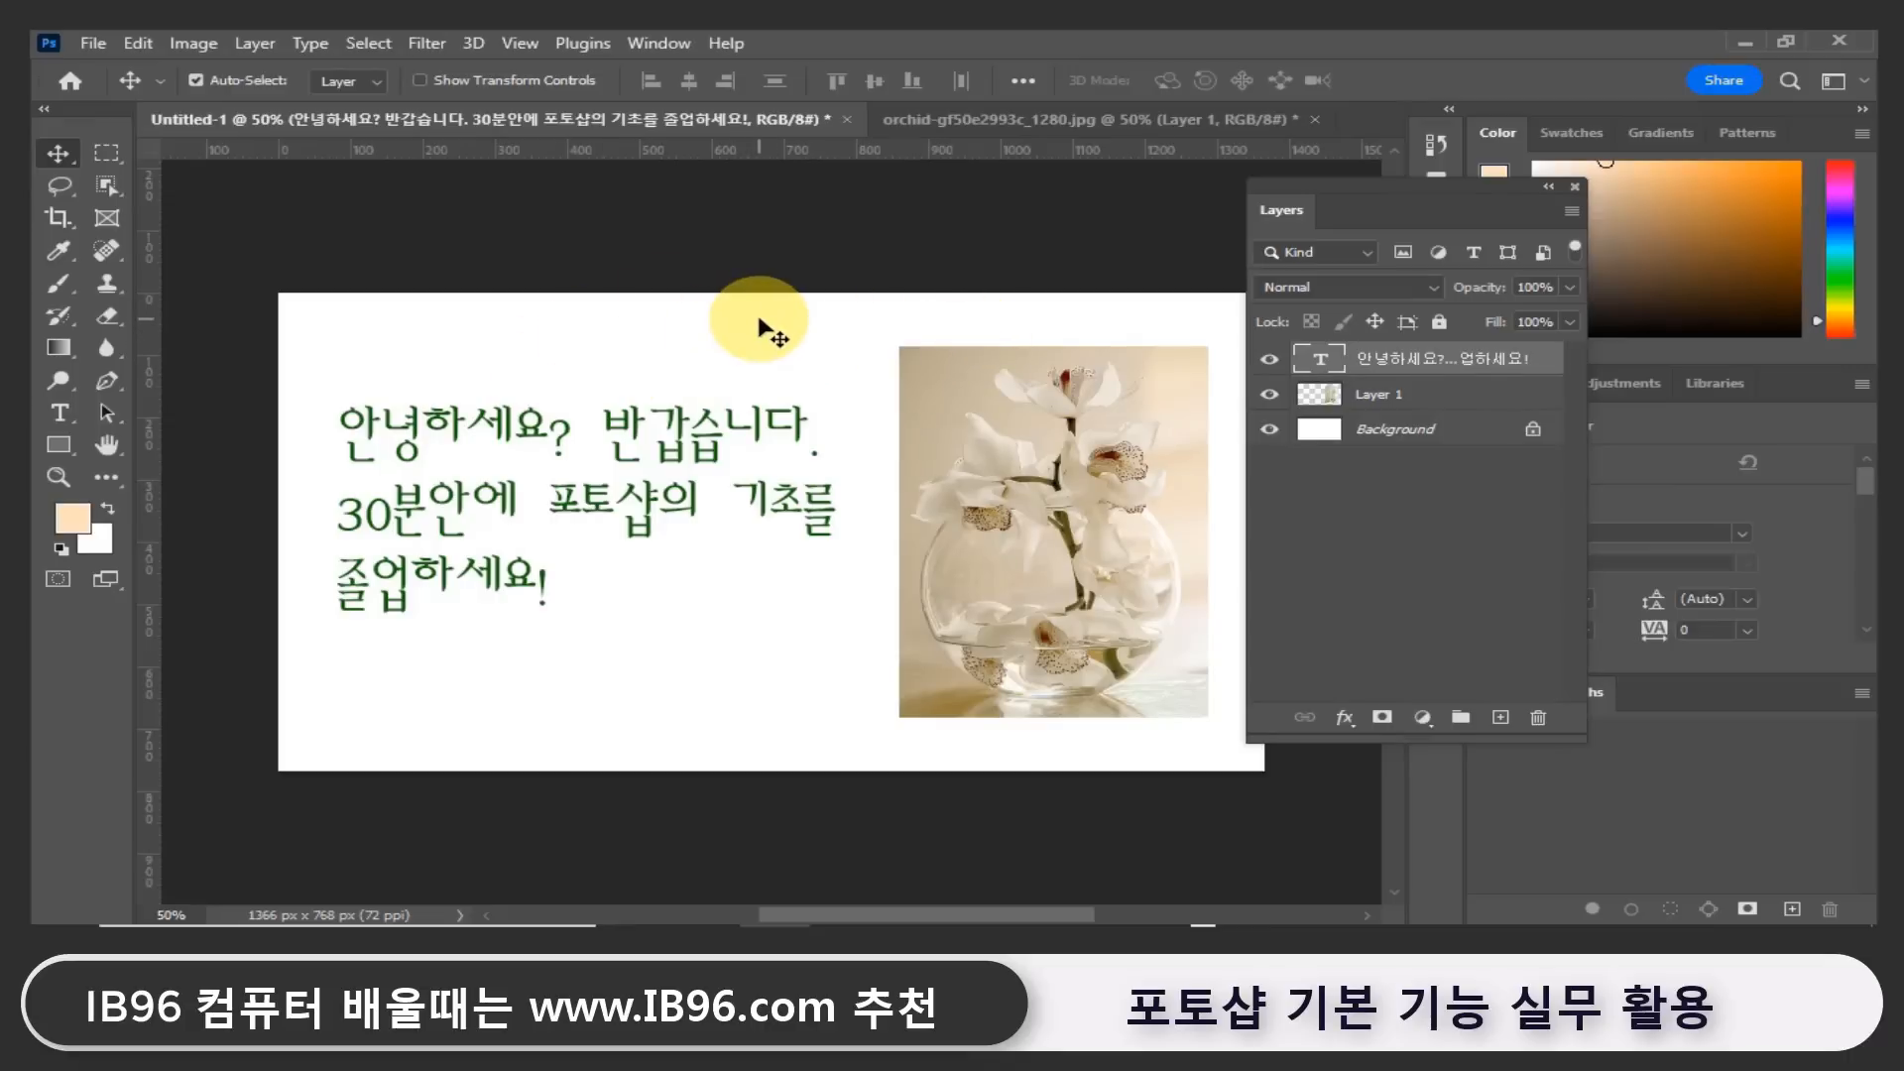
Fill the Background layer with the custom pale yellow colour #ffffdb in Normal mode at 100% opacity.
click(1343, 437)
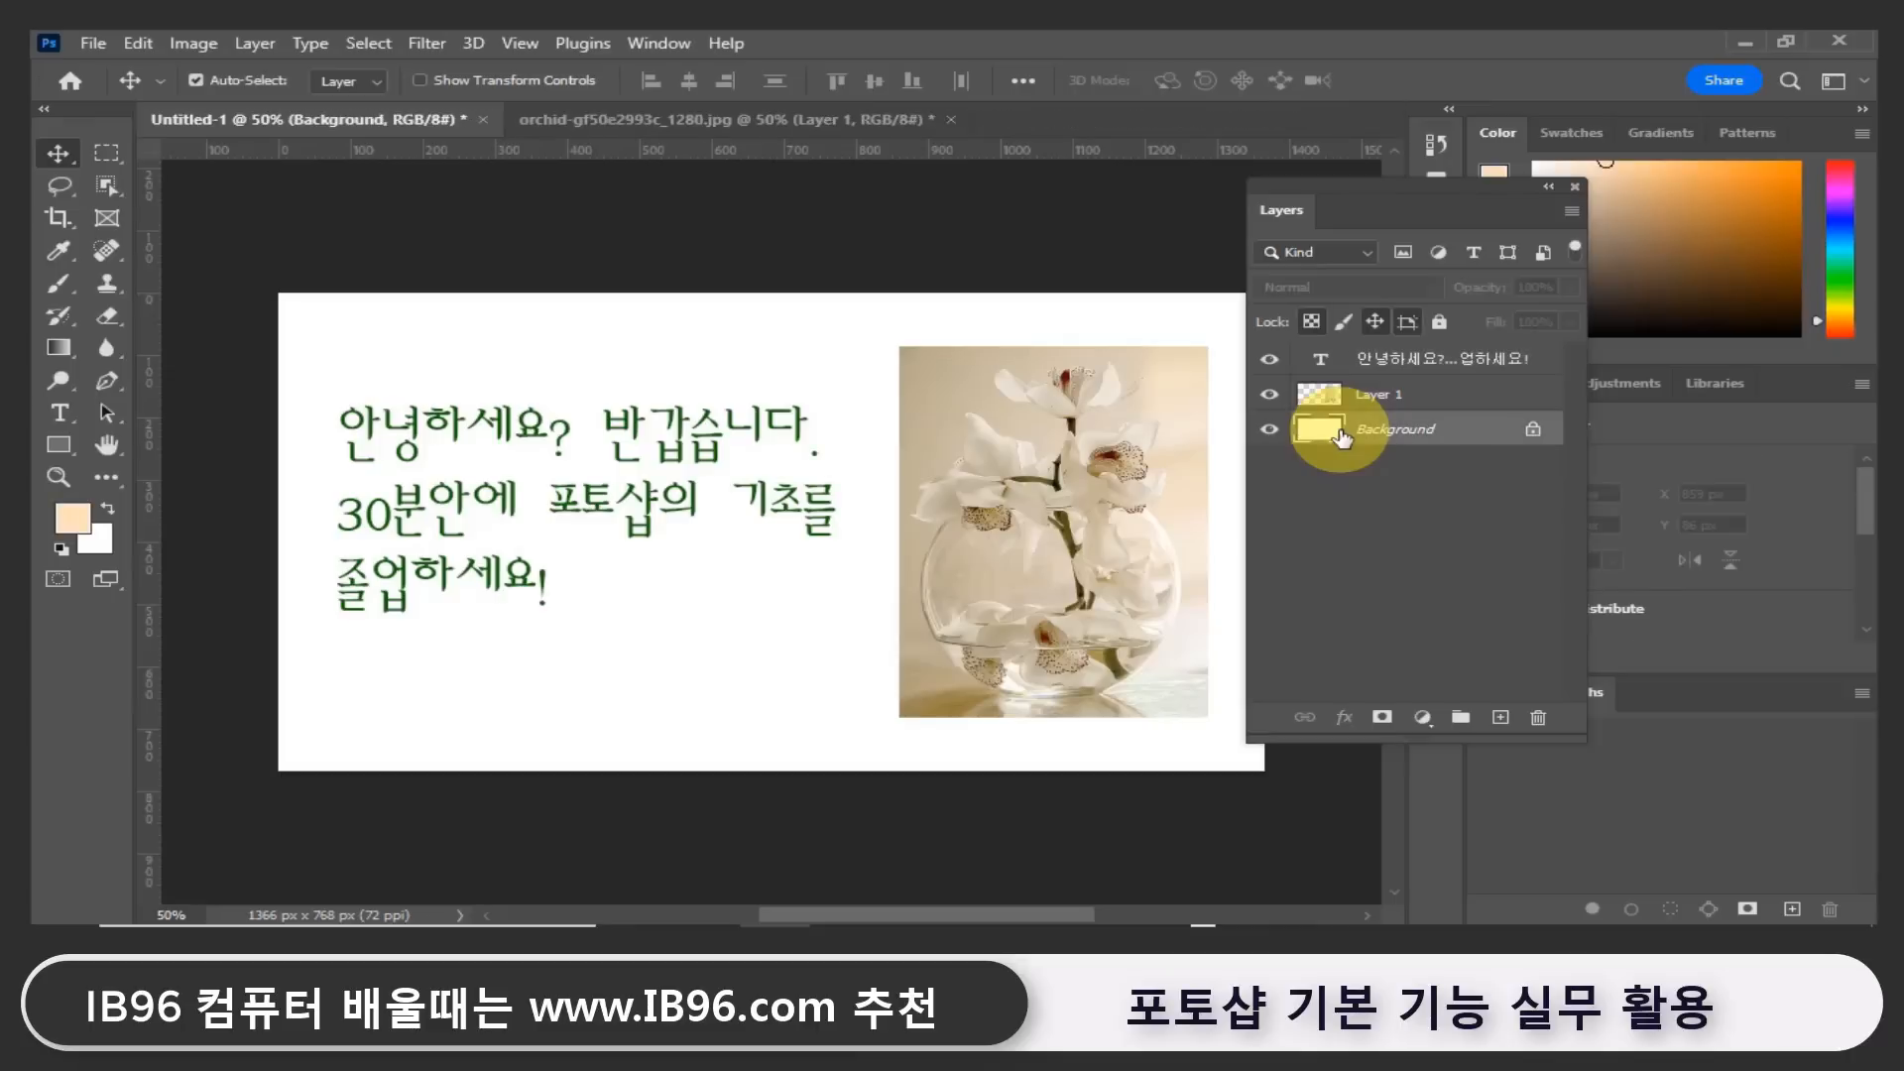
click(139, 45)
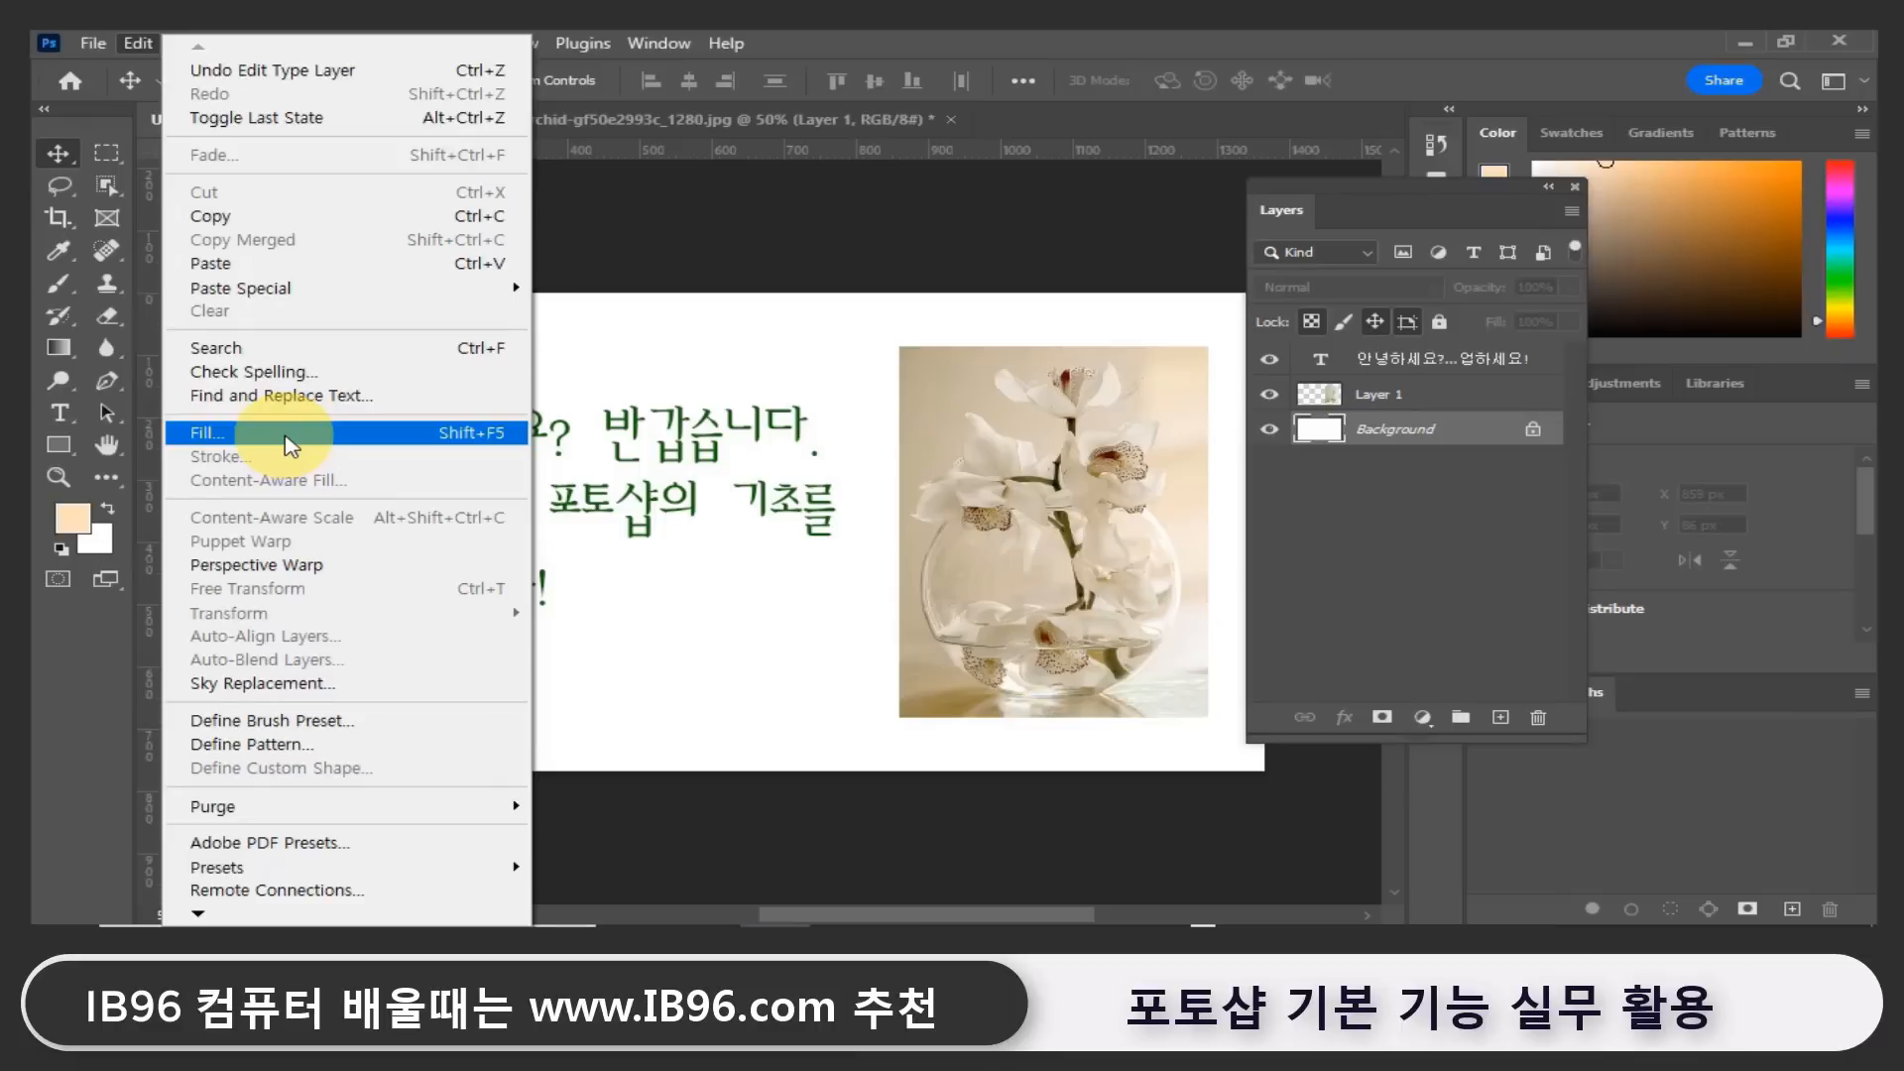
click(291, 433)
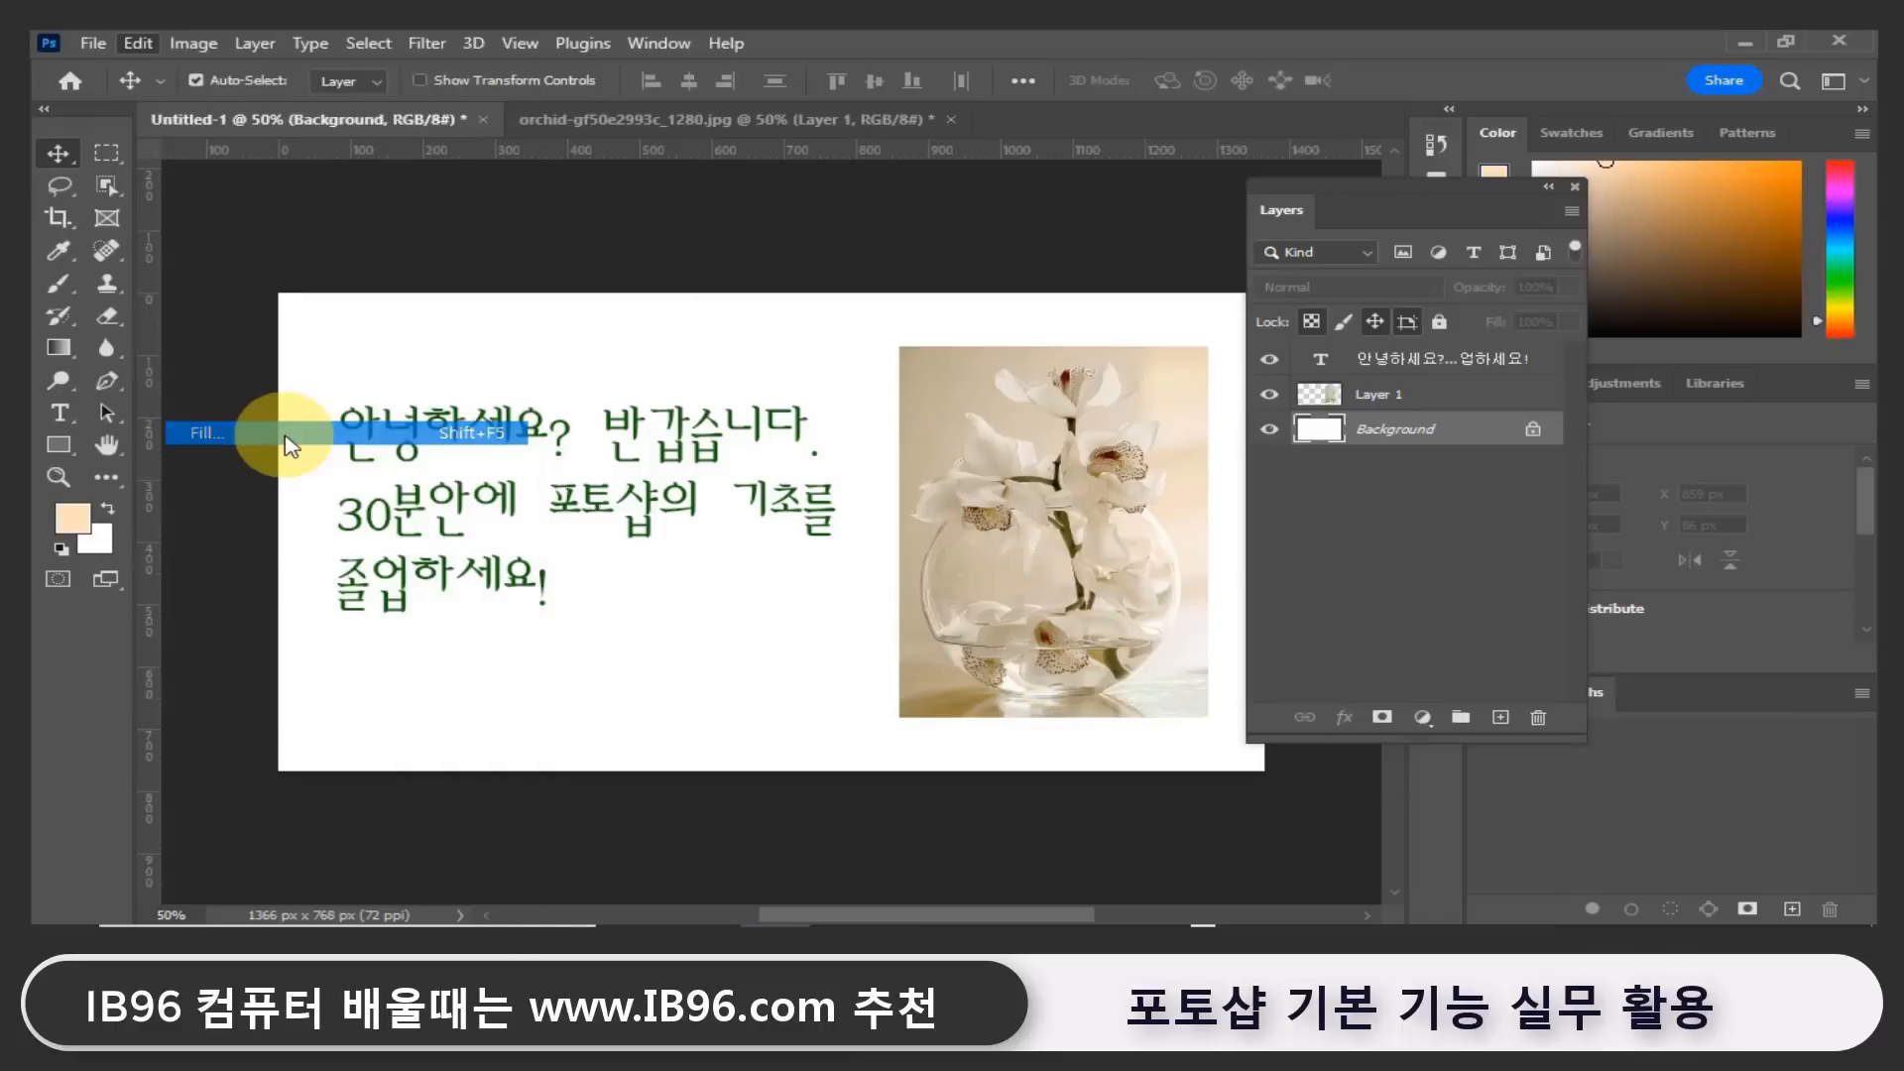
drag(952, 185, 1306, 157)
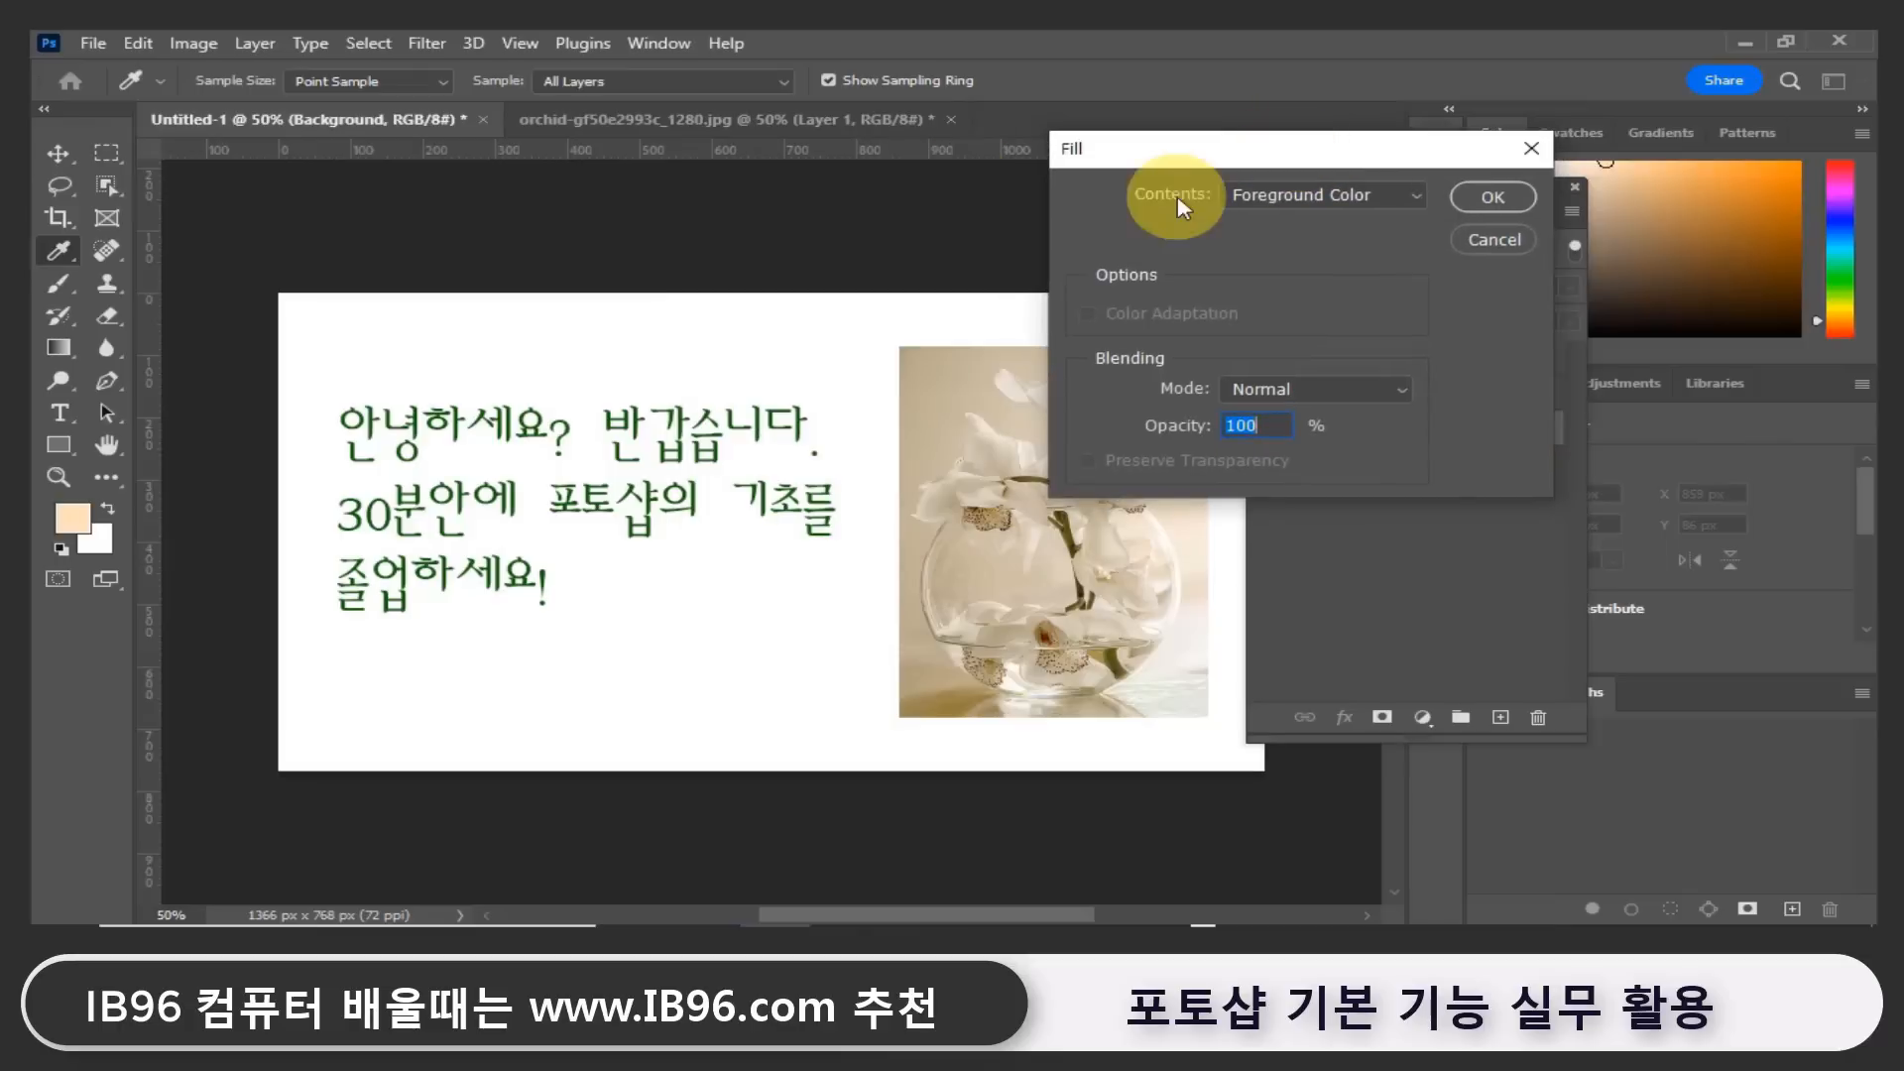
click(1334, 196)
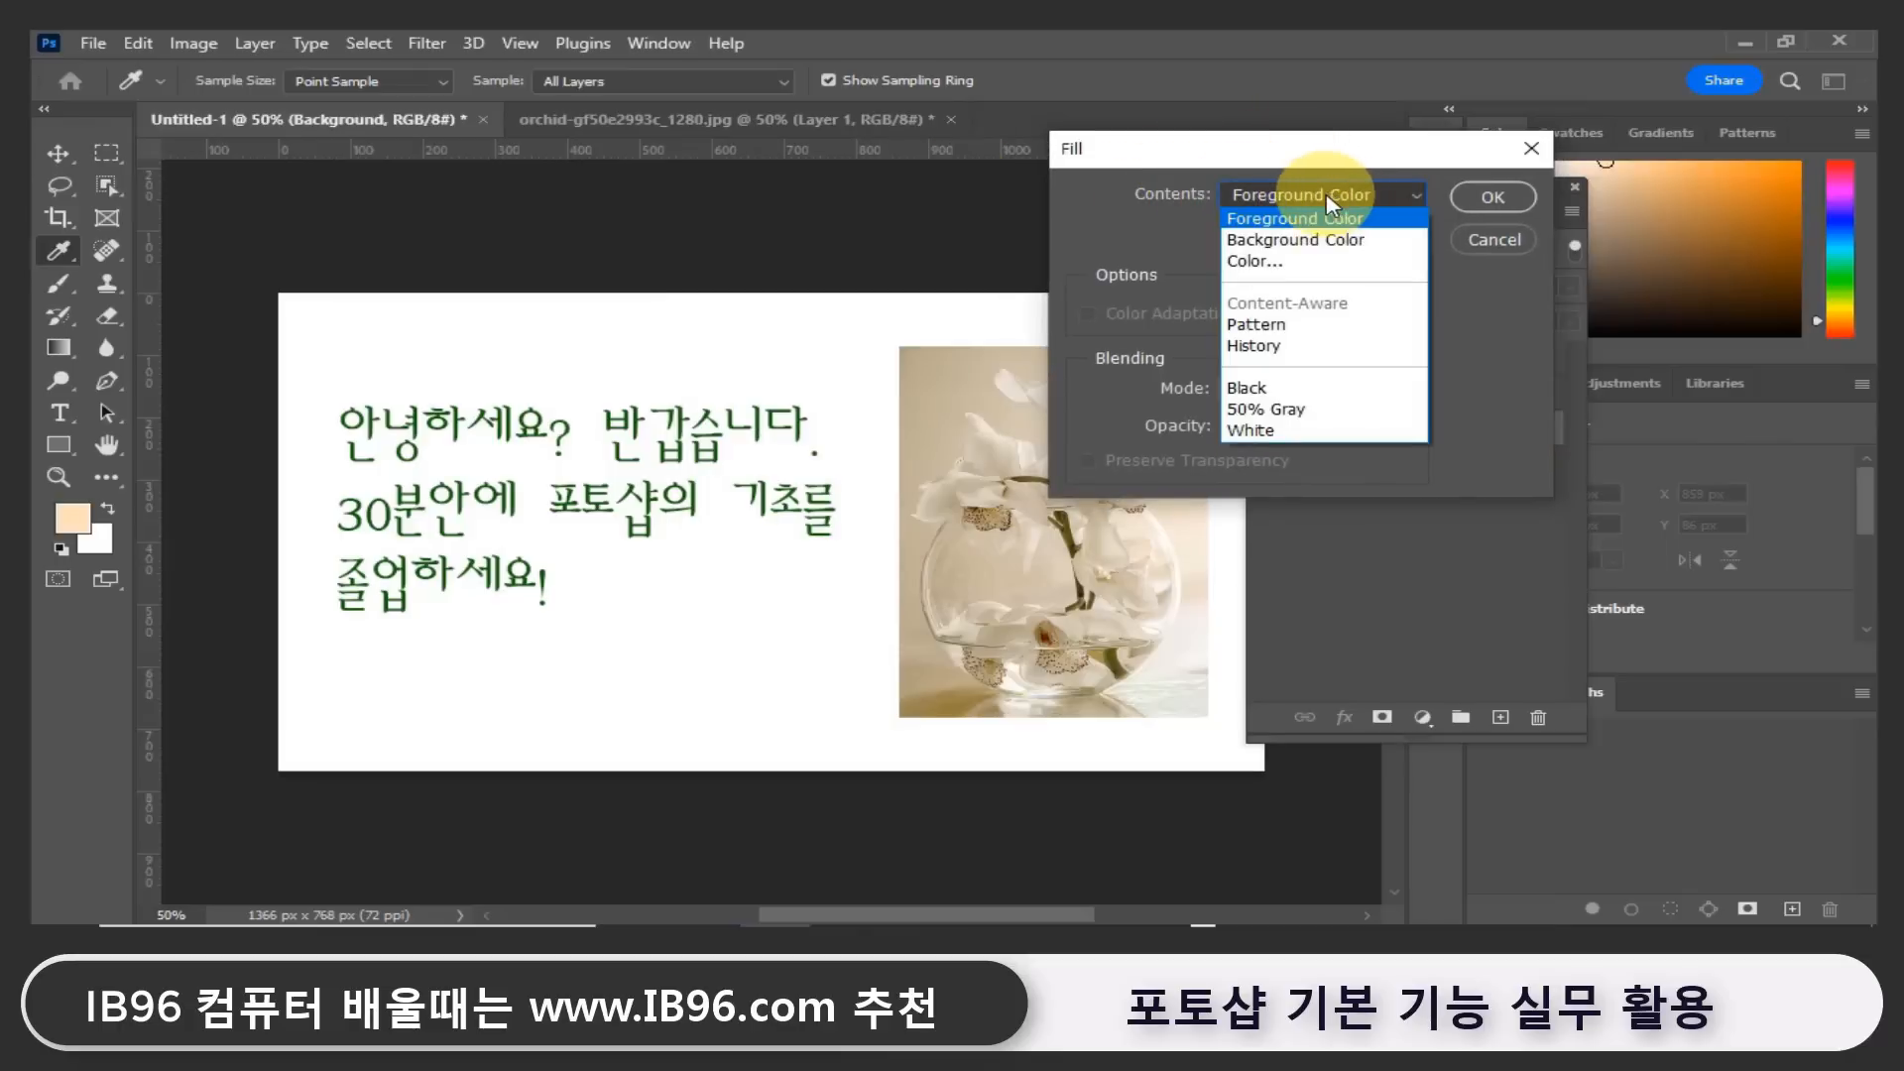
click(1256, 262)
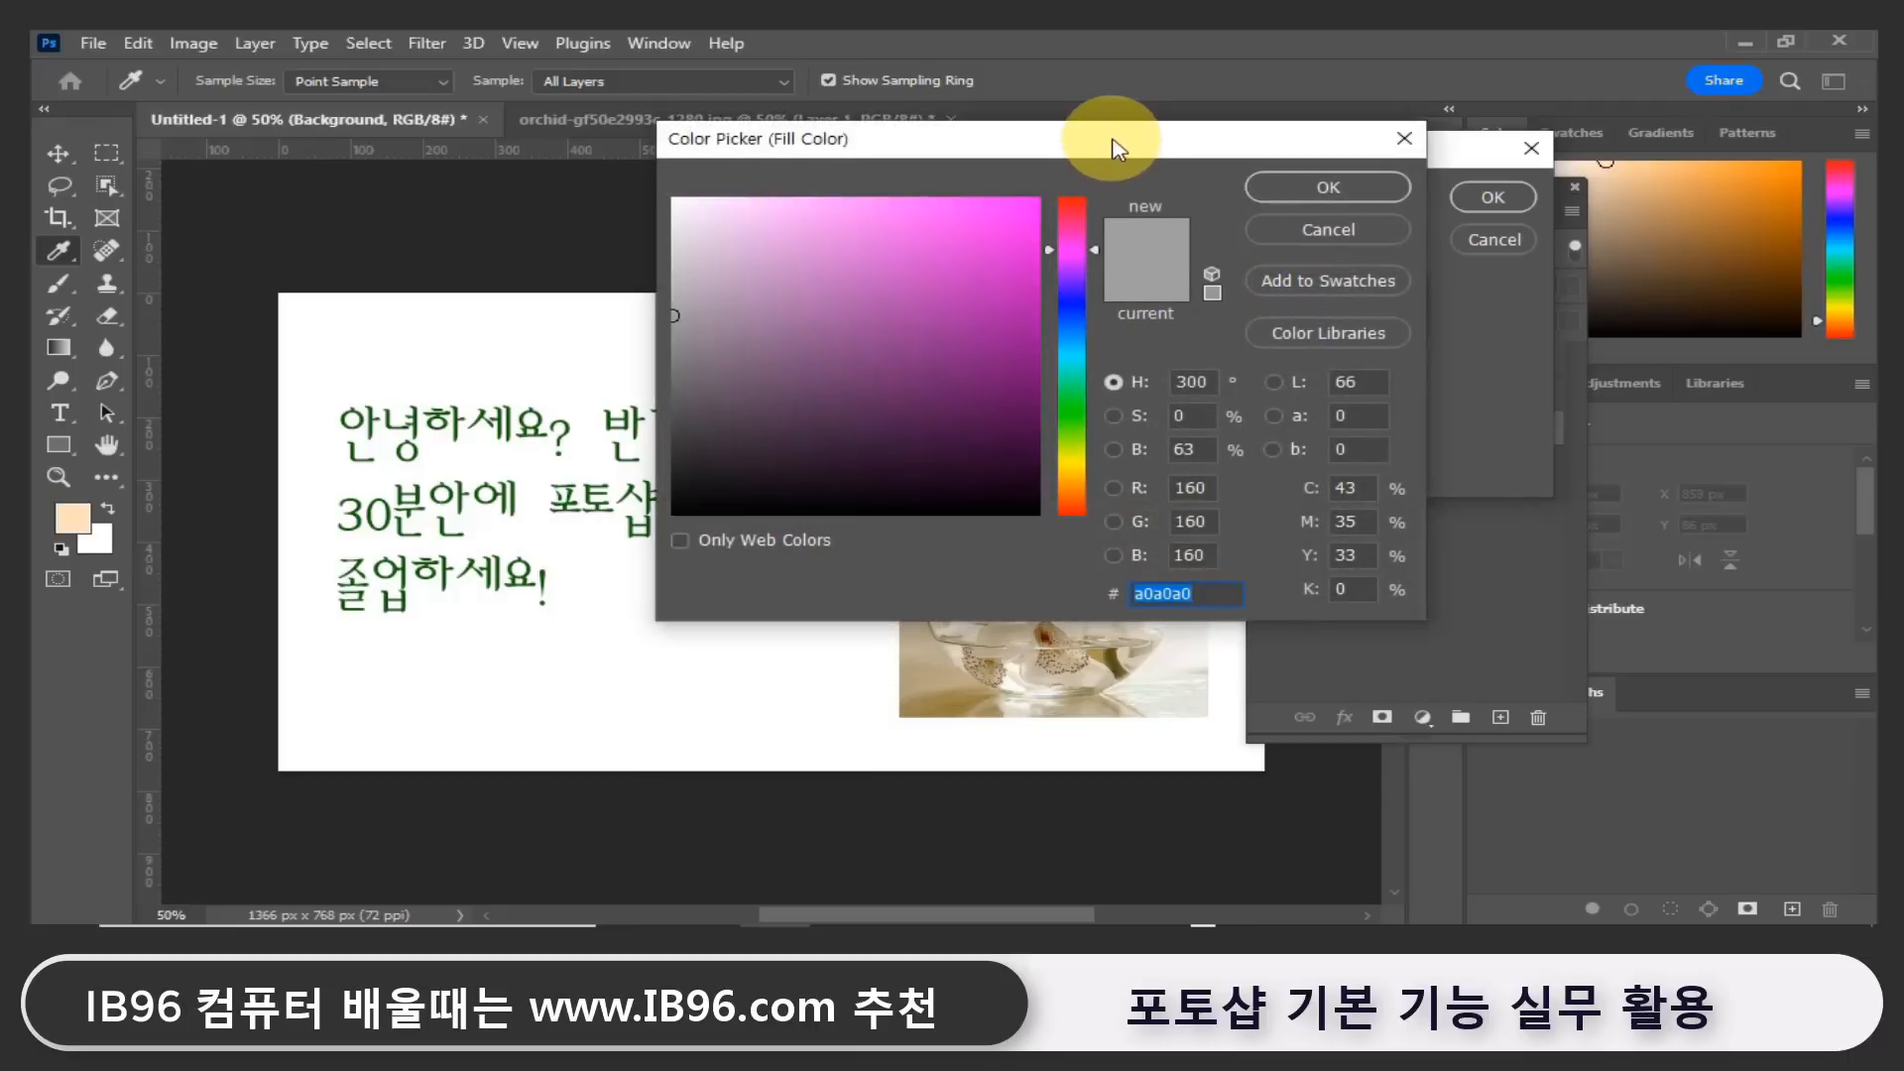
drag(1105, 139, 1322, 130)
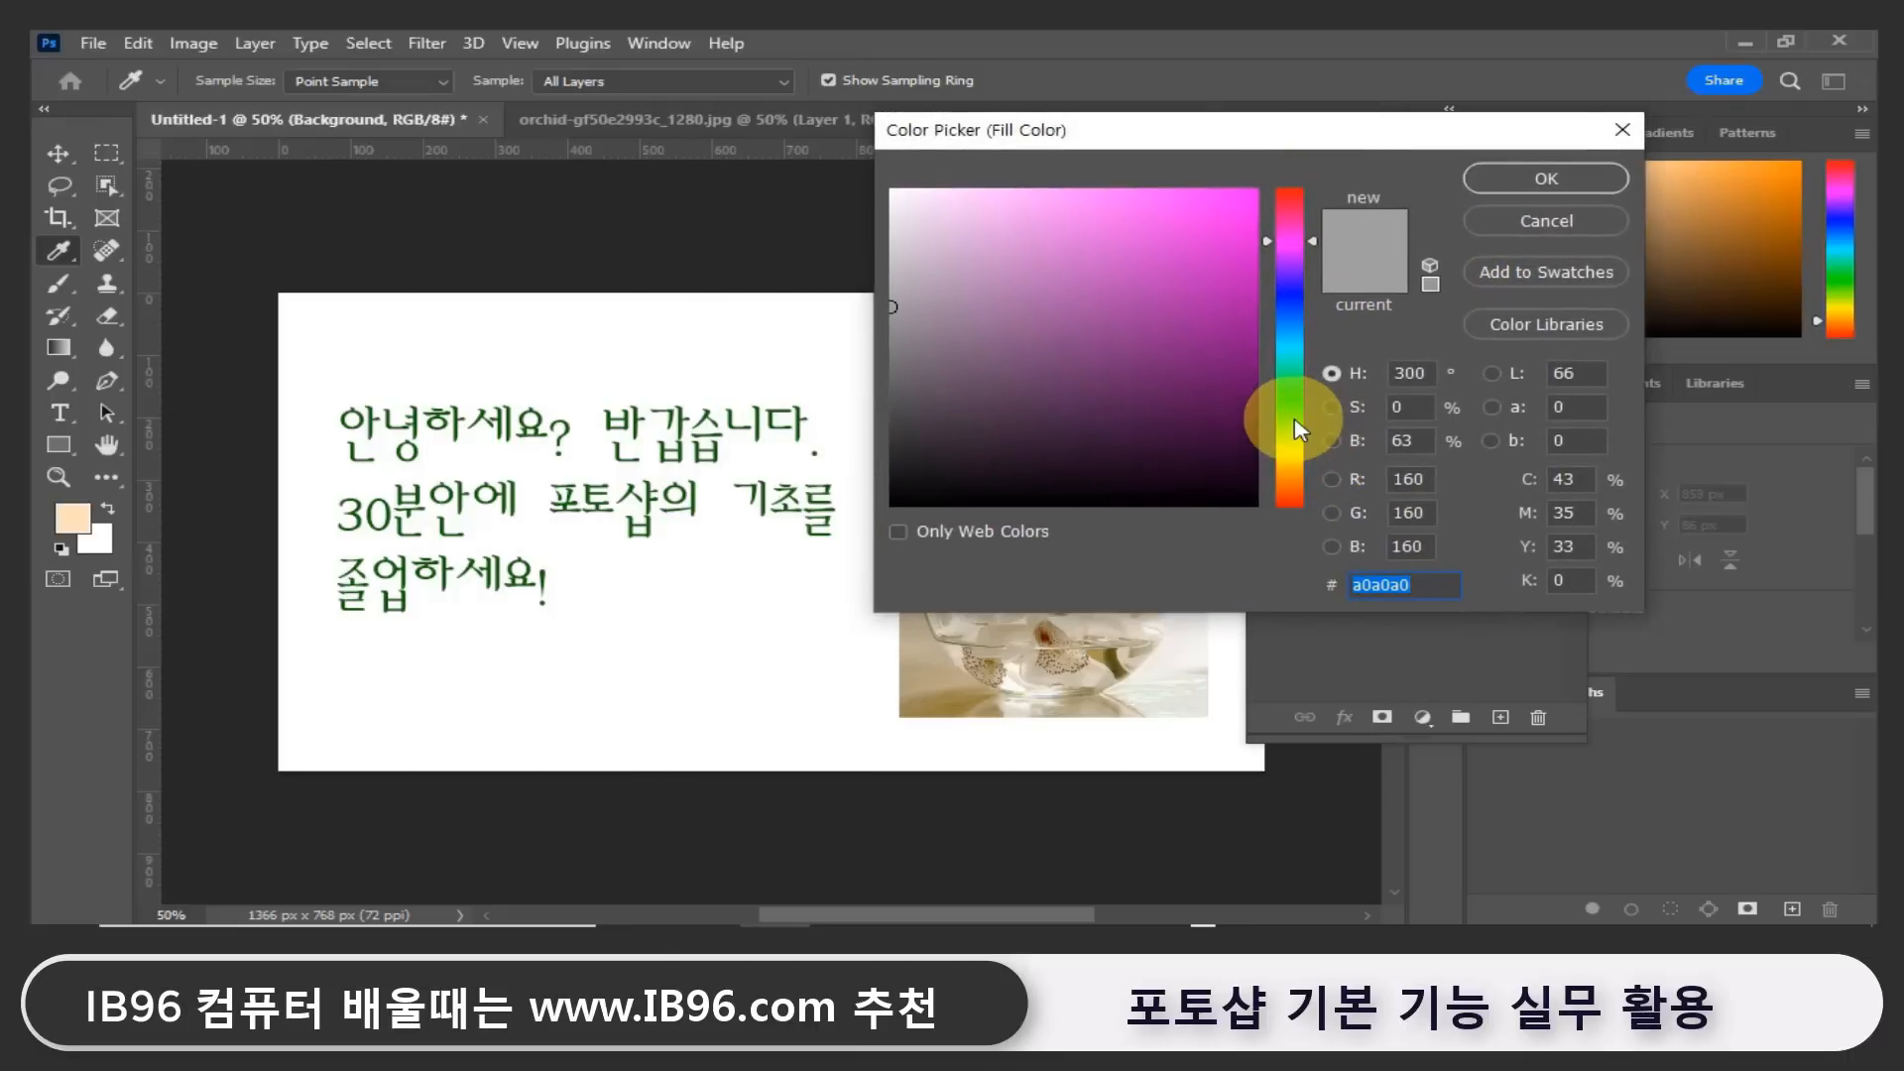
mouse_move(1292, 413)
mouse_down()
mouse_move(1283, 443)
mouse_move(1304, 464)
mouse_move(1296, 449)
mouse_up()
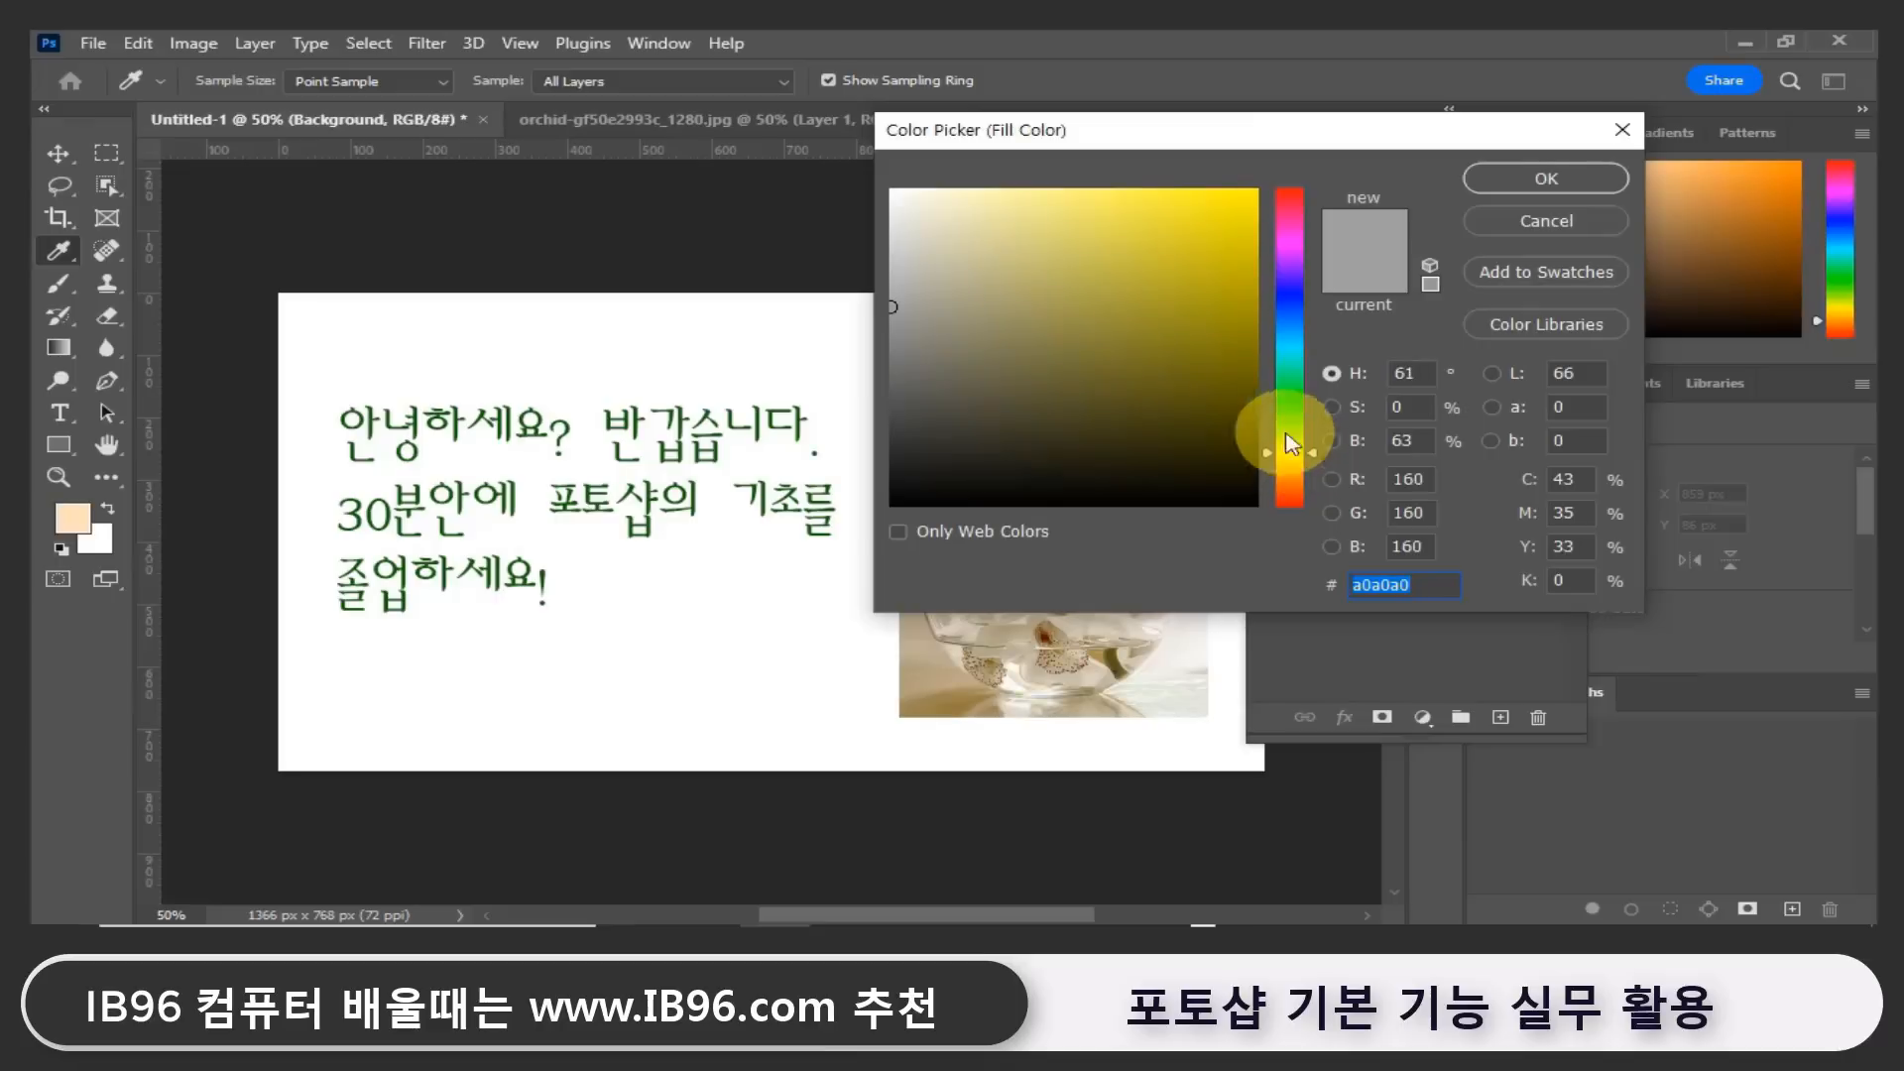
drag(1120, 199, 941, 162)
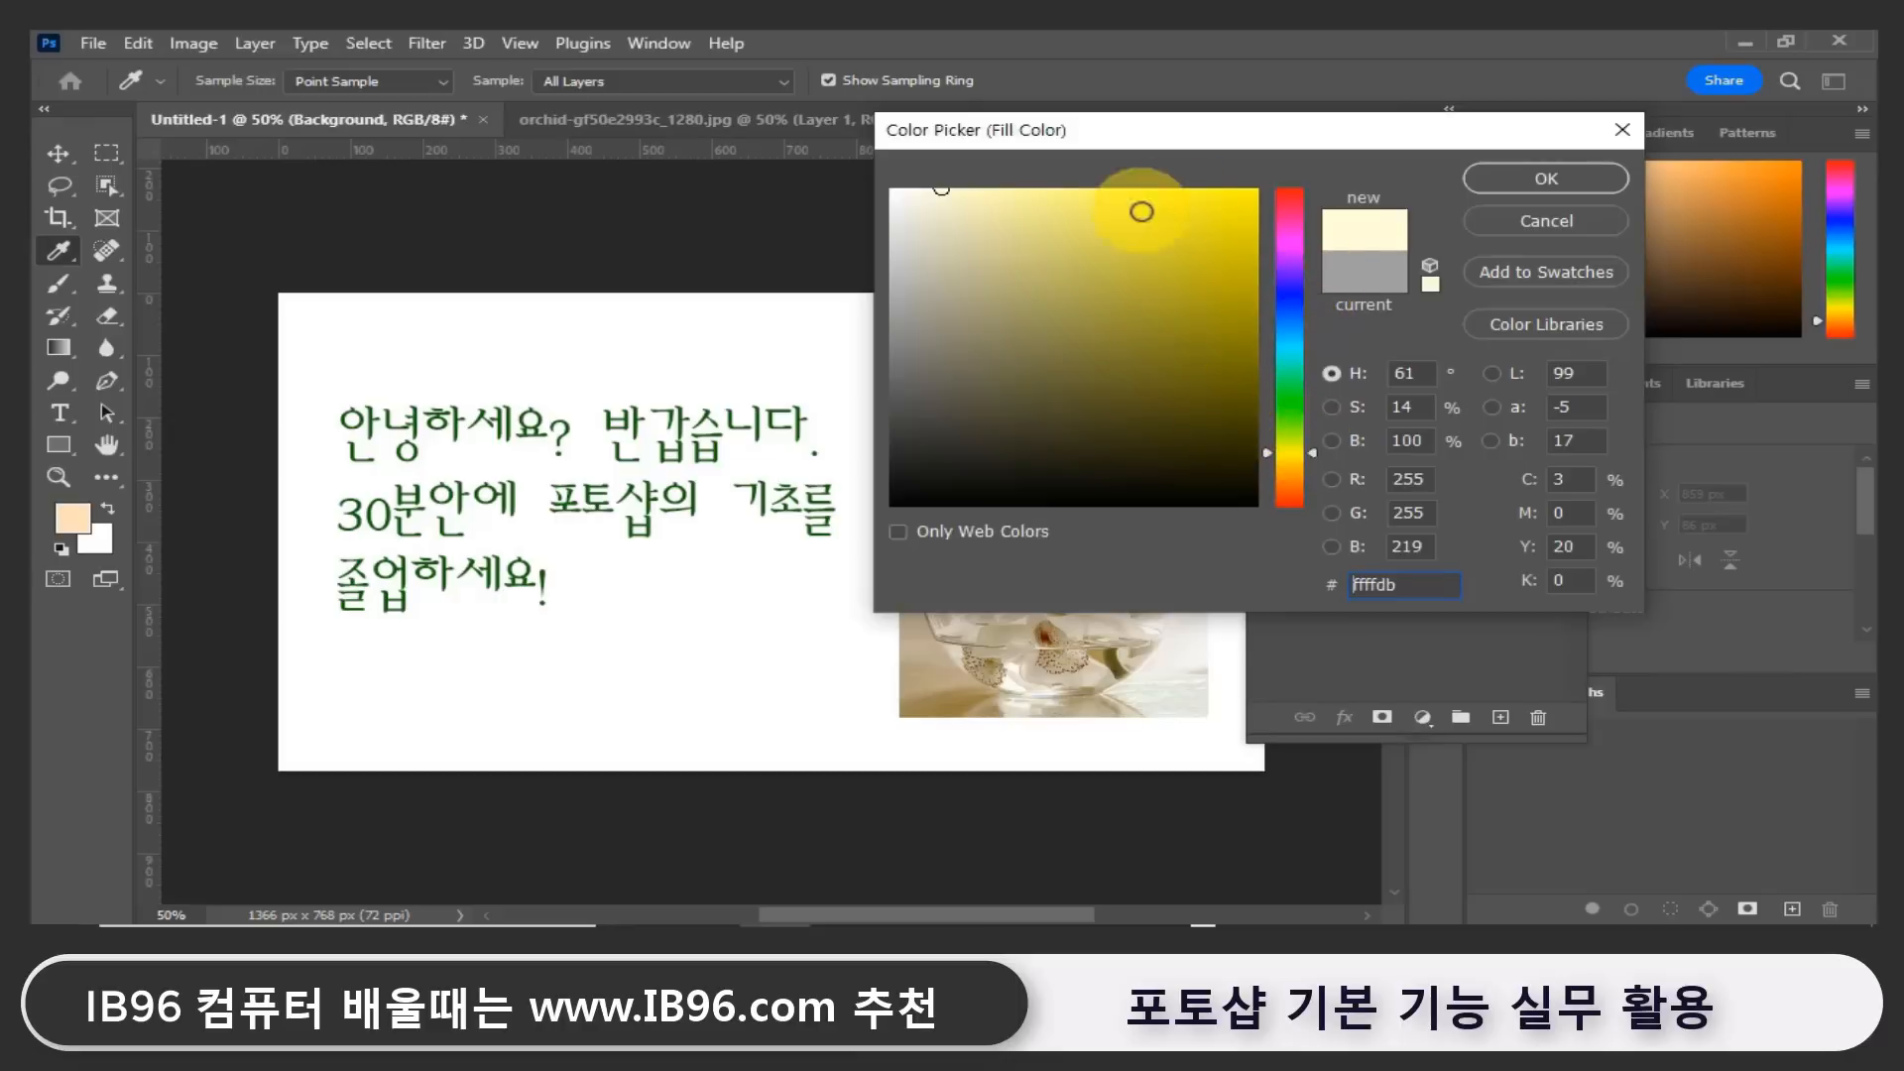
click(1558, 176)
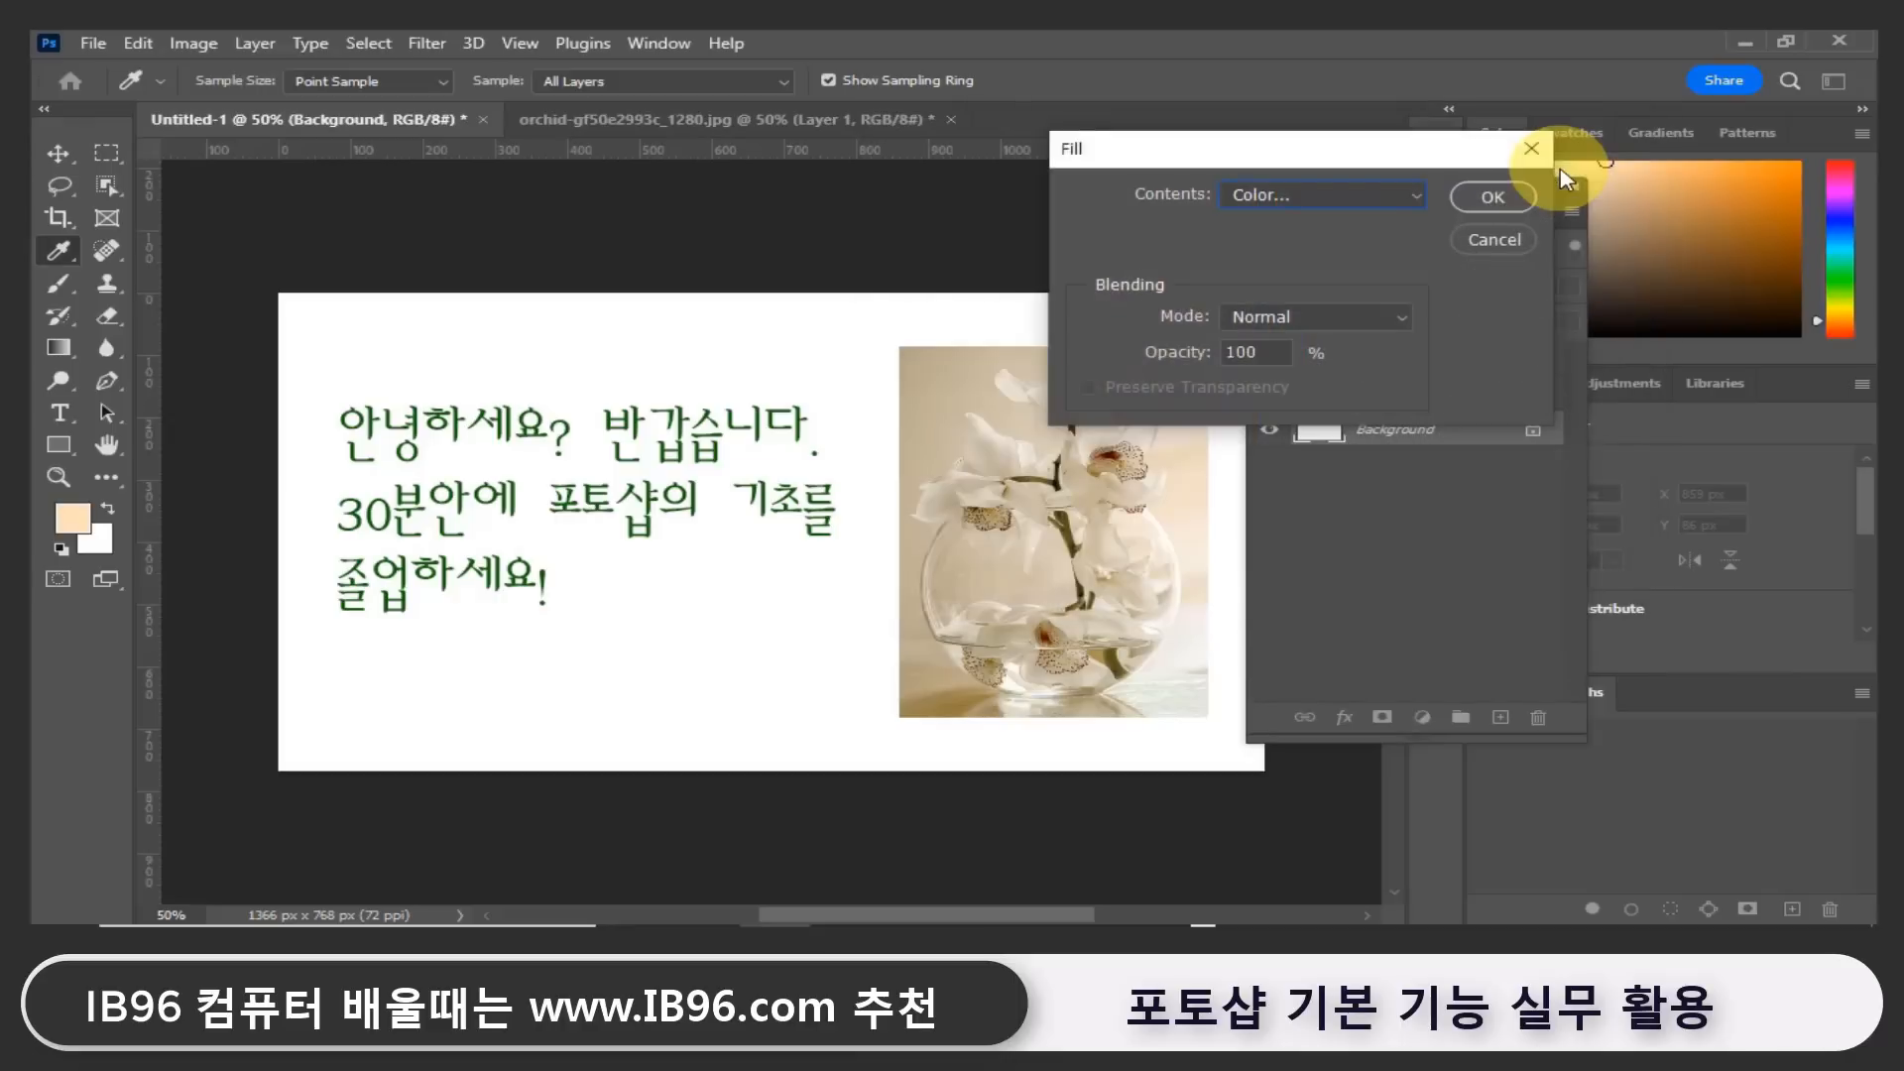
click(1470, 202)
key(v)
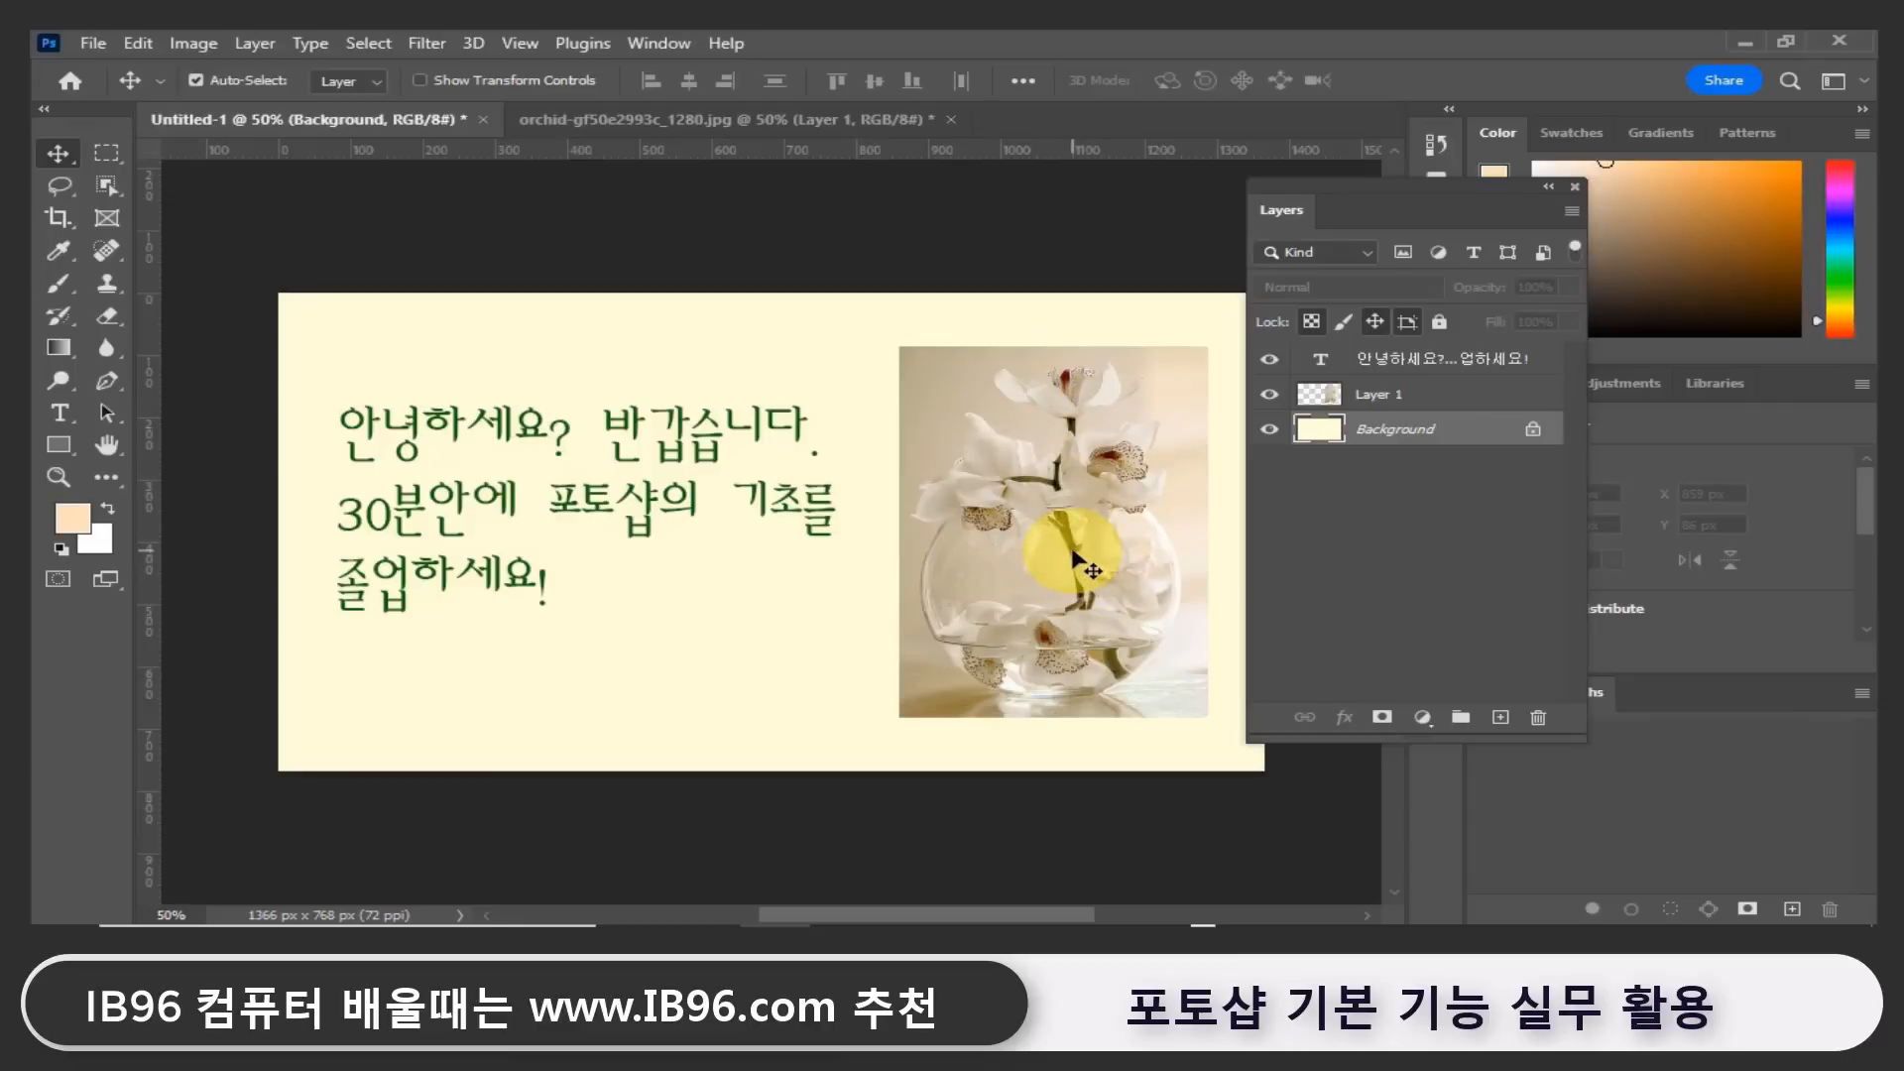
click(194, 44)
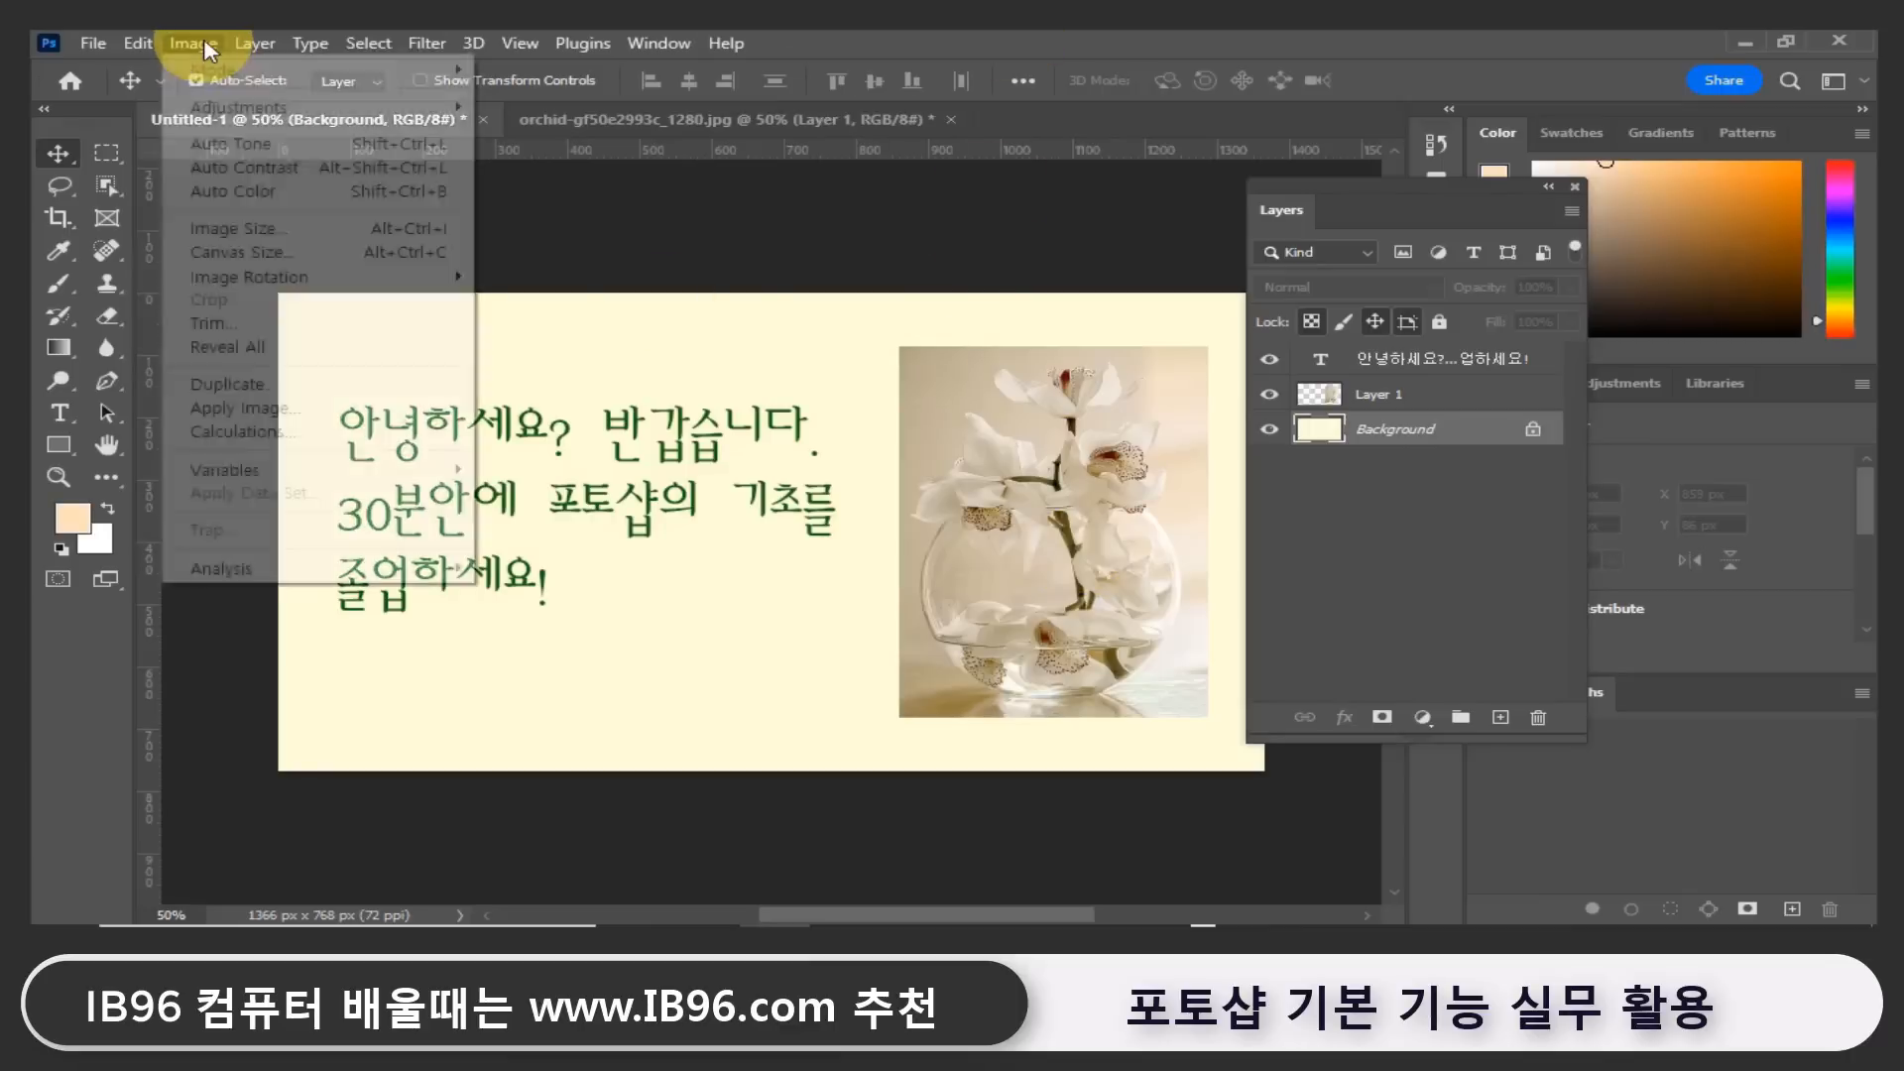
mouse_move(234, 107)
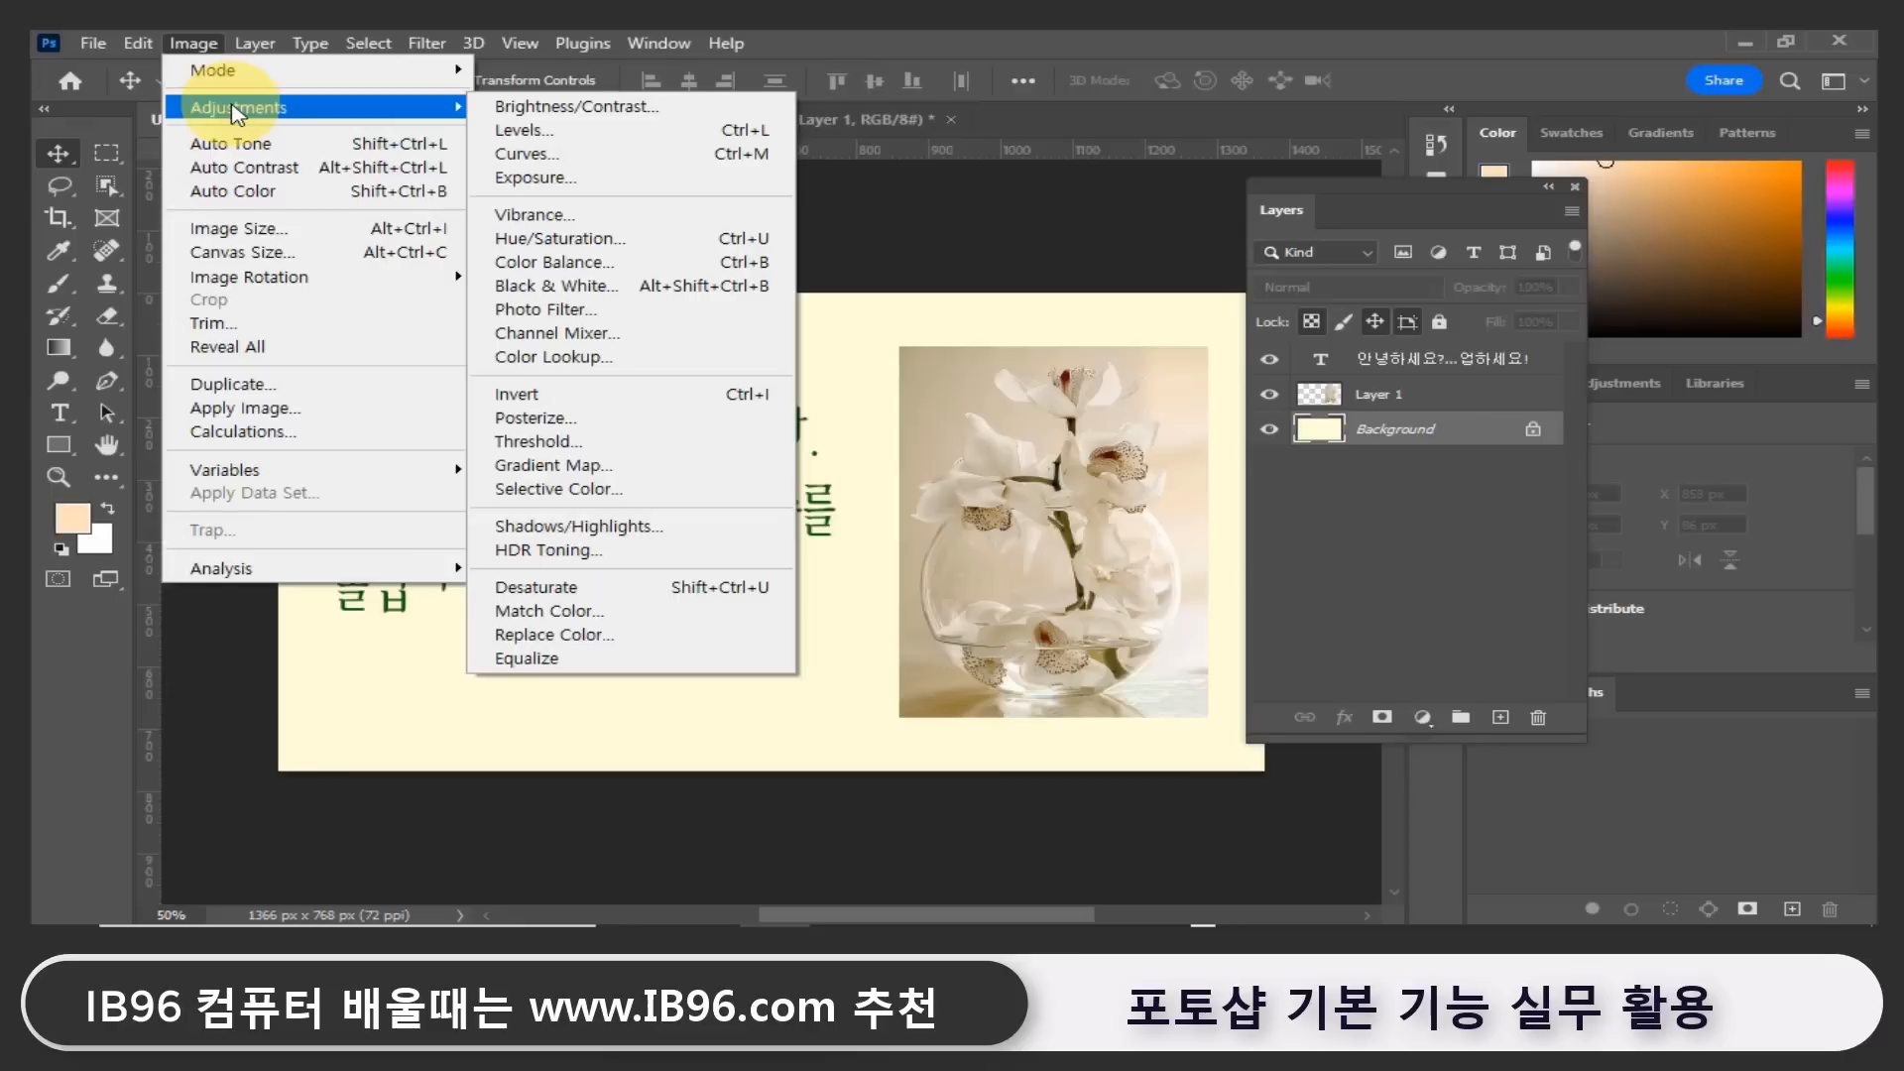
click(1412, 526)
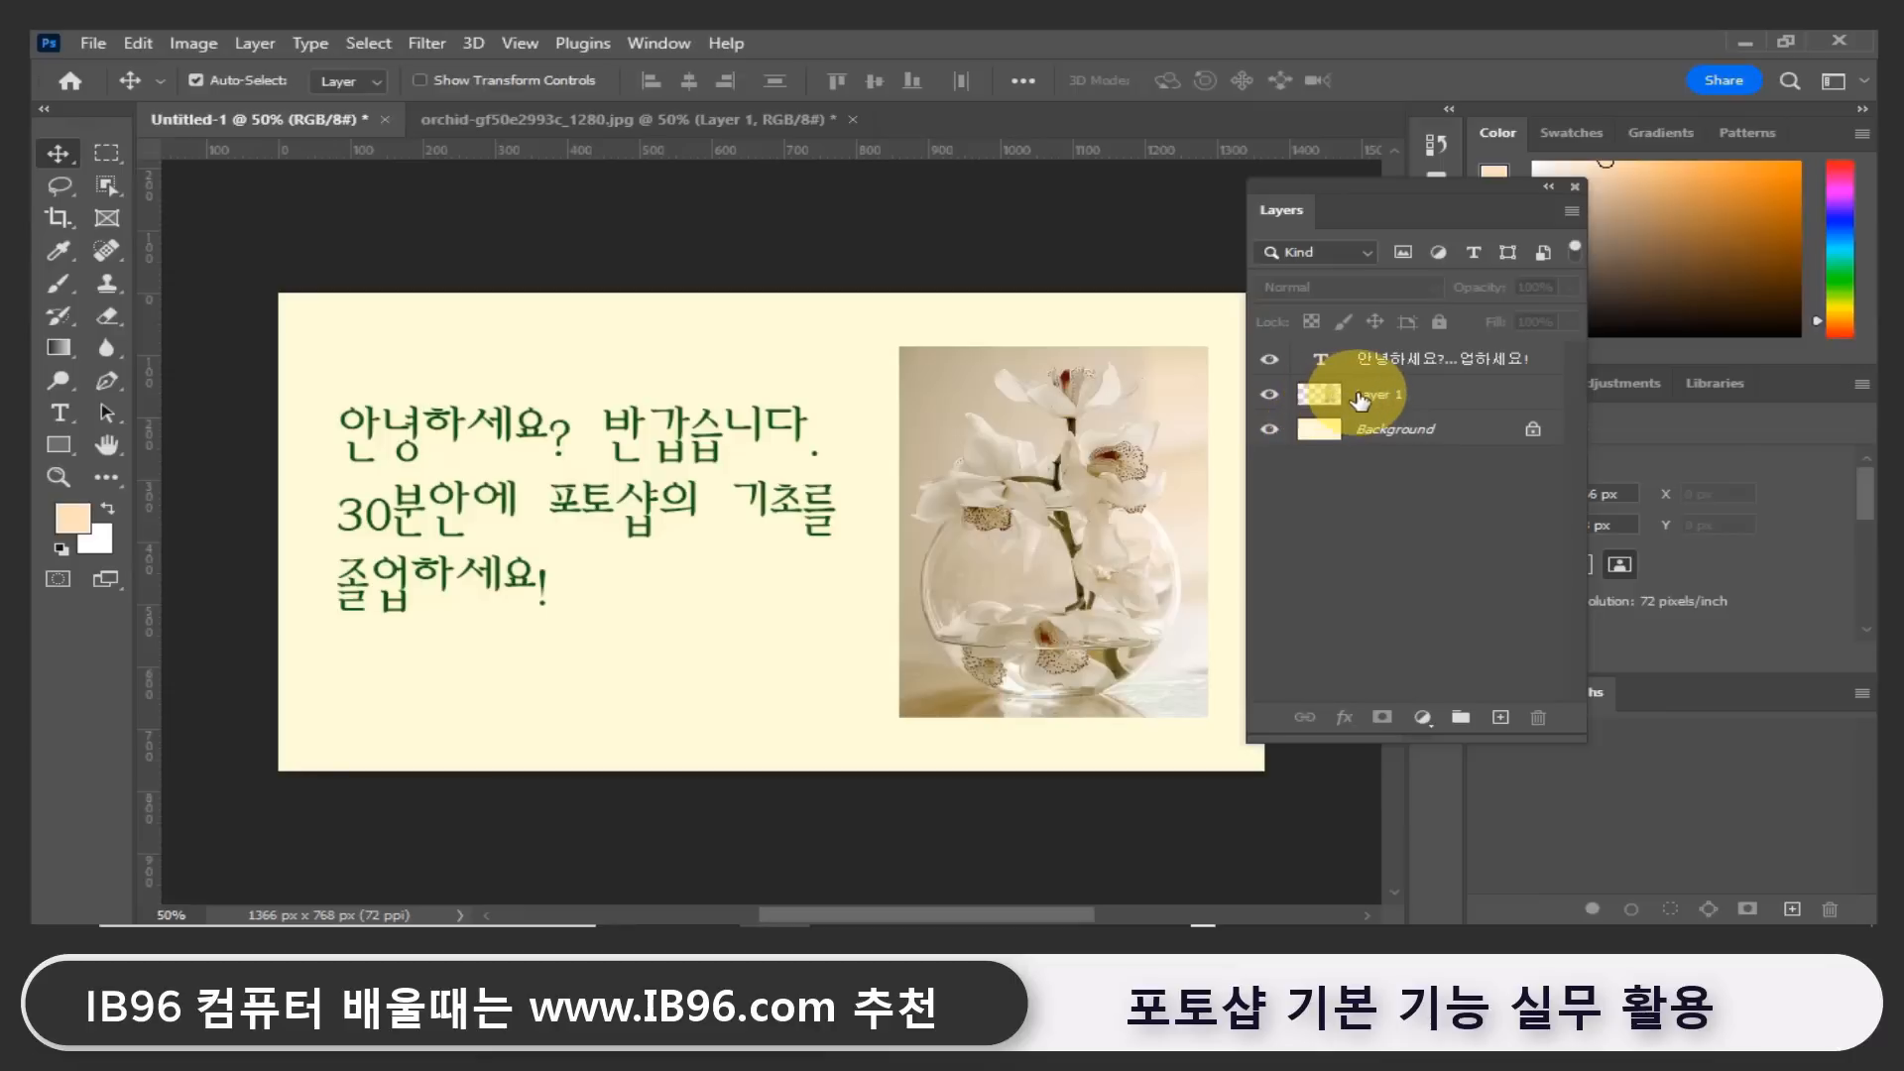
Select Layer 1 with the vase image and start a Curves adjustment on it.
click(1441, 401)
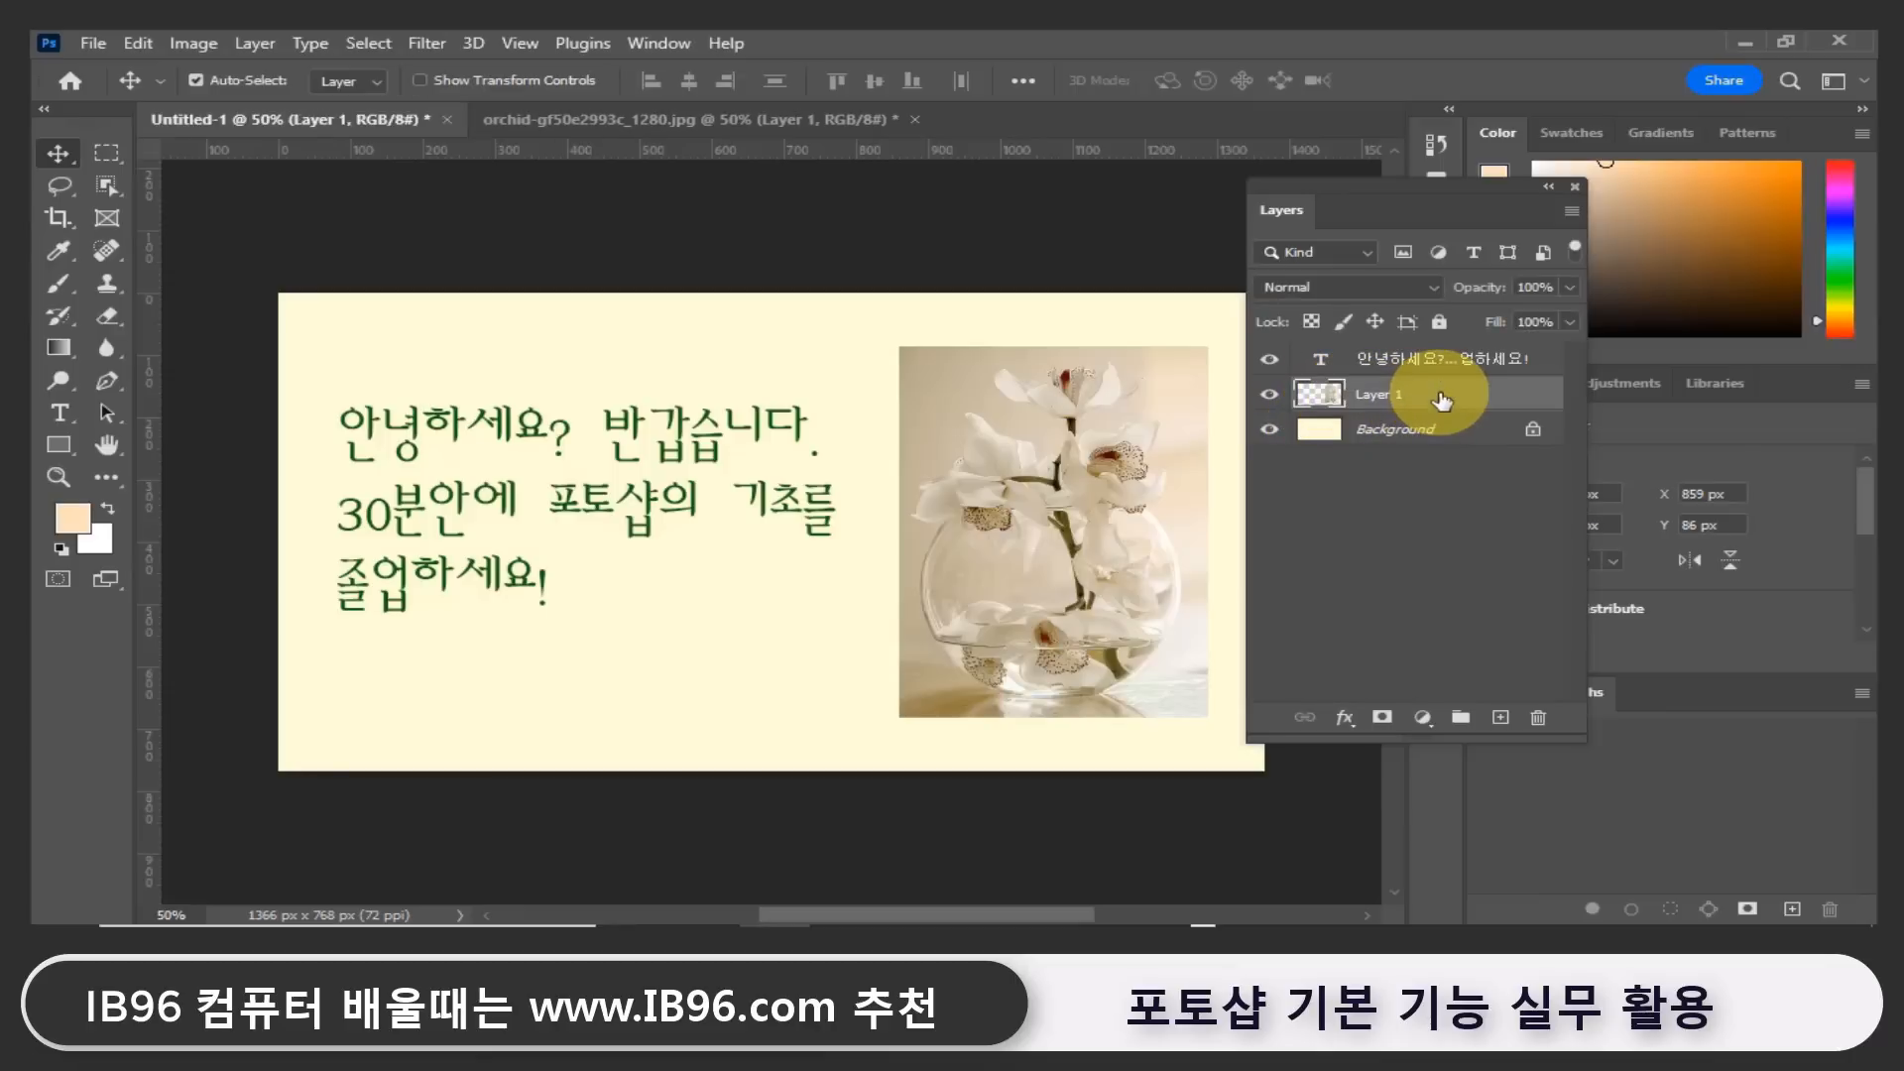
click(201, 41)
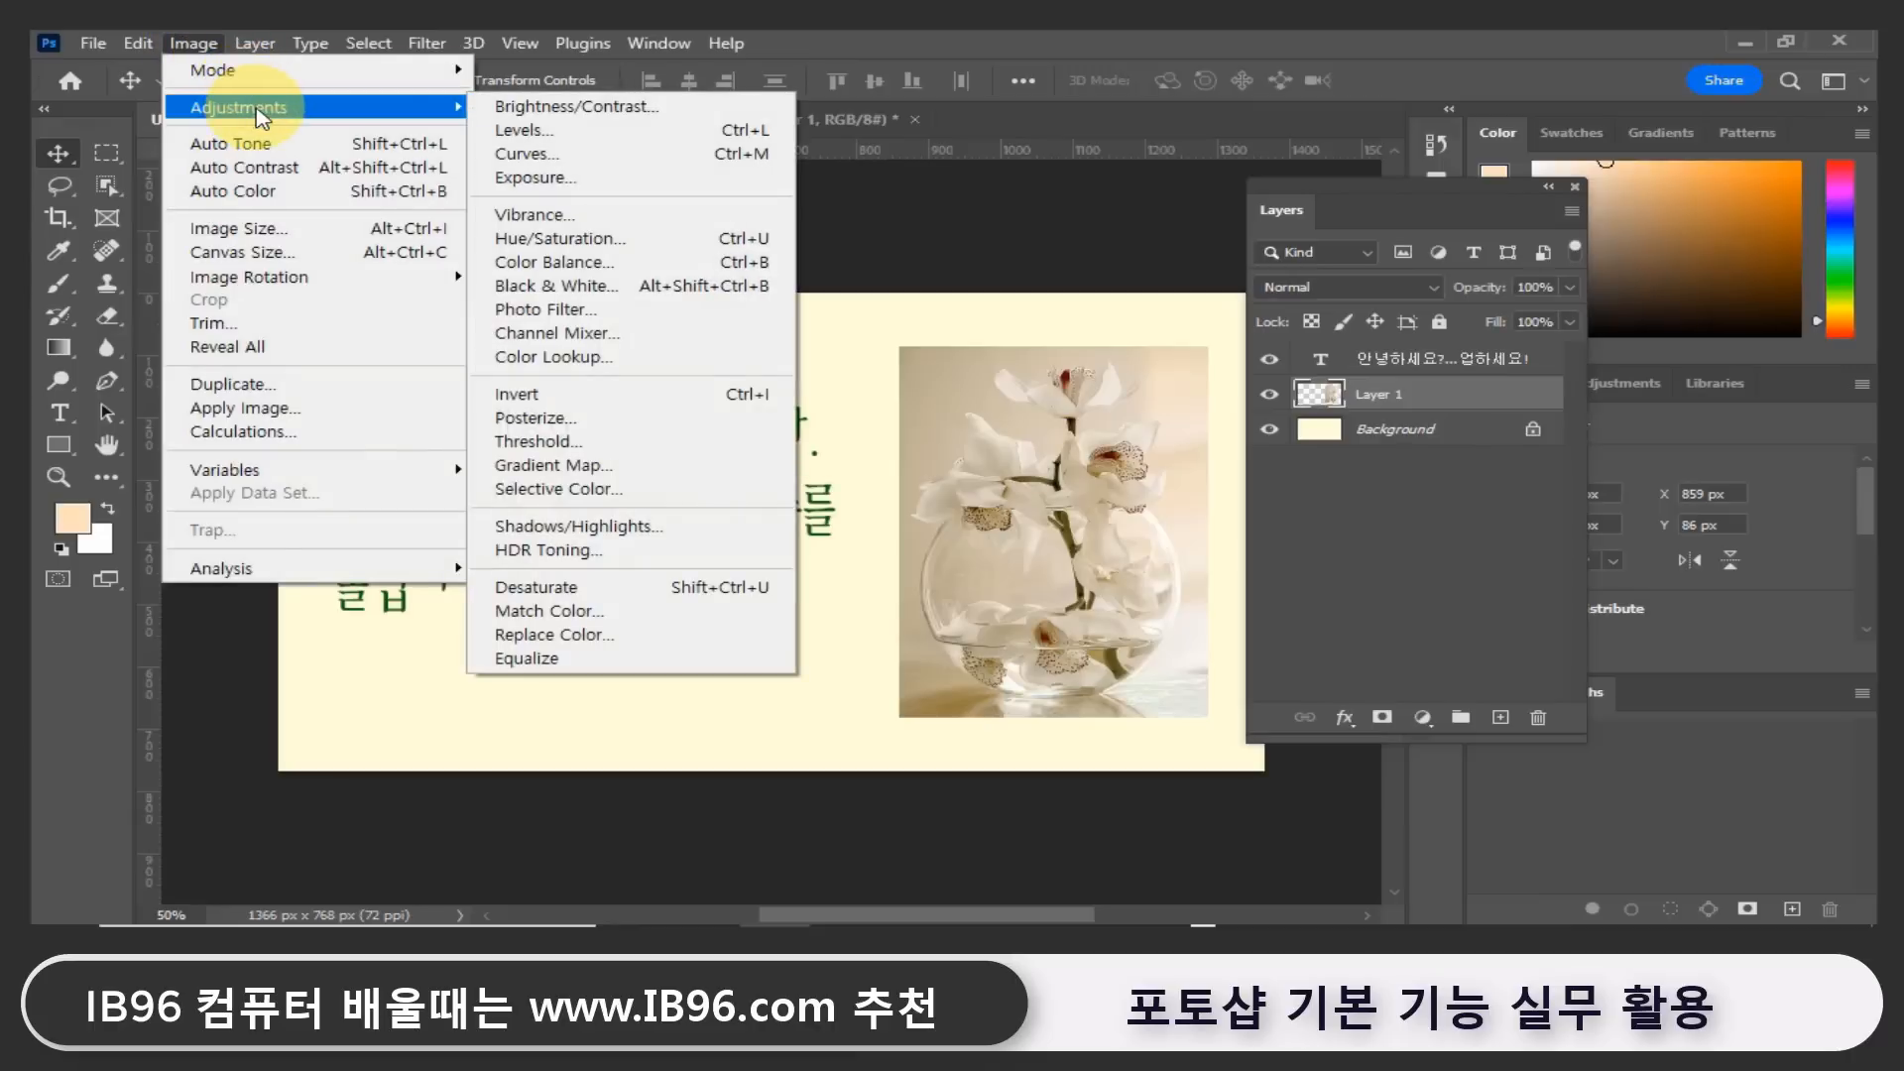
click(600, 158)
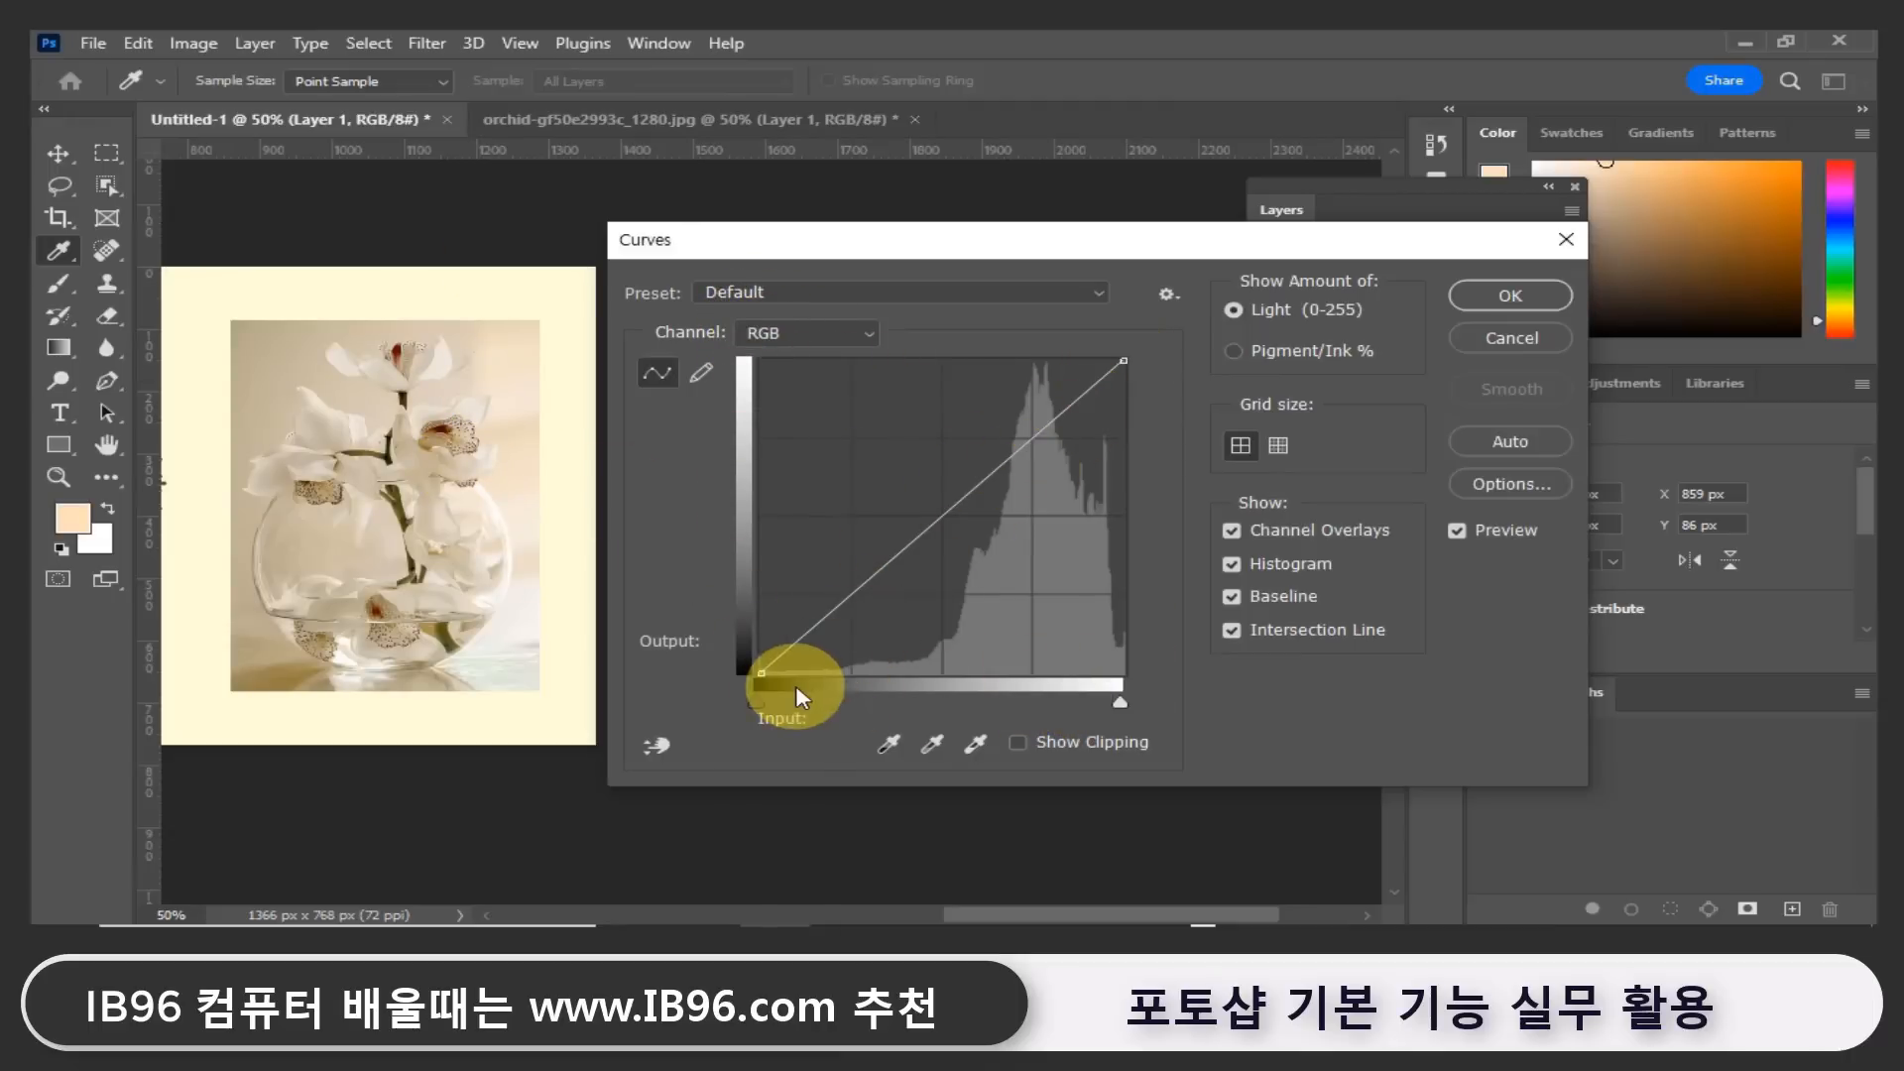
Try brightening the vase image with a curve point at input 112, output 174, darken it to input 171, output 100, and remove the point.
click(942, 518)
drag(942, 515, 921, 460)
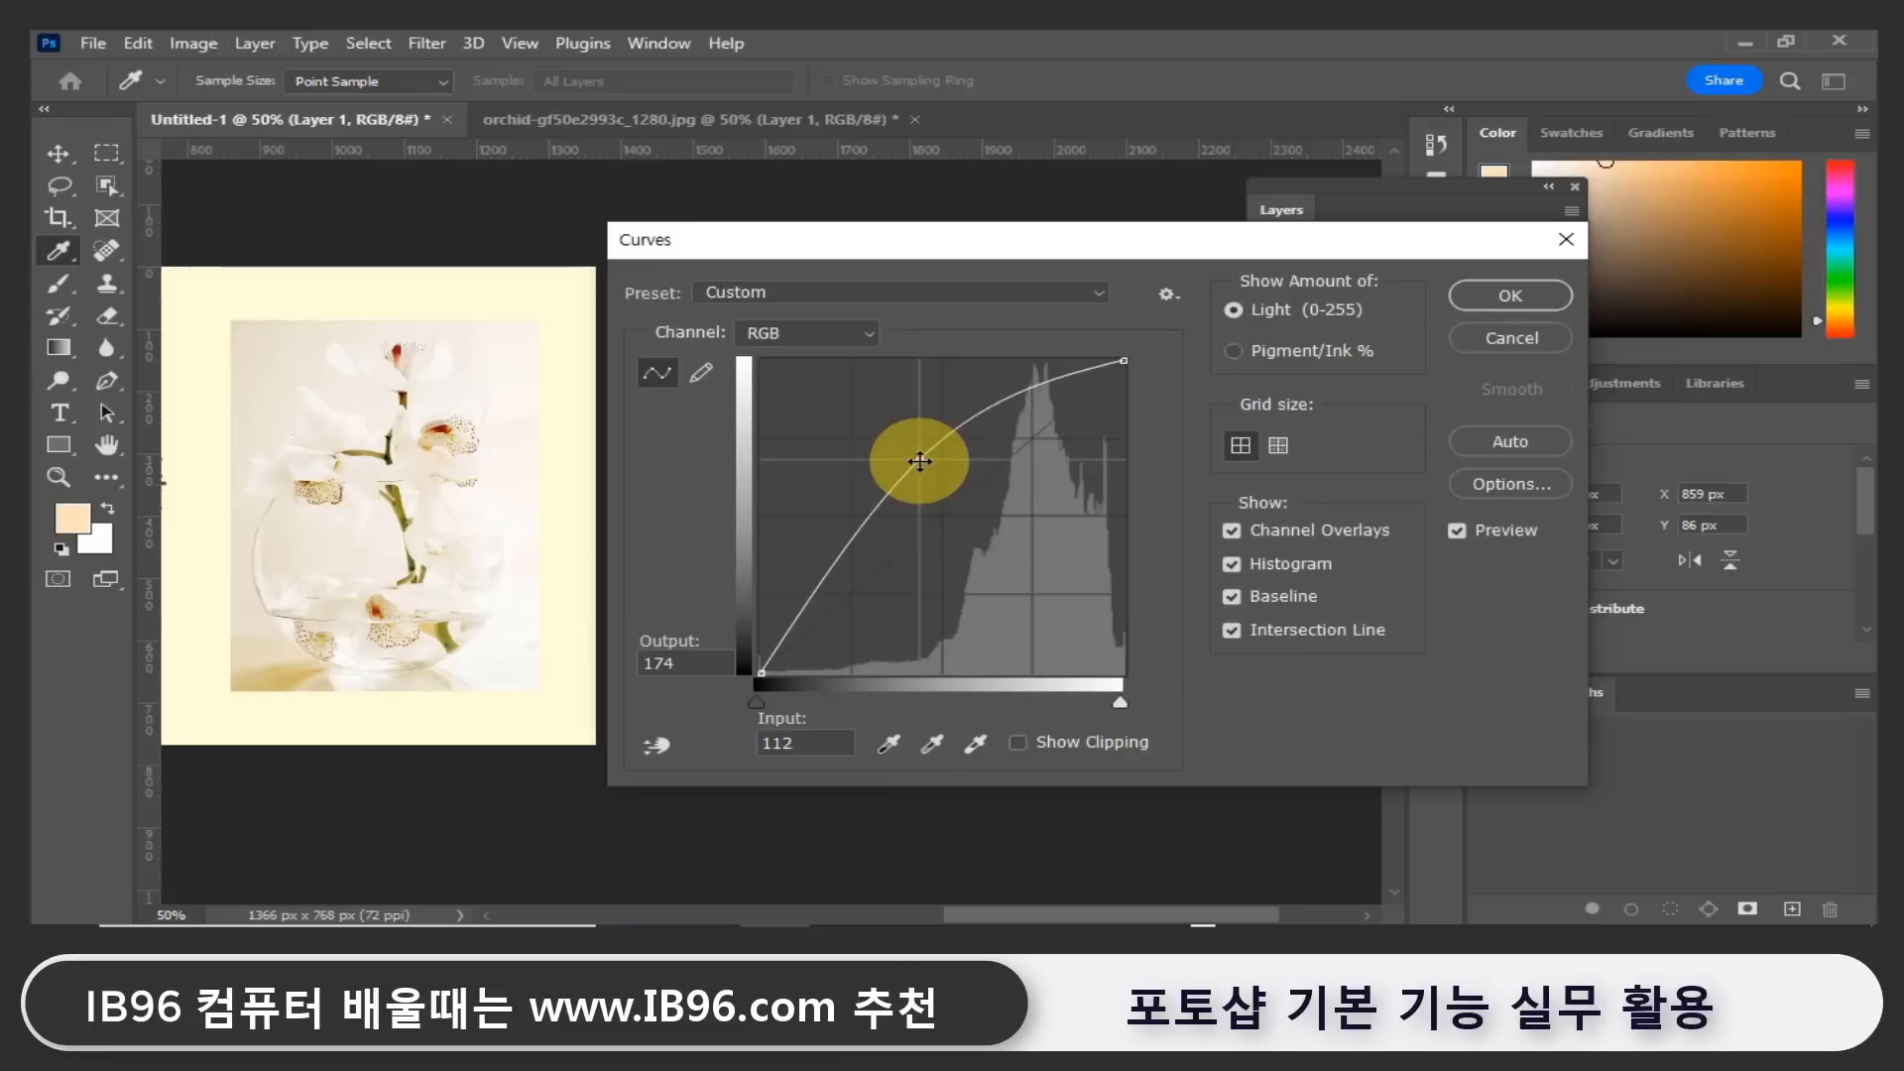
drag(920, 461, 978, 536)
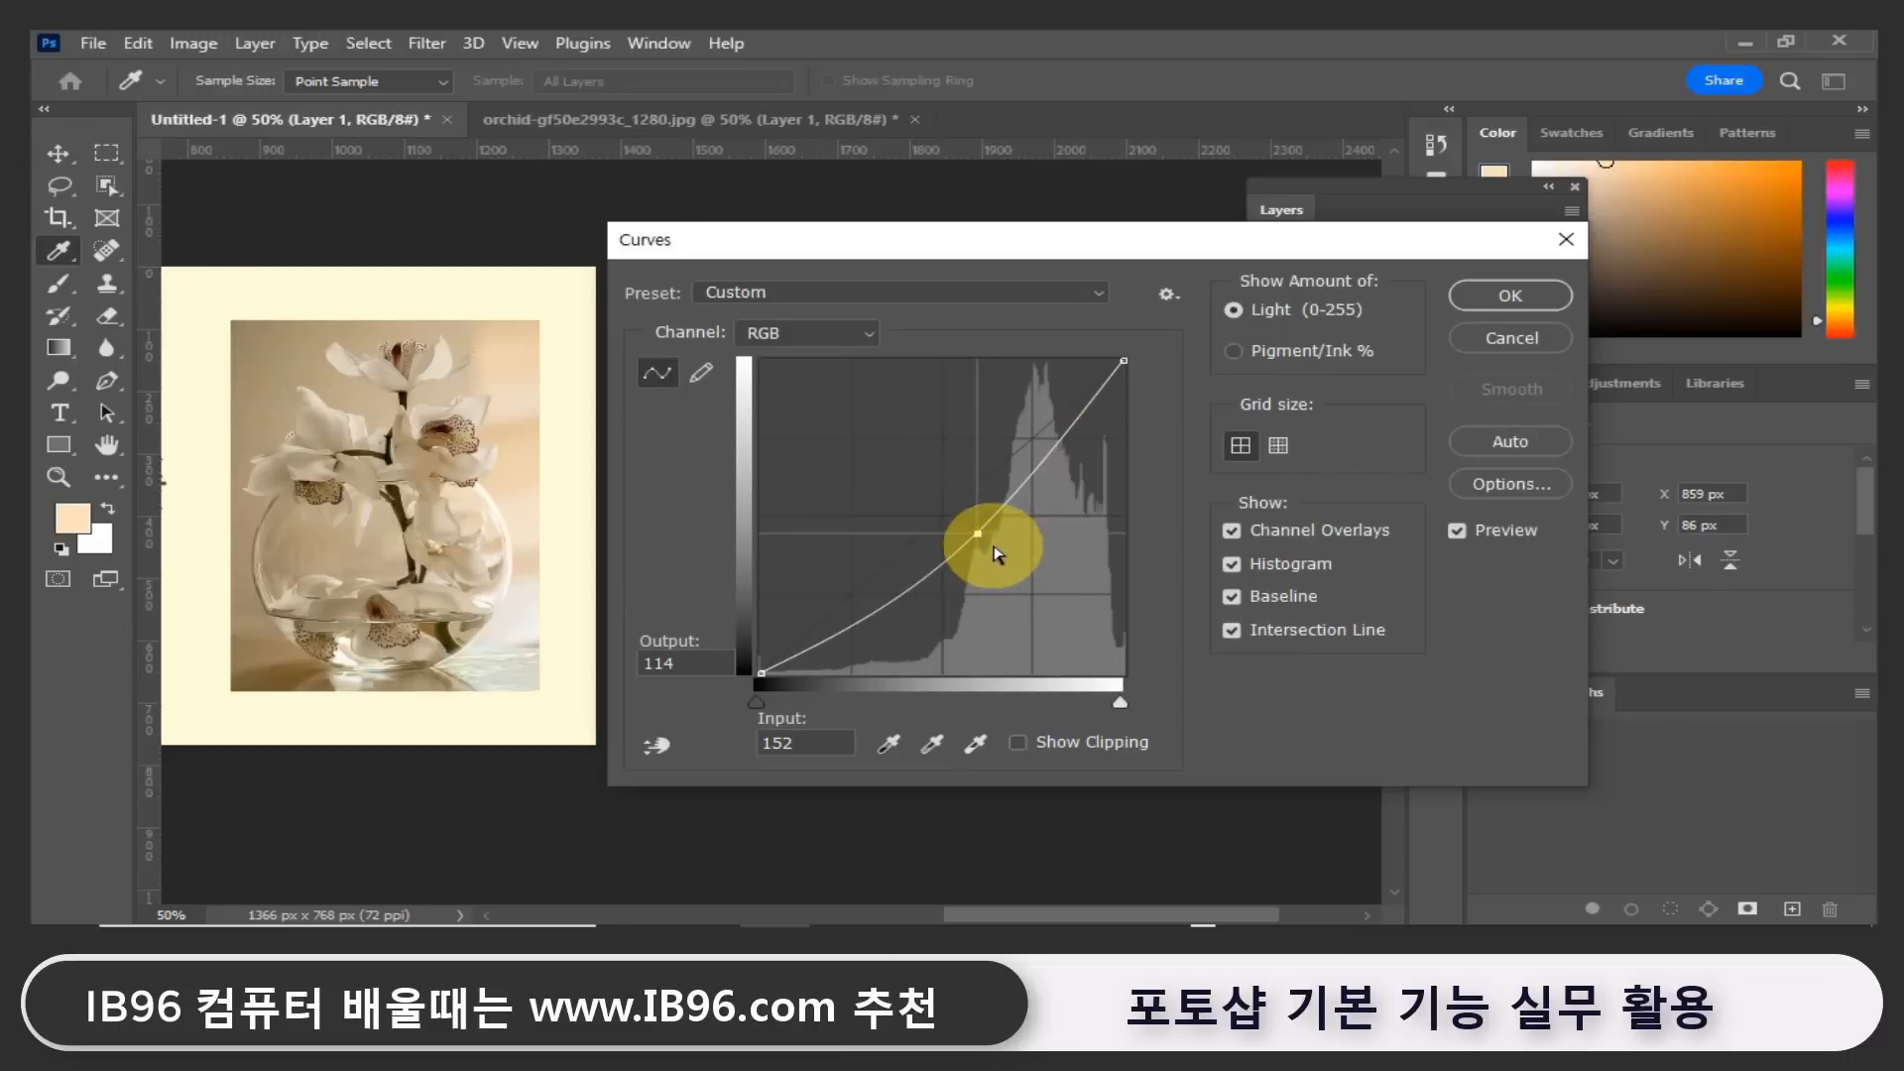
mouse_move(978, 533)
mouse_down()
mouse_move(943, 502)
mouse_move(979, 562)
mouse_move(927, 467)
mouse_move(986, 557)
mouse_move(889, 476)
mouse_move(1006, 557)
mouse_up()
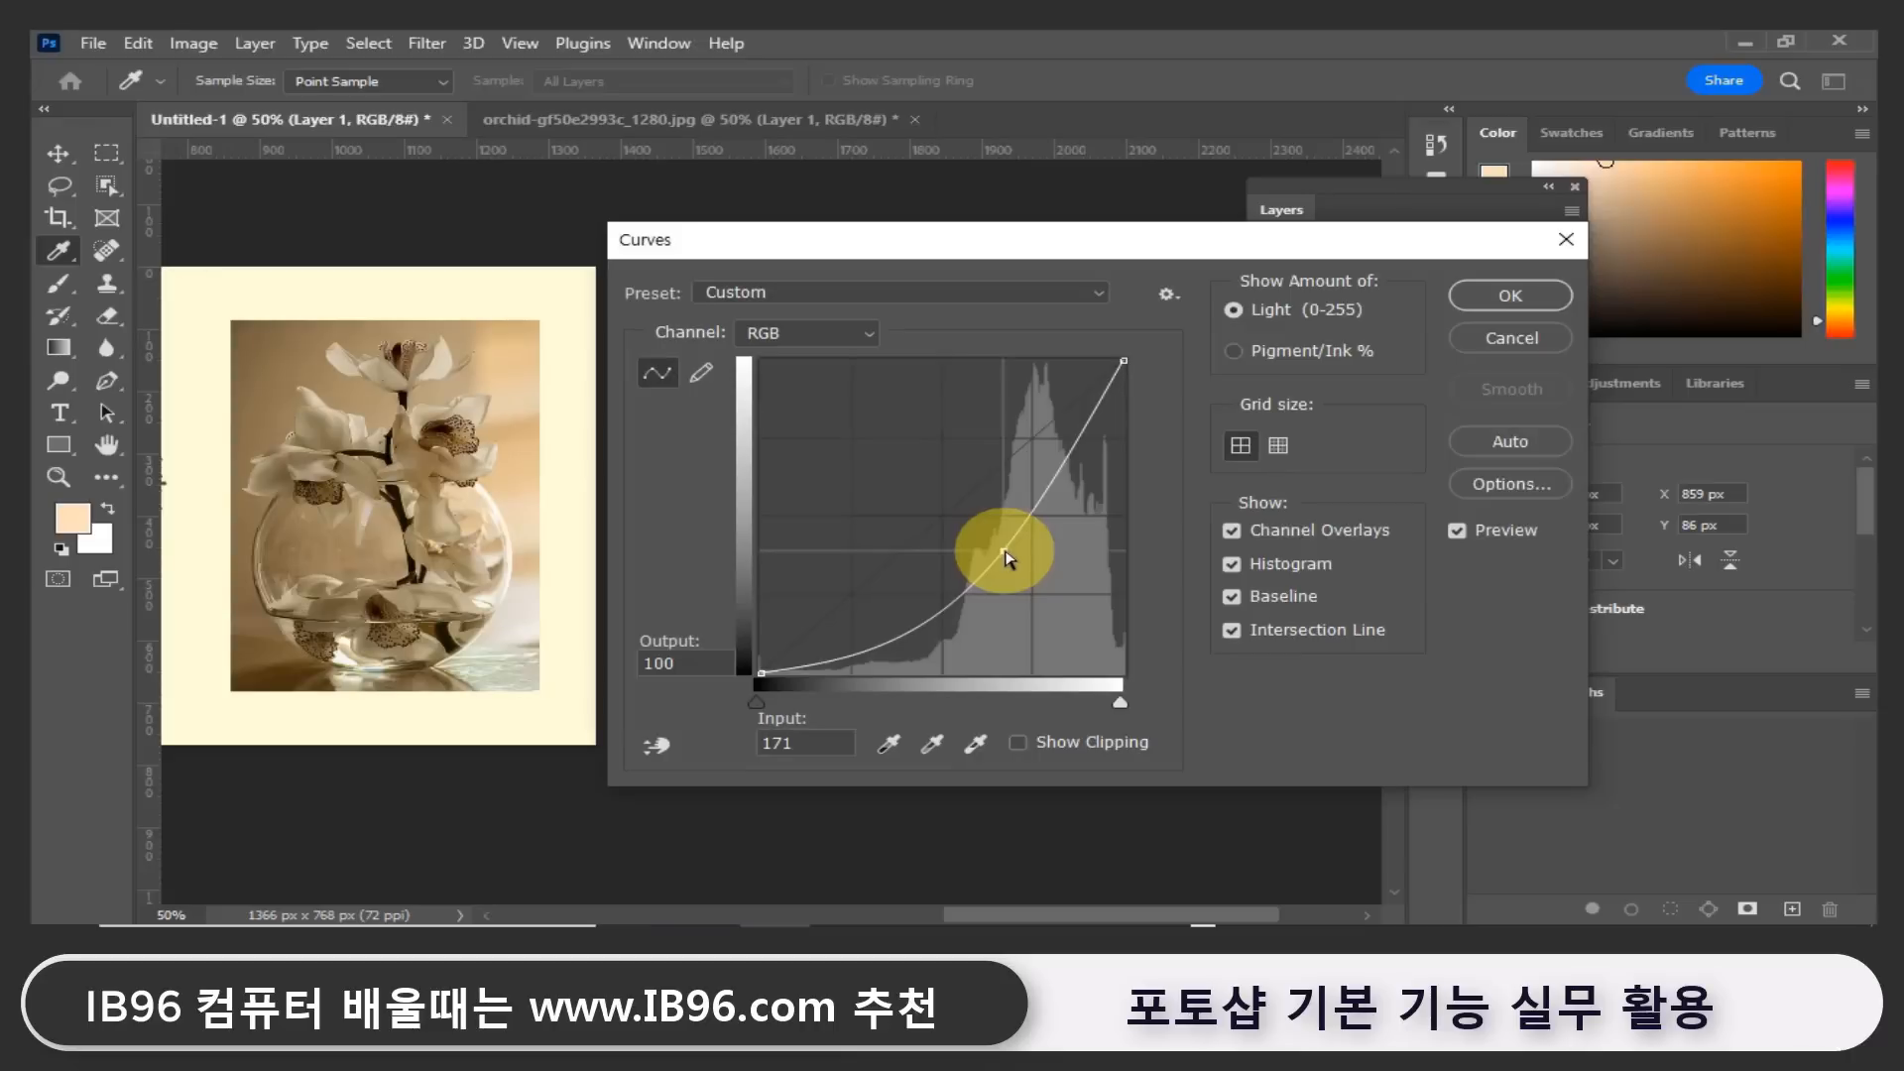
drag(1006, 557, 1195, 557)
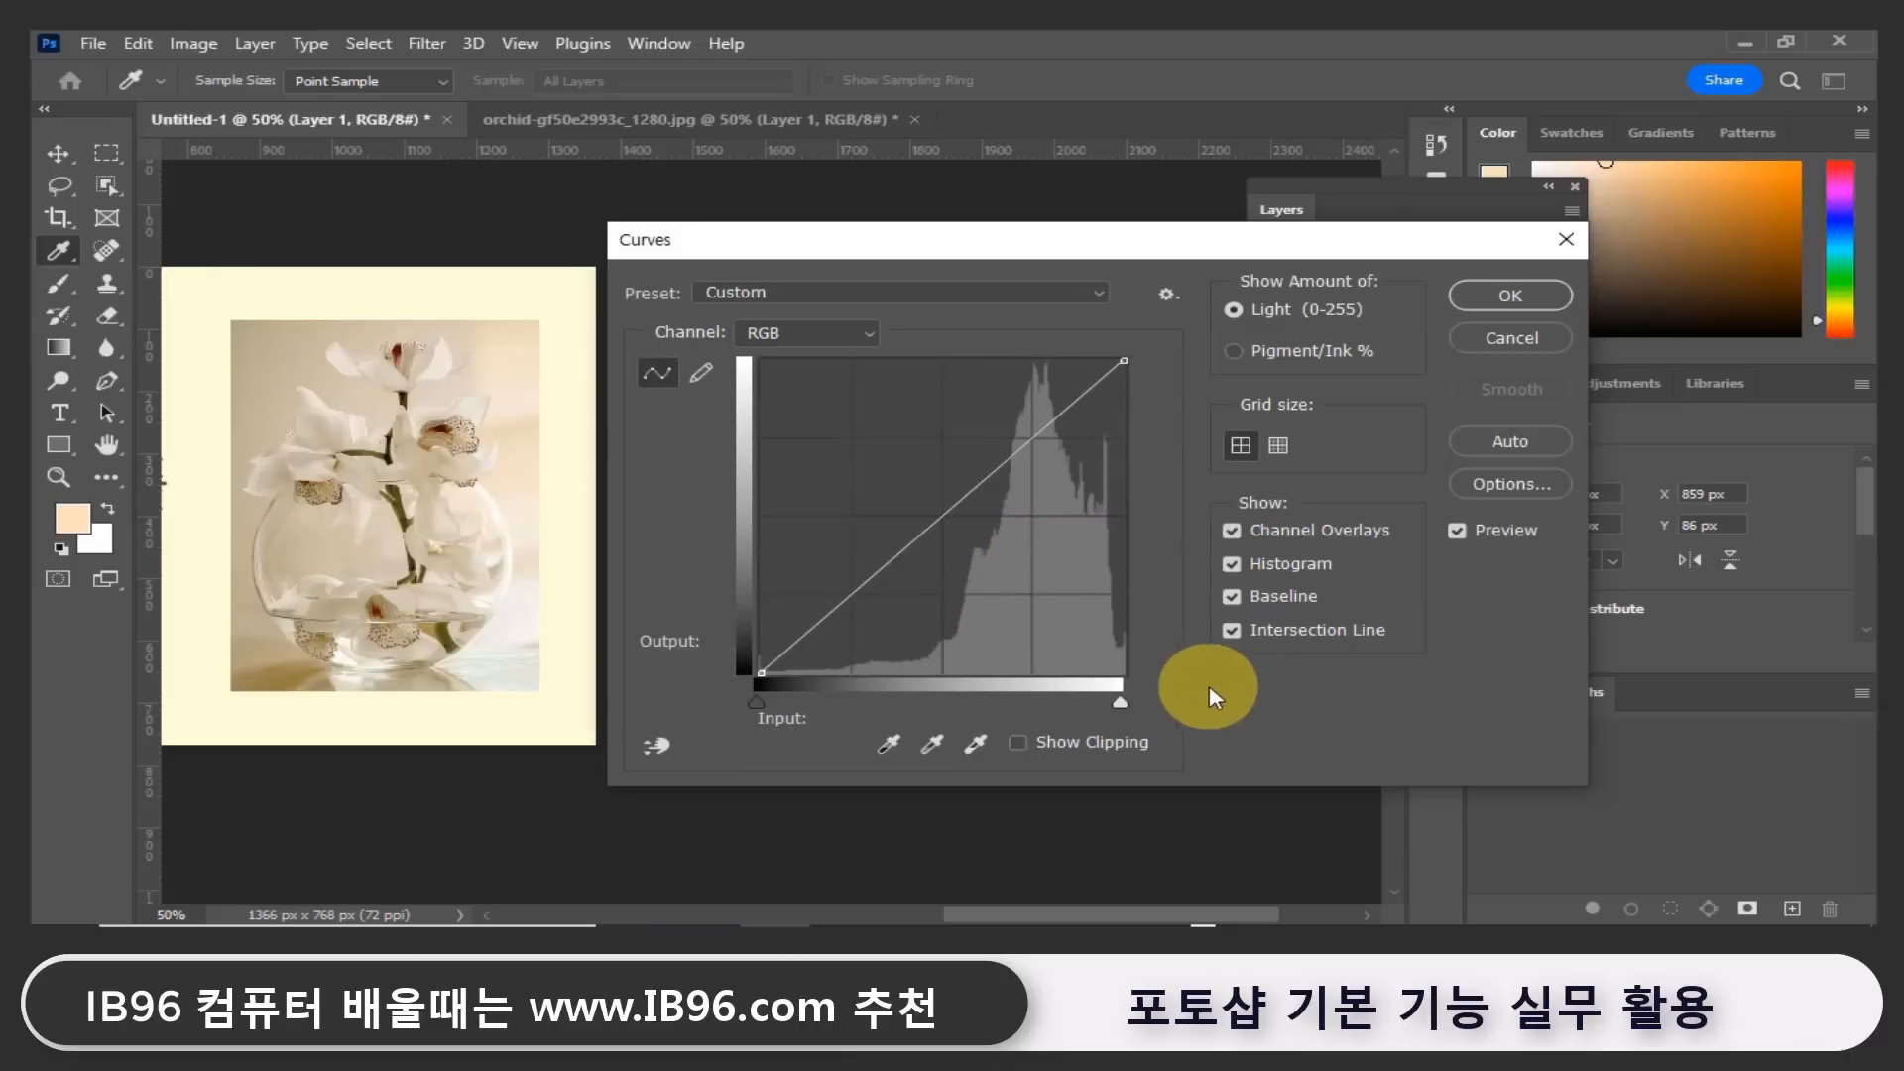
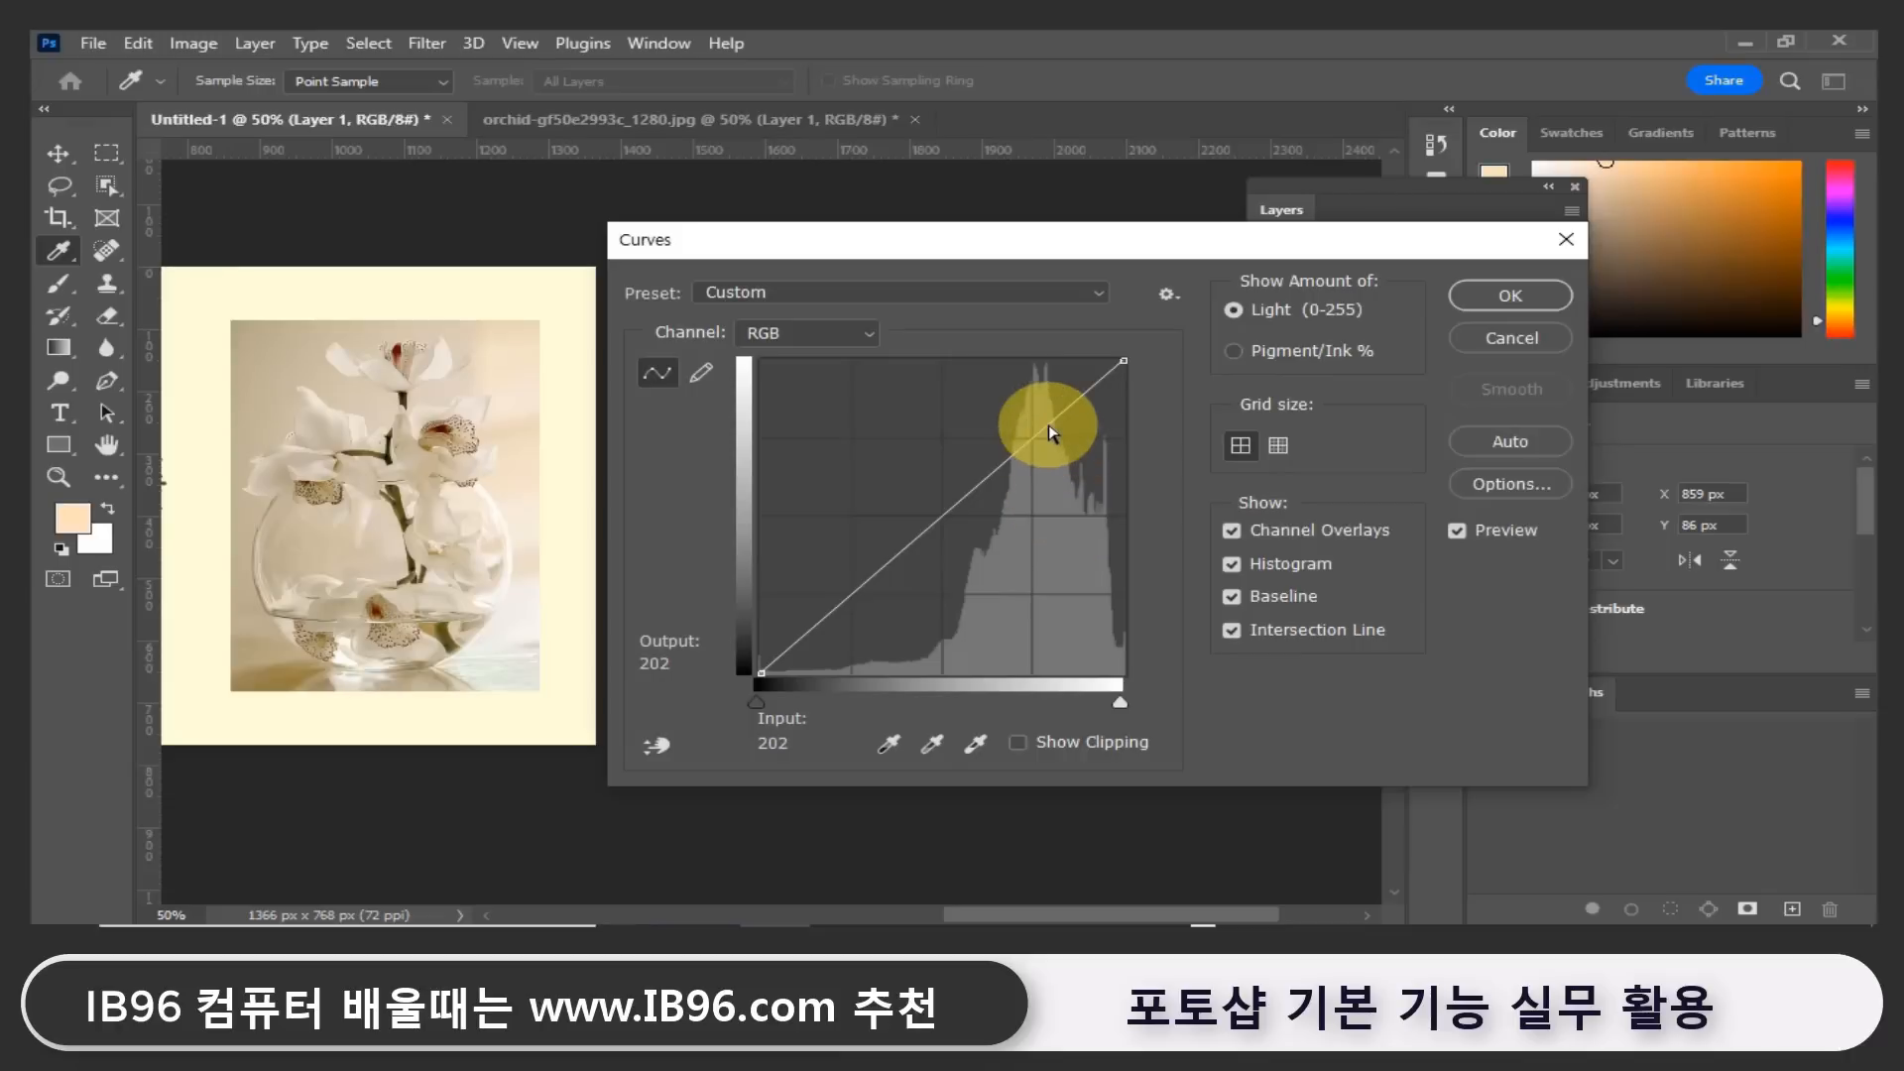
Shape the vase image's curve with points at input 197, output 224 and input 81, output 61, and compare before and after.
drag(1051, 432, 1039, 403)
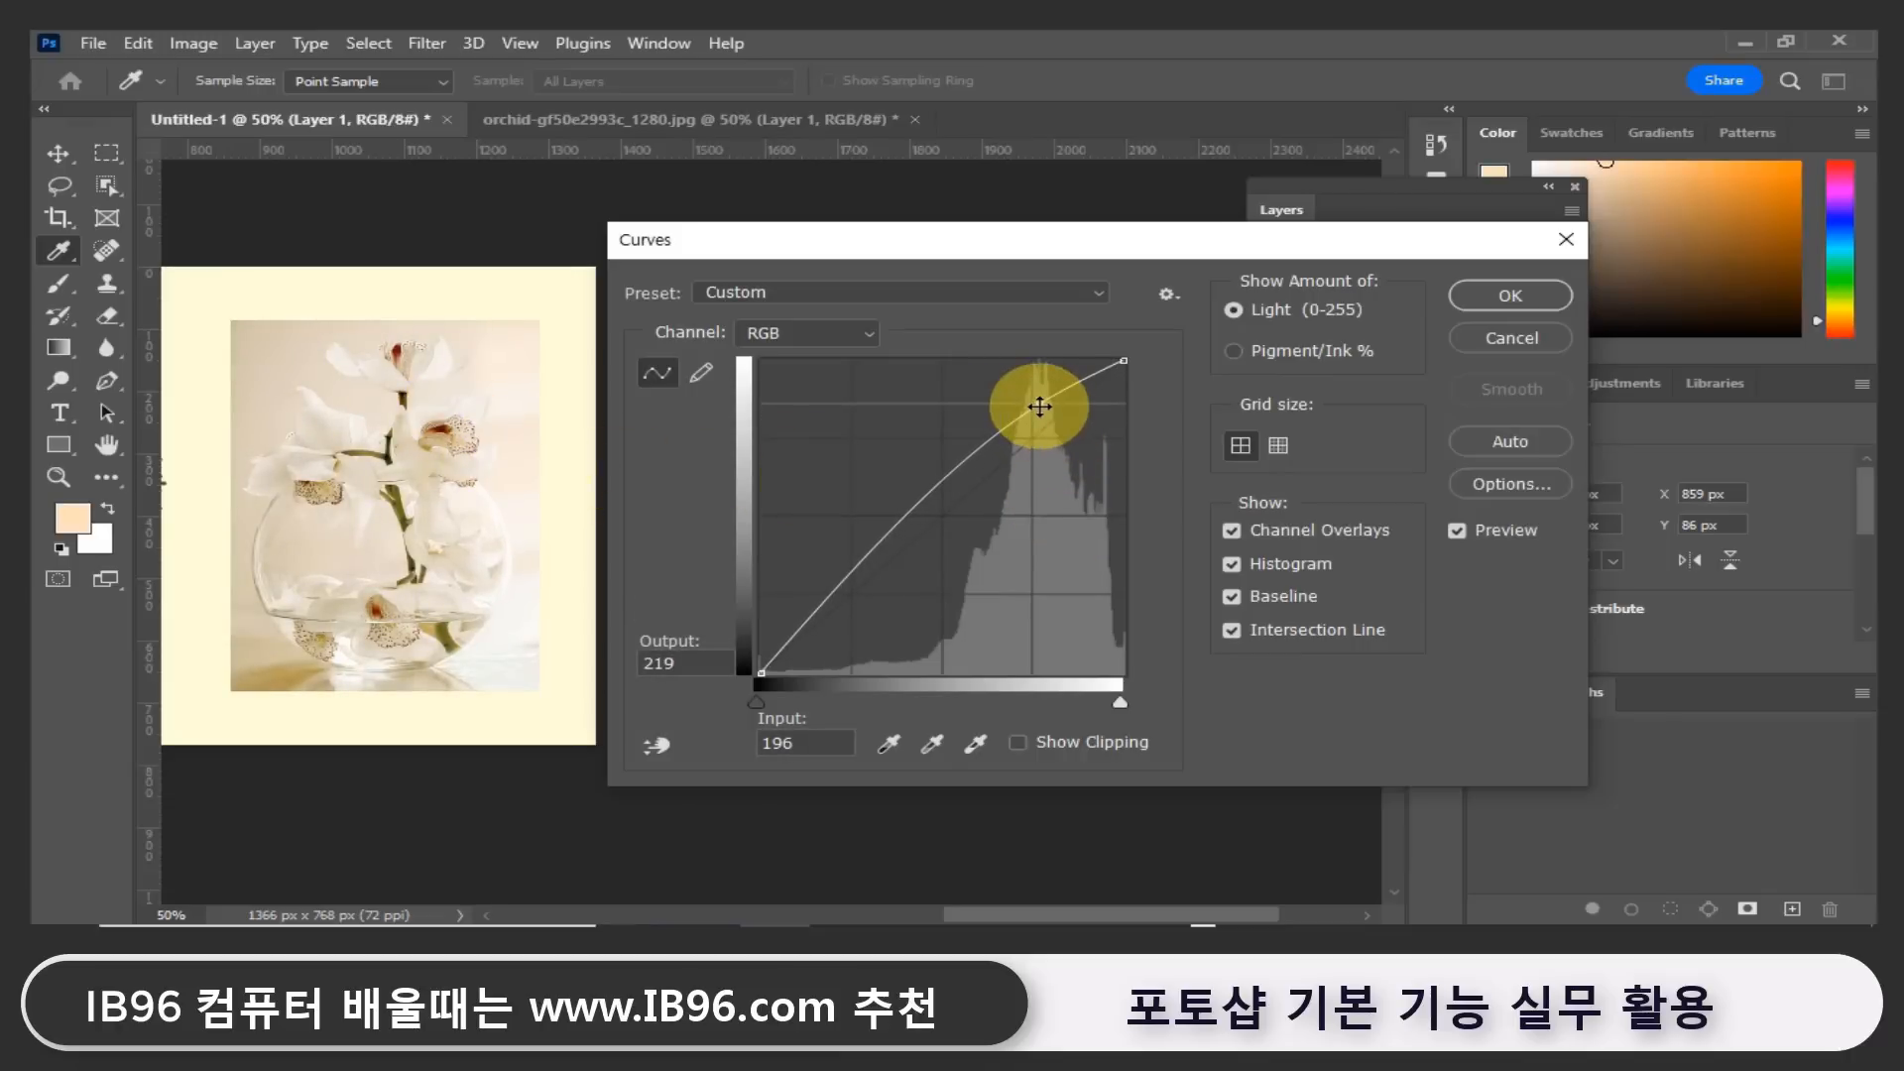
drag(1039, 407, 1039, 400)
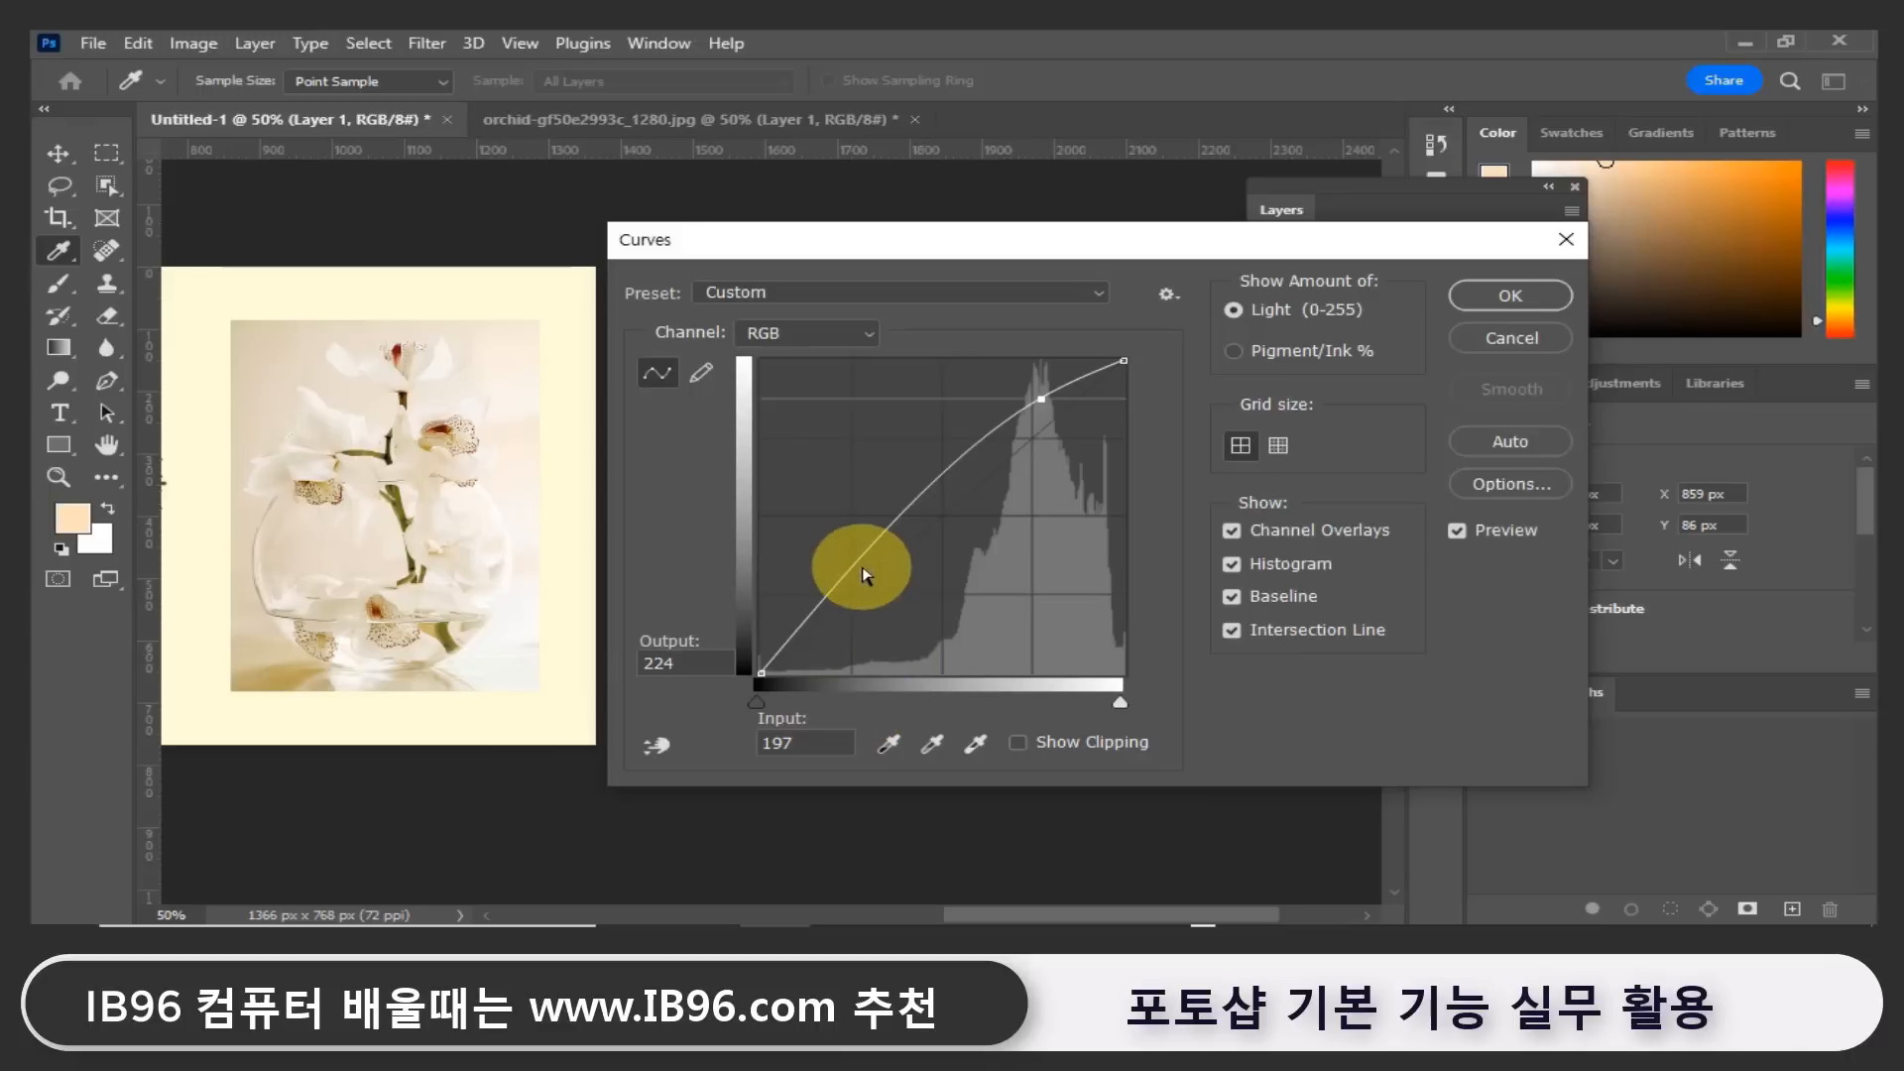
drag(859, 570, 879, 600)
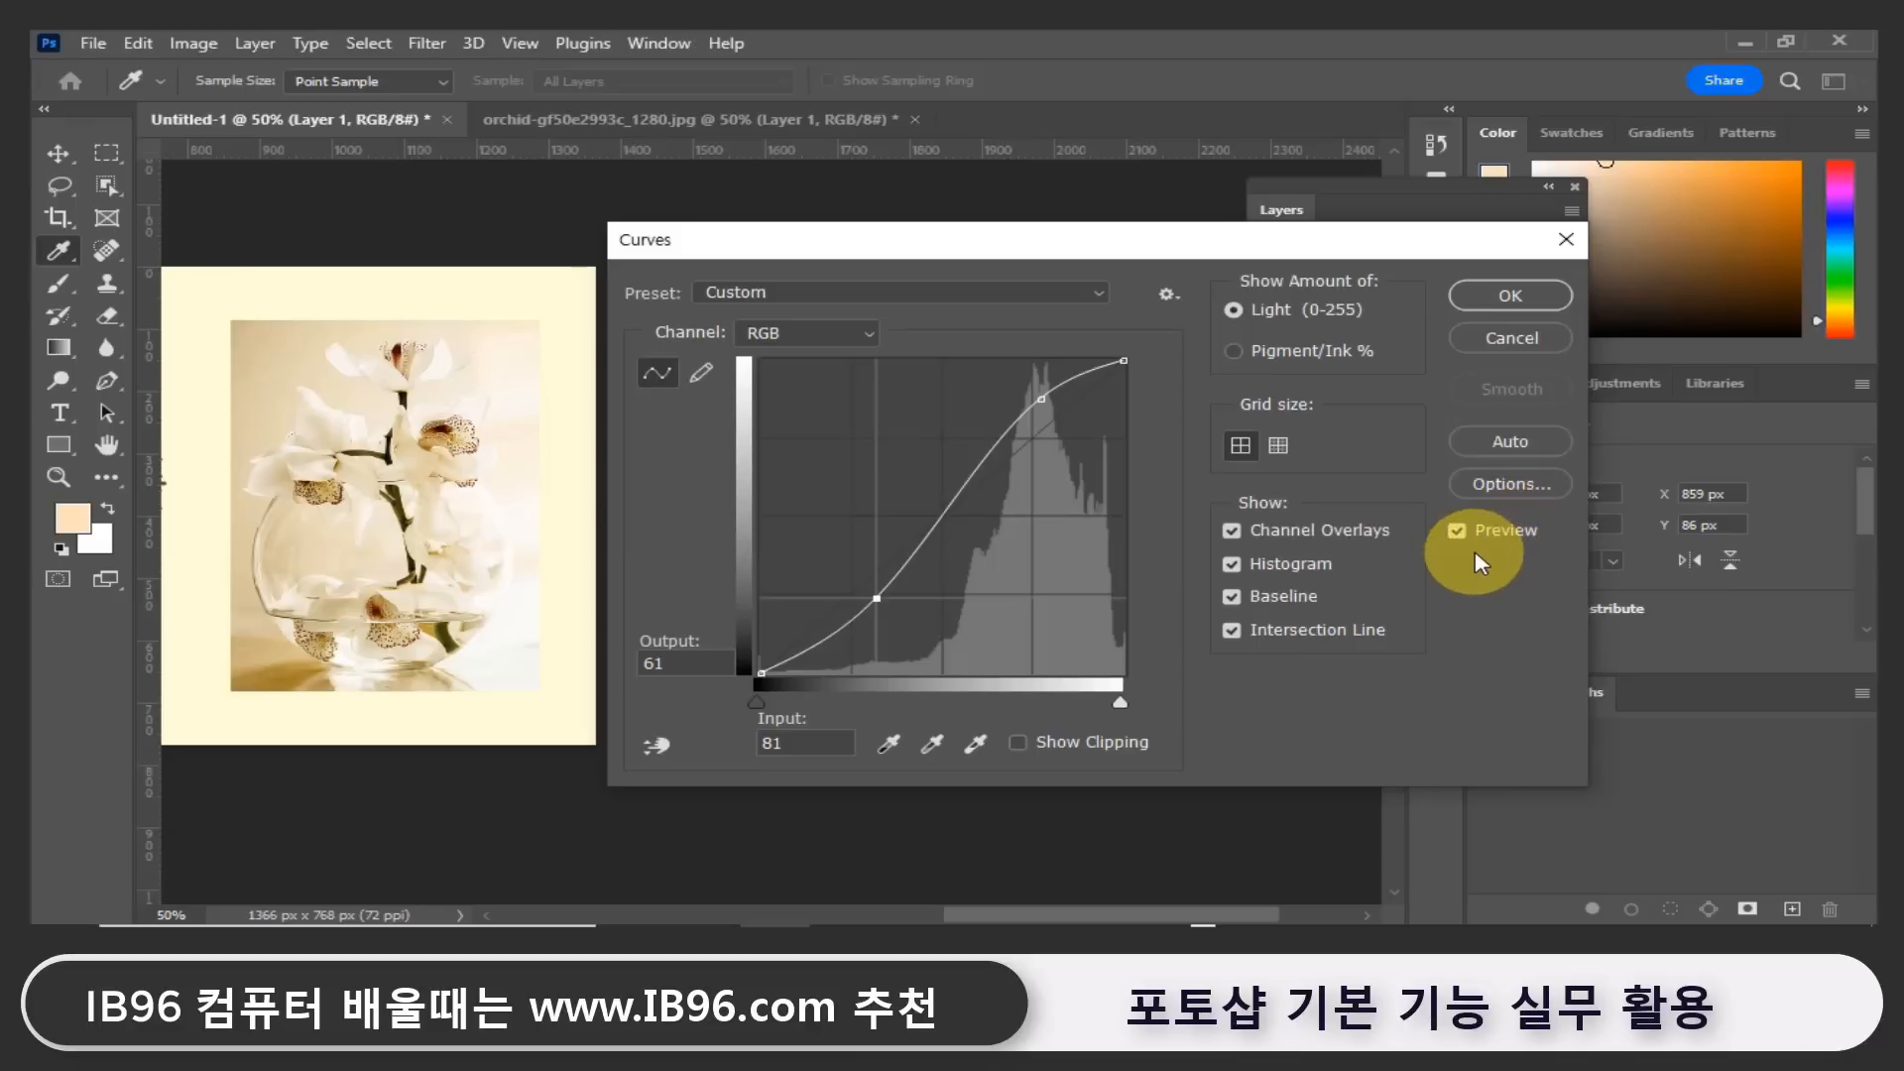
click(1456, 532)
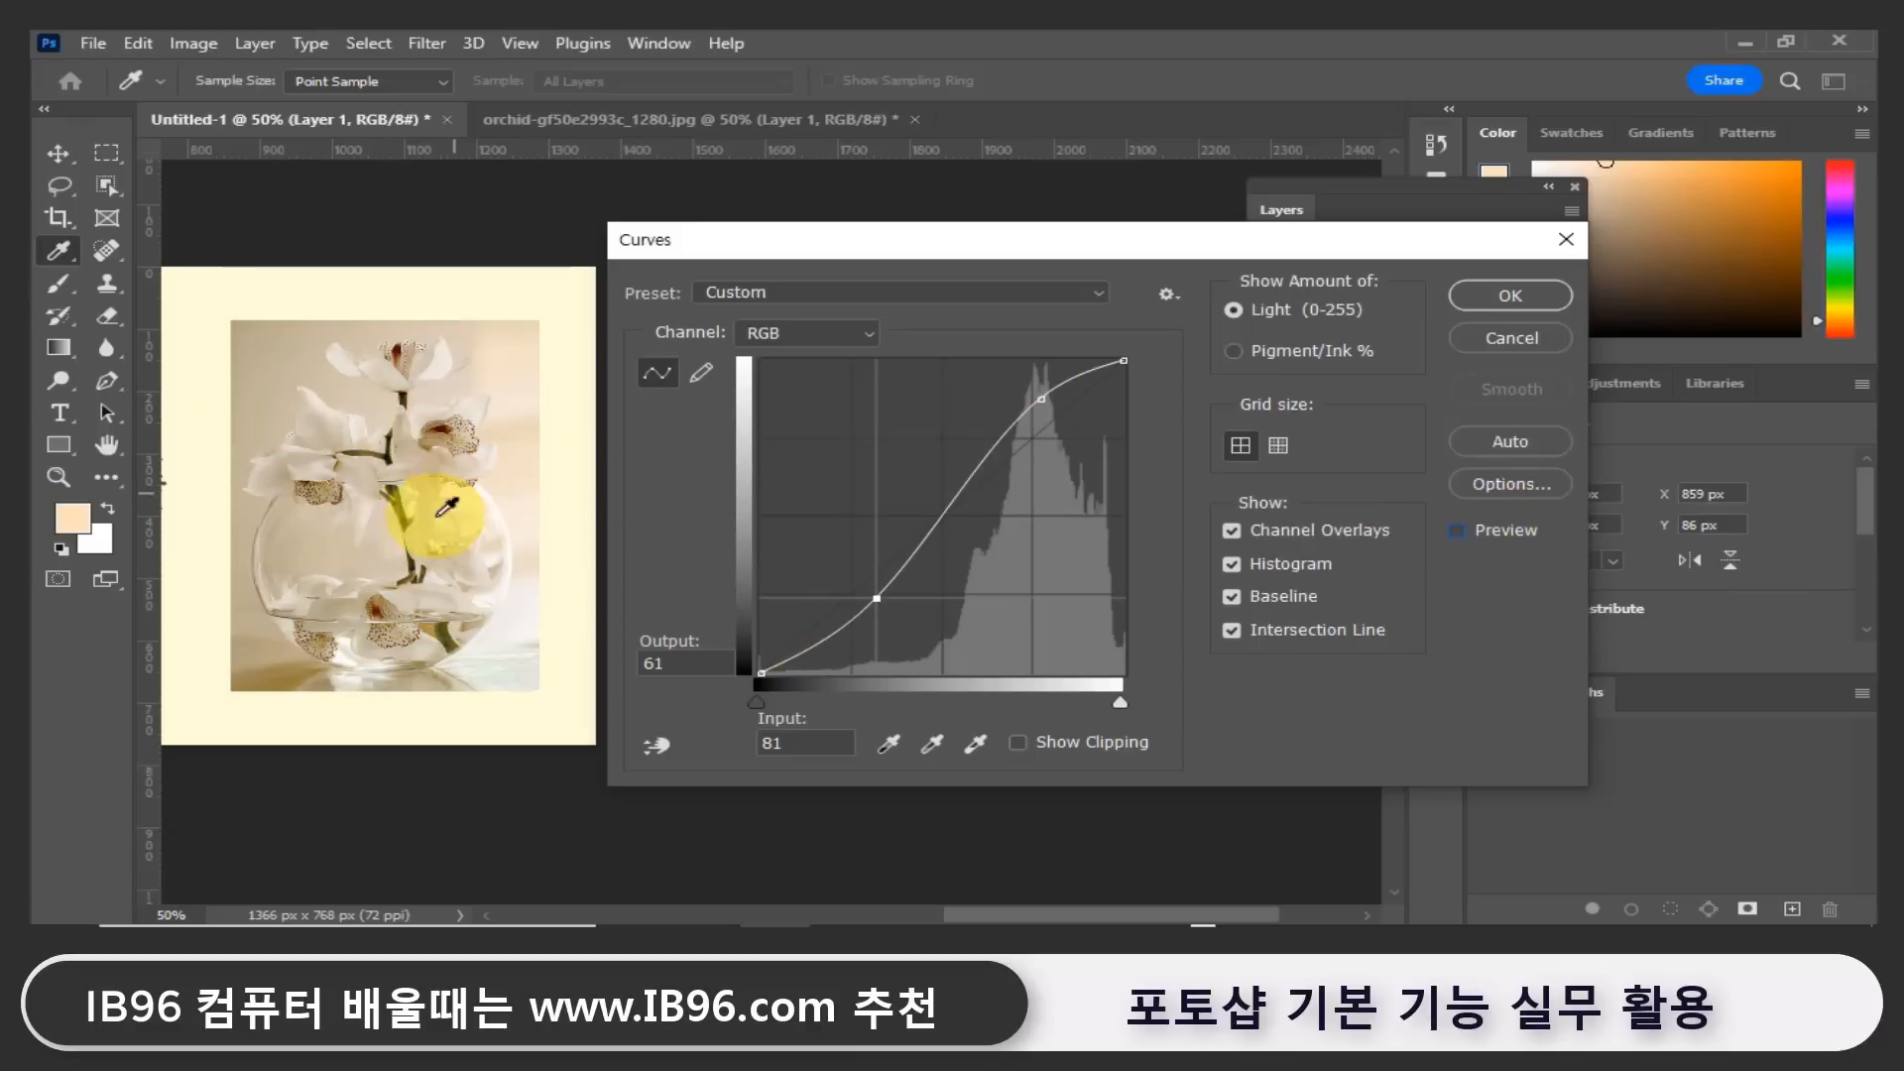
click(1456, 531)
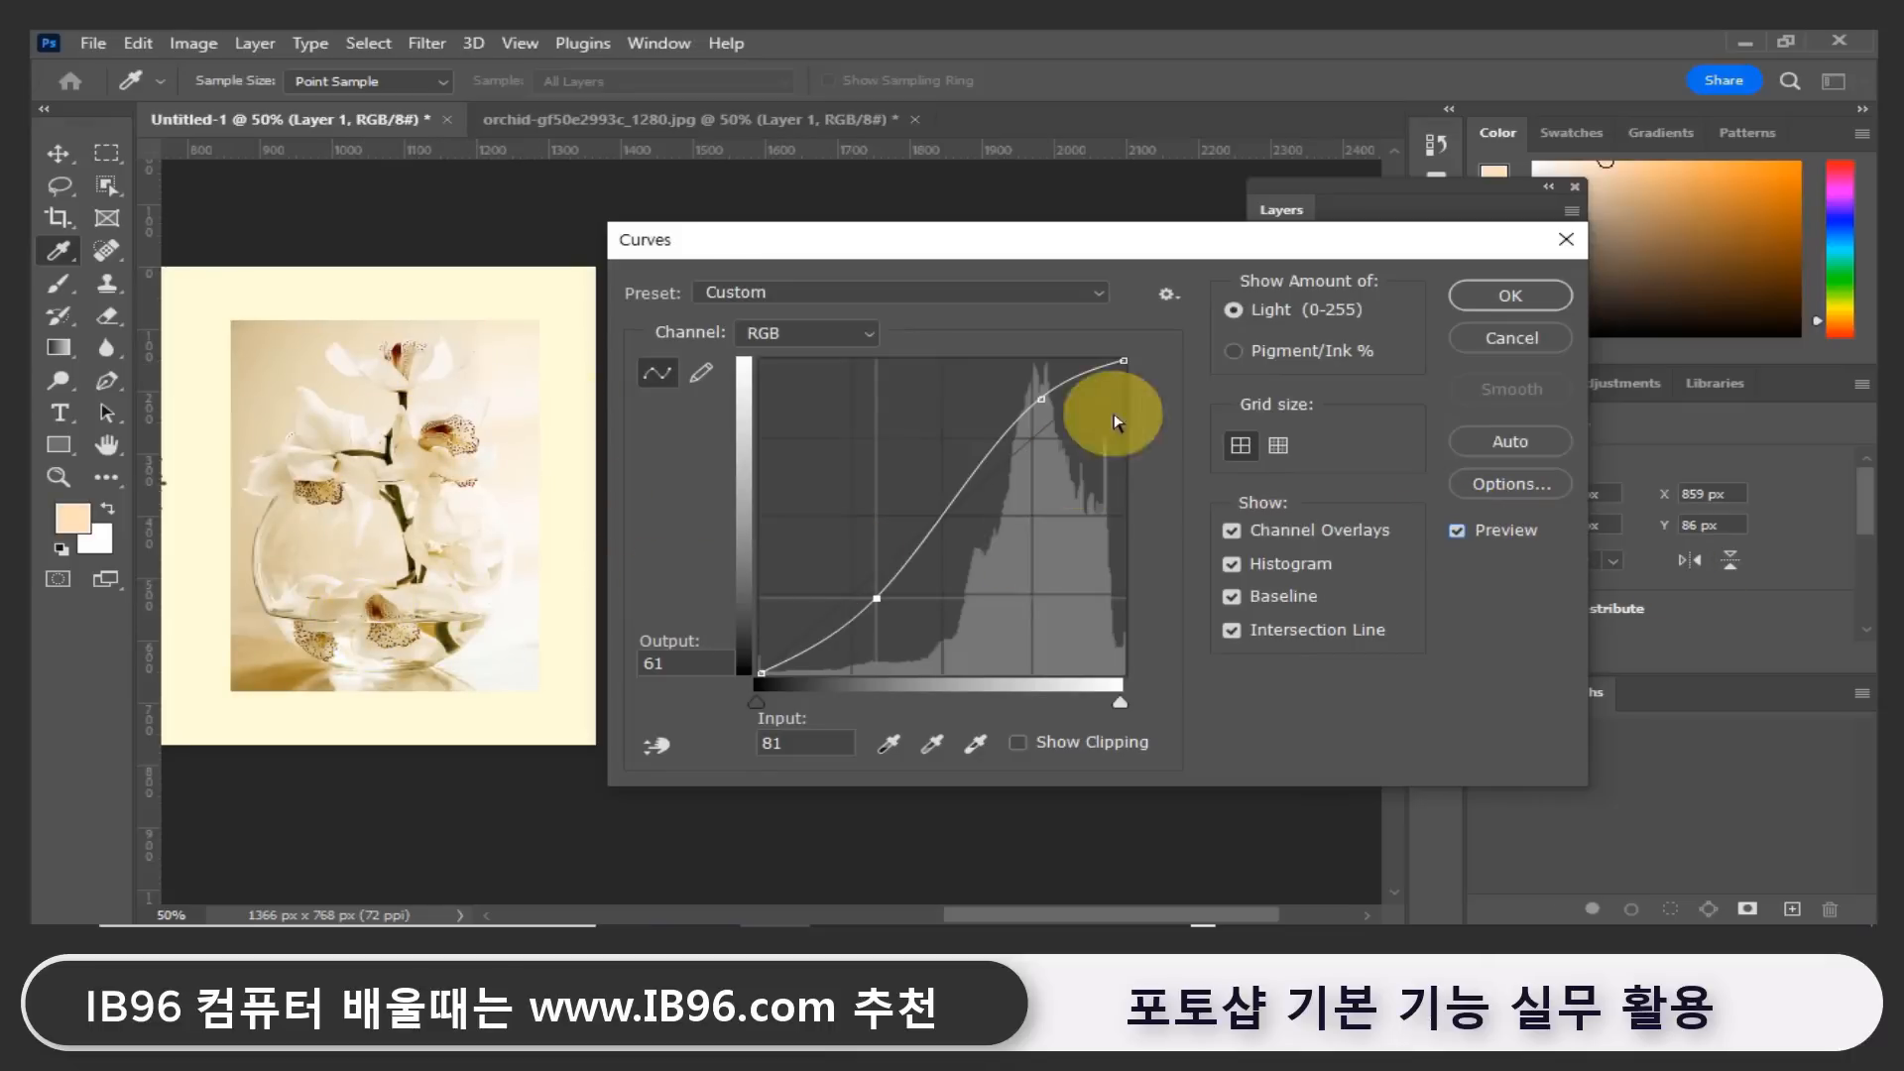
Soften the vase image's curve to input 200, output 215 and input 80, output 69, and apply the adjustment.
click(1044, 398)
drag(1044, 399, 1045, 409)
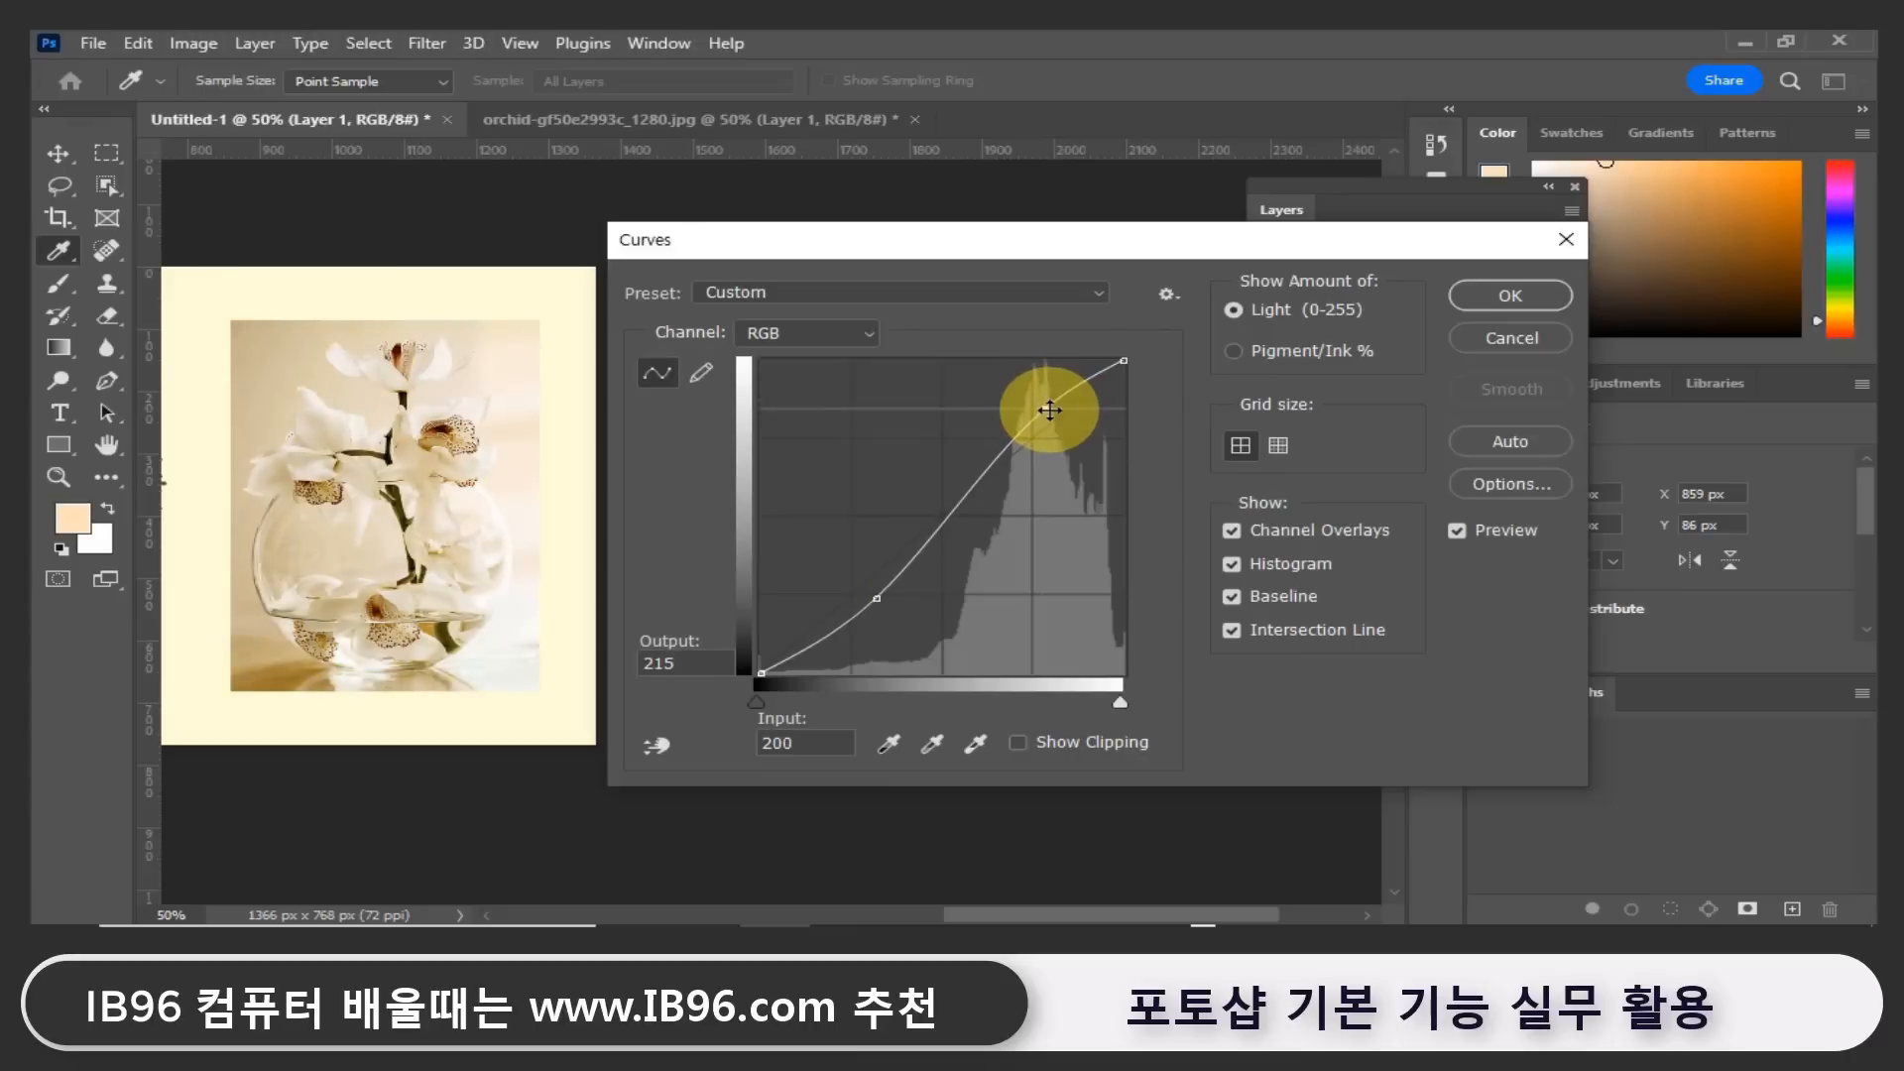
drag(877, 598, 874, 588)
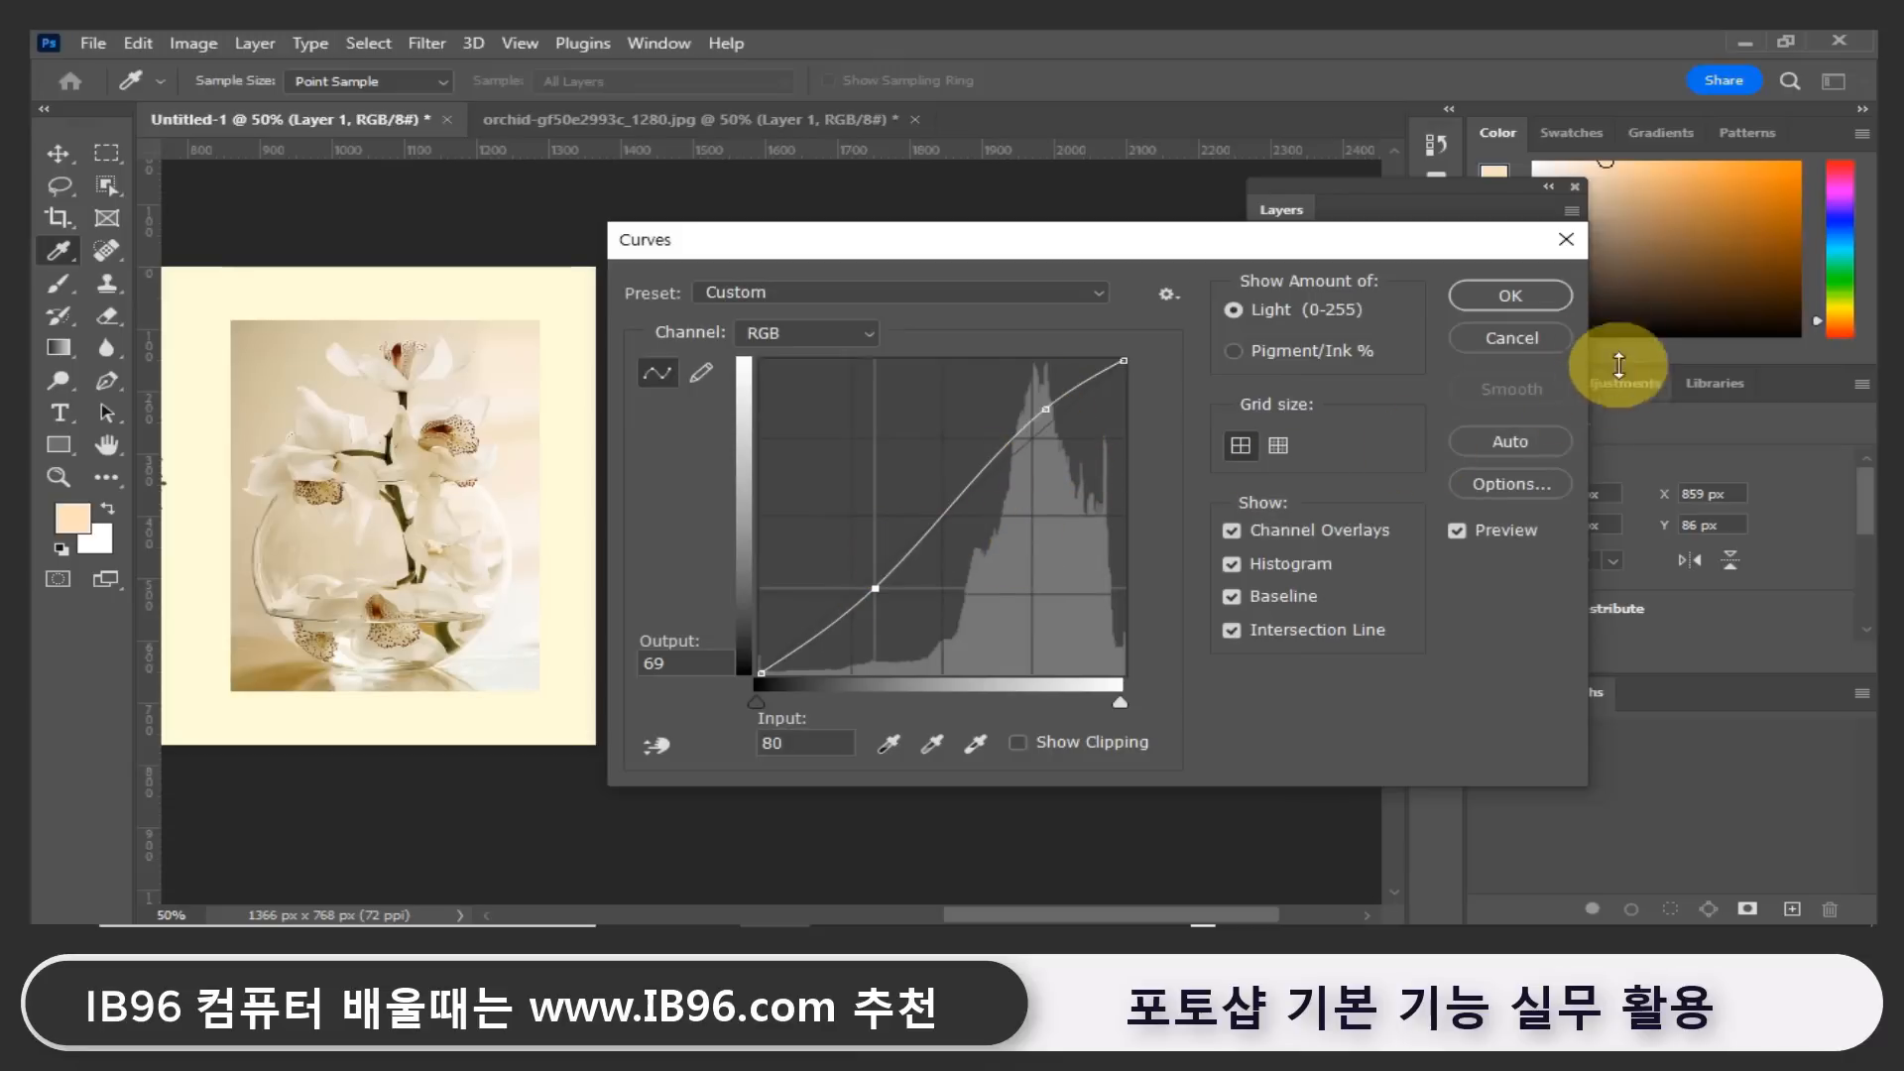
click(1526, 297)
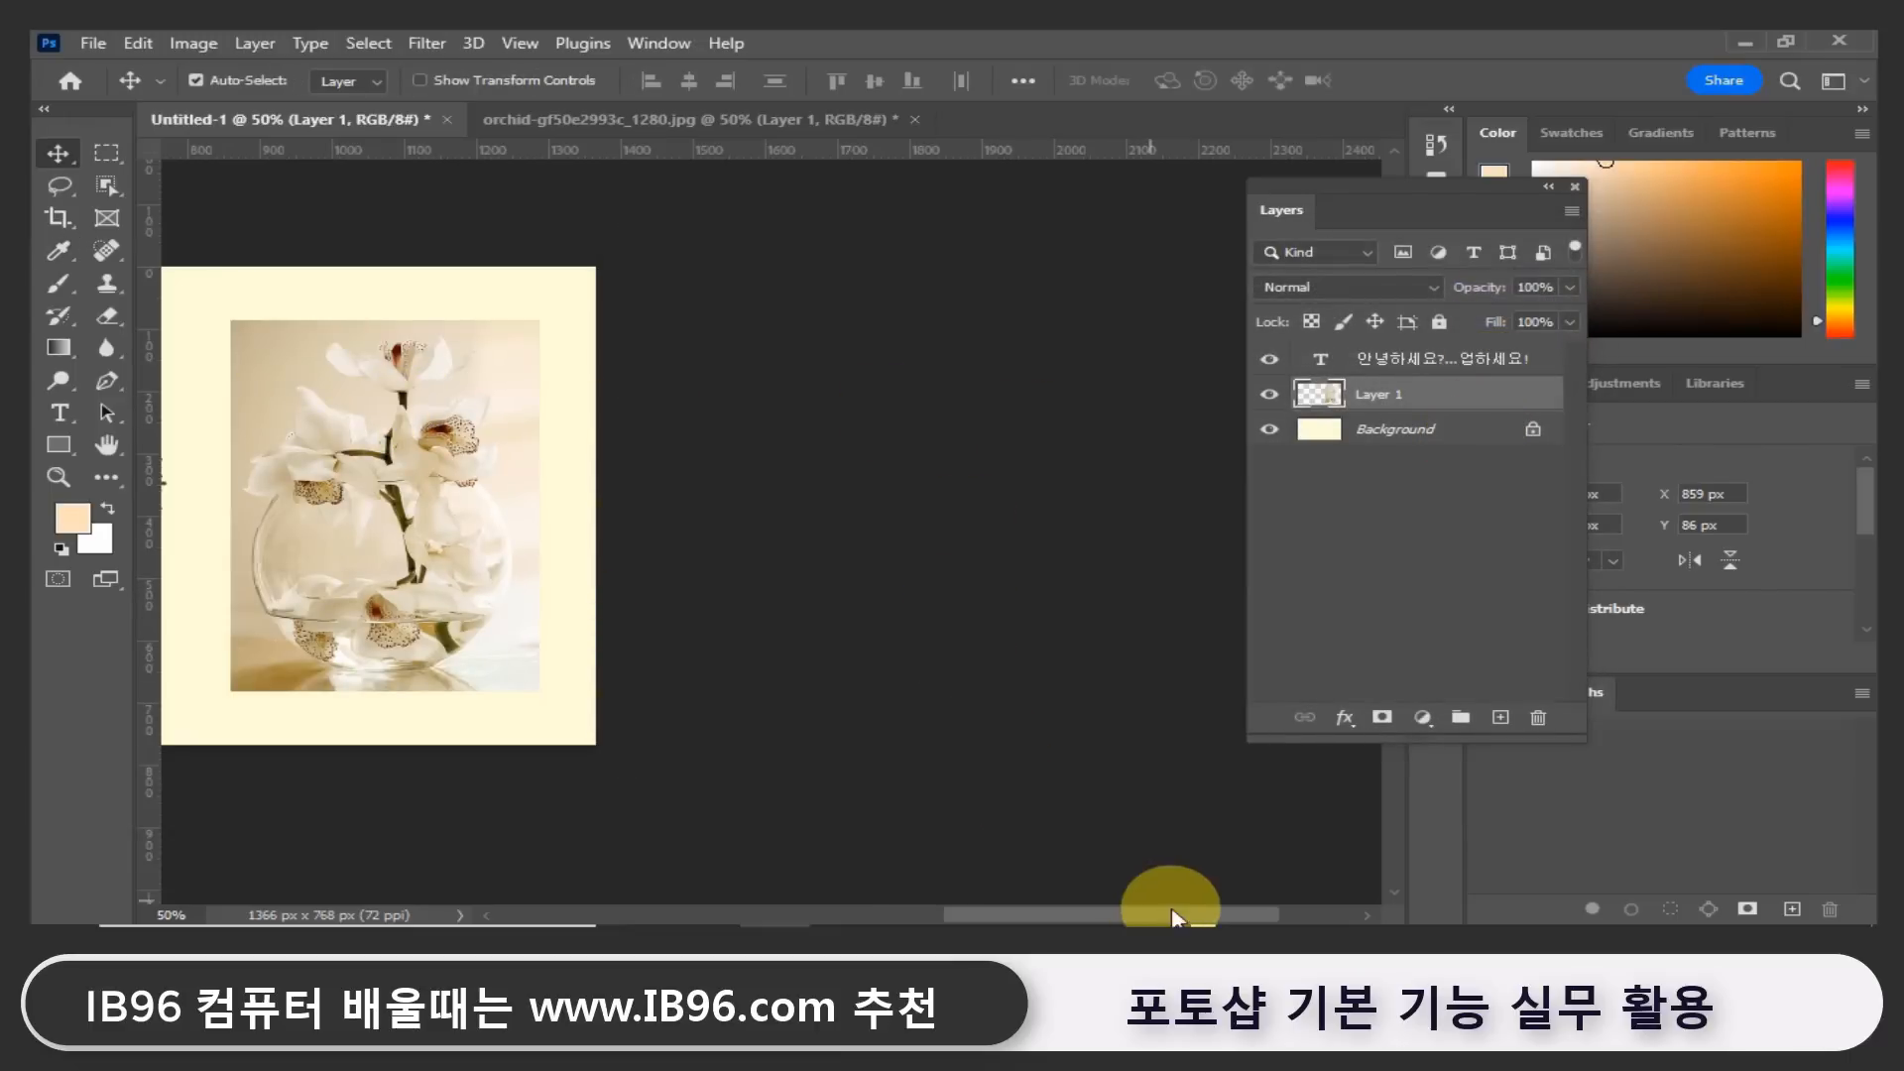
Examine the whole text and orchid layout, including a close-up of the petals at 200% zoom.
mouse_move(1170, 918)
mouse_down()
mouse_move(995, 922)
mouse_move(1160, 920)
mouse_up()
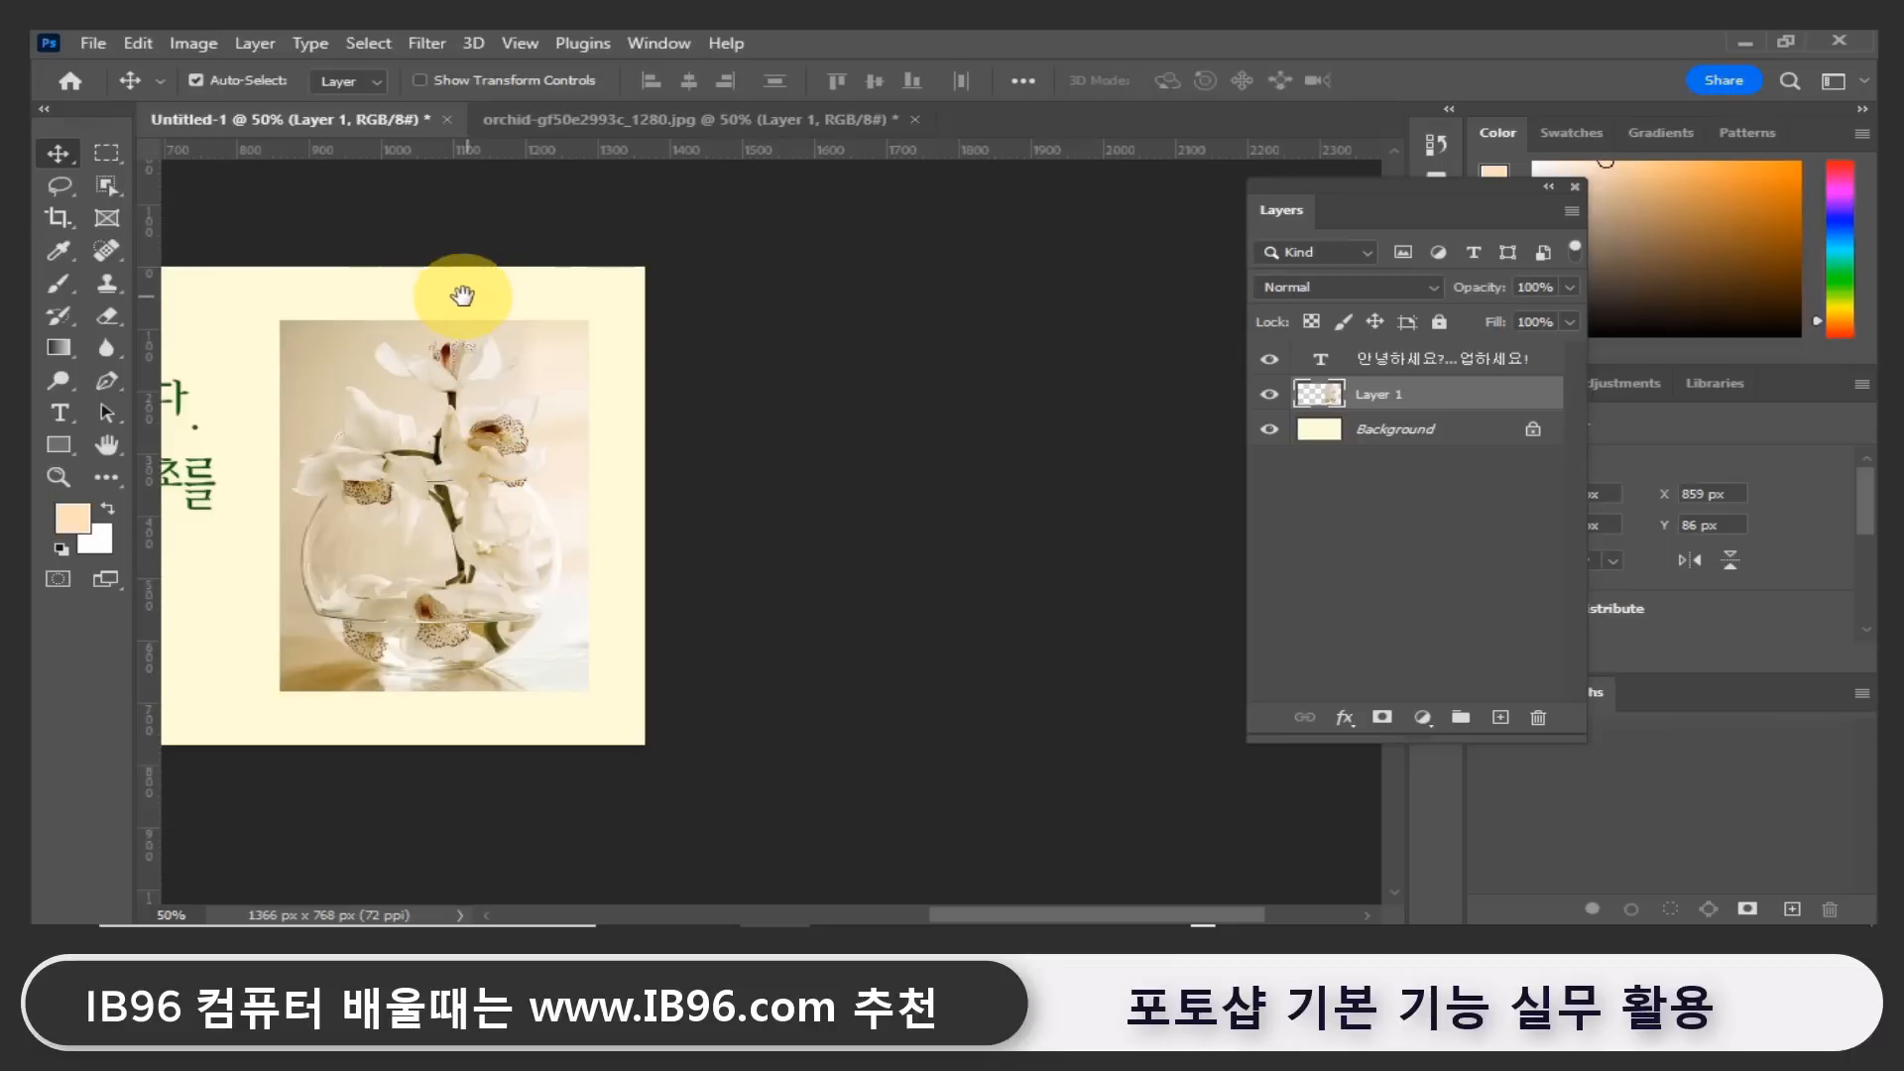
drag(254, 348, 796, 345)
drag(778, 586, 820, 621)
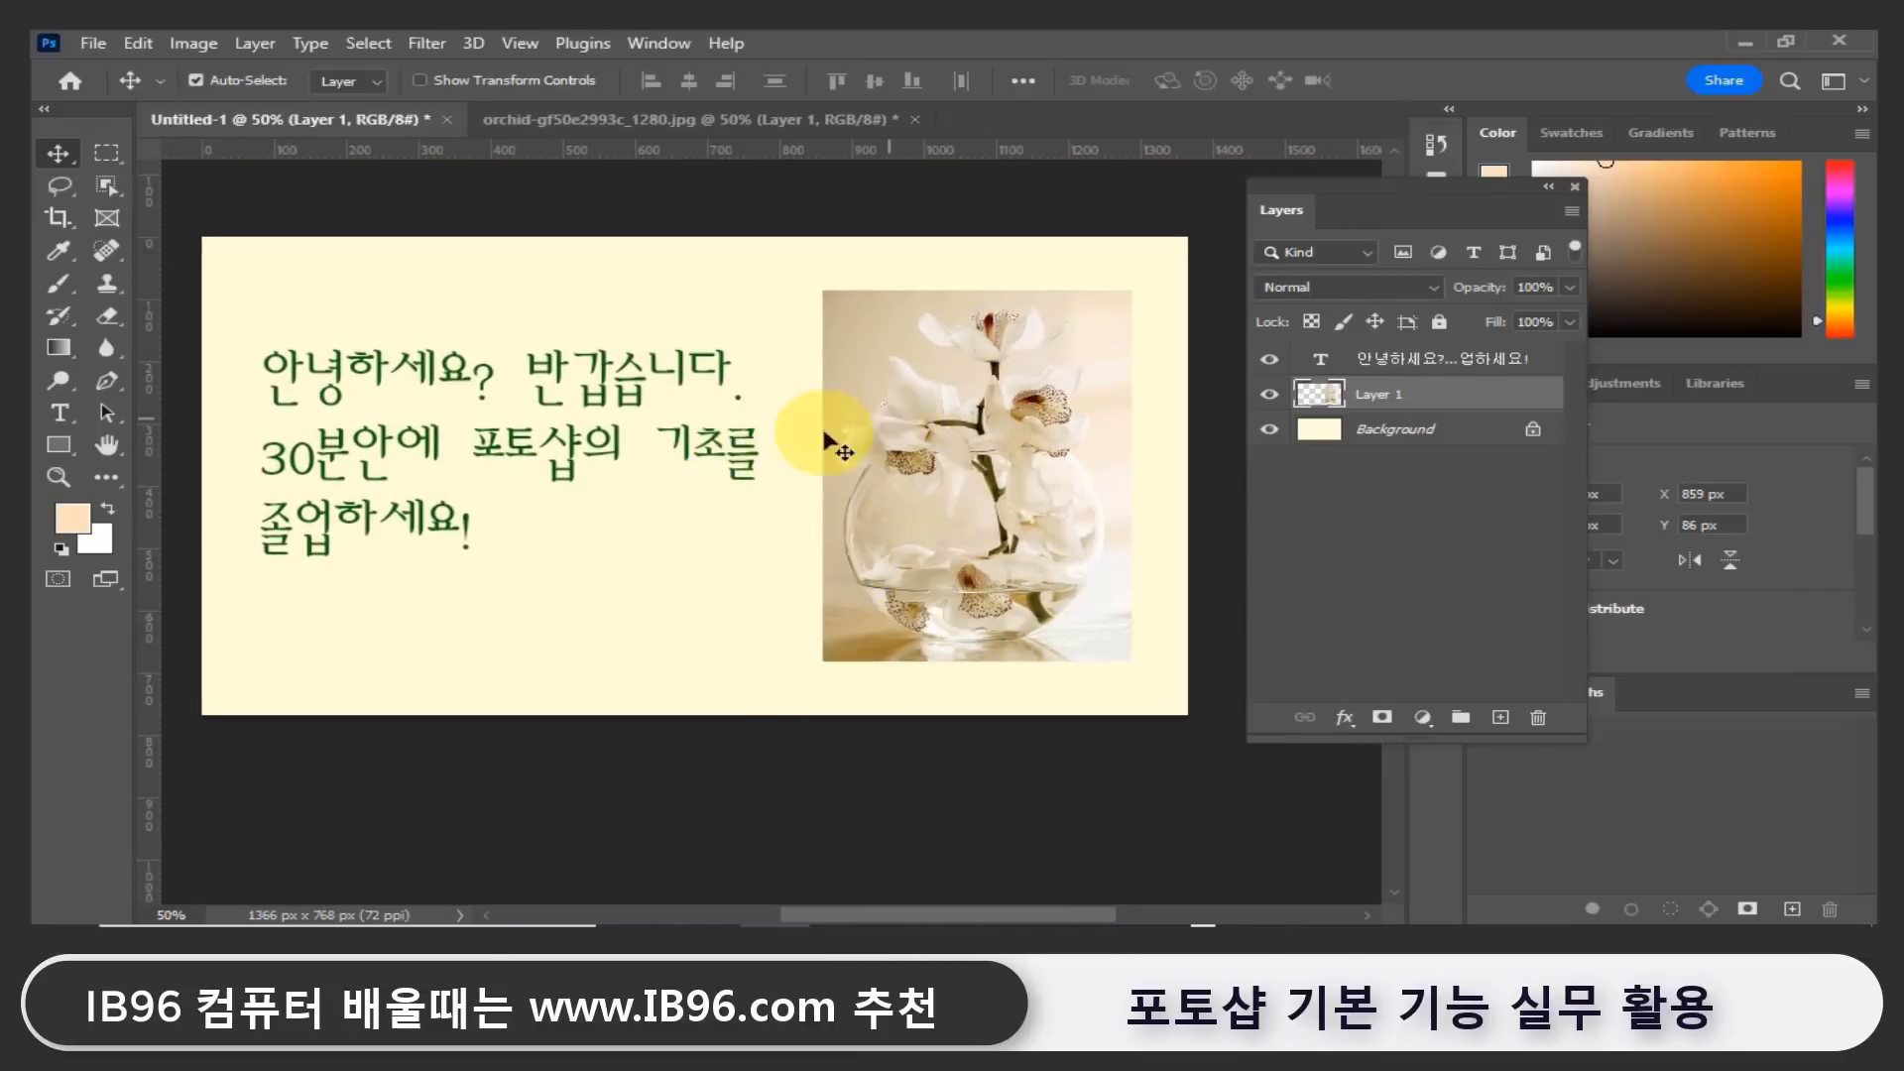
click(56, 473)
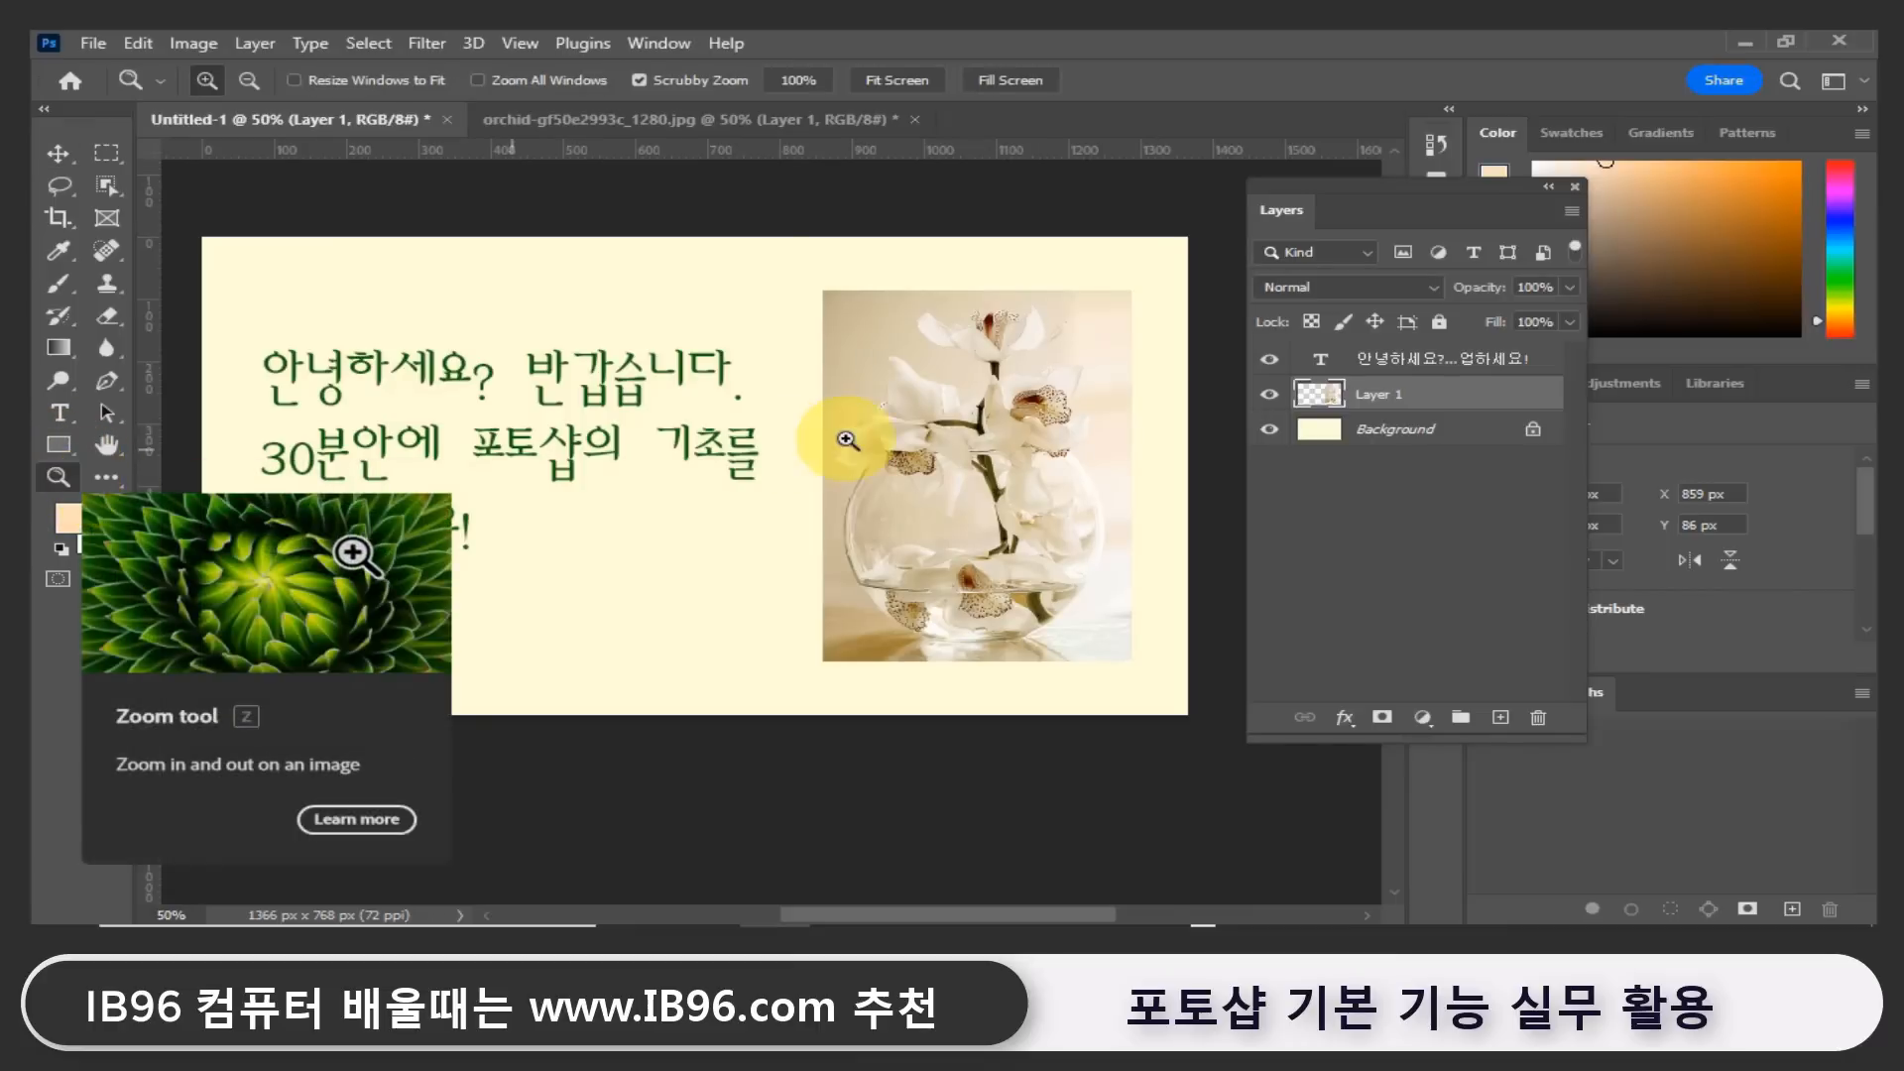
click(851, 432)
click(852, 432)
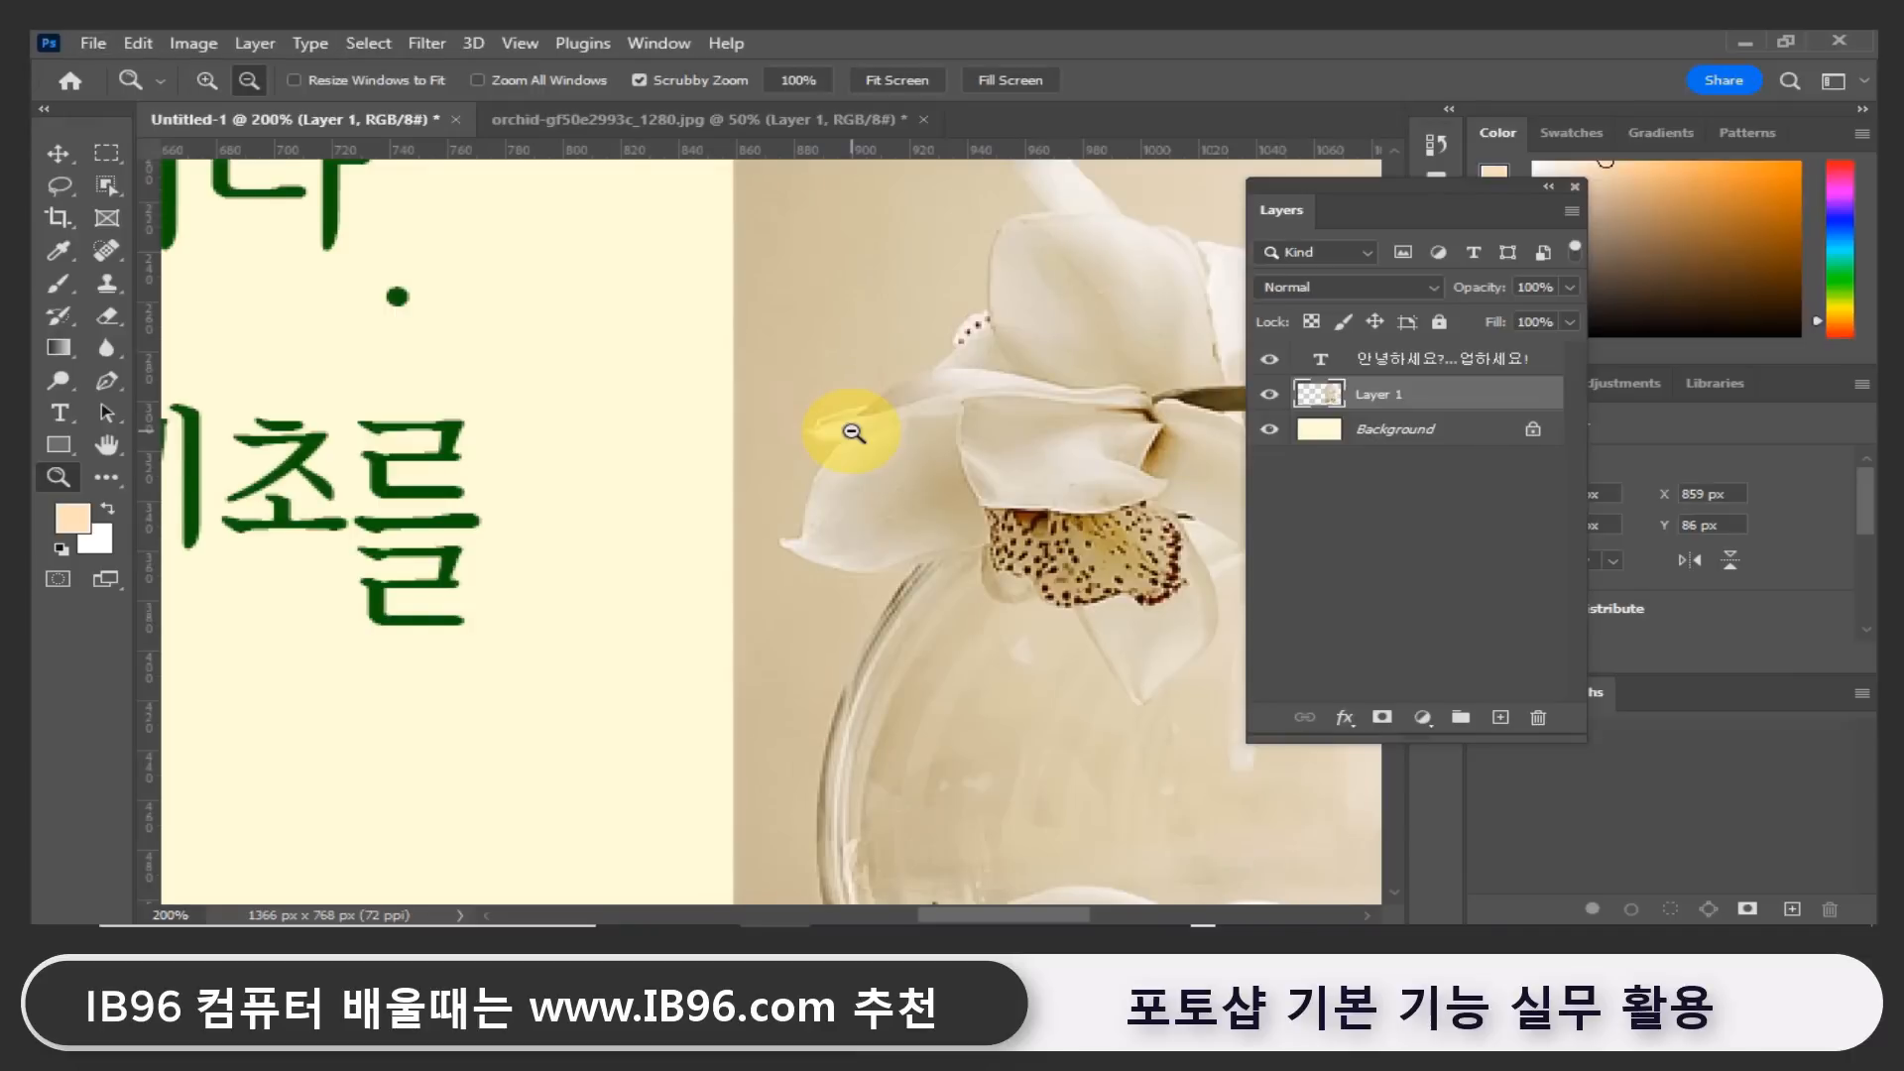
alt+click(852, 433)
alt+click(851, 432)
alt+click(852, 433)
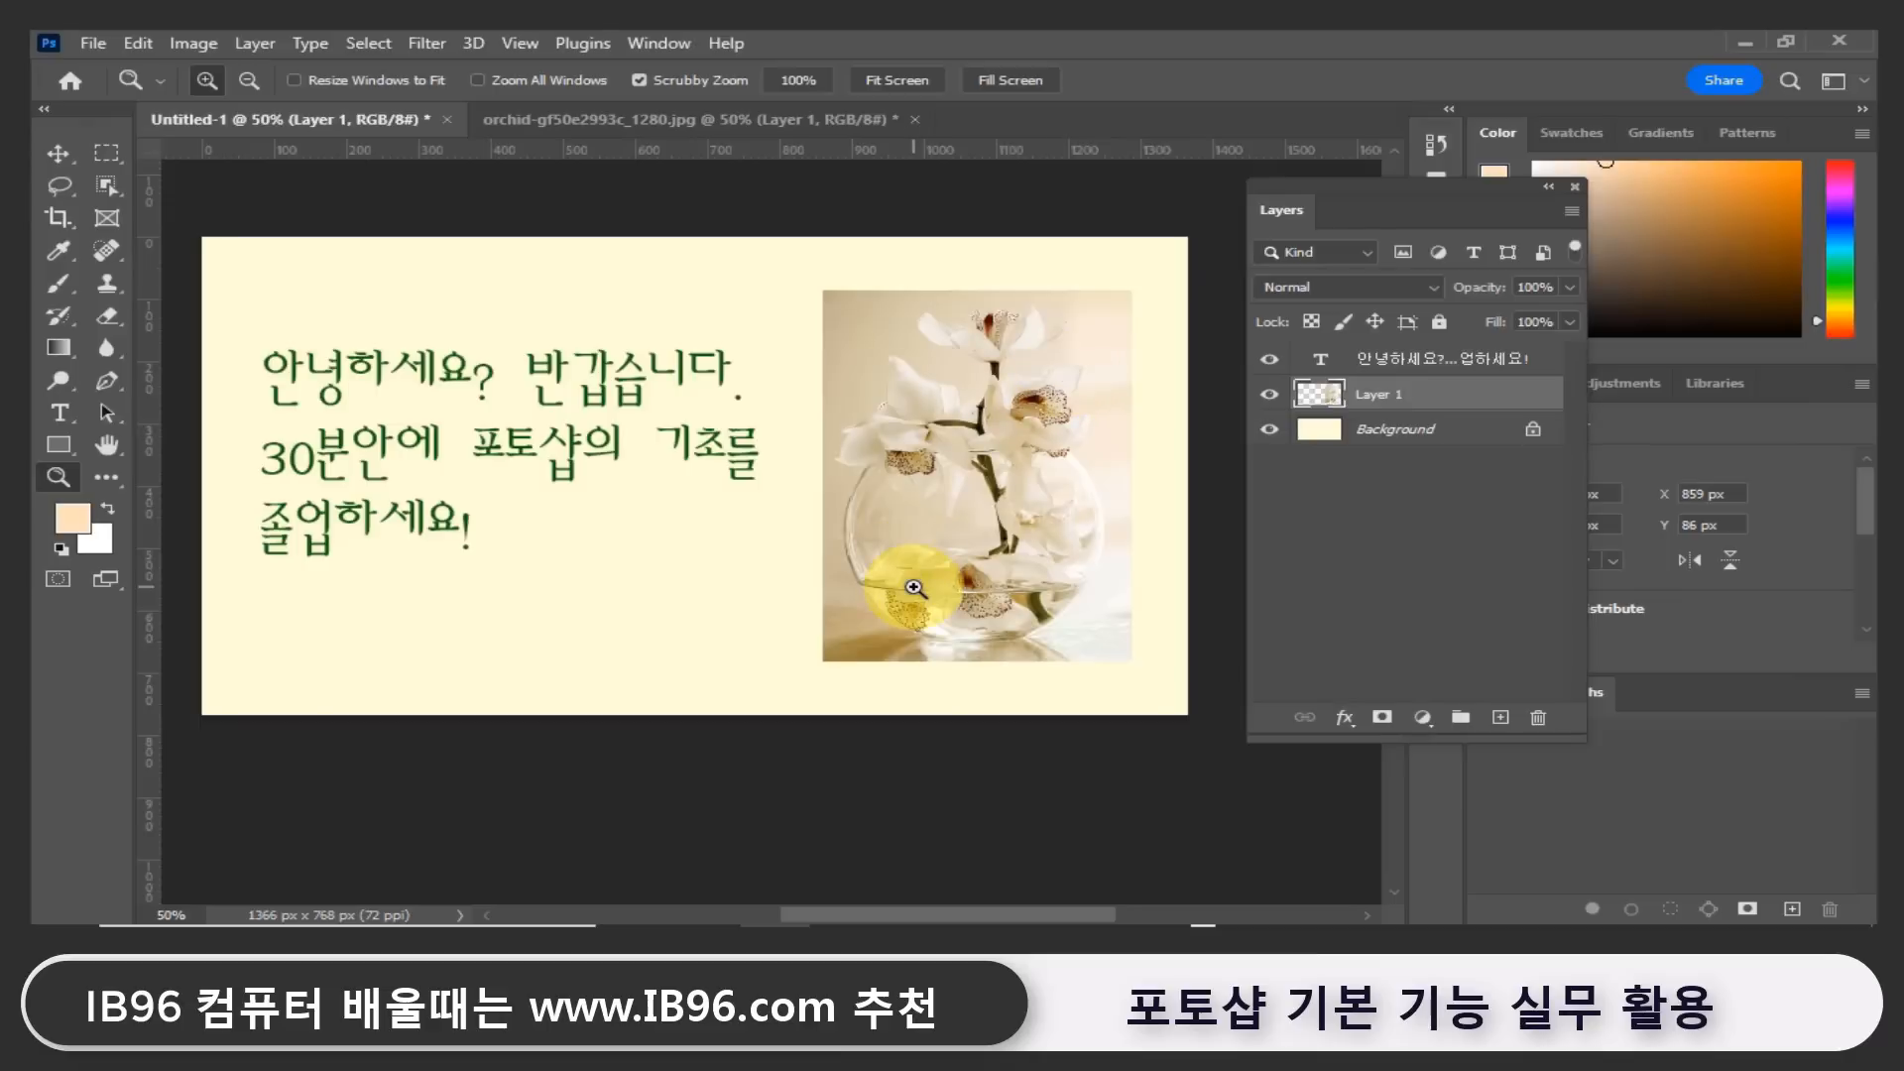
key(space)
drag(681, 405, 908, 526)
drag(741, 511, 712, 446)
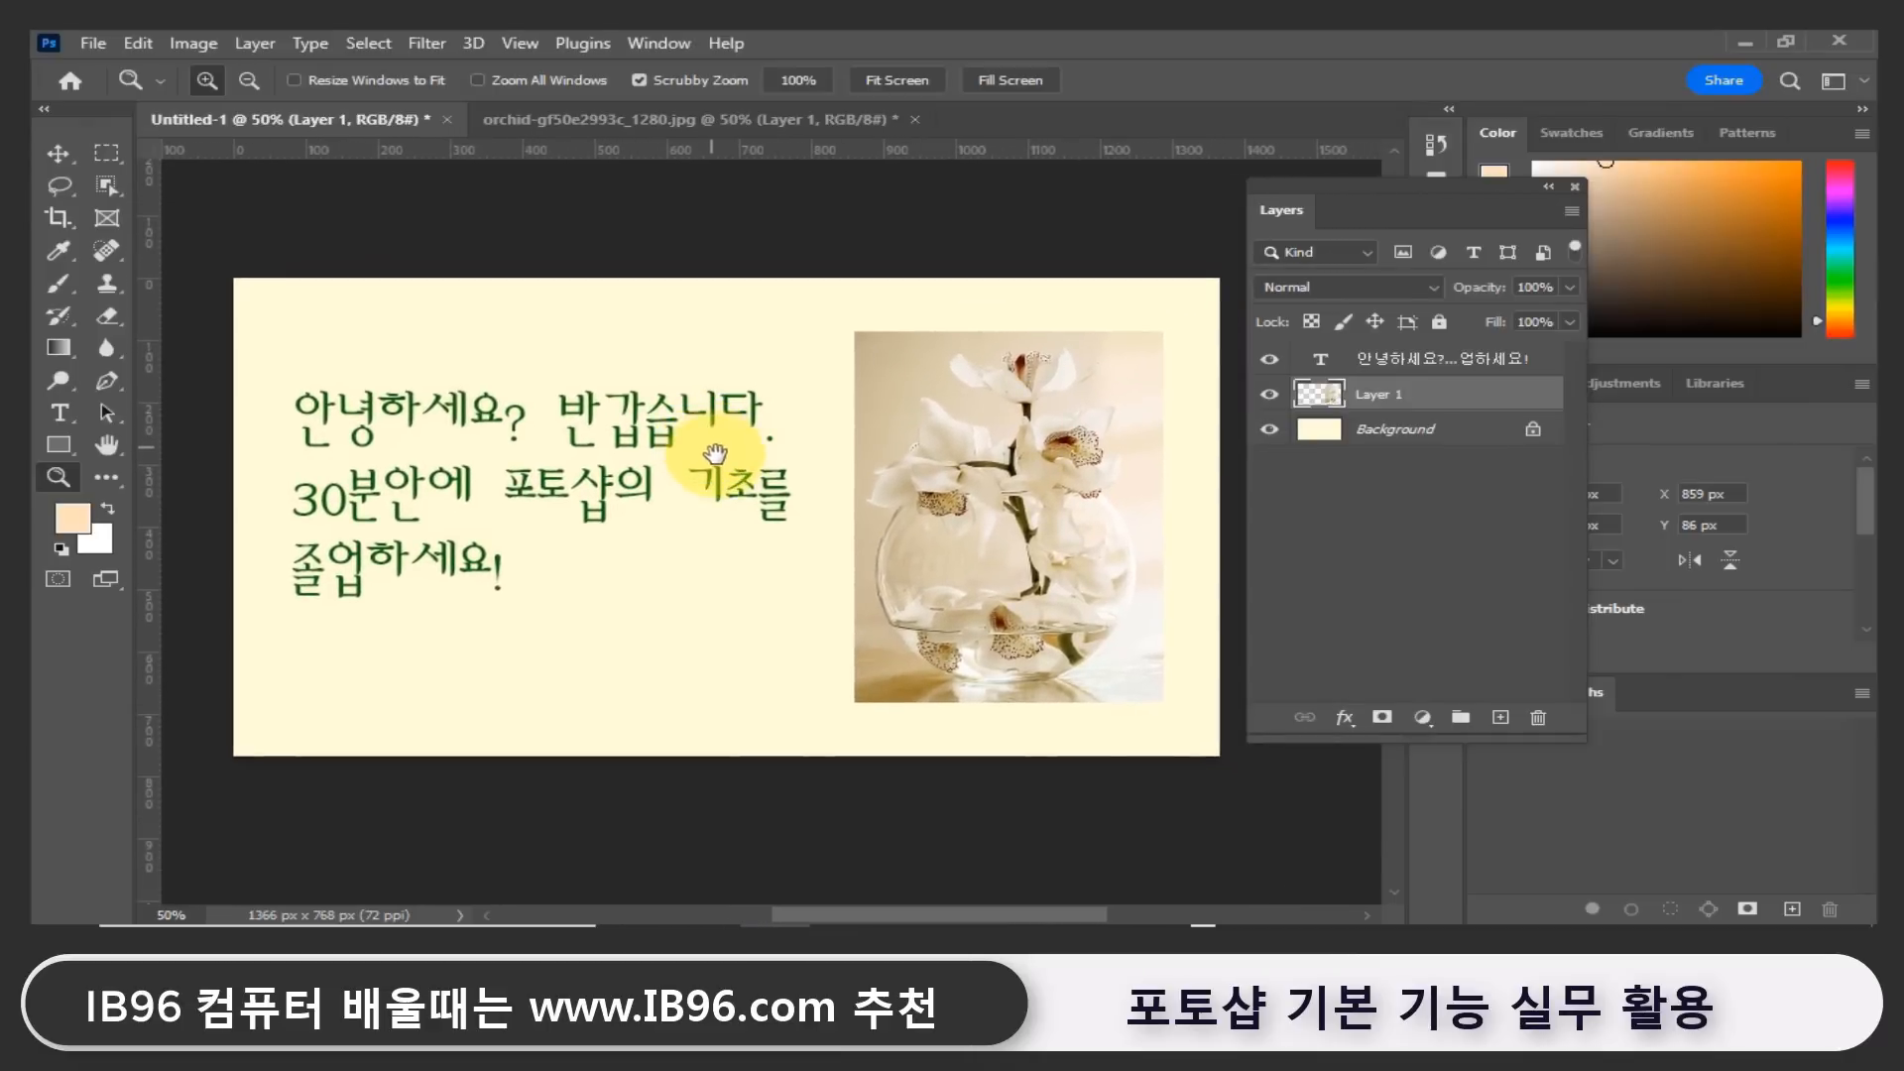
key(v)
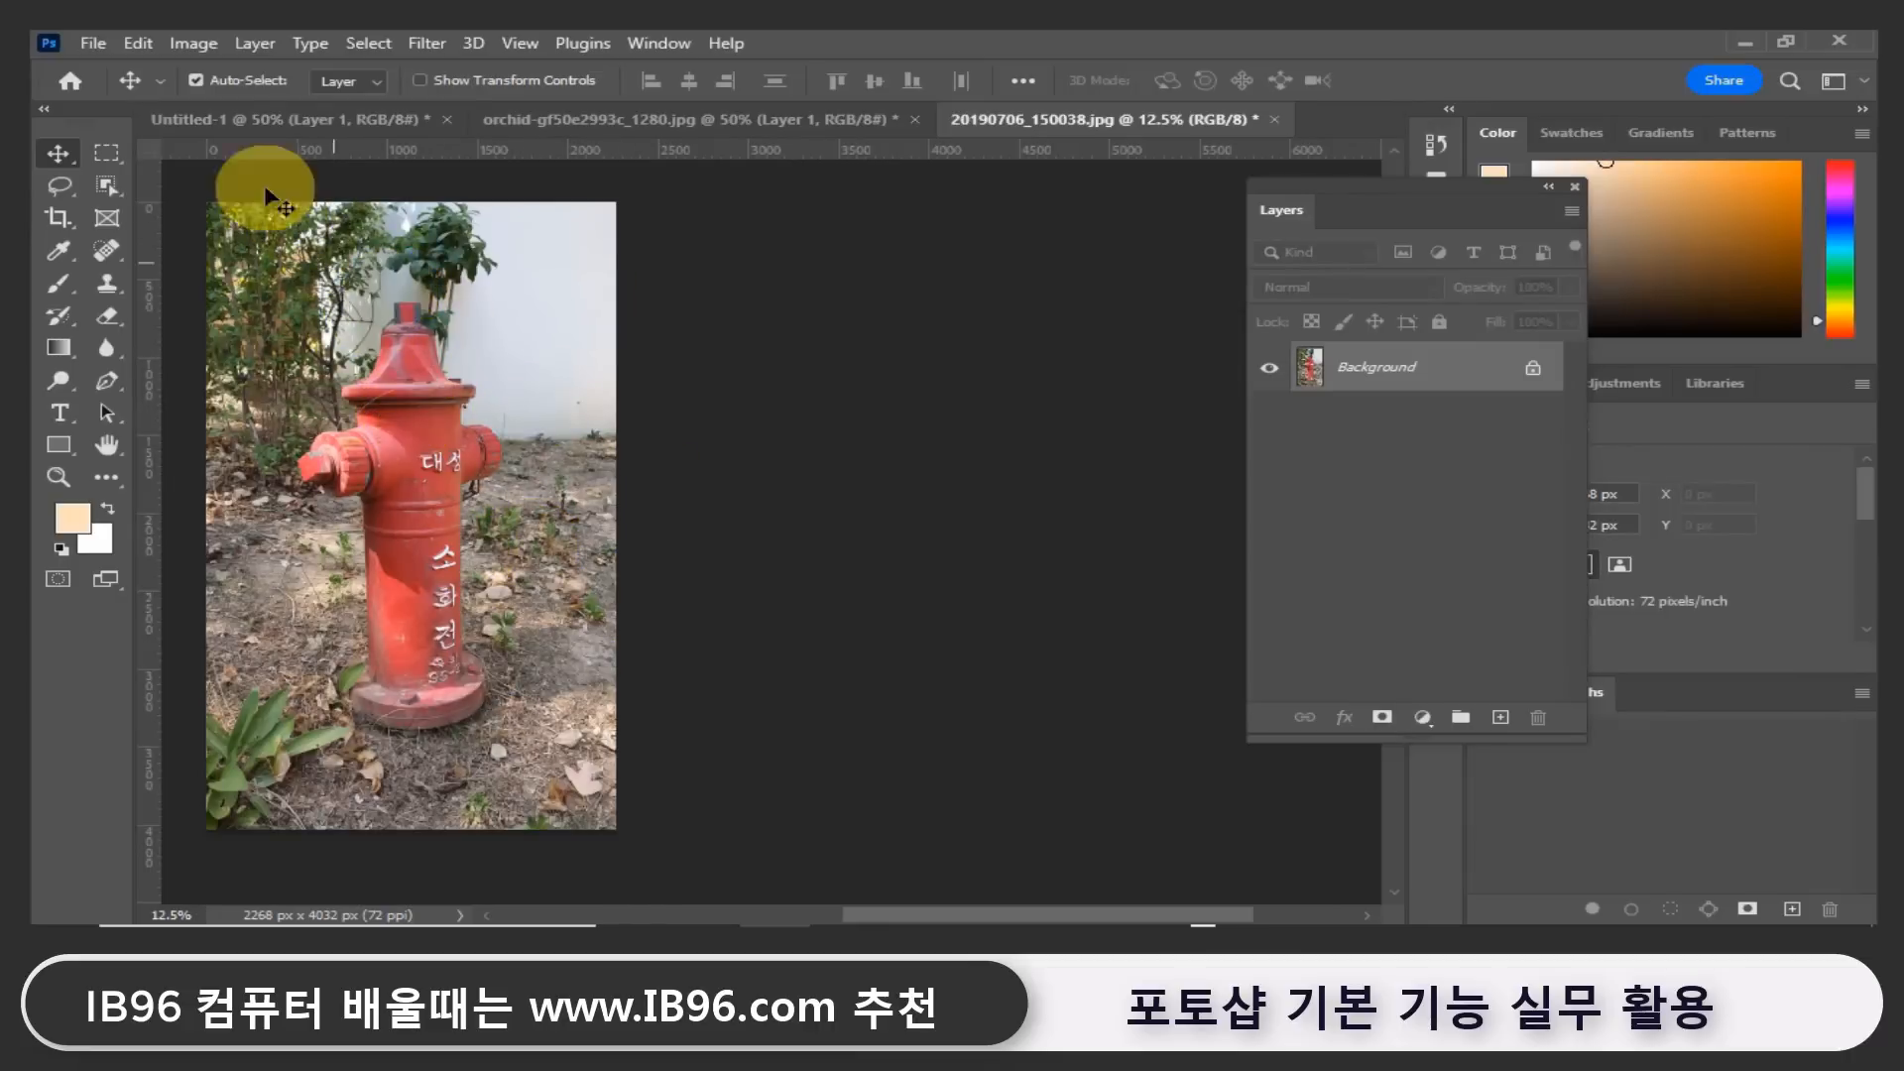
Start a Curves adjustment on the fire hydrant photo, raising the highlights and darkening the shadows to input 68, output 49.
click(210, 42)
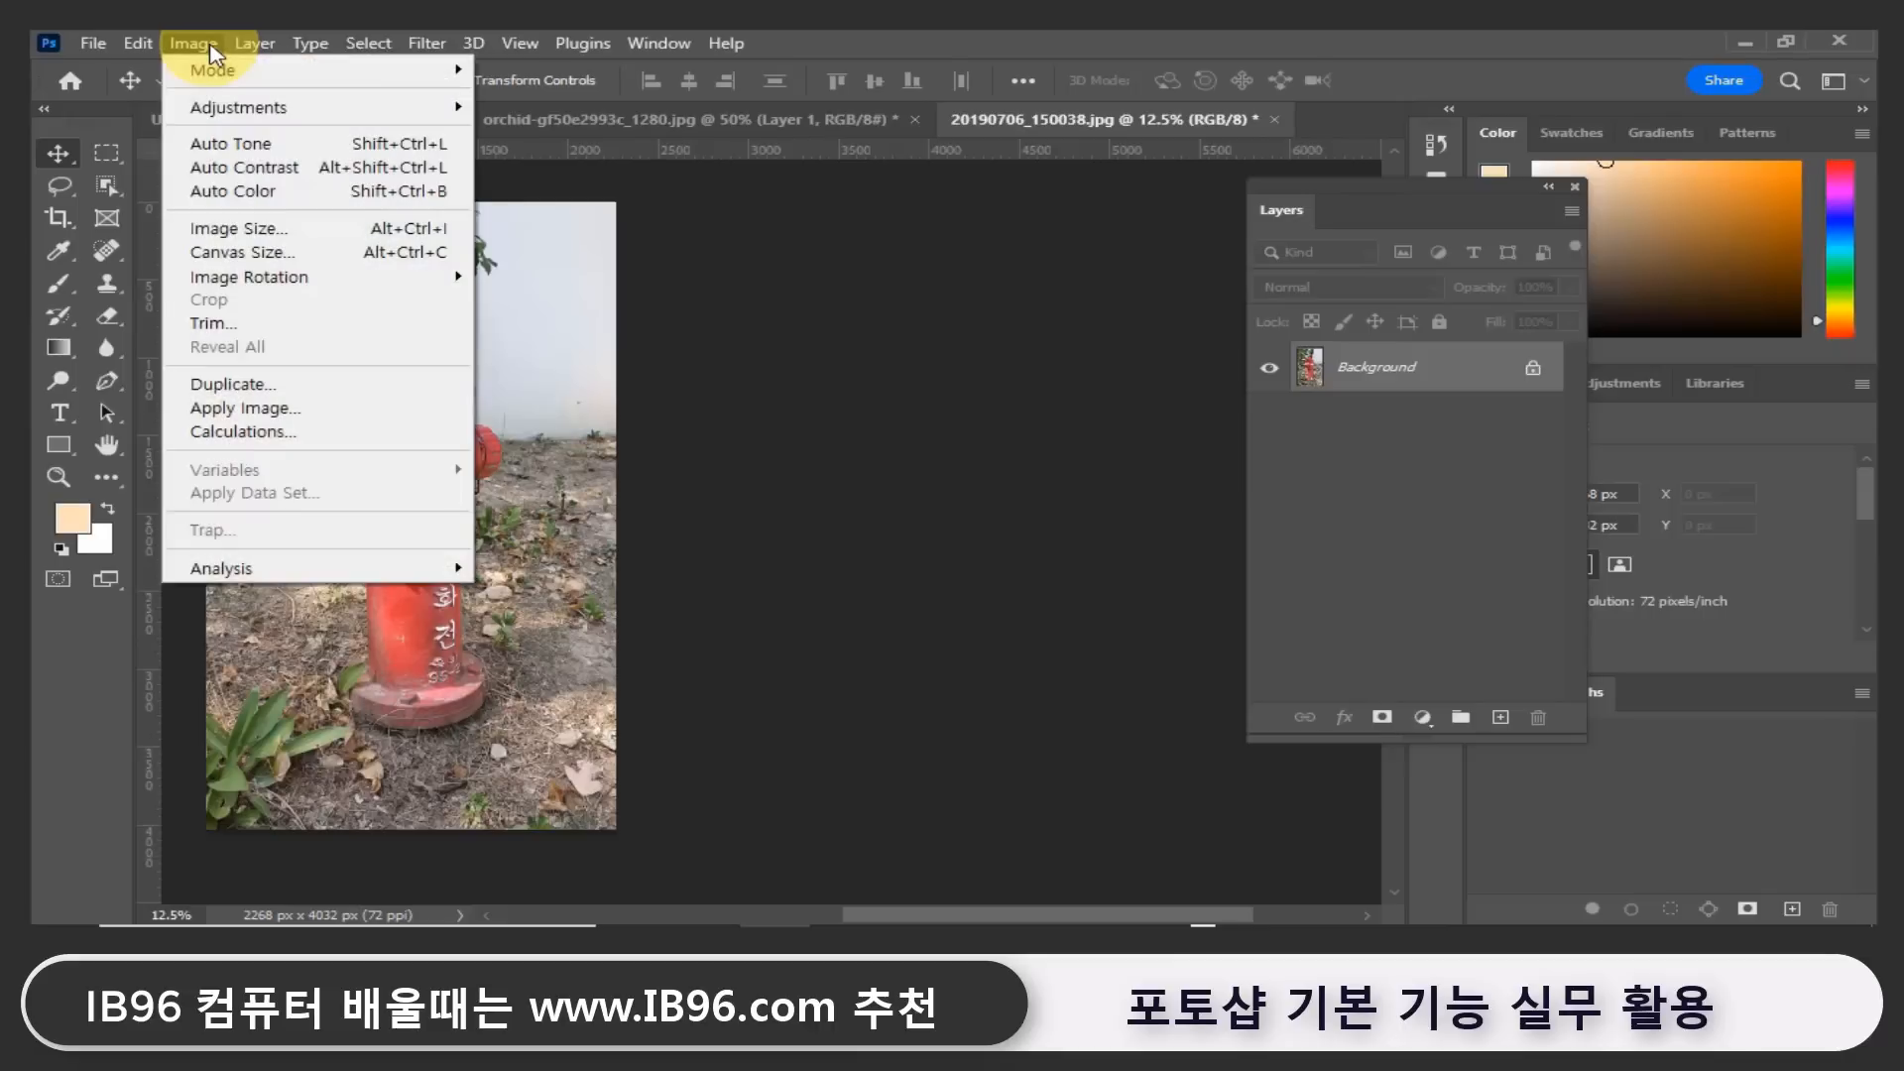
mouse_move(228, 117)
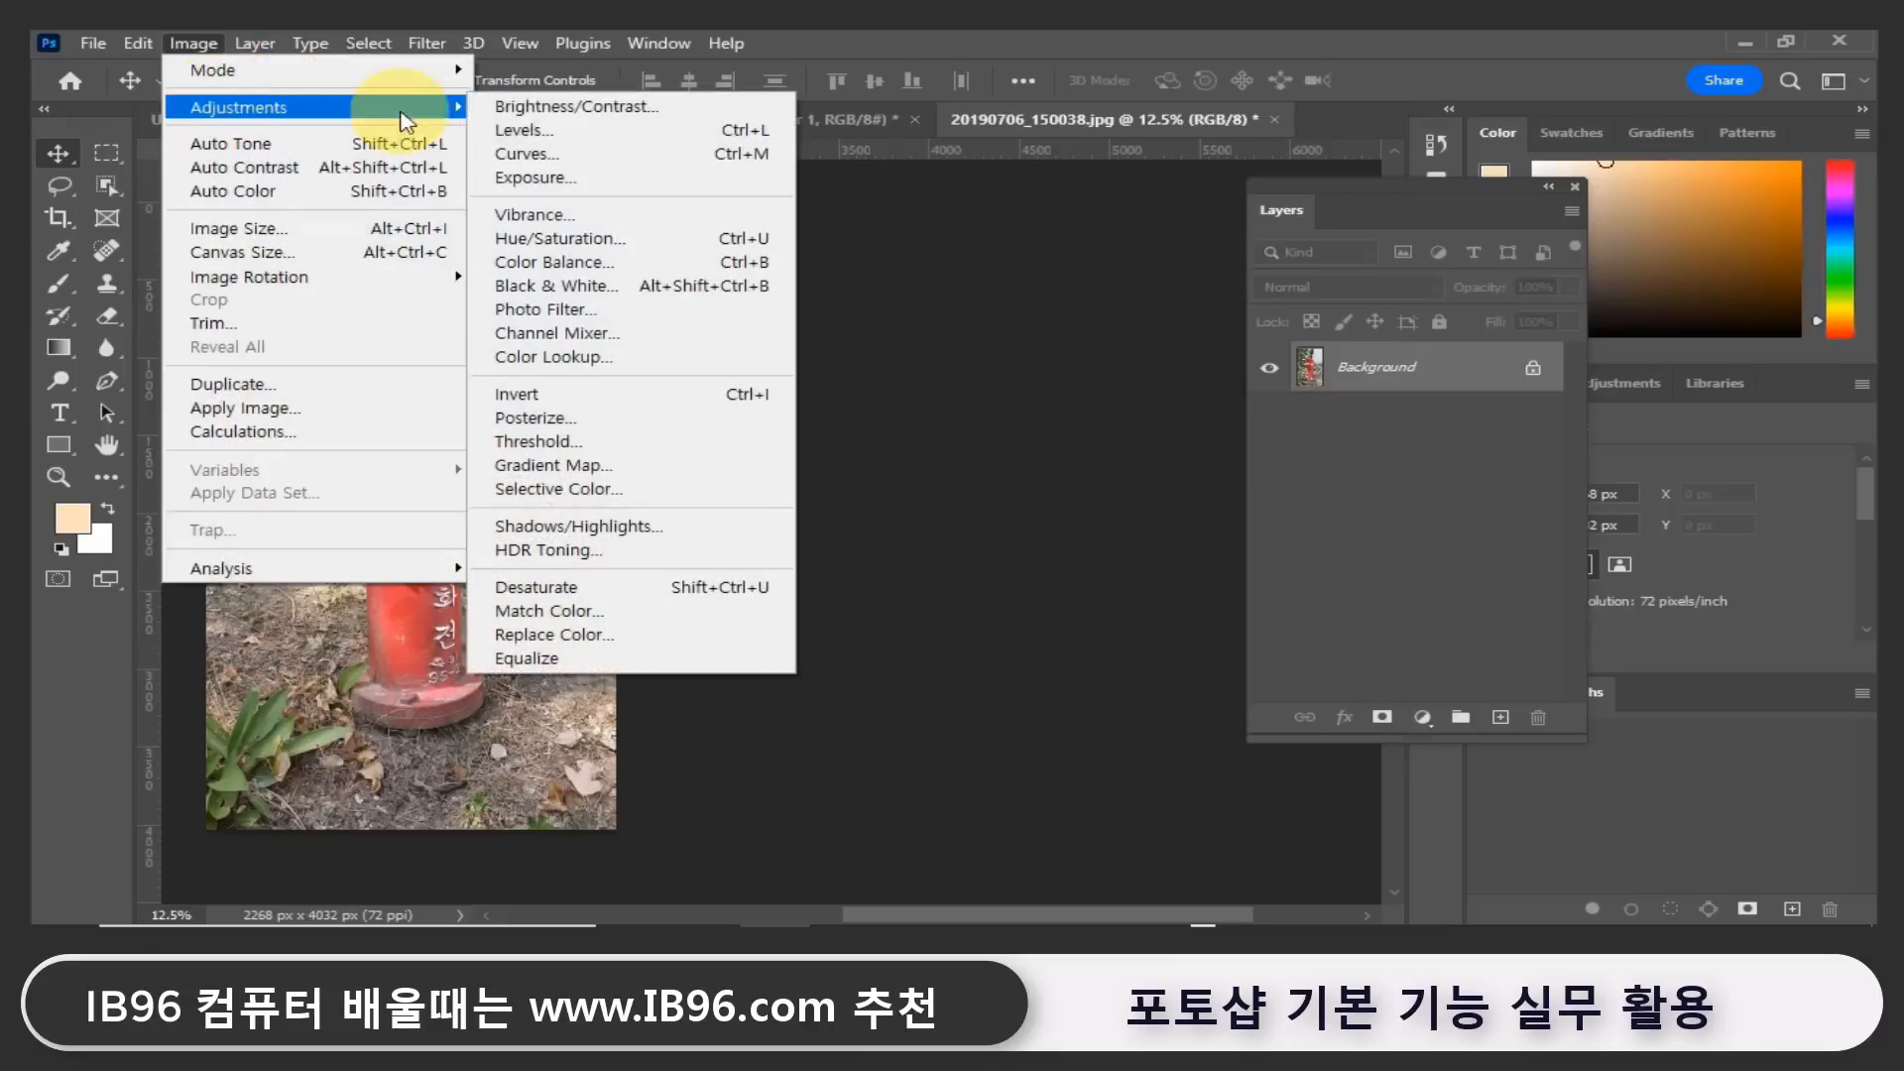
click(587, 157)
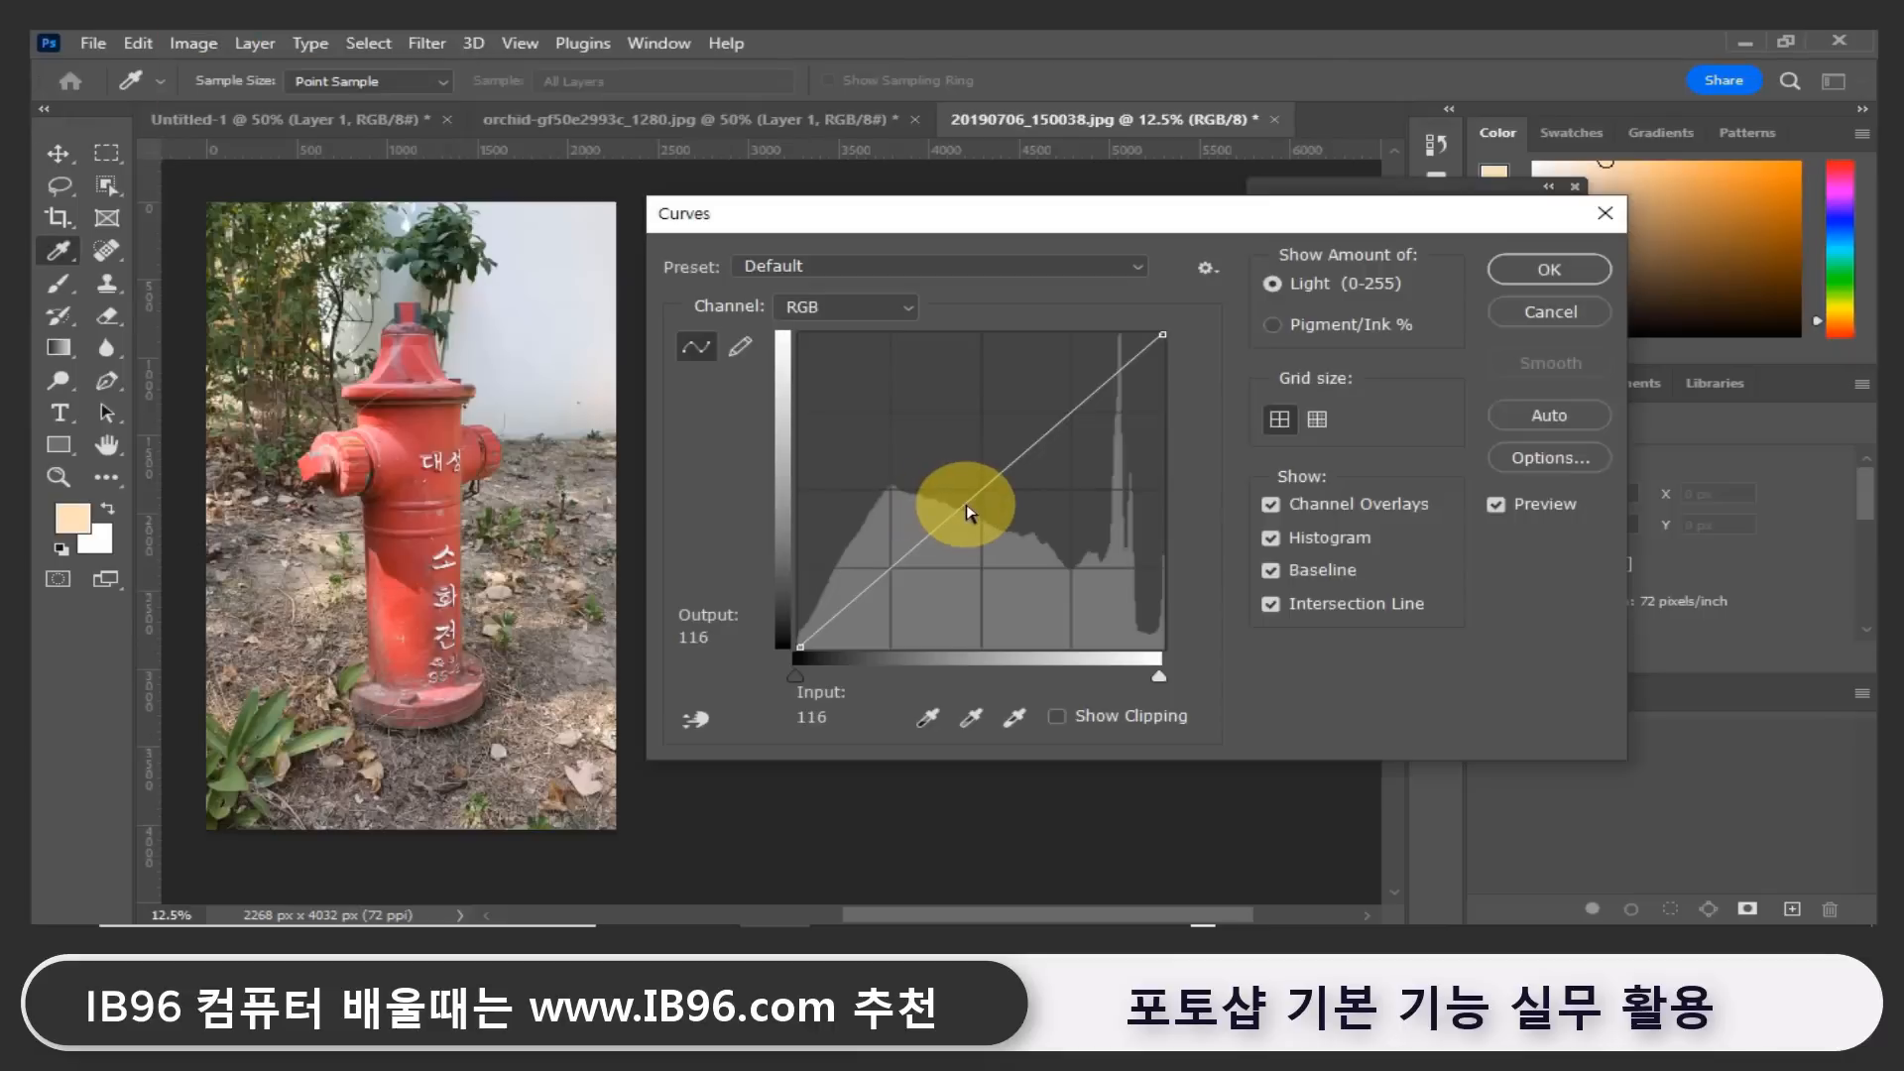
drag(966, 503, 1083, 374)
drag(878, 561, 899, 593)
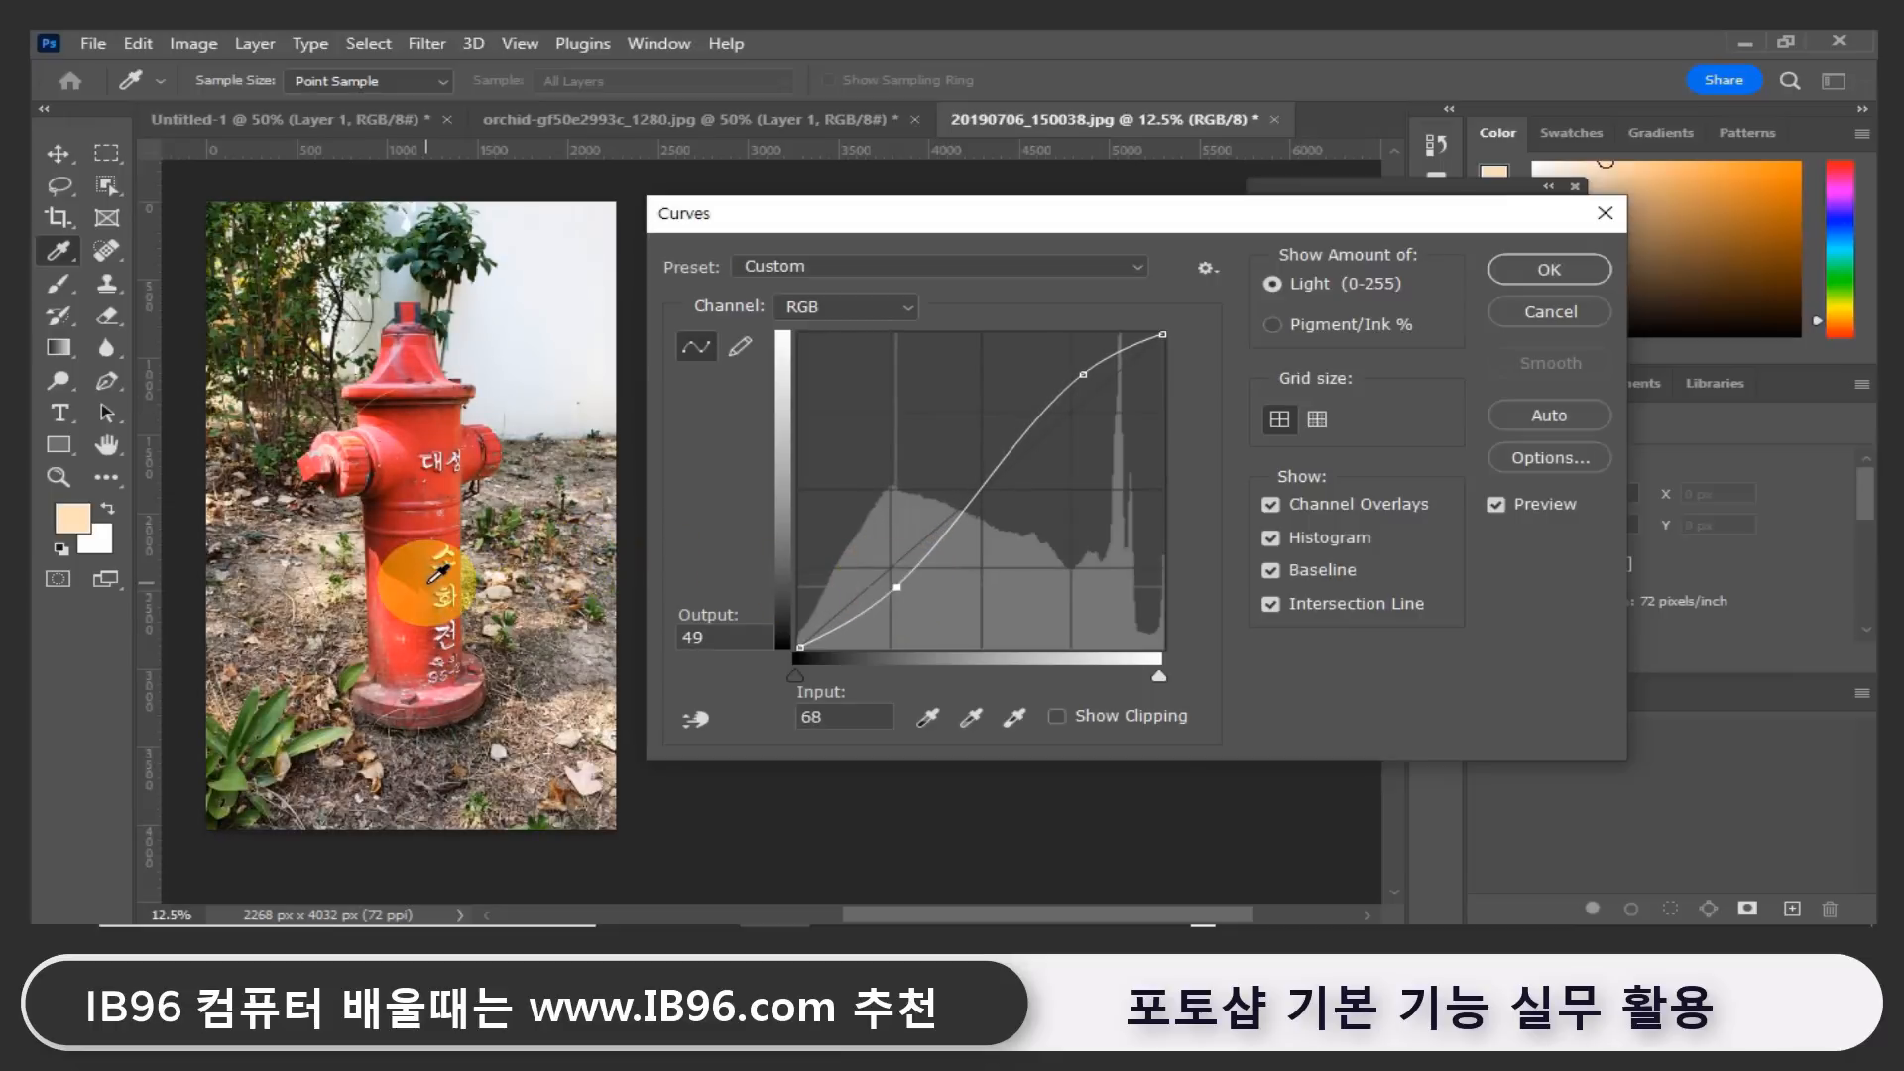
Compare the fire hydrant photo with and without the Curves adjustment.
click(1491, 505)
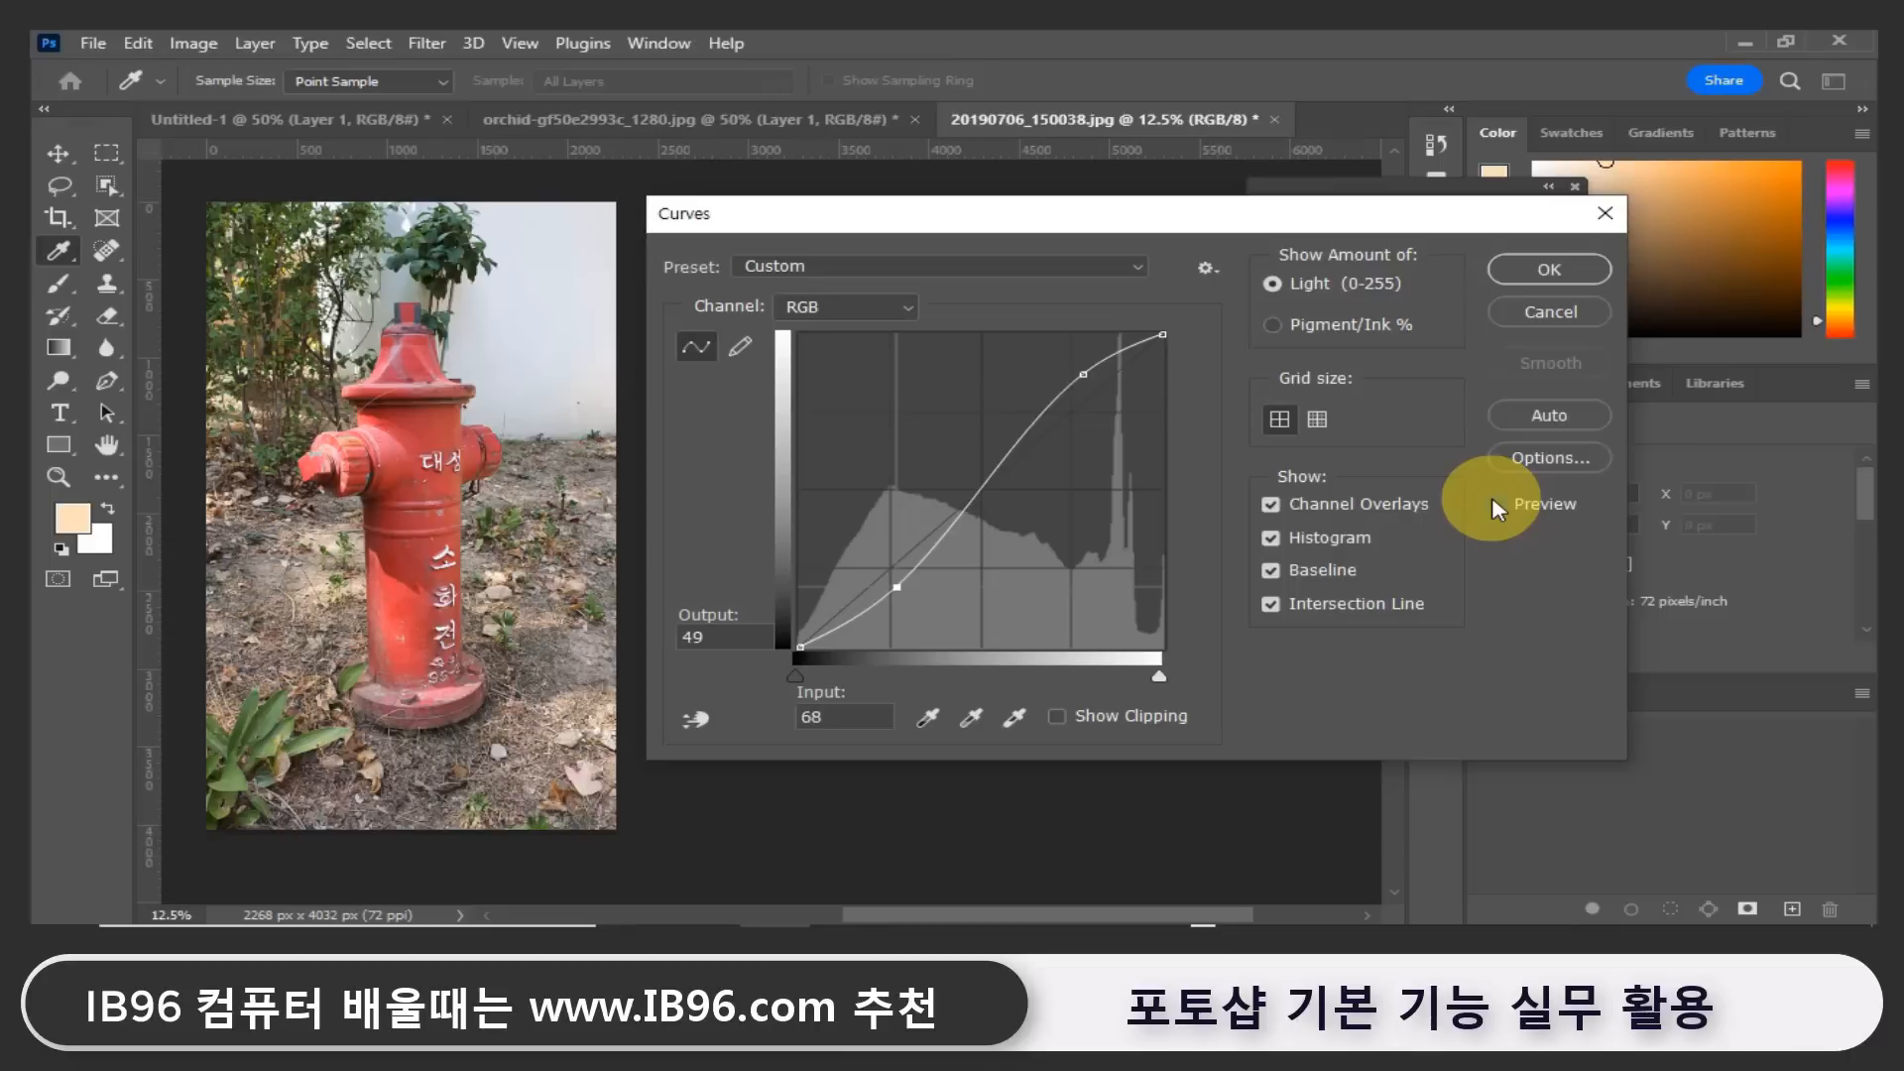
click(1496, 506)
click(1493, 504)
click(1493, 503)
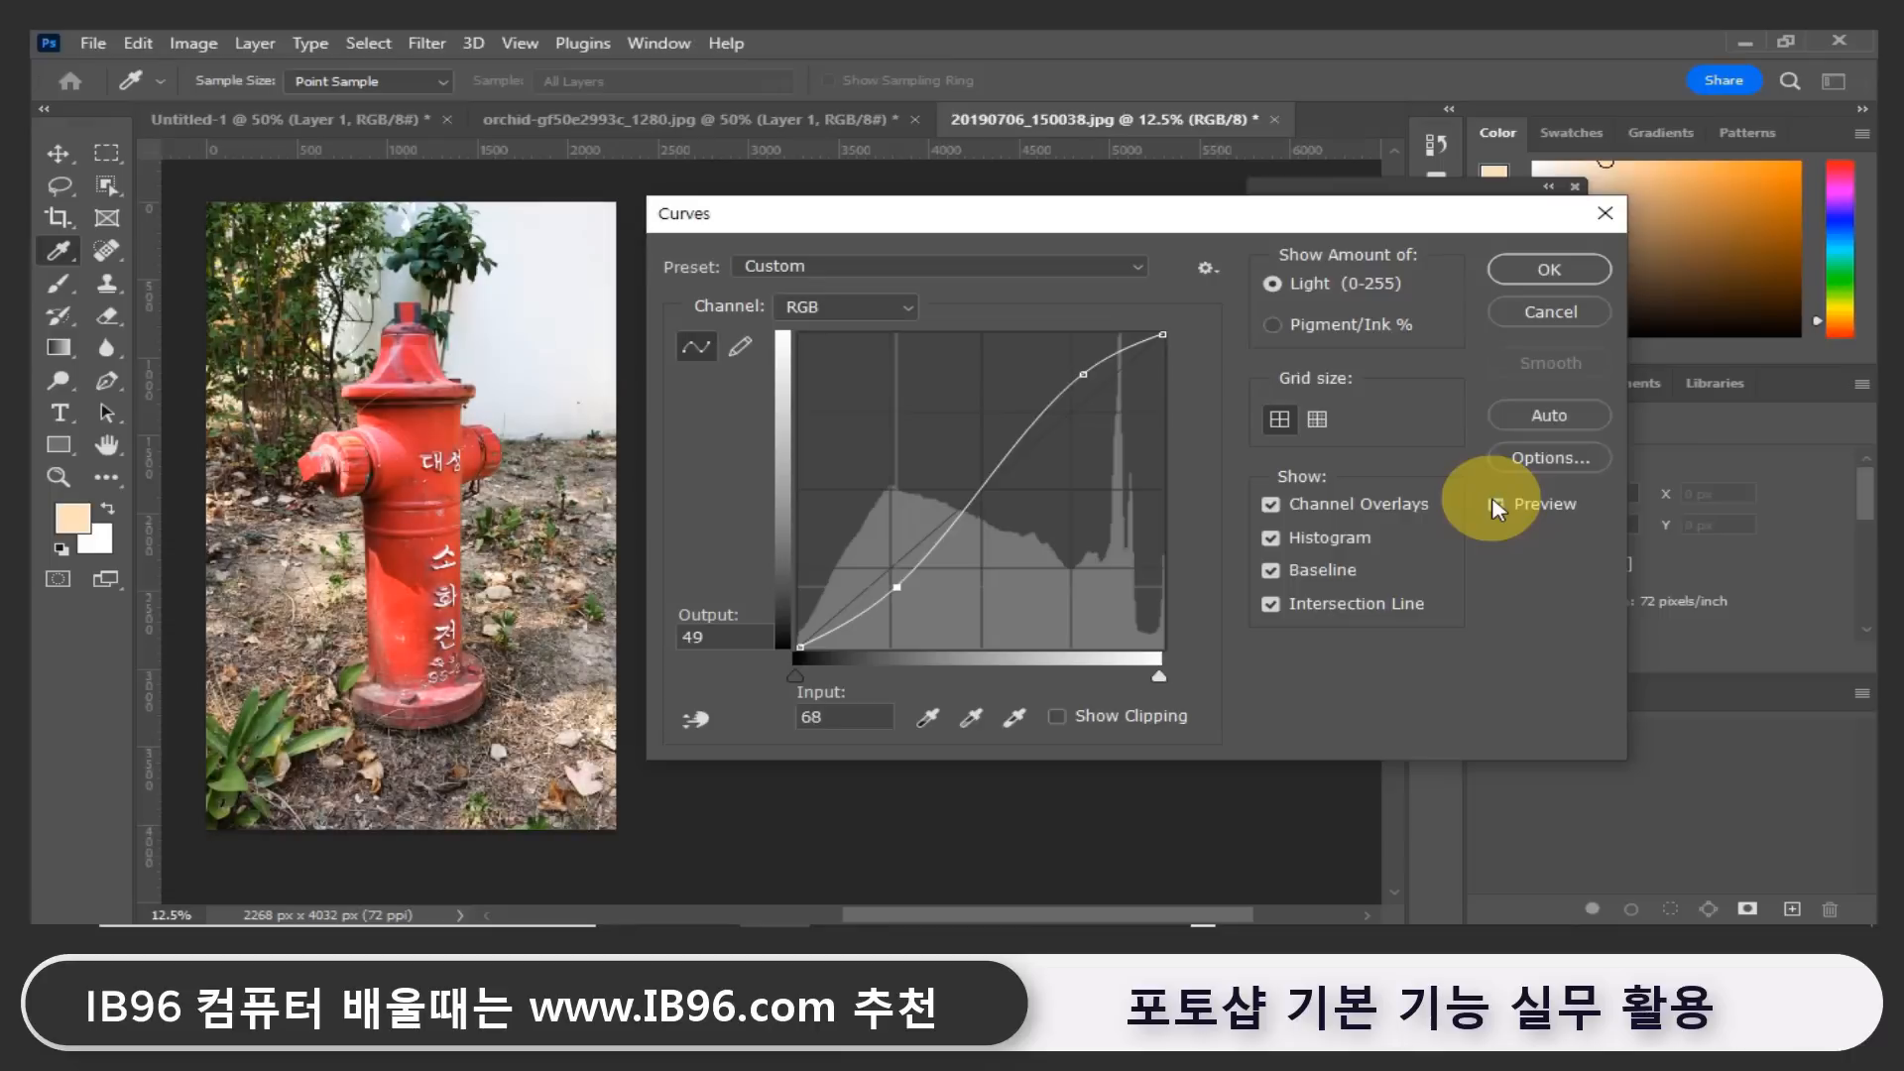
click(1493, 503)
click(1493, 504)
click(1495, 505)
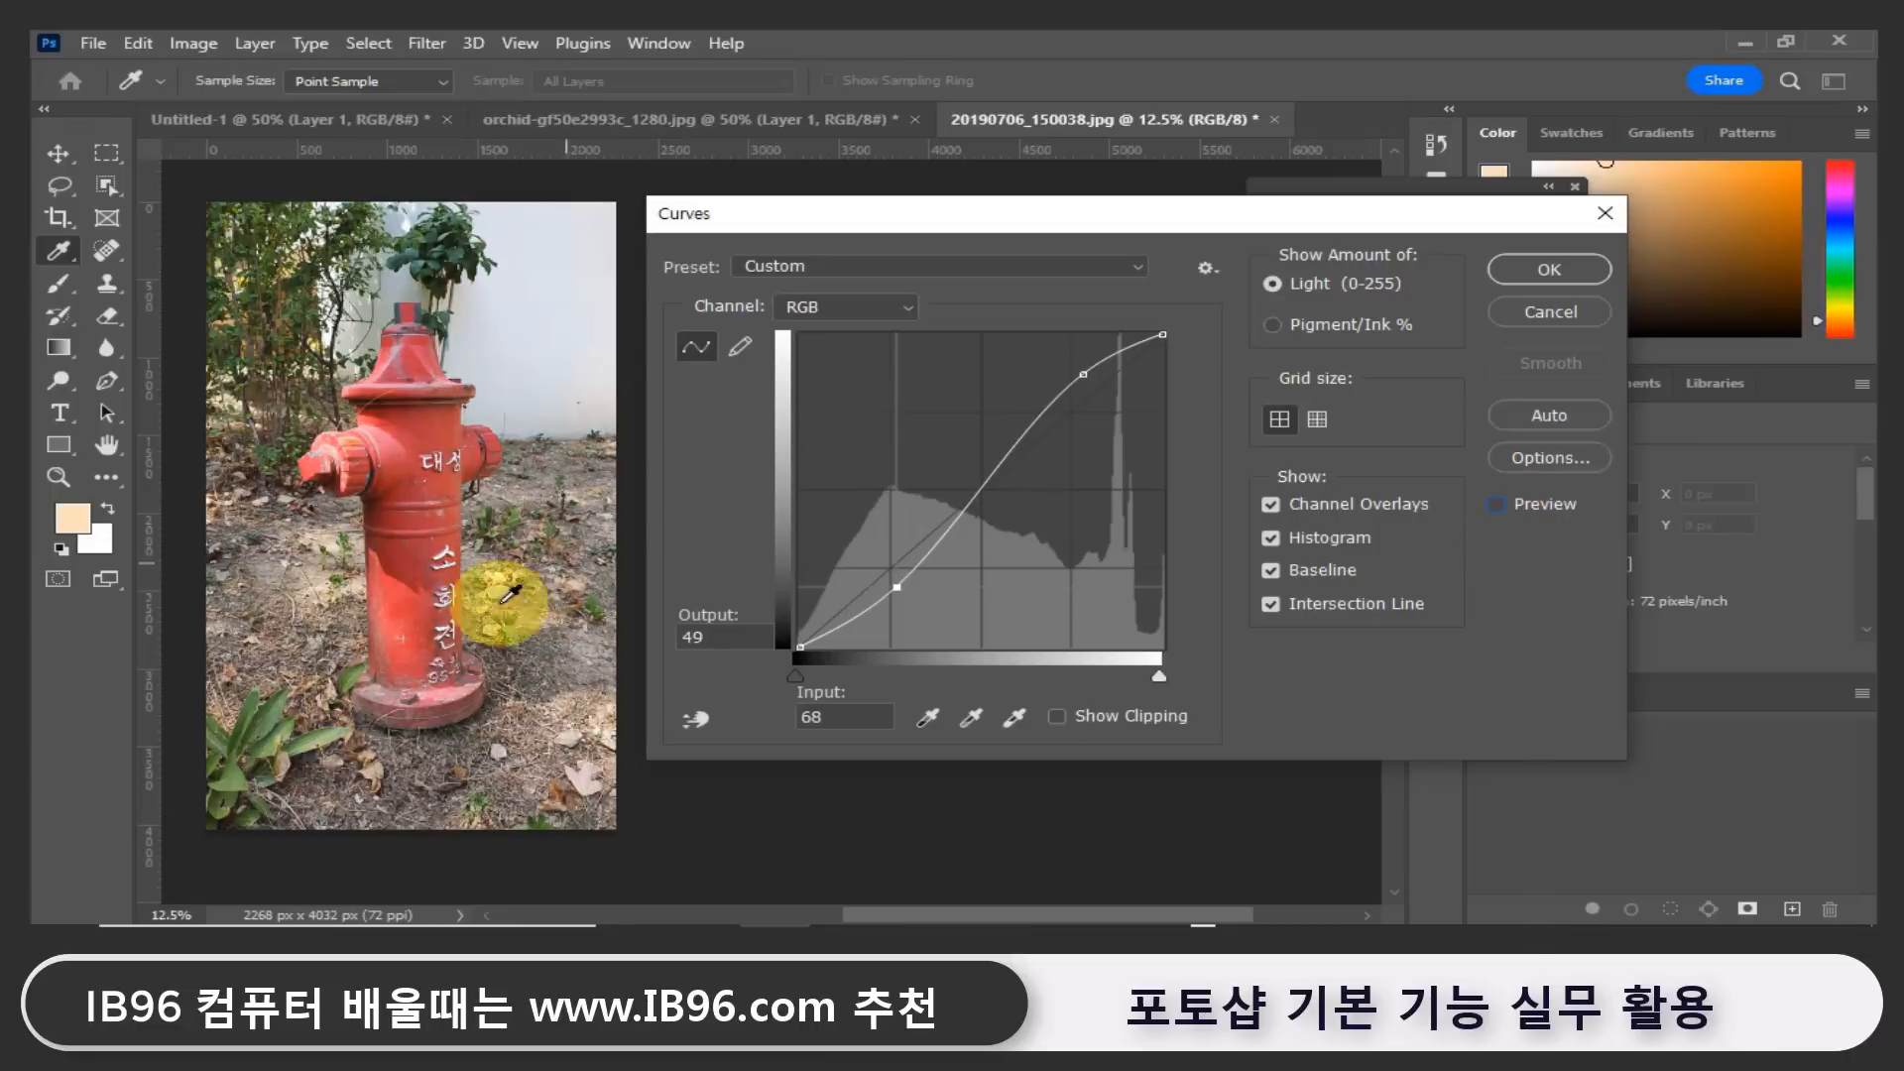
click(1495, 508)
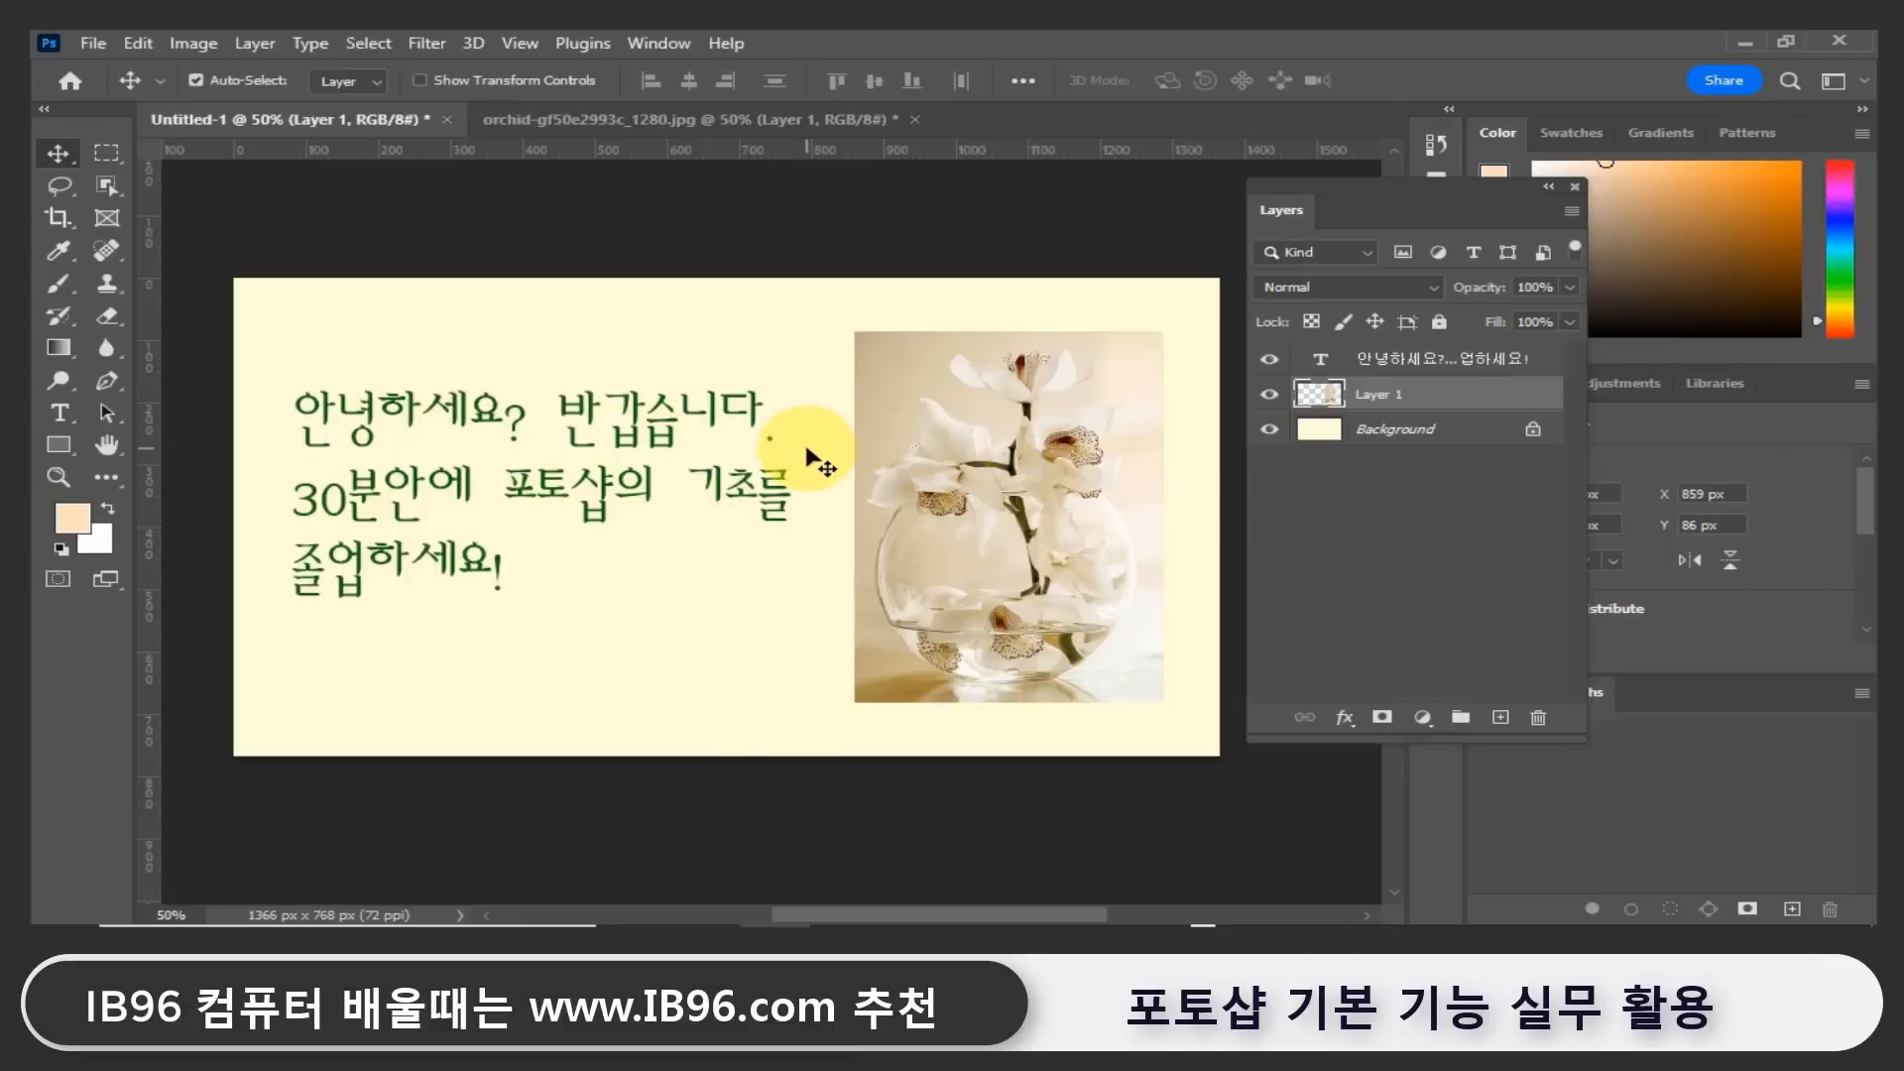
Start saving the greeting composition on the computer and review the available file formats, keeping the Photoshop format.
click(93, 44)
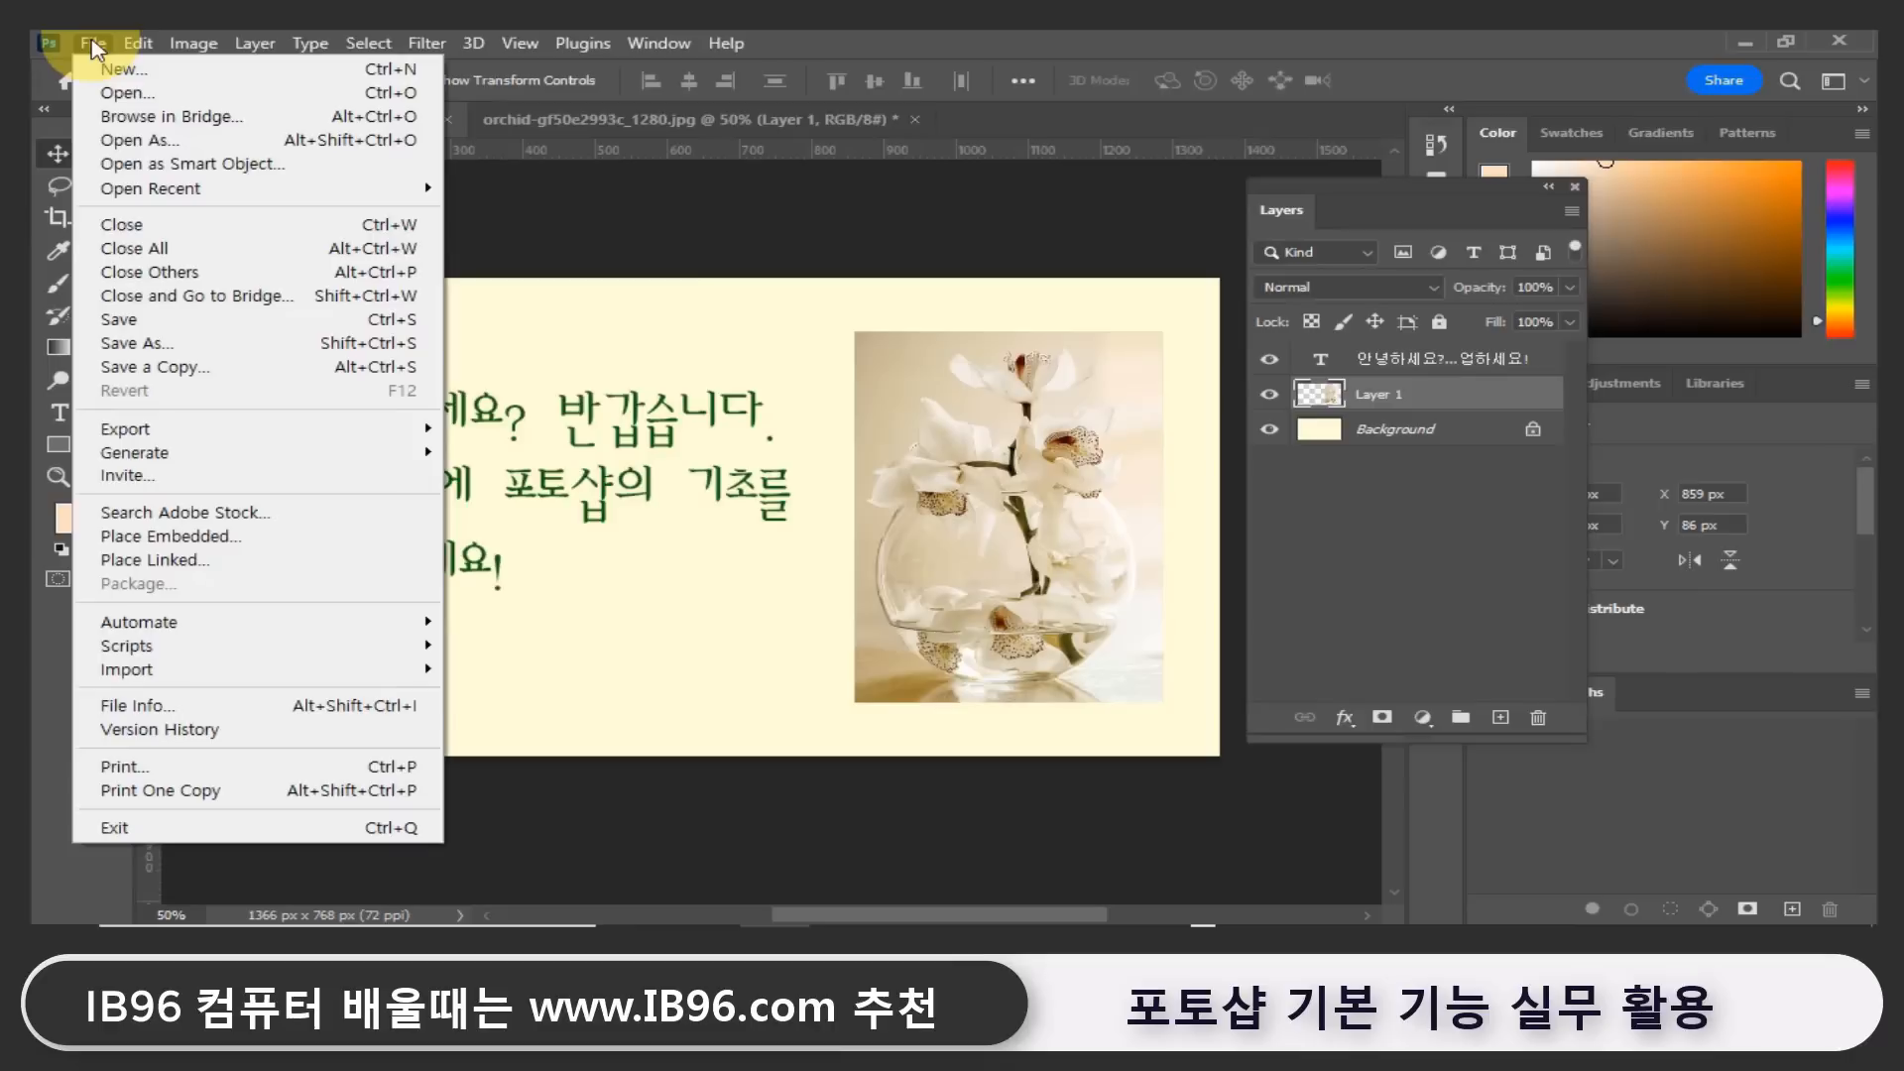
click(165, 331)
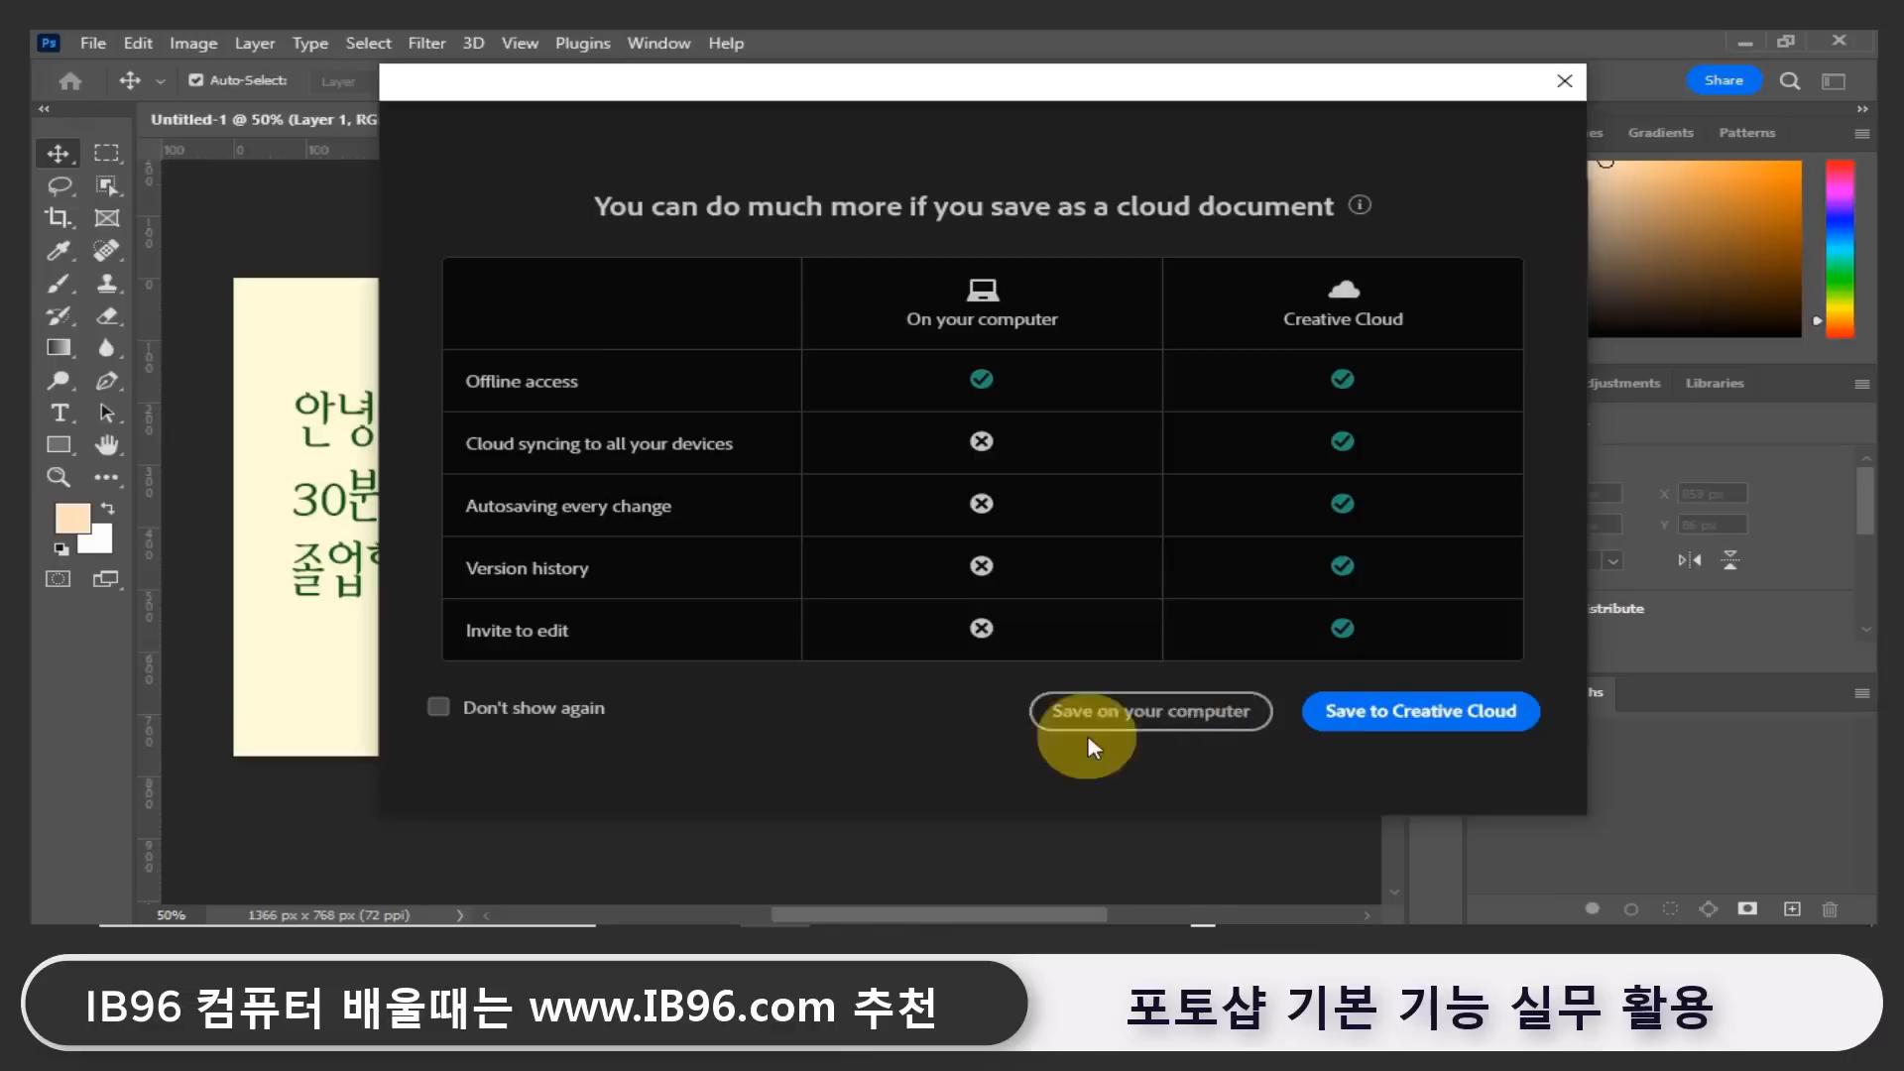
click(1201, 721)
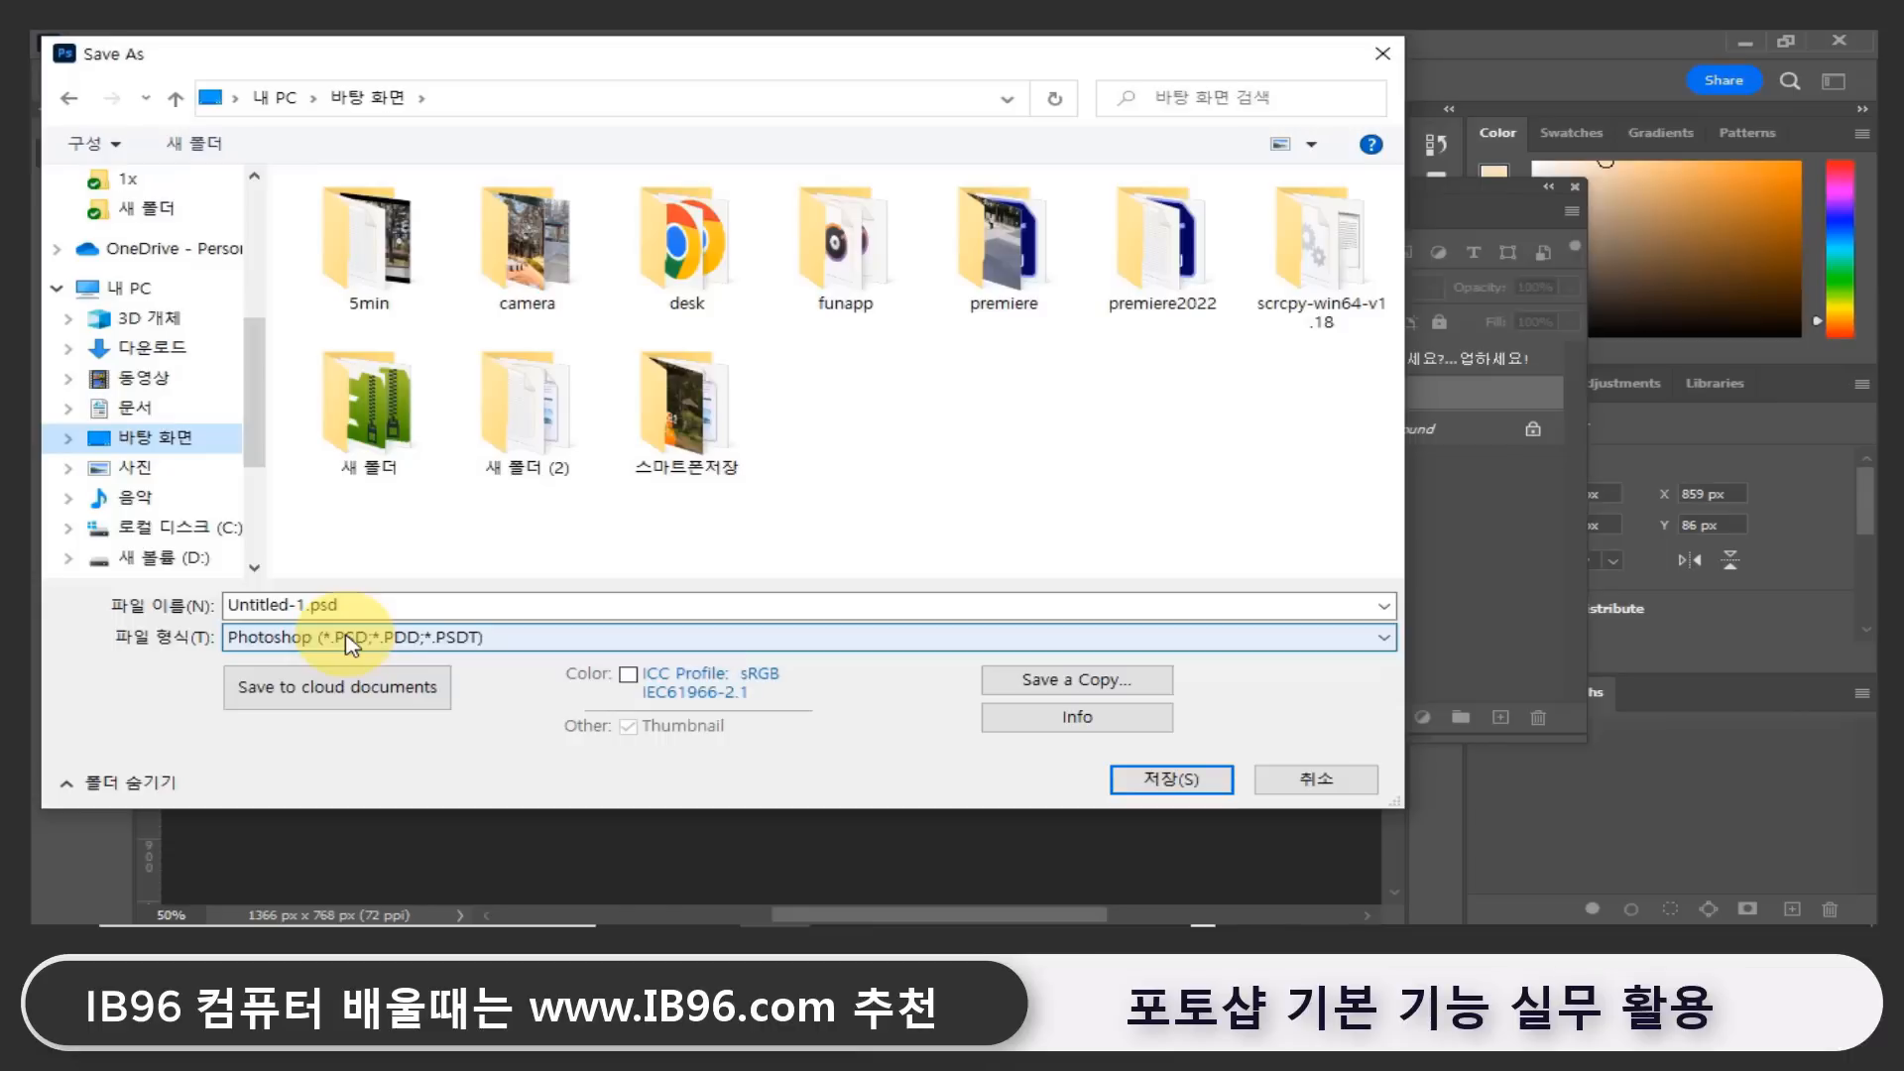
click(258, 605)
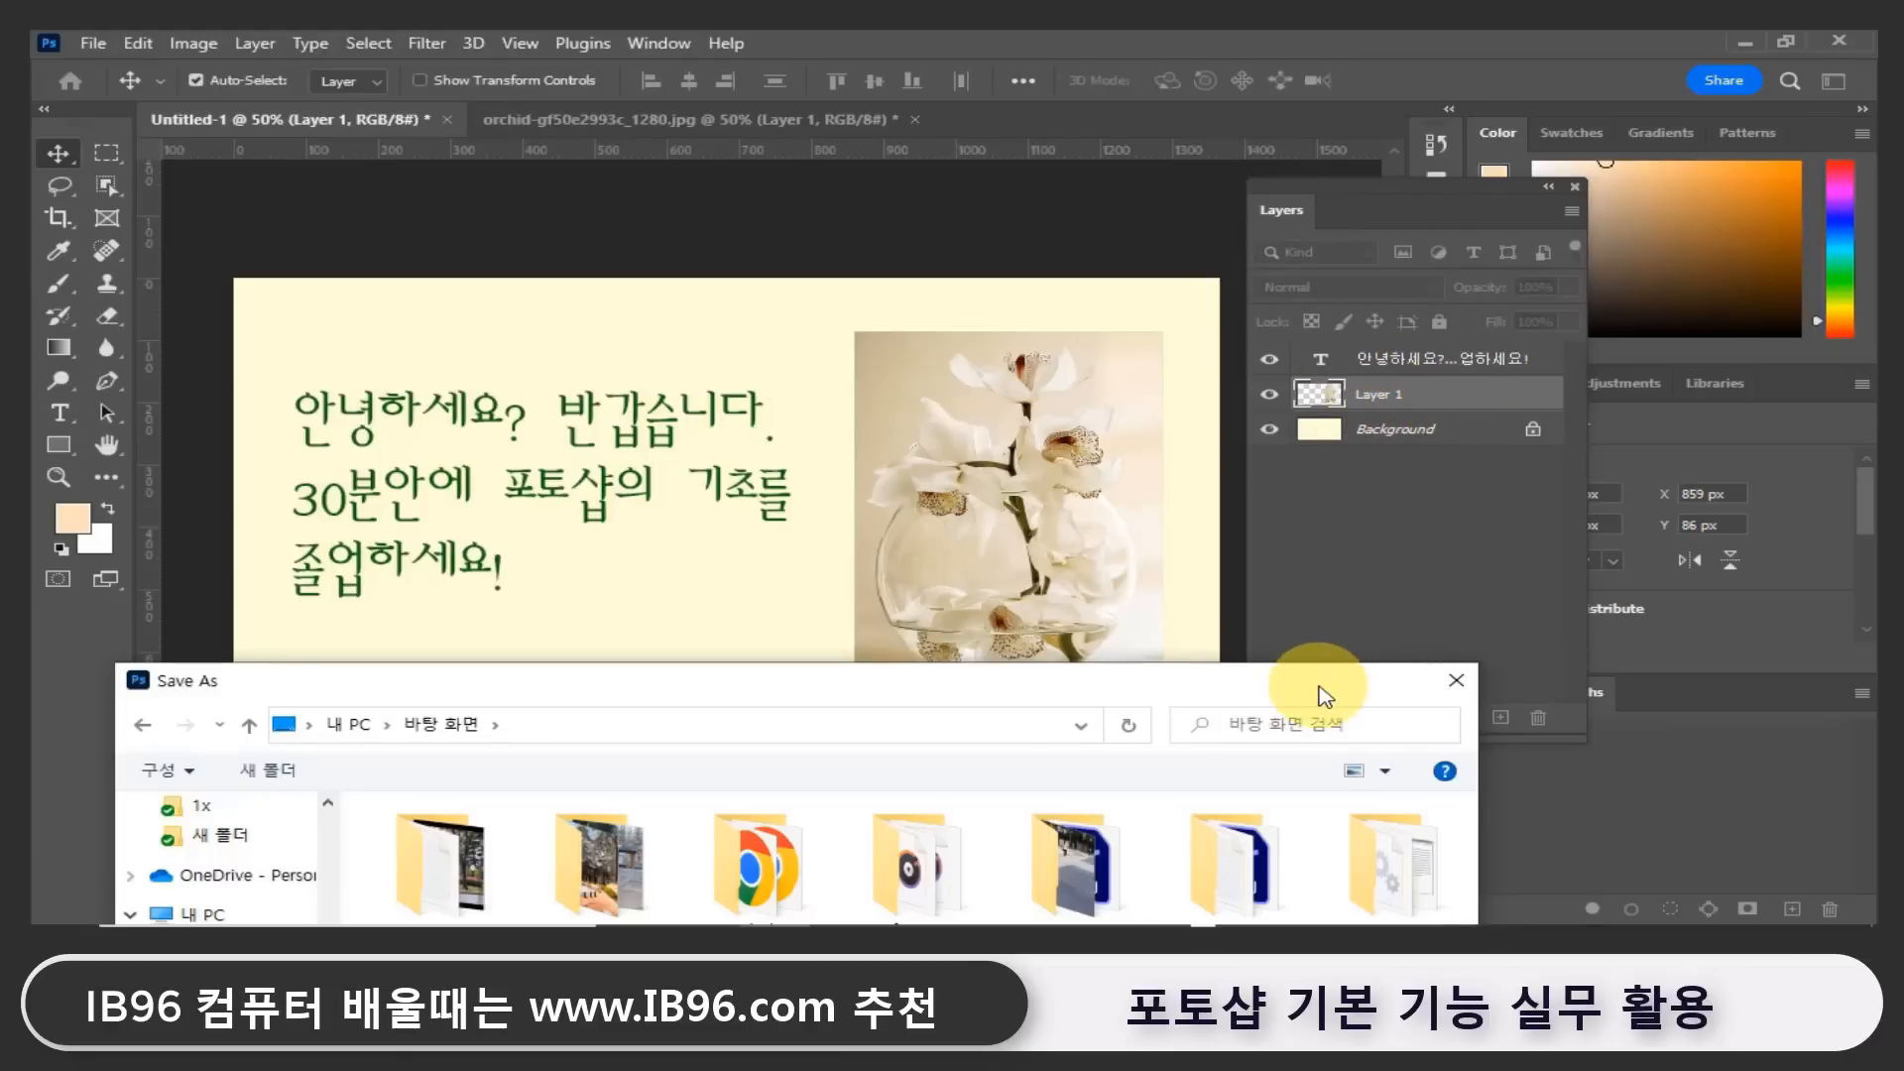
drag(1323, 697, 1368, 88)
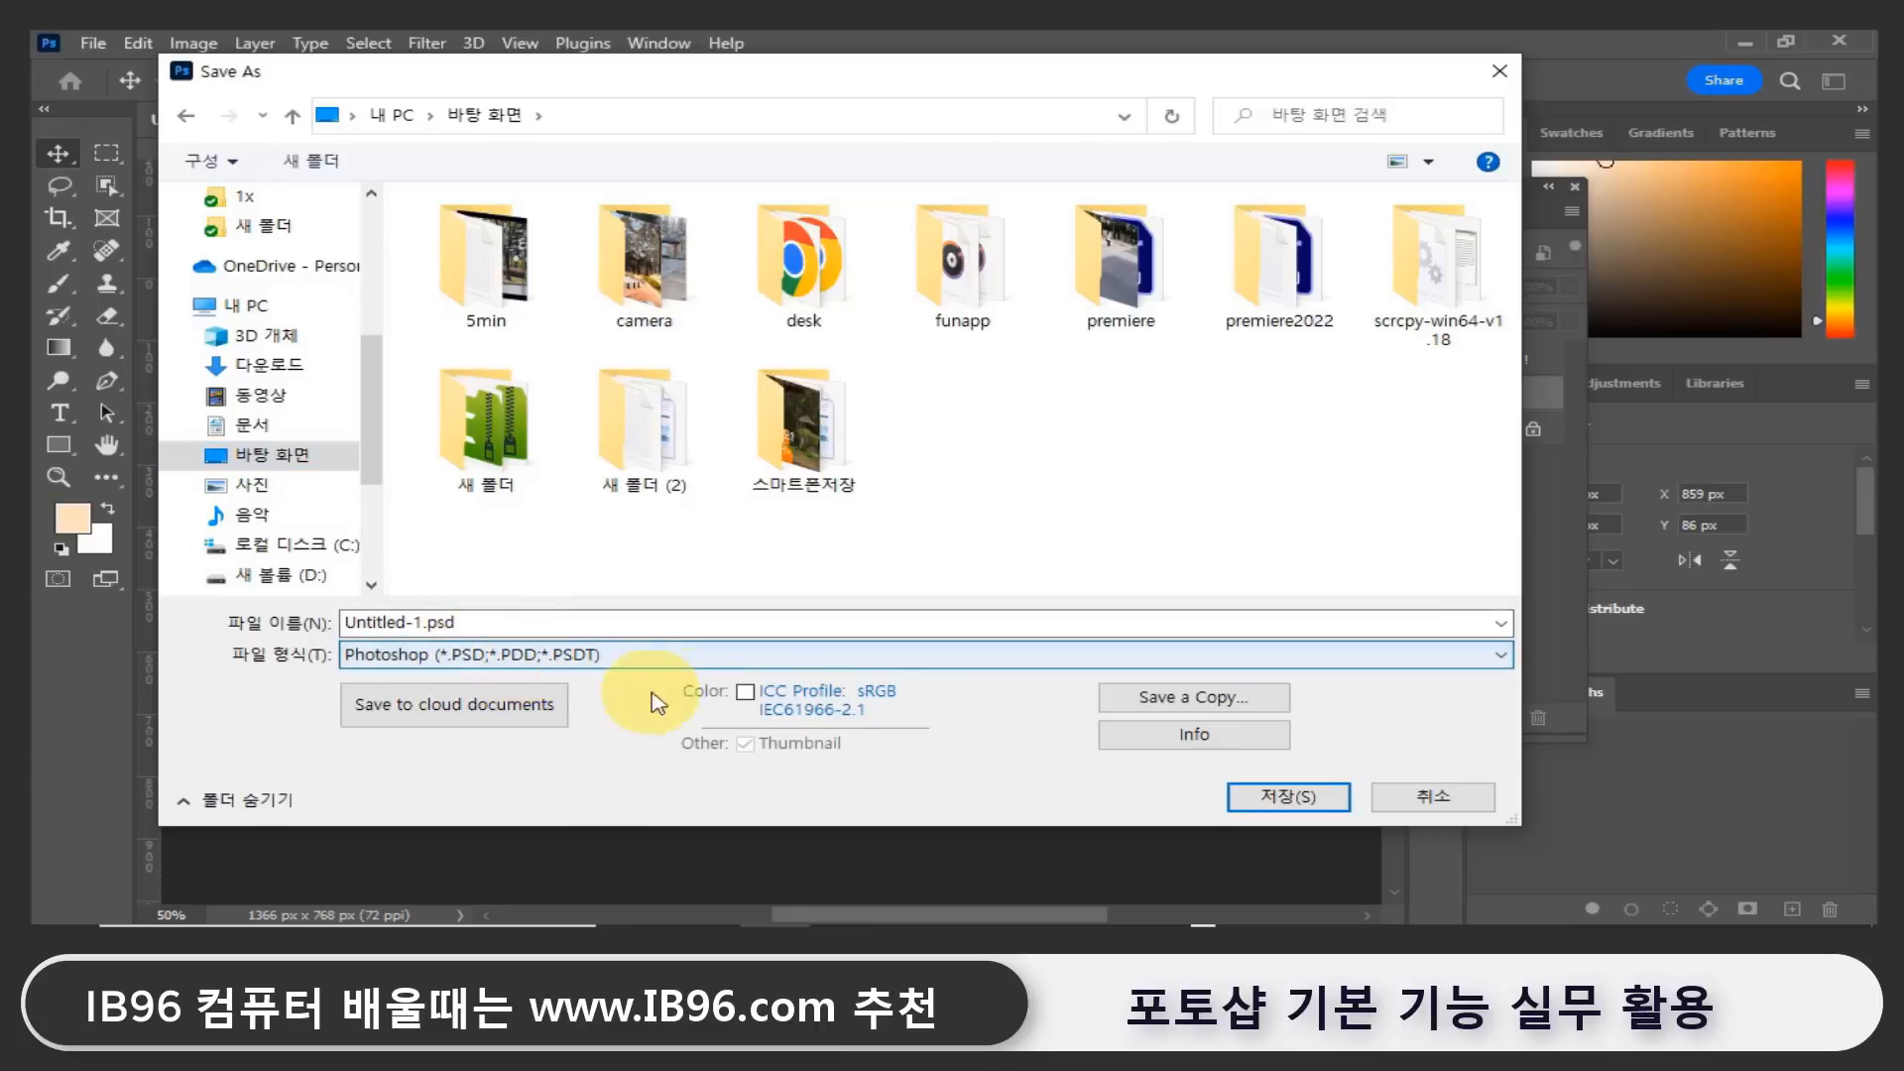
click(565, 655)
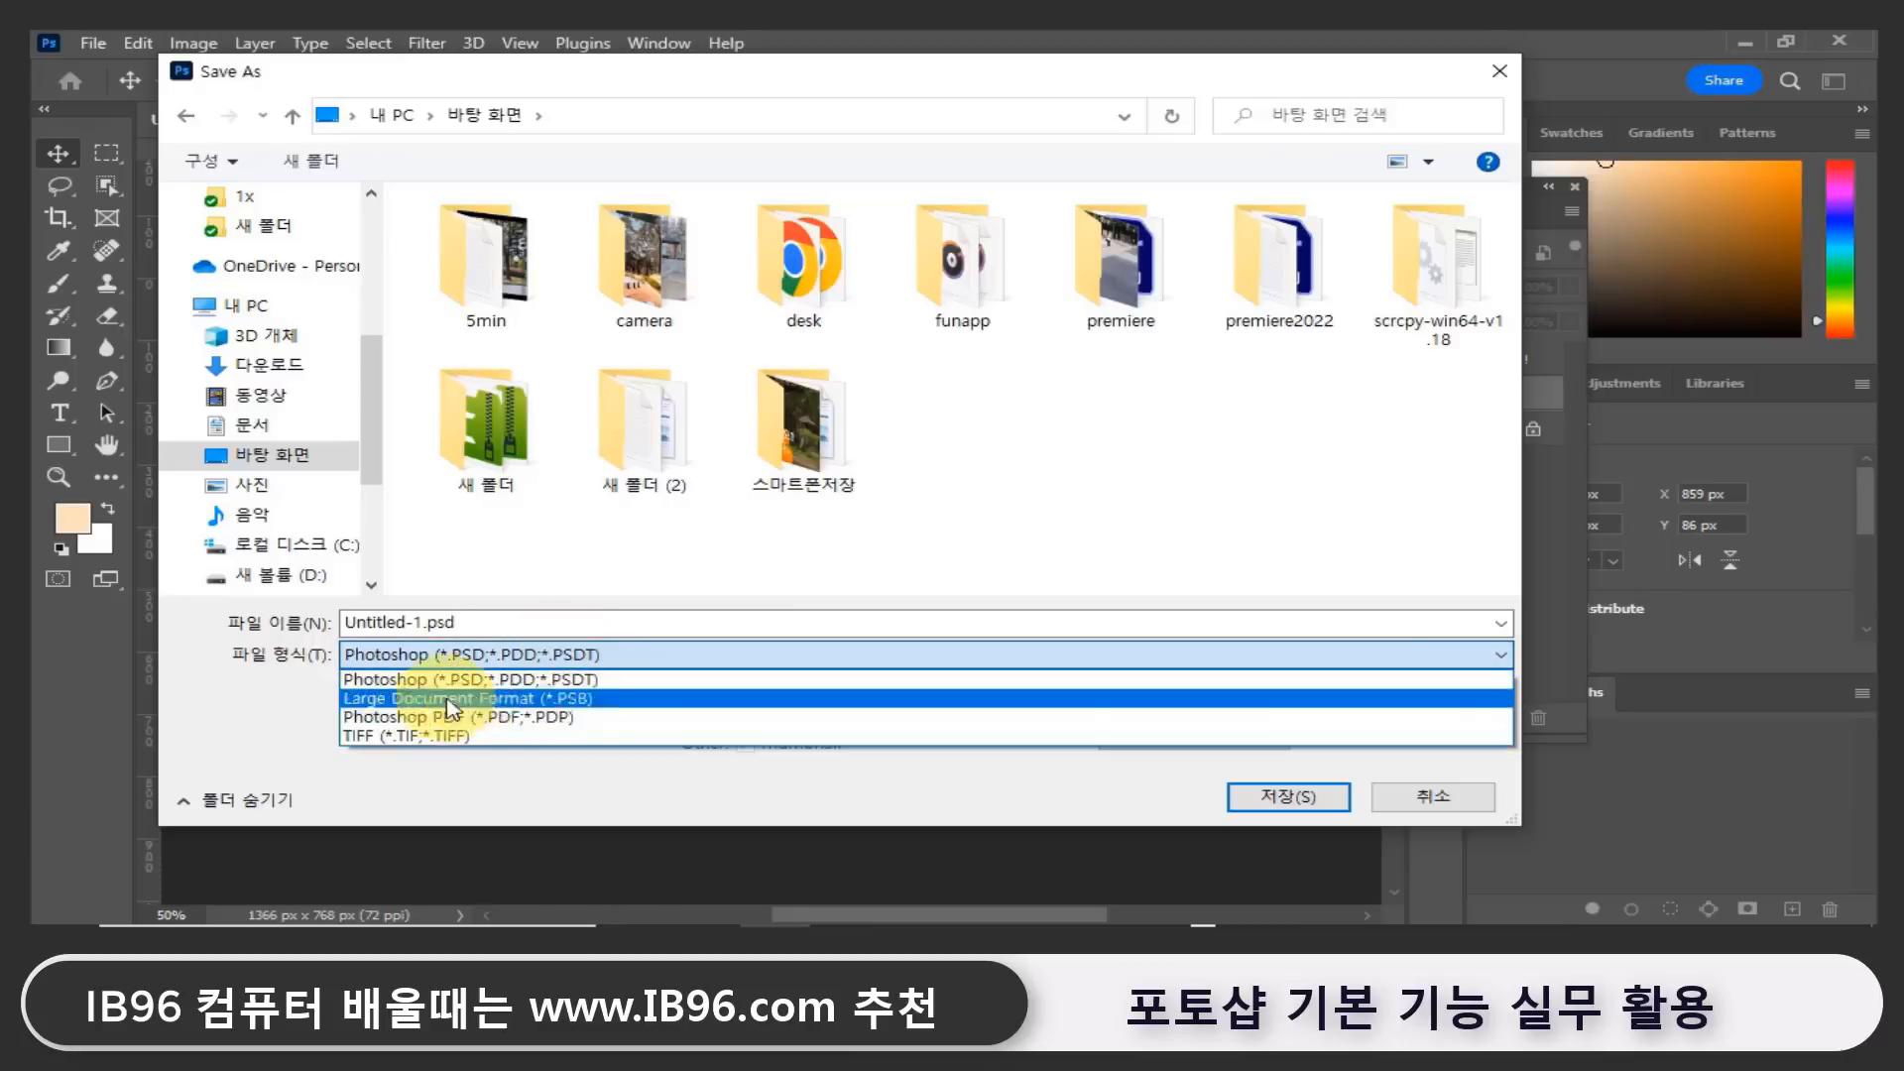
click(638, 780)
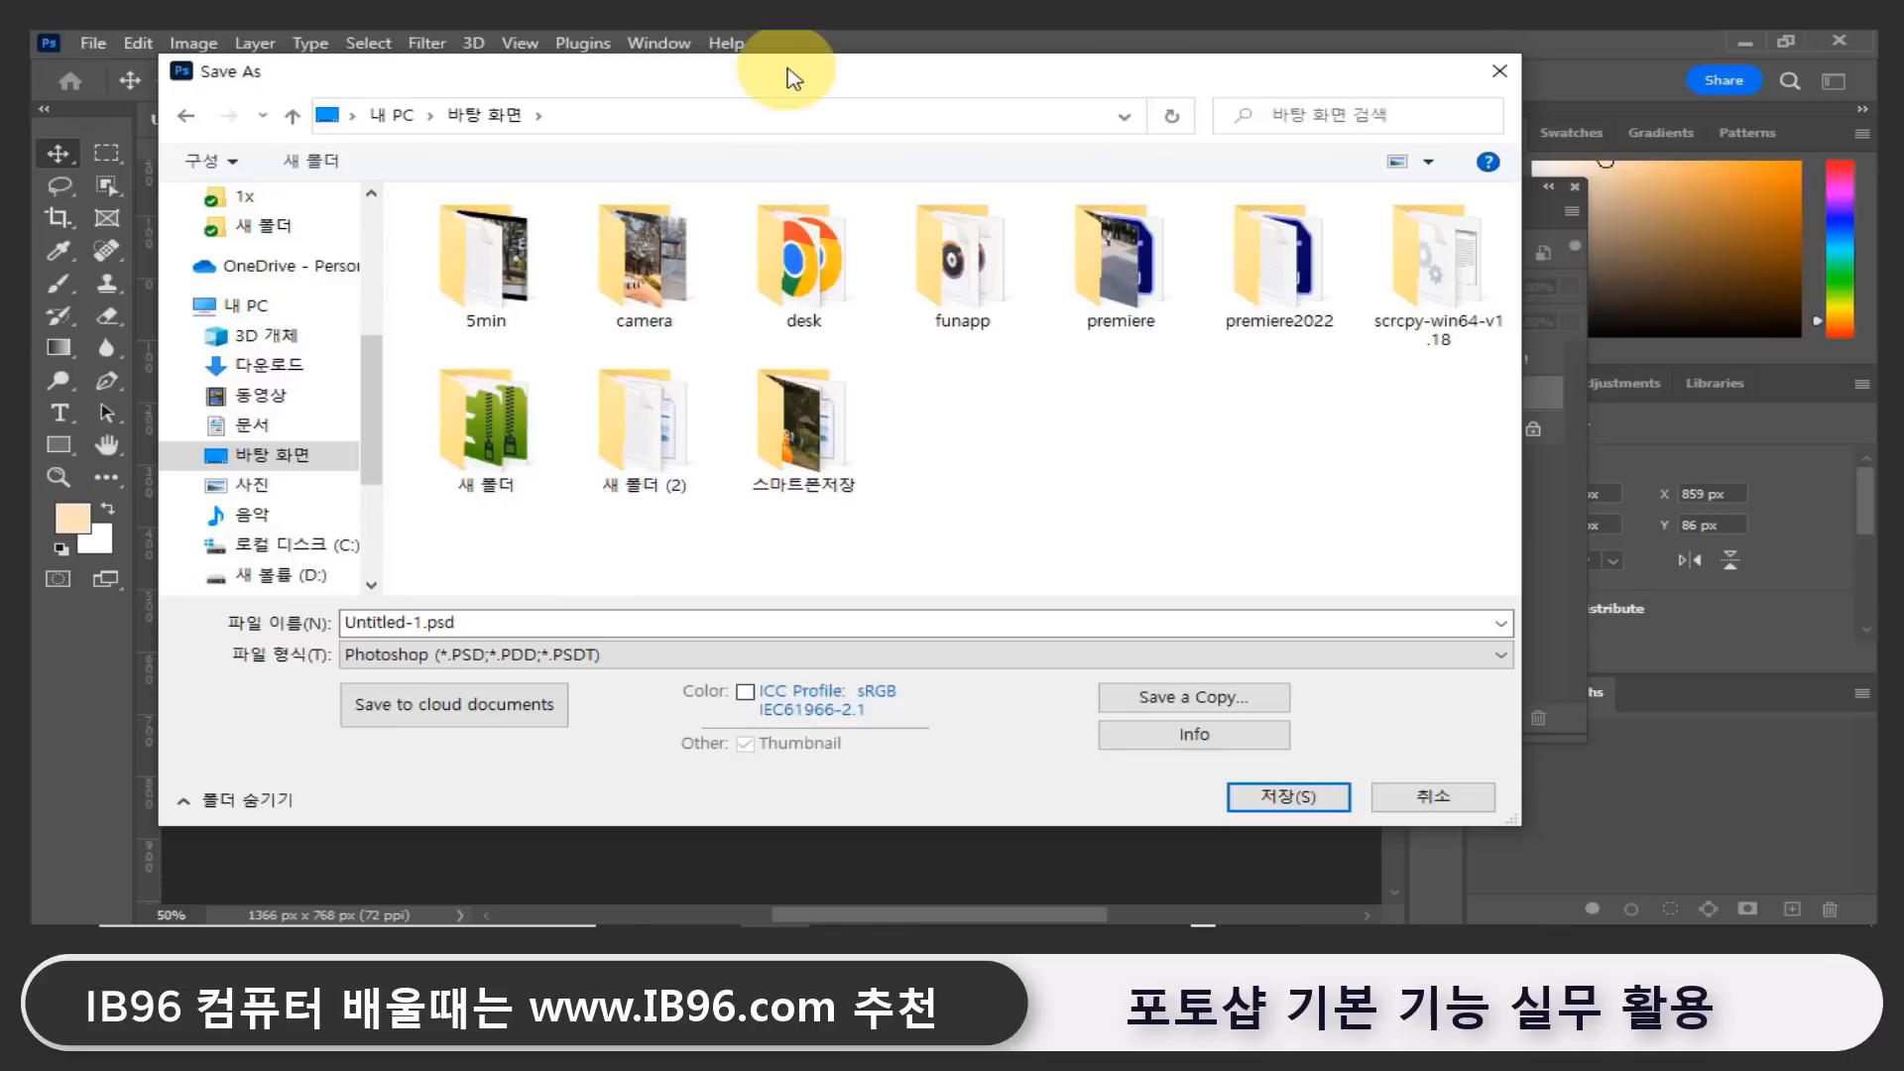
drag(793, 79, 894, 795)
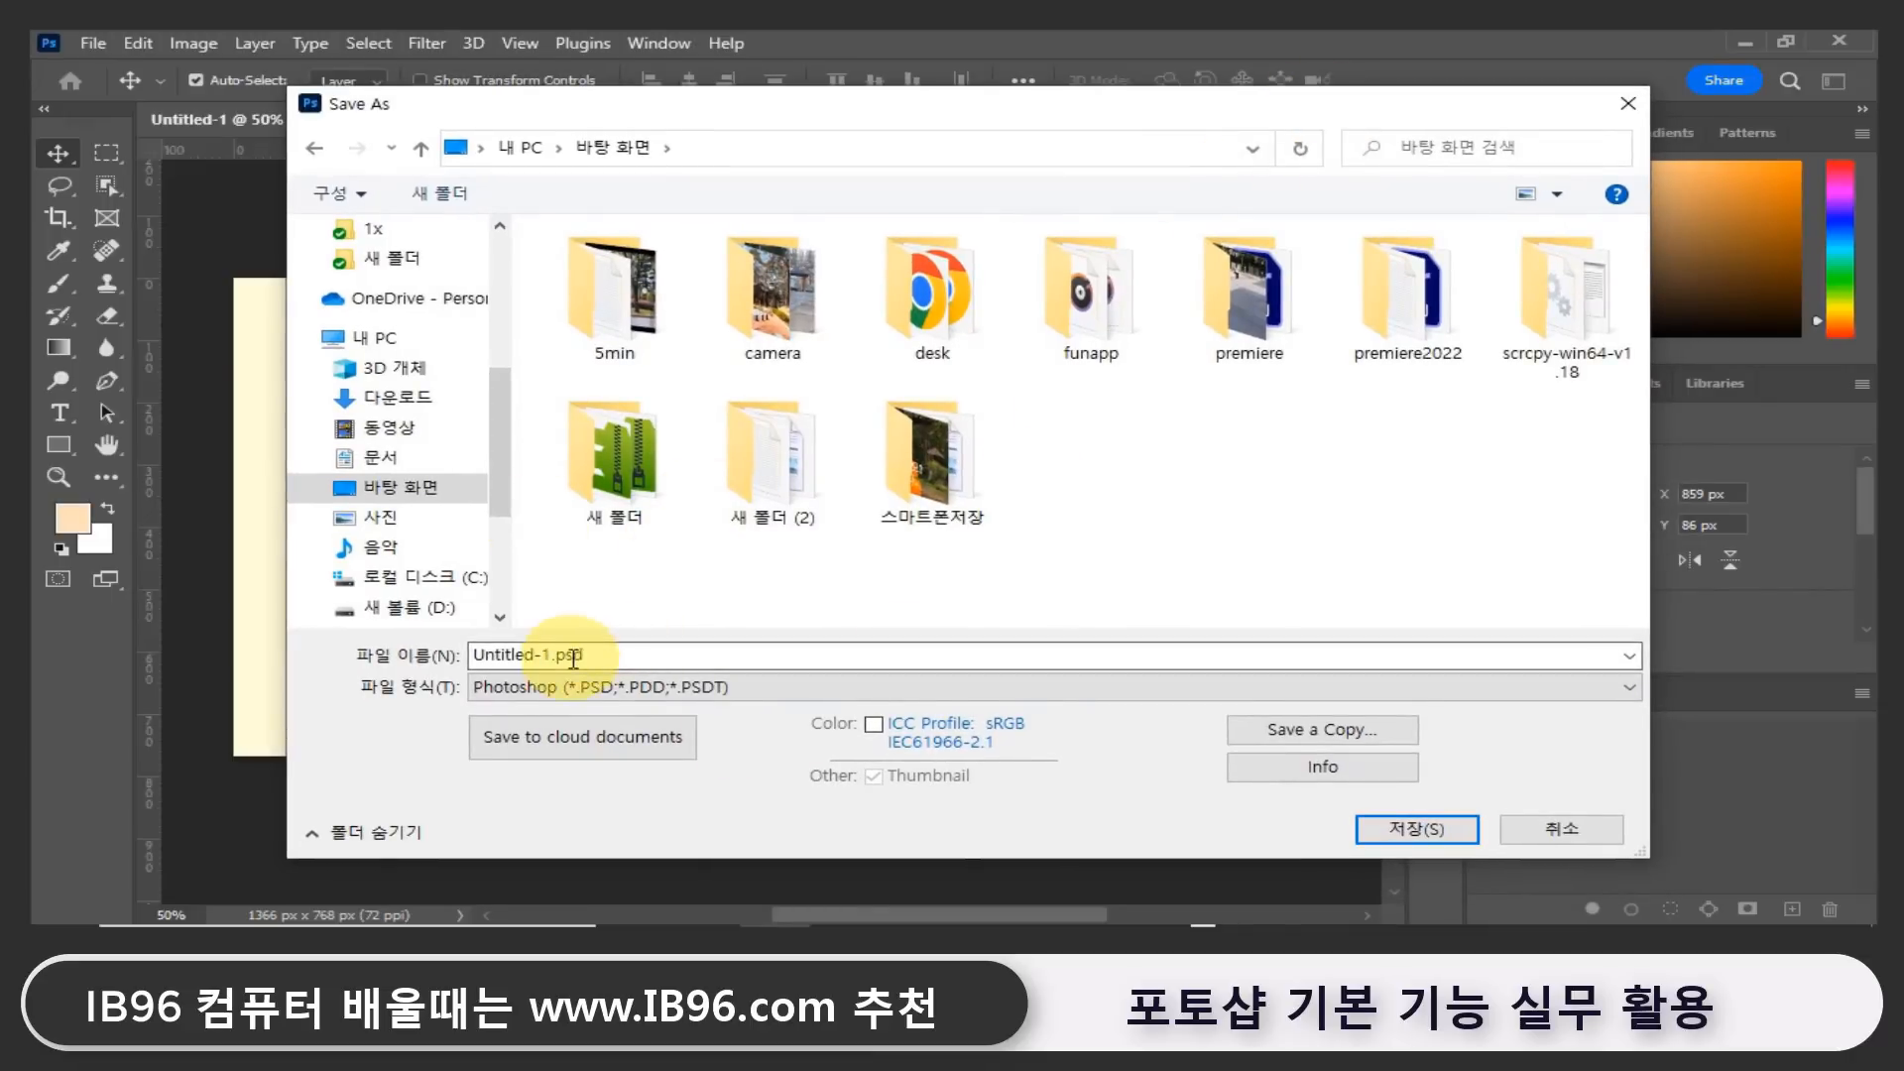
Name the file test.psd and save it to the desktop with Maximize Compatibility on.
double_click(551, 651)
key(BackSpace)
text(test.psd)
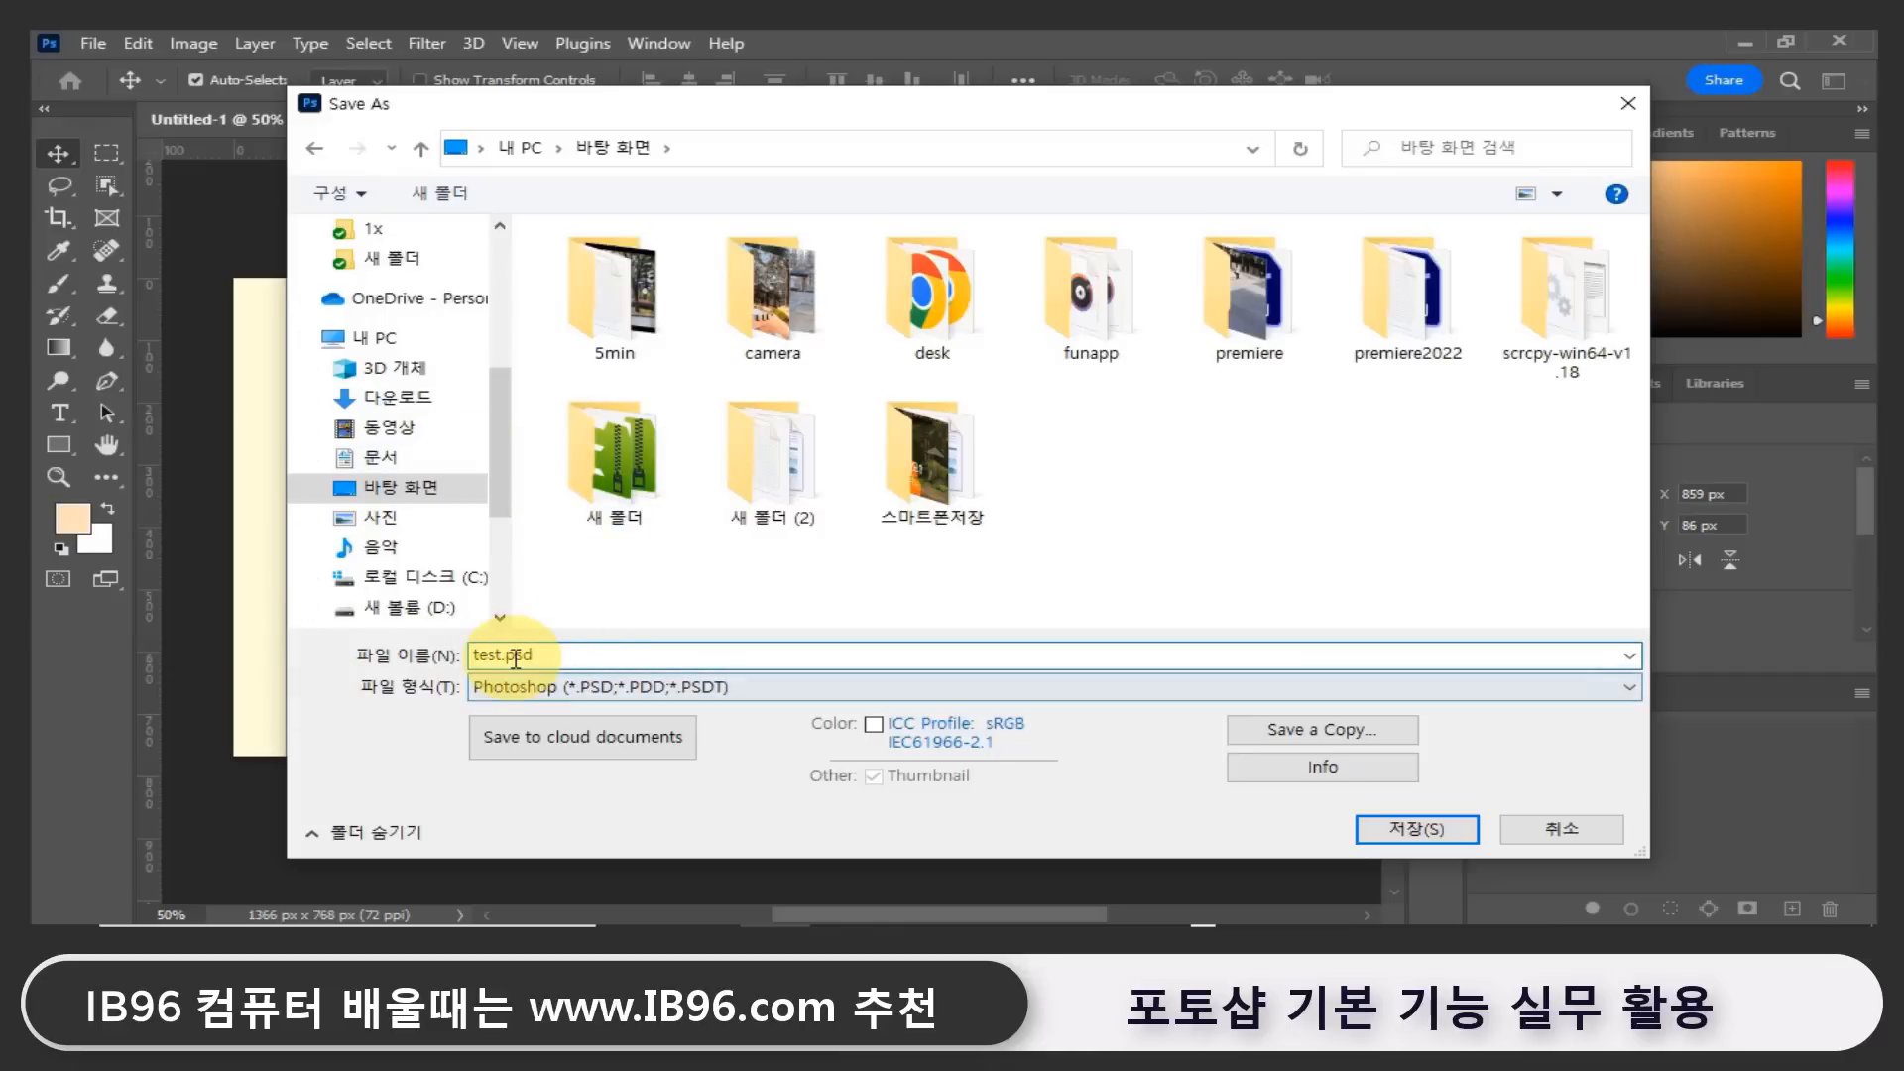
click(1439, 833)
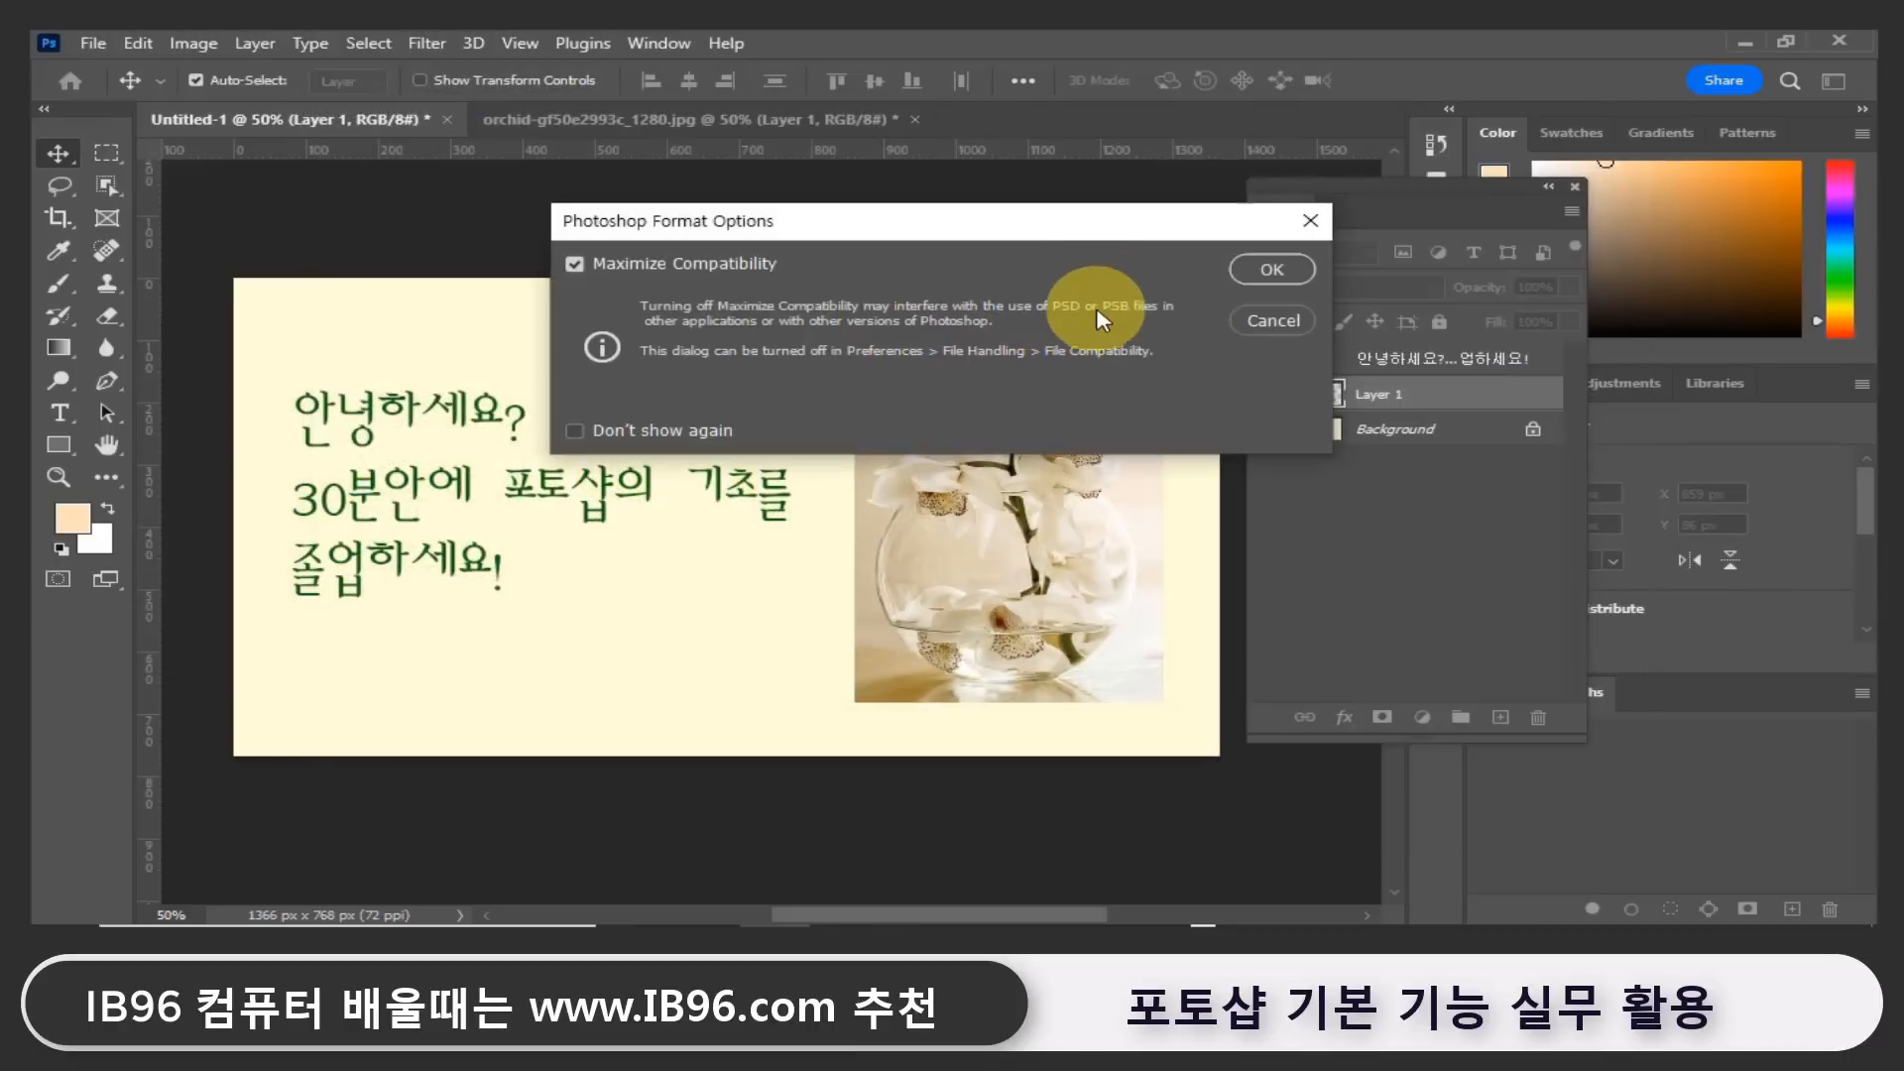
click(1259, 268)
Close the orchid-gf50e2993c_1280.jpg document without saving its changes.
click(884, 119)
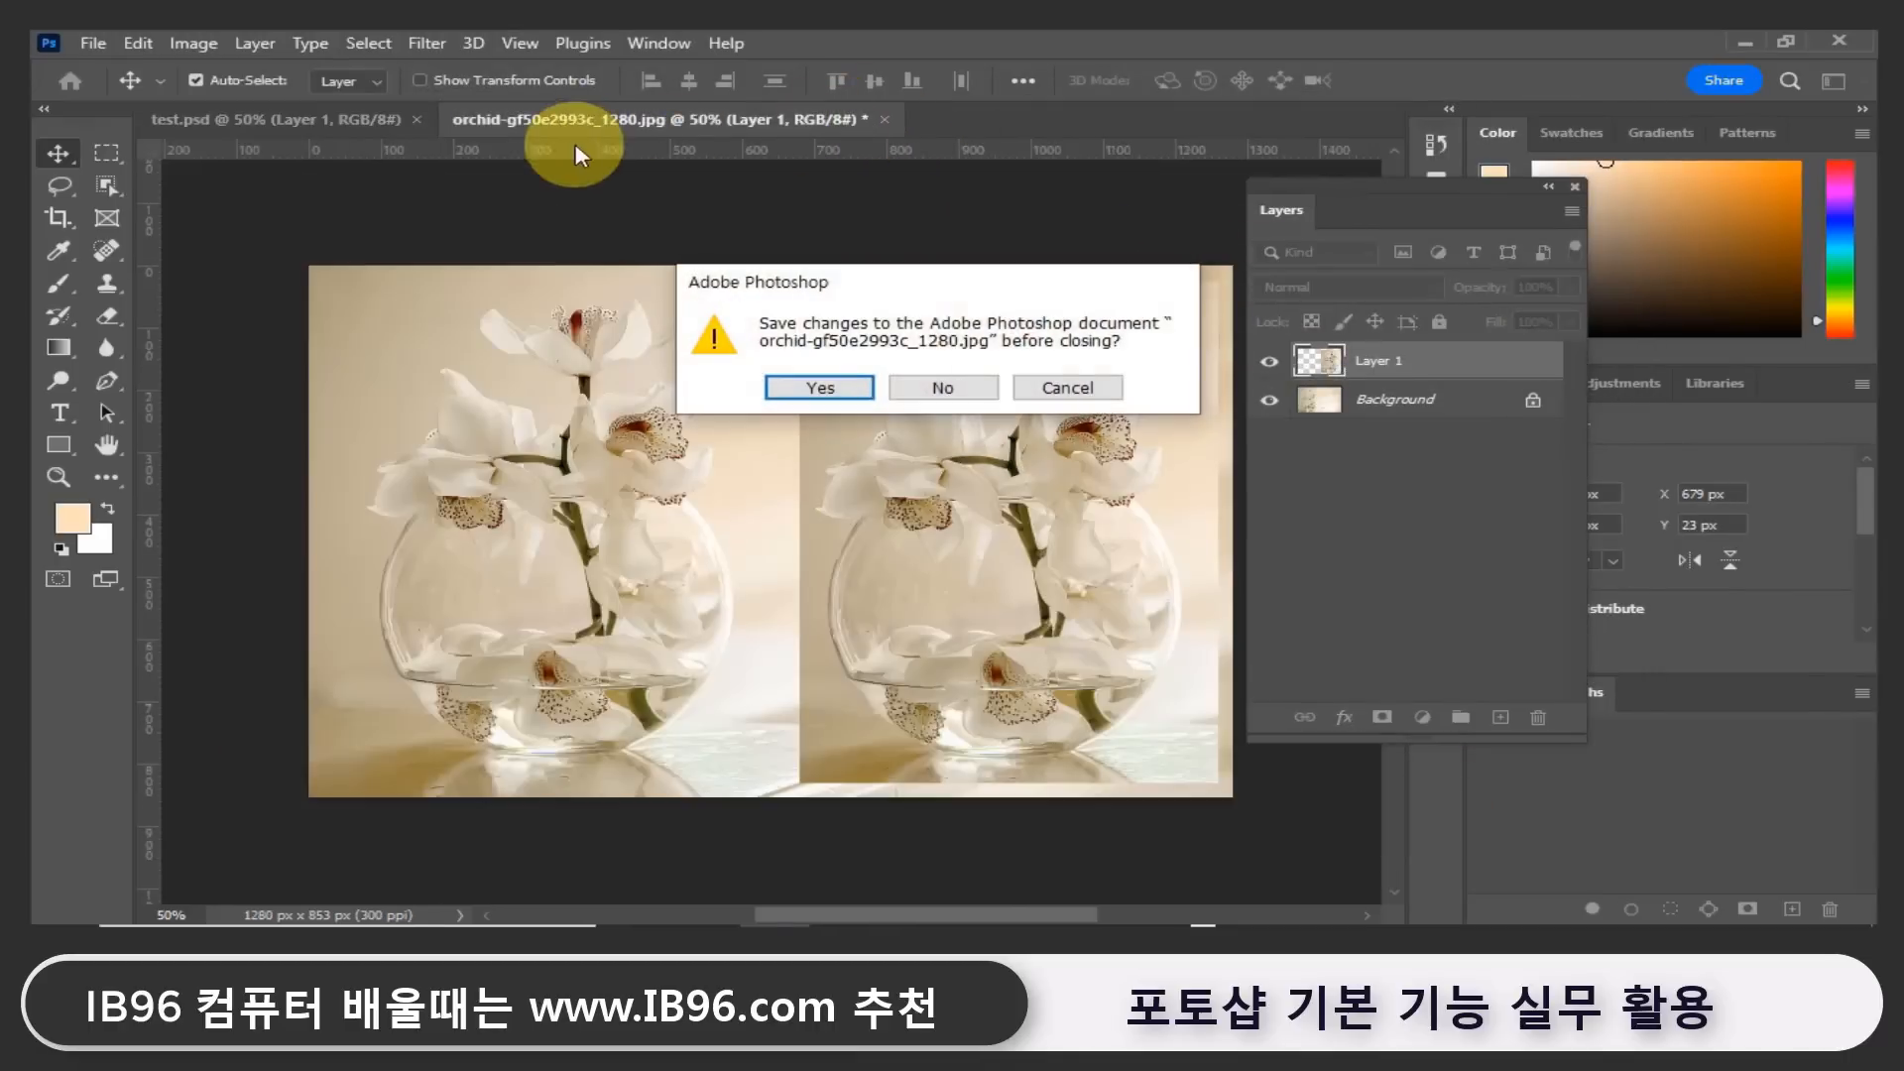
click(943, 388)
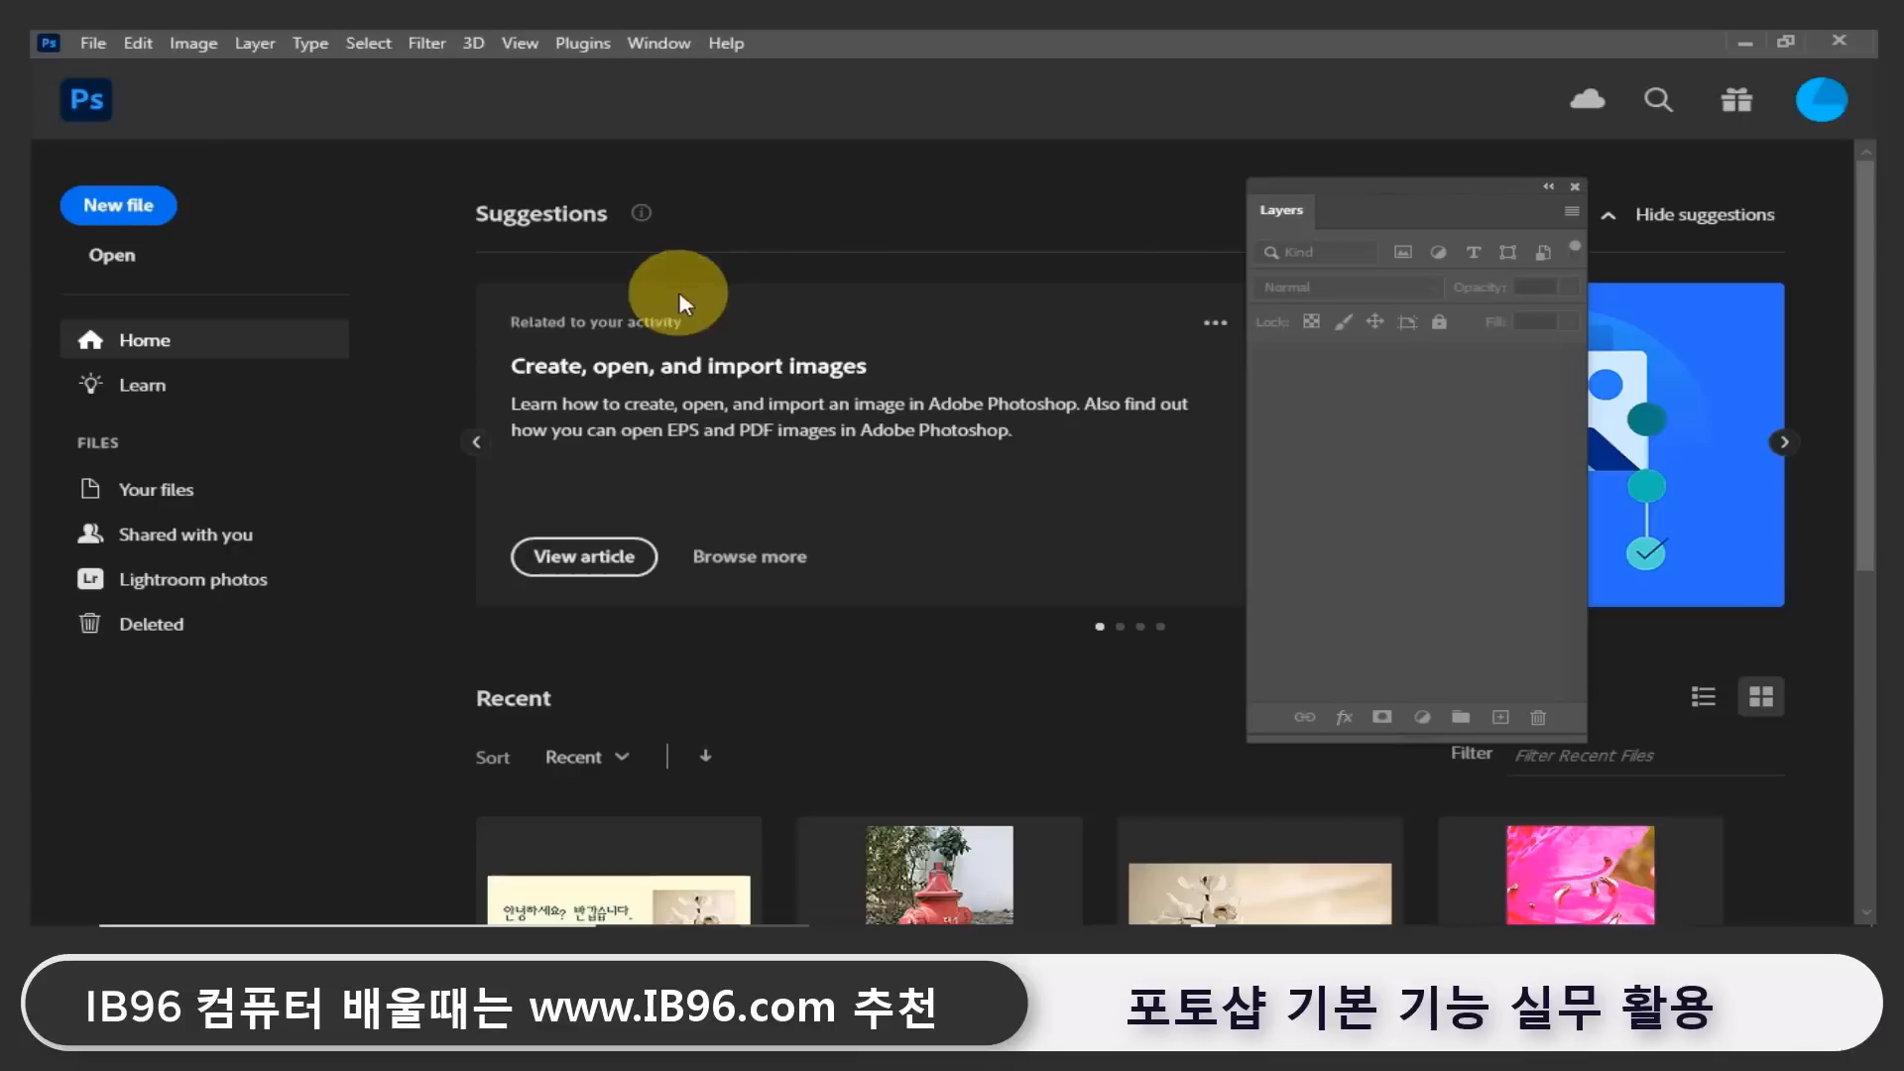
Open the saved test.psd file from the desktop.
click(120, 258)
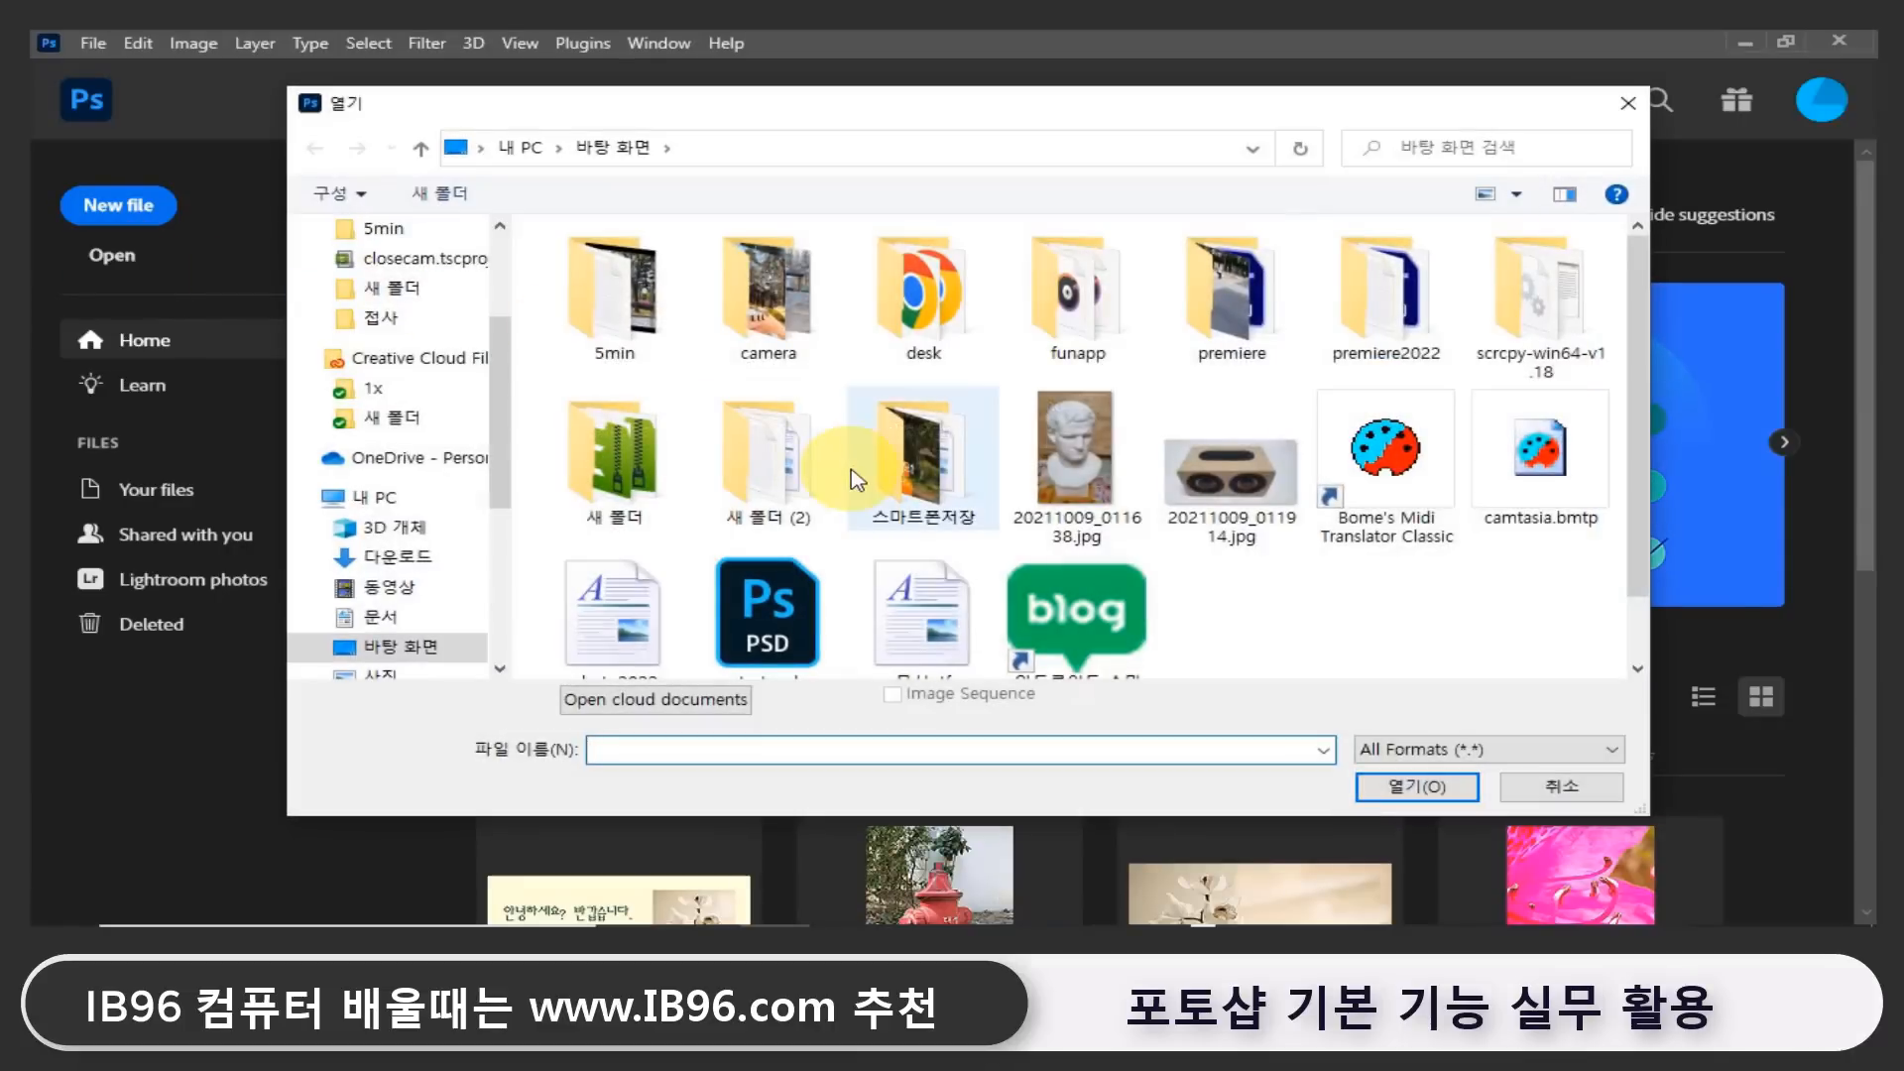
scroll(970, 544, down, 1)
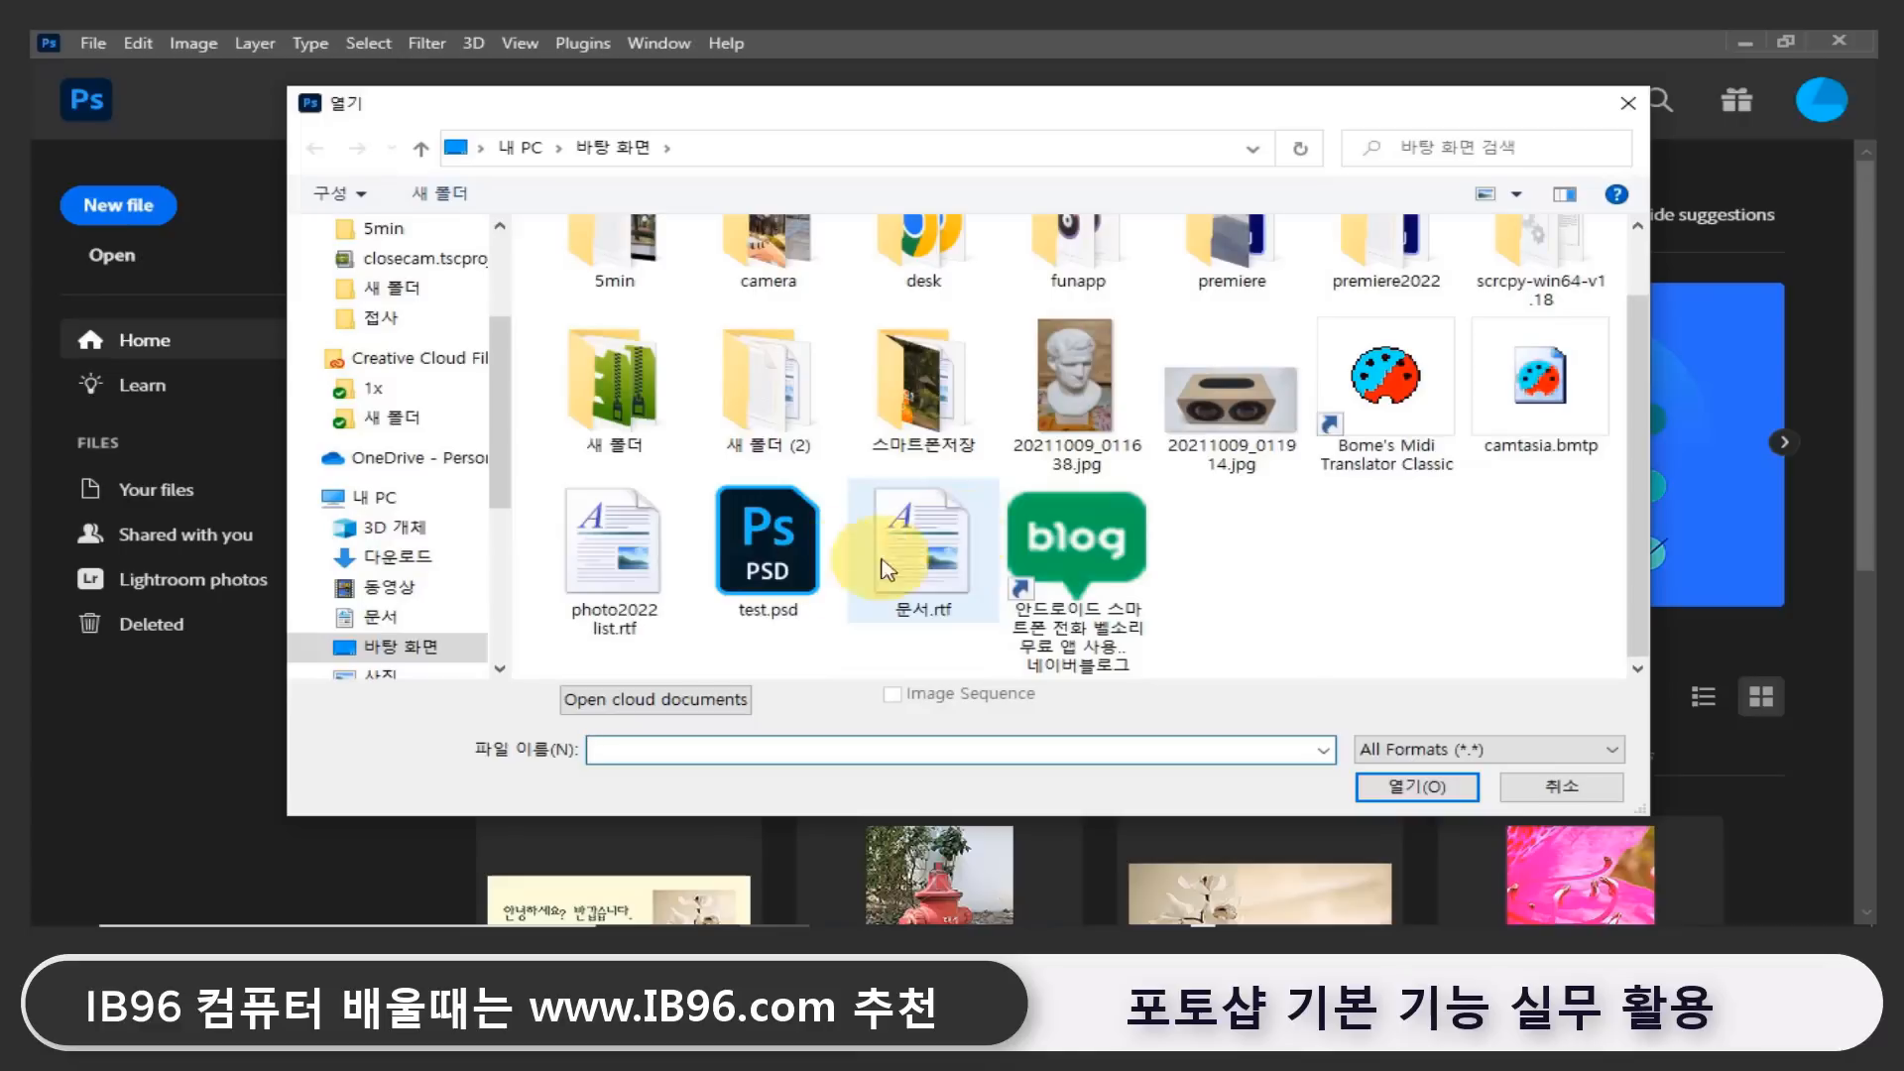
click(777, 574)
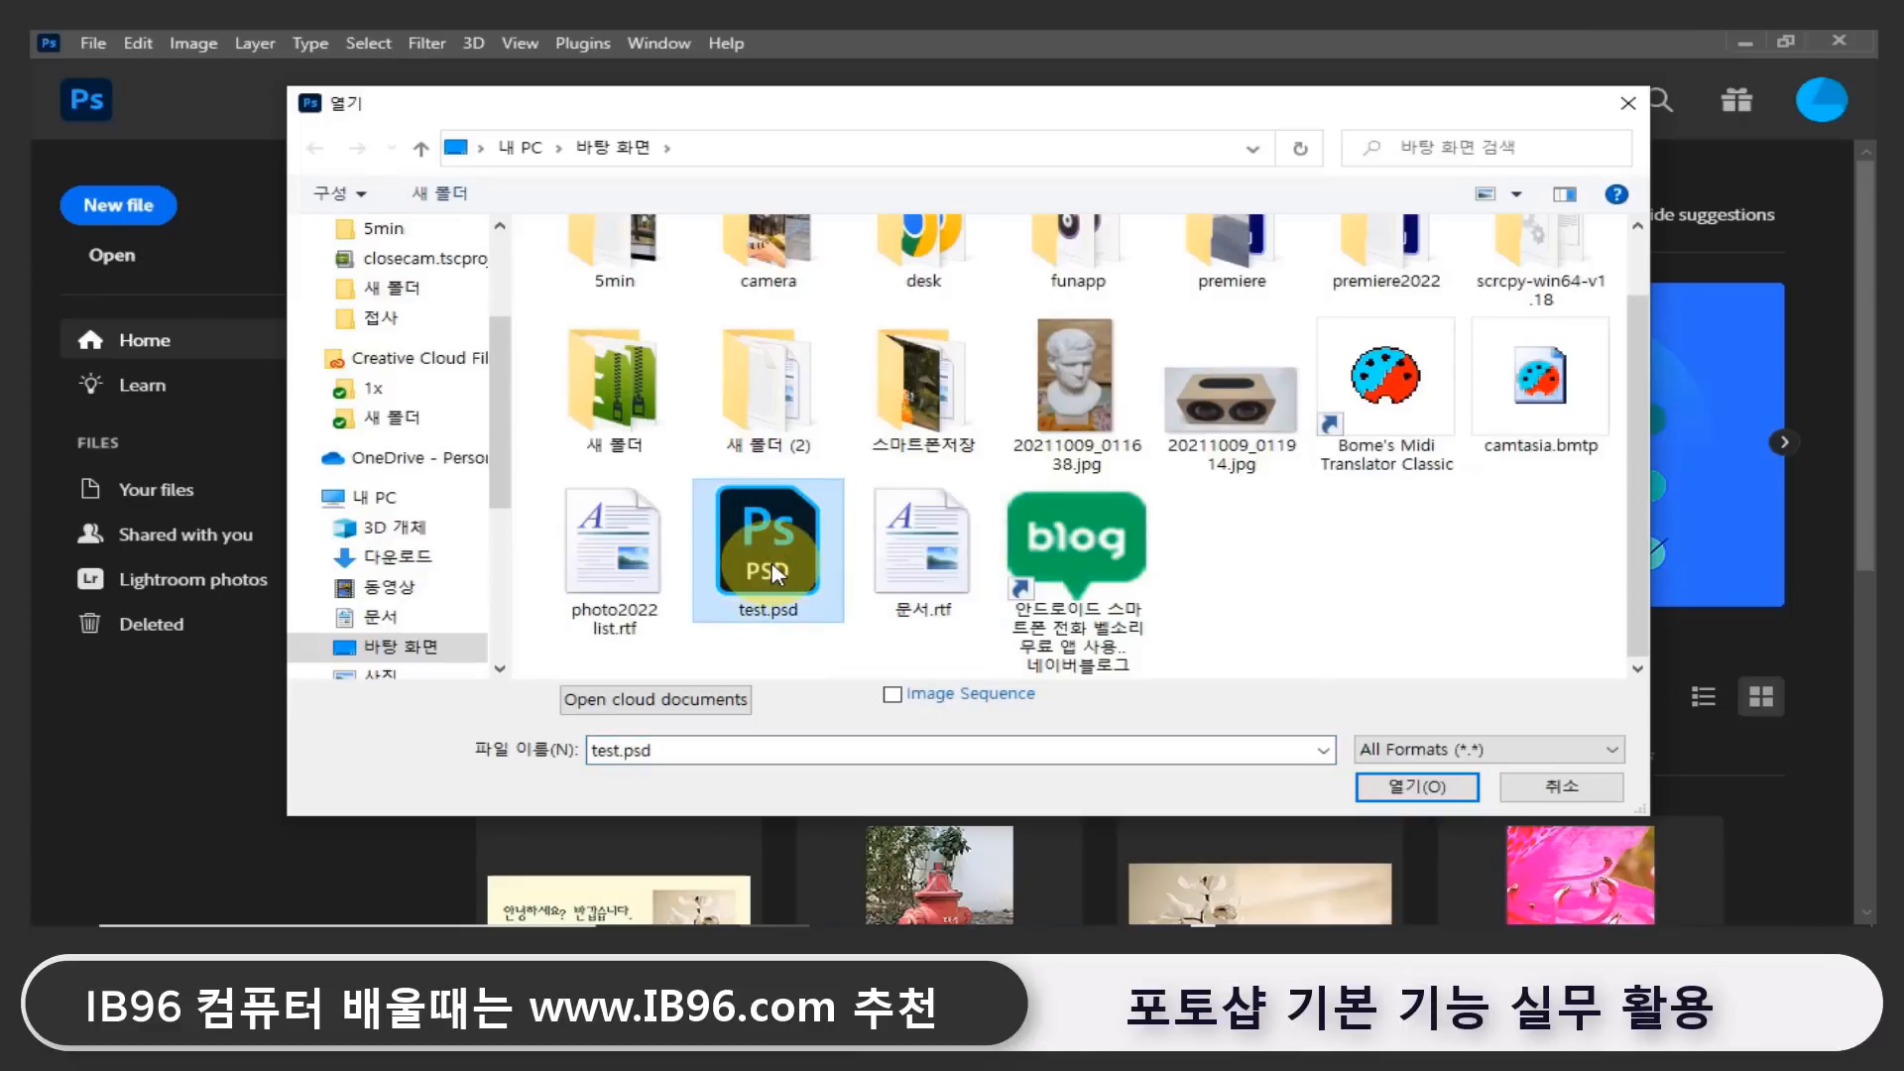
click(1424, 789)
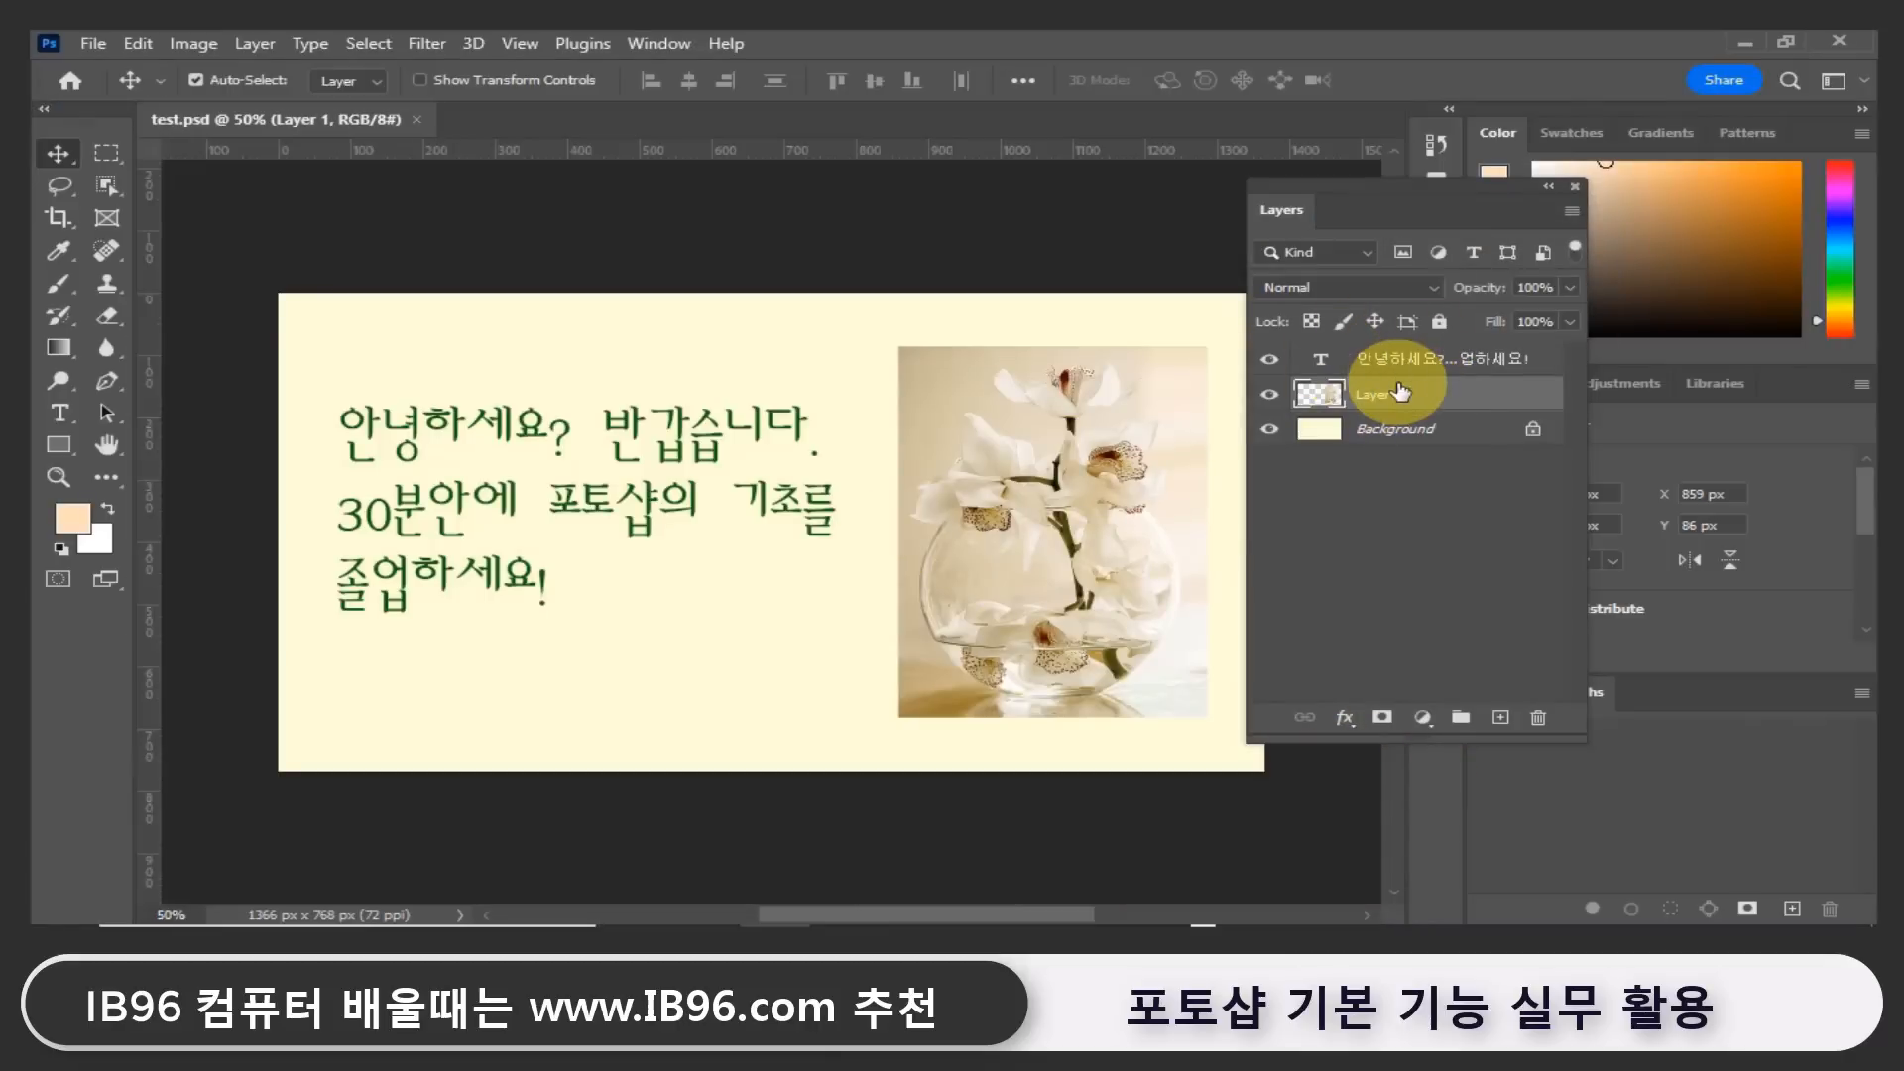
Move the green greeting text slightly down on the canvas and select the orchid picture's layer.
click(573, 504)
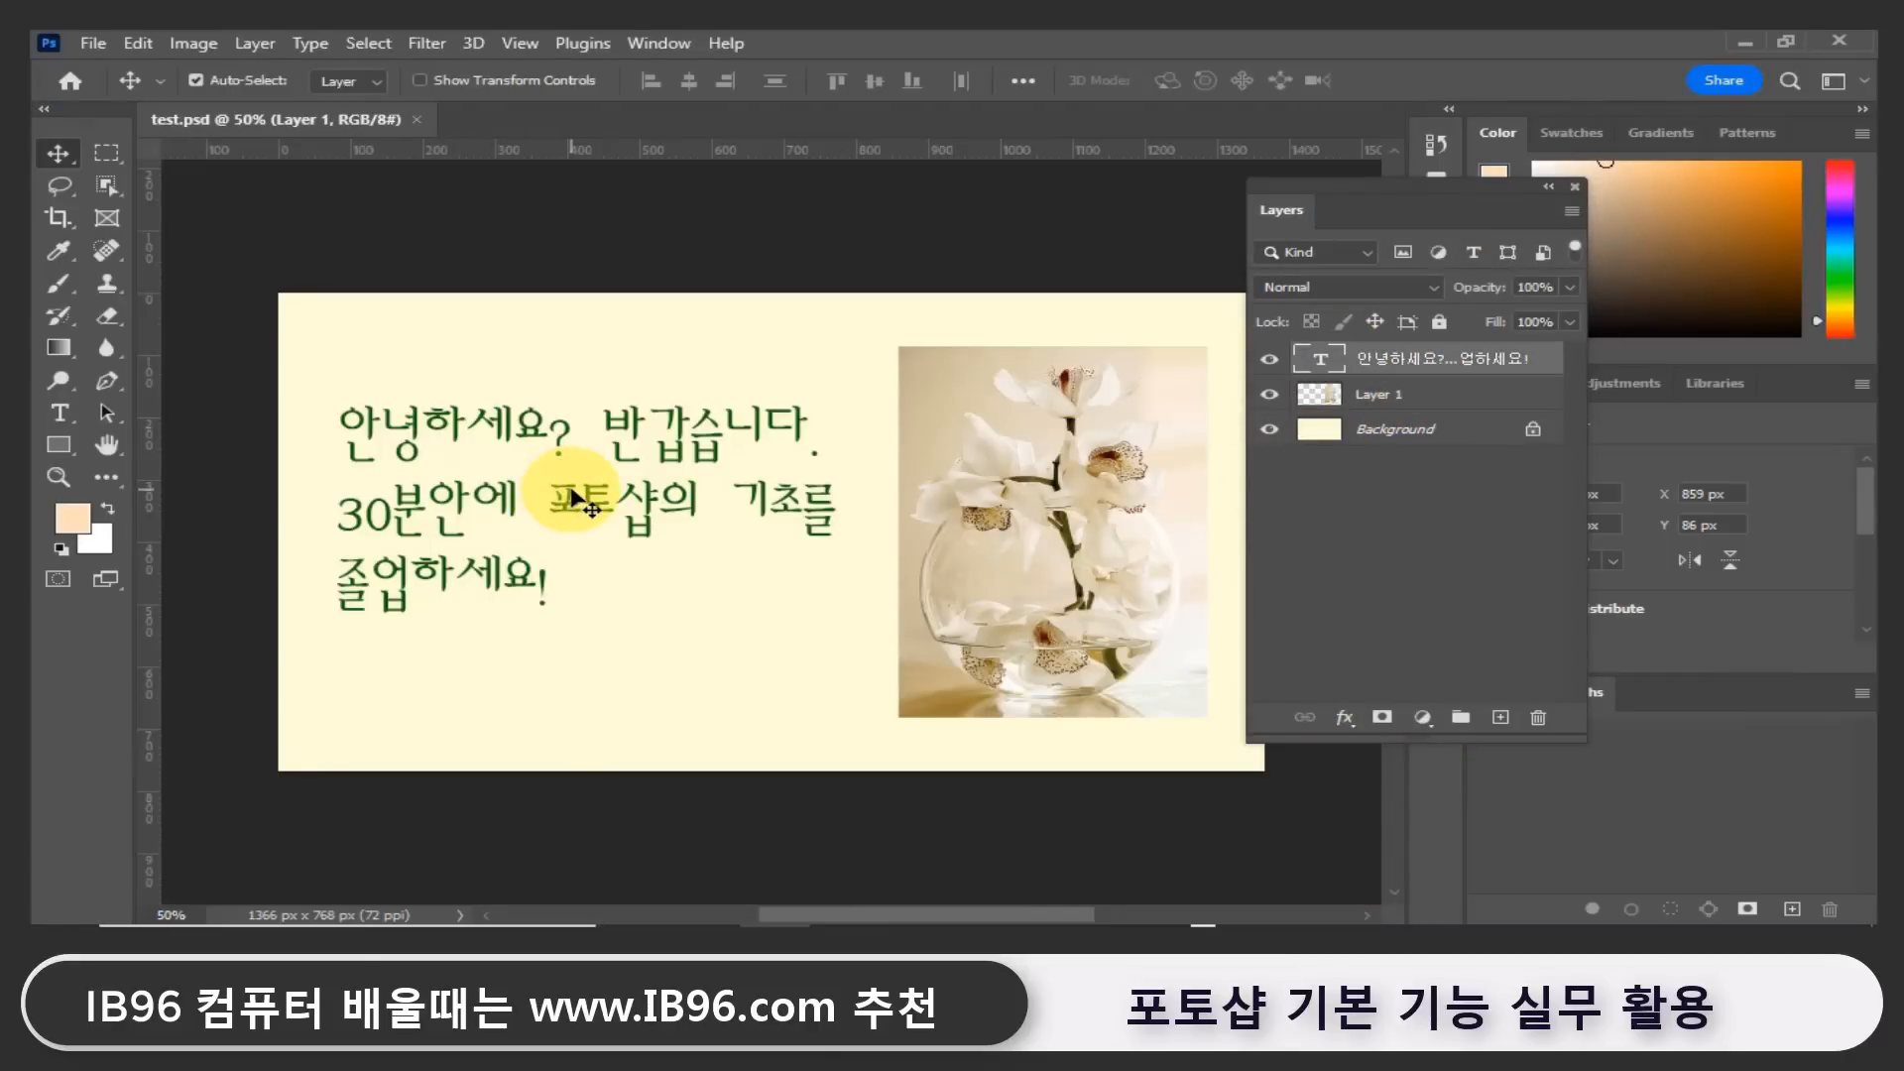
drag(573, 503, 585, 550)
mouse_move(1047, 498)
mouse_down()
mouse_move(1022, 501)
mouse_move(1046, 501)
mouse_up()
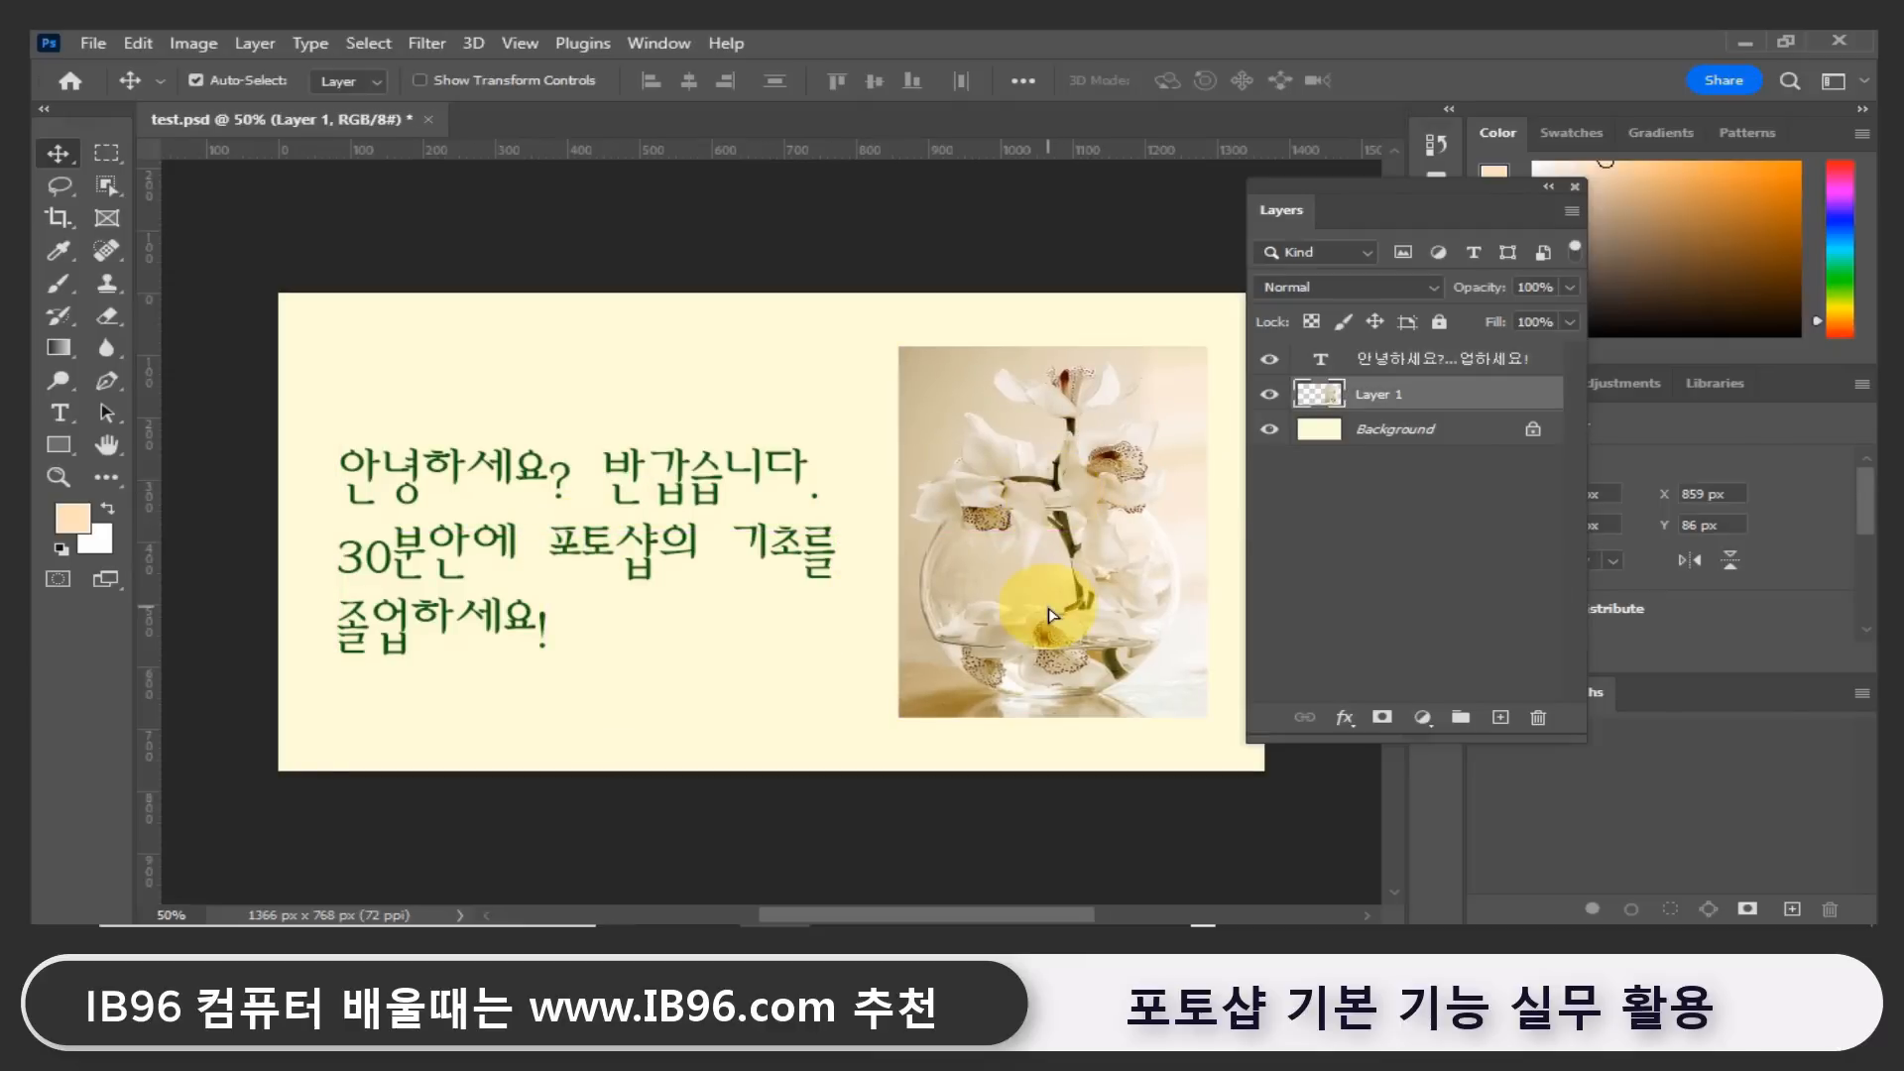
Save a copy of the composition on the computer in JPEG format as test copy.jpg on the desktop.
click(92, 43)
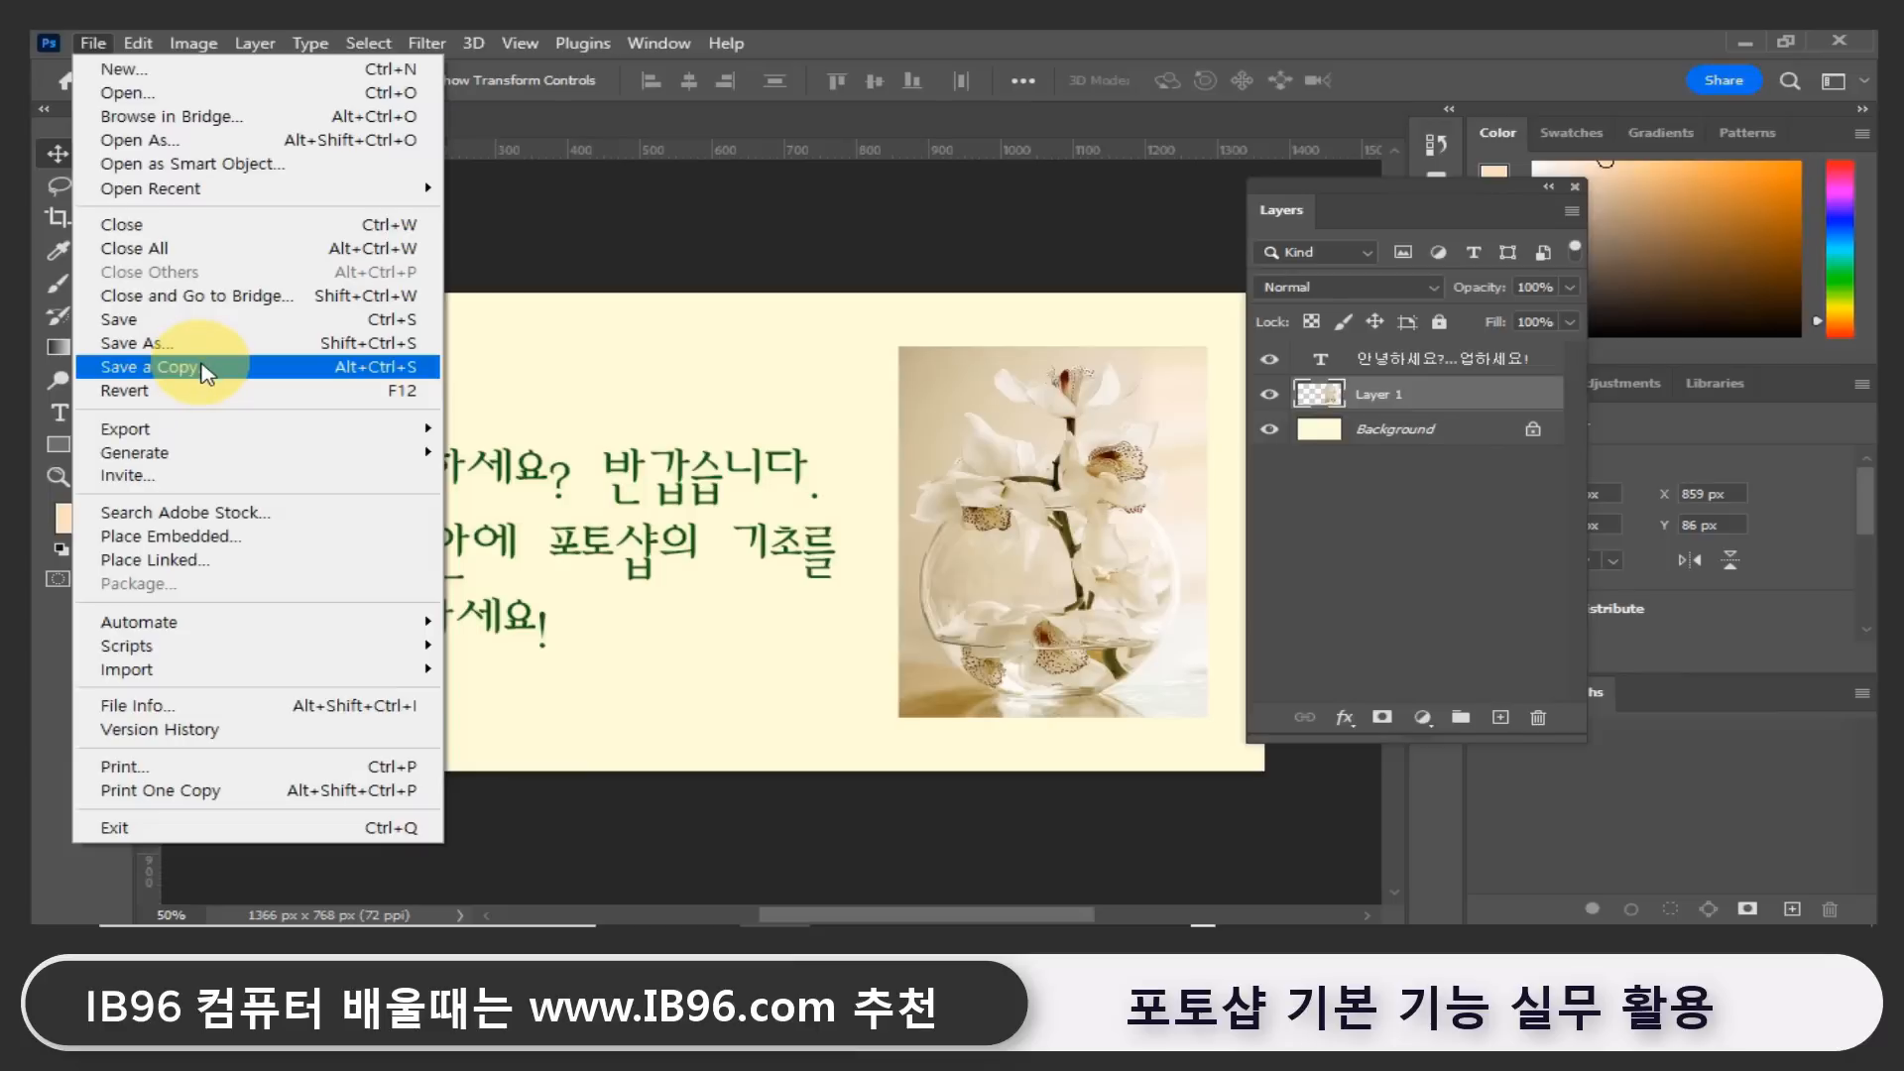
click(179, 367)
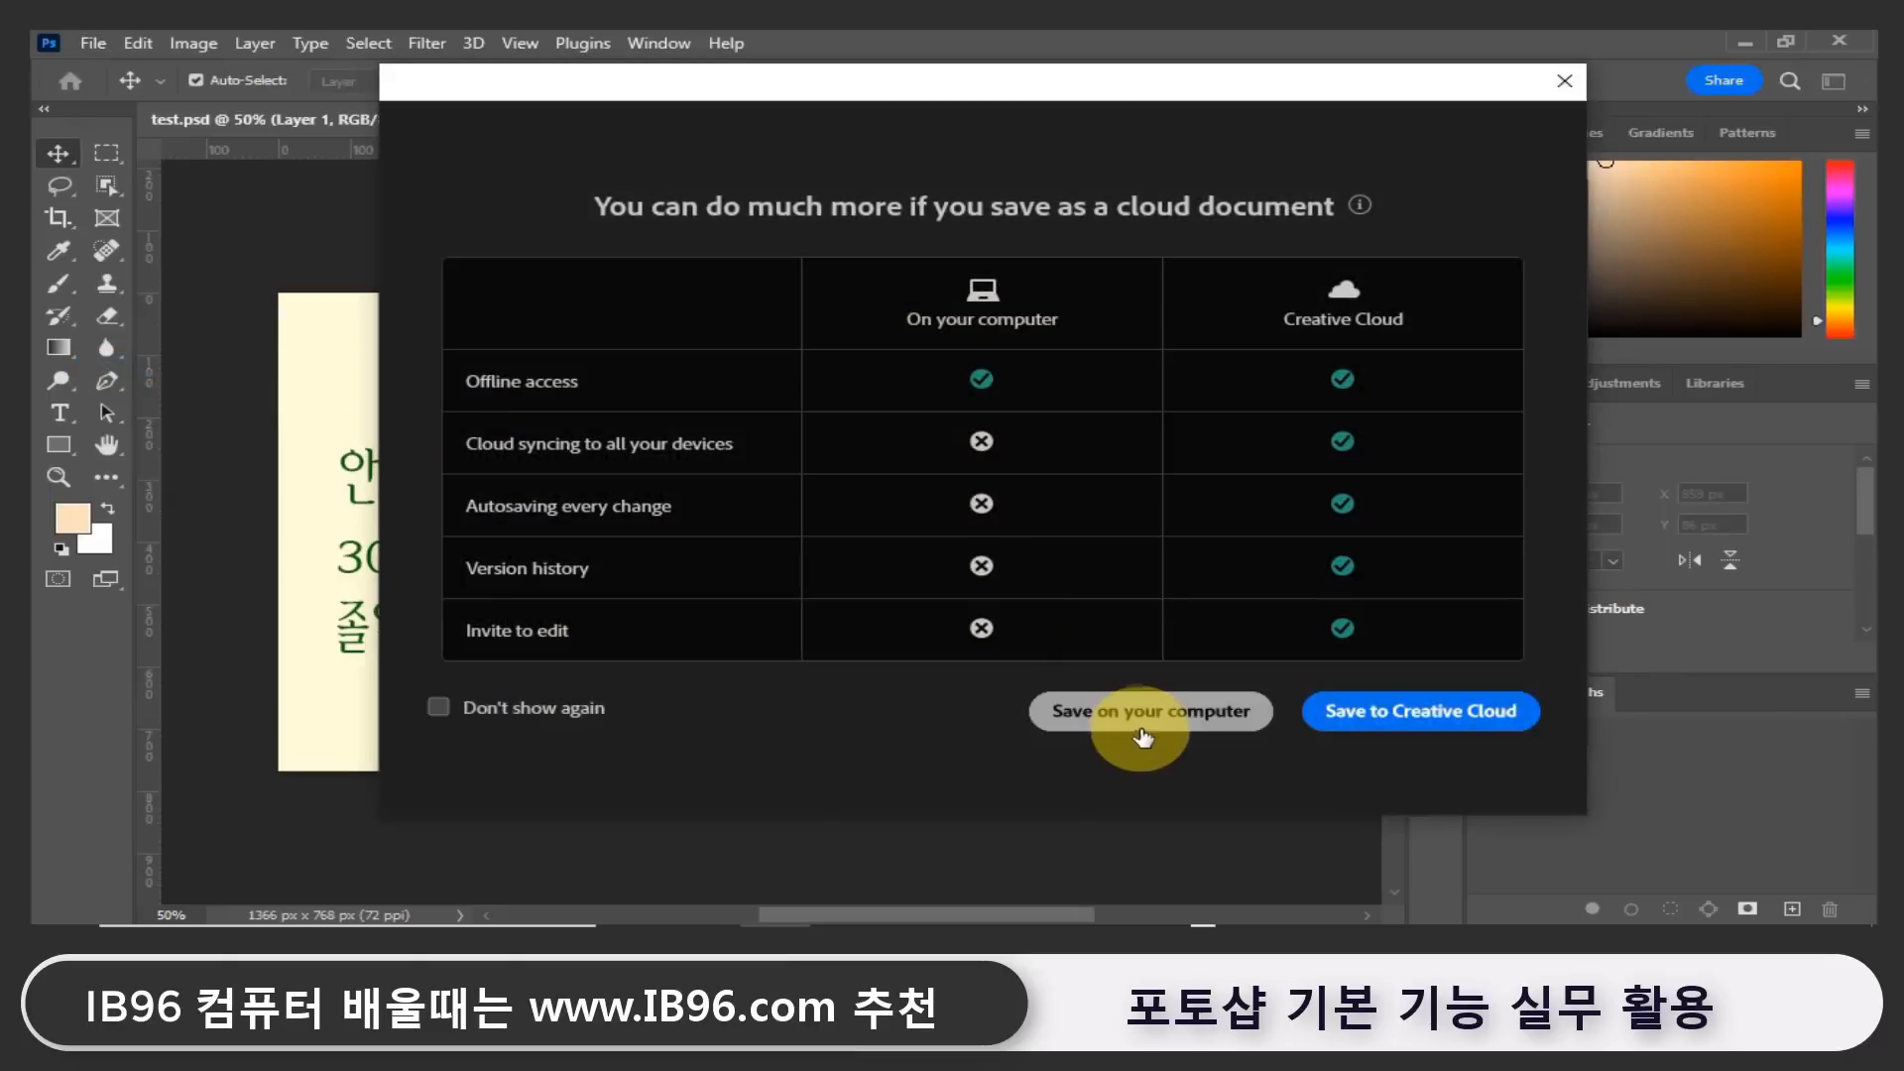
click(1142, 734)
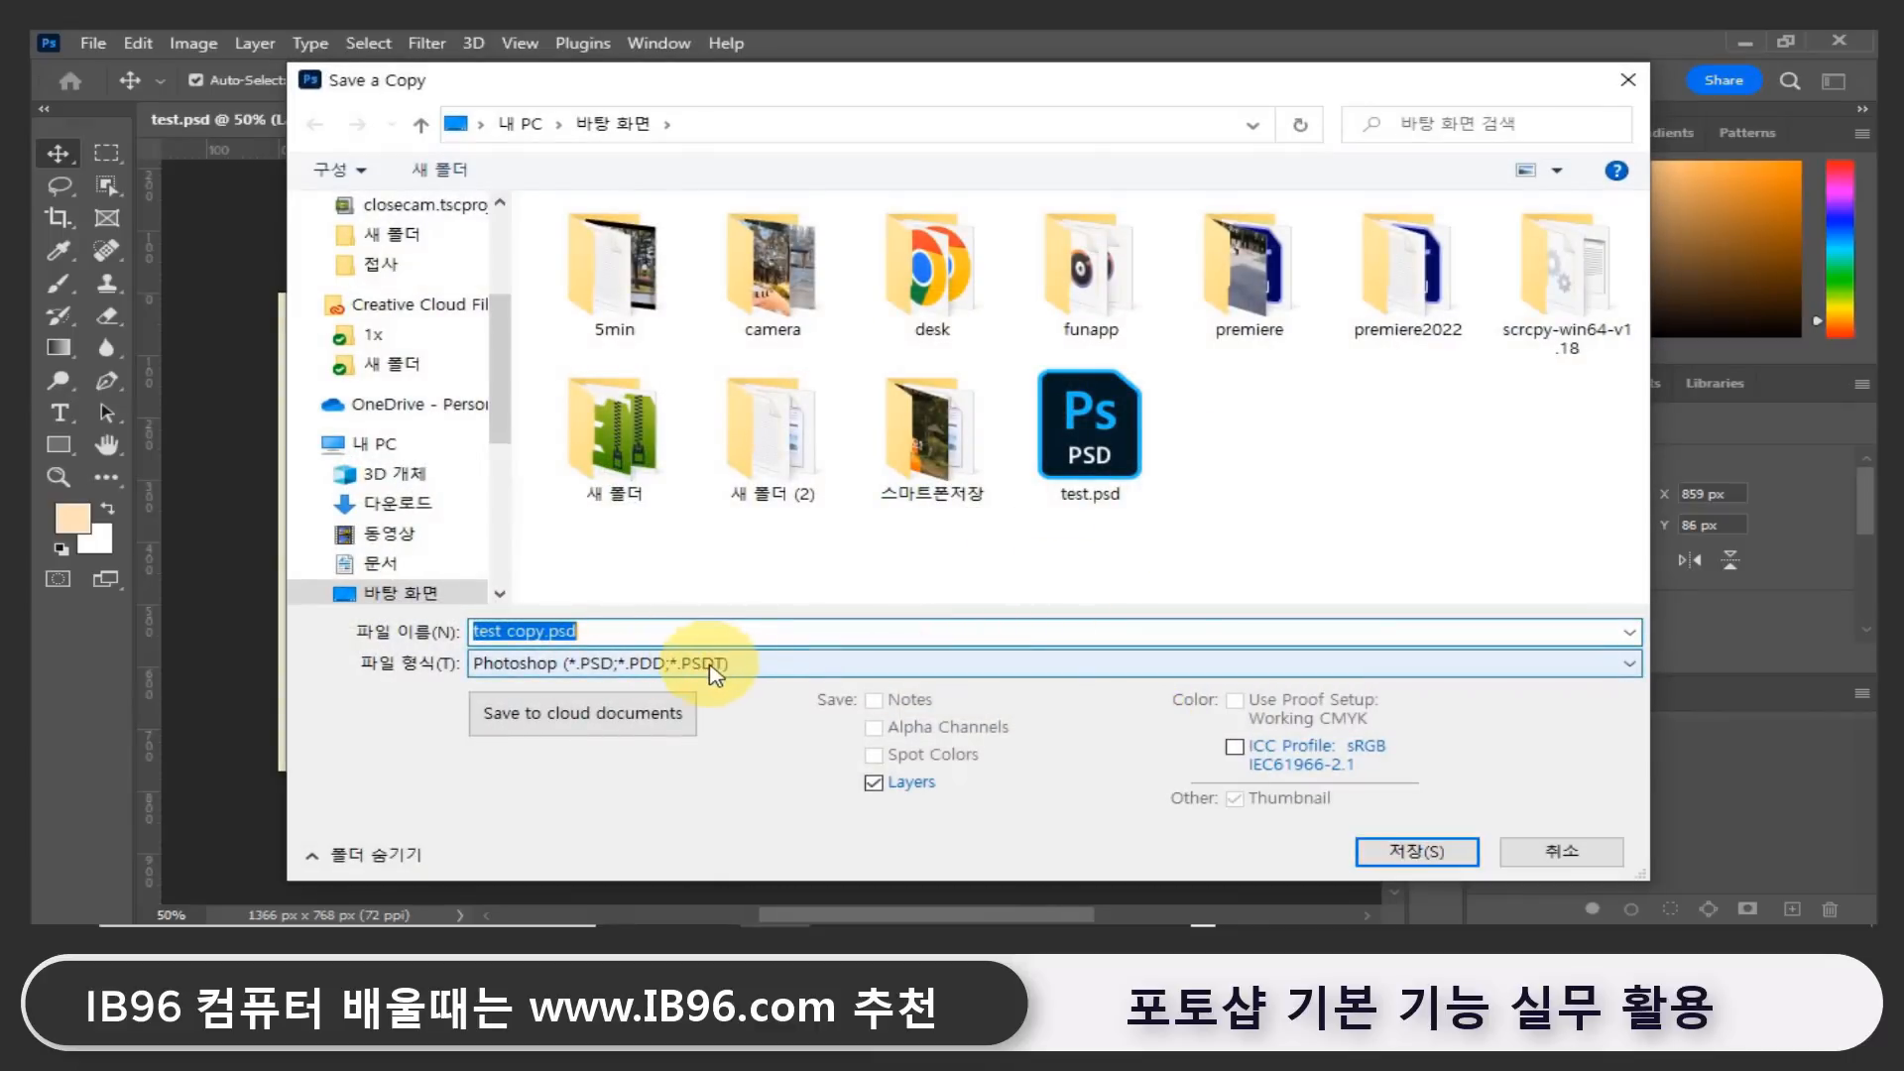
click(736, 666)
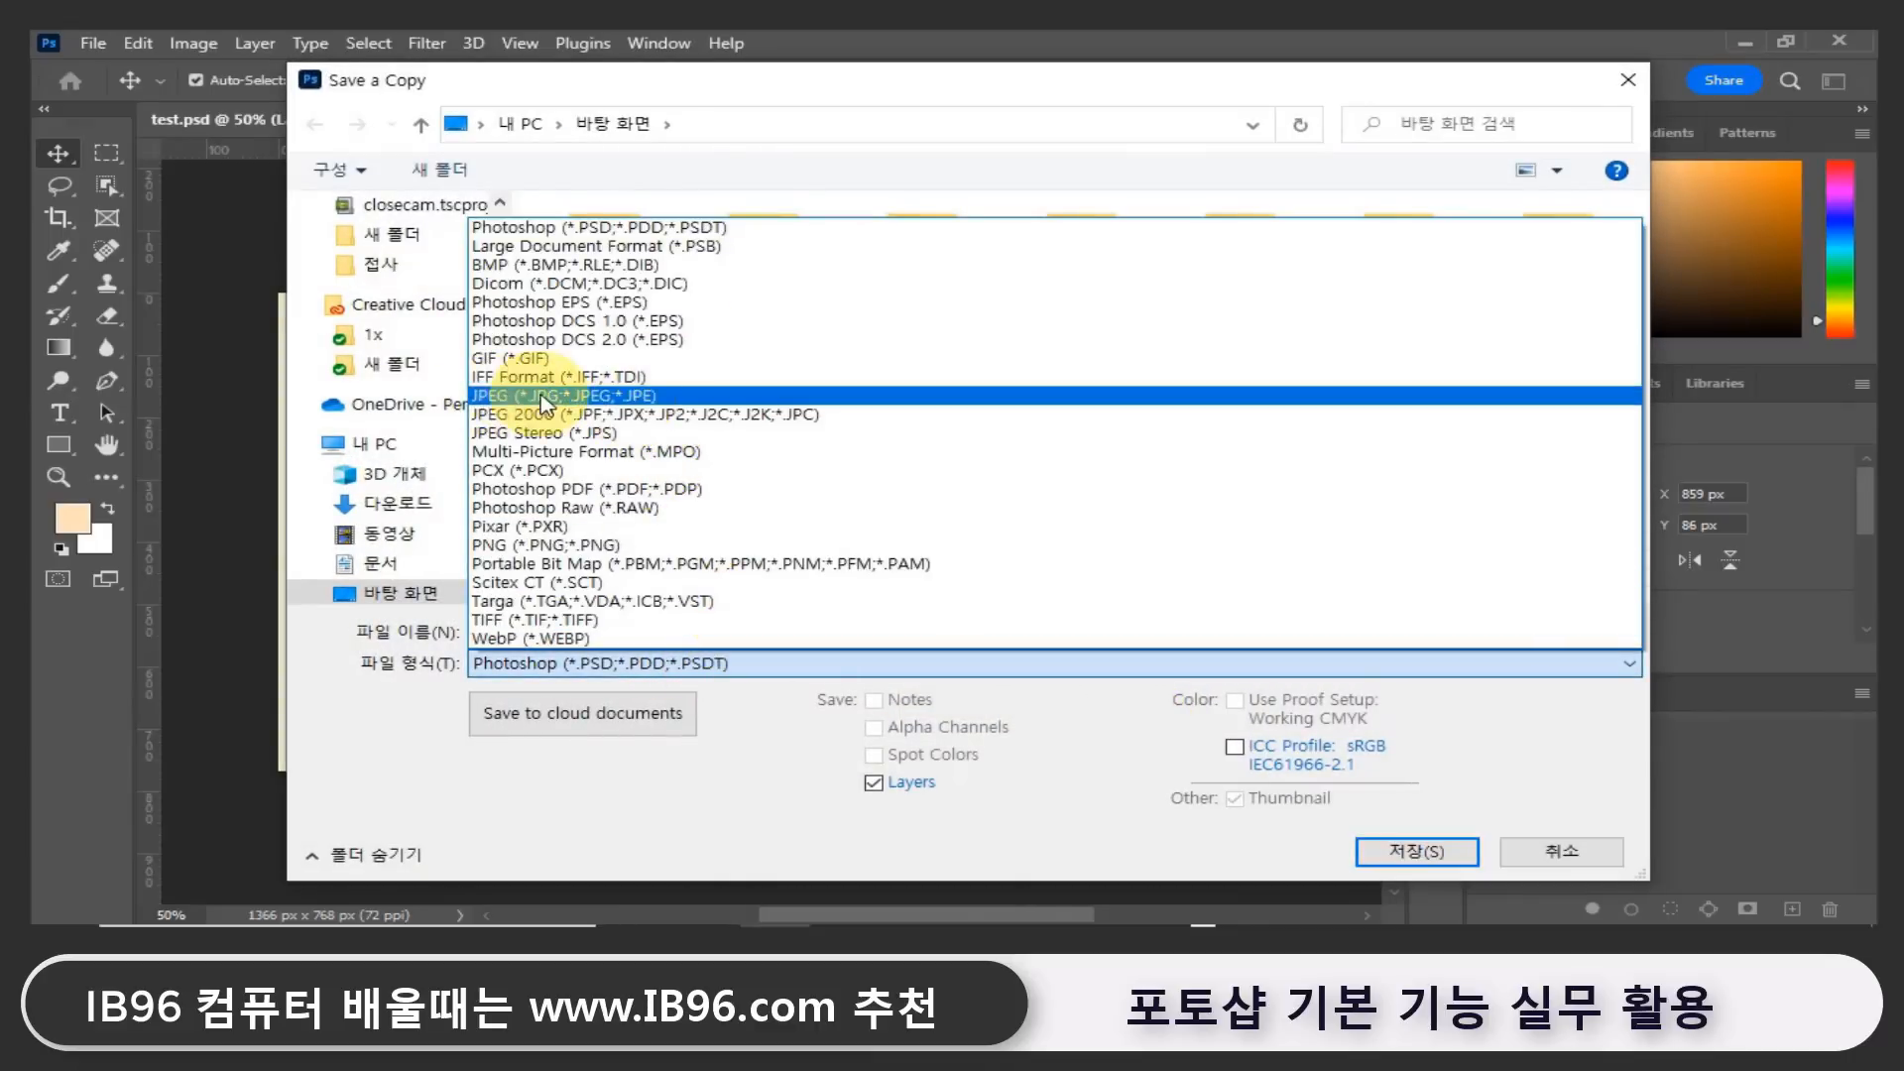
click(595, 398)
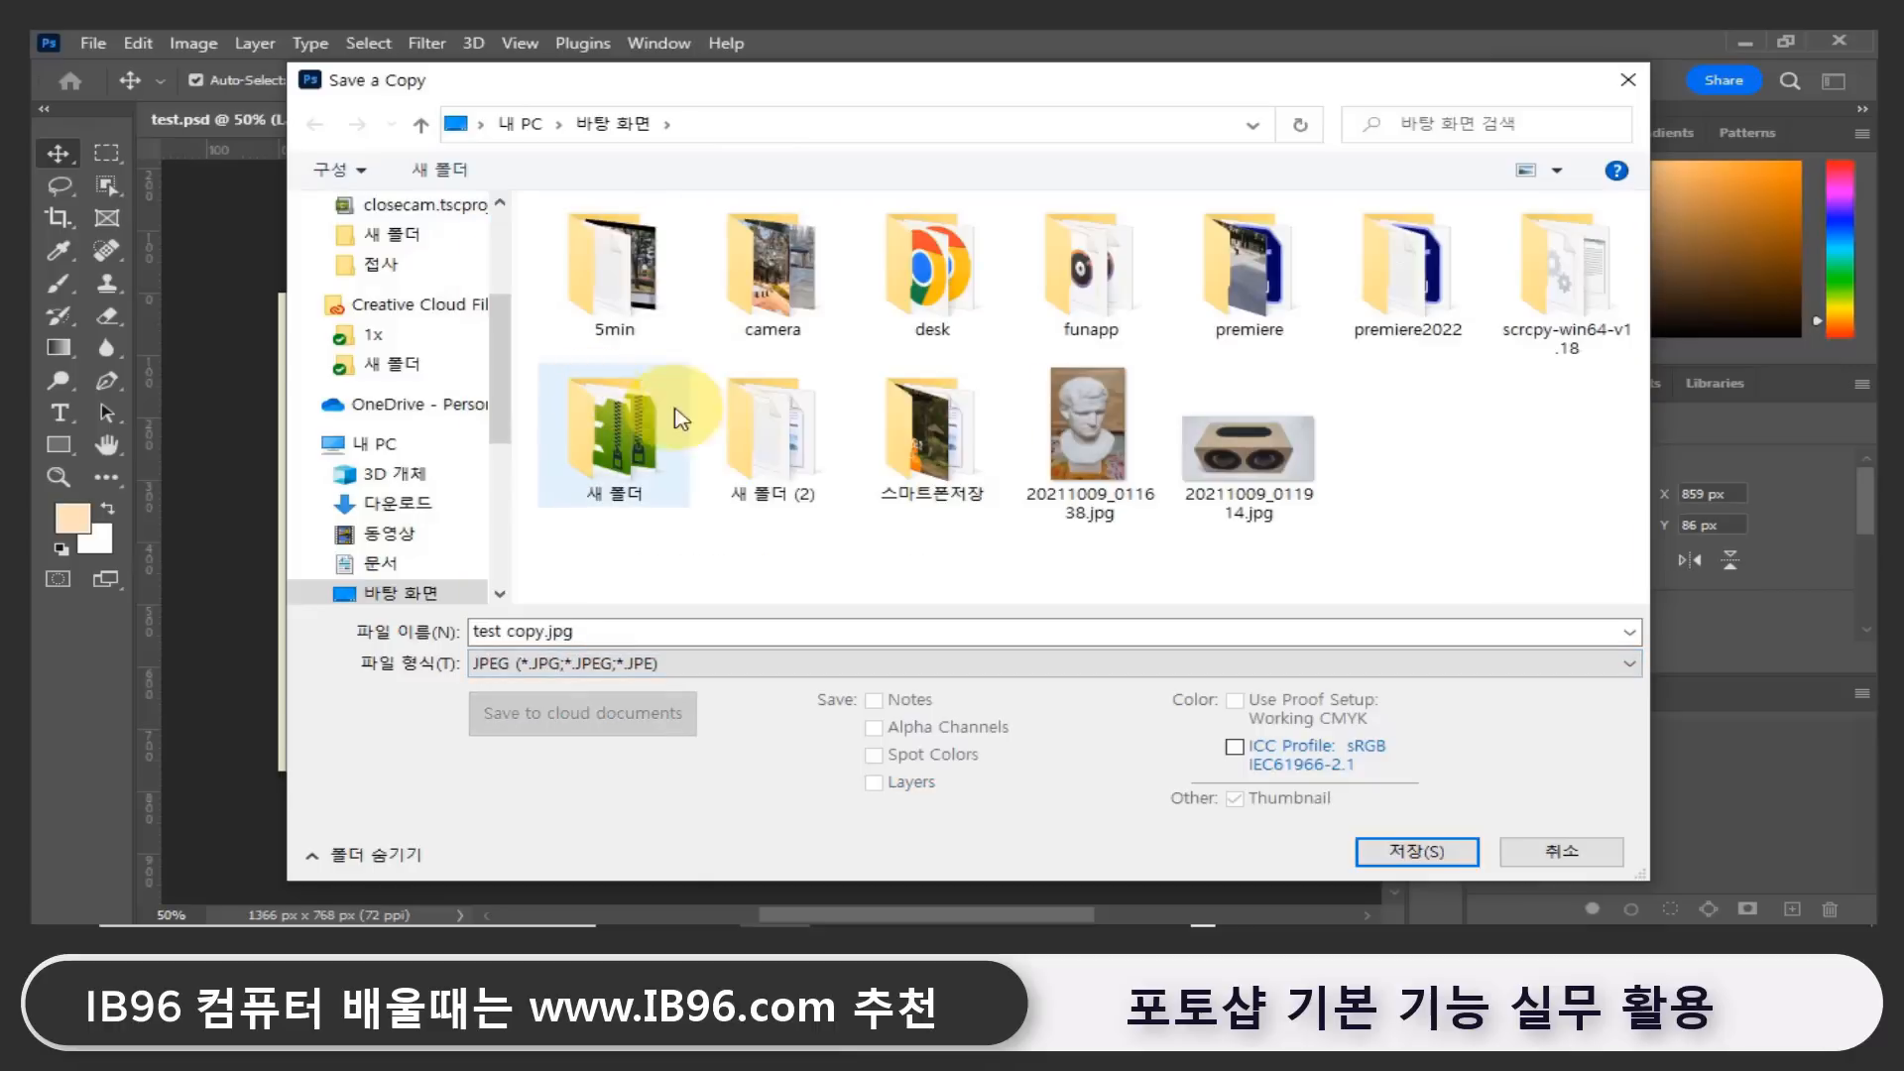
click(1402, 854)
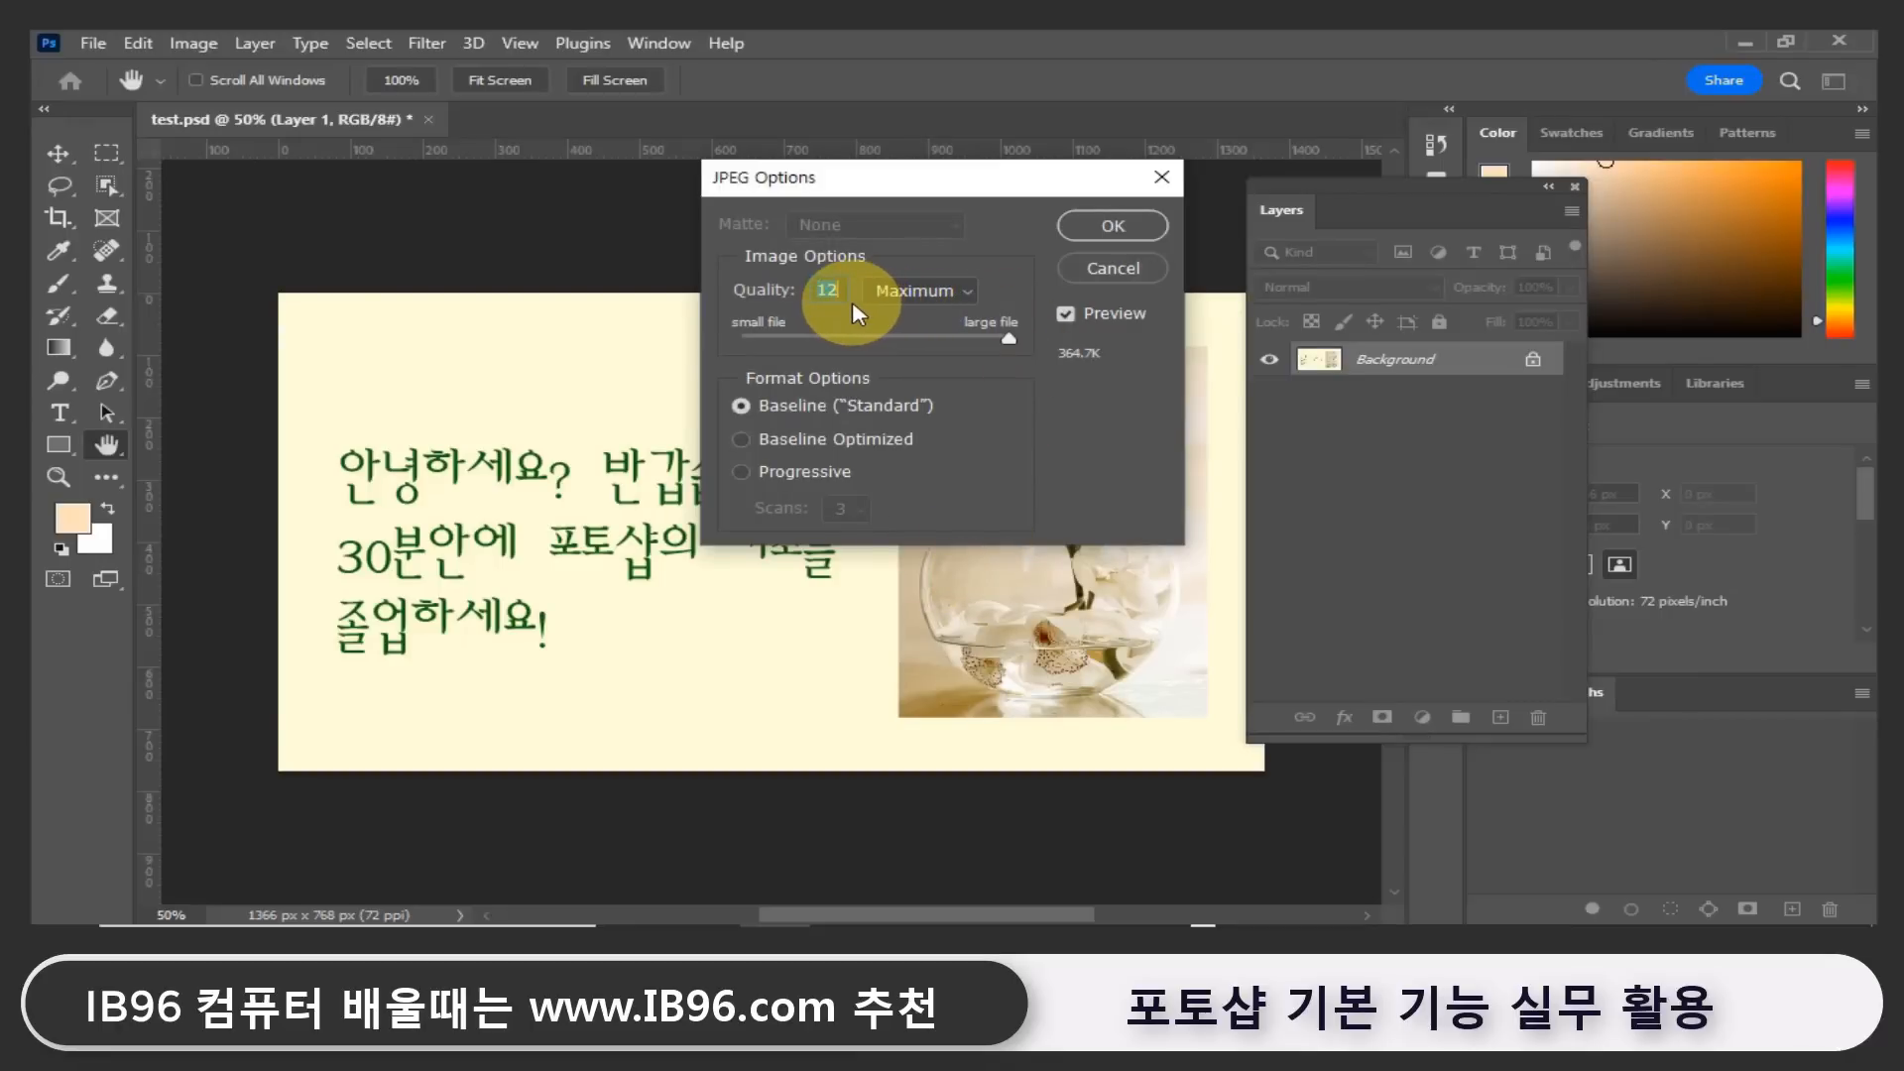
Try JPEG quality 0, return the quality to the maximum, and accept the JPEG options.
drag(1009, 339, 711, 336)
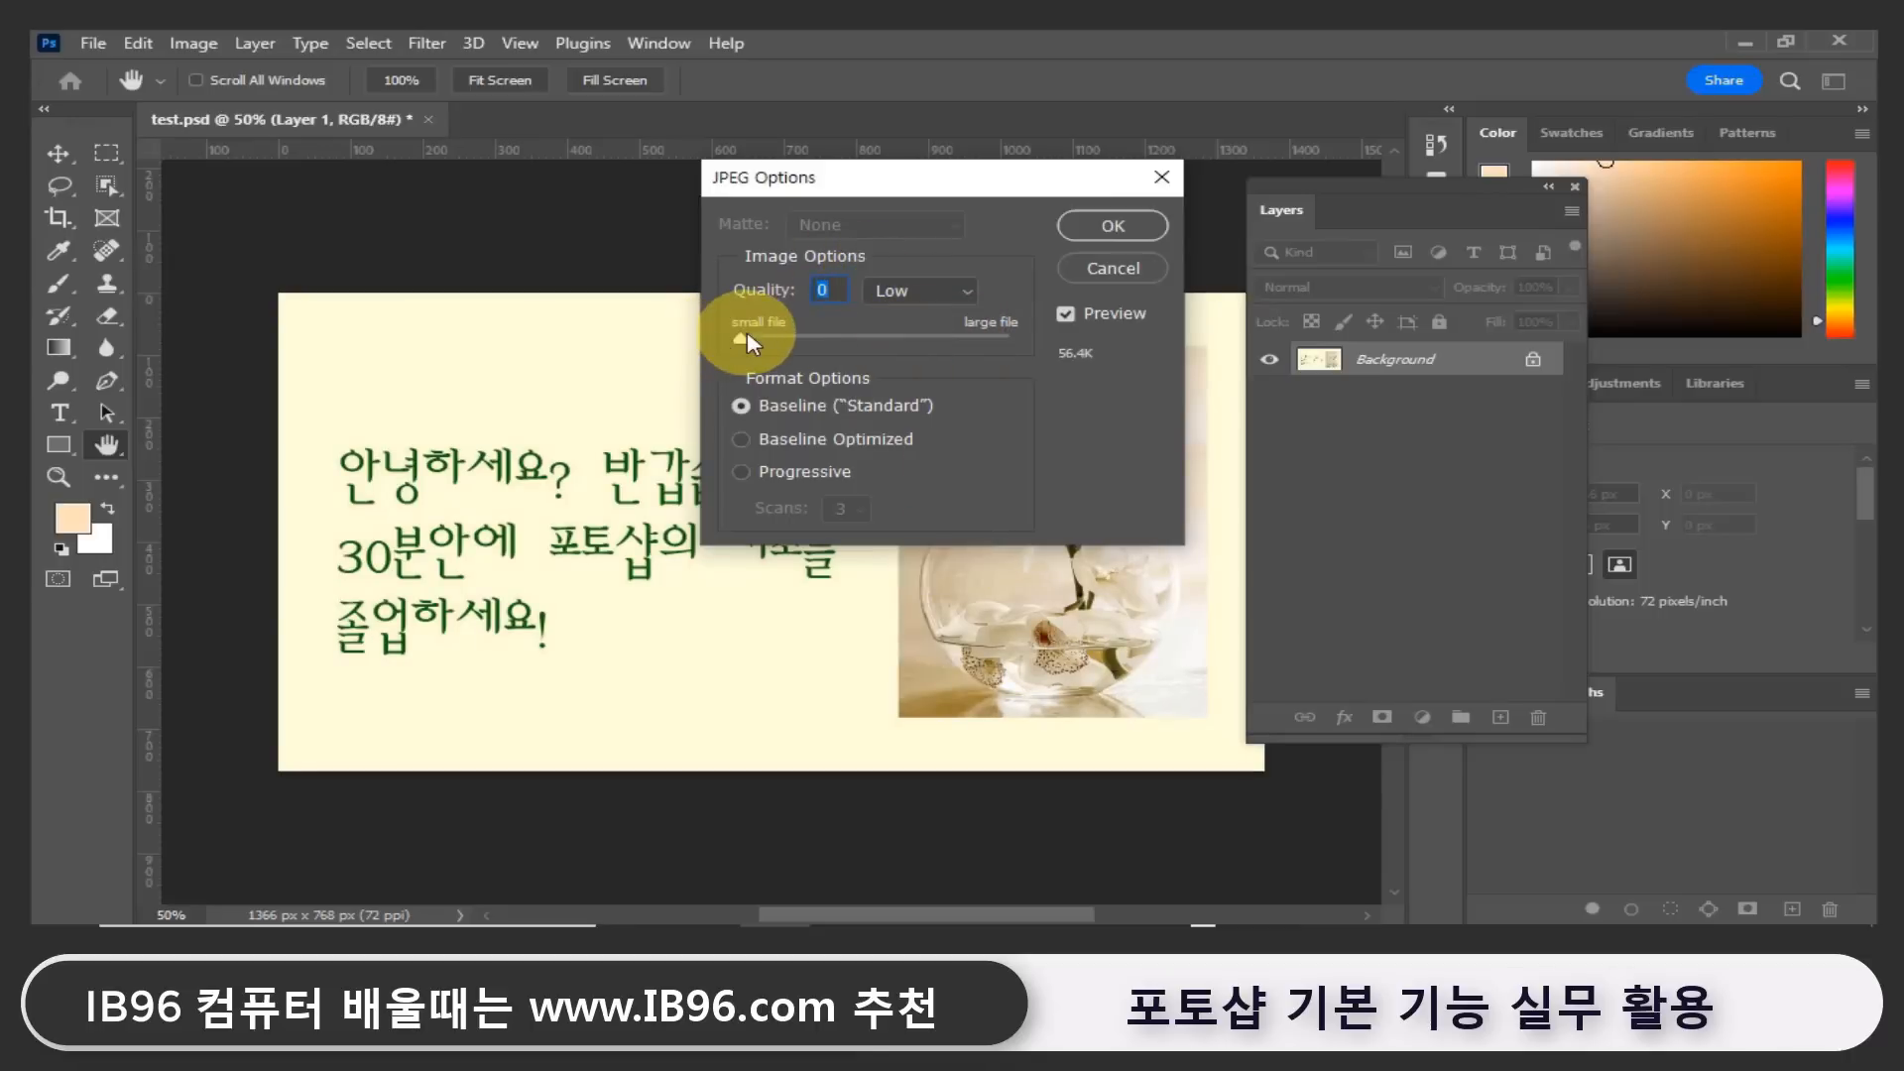
drag(744, 338, 1029, 325)
click(1103, 230)
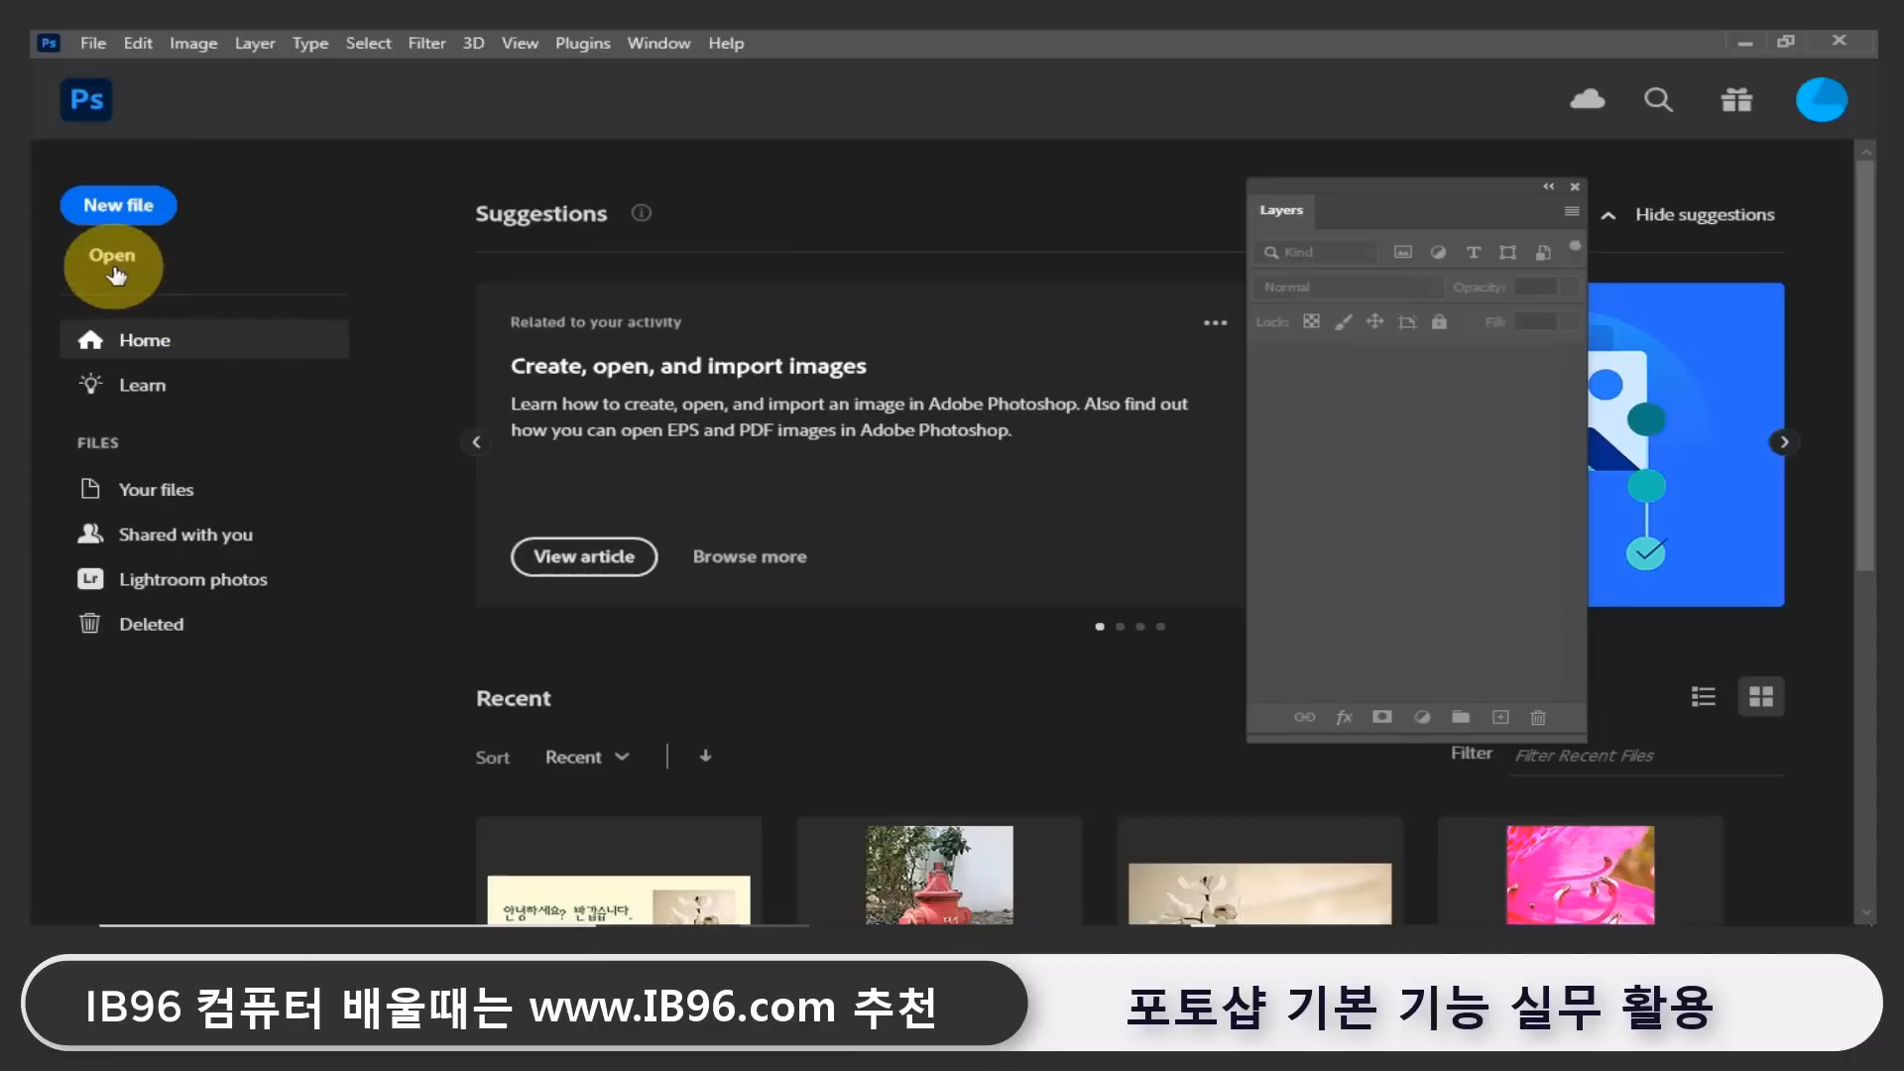
Open test copy.jpg from the desktop.
click(112, 258)
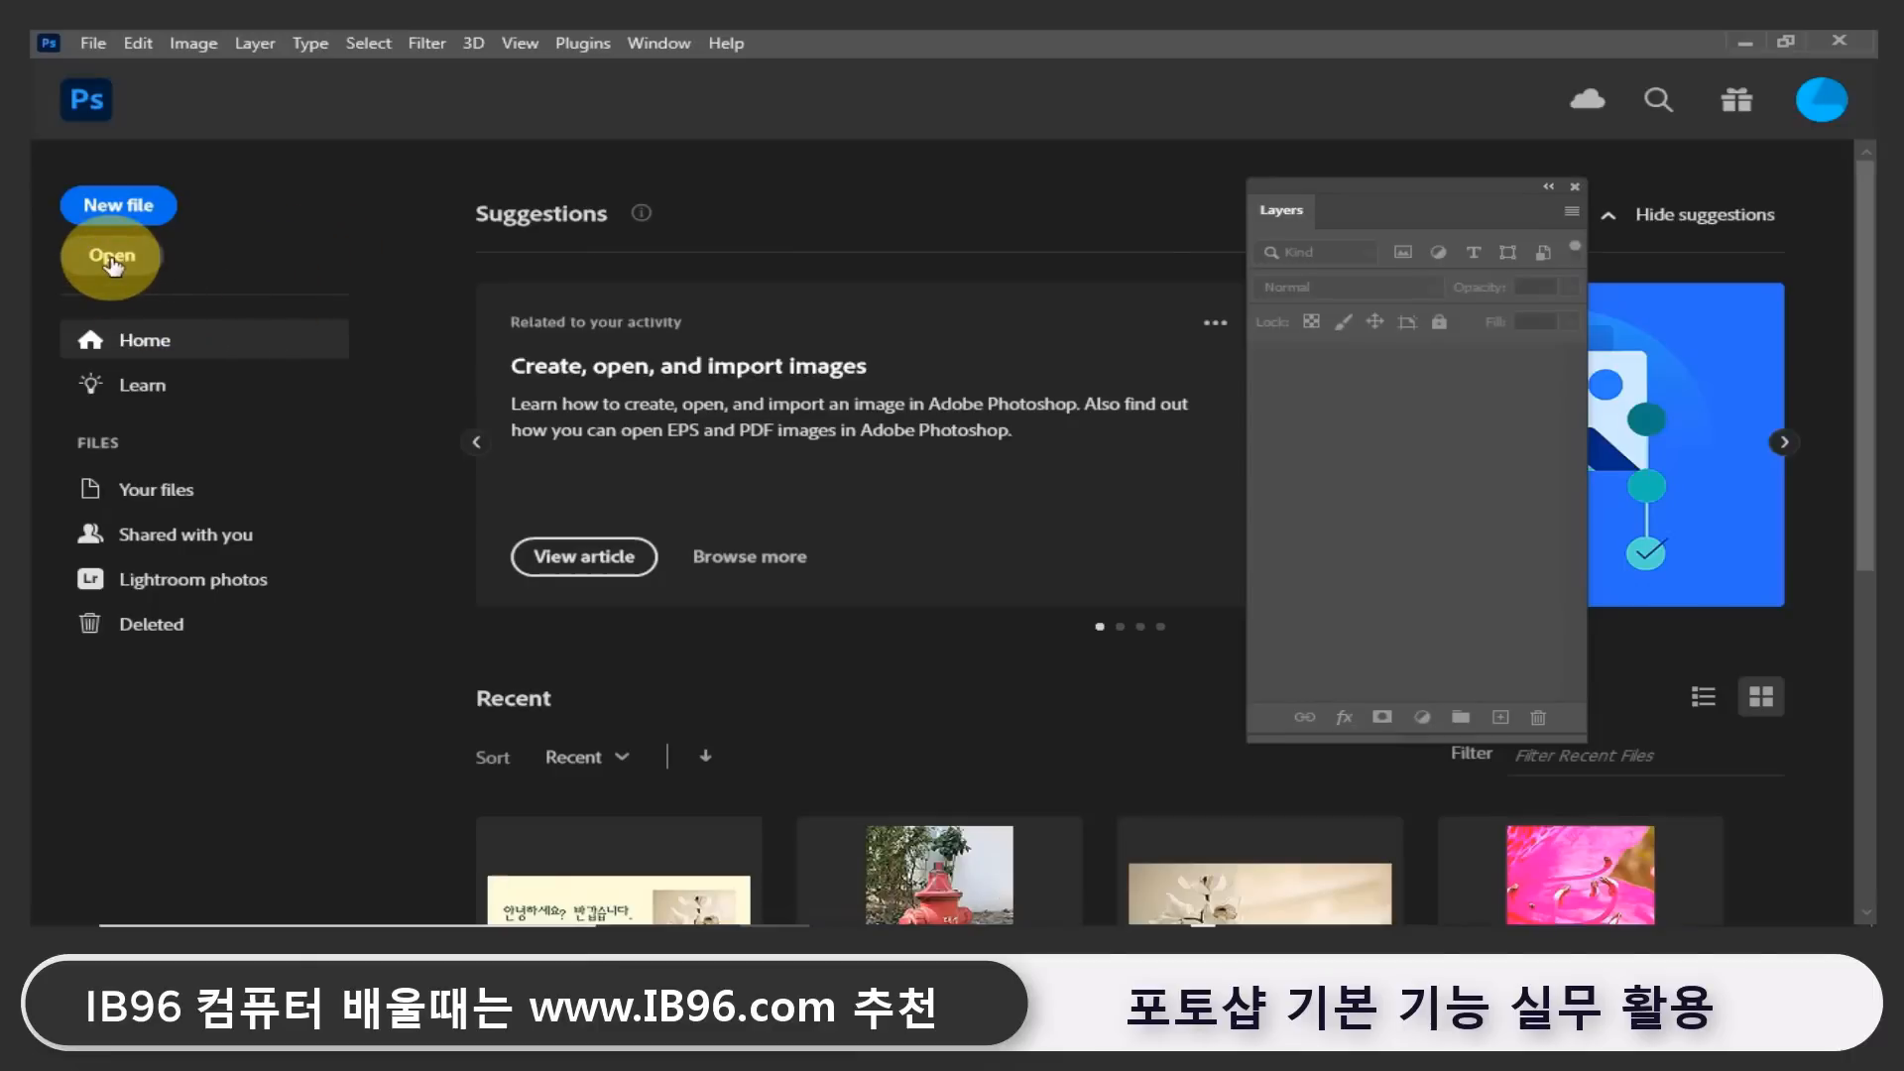
scroll(790, 523, down, 1)
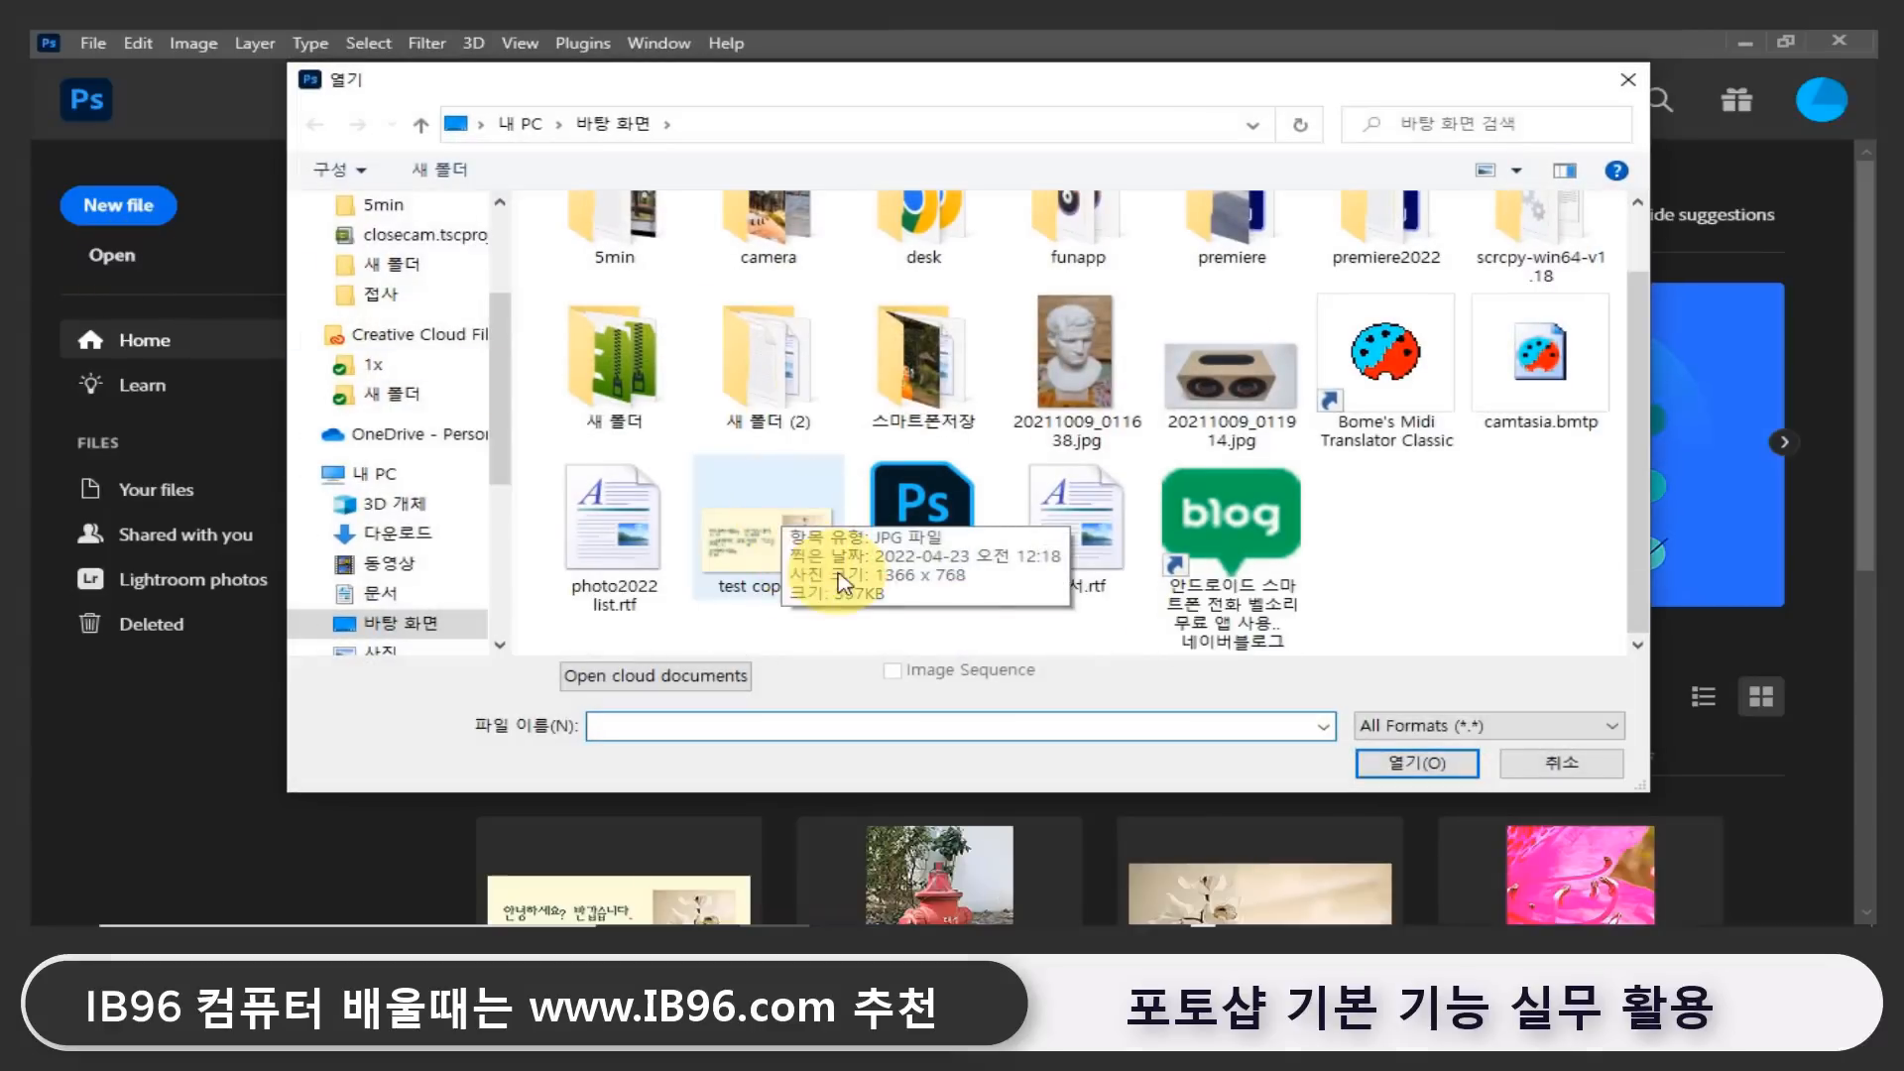
click(796, 563)
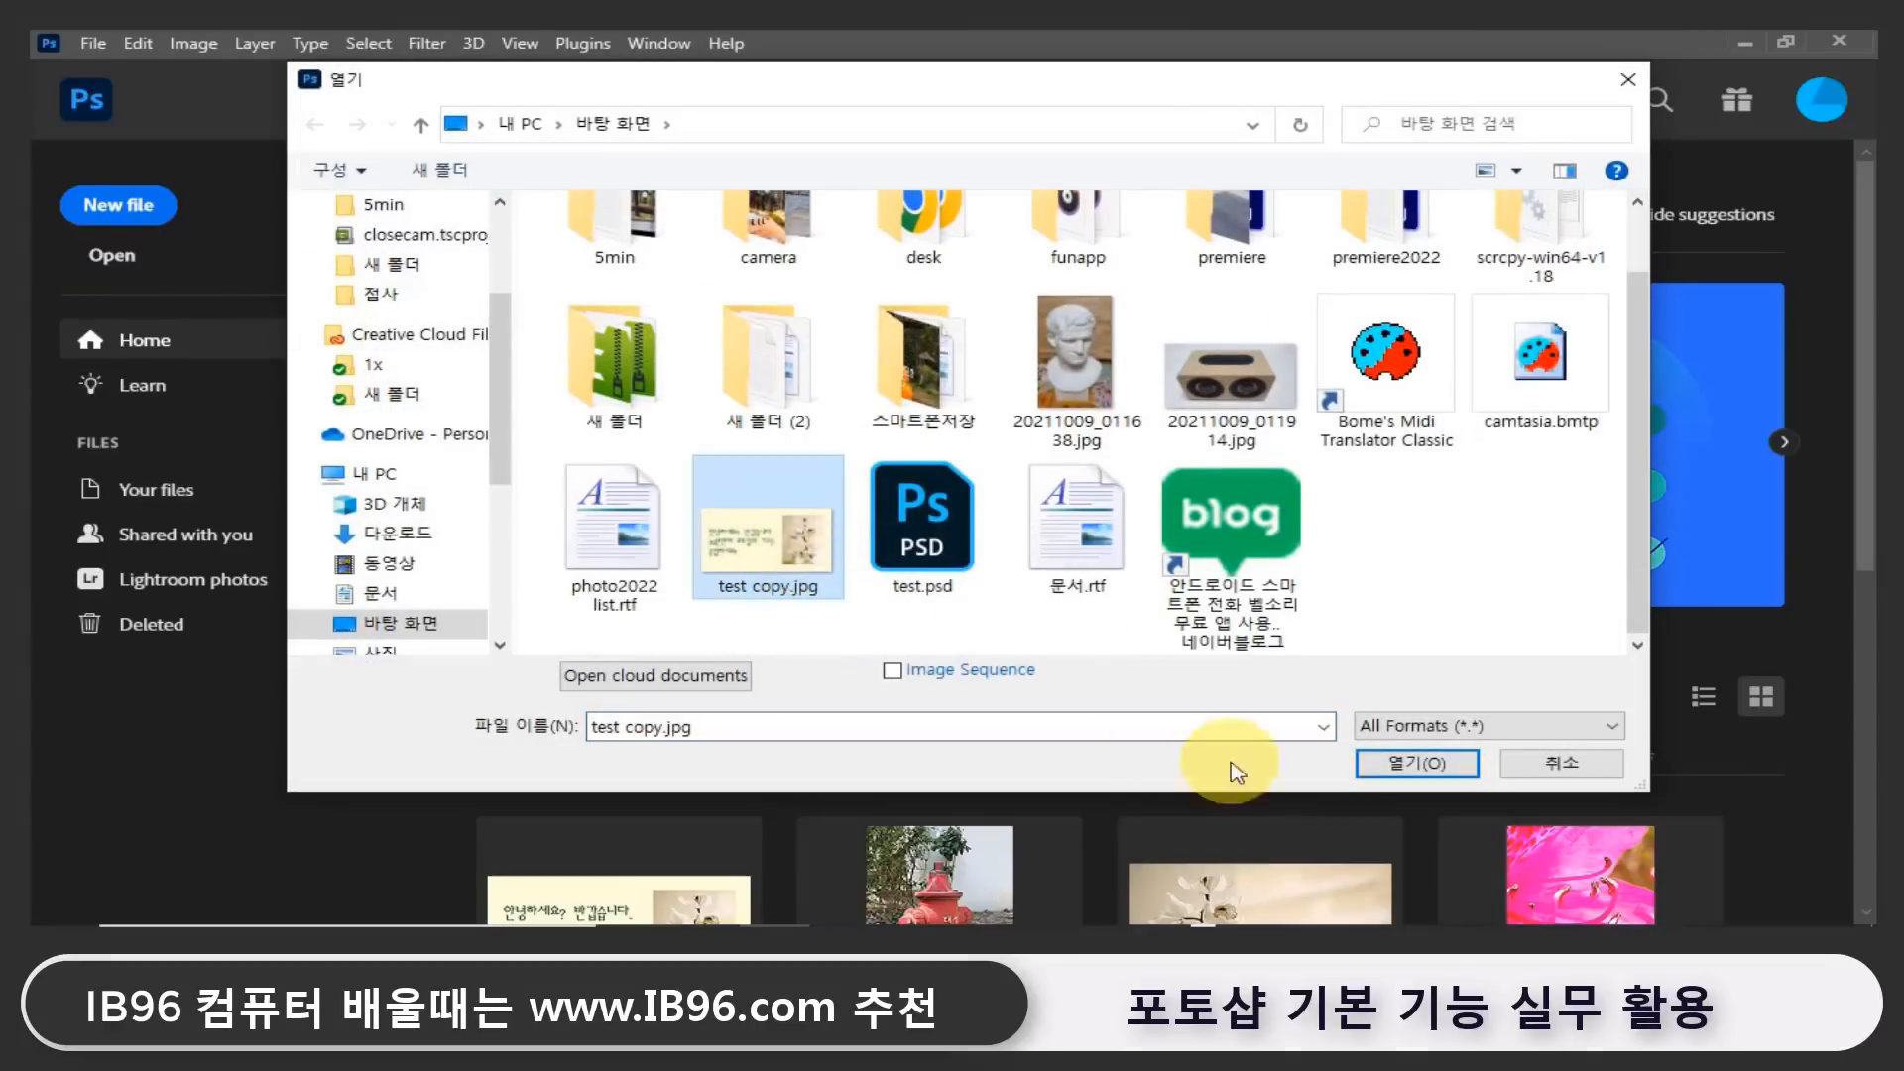
click(1417, 763)
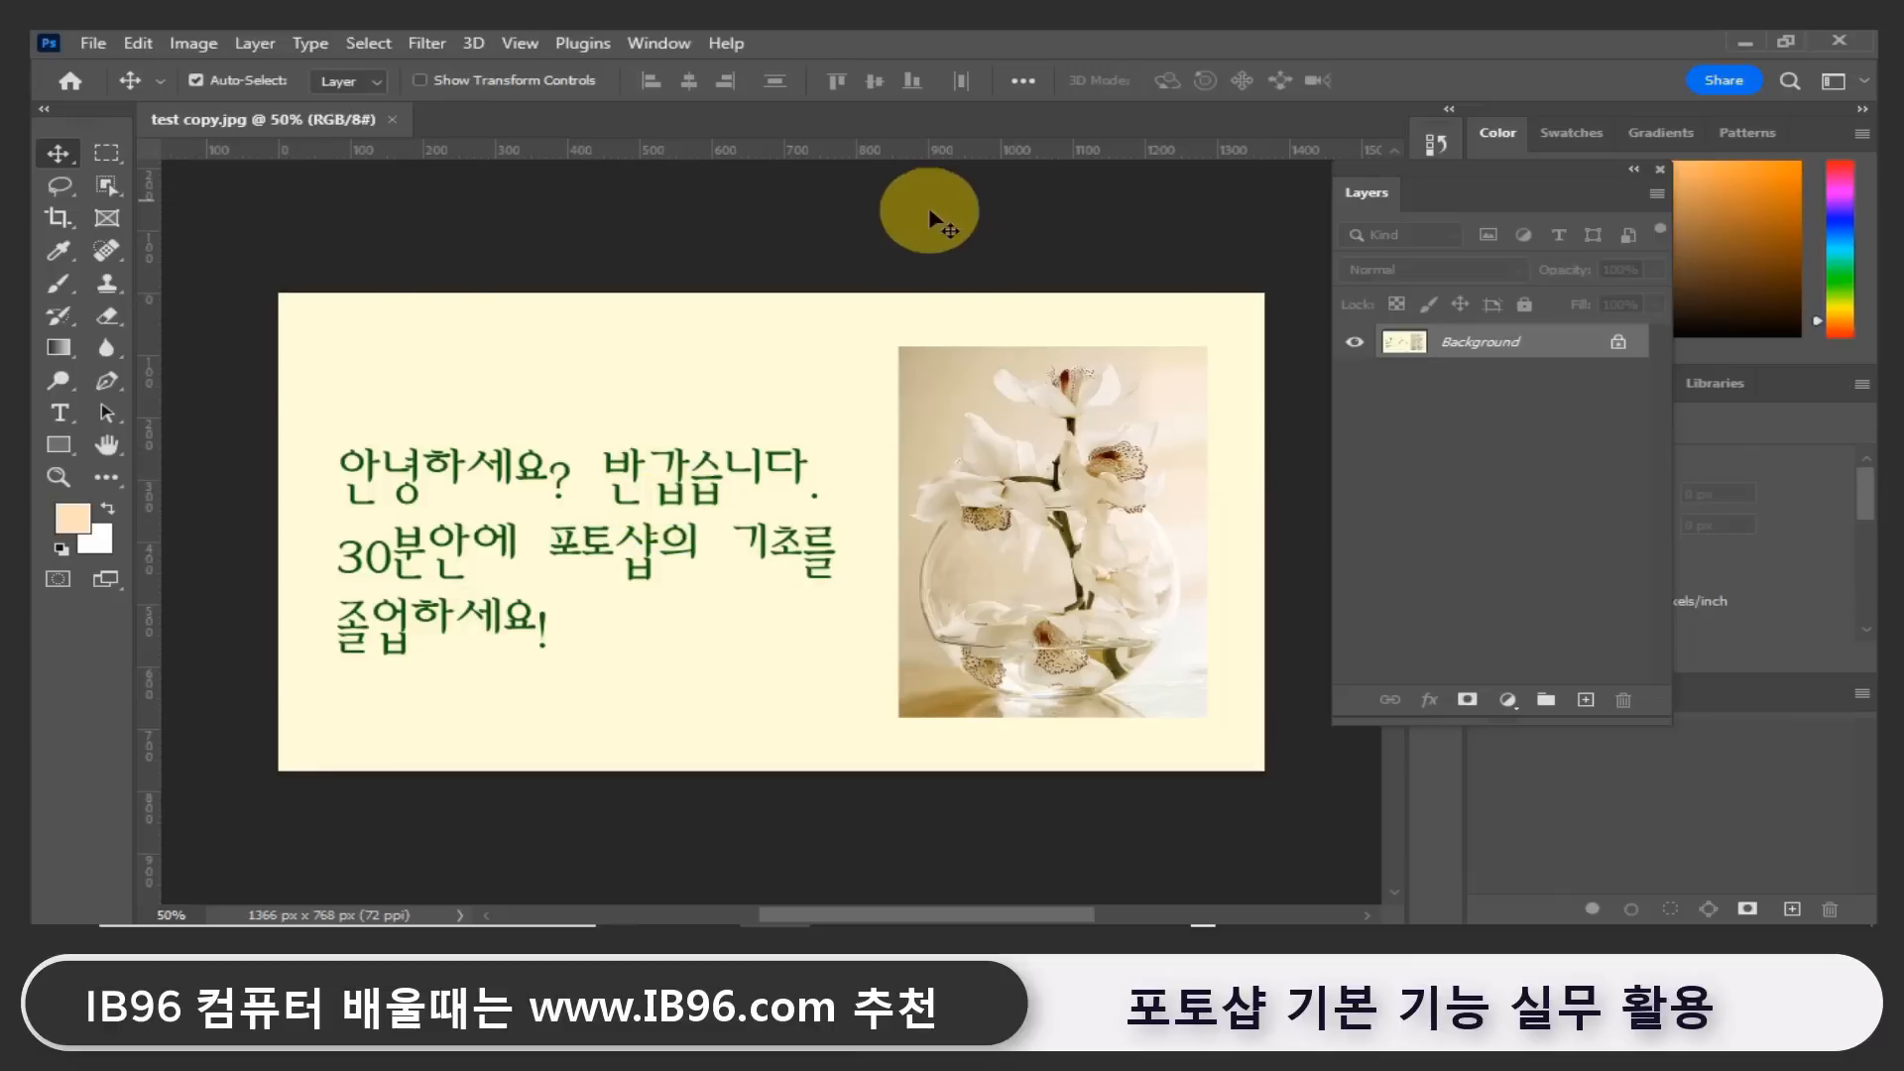
Try resizing the image to 800 px wide with width and height unlinked, and undo the resize.
click(194, 44)
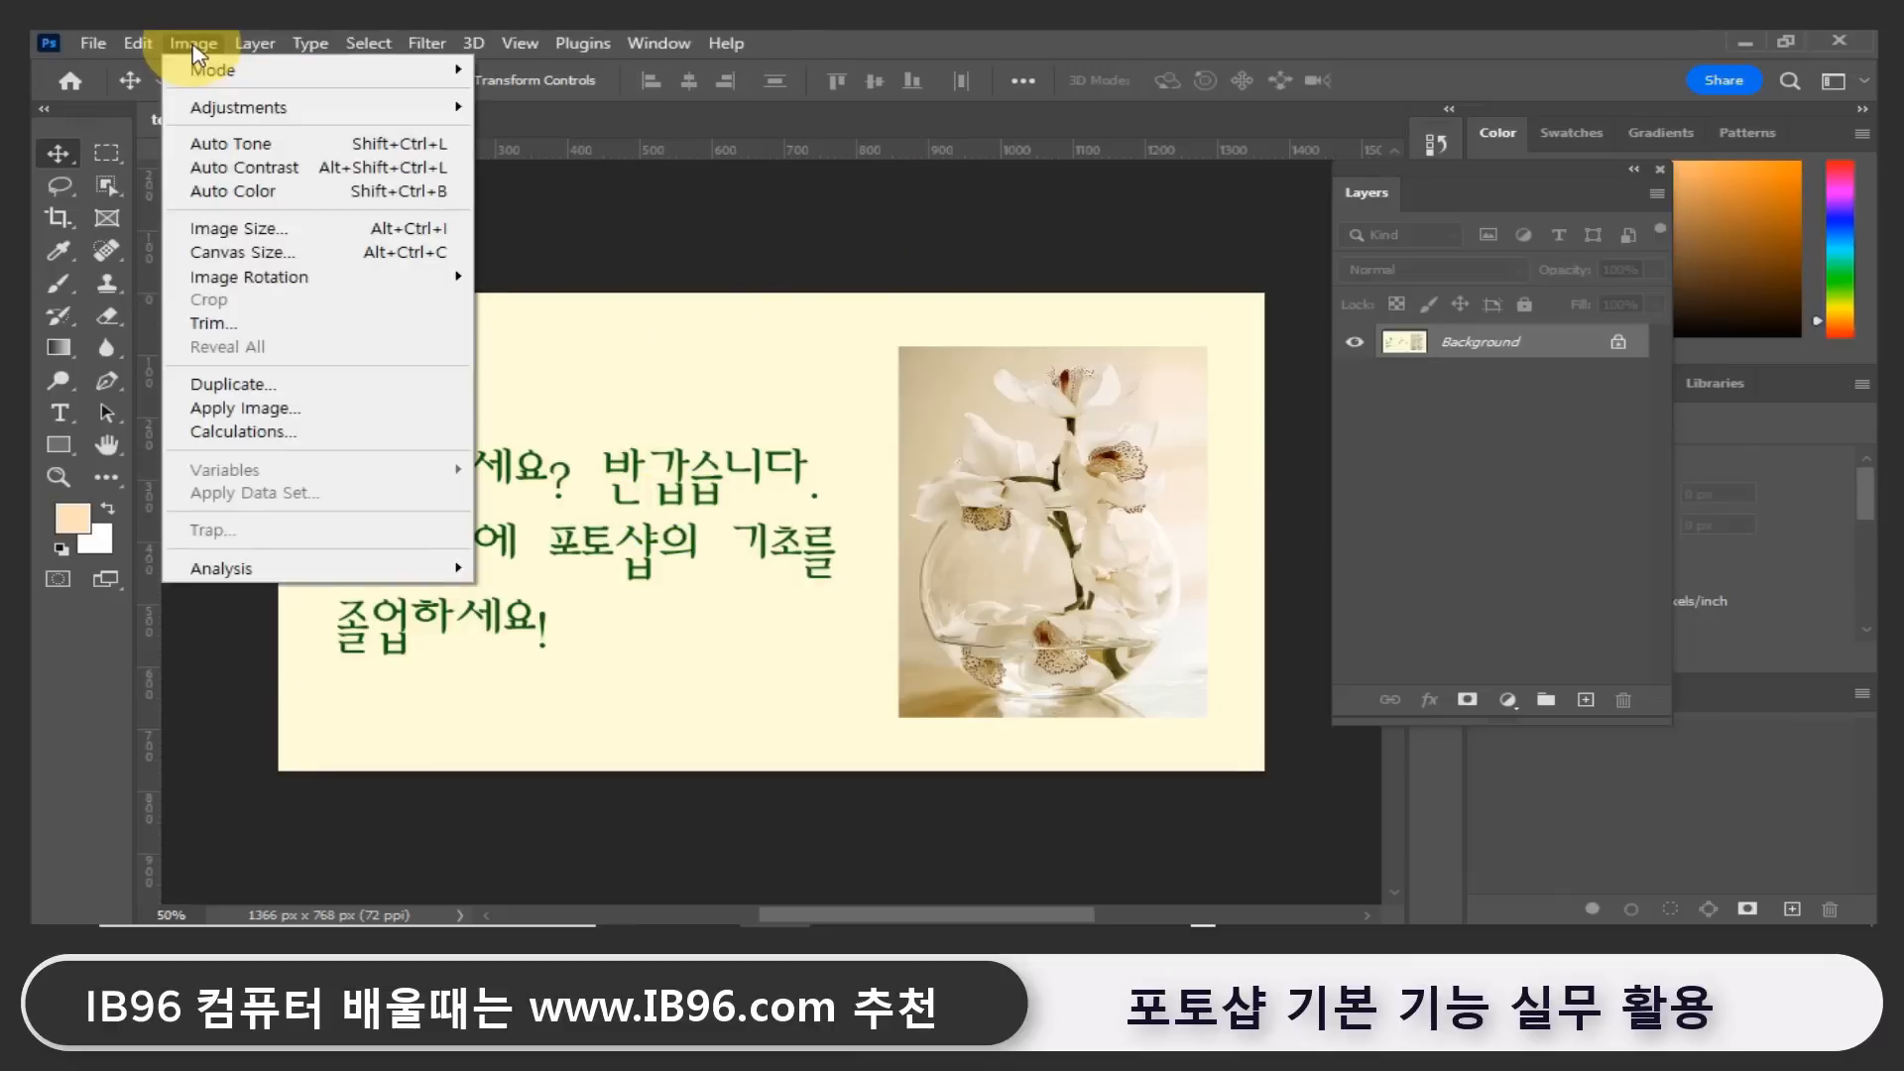
click(248, 243)
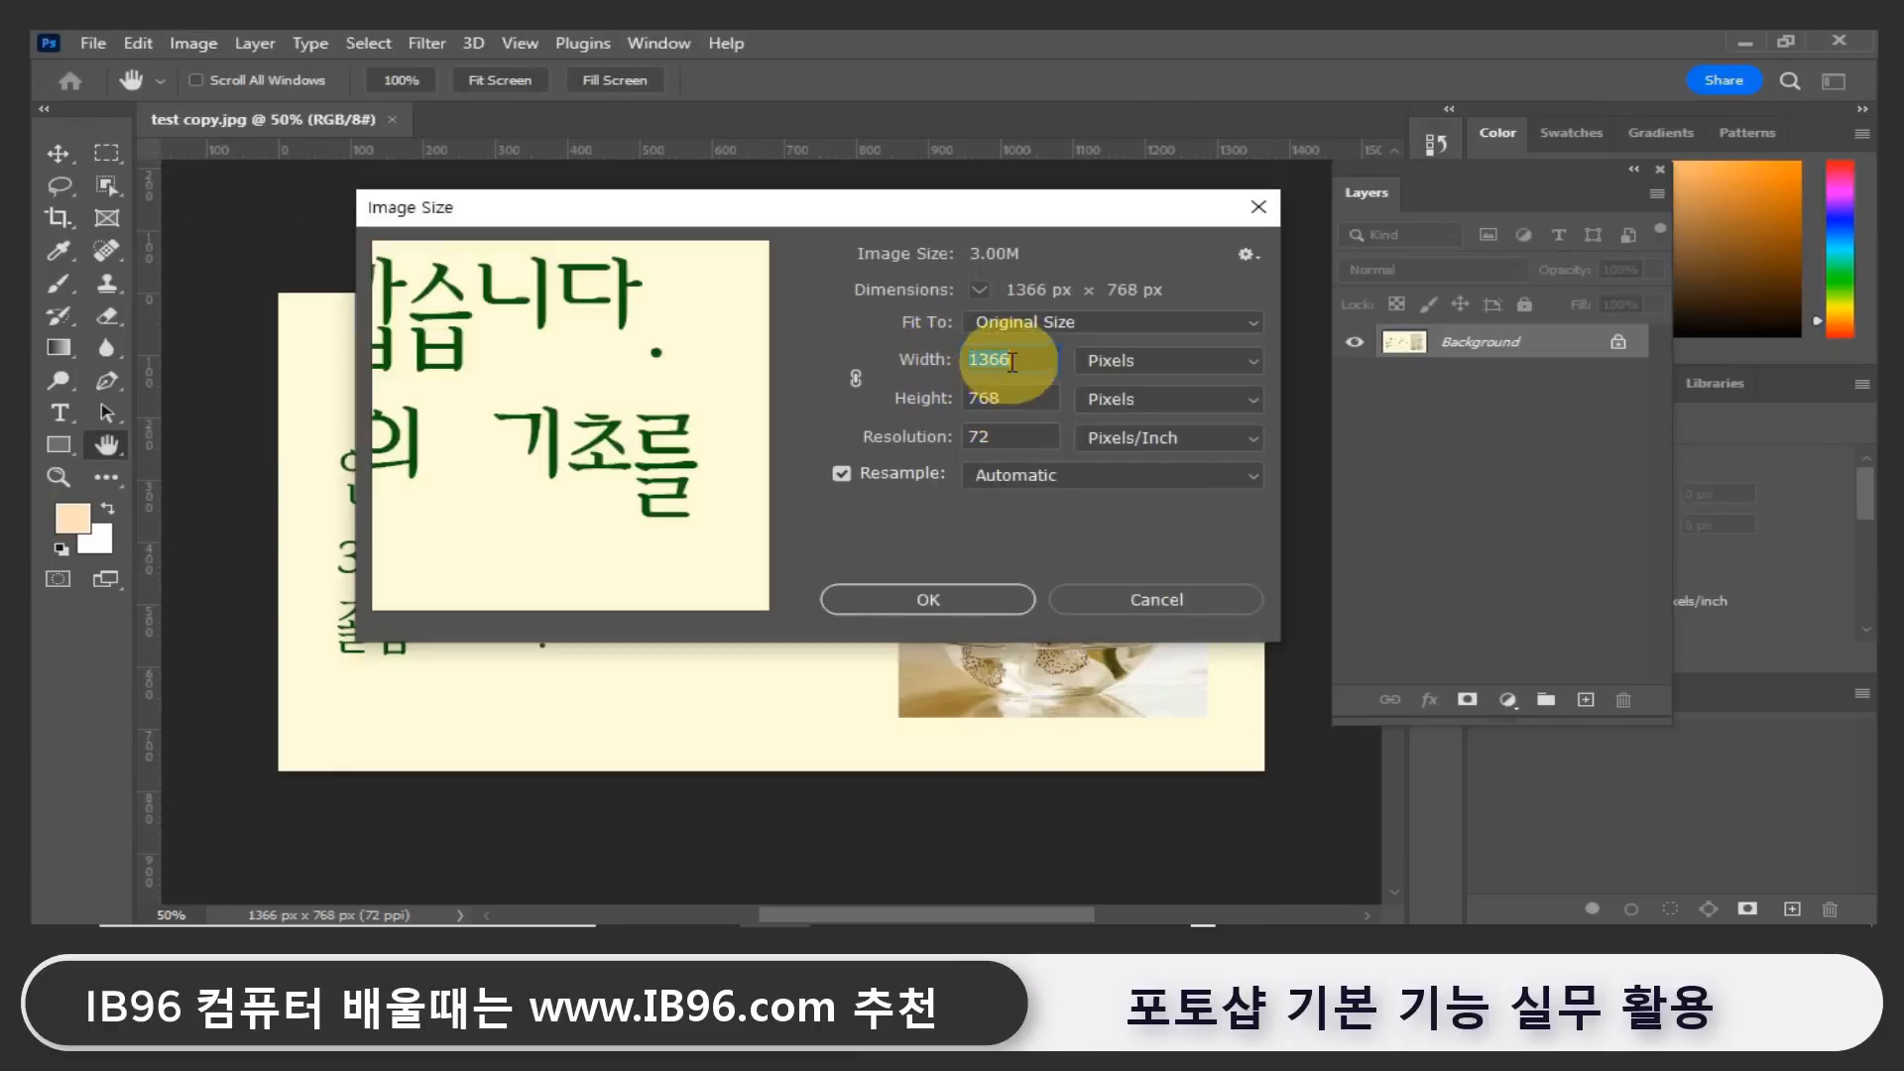
click(1011, 395)
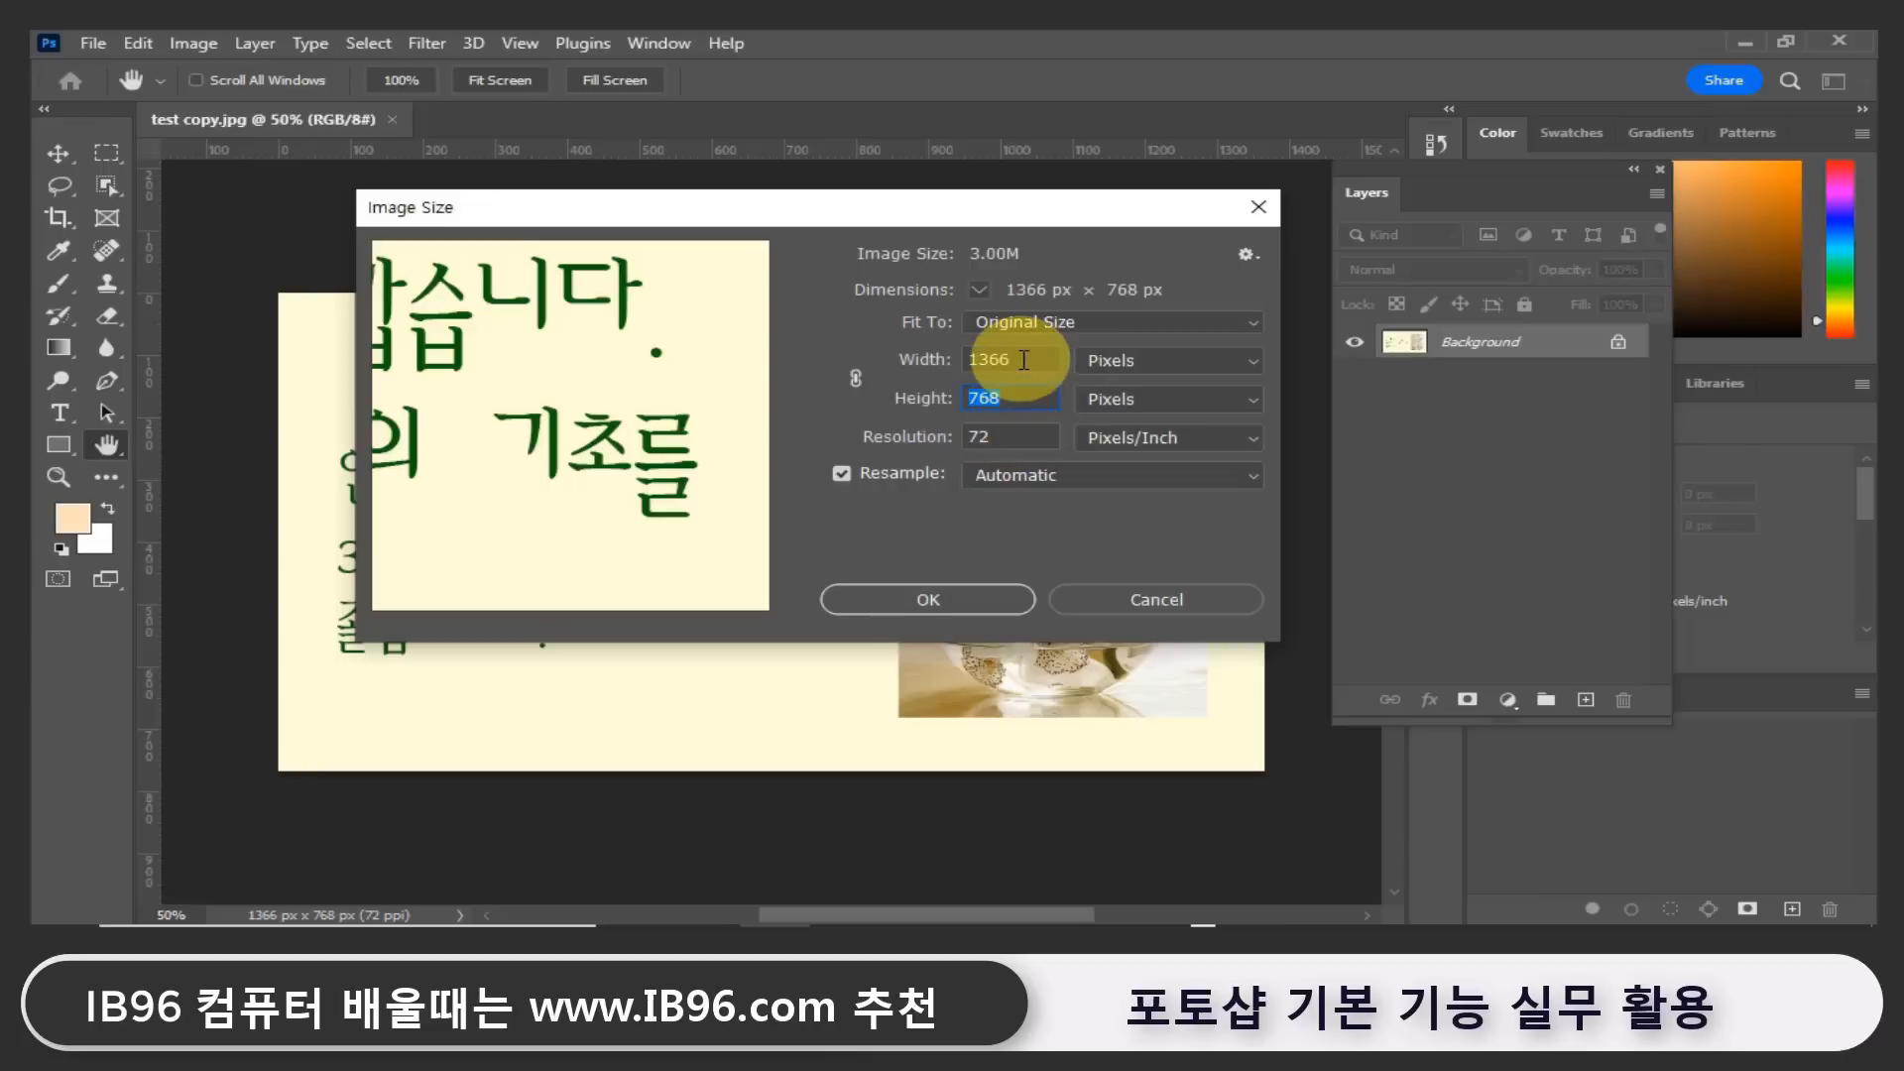
drag(1023, 360, 974, 357)
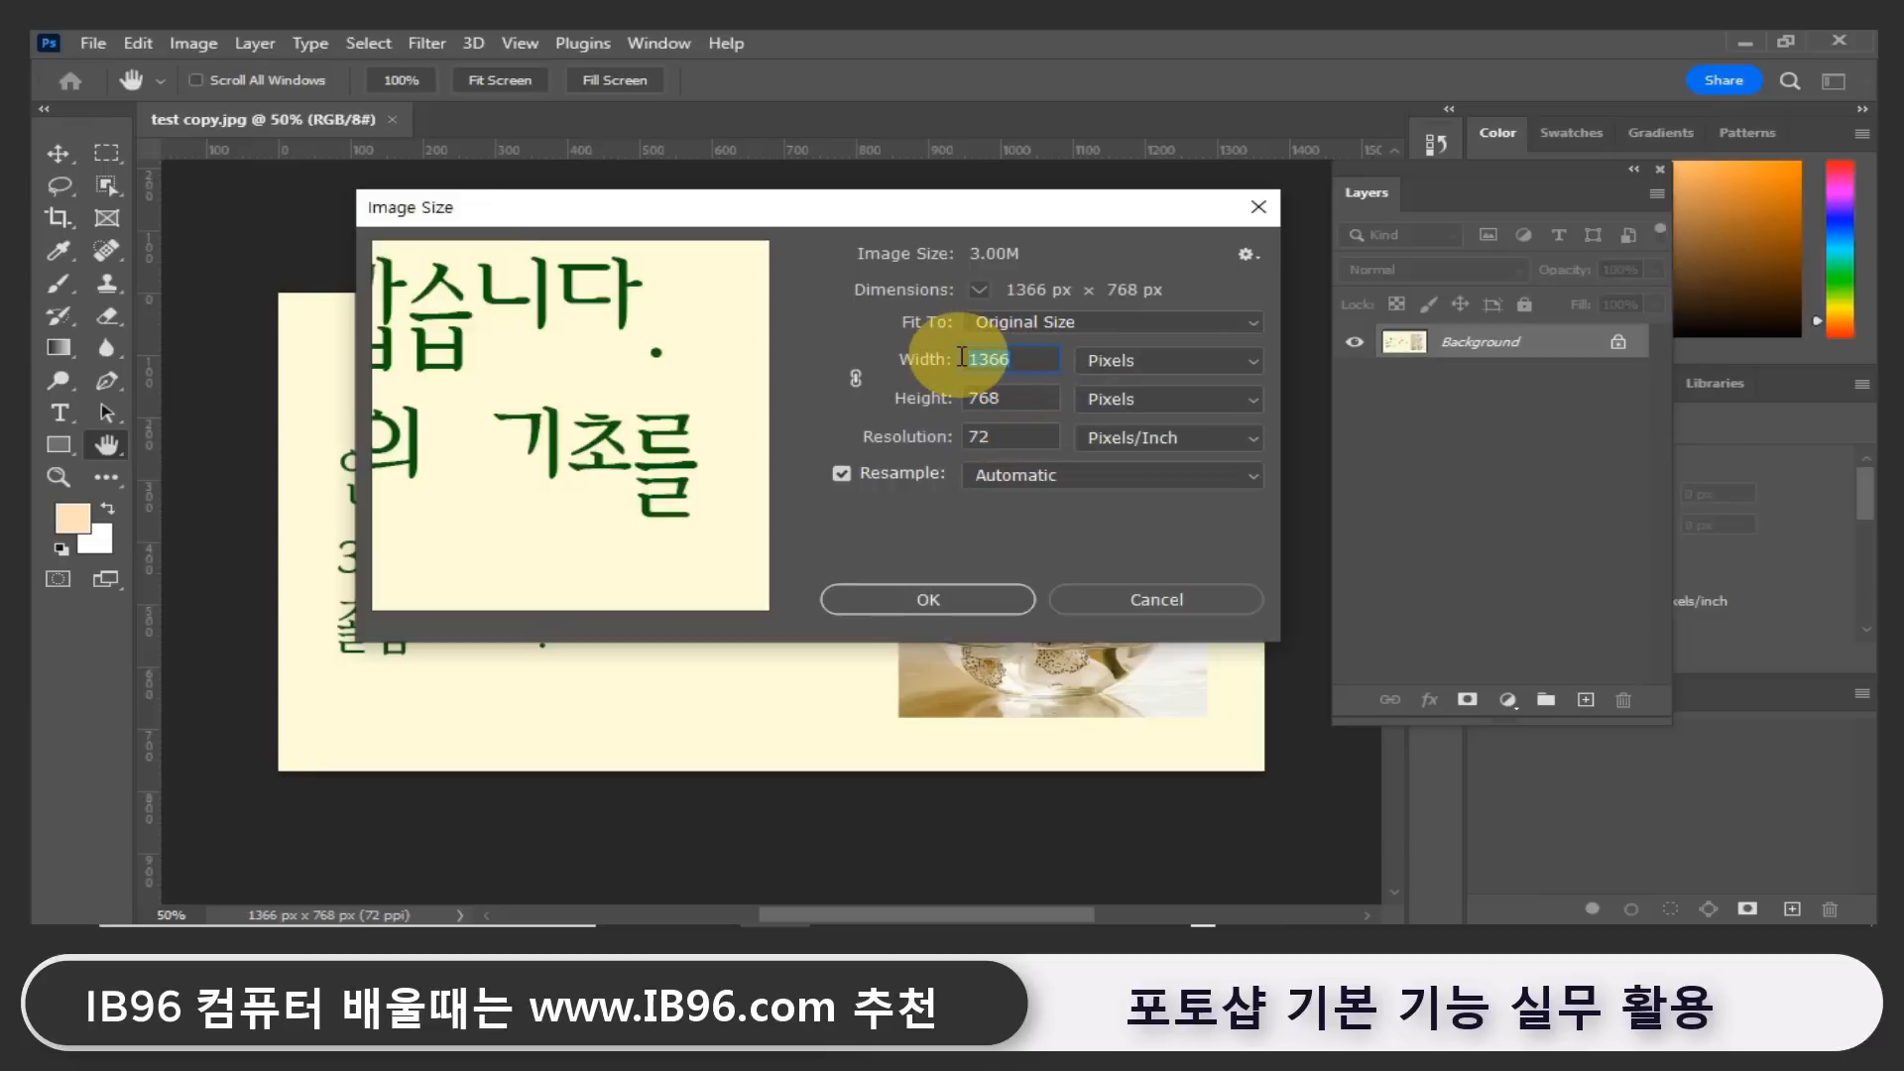
text(800)
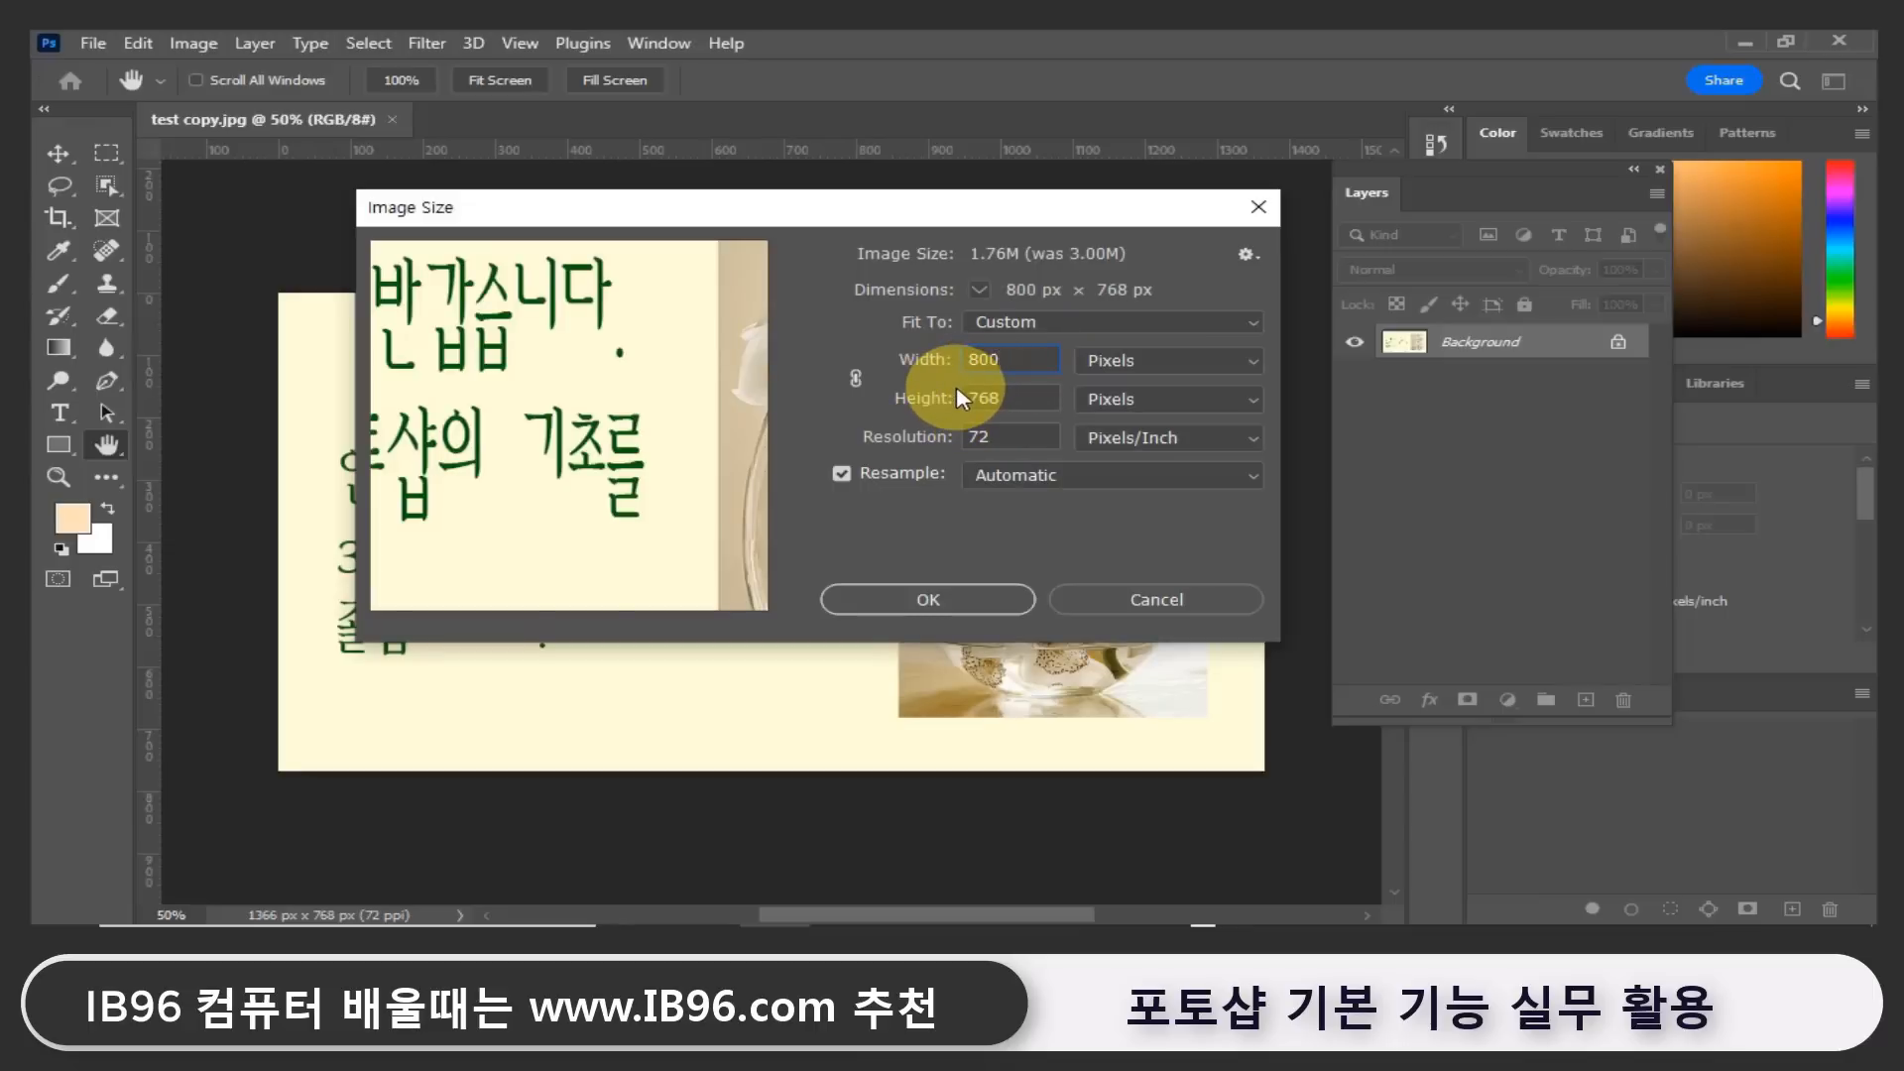
click(934, 599)
key(v)
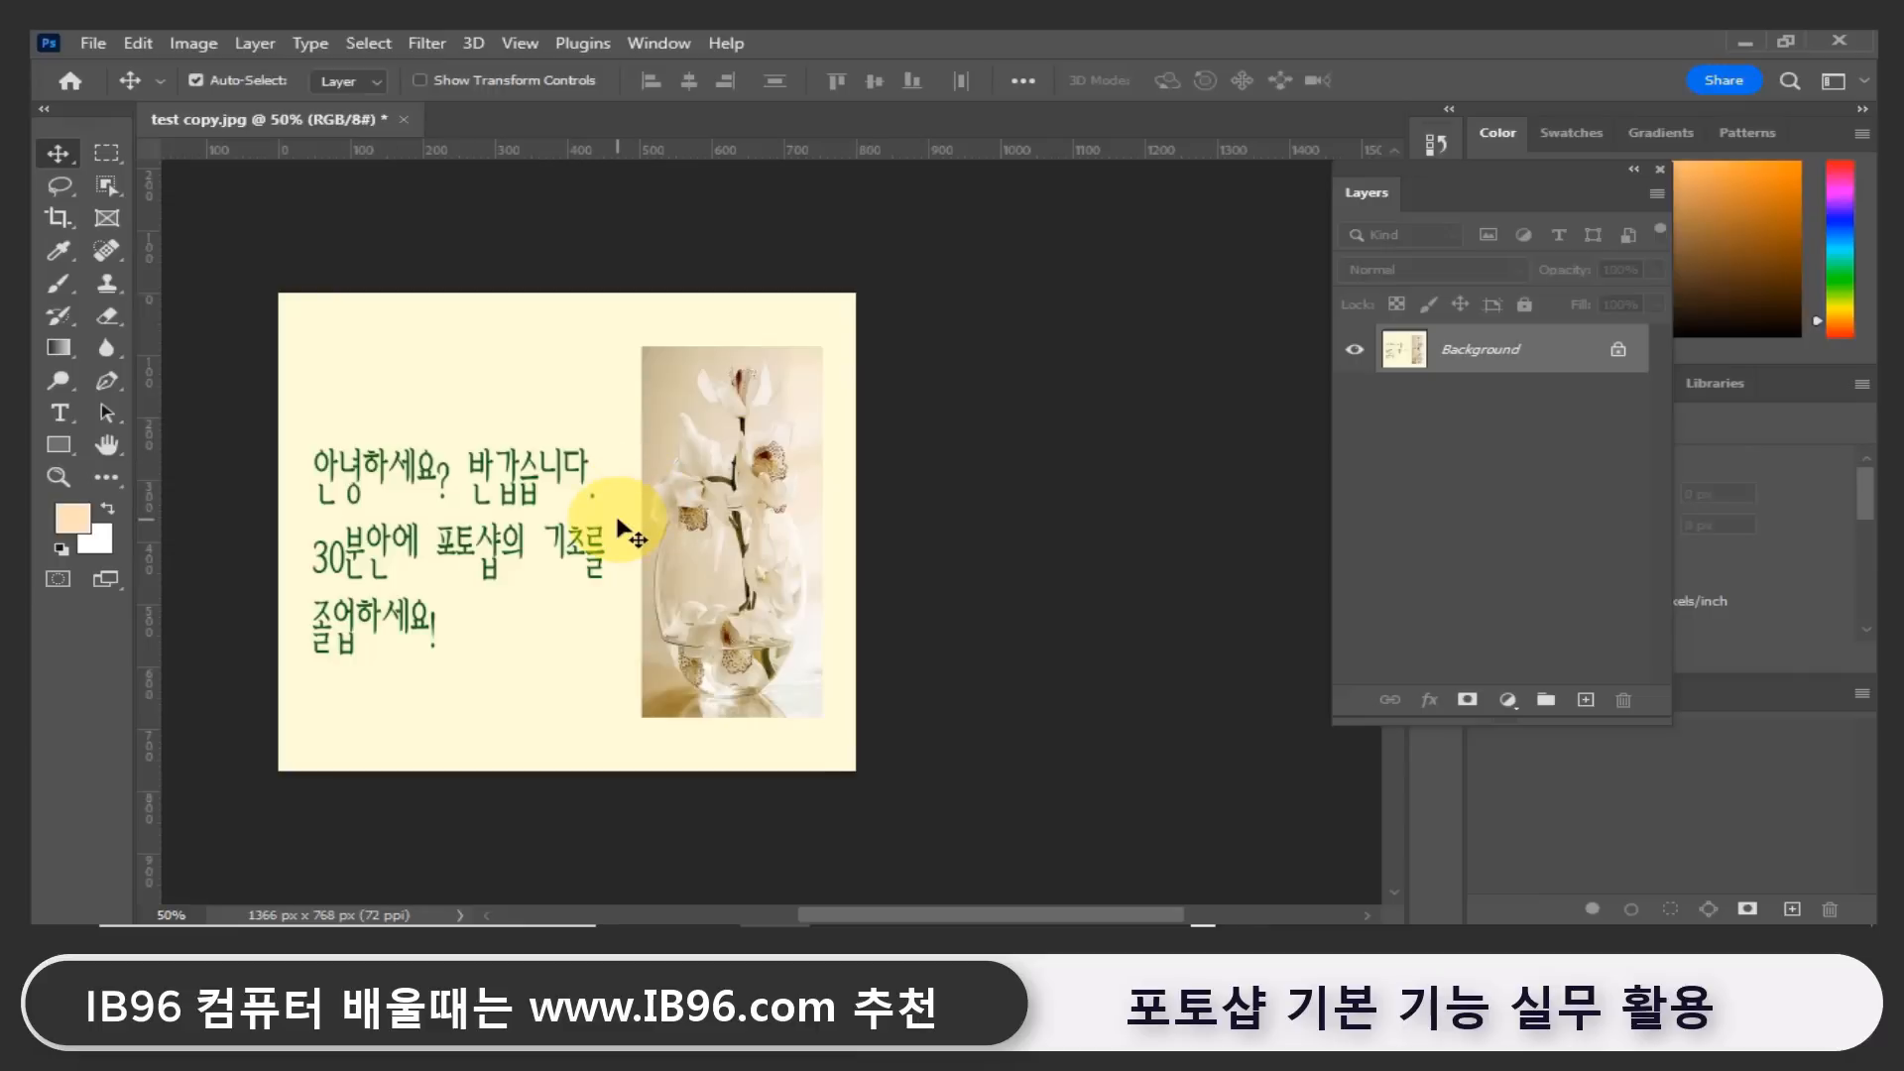
key(ctrl+z)
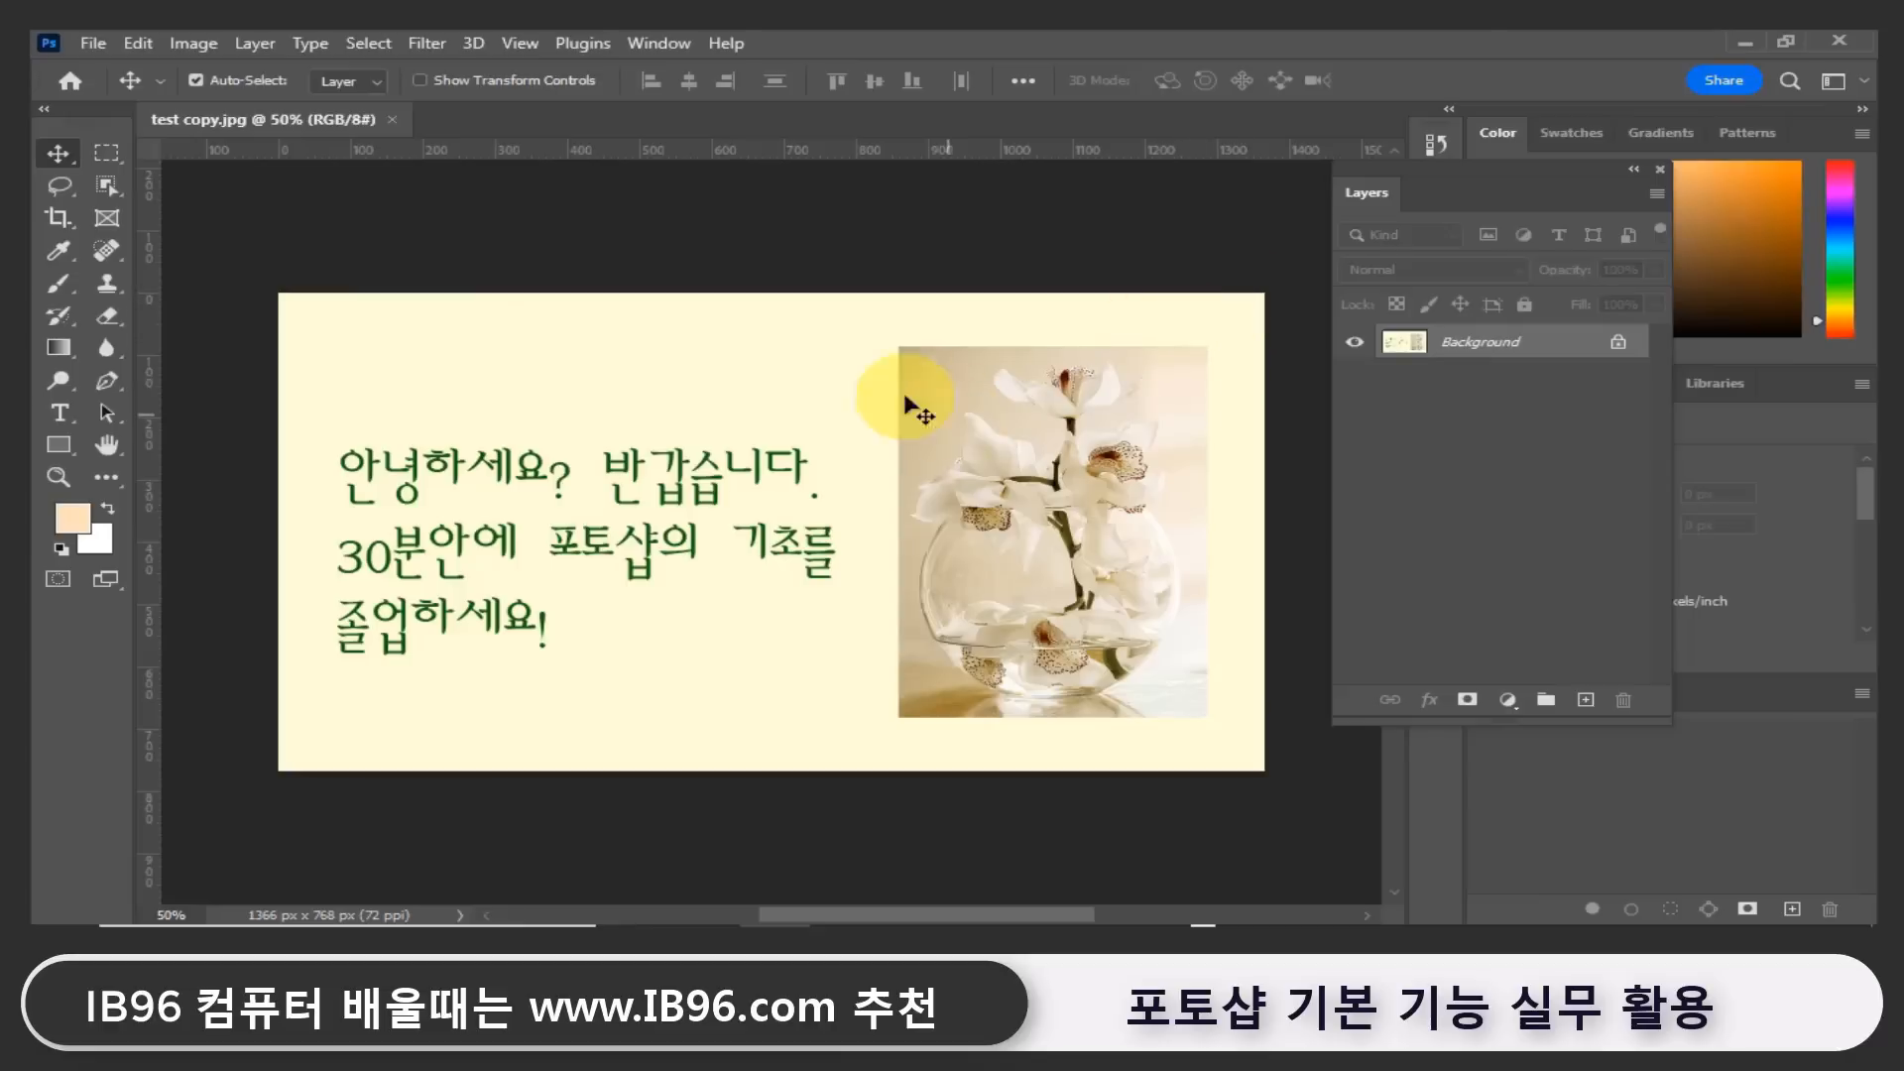
Resize the image to 1000 px wide with width and height linked to keep the proportions.
click(199, 45)
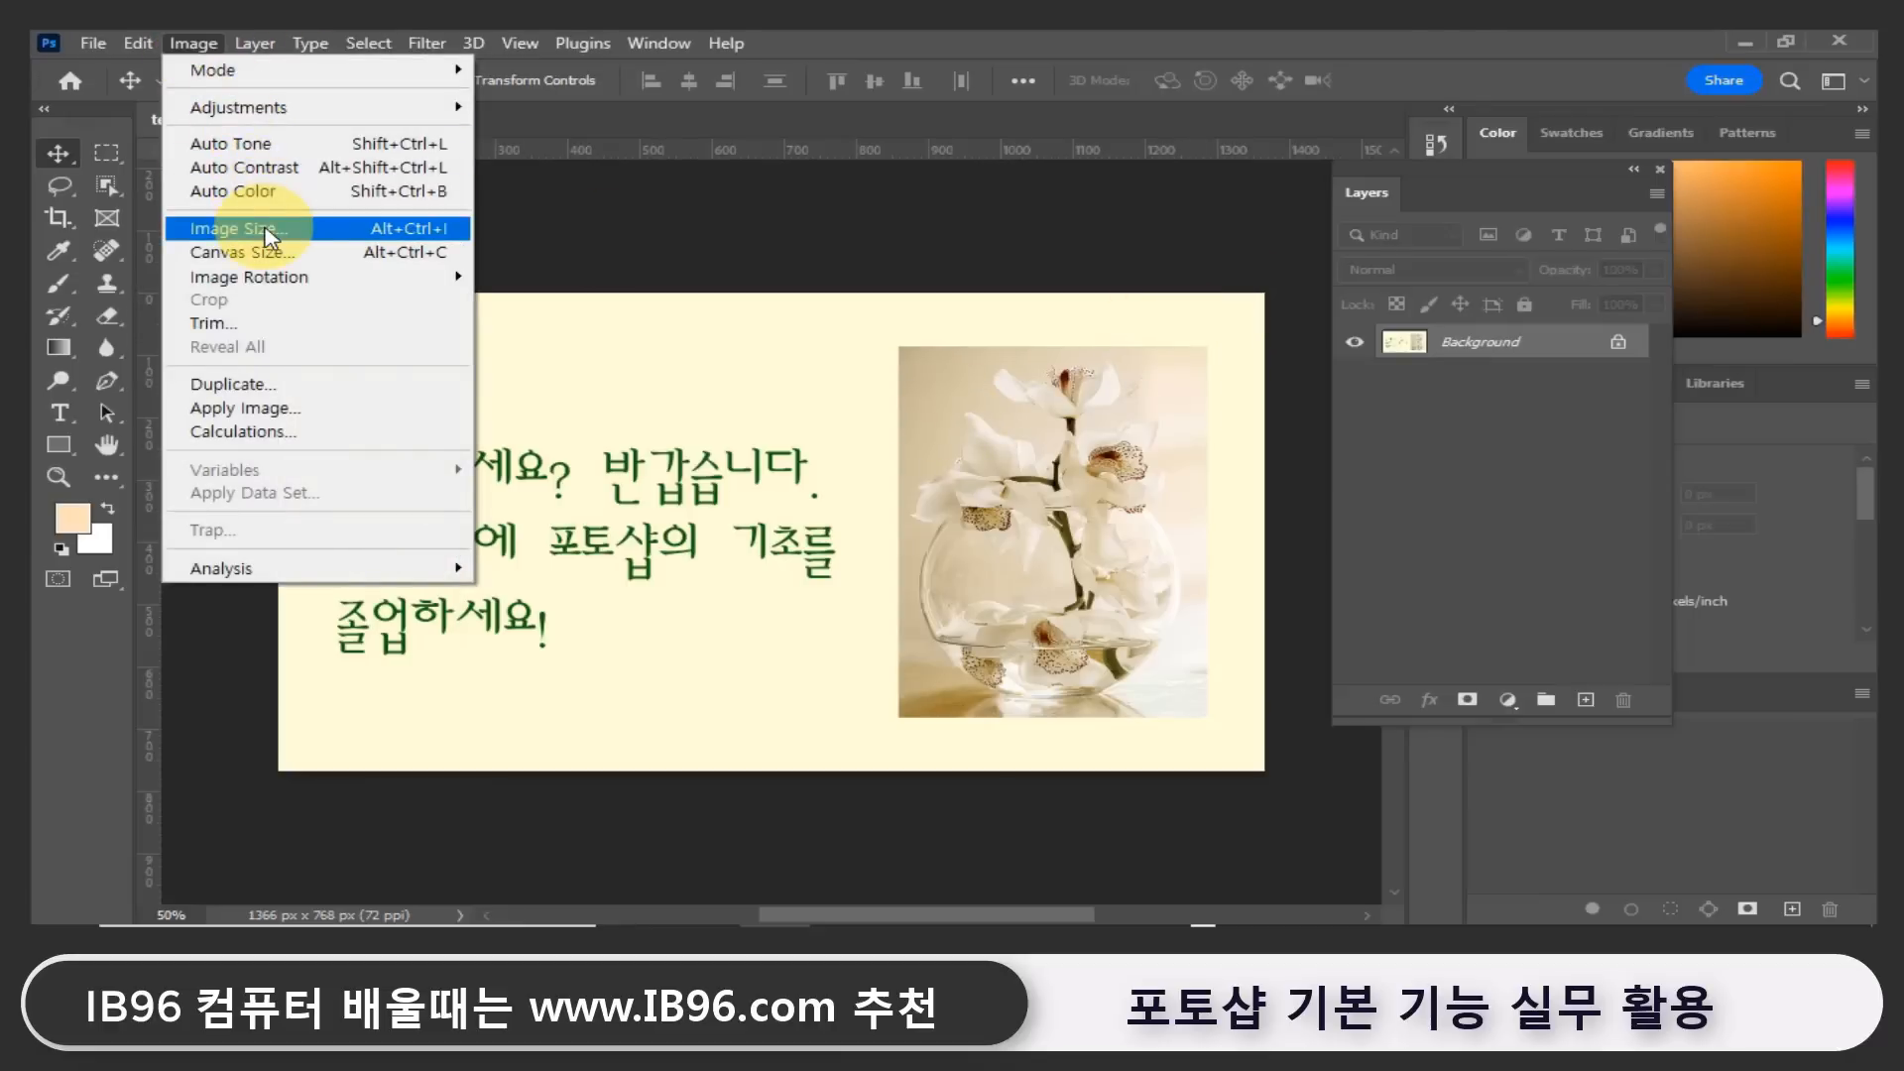
click(265, 230)
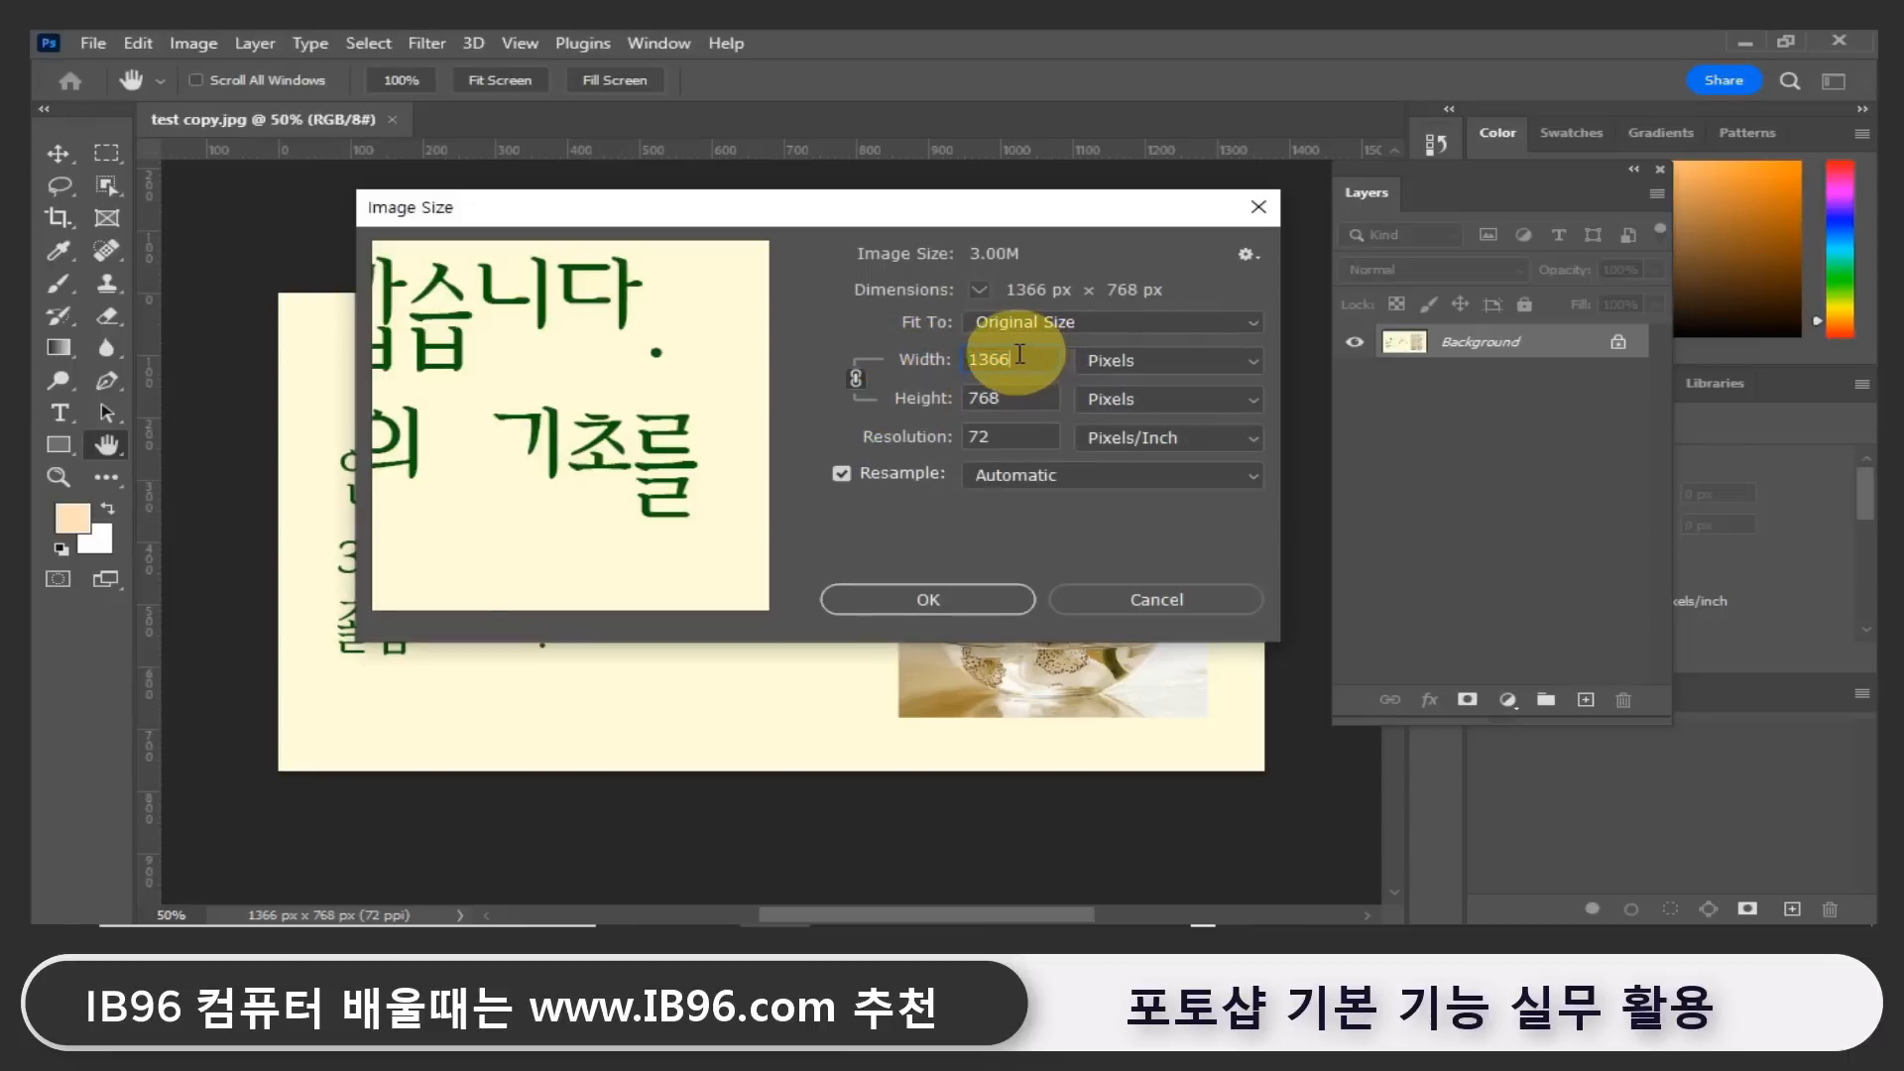
drag(1019, 354, 906, 393)
drag(1032, 358, 838, 355)
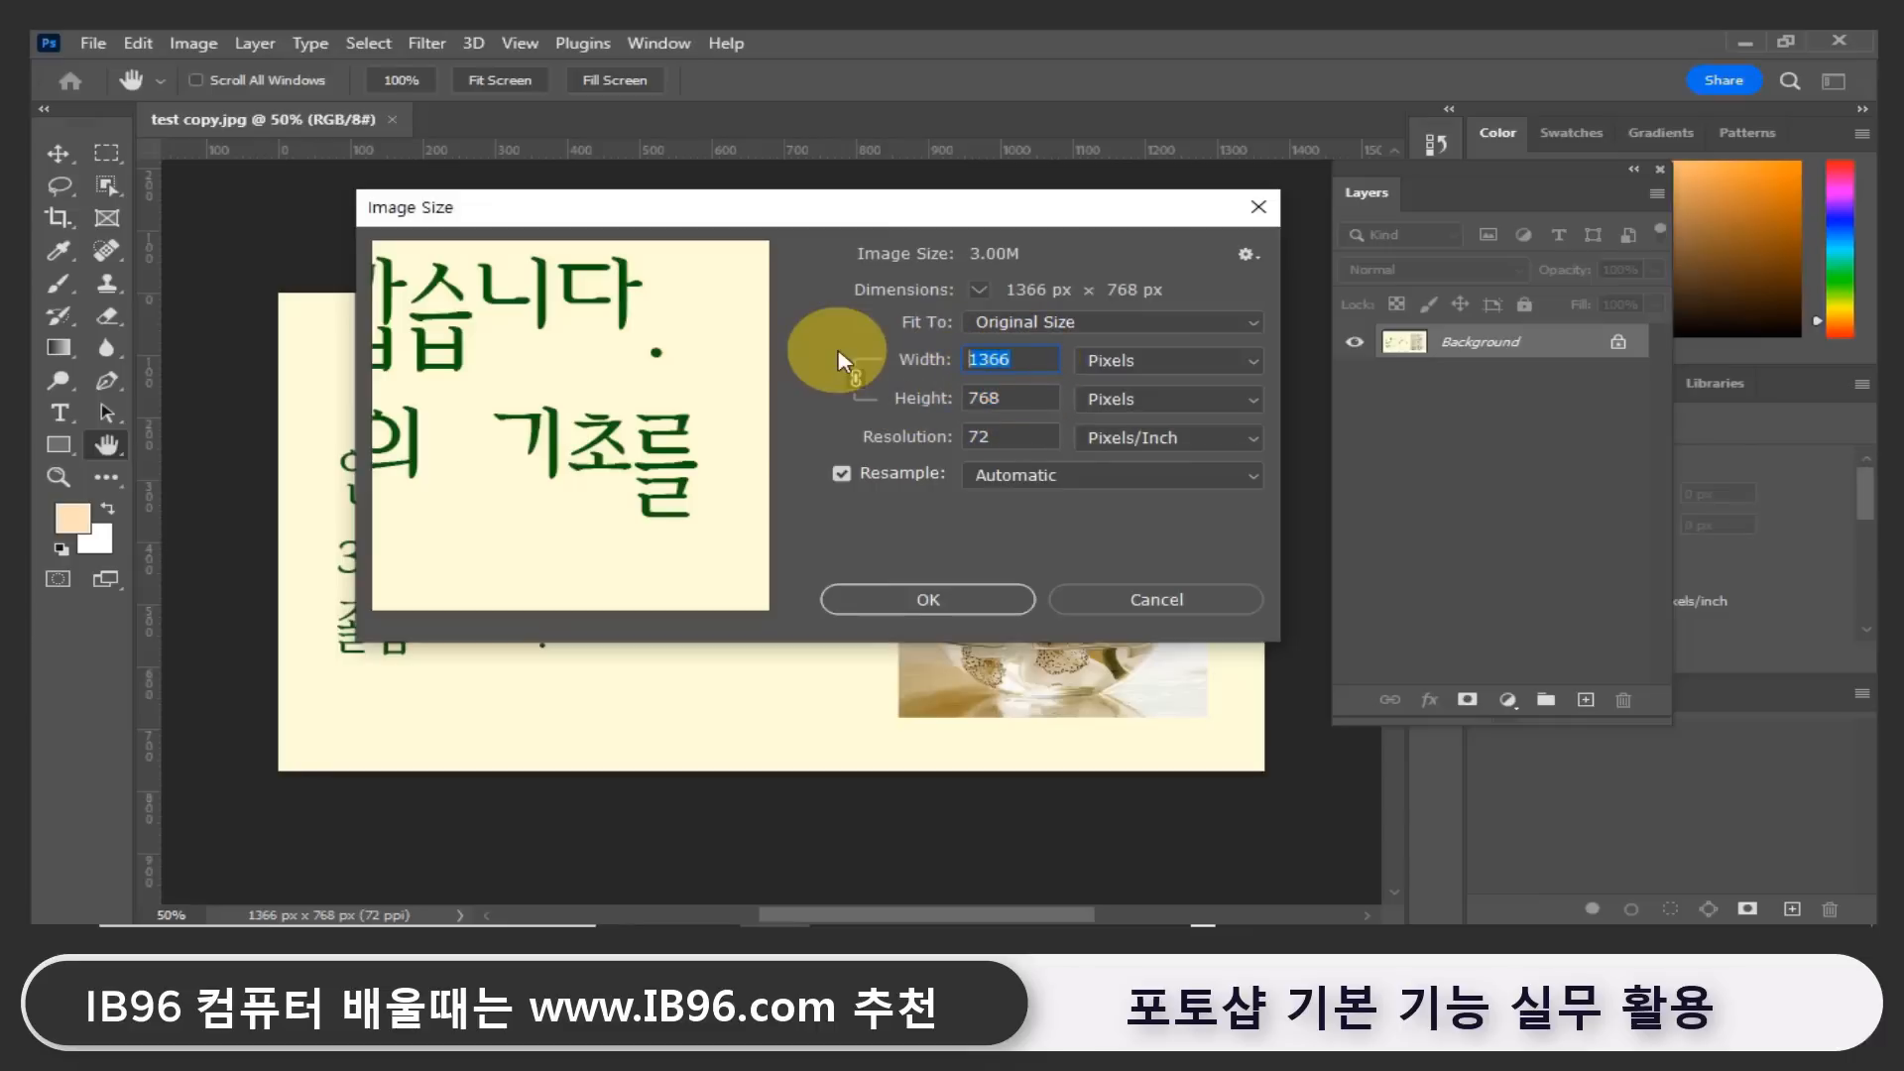
text(1000)
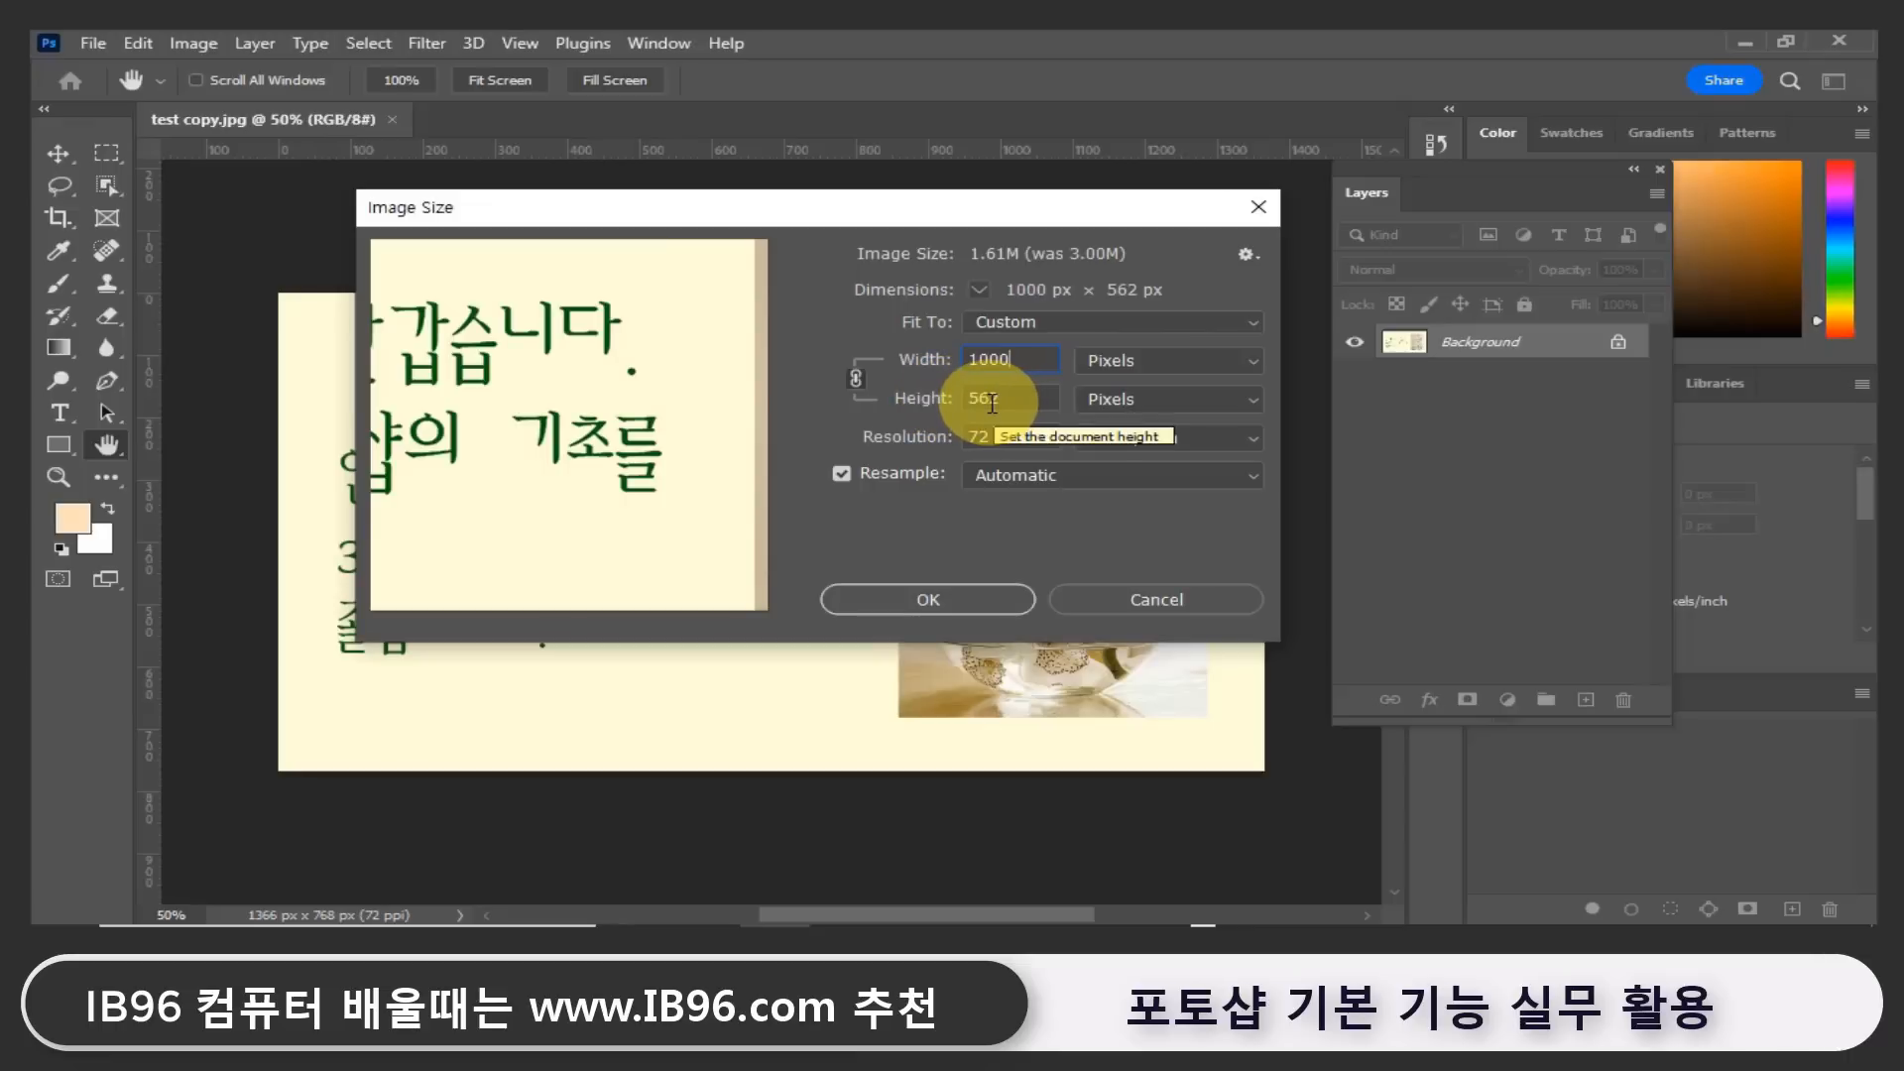
click(960, 605)
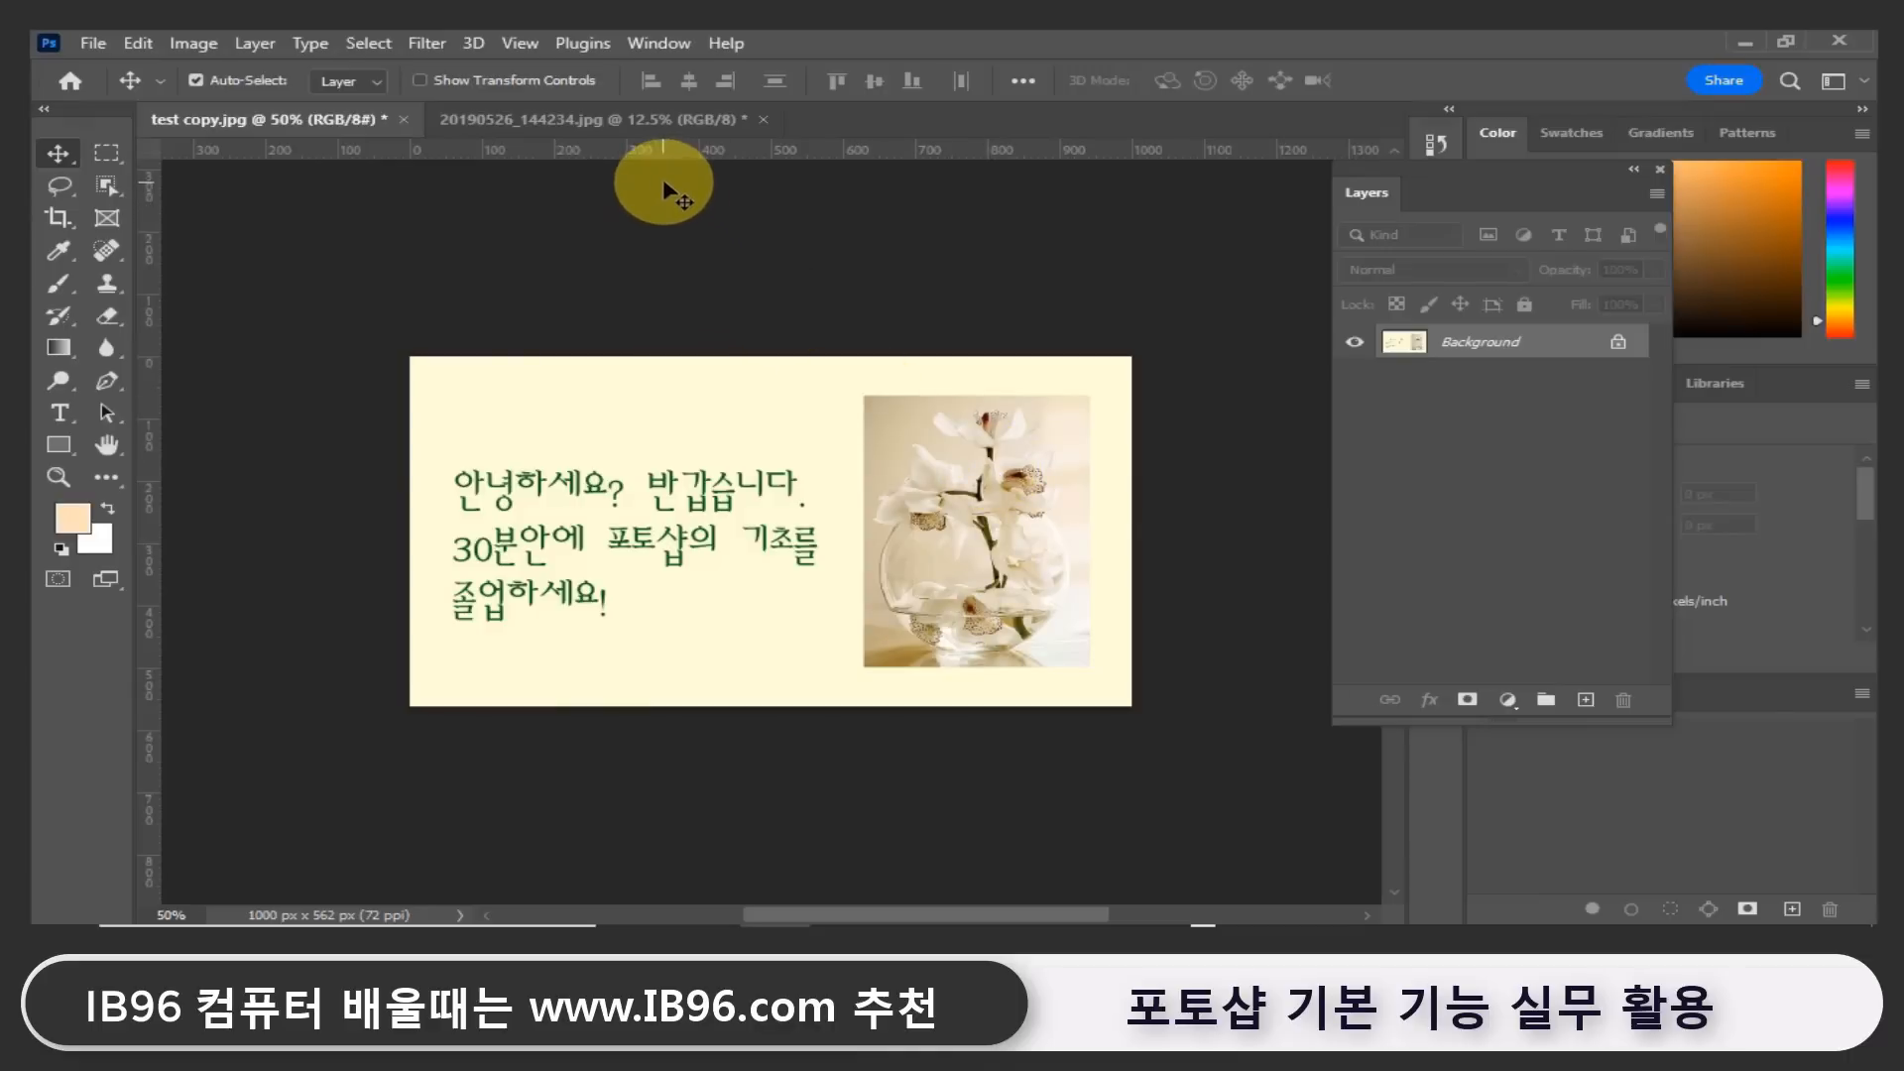
In the red flower photo 20190526_144234.jpg, draw in the crop frame's corners with the Crop tool to enclose the flower.
key(ctrl+Tab)
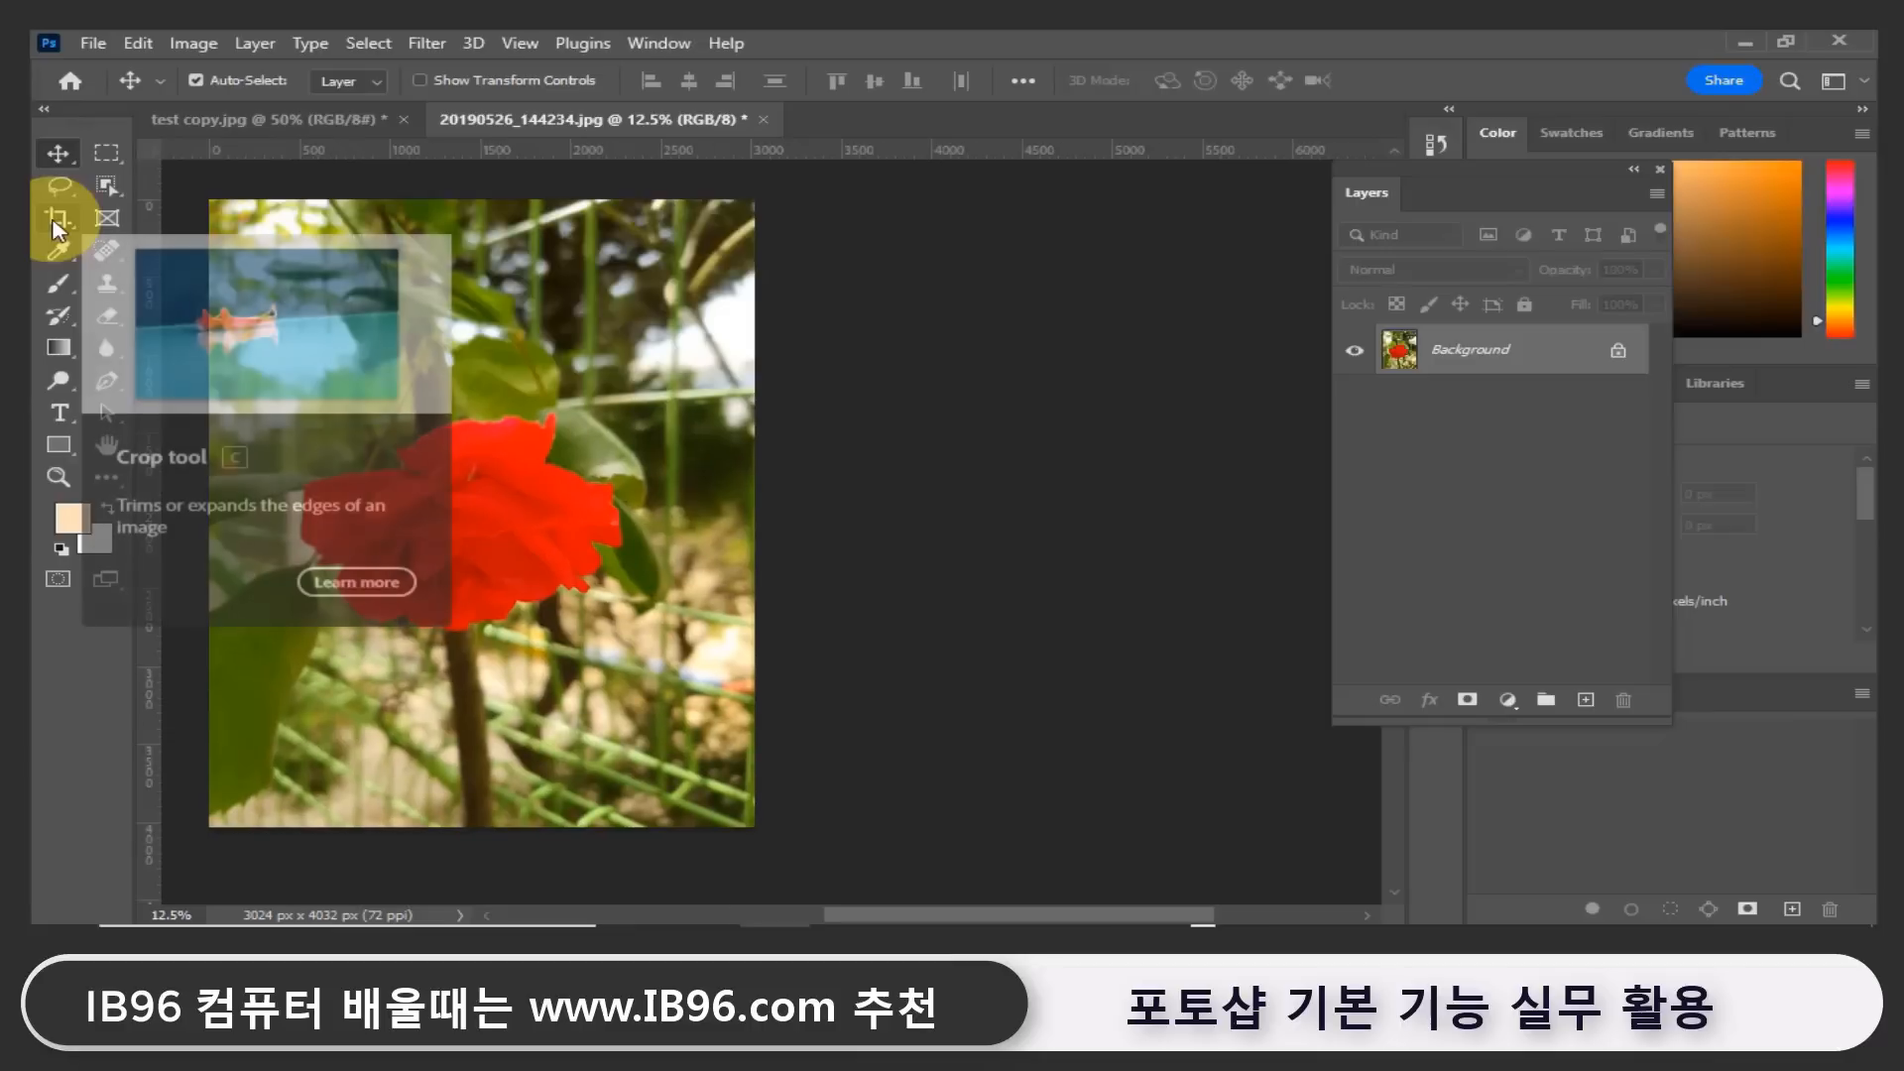
click(56, 224)
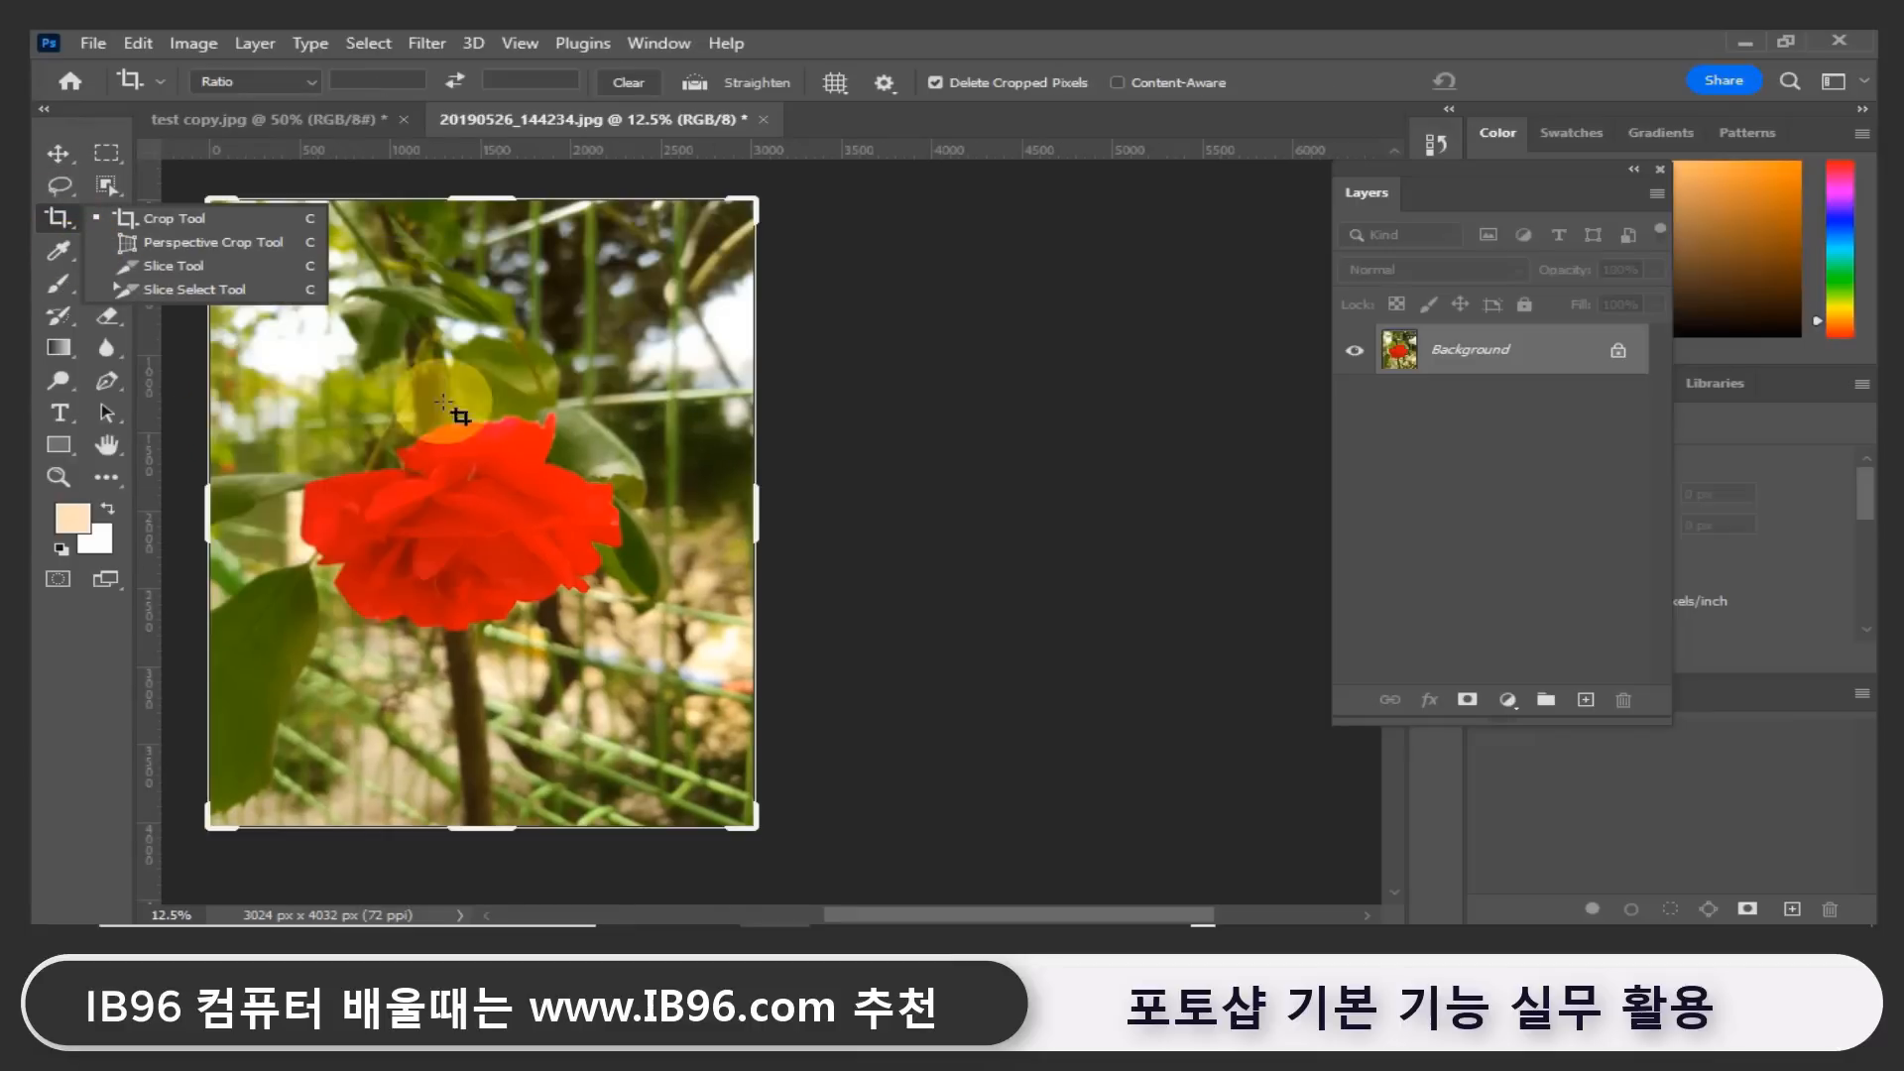
click(756, 198)
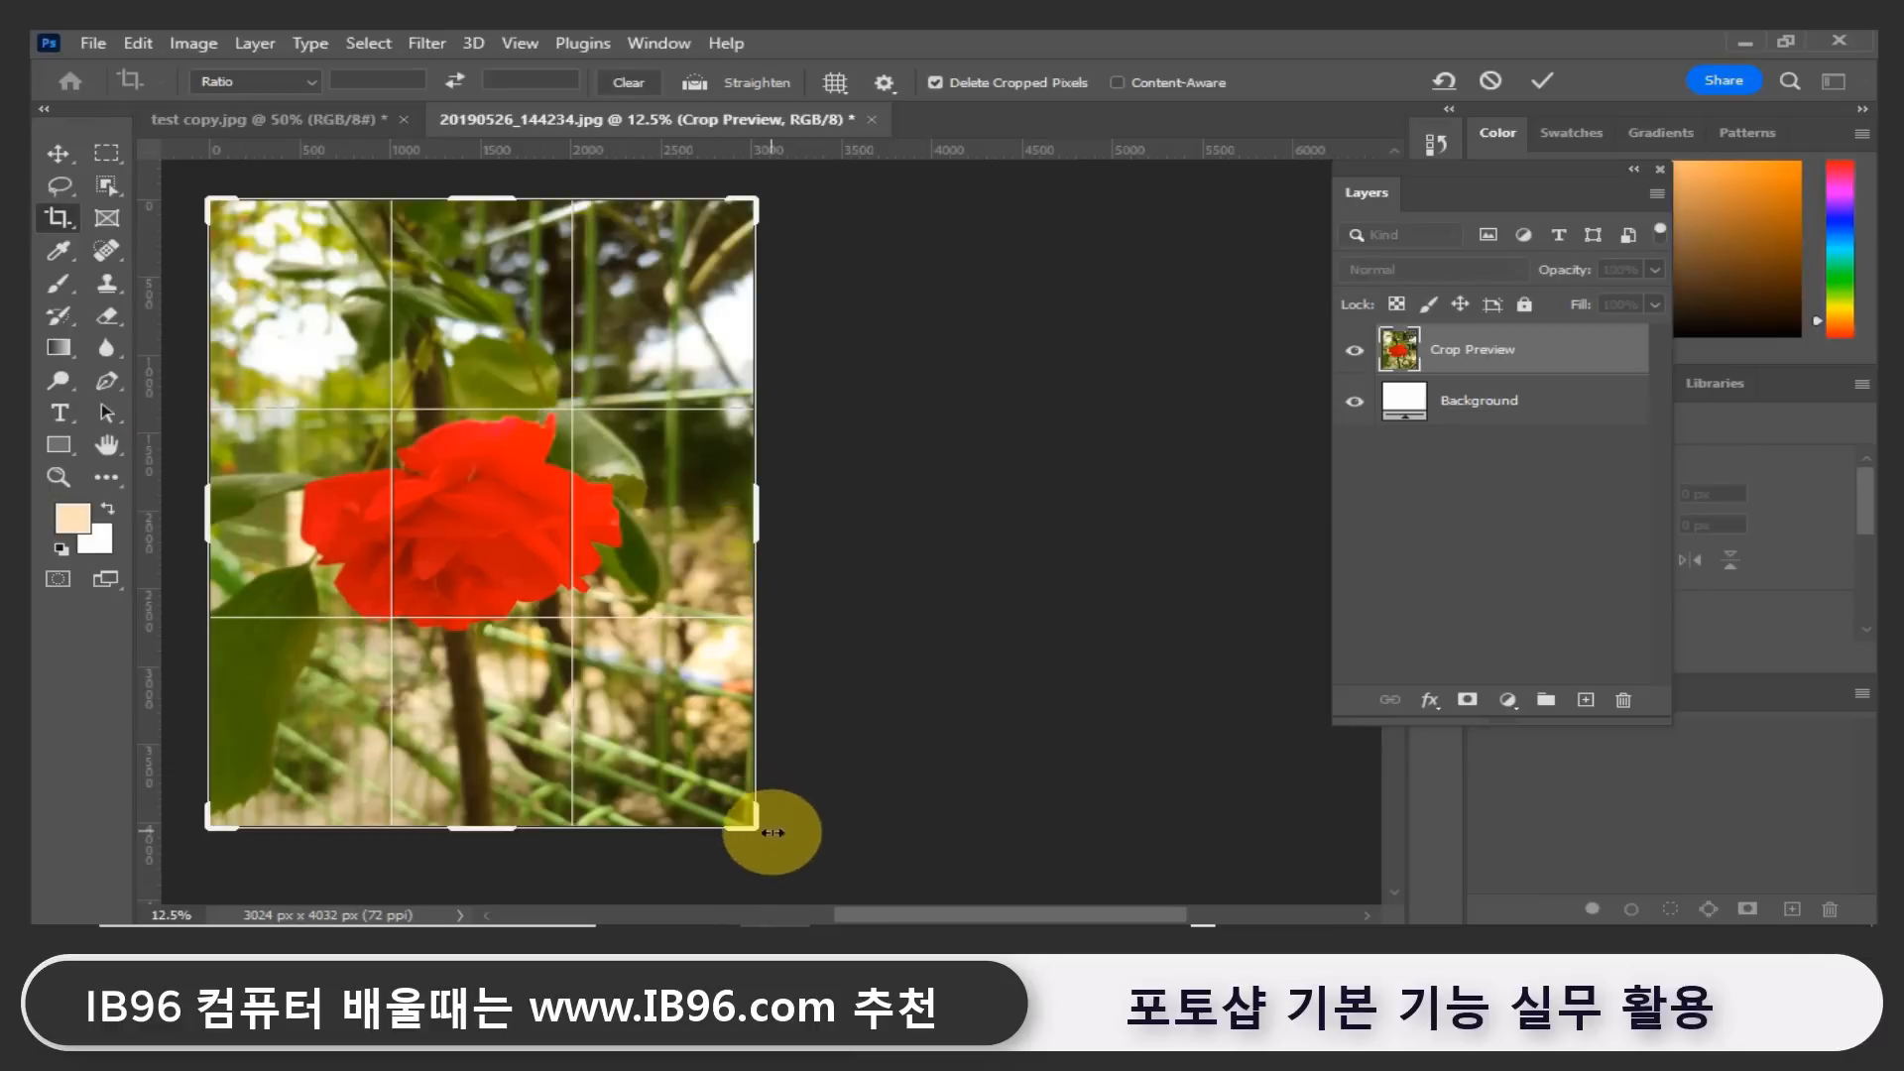
drag(756, 831, 706, 759)
drag(256, 265, 286, 345)
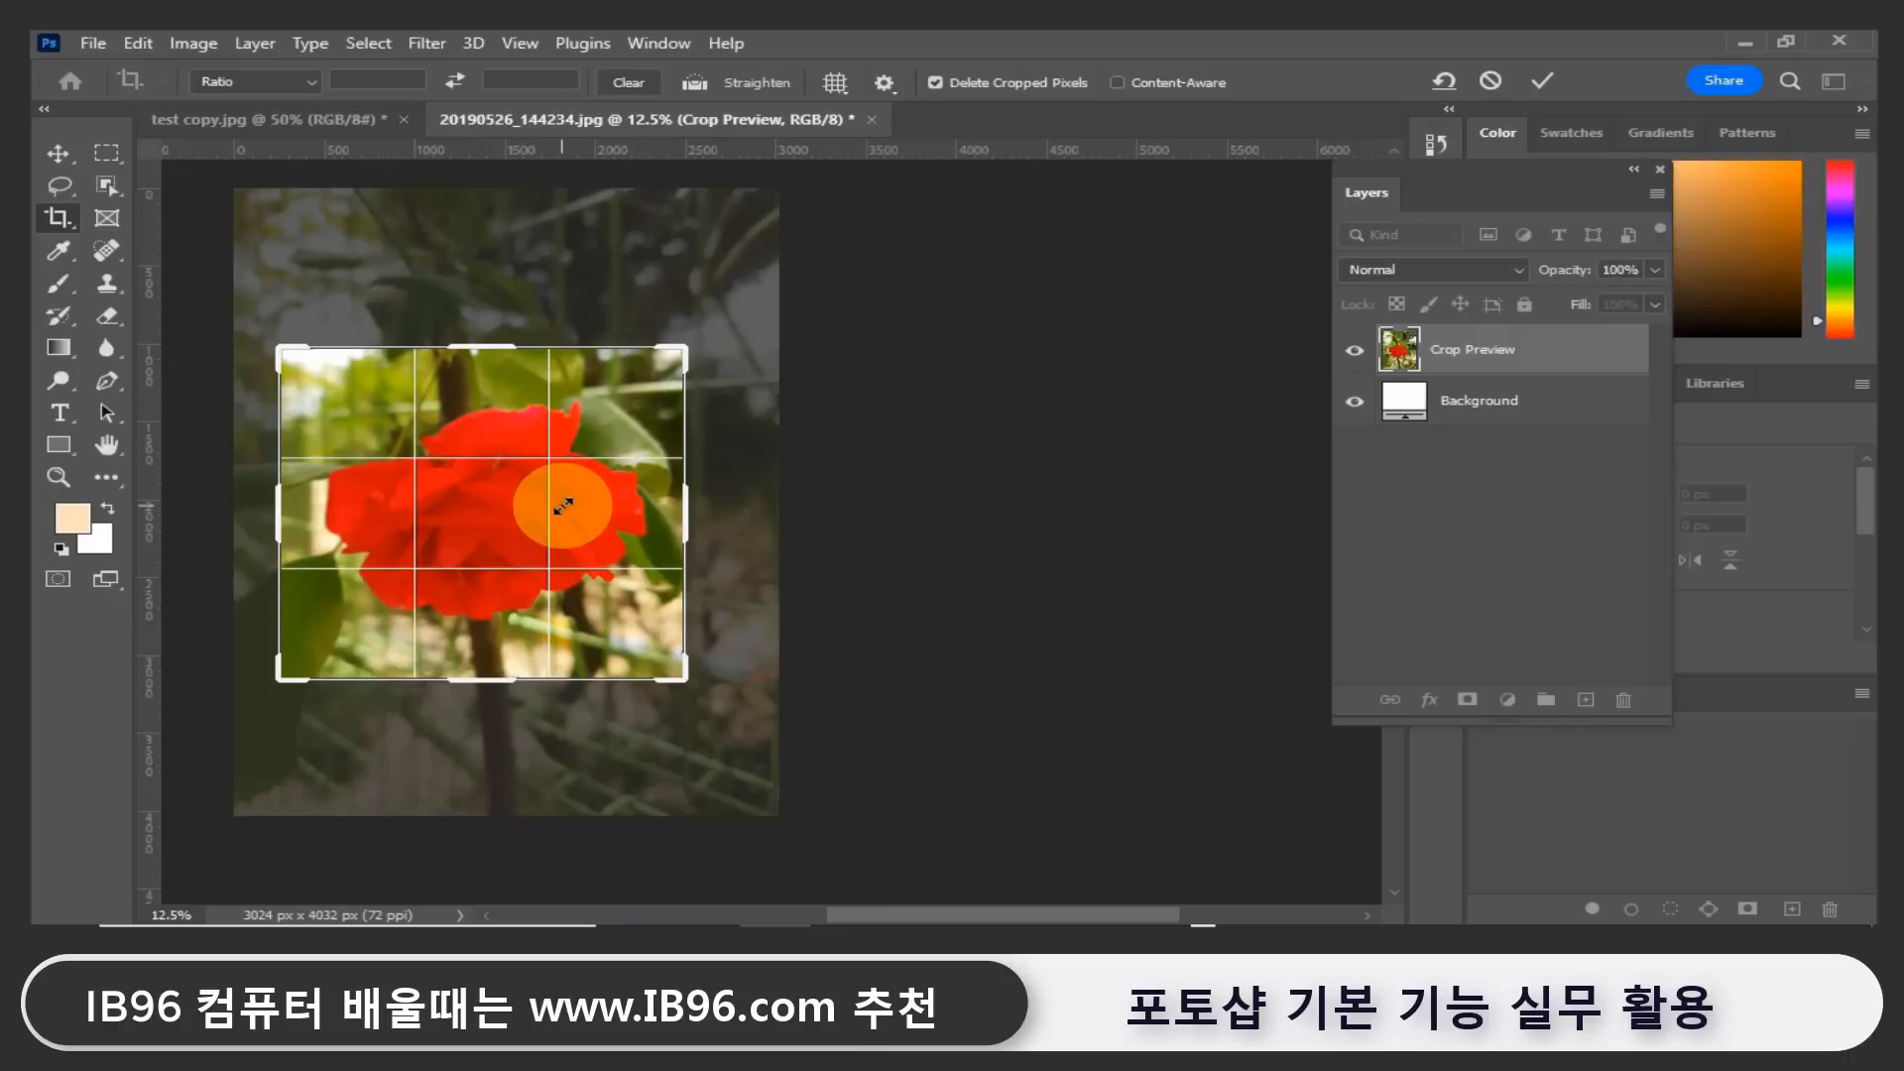
Fine-tune all four edges of the crop frame around the red flower and apply the crop at about 2192 x 2208 px.
drag(482, 347, 477, 324)
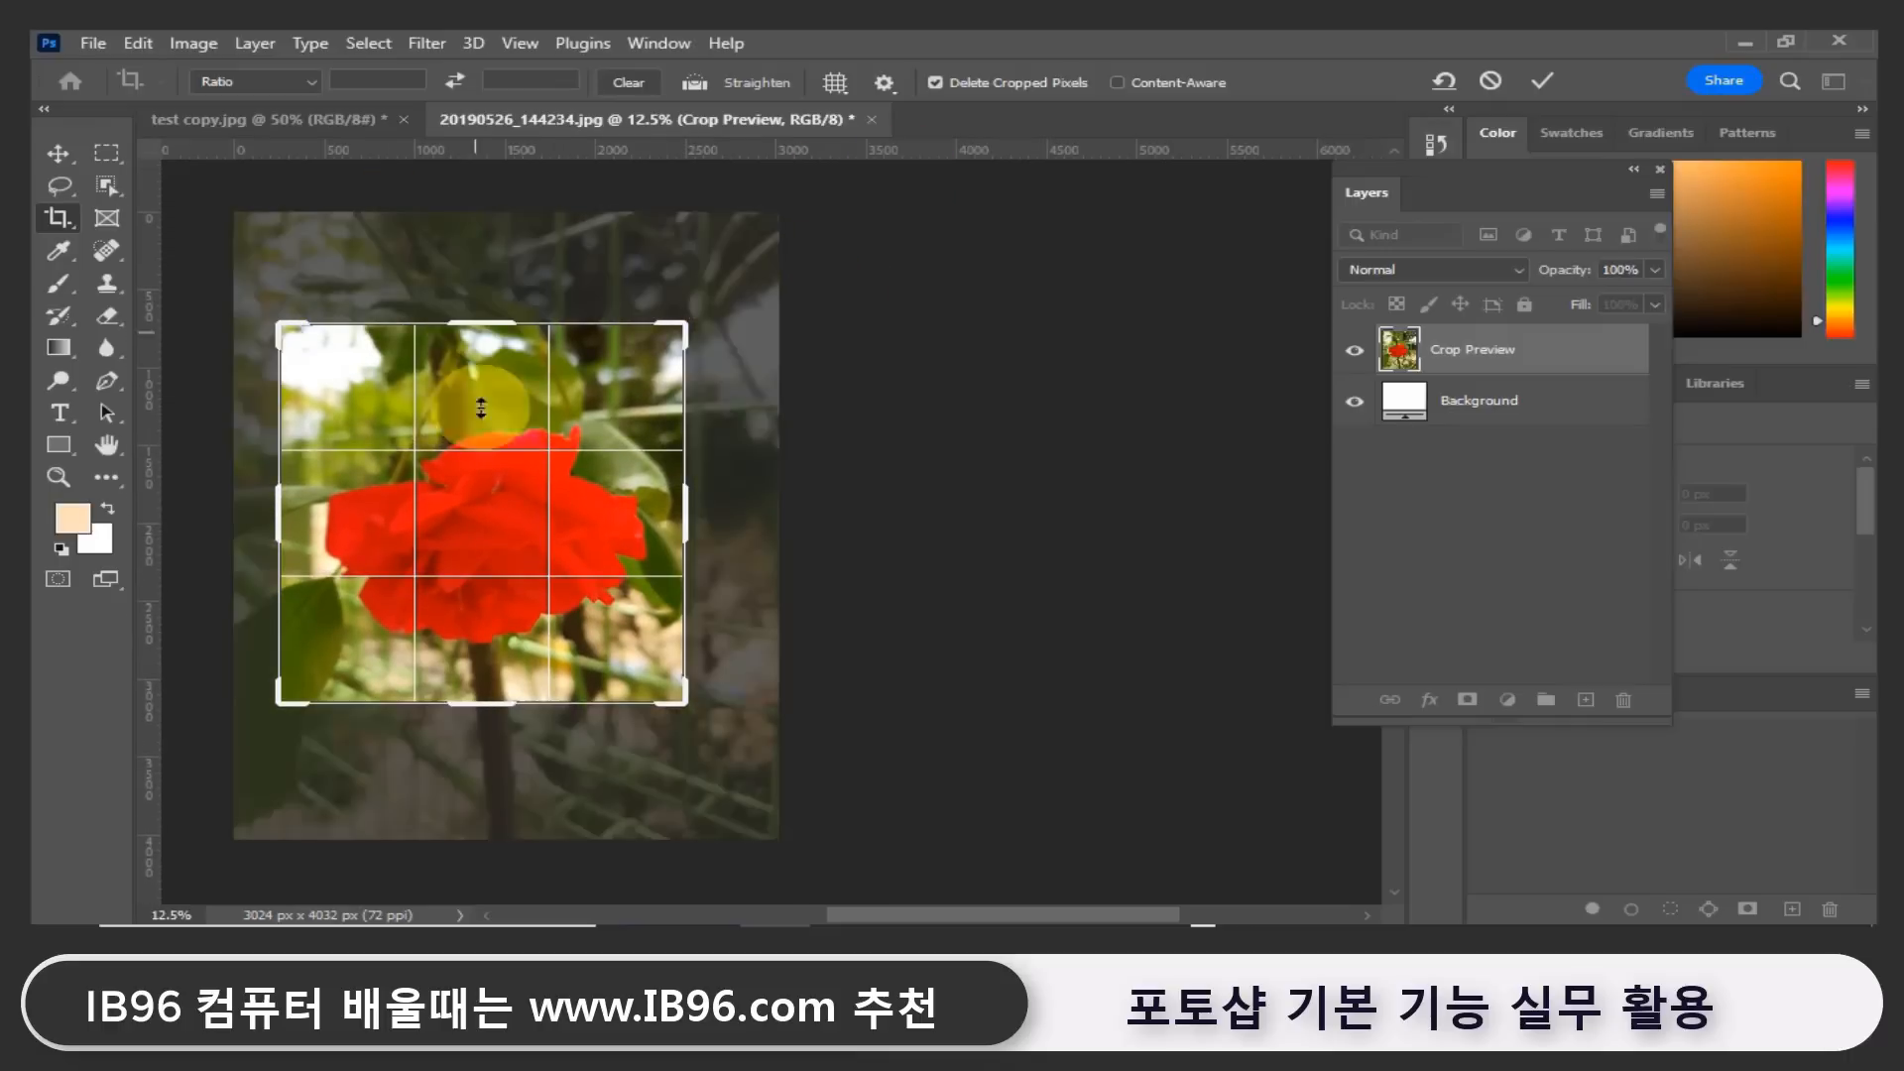
mouse_move(509, 703)
mouse_down()
mouse_move(497, 753)
mouse_move(503, 703)
mouse_up()
mouse_move(680, 508)
mouse_down()
mouse_move(731, 506)
mouse_move(667, 501)
mouse_up()
mouse_move(278, 507)
mouse_down()
mouse_move(311, 502)
mouse_move(288, 502)
mouse_up()
drag(498, 315, 497, 327)
drag(539, 703, 531, 694)
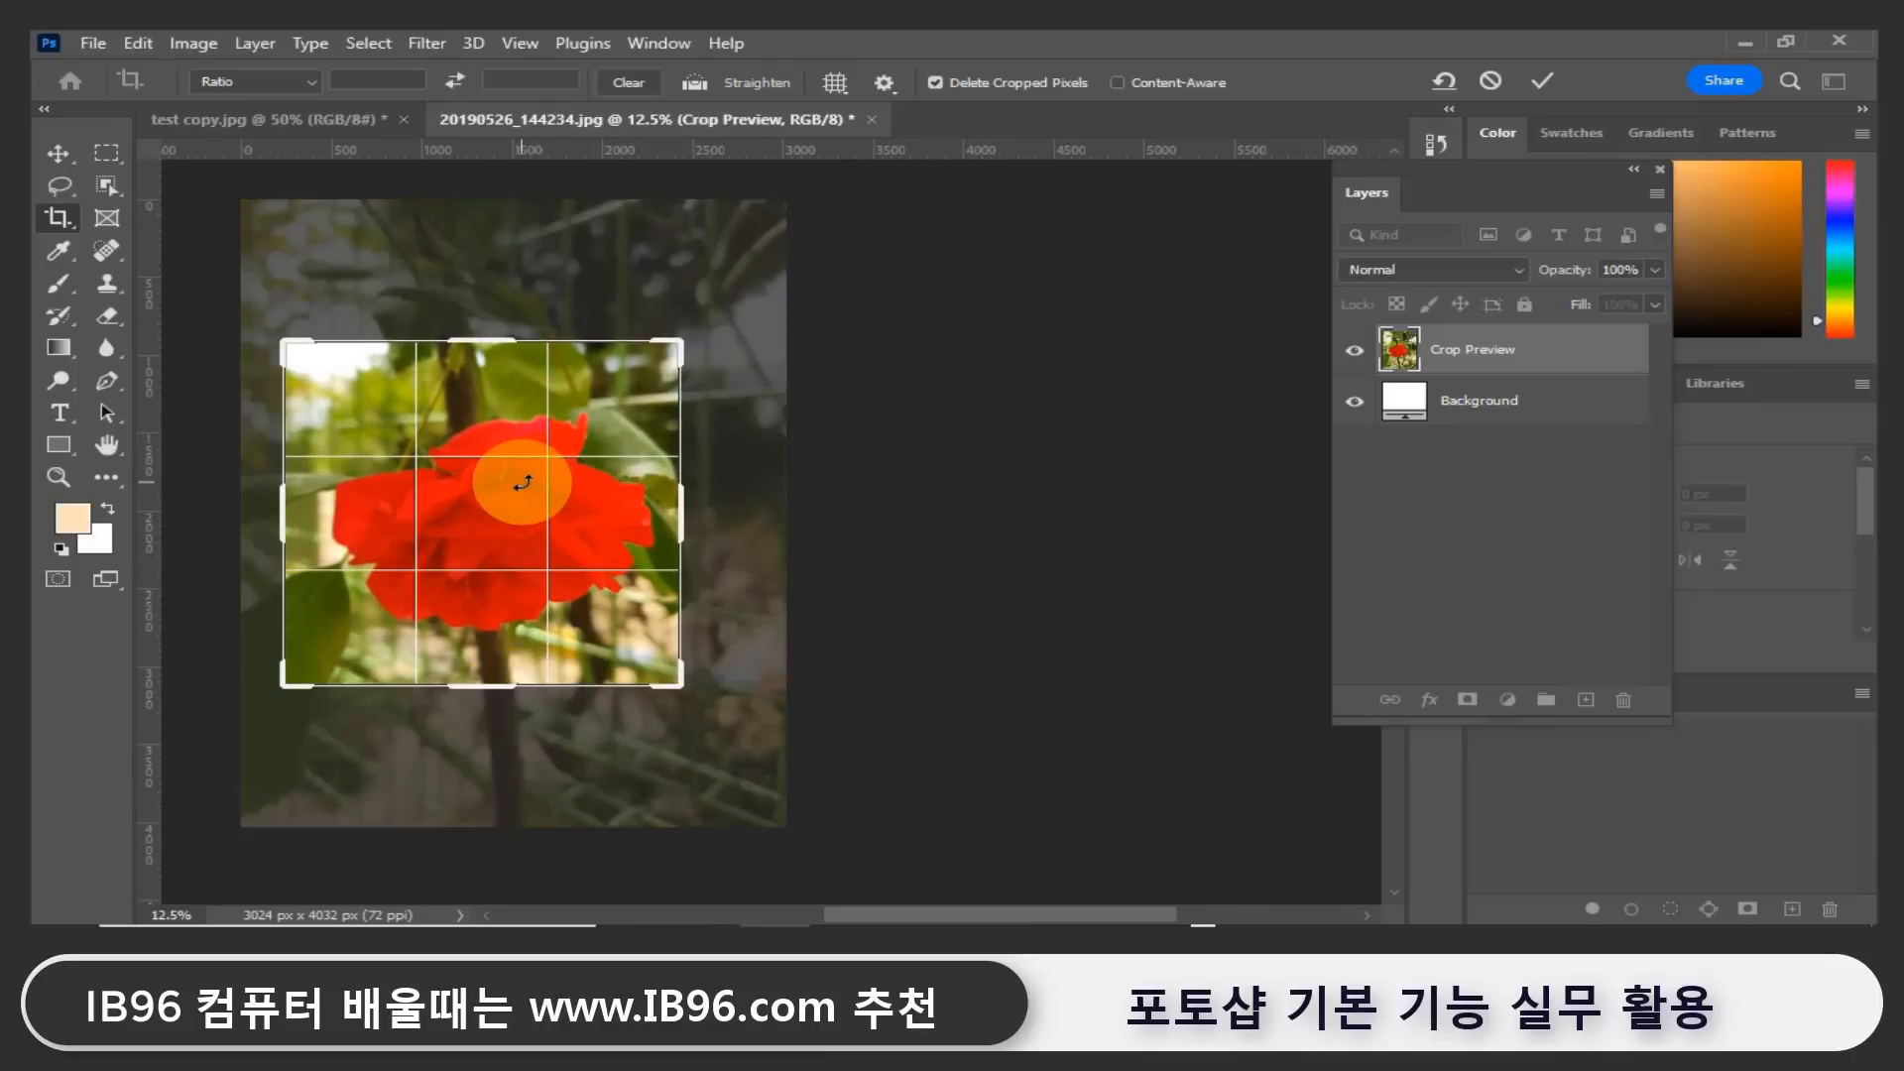
double_click(522, 483)
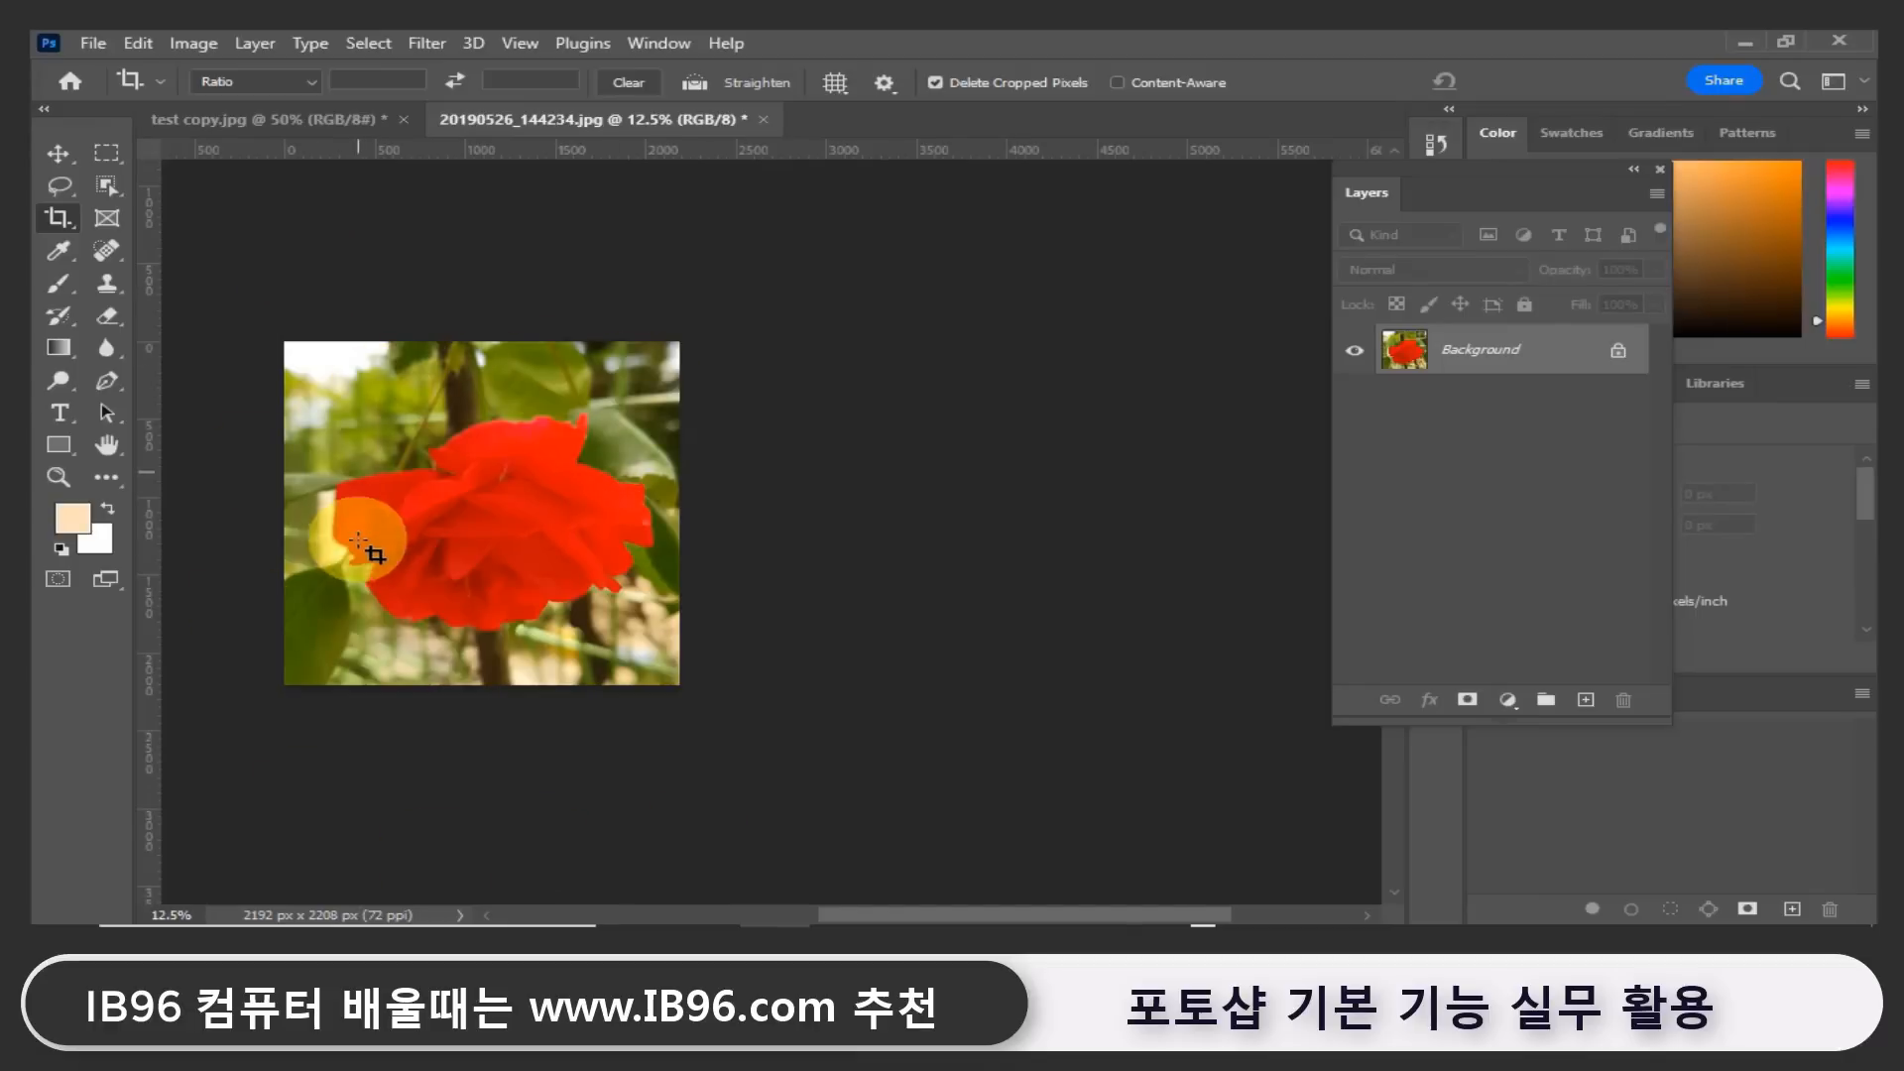
key(v)
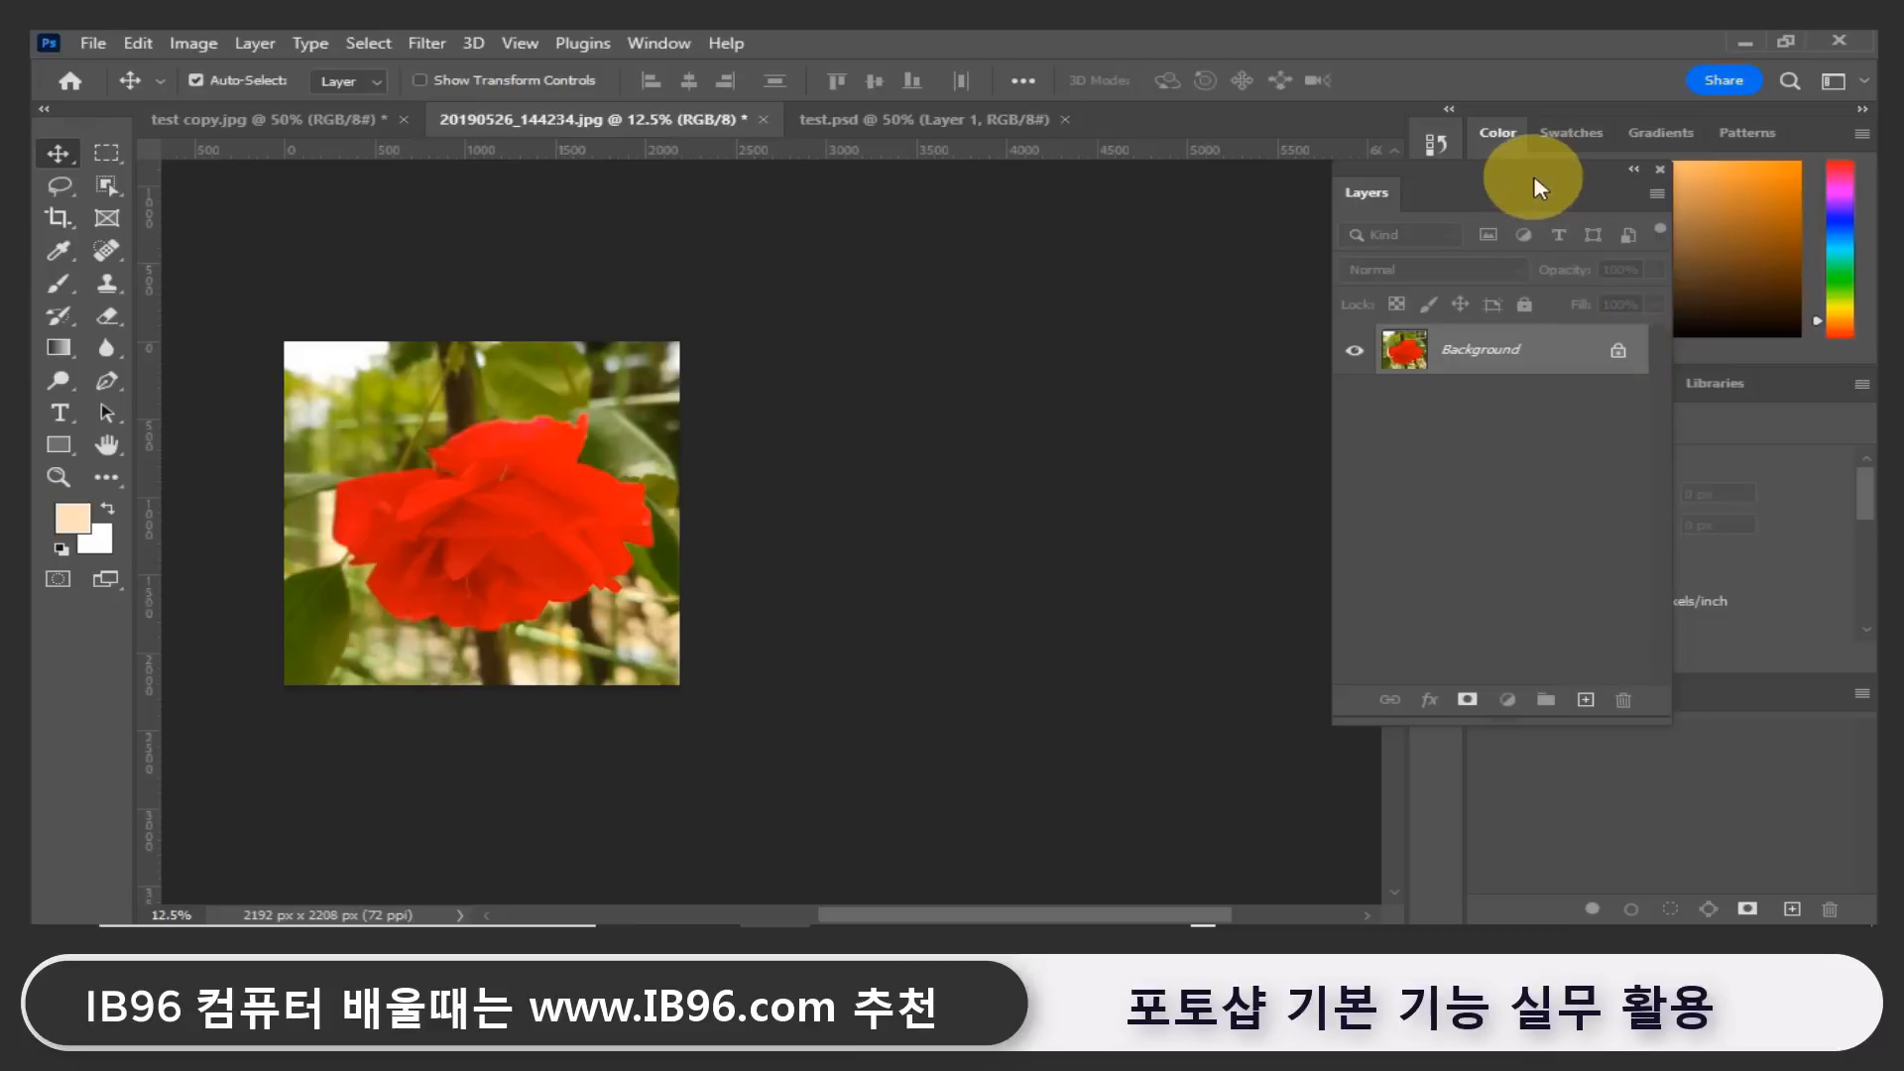
Select the entire cropped flower photo with the Rectangular Marquee tool, moving the Layers panel closer to the image.
drag(1533, 174, 1025, 208)
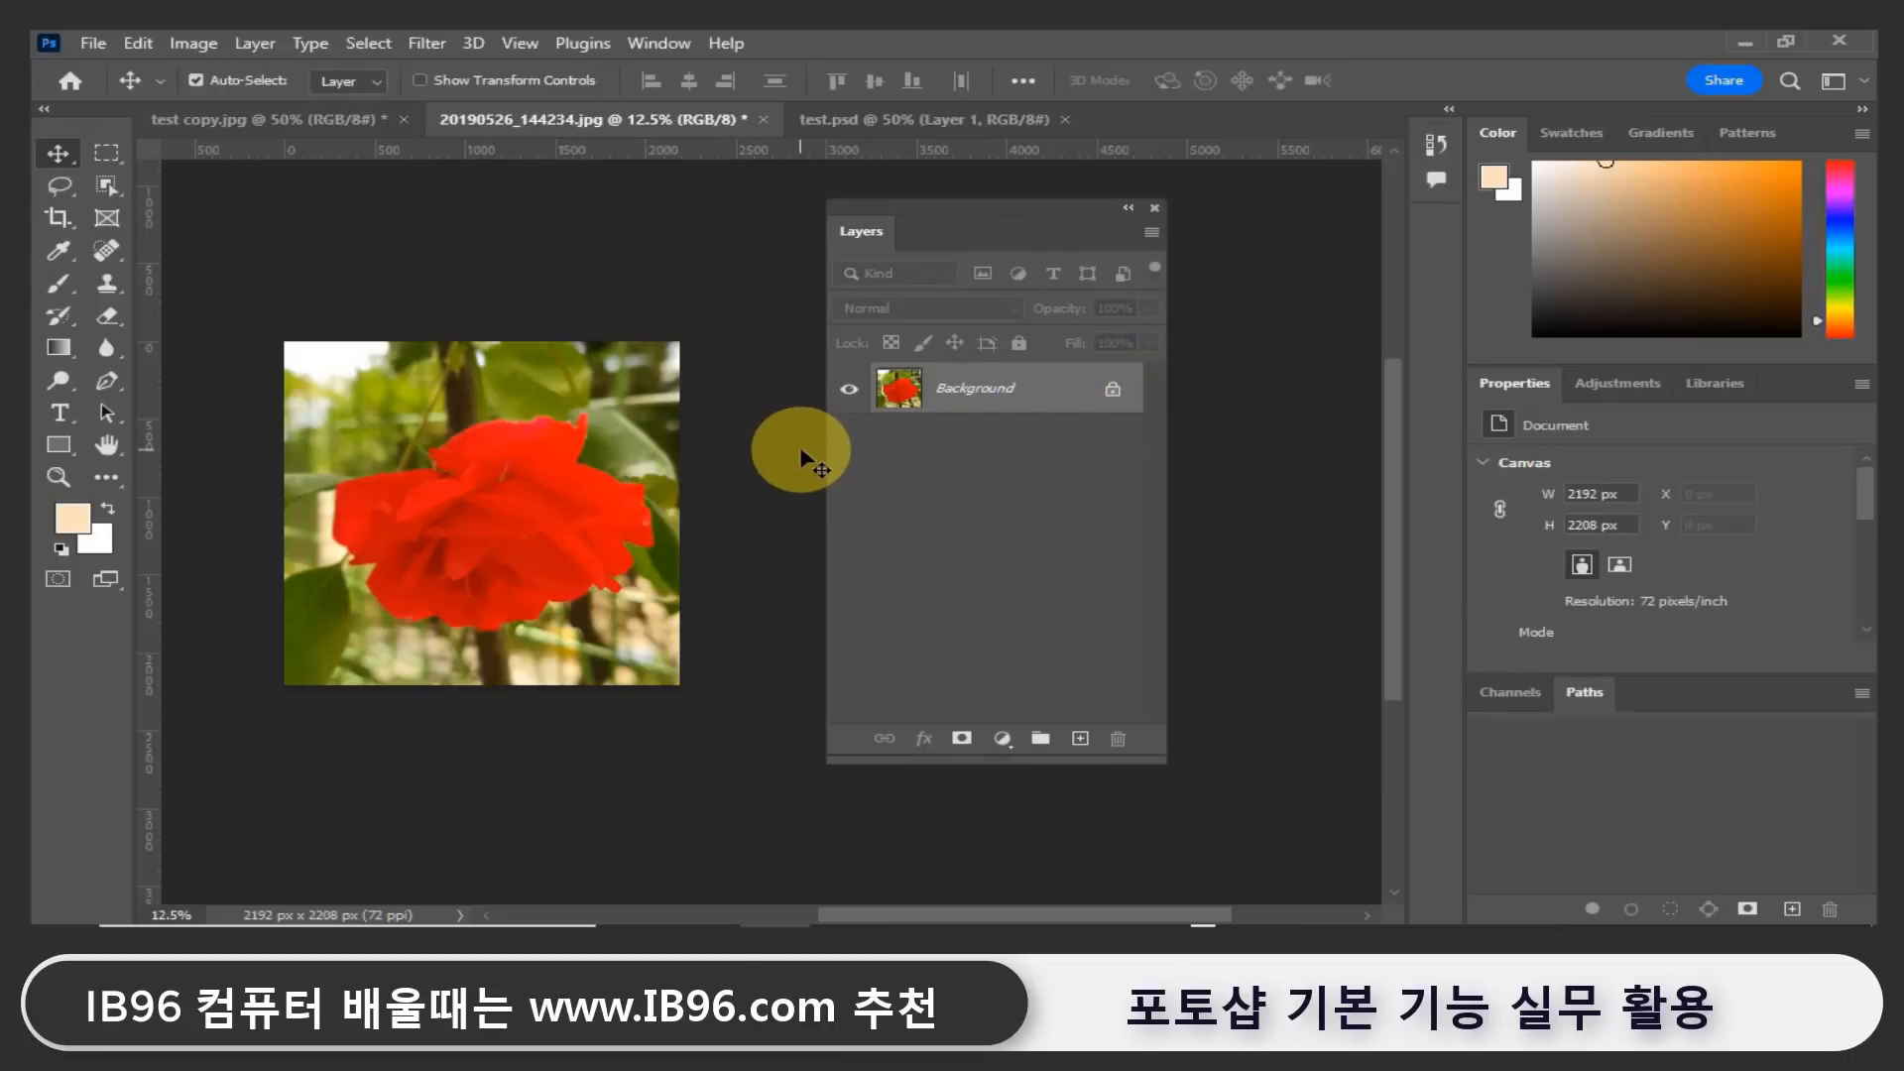
click(105, 154)
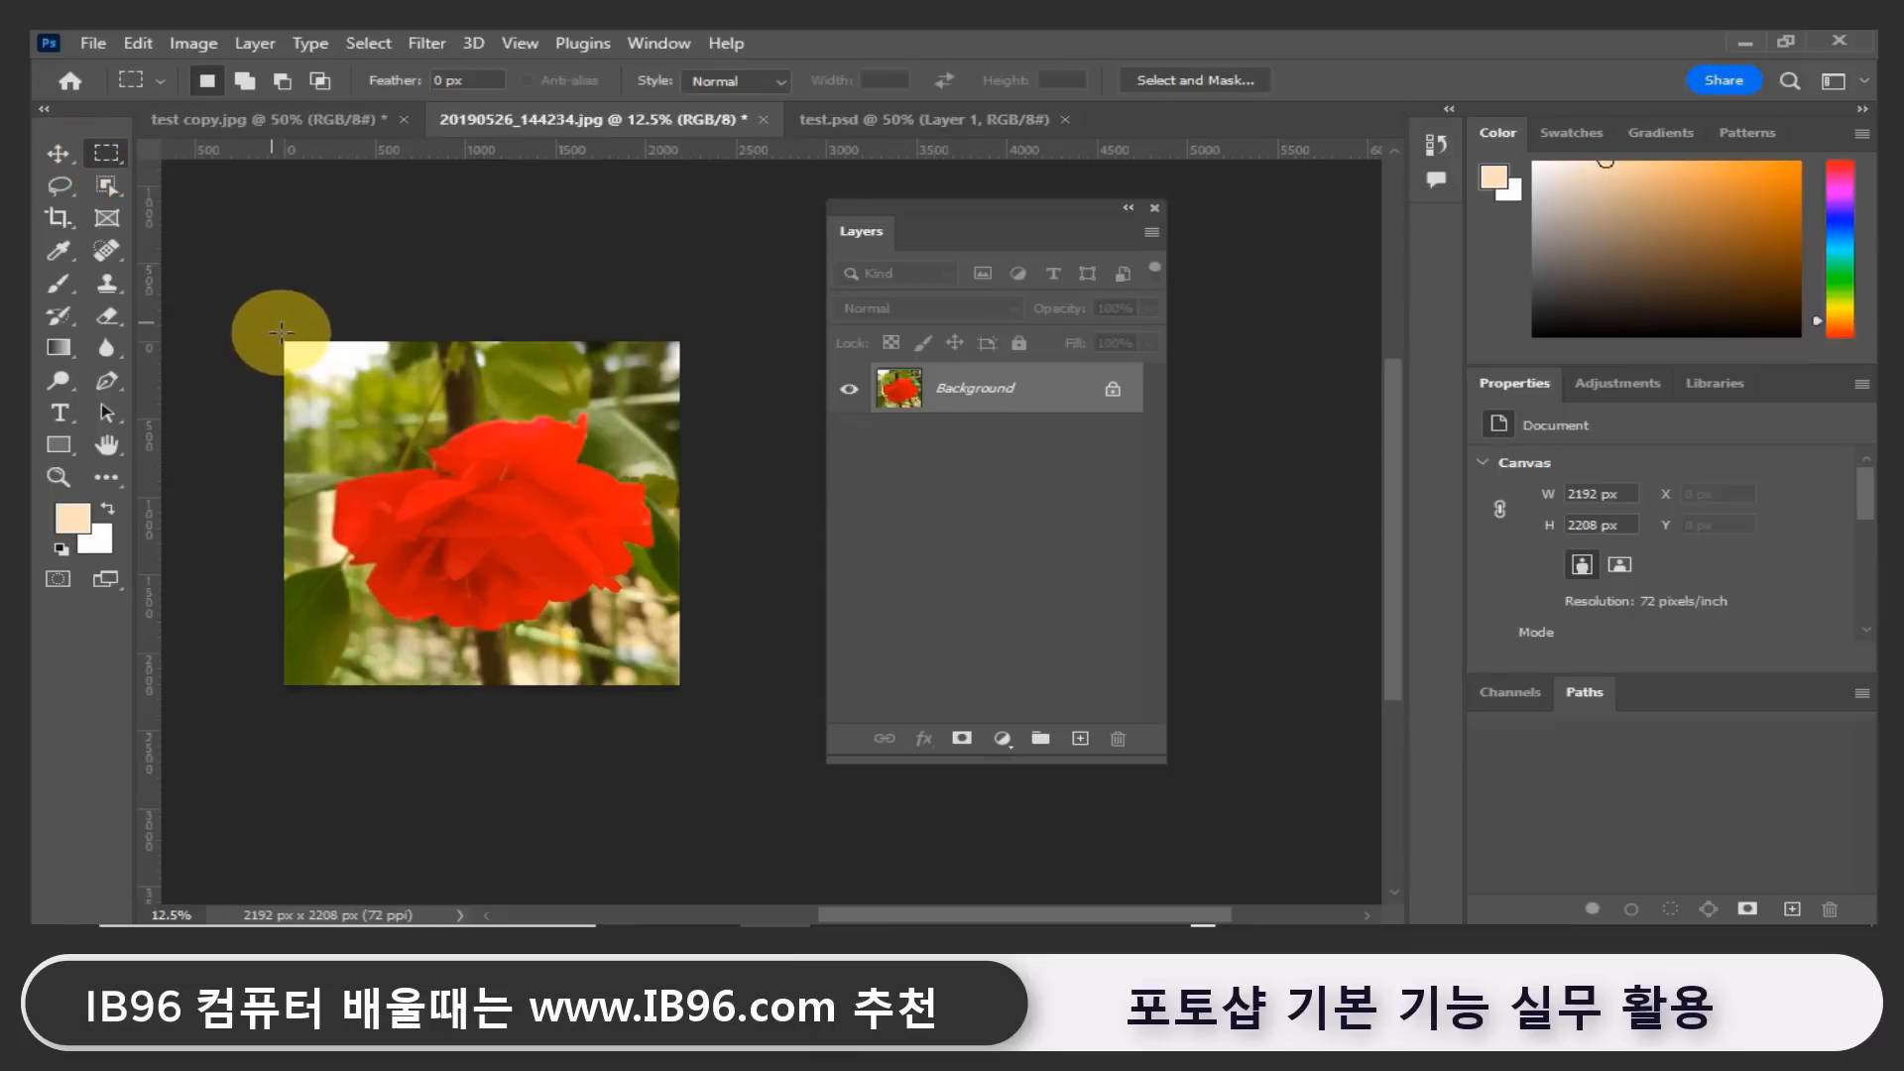
drag(281, 331, 697, 738)
click(701, 721)
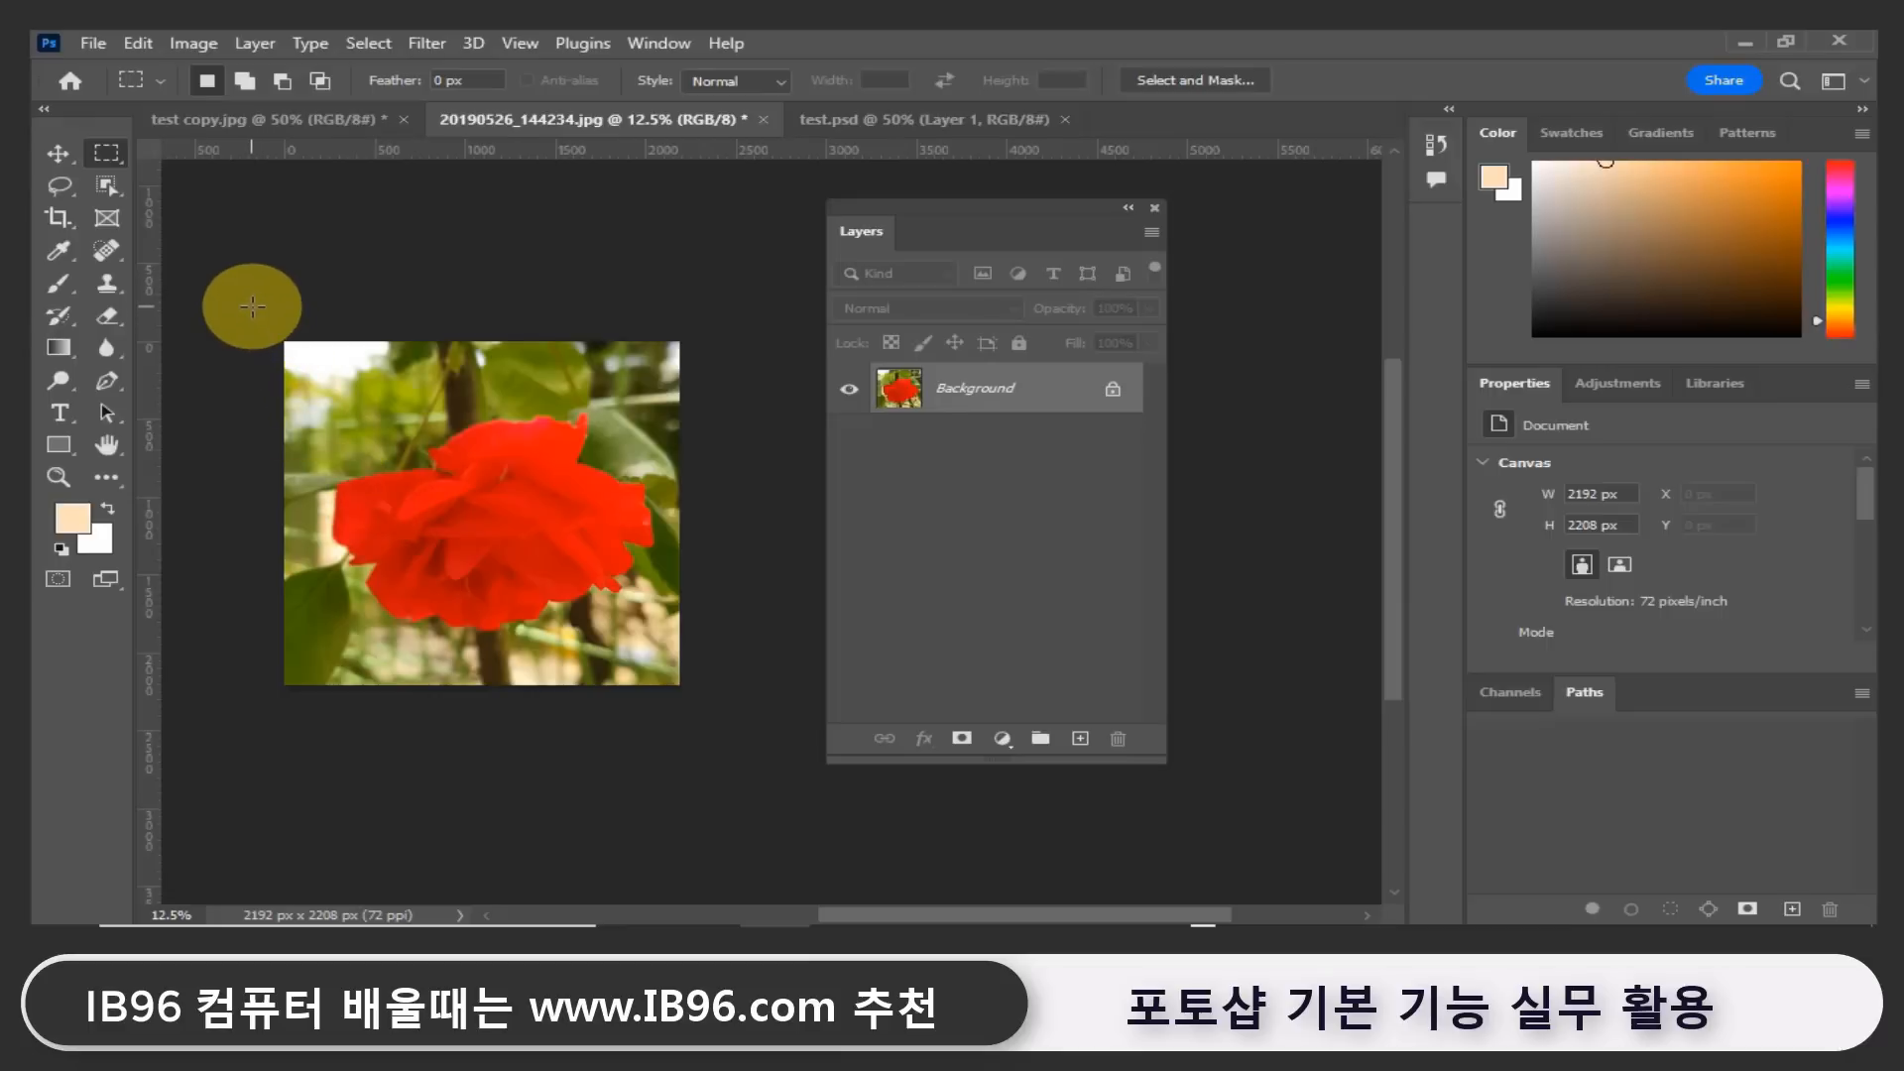
drag(253, 306, 756, 768)
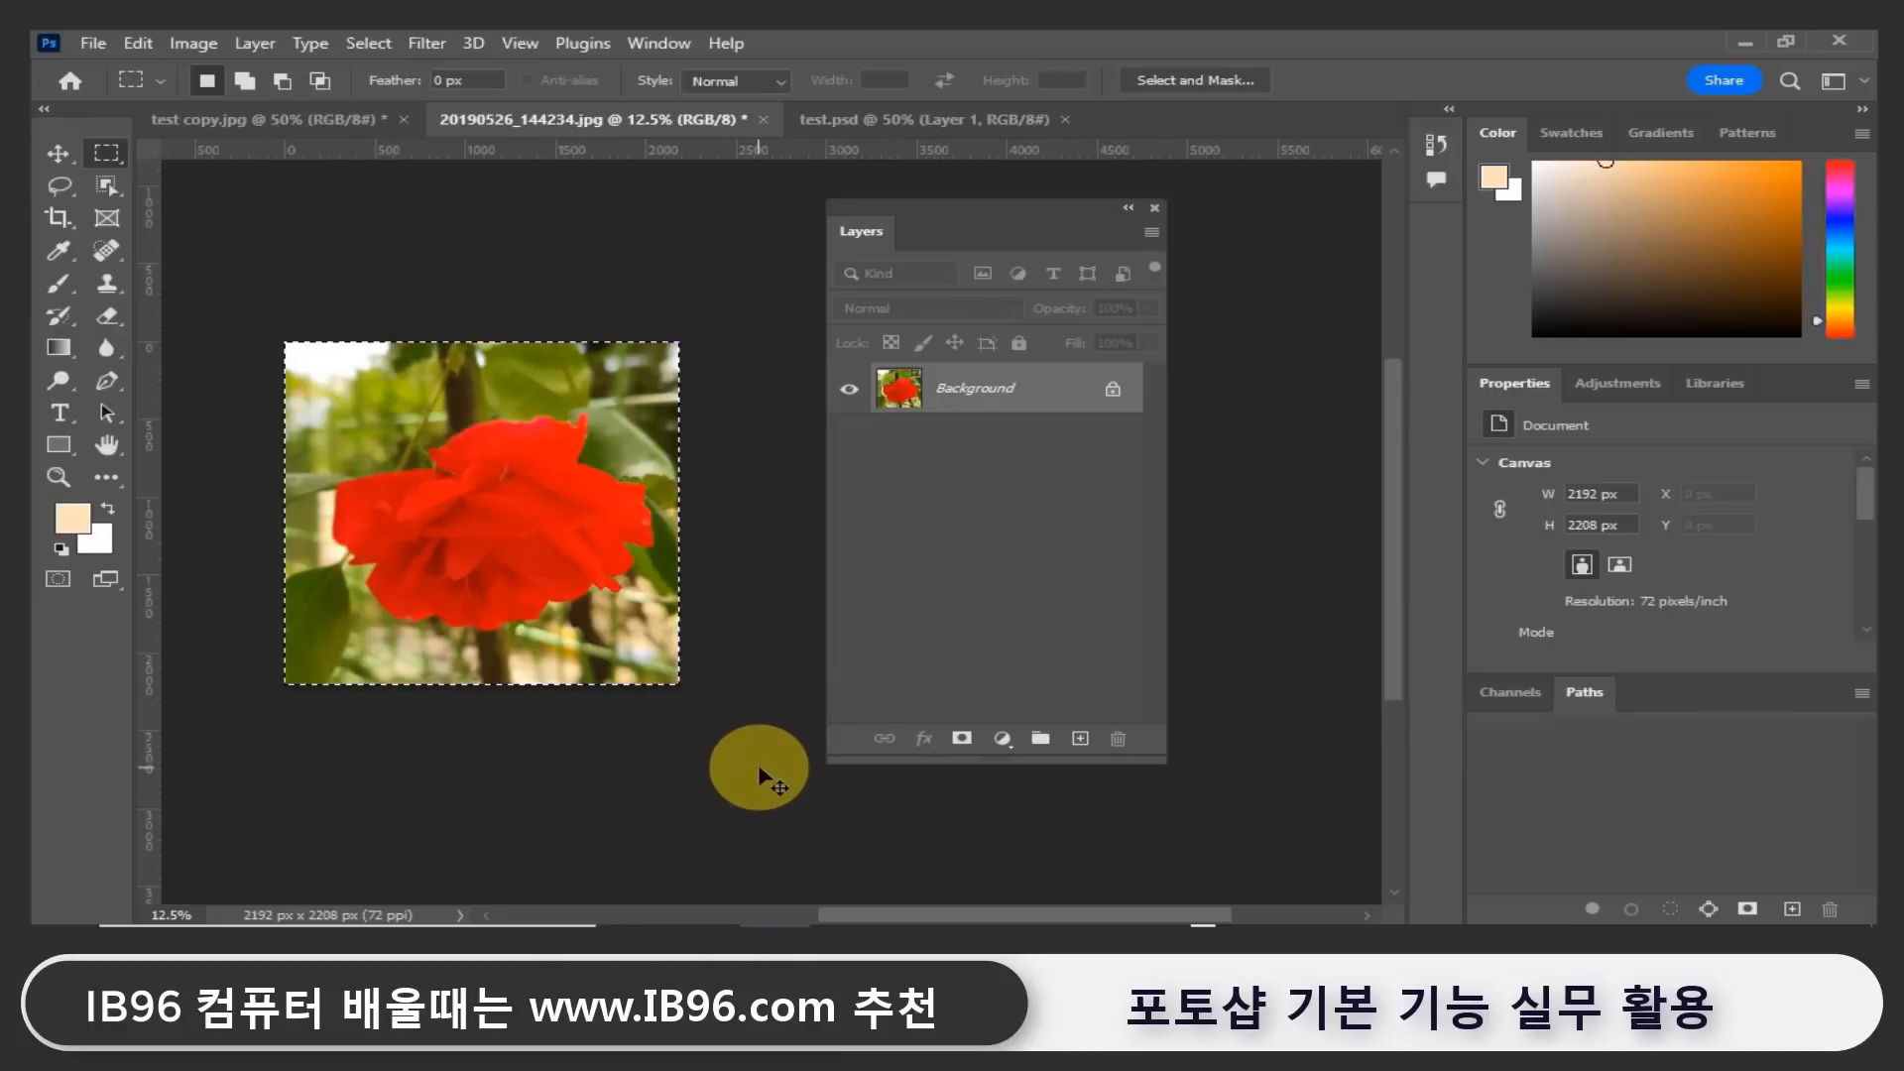
Copy the selected flower photo into test.psd as a new layer and shift it down and to the right on the canvas.
click(864, 121)
drag(960, 218, 1503, 275)
key(ctrl+v)
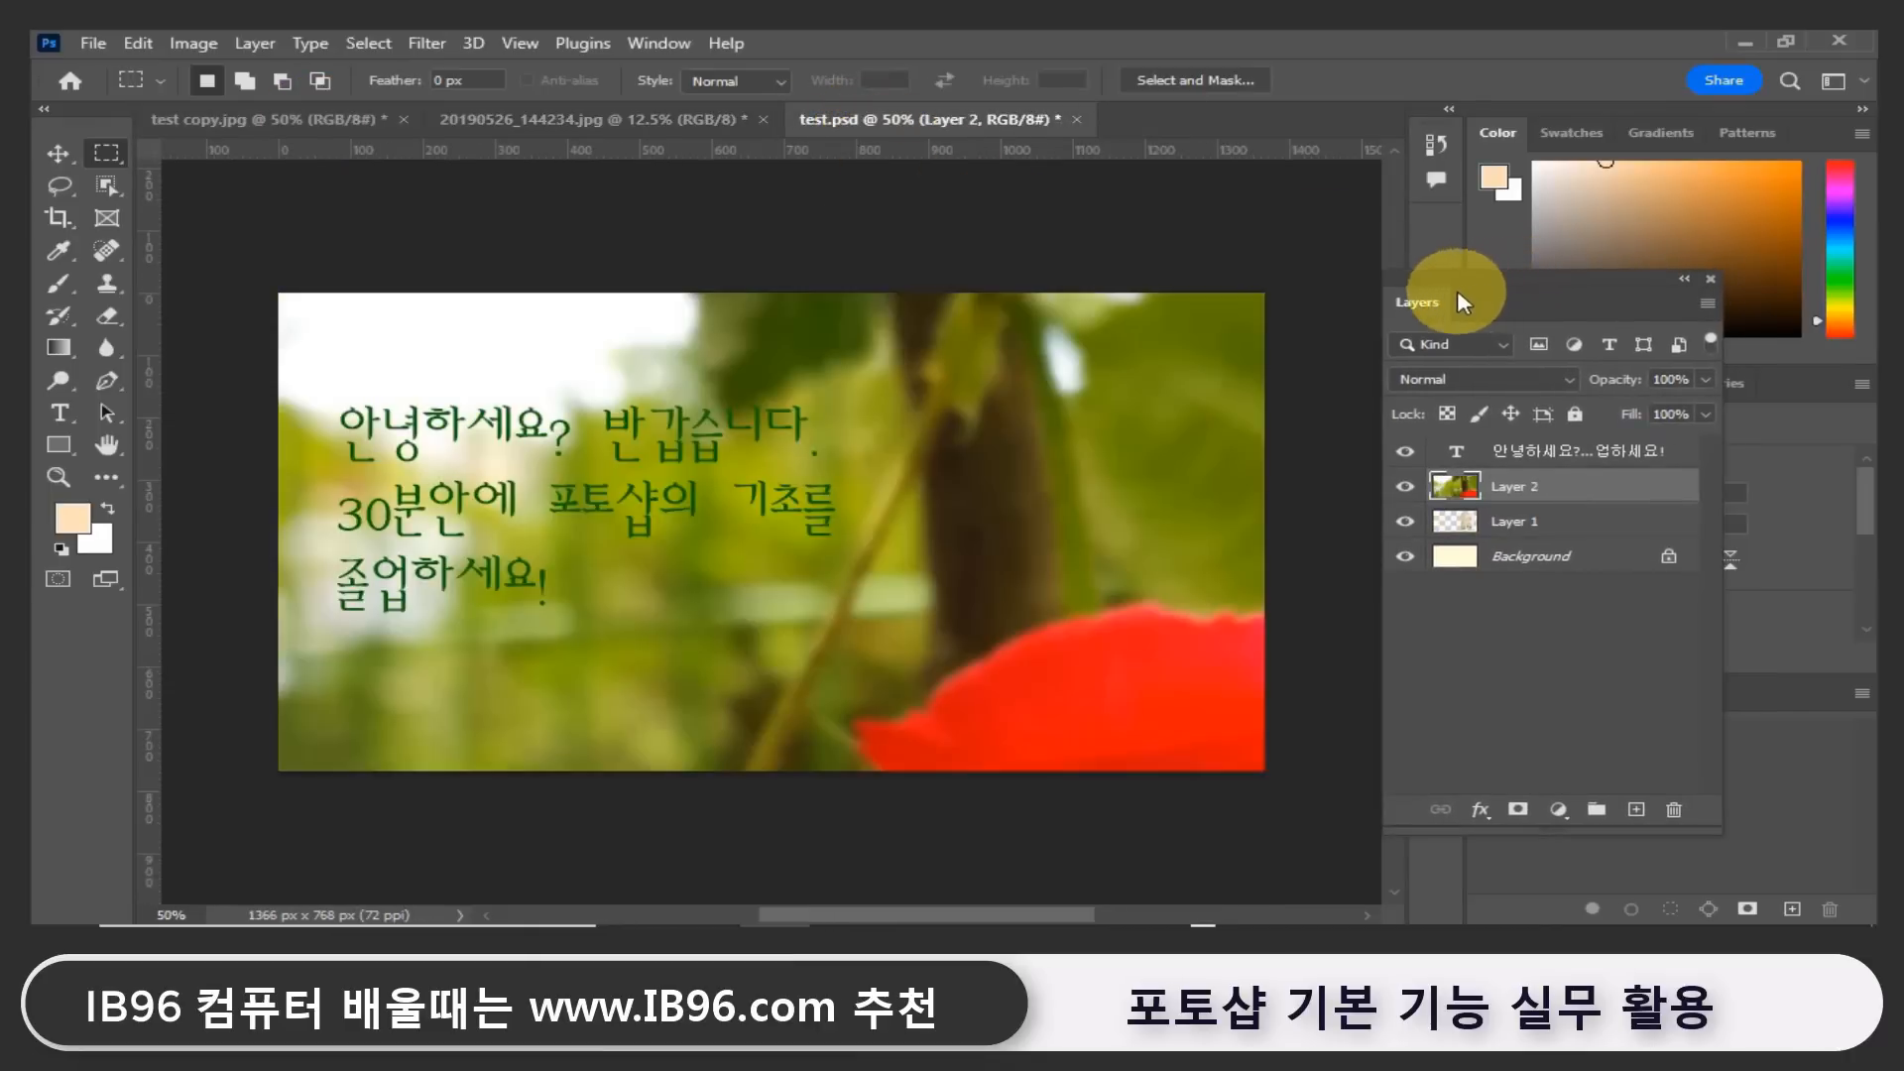
click(58, 152)
drag(597, 399, 654, 439)
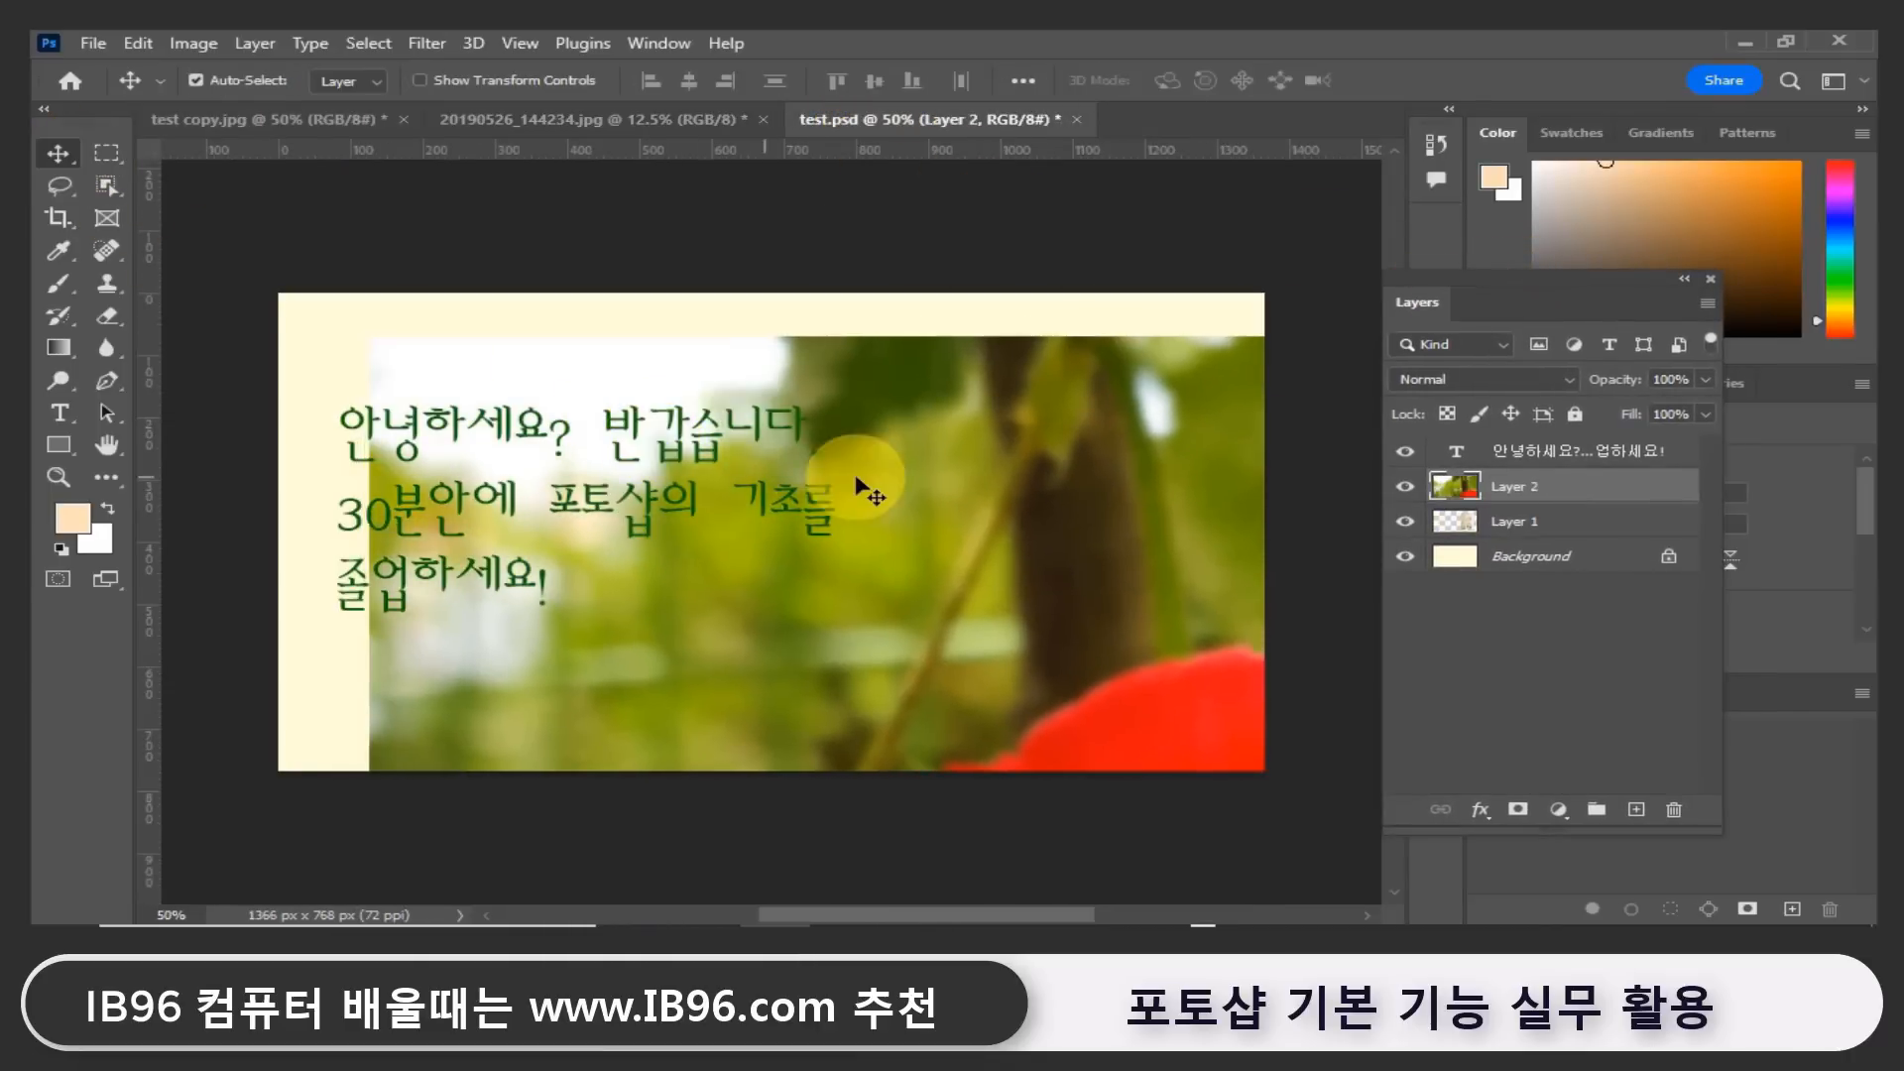
drag(858, 473, 911, 502)
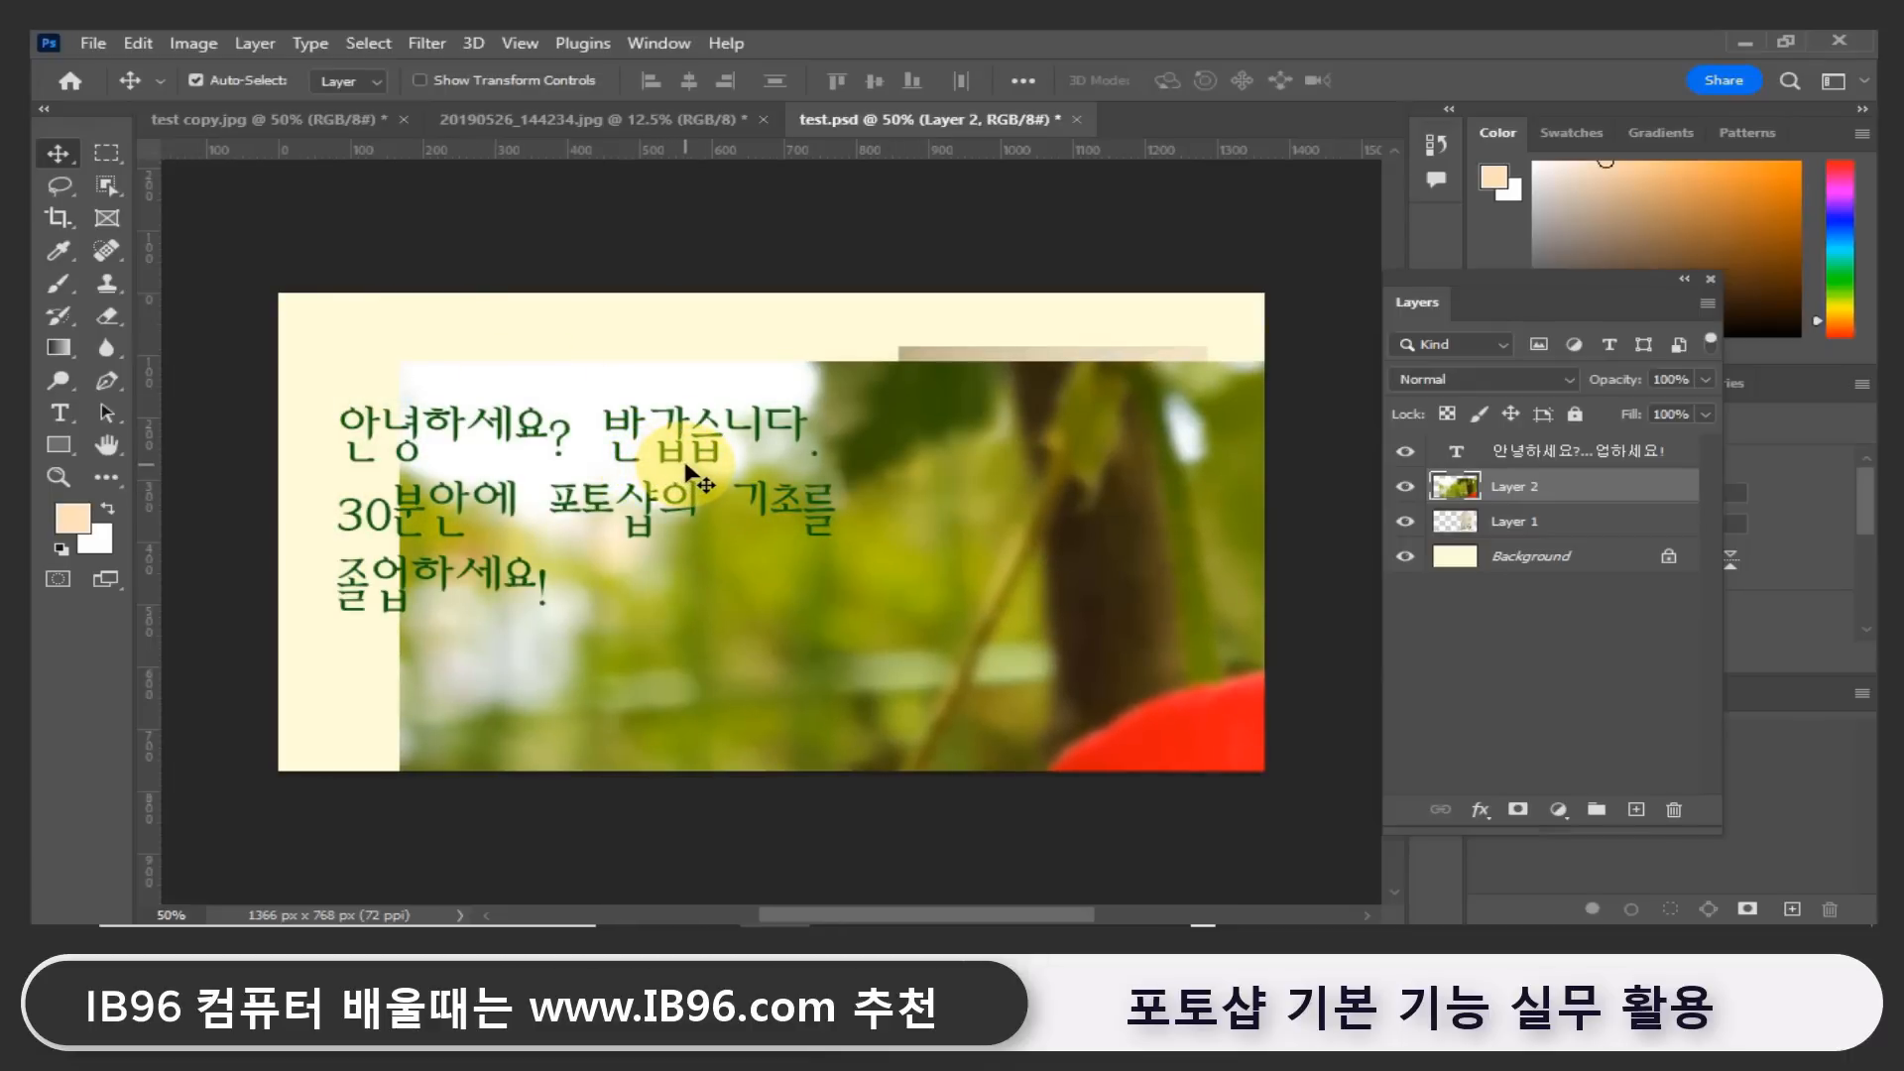
Scale the pasted flower photo to about 10.5% with Free Transform and place it against the orchid photo's lower-left side.
click(138, 43)
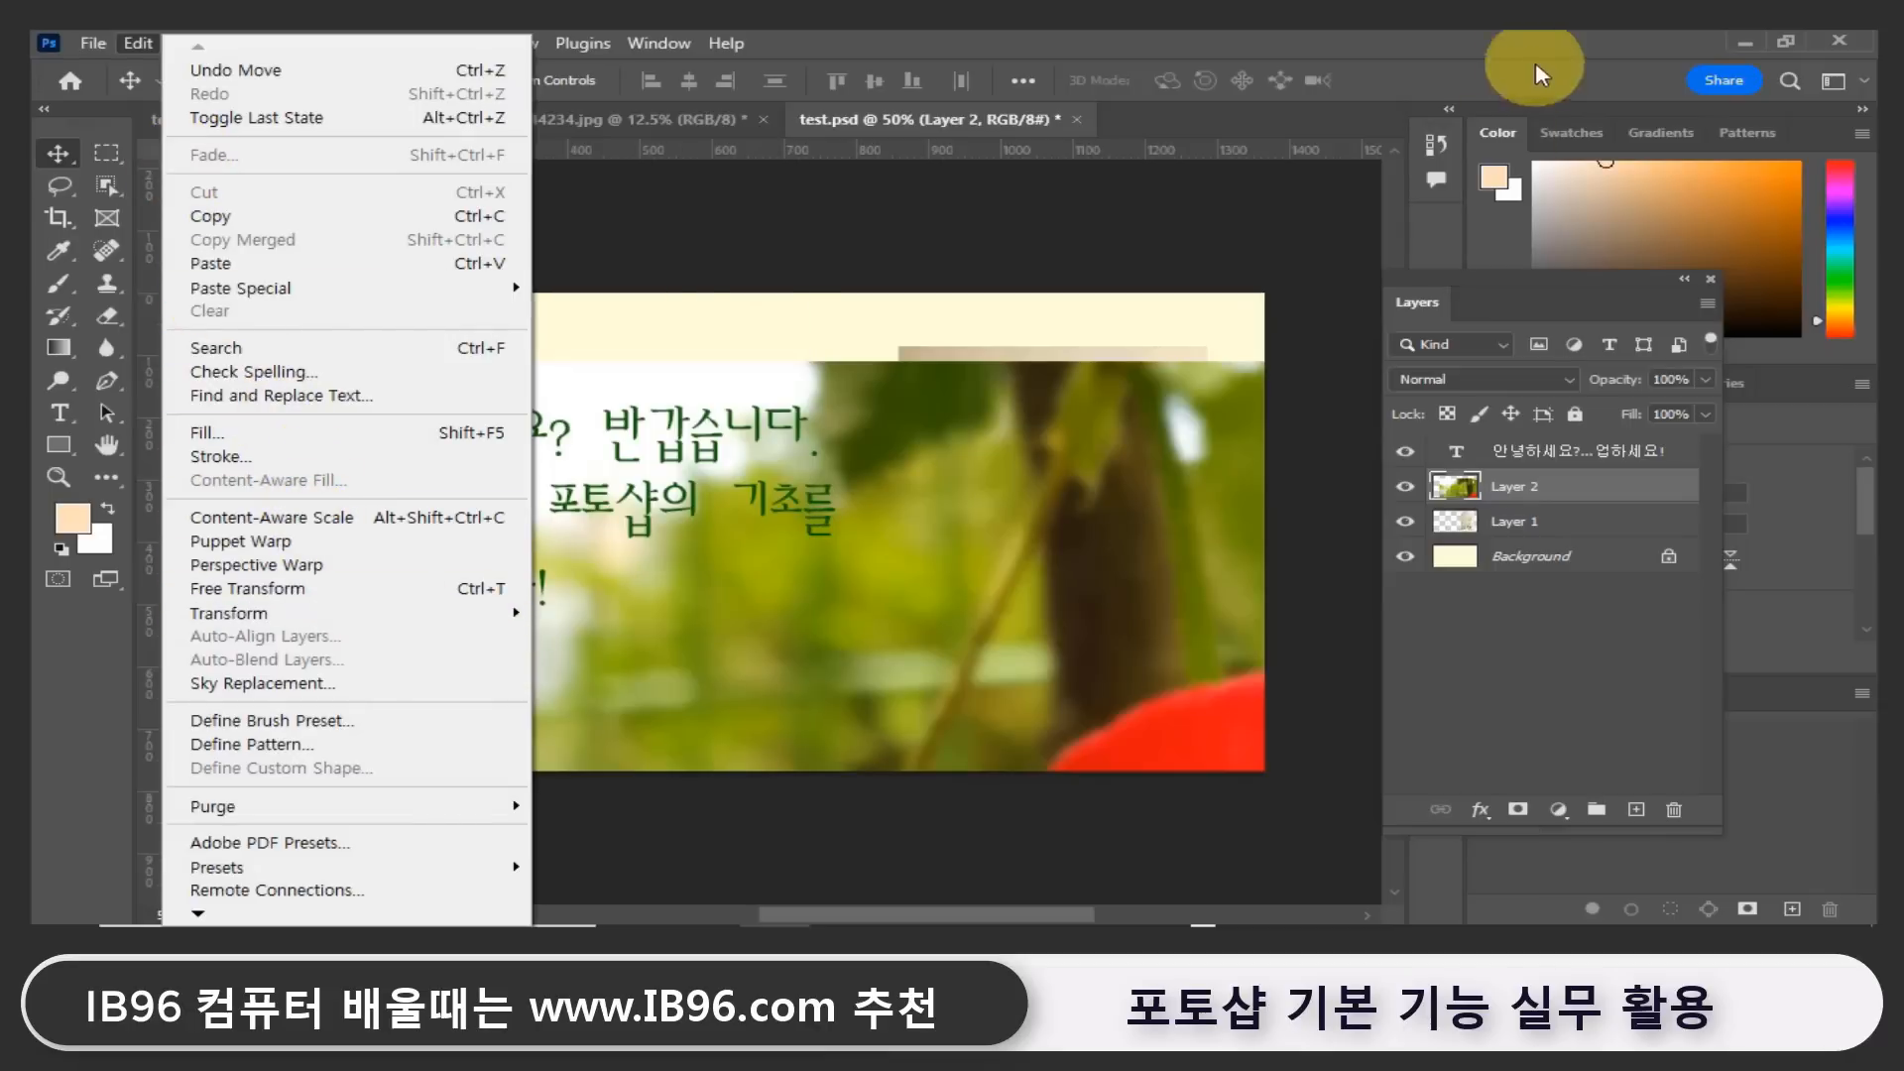
click(1480, 36)
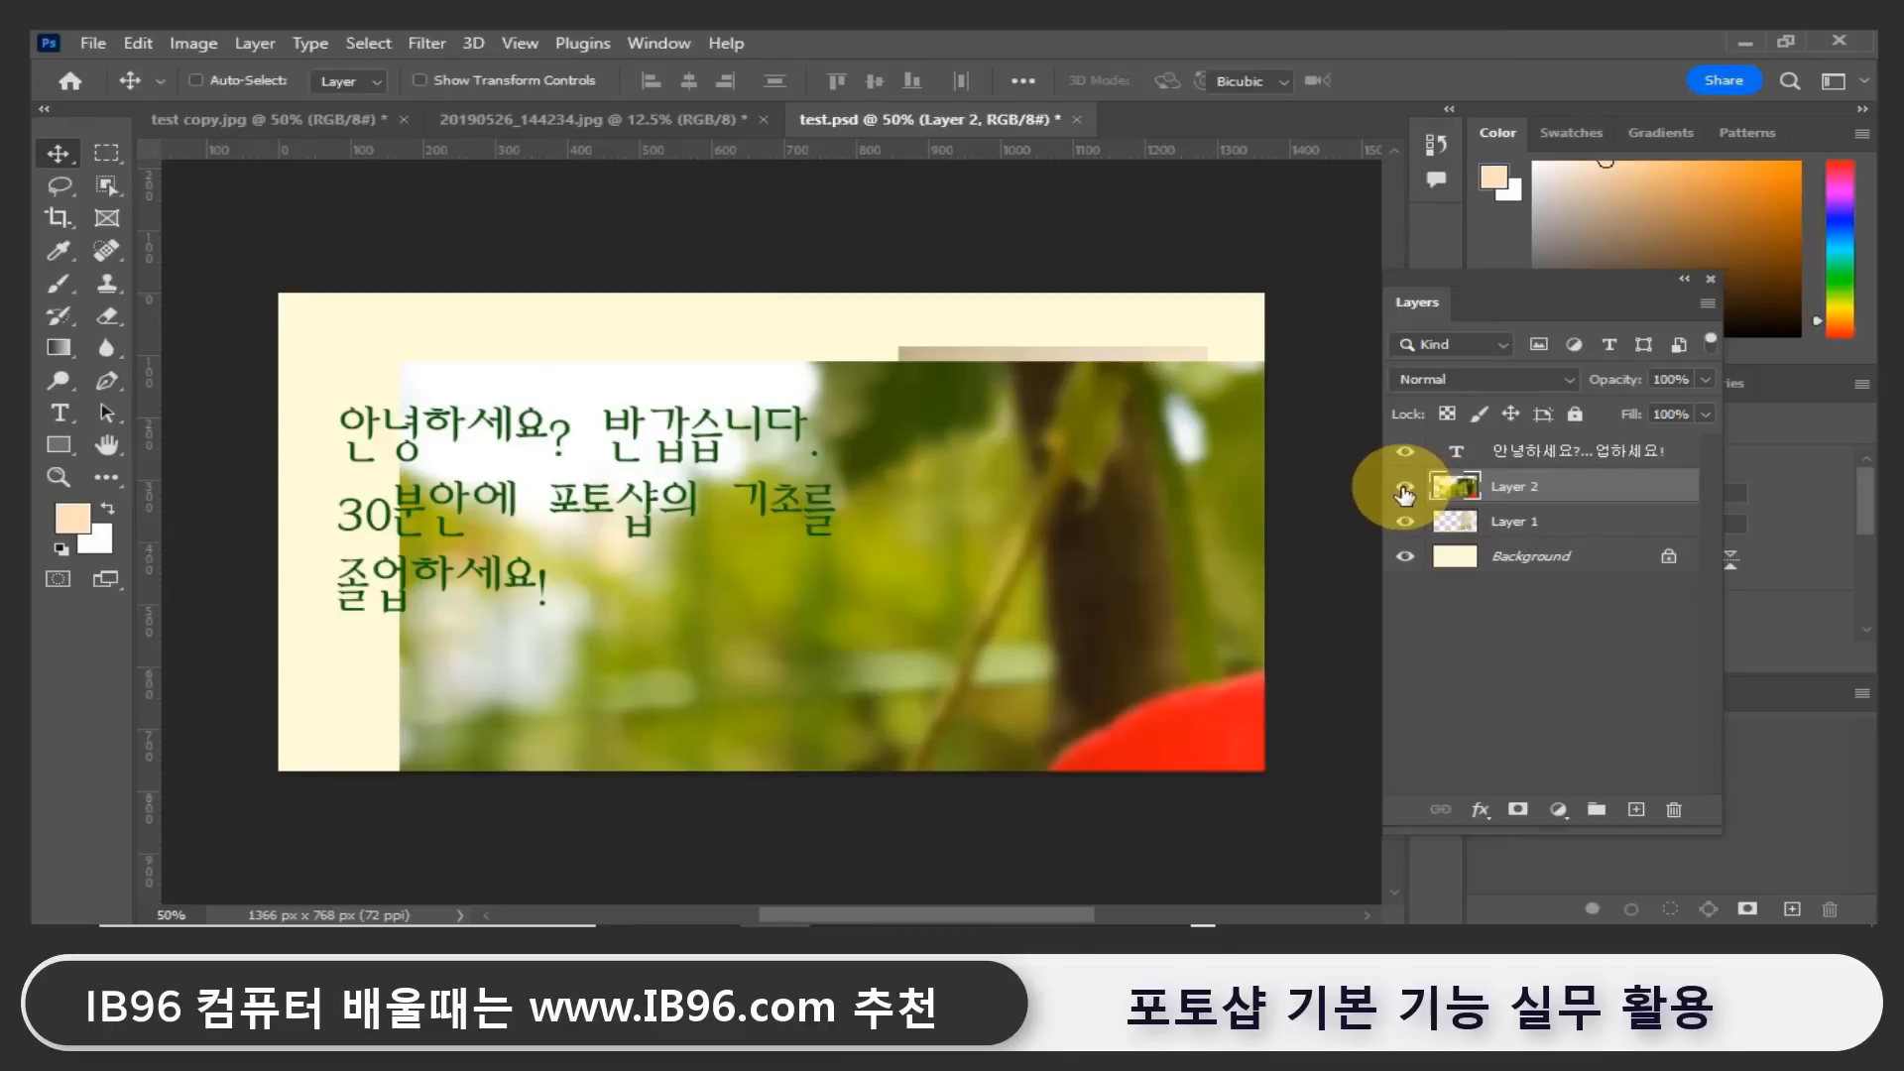
key(ctrl+t)
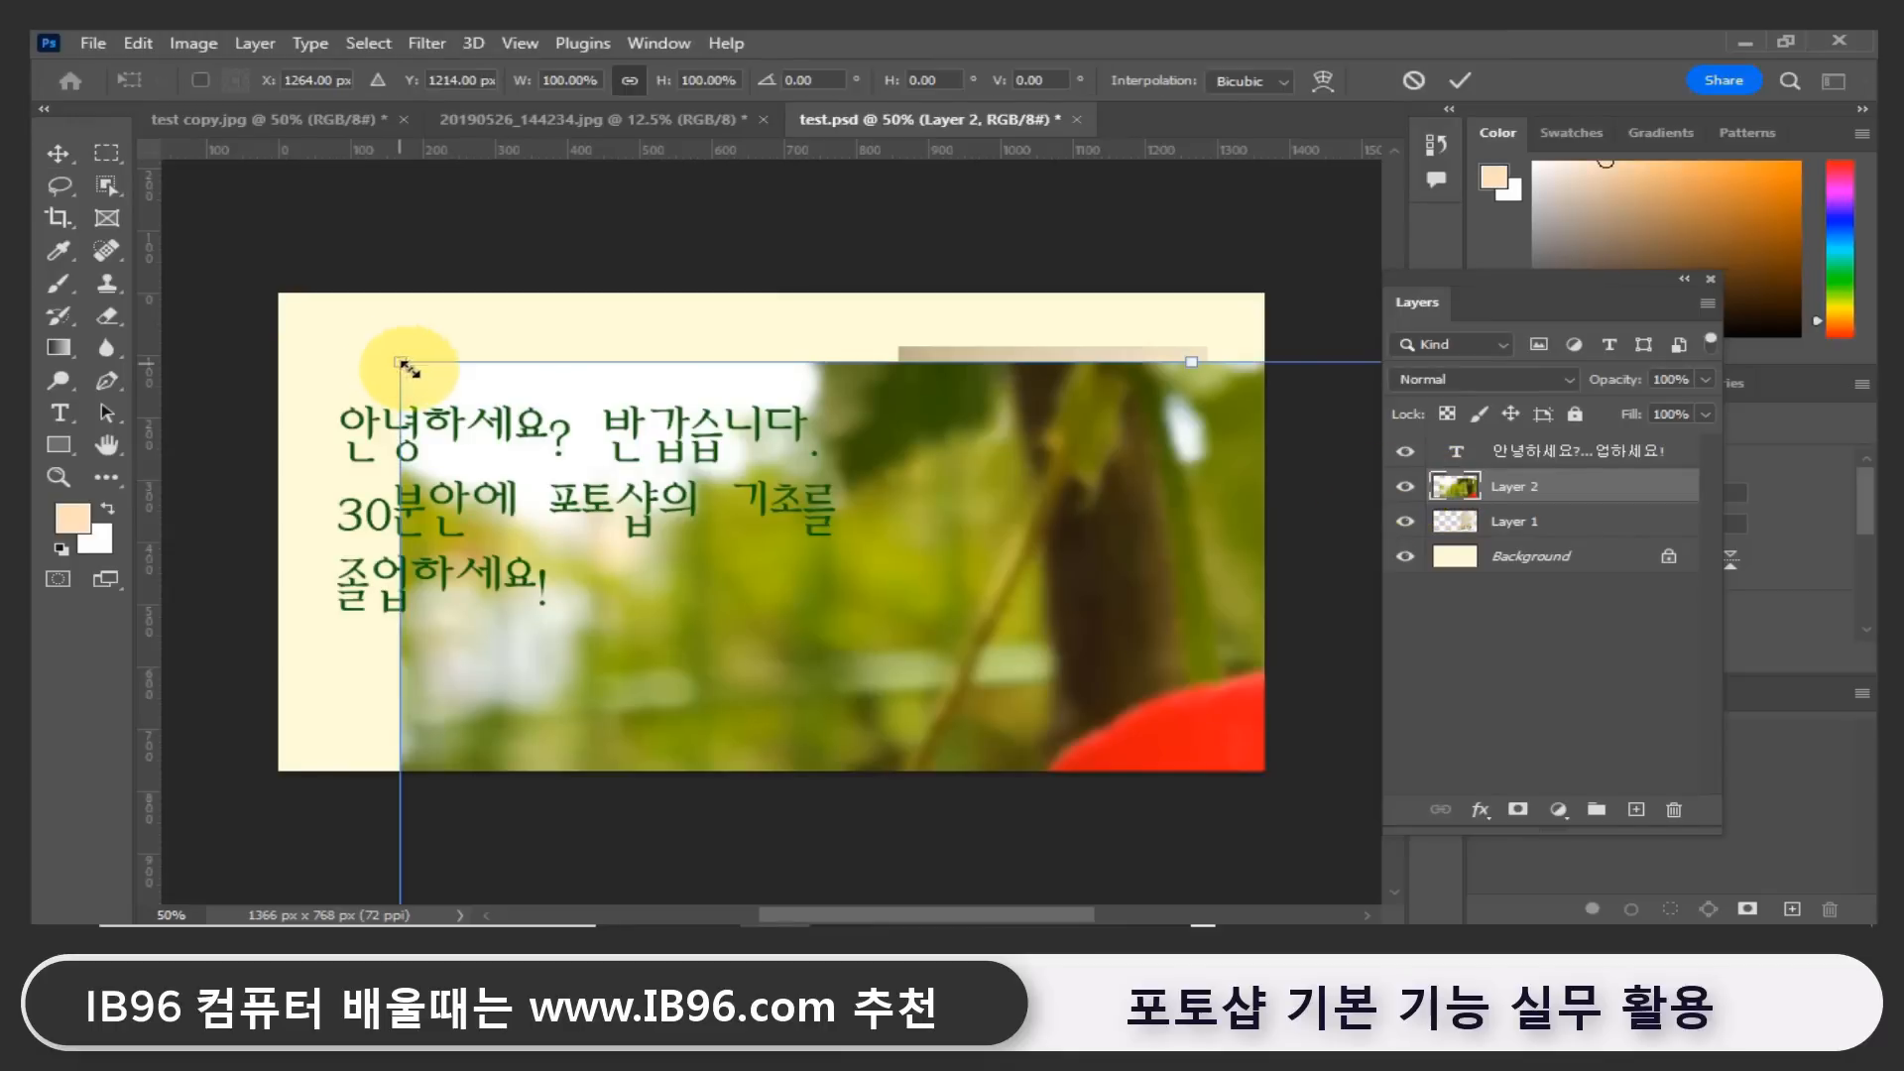
drag(403, 365, 826, 732)
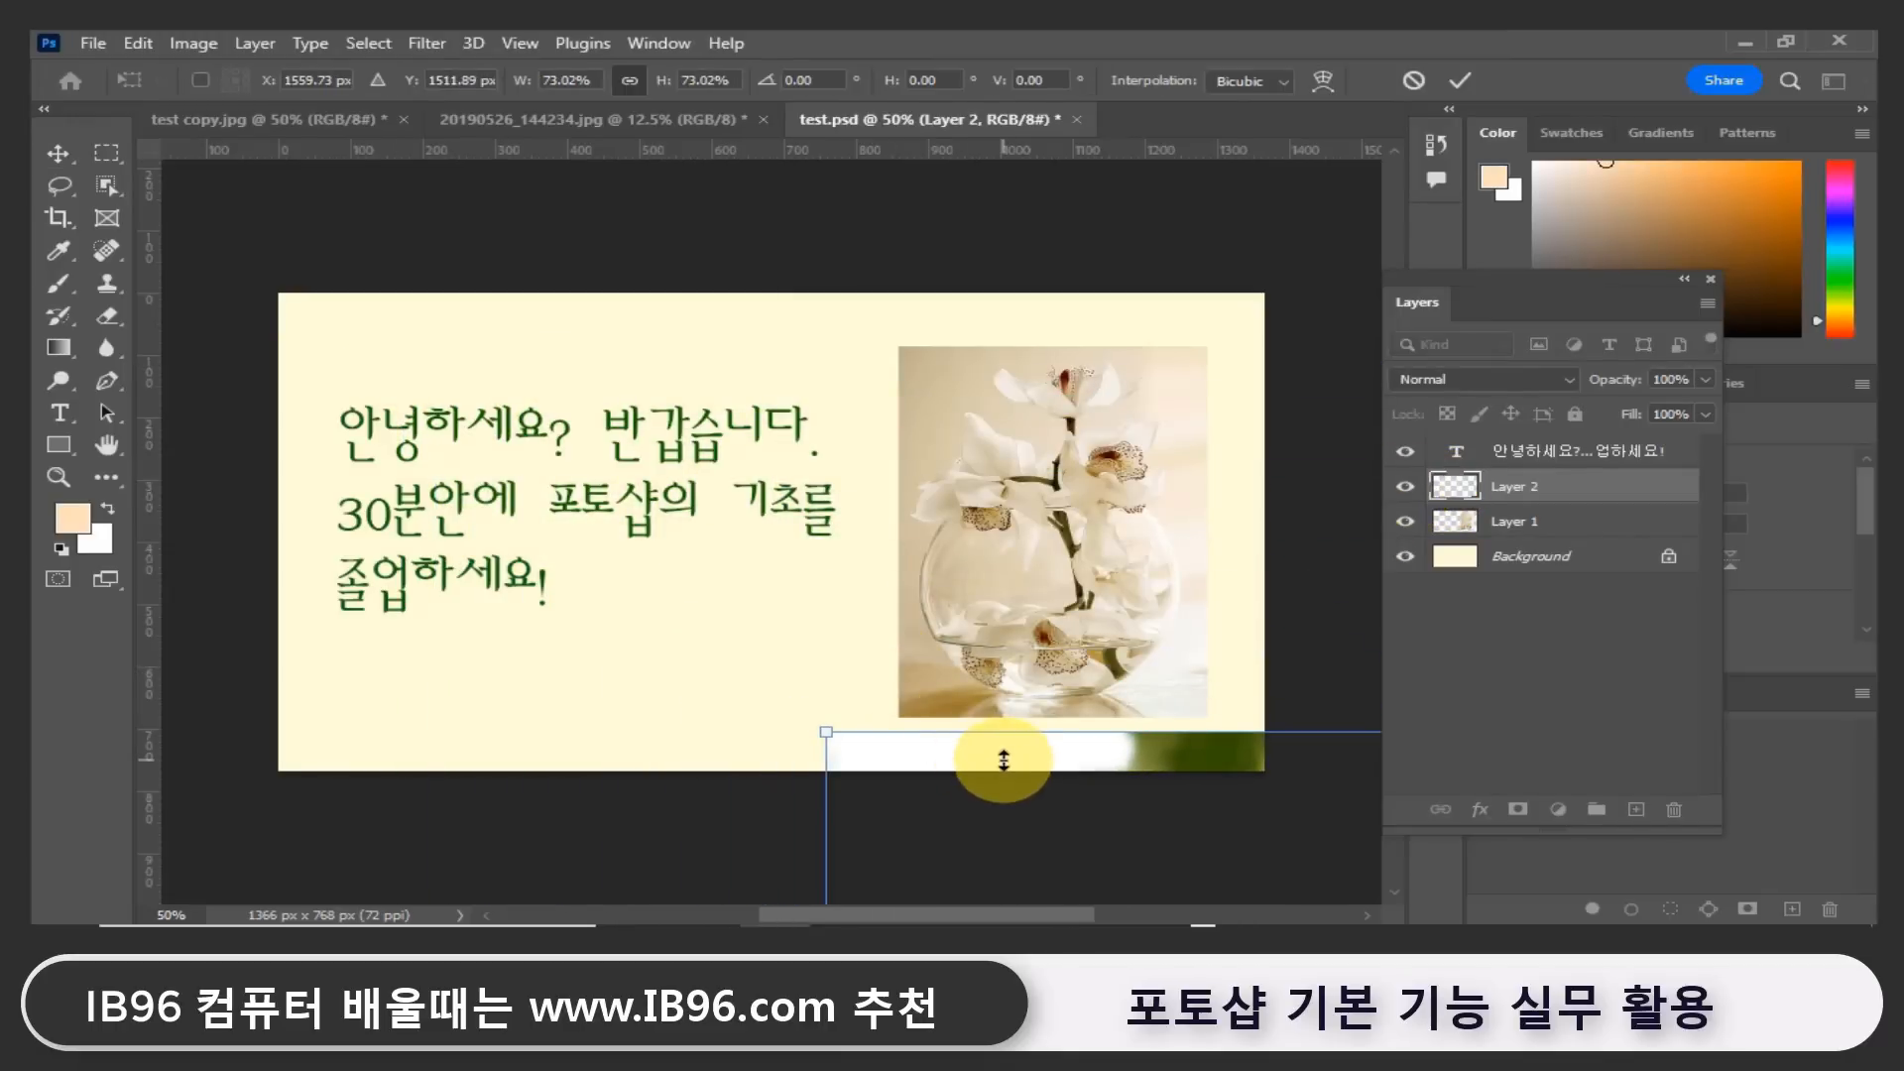
drag(1003, 759, 514, 355)
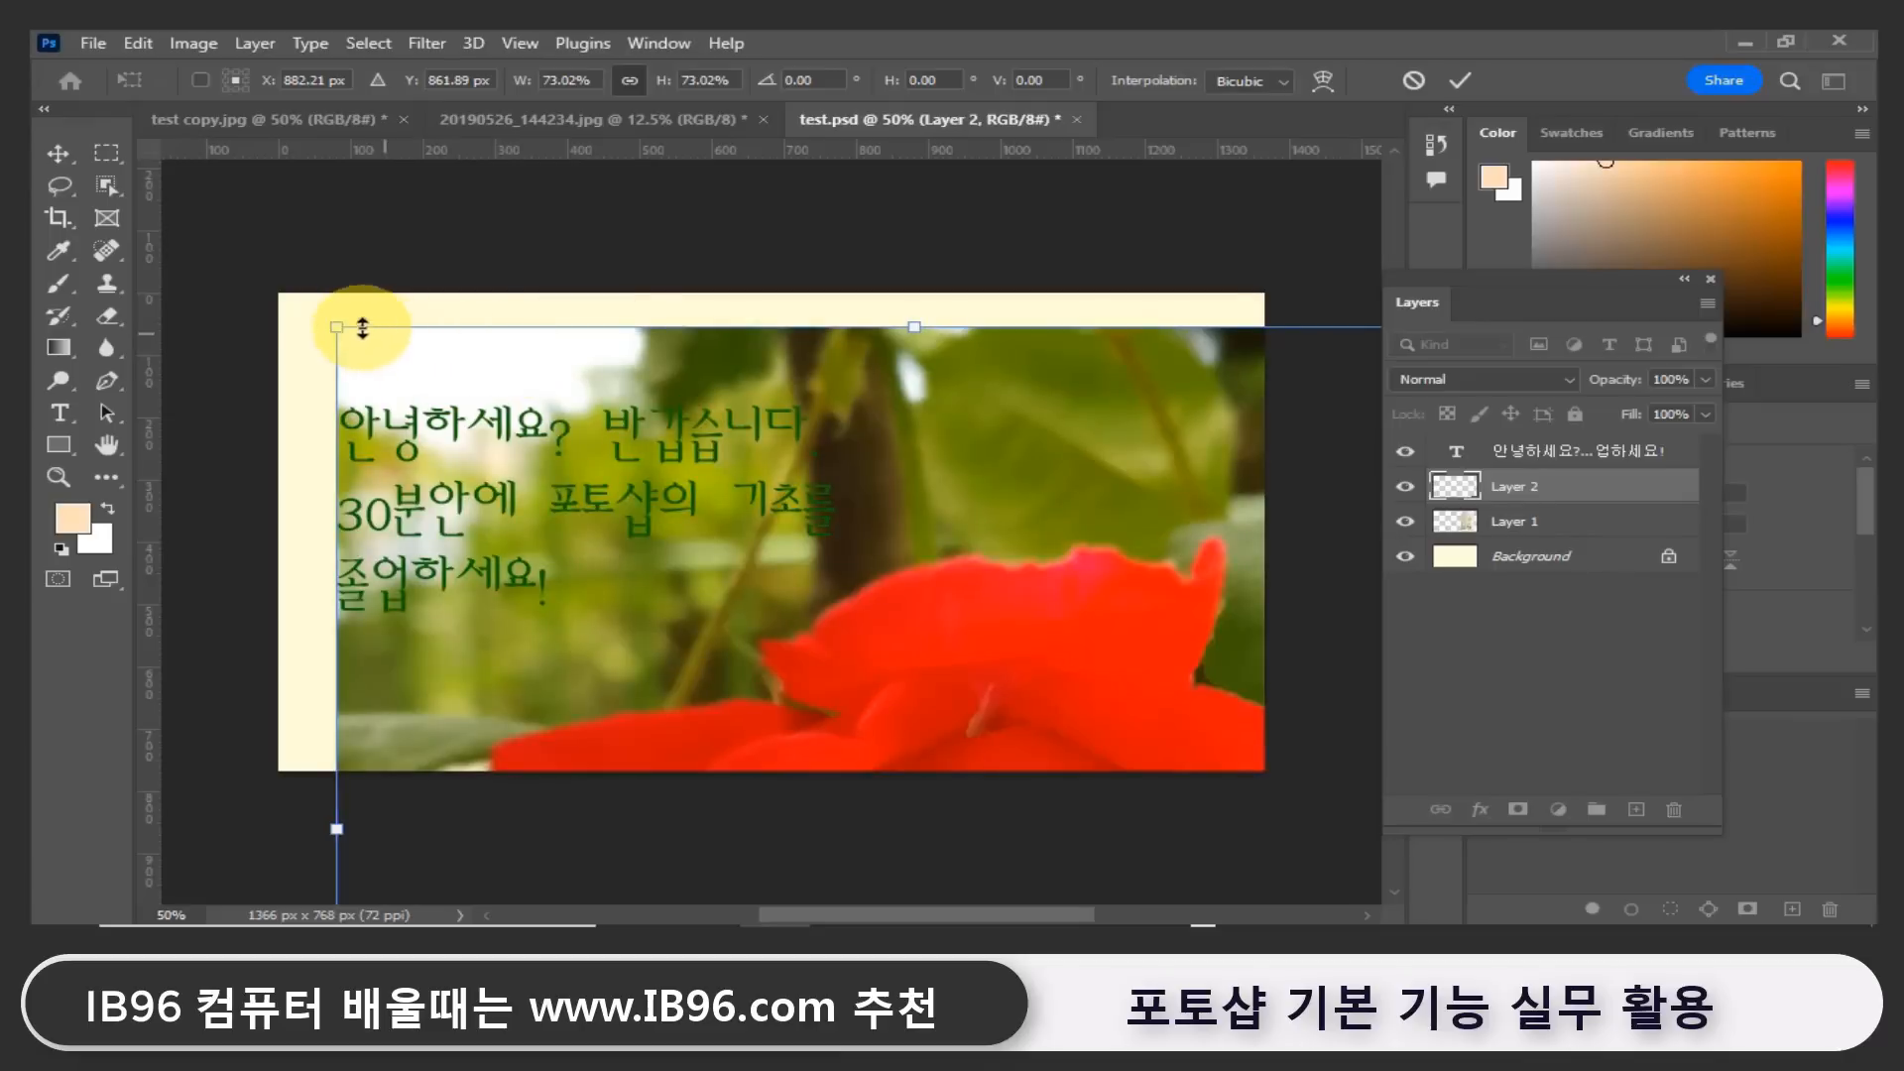
drag(362, 329, 745, 662)
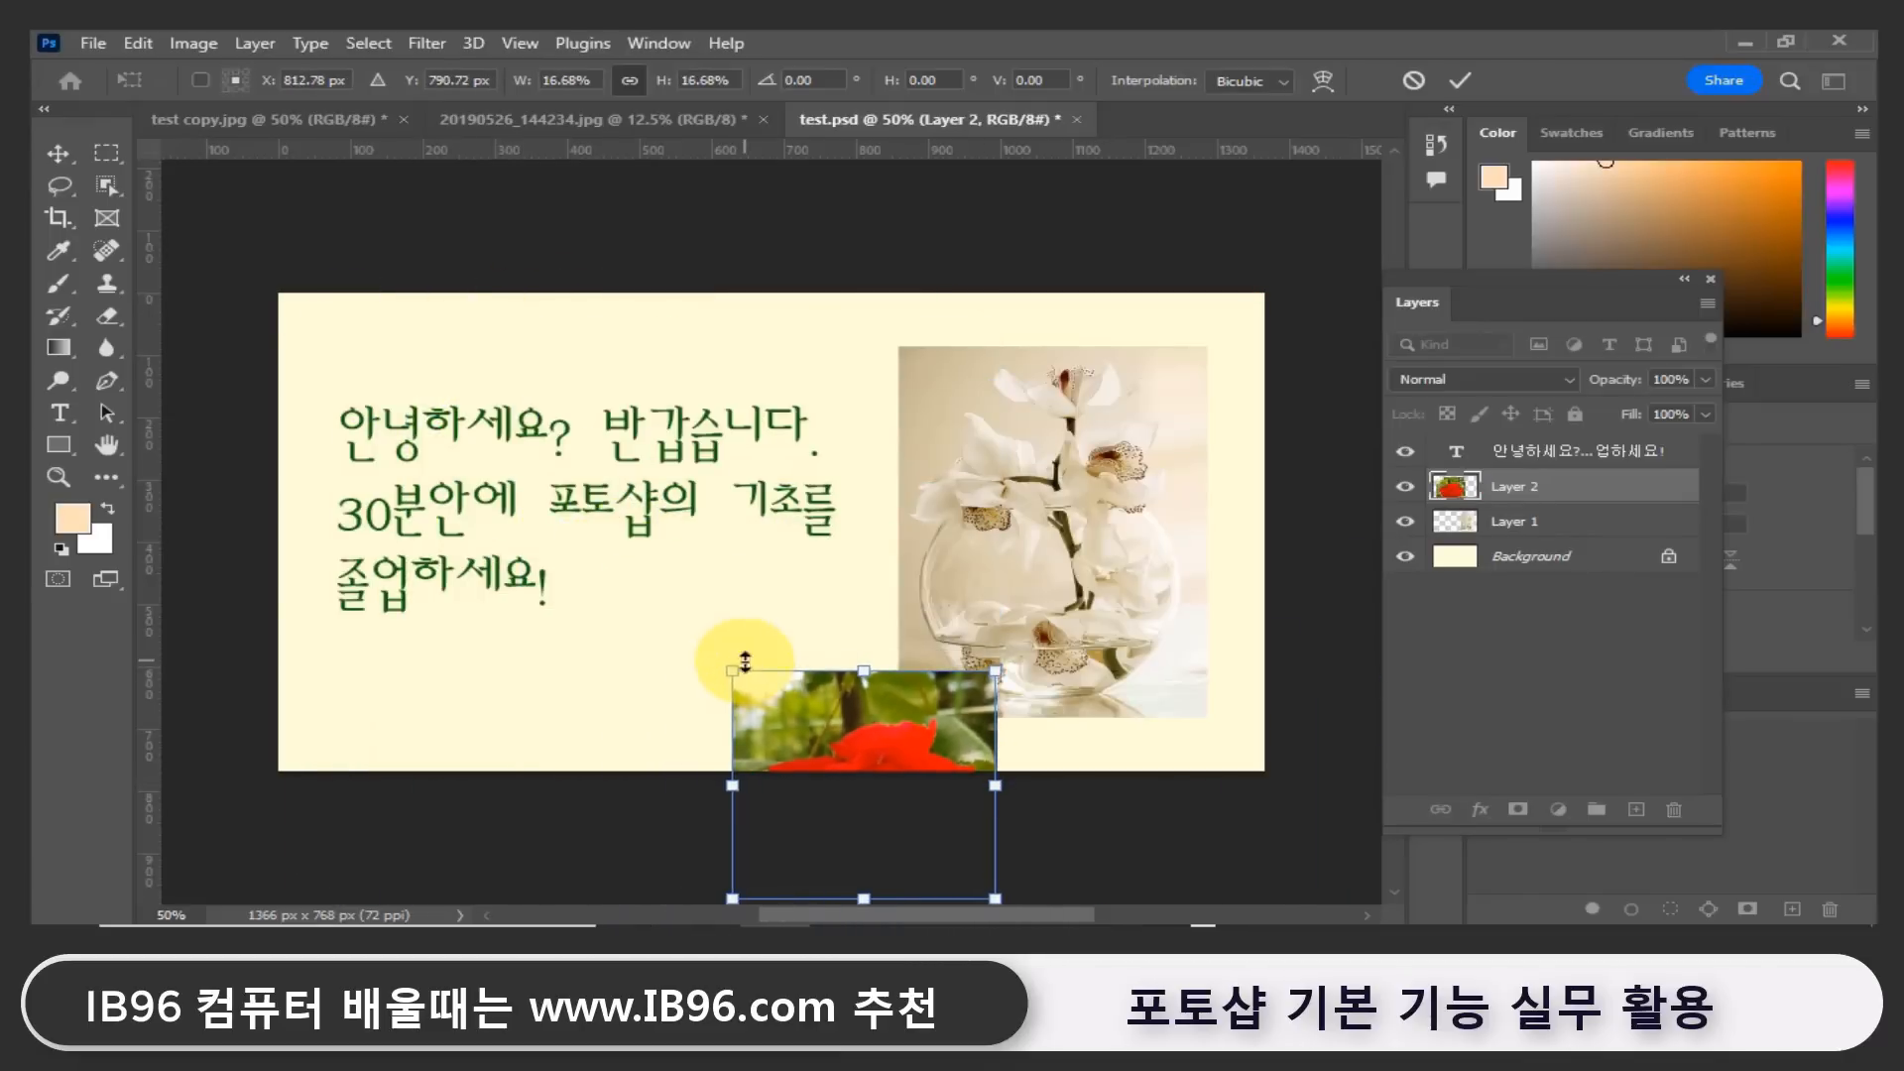
drag(823, 724, 709, 586)
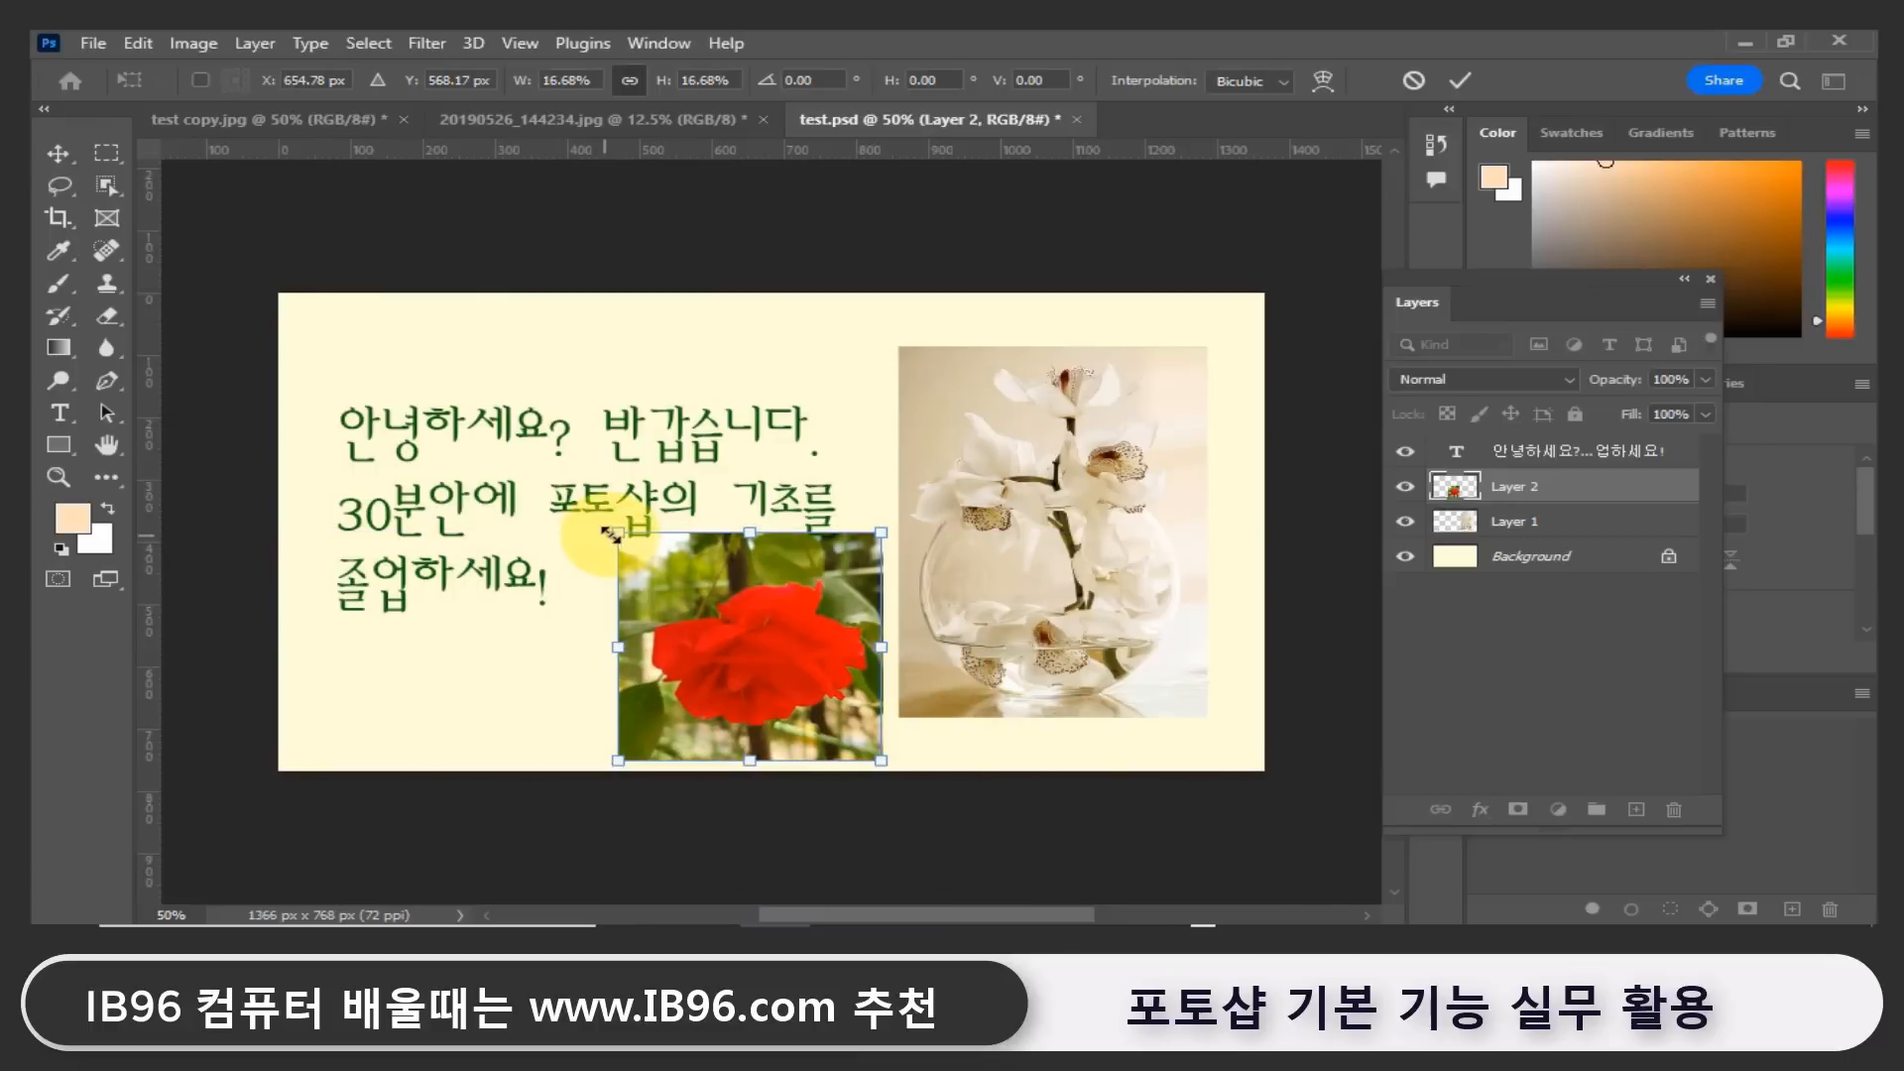
drag(611, 534, 801, 632)
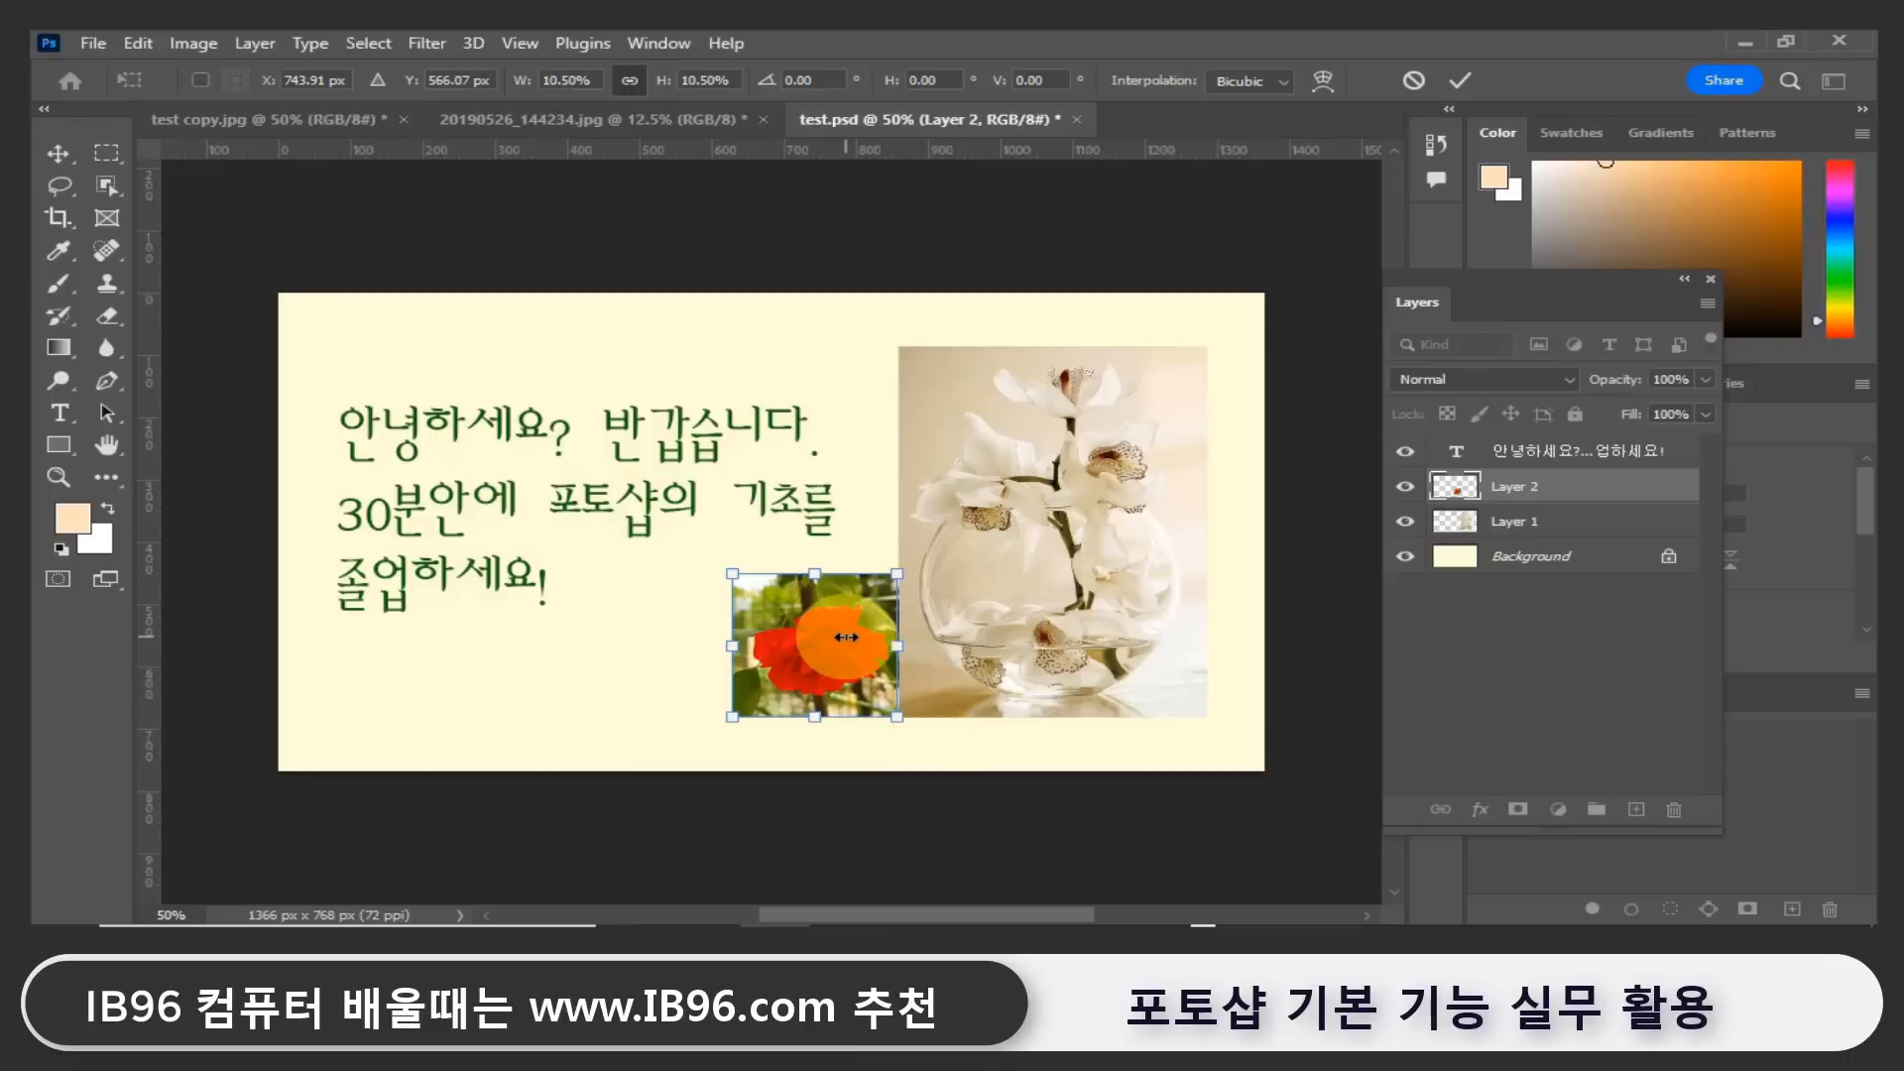
double_click(845, 636)
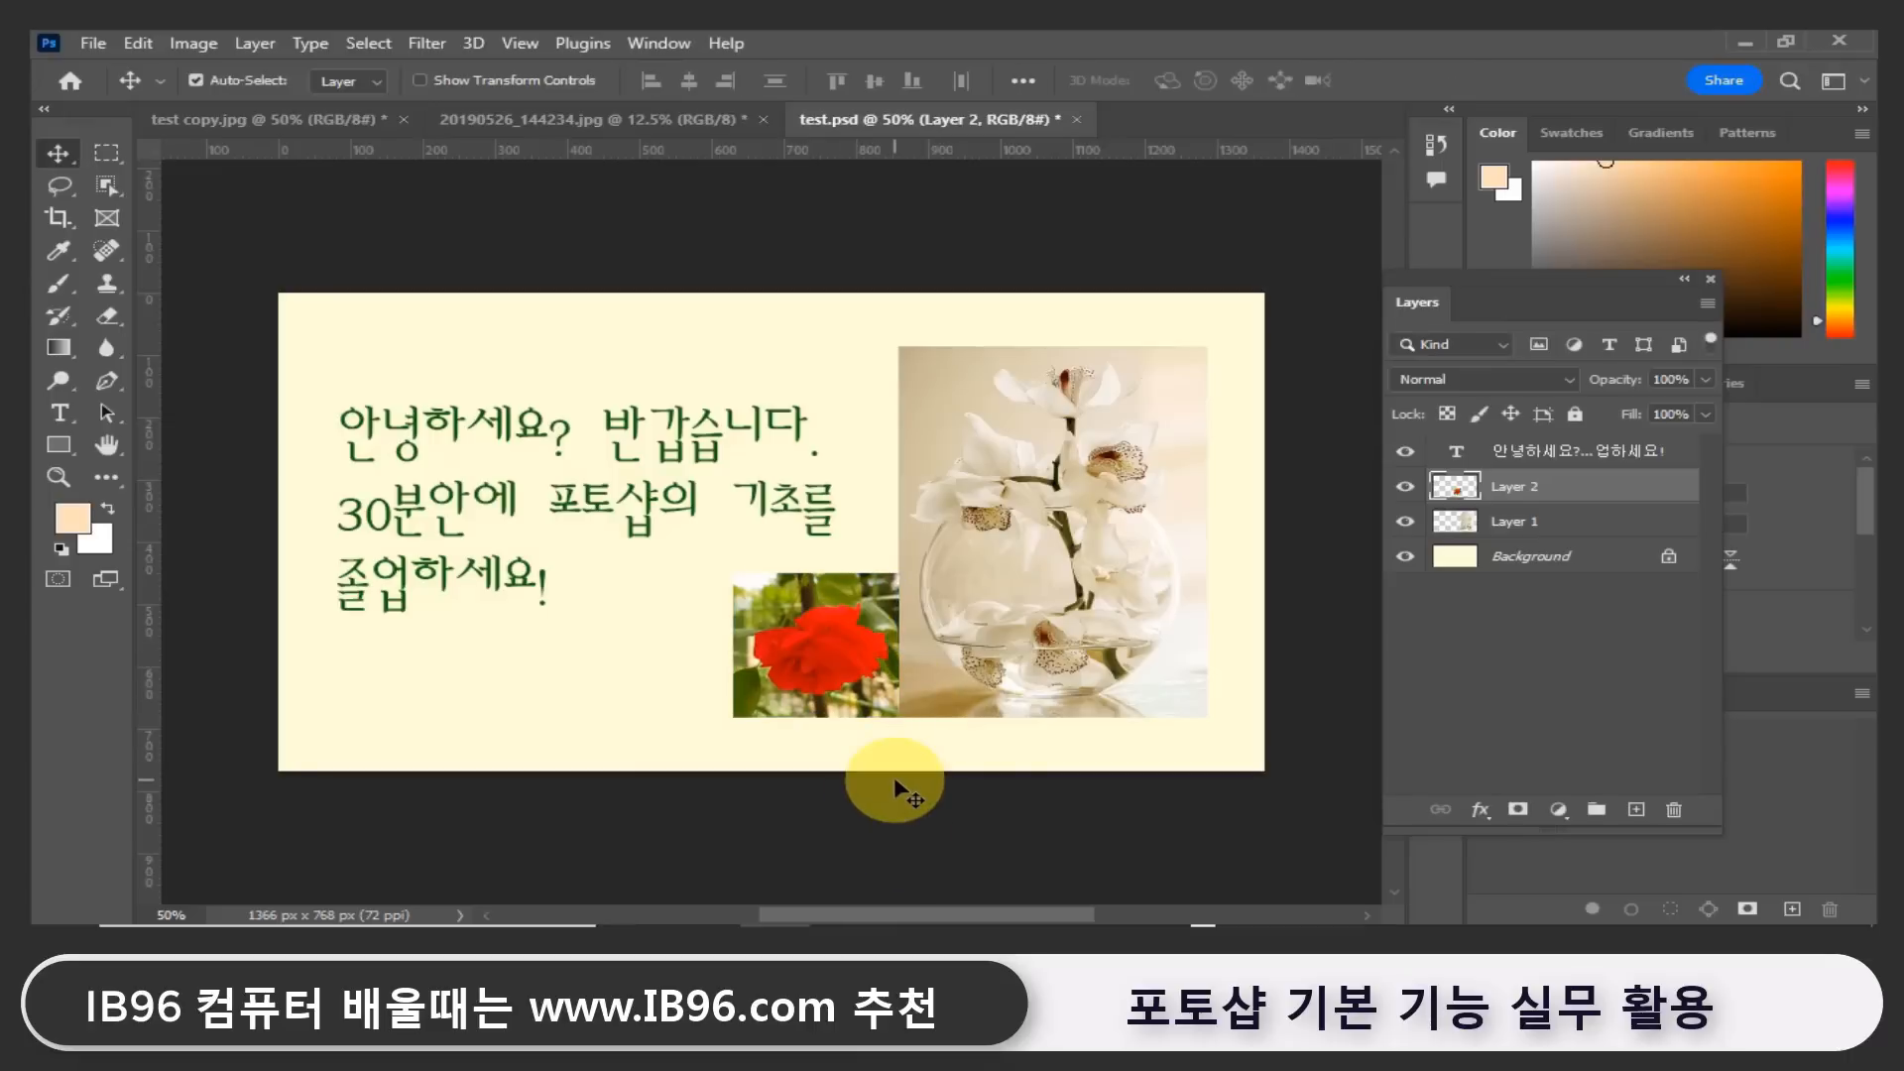